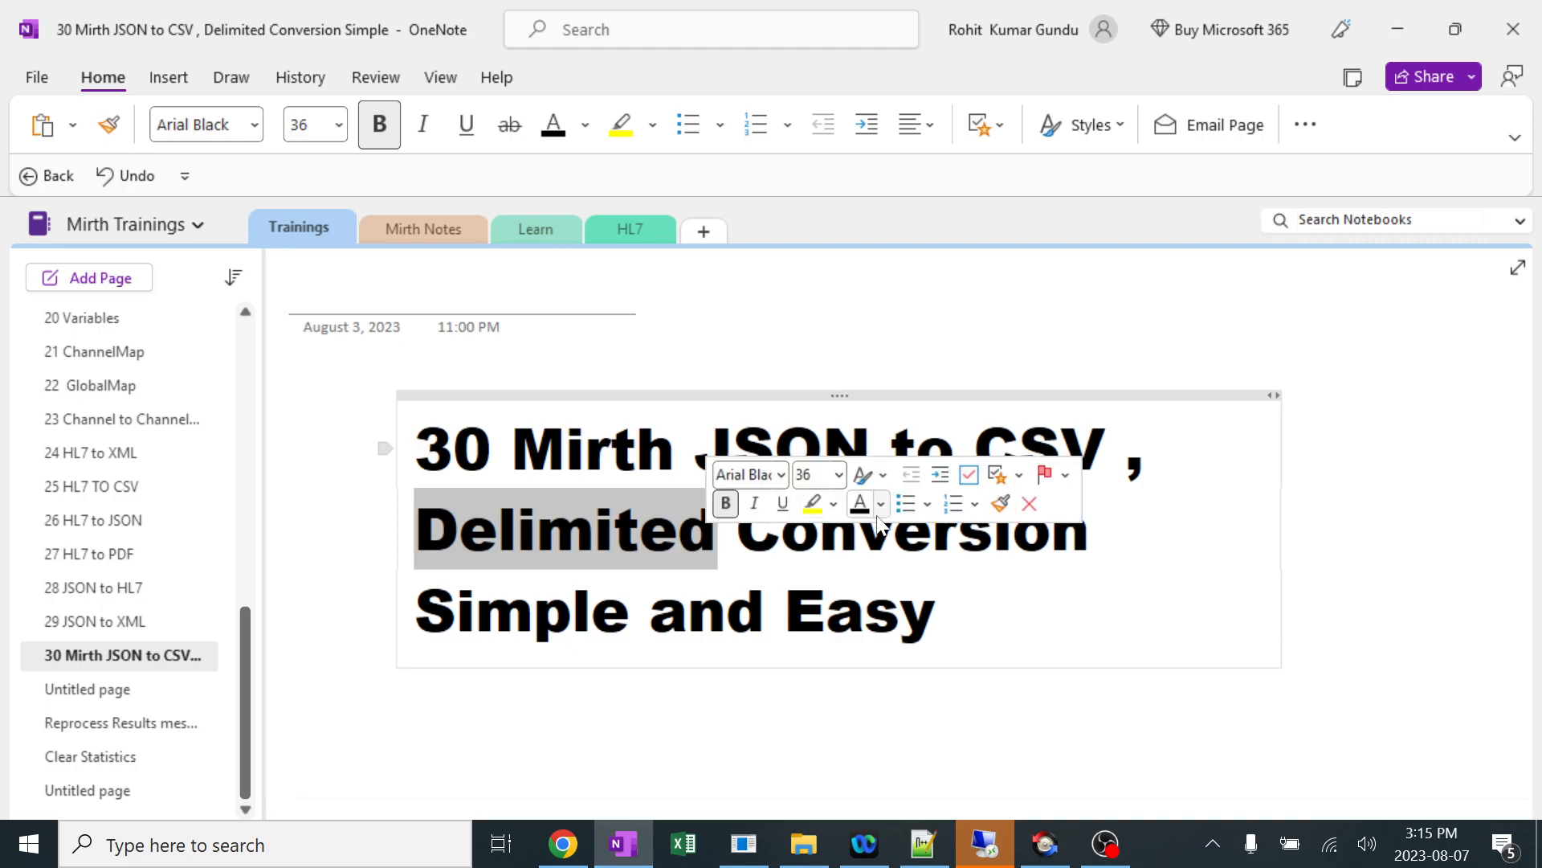
left_click(1125, 534)
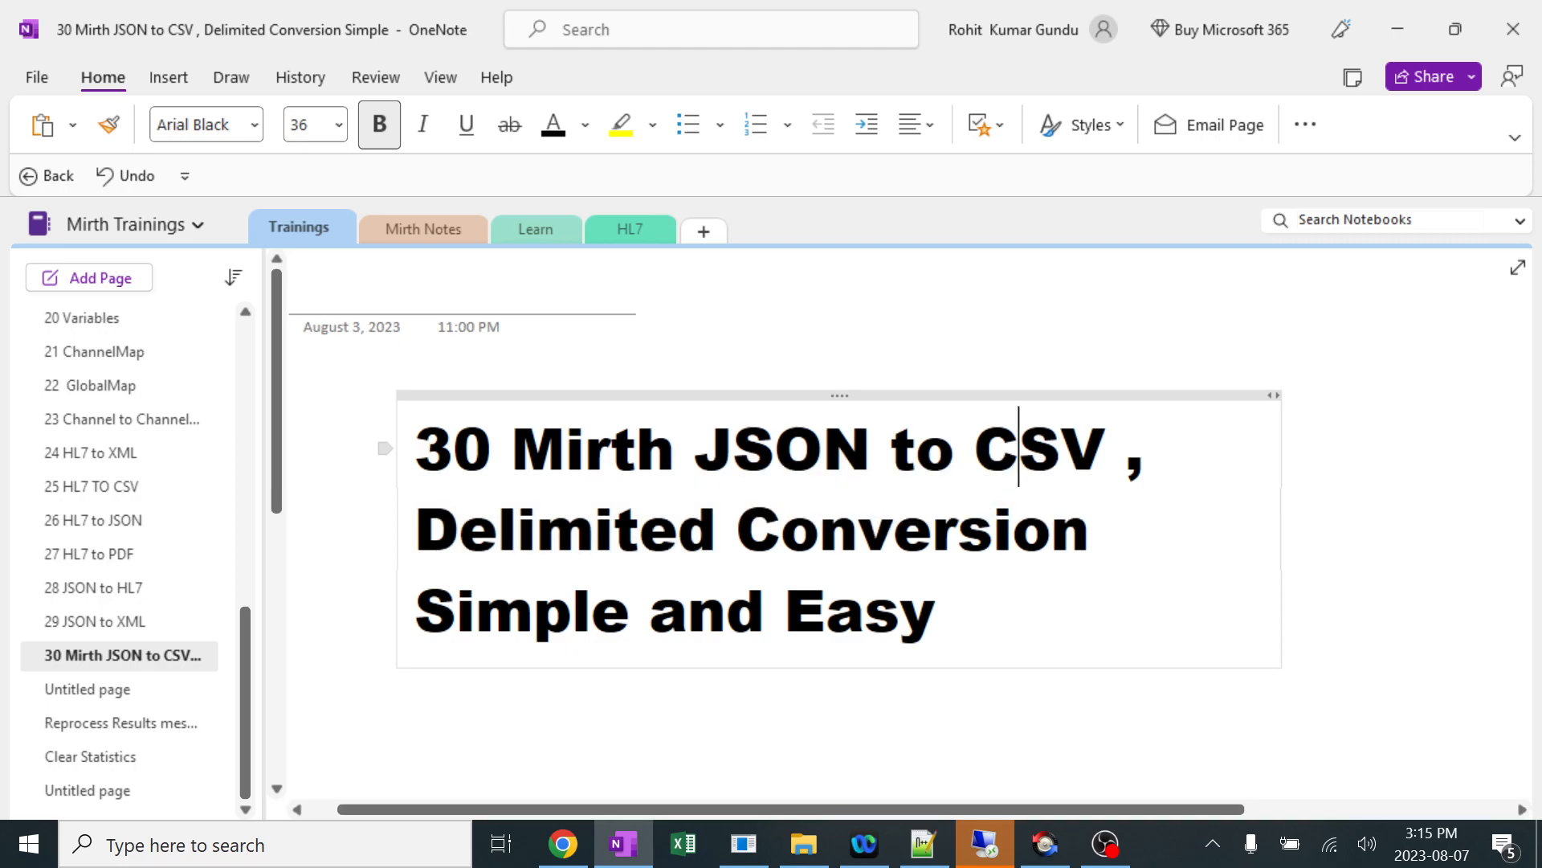
left_click_drag(717, 530, 416, 530)
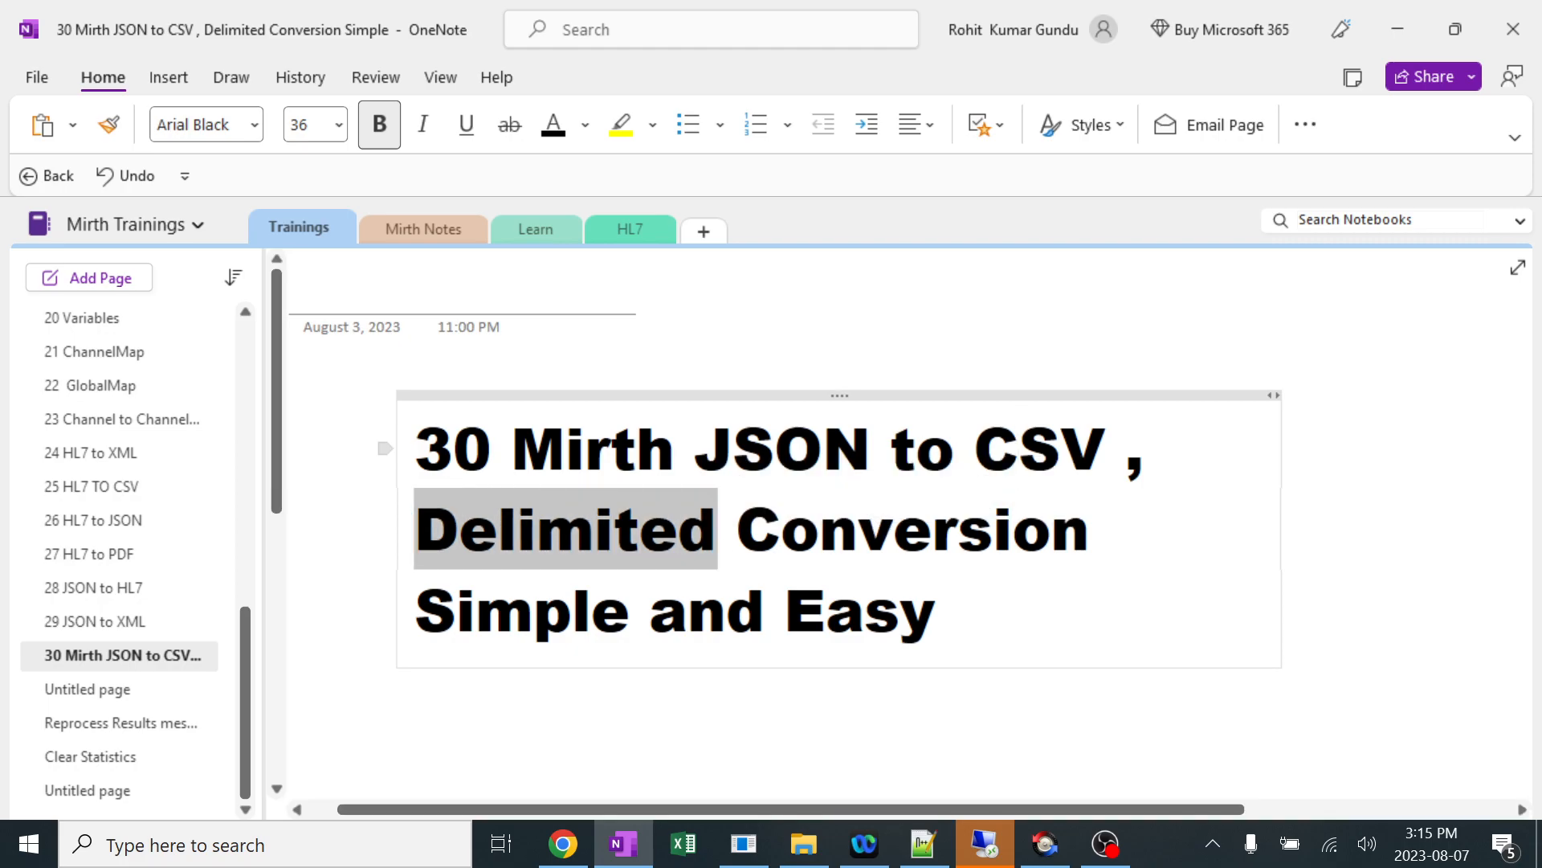
left_click_drag(975, 450, 1106, 451)
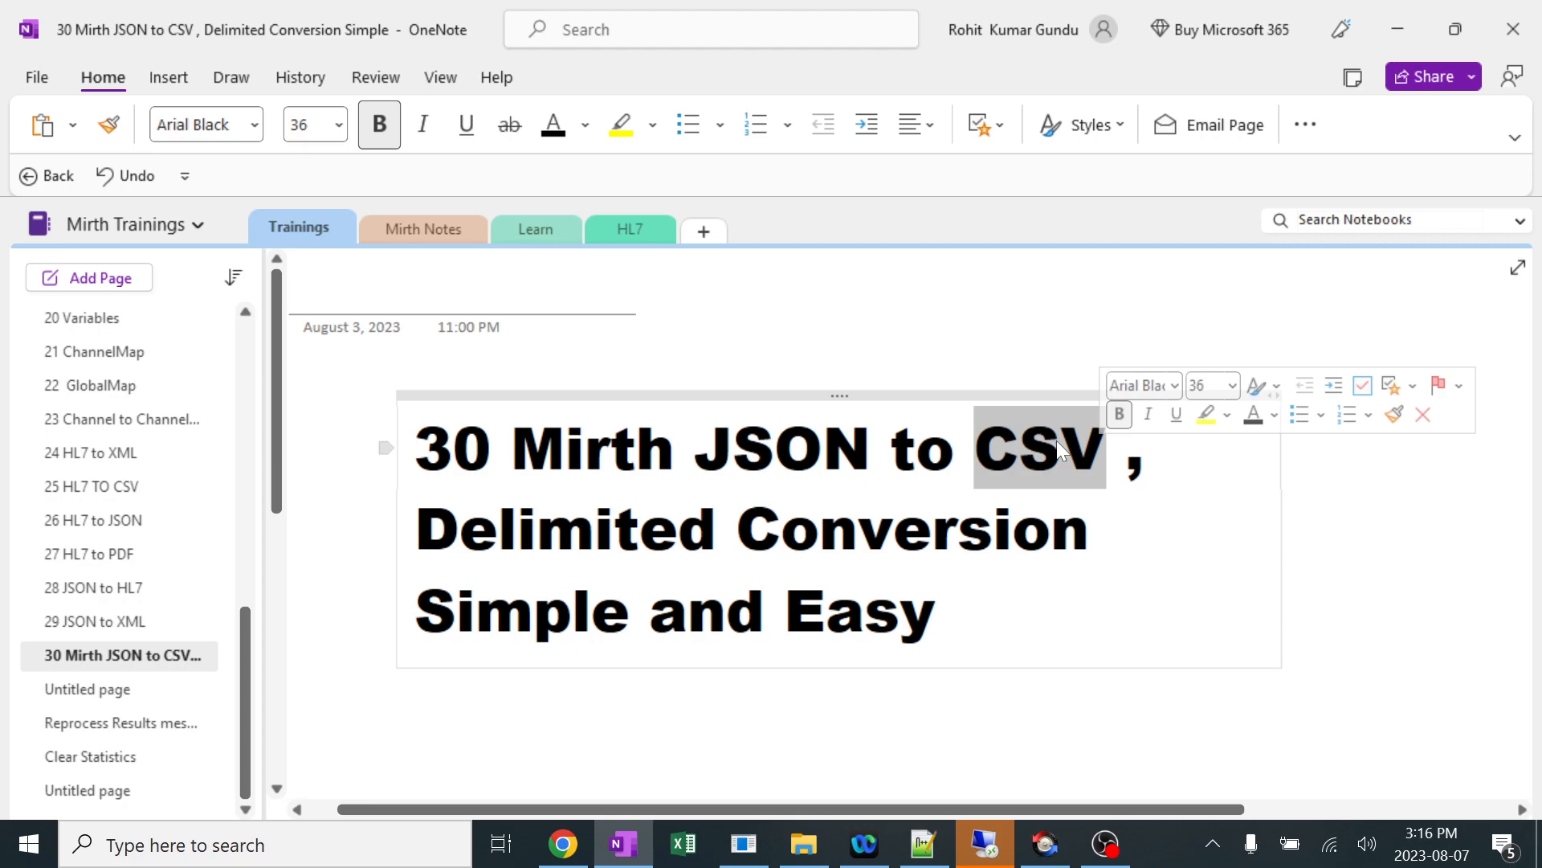
left_click_drag(415, 530, 717, 544)
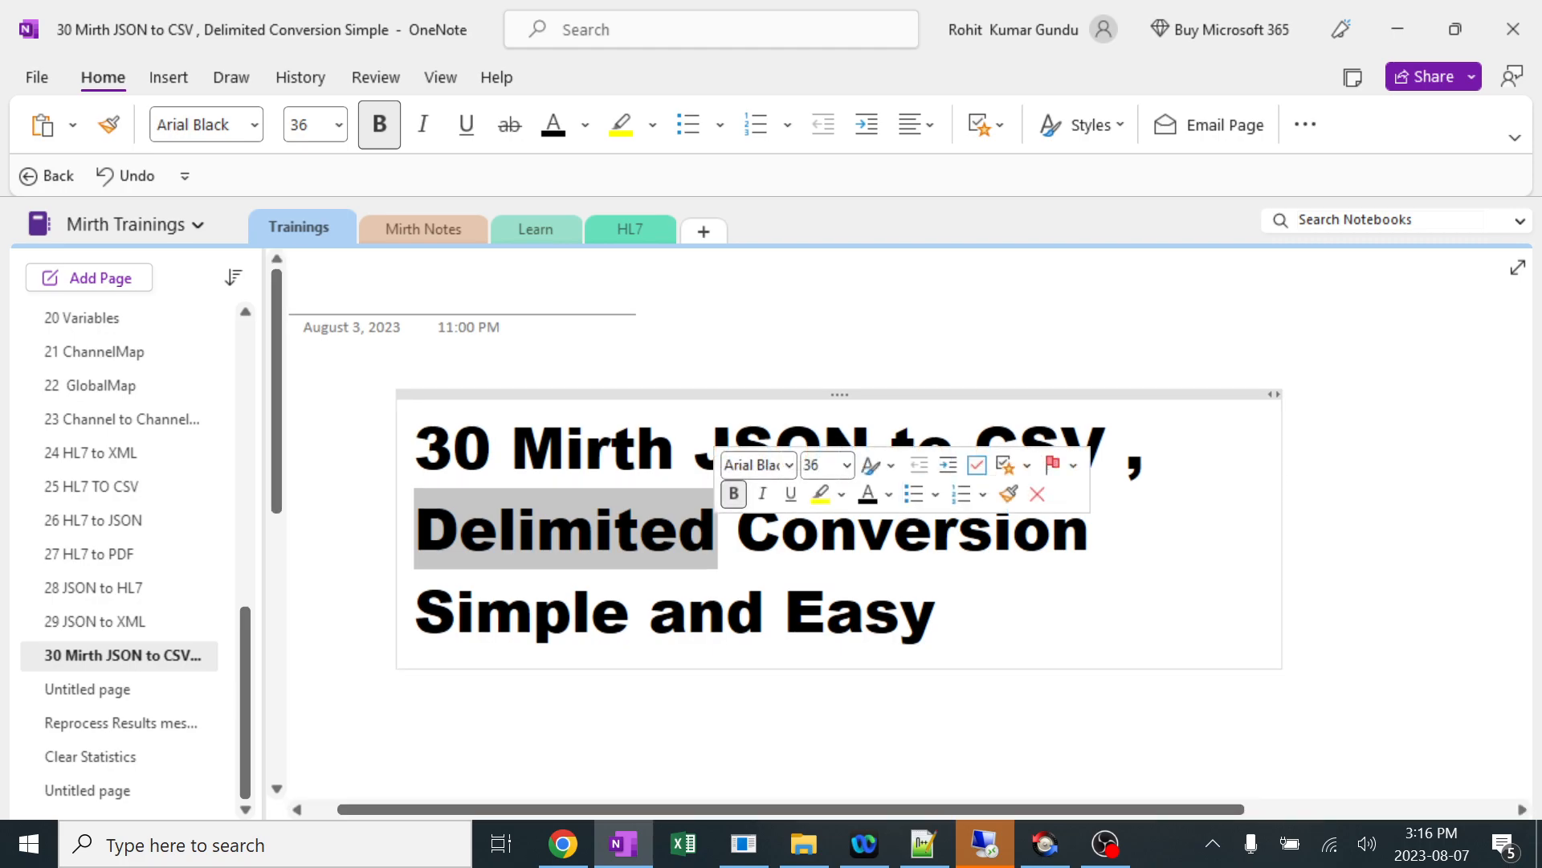
left_click(852, 345)
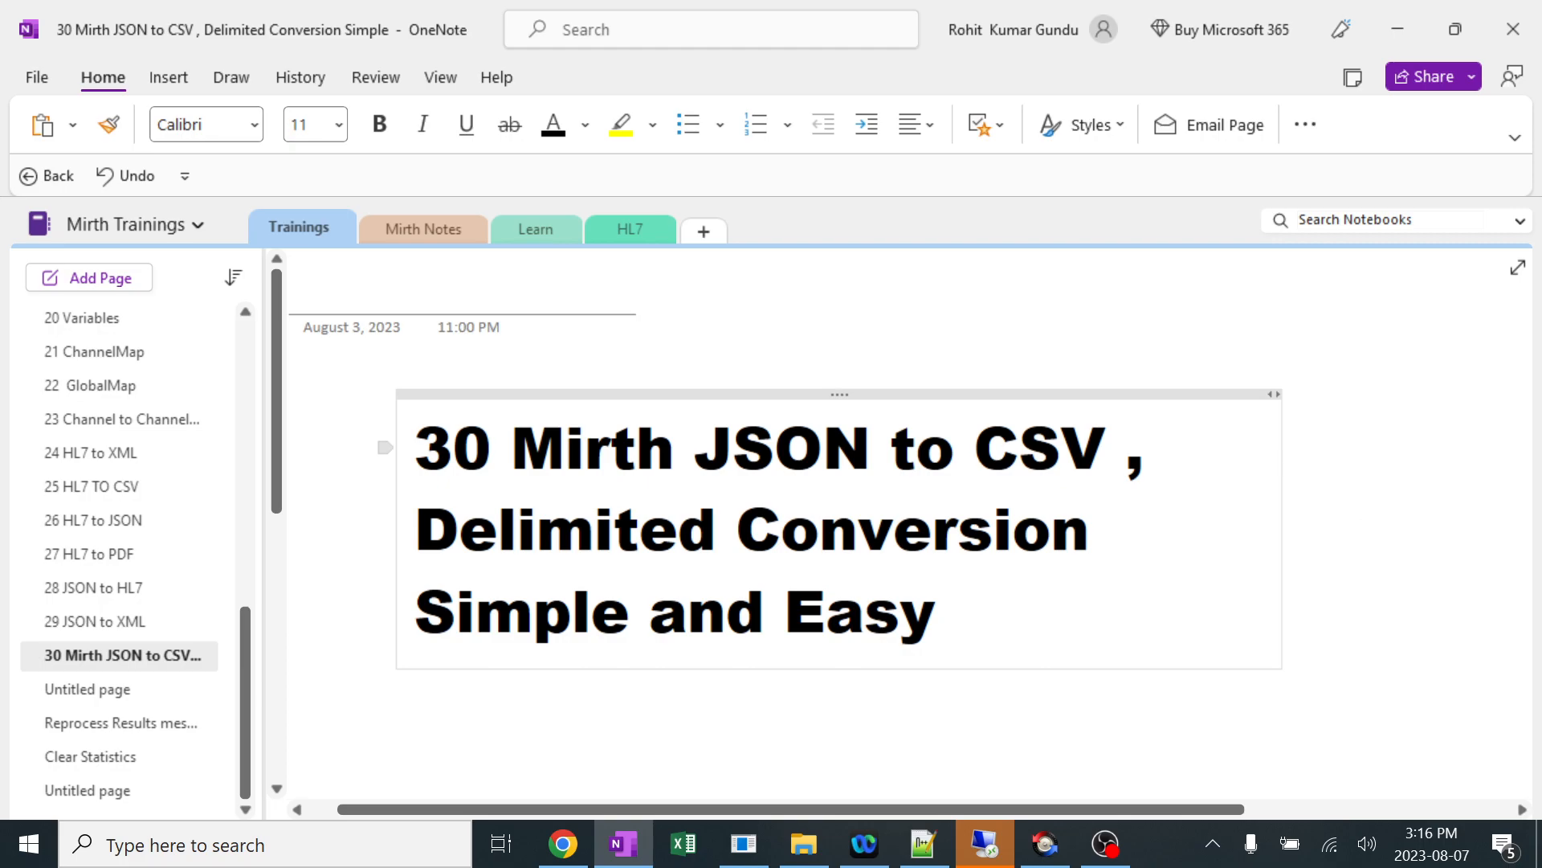
type("f")
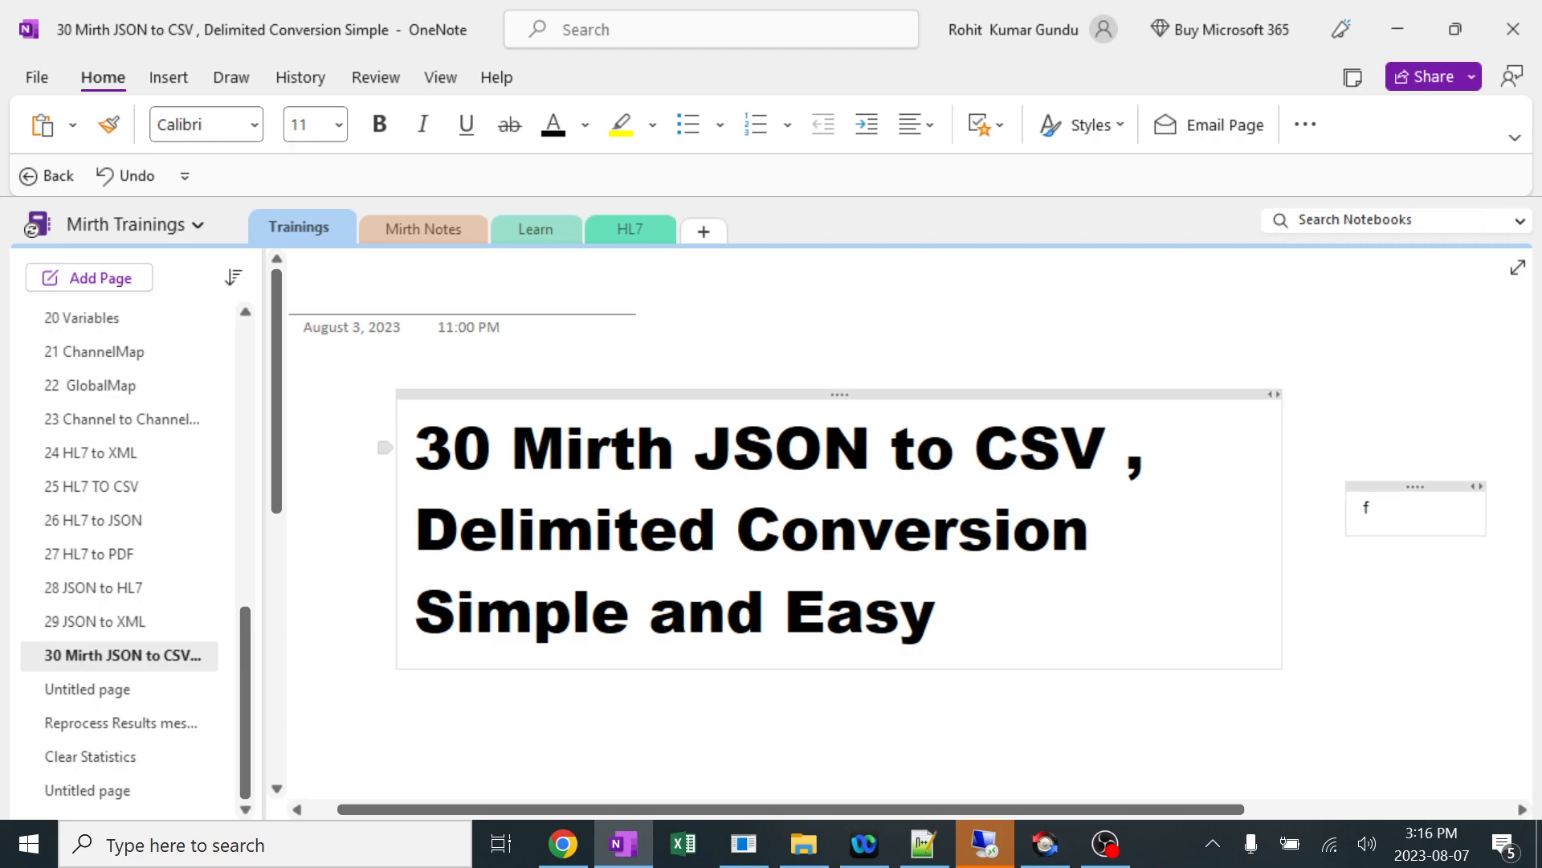
key("BackSpace")
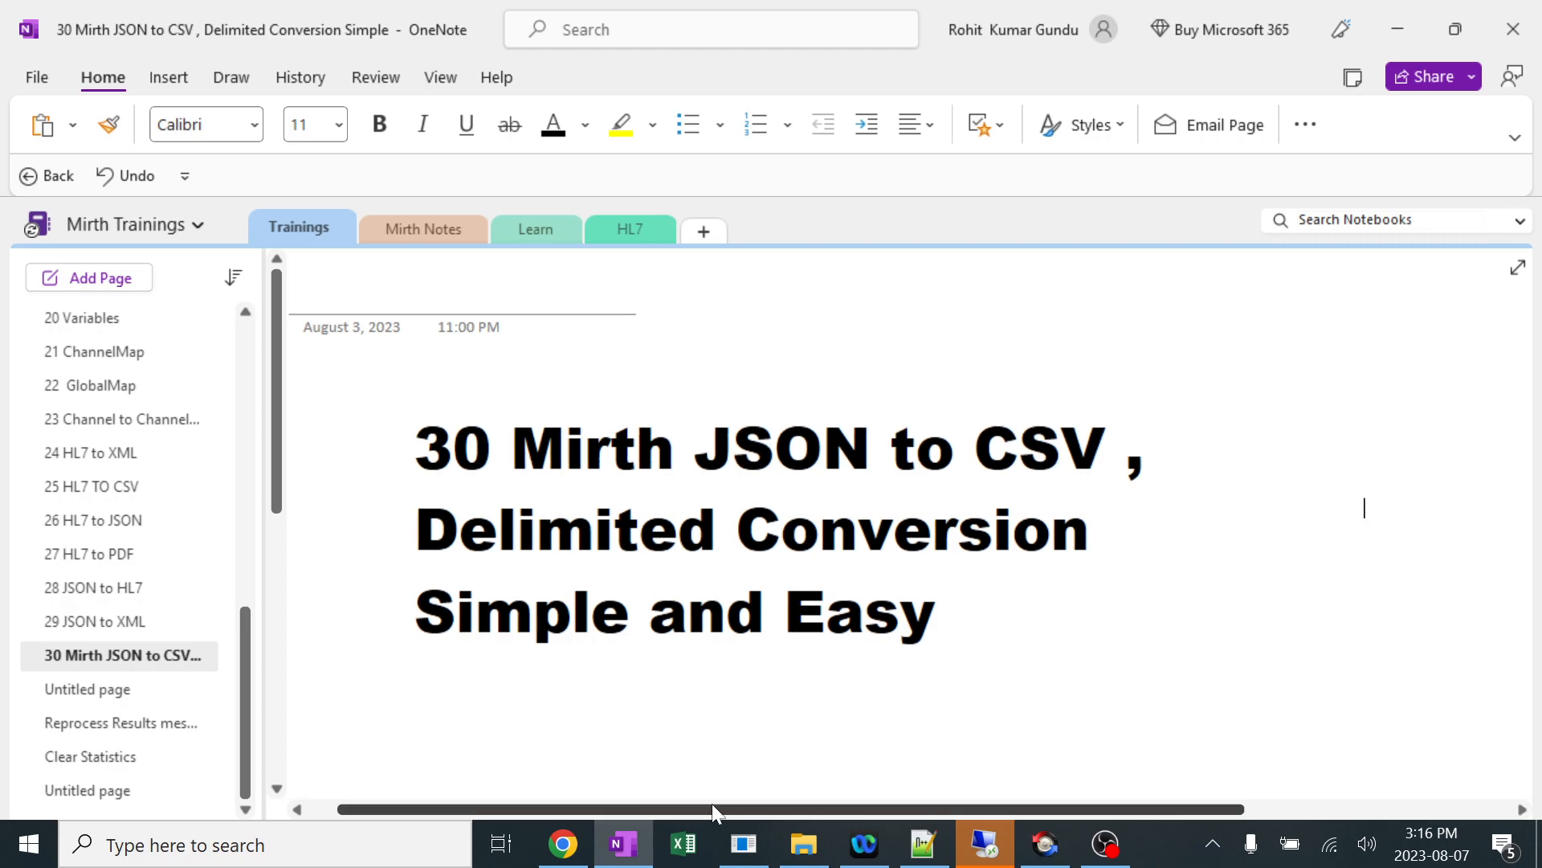
Switch to Mirth Connect Administrator and create a new channel named "30 JSON TO CSV - delimited".
left_click(743, 847)
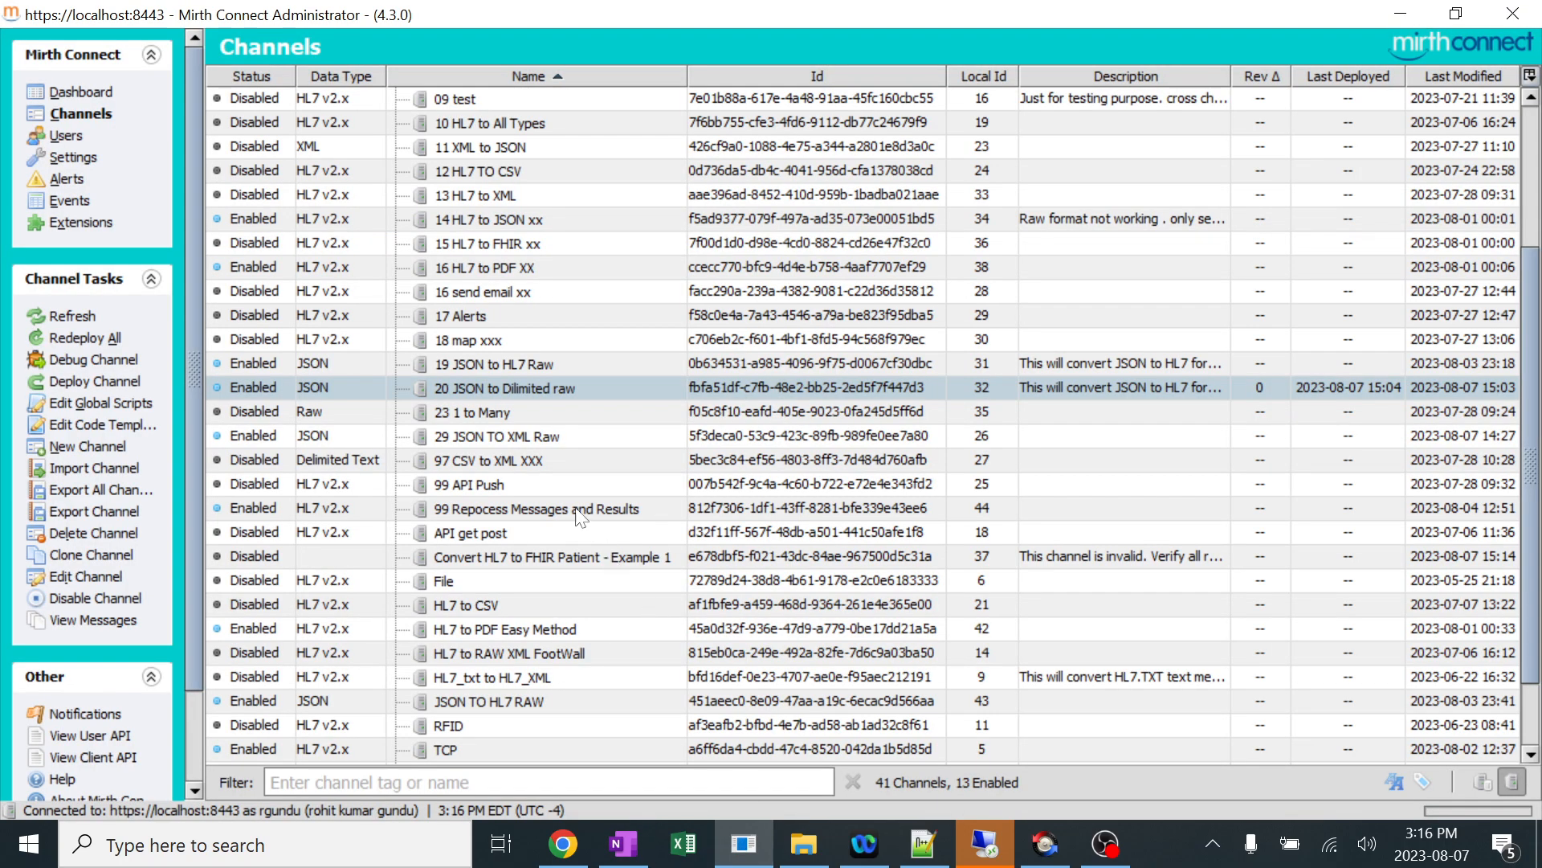
scroll(671, 440, "down", 1)
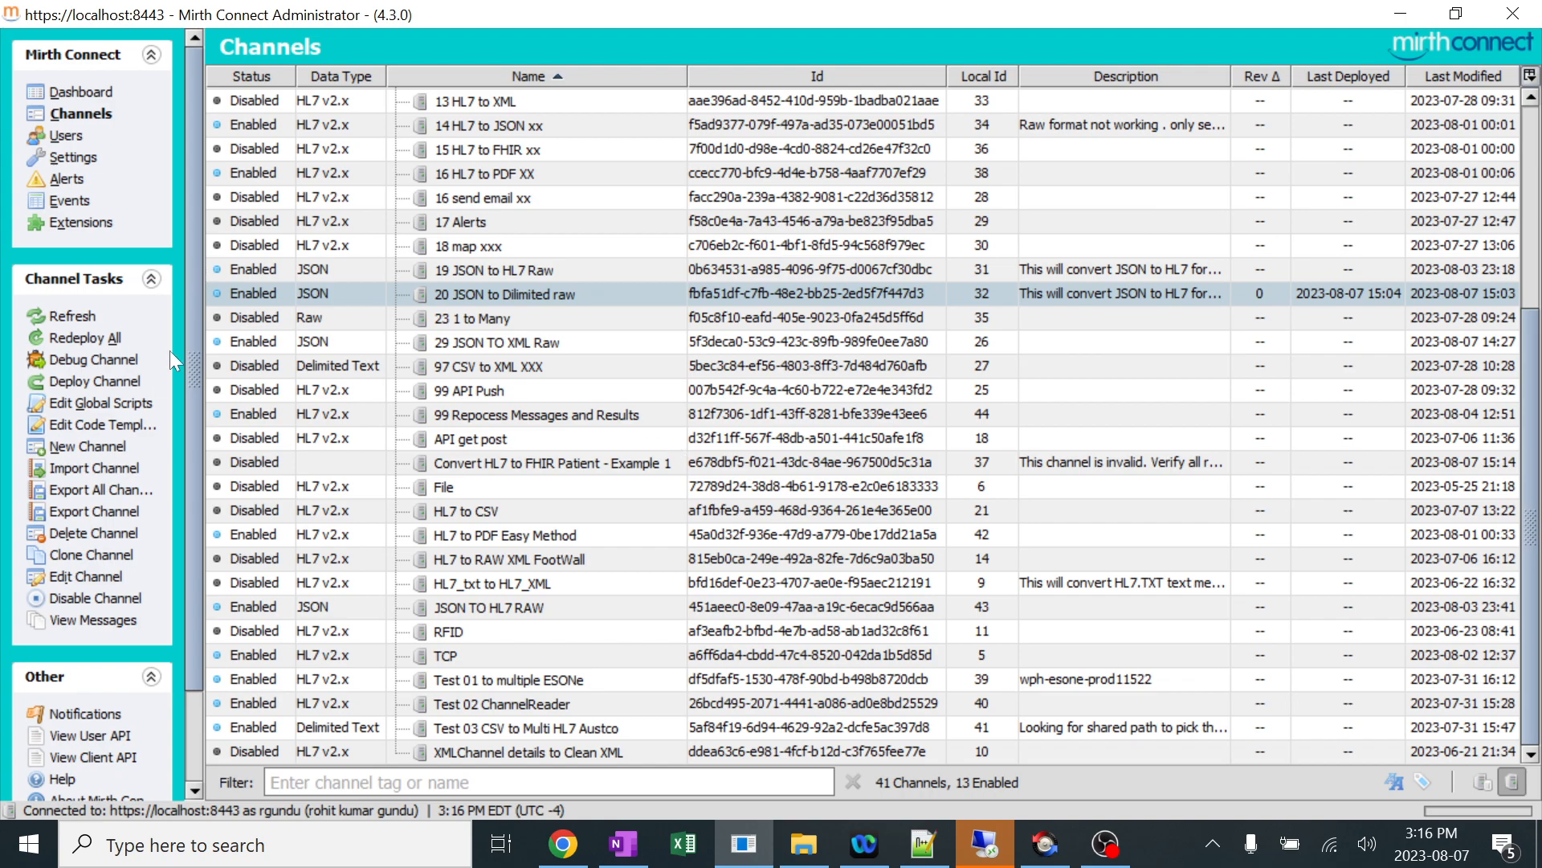
left_click(106, 446)
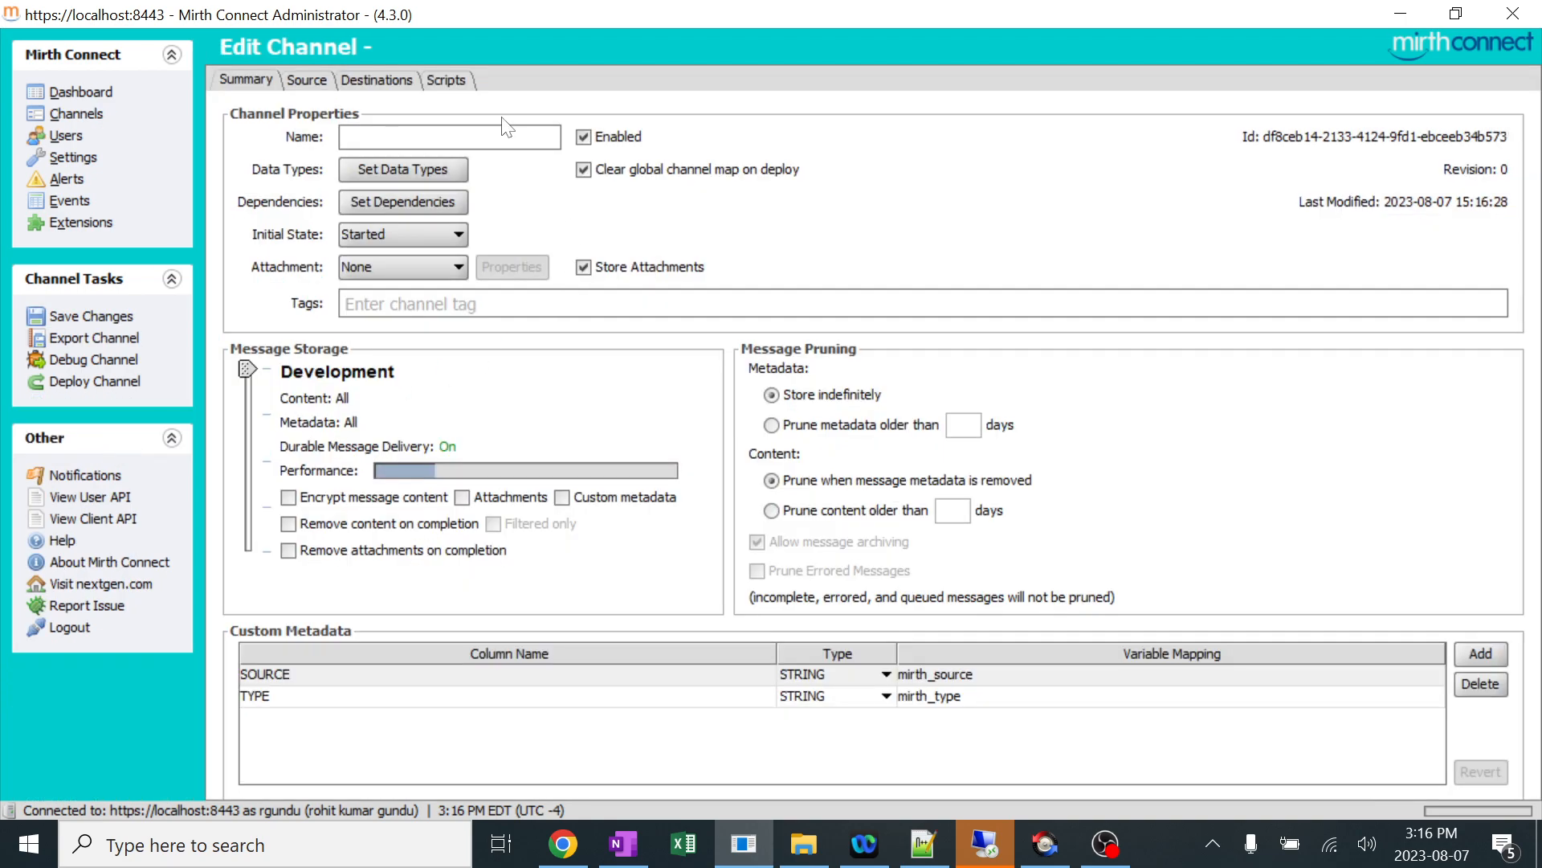
type("30 json")
key("BackSpace")
key("BackSpace")
key("BackSpace")
key("BackSpace")
type("JS")
key("BackSpace")
key("BackSpace")
type("JSON TO CSV")
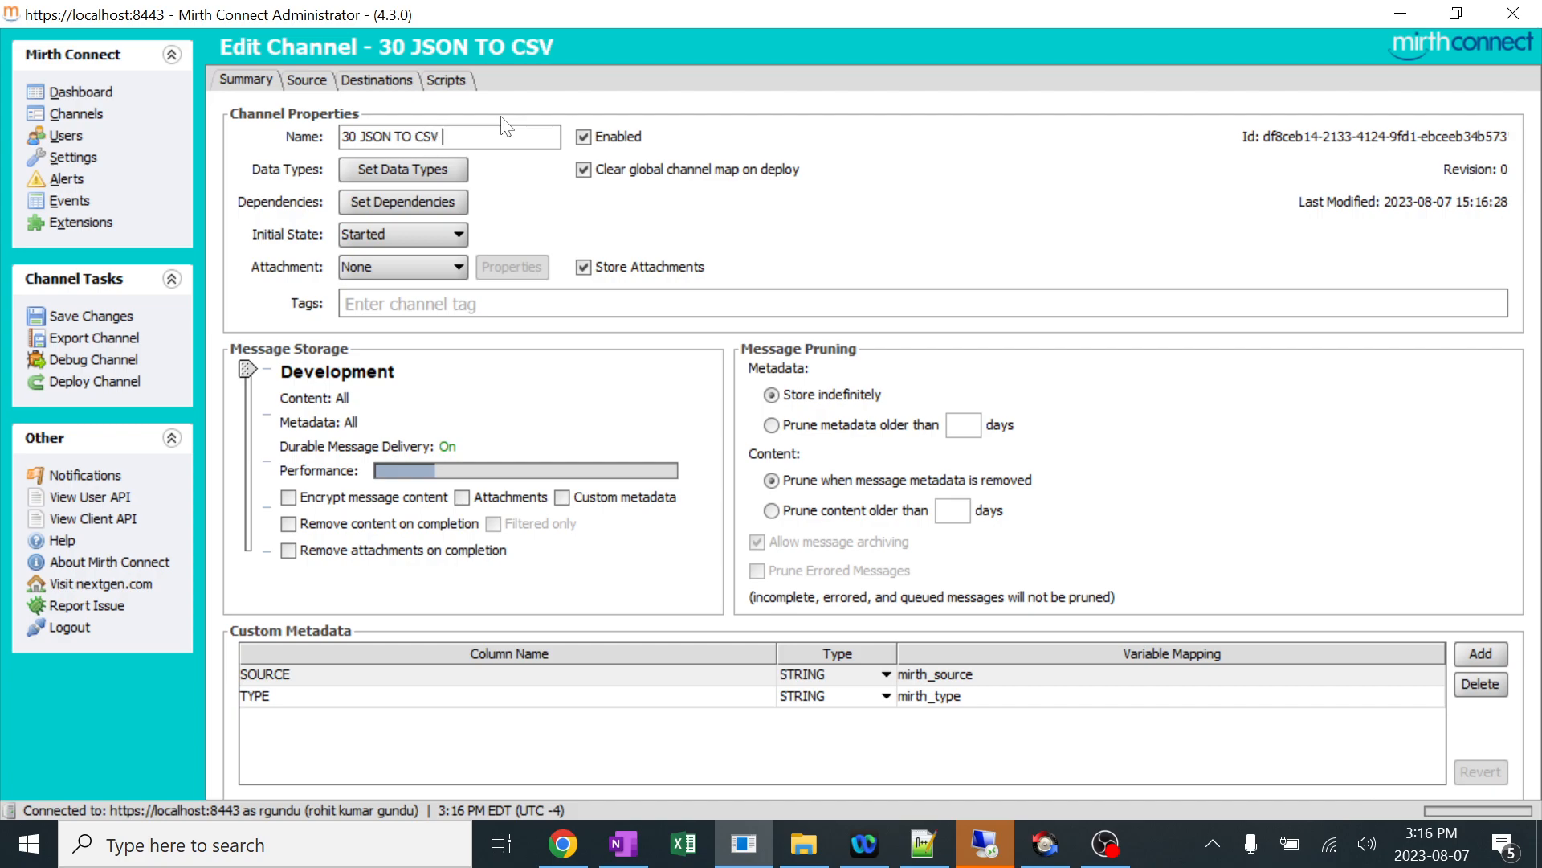
type(" -d")
key("BackSpace")
type("de")
key("BackSpace")
key("BackSpace")
type("dE")
key("BackSpace")
key("BackSpace")
type("delimited")
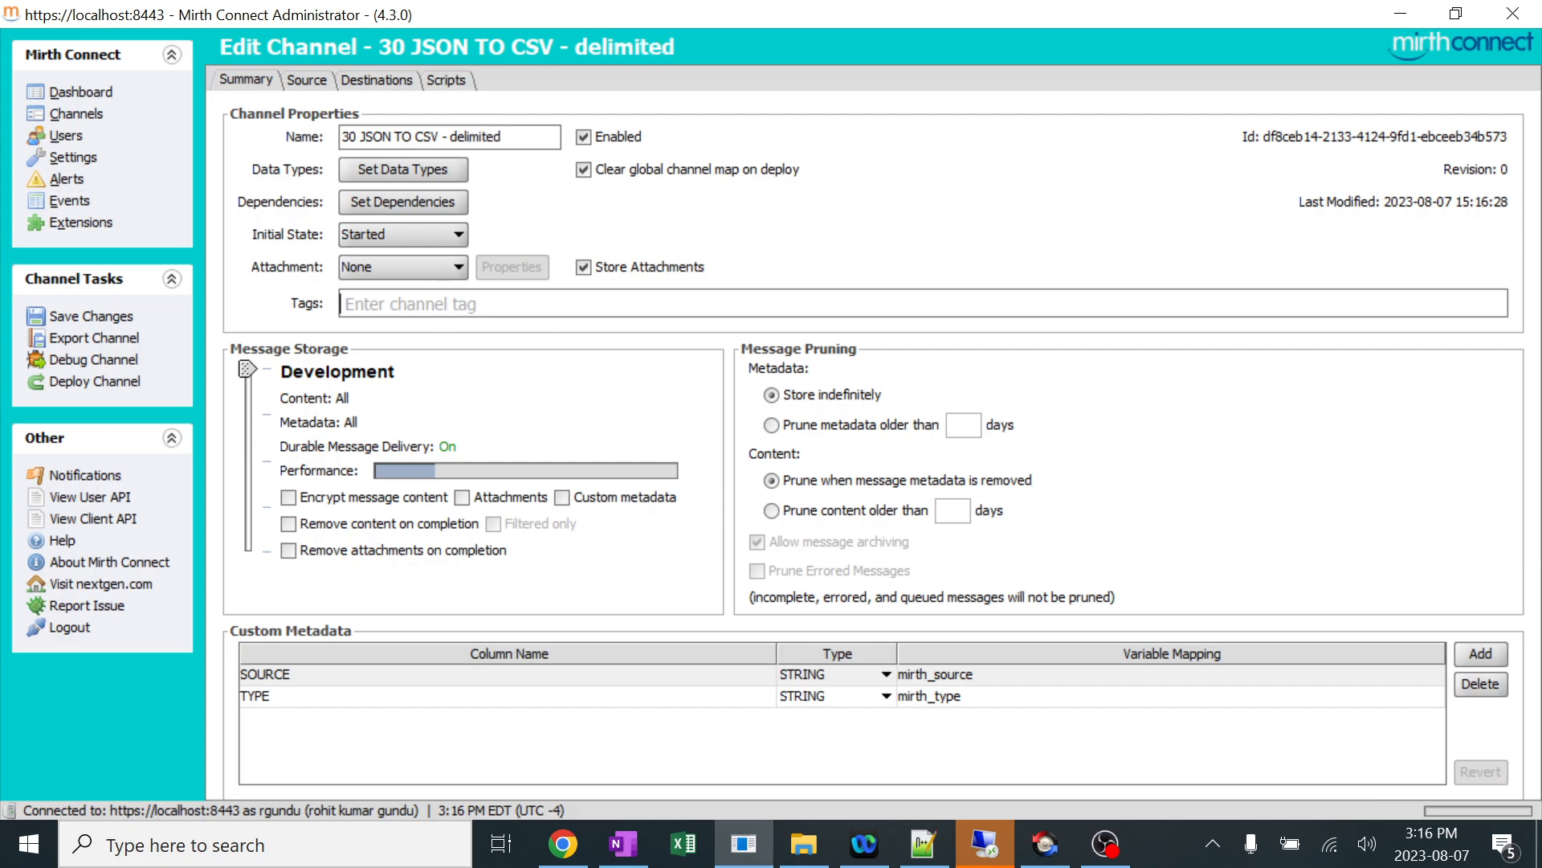
left_click_drag(506, 136, 341, 137)
key("ctrl+c")
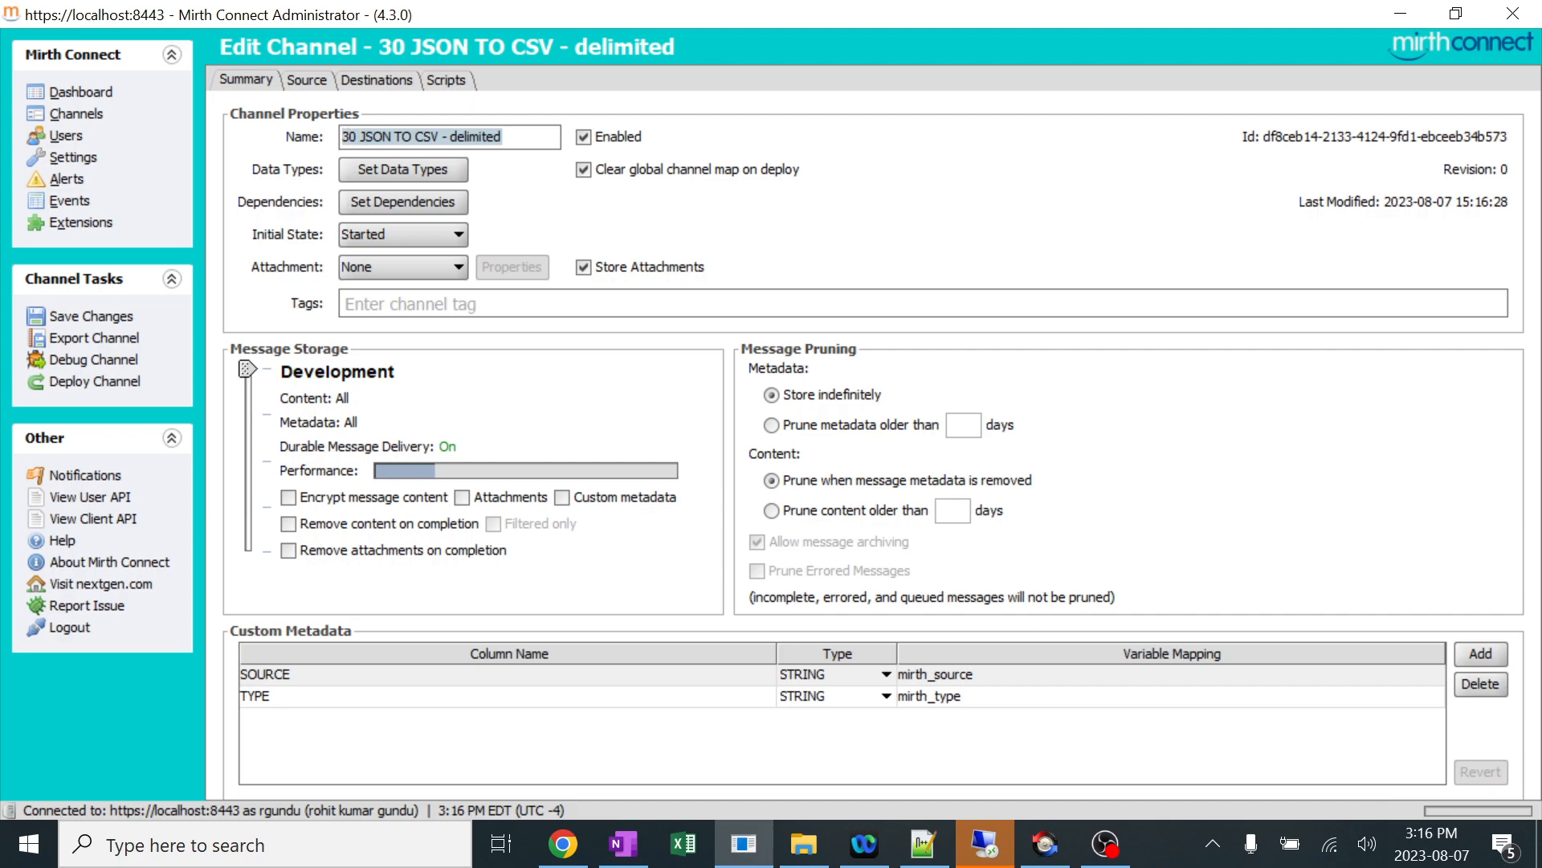
left_click(366, 305)
key("ctrl+v")
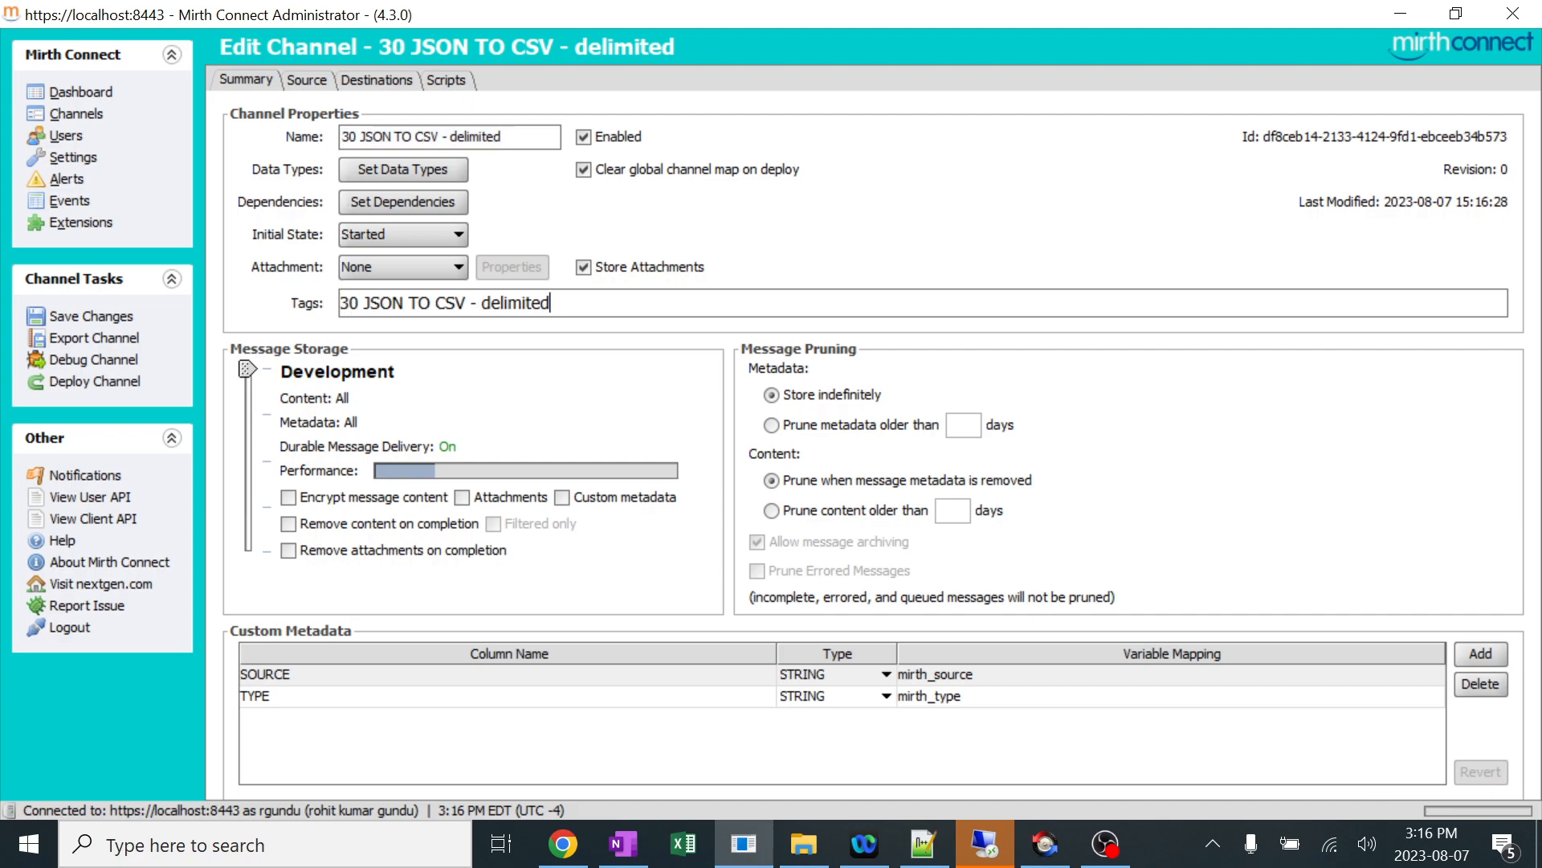
key("ctrl+z")
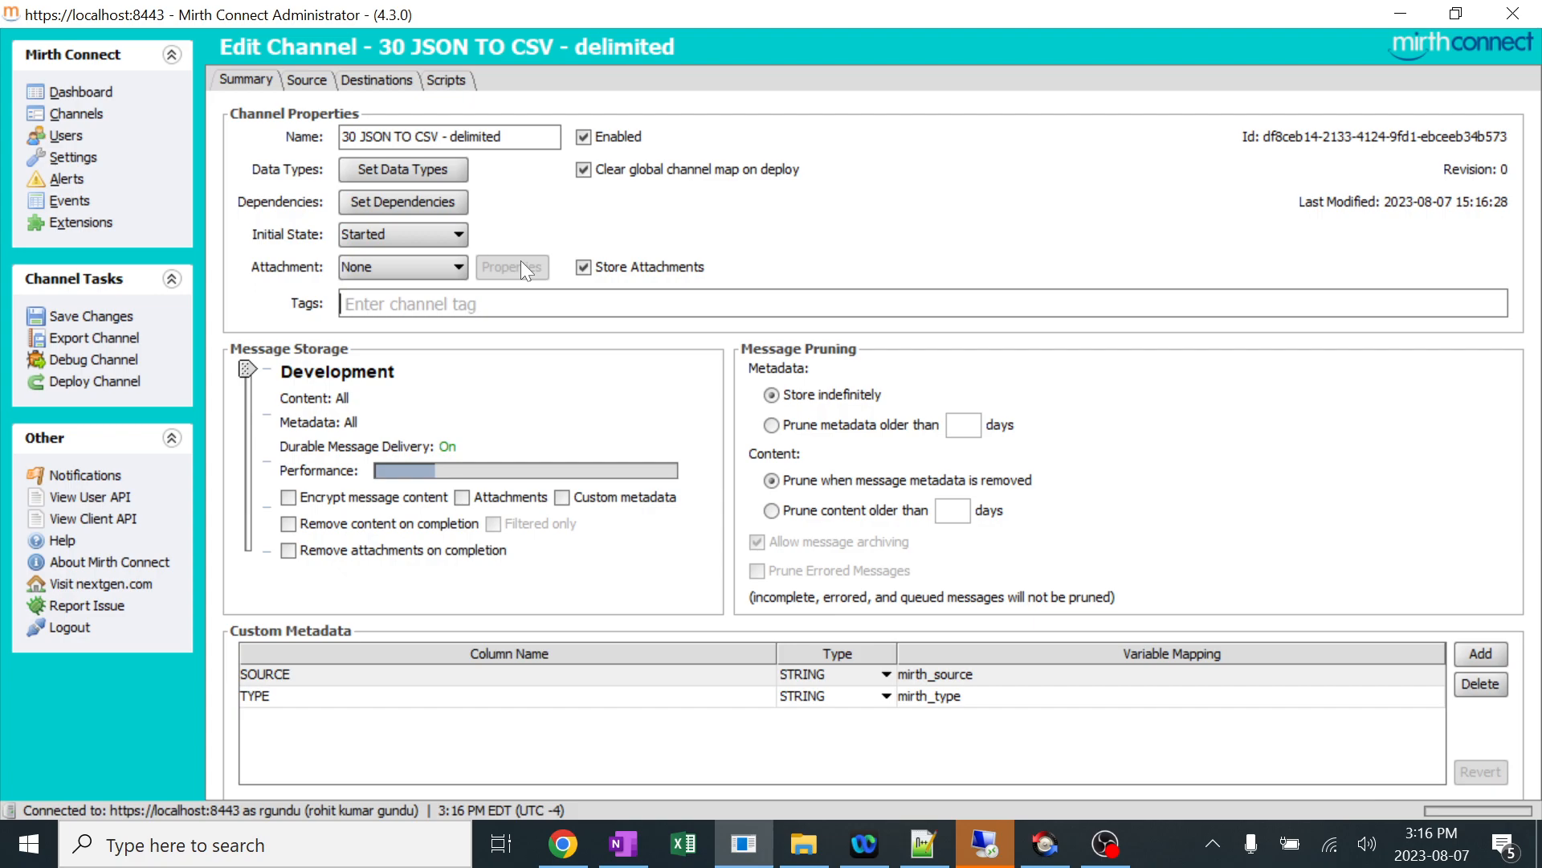
Add the tag jsoncsv to the channel, then save and deploy it.
type("json")
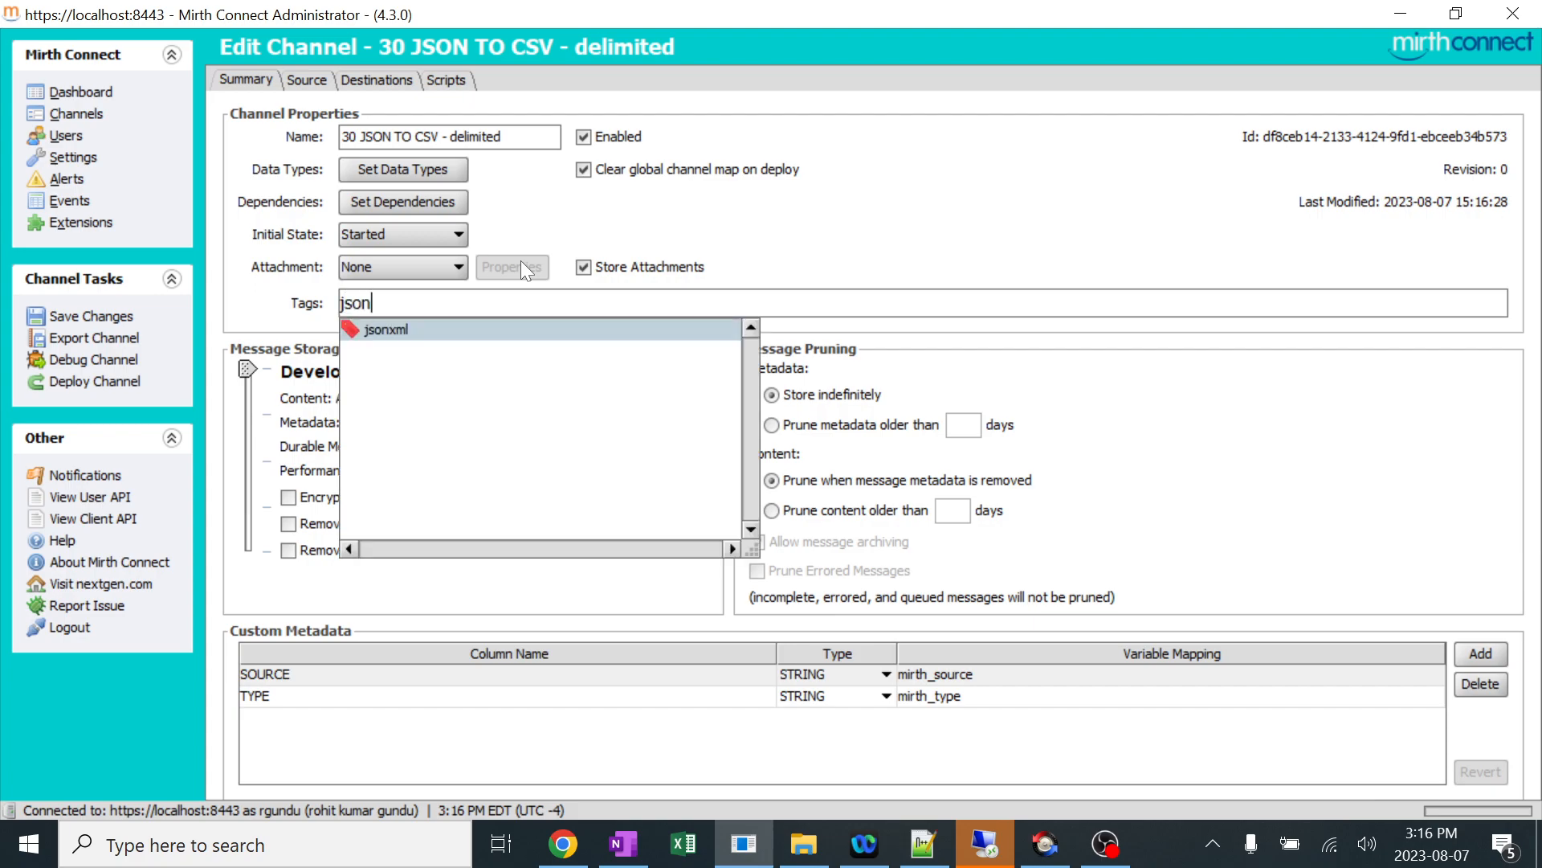
type("csv")
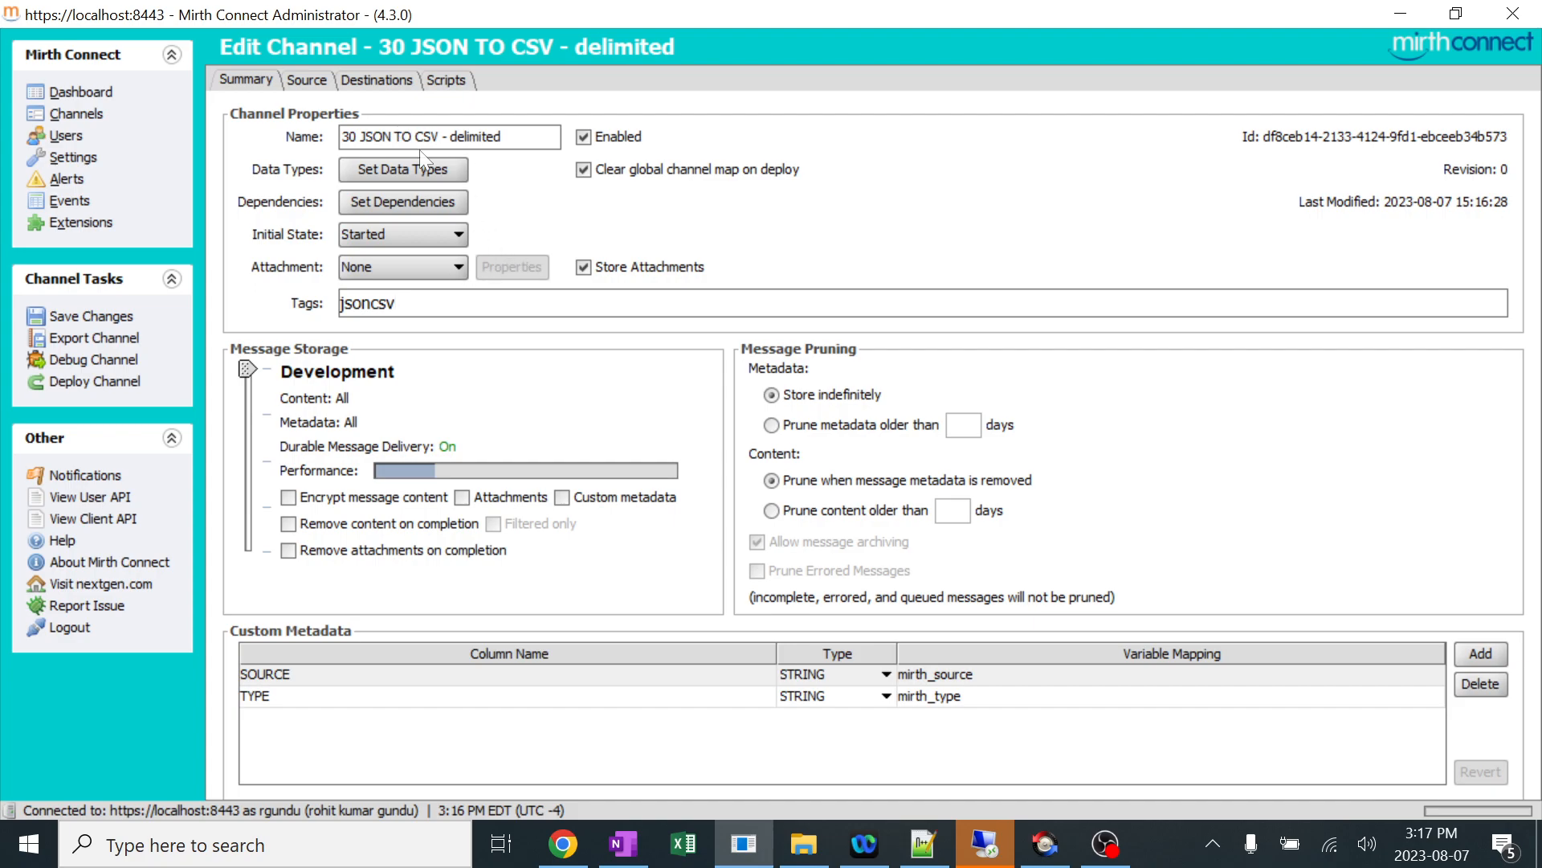
left_click(72, 317)
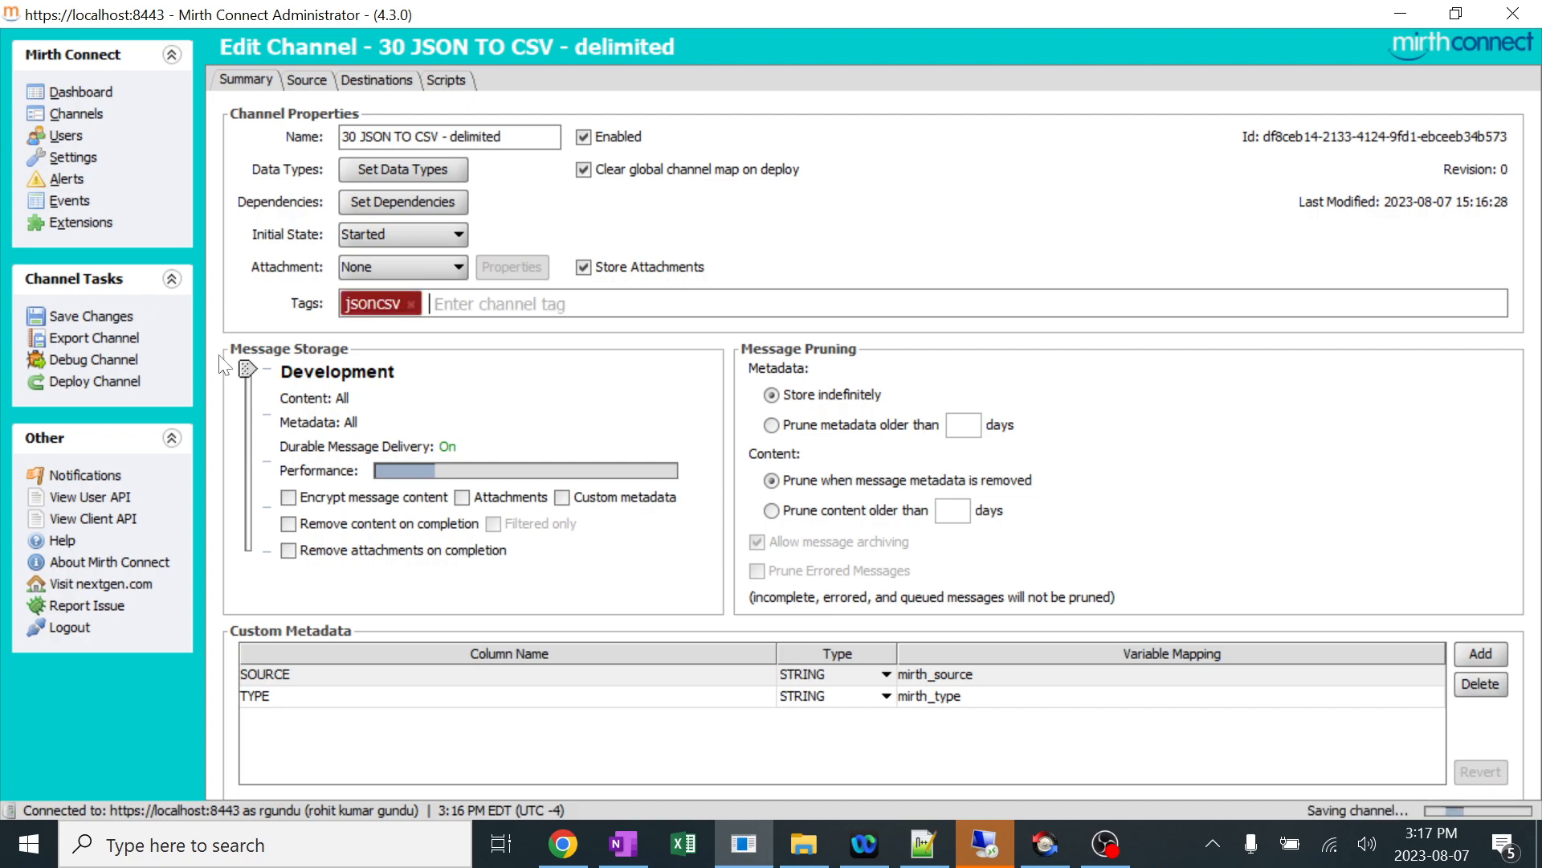
left_click(136, 357)
left_click(735, 454)
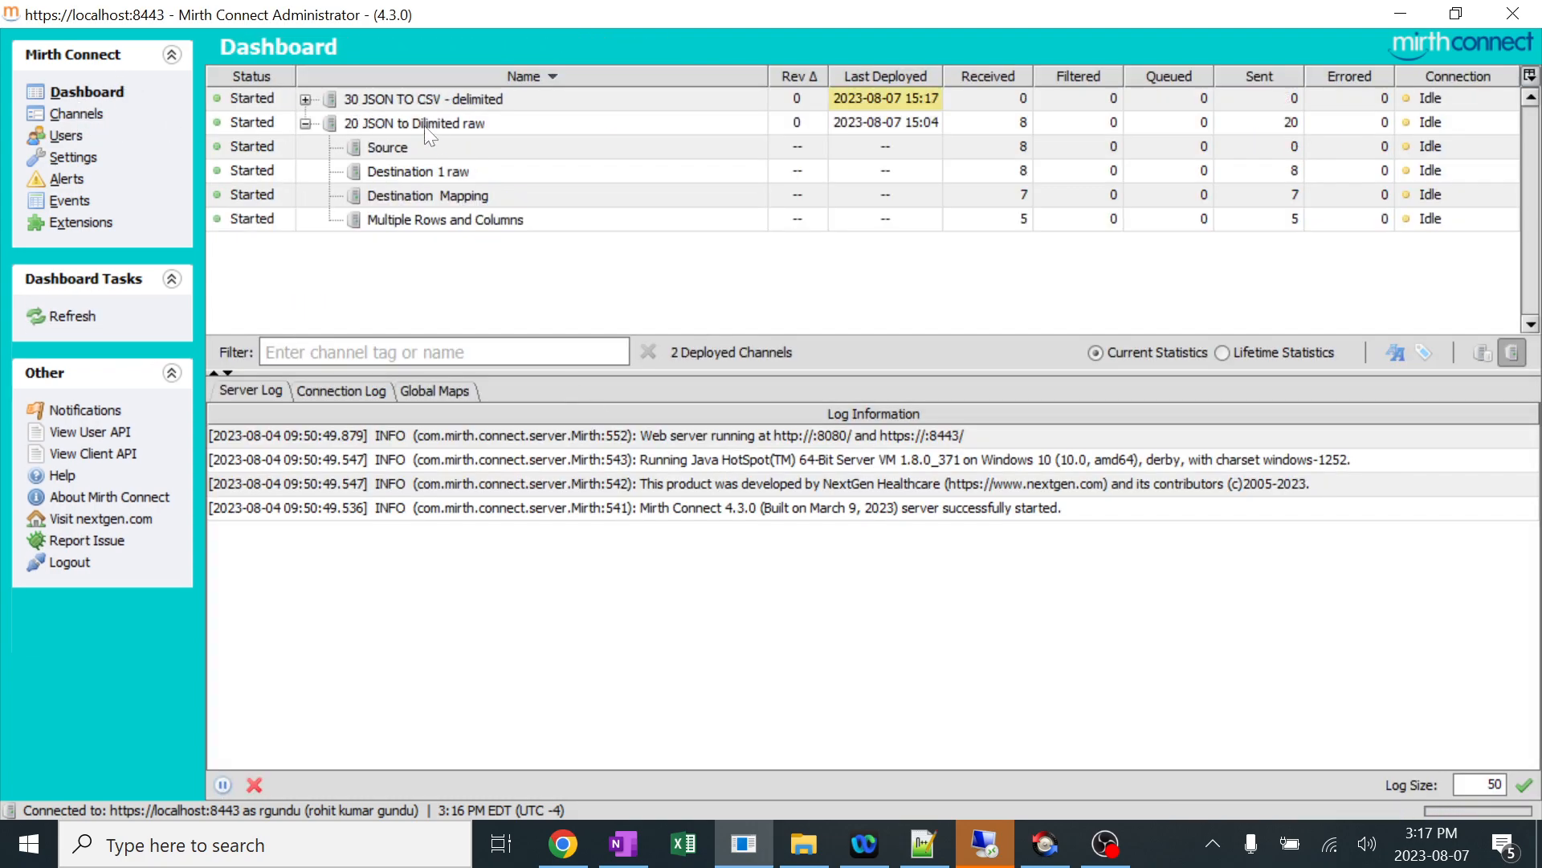
Undeploy the "20 JSON to Dilimited raw" channel and expand "30 JSON TO CSV - delimited" to show its connectors.
left_click(438, 124)
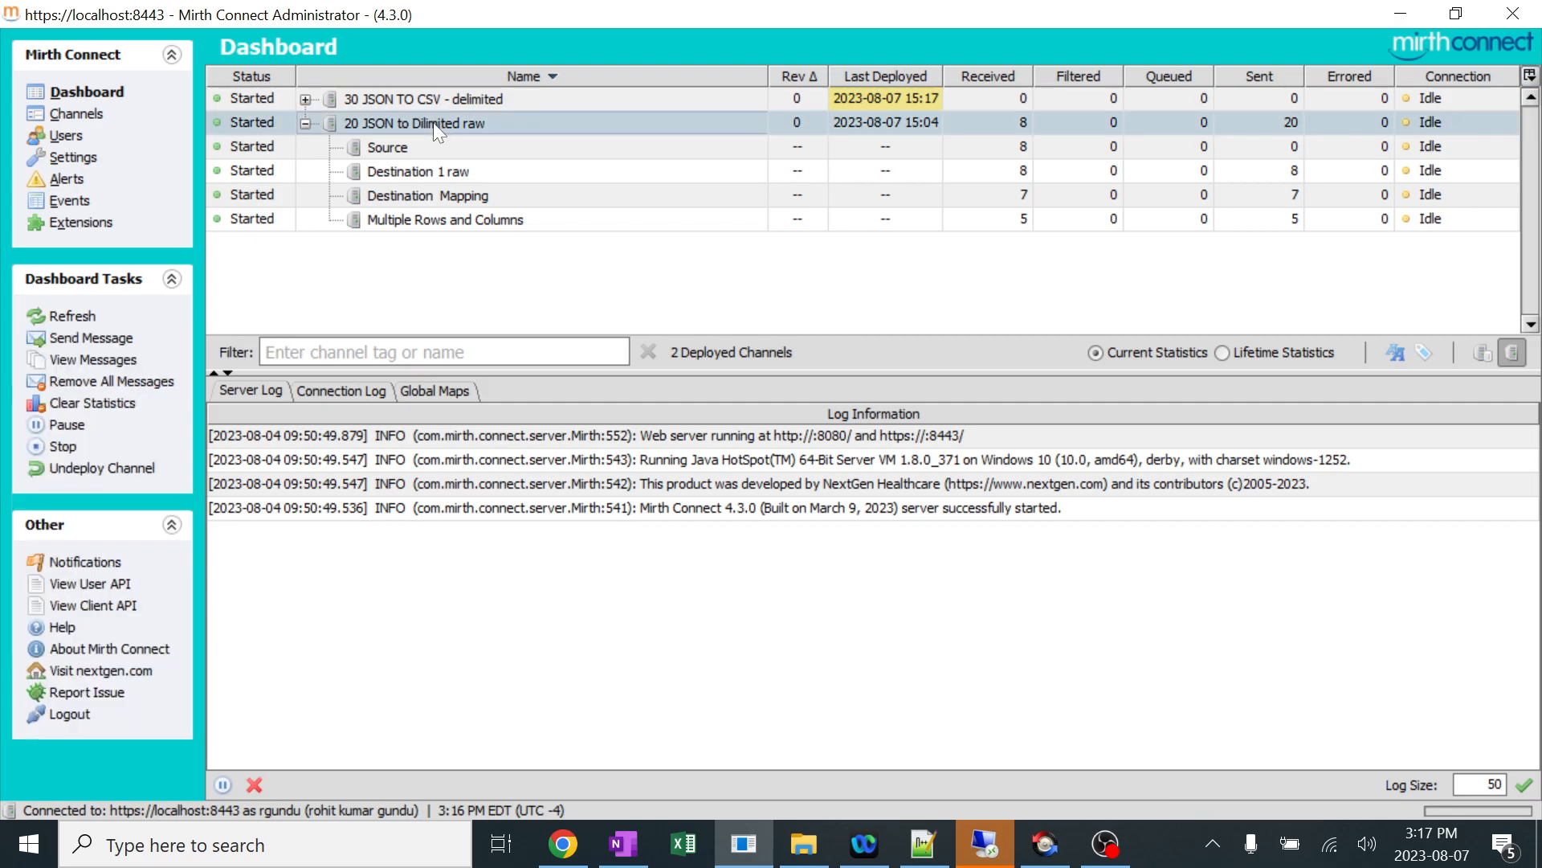
right_click(432, 122)
left_click(499, 305)
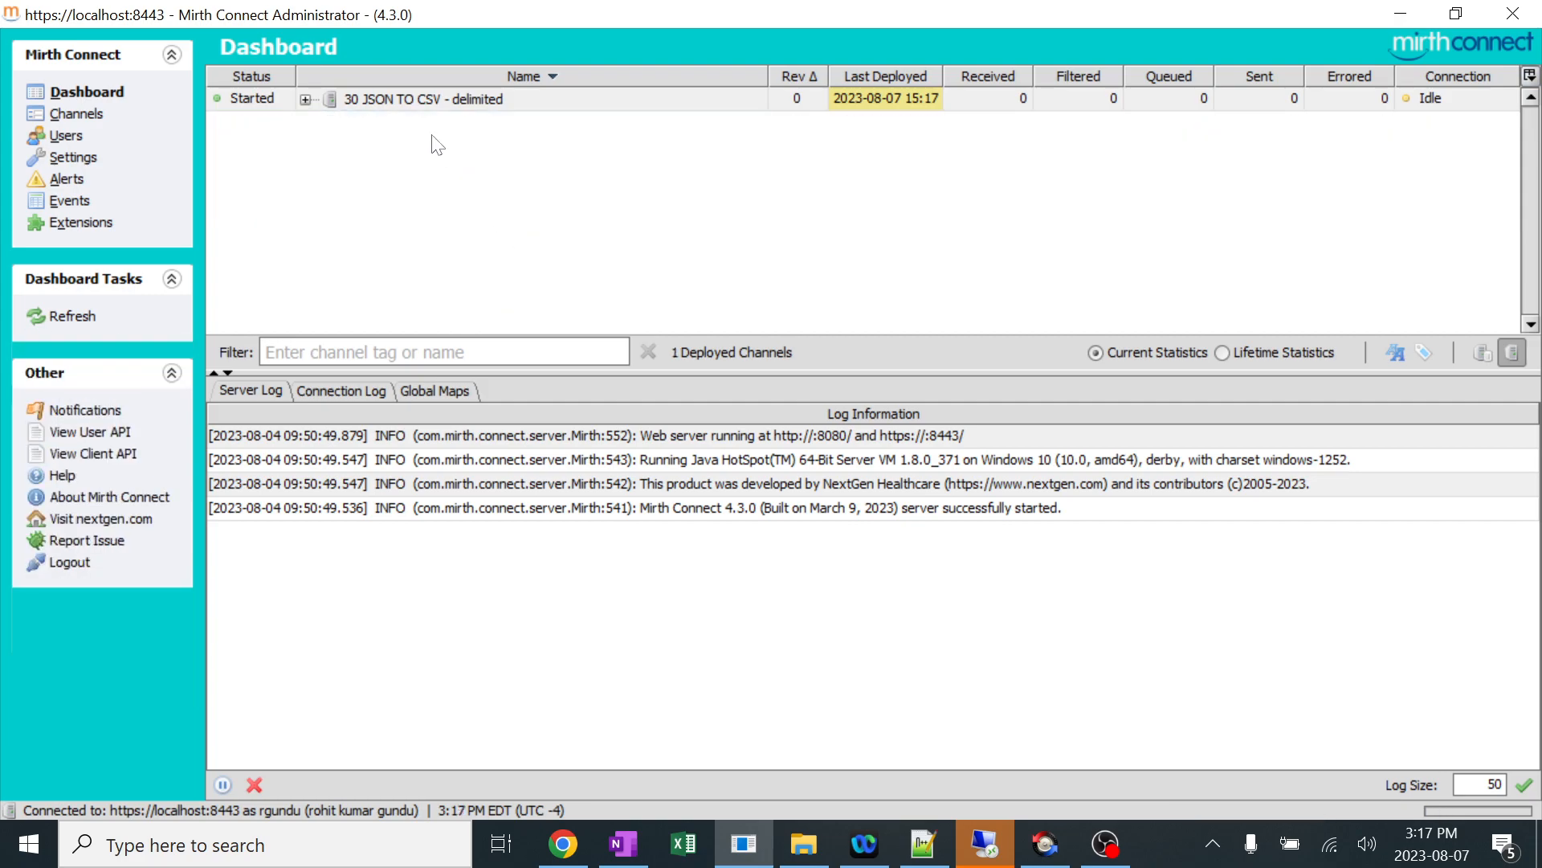
left_click(306, 98)
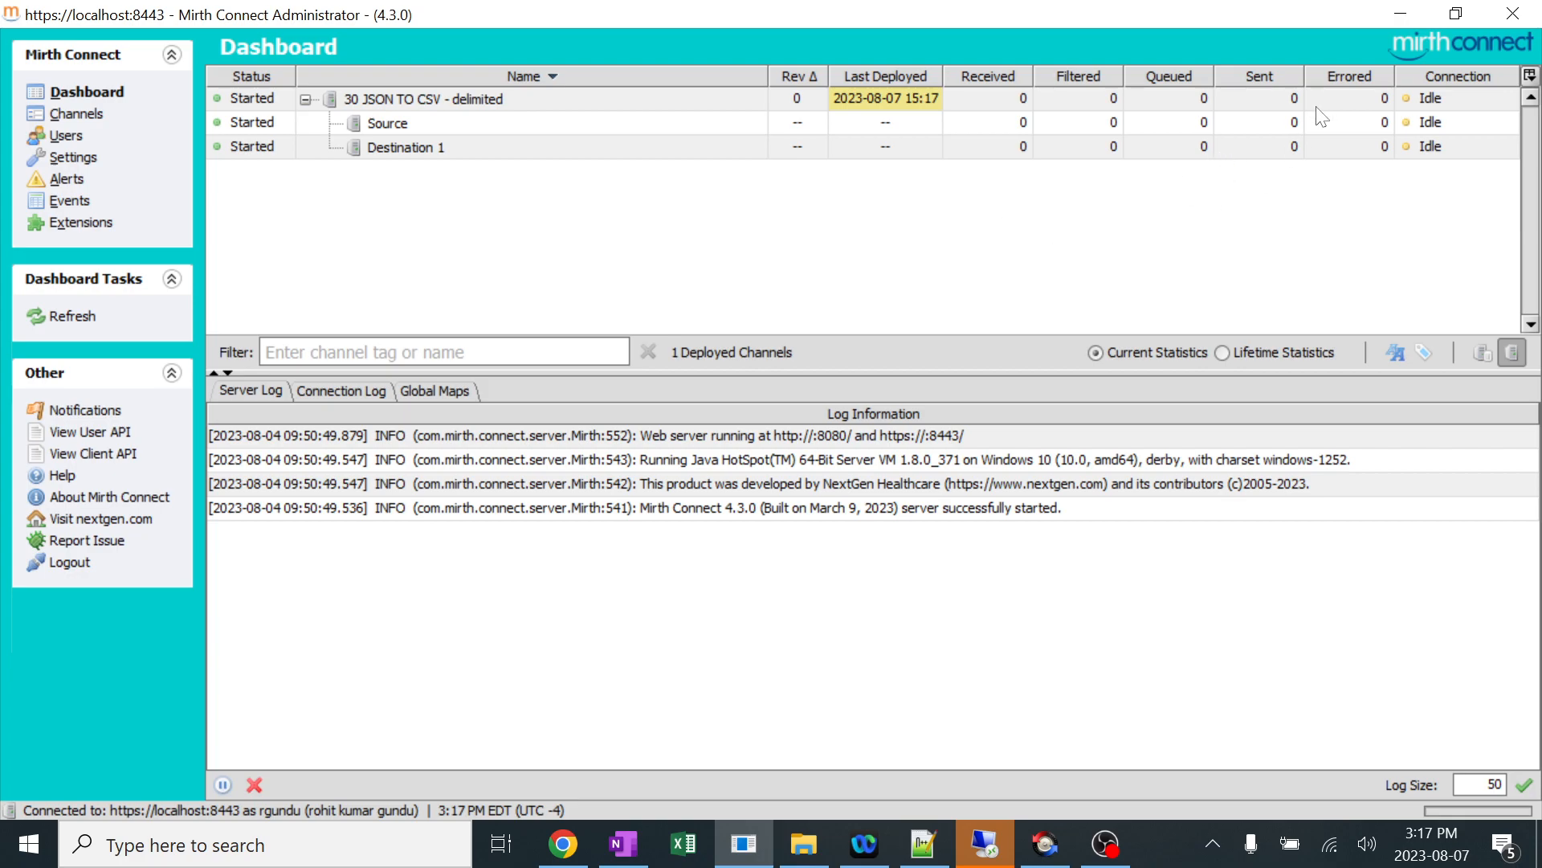
Filter the channel list by the jsoncsv tag.
left_click(80, 114)
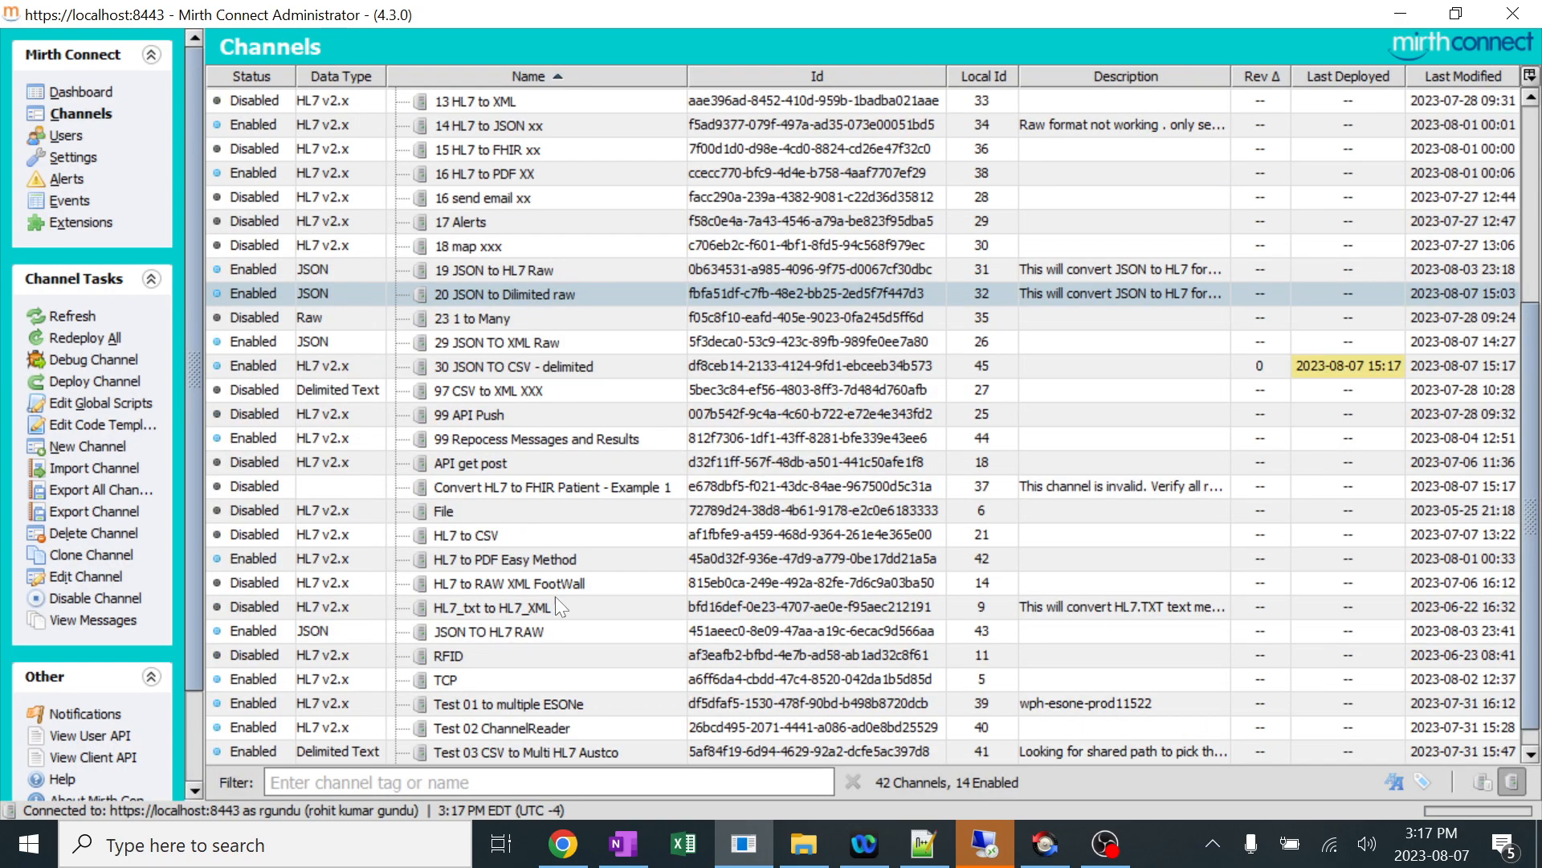
scroll(549, 619, "down", 1)
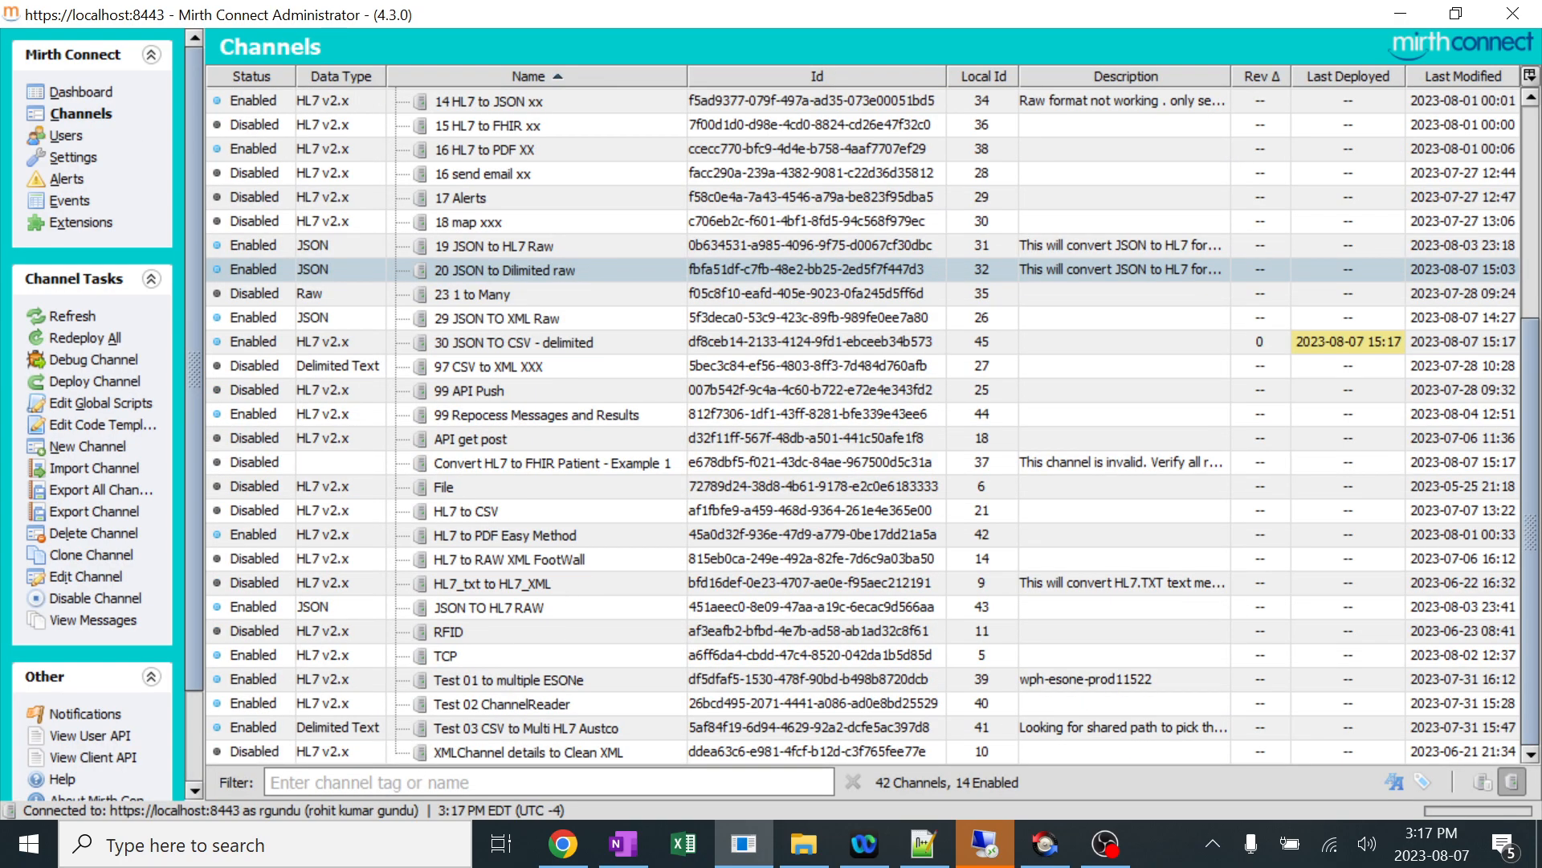
type("js")
key("Down")
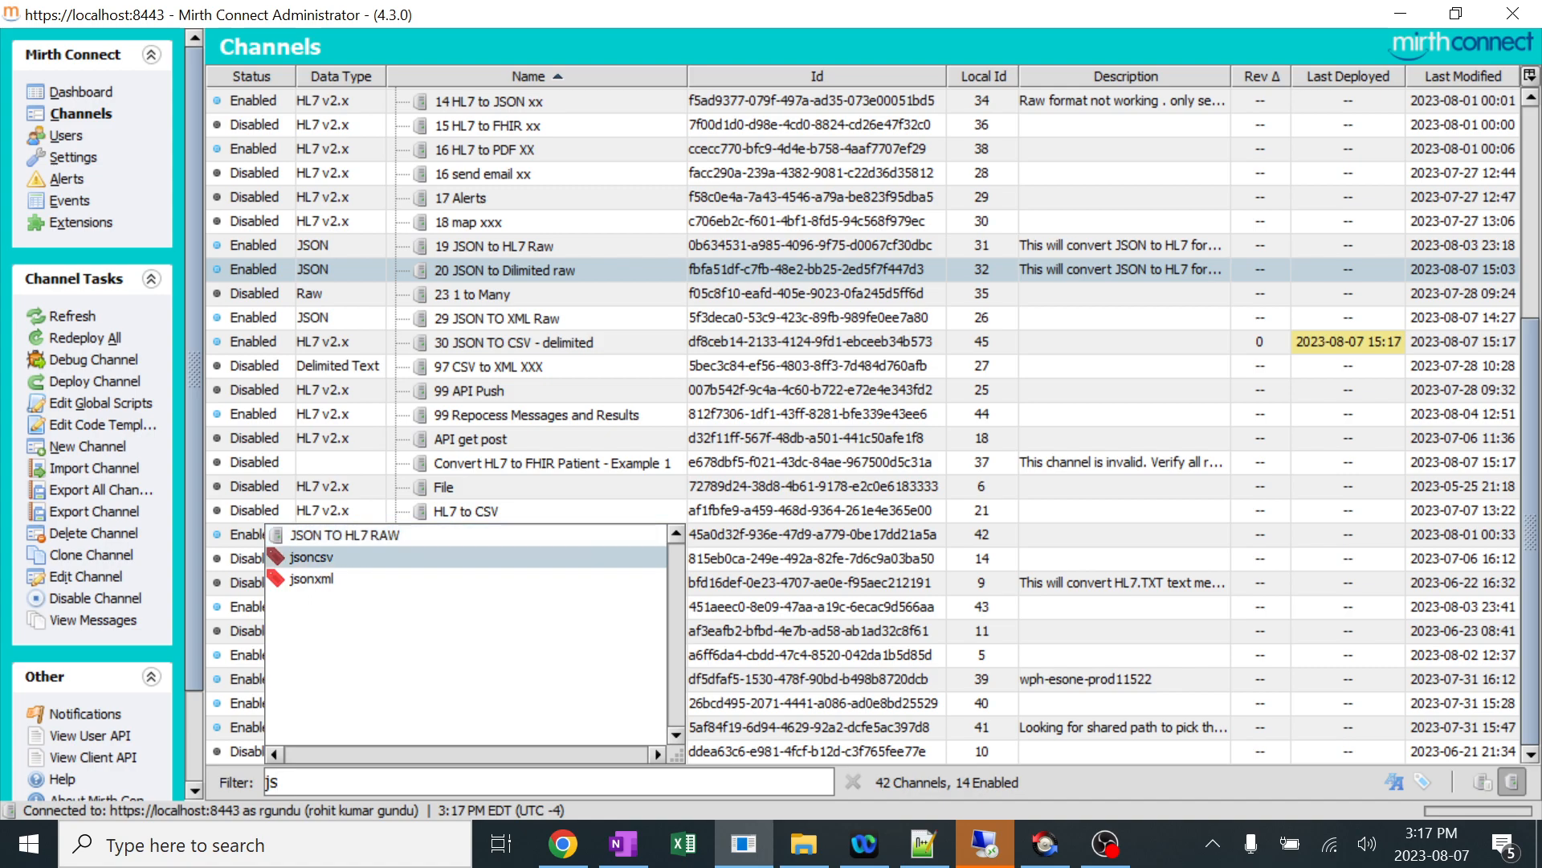
key("Return")
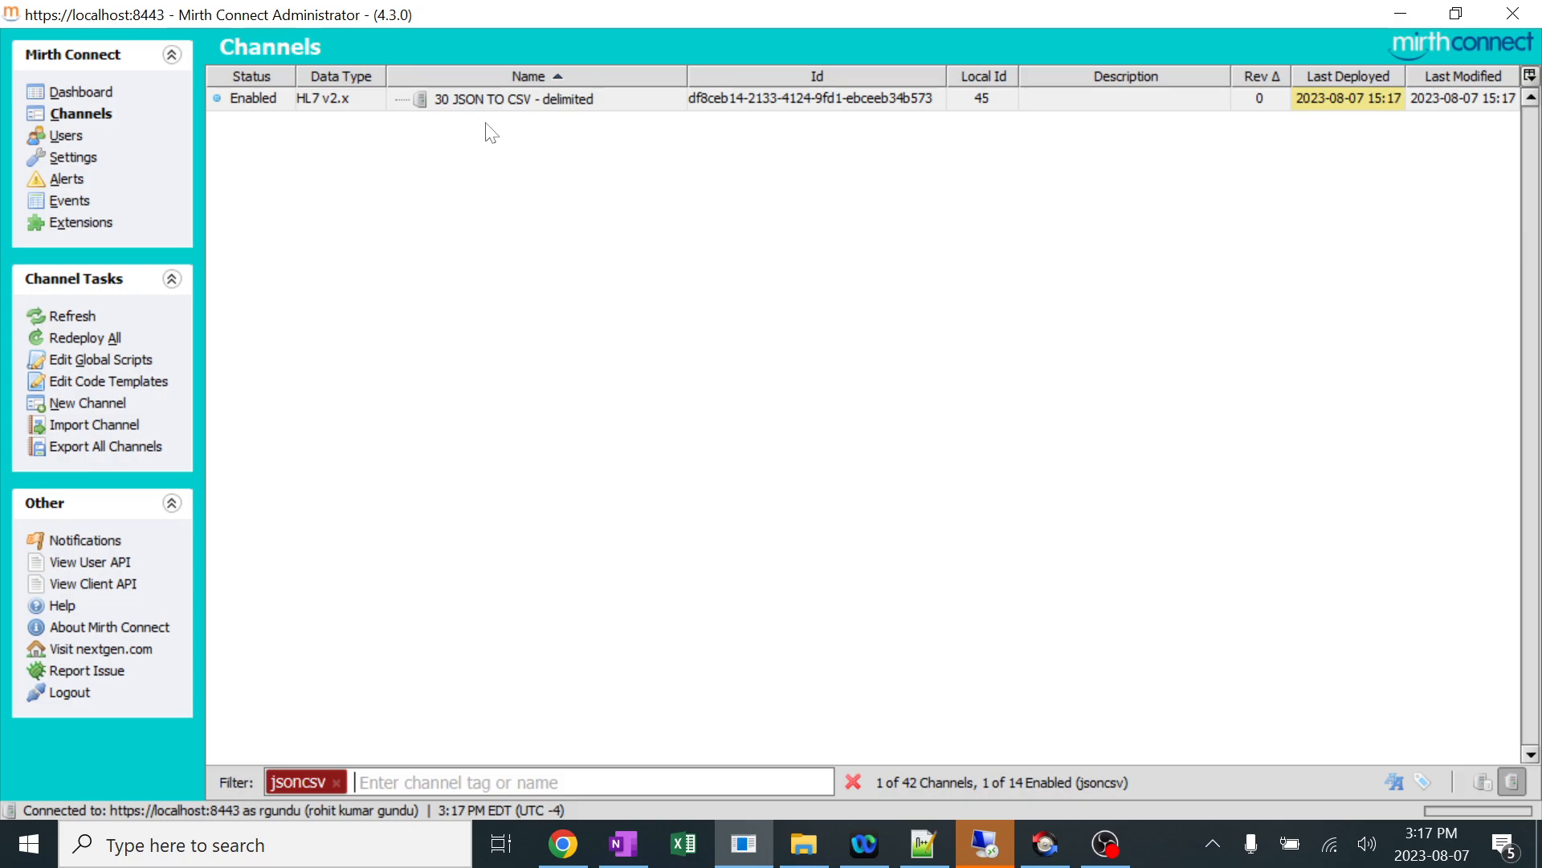
Open the Destination 1 transformer of "30 JSON TO CSV - delimited" and add a JavaScript step.
double_click(454, 113)
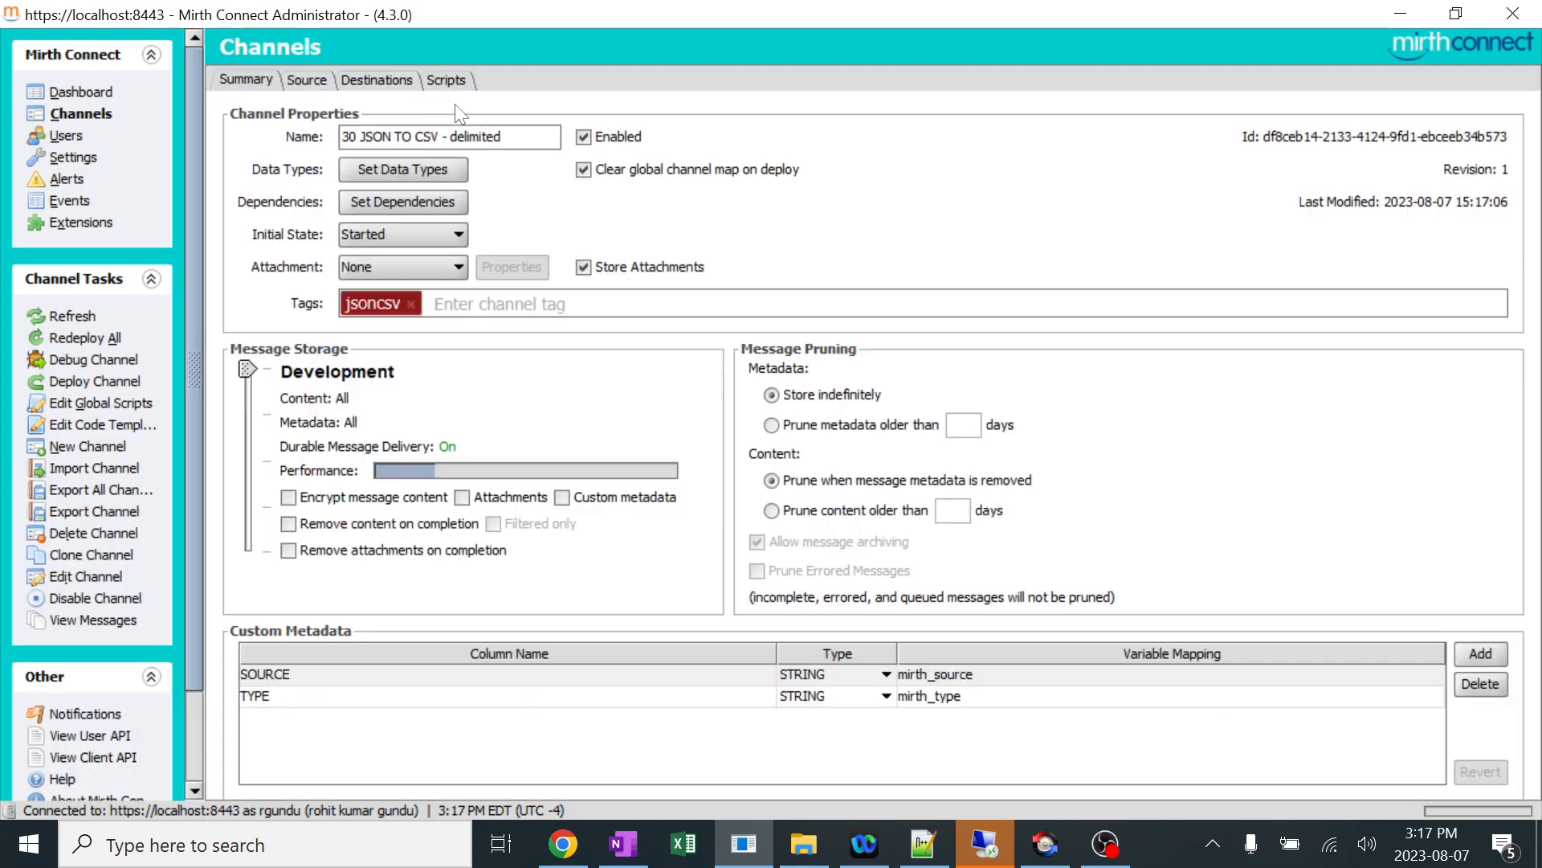
left_click(384, 81)
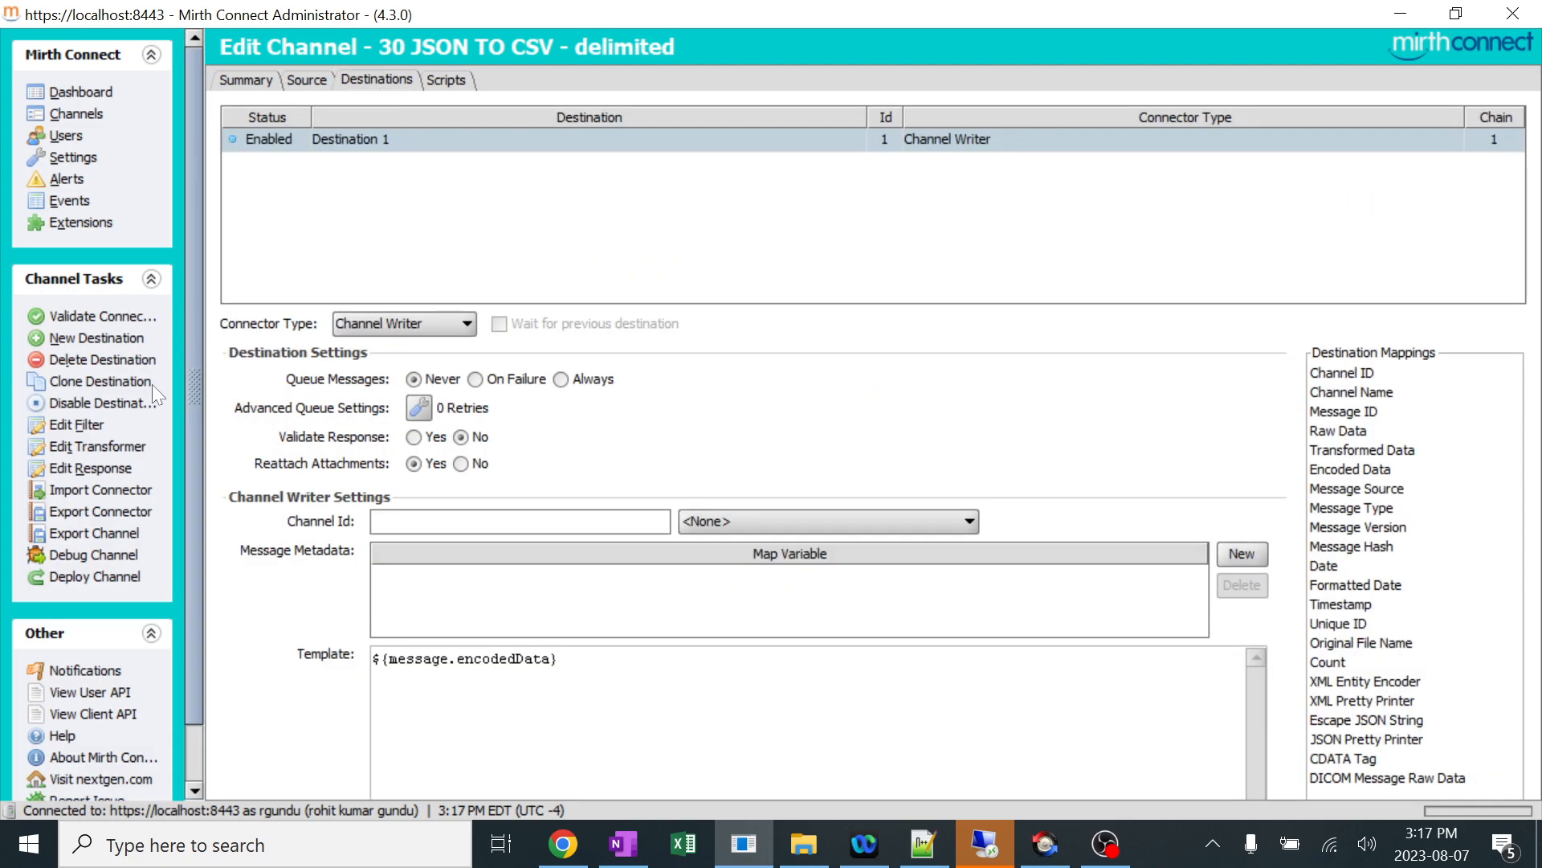
left_click(139, 448)
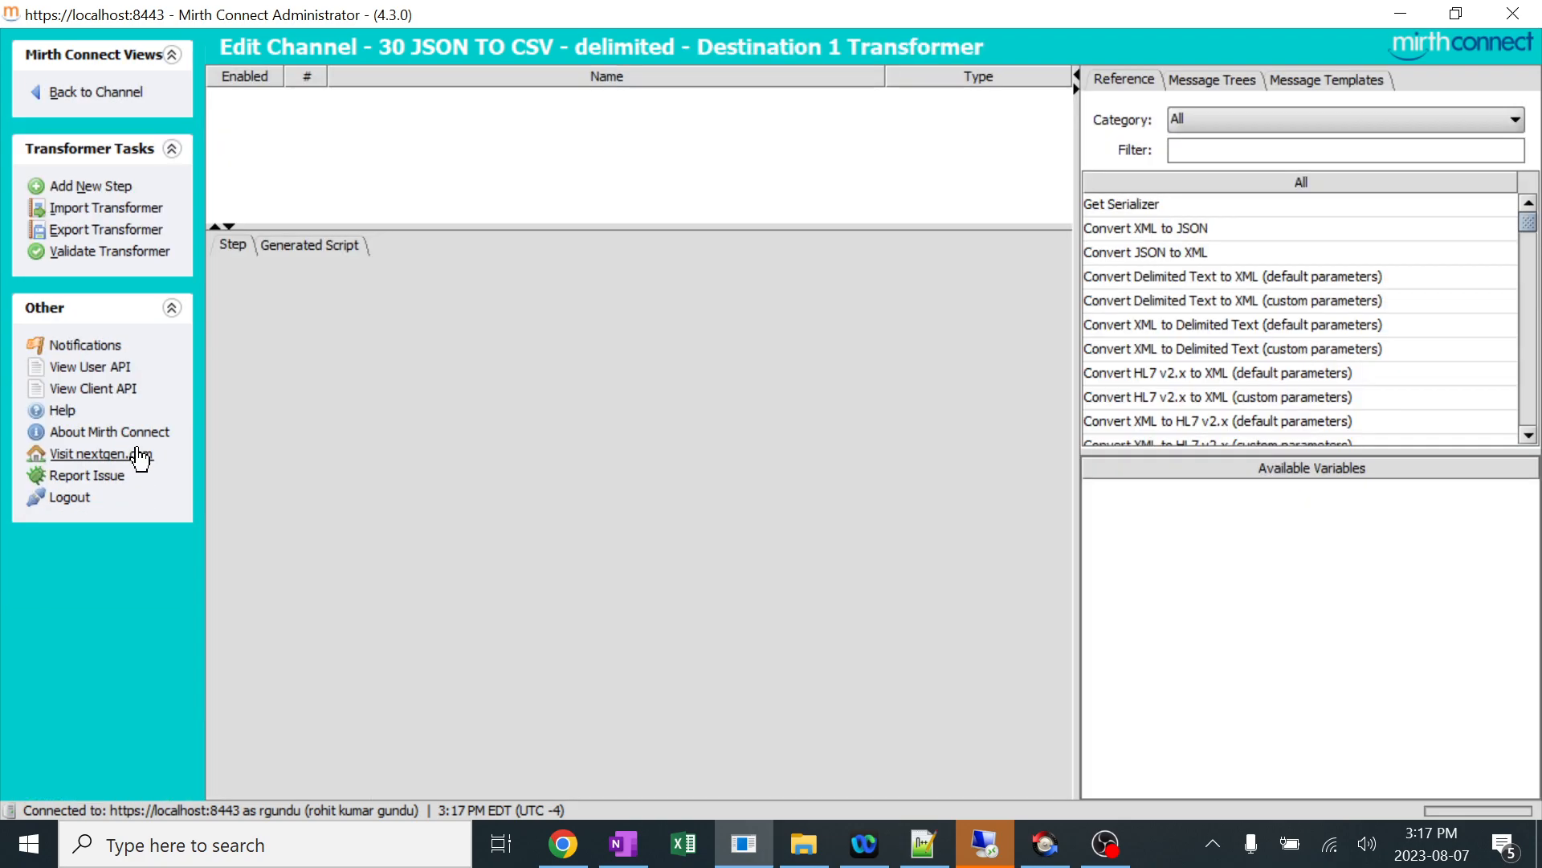
left_click(87, 187)
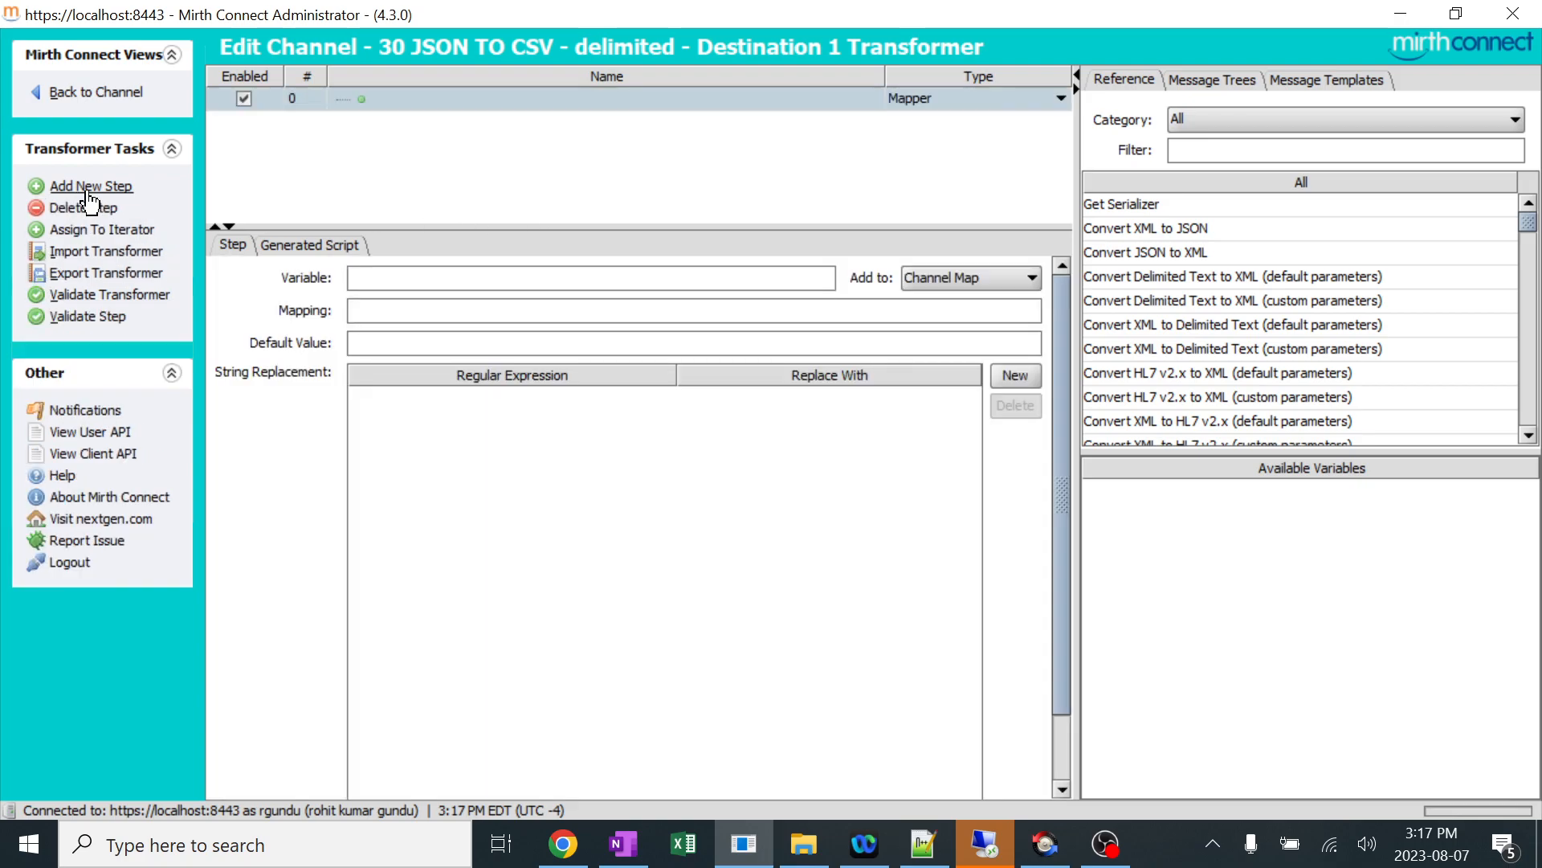
left_click(972, 99)
left_click(944, 155)
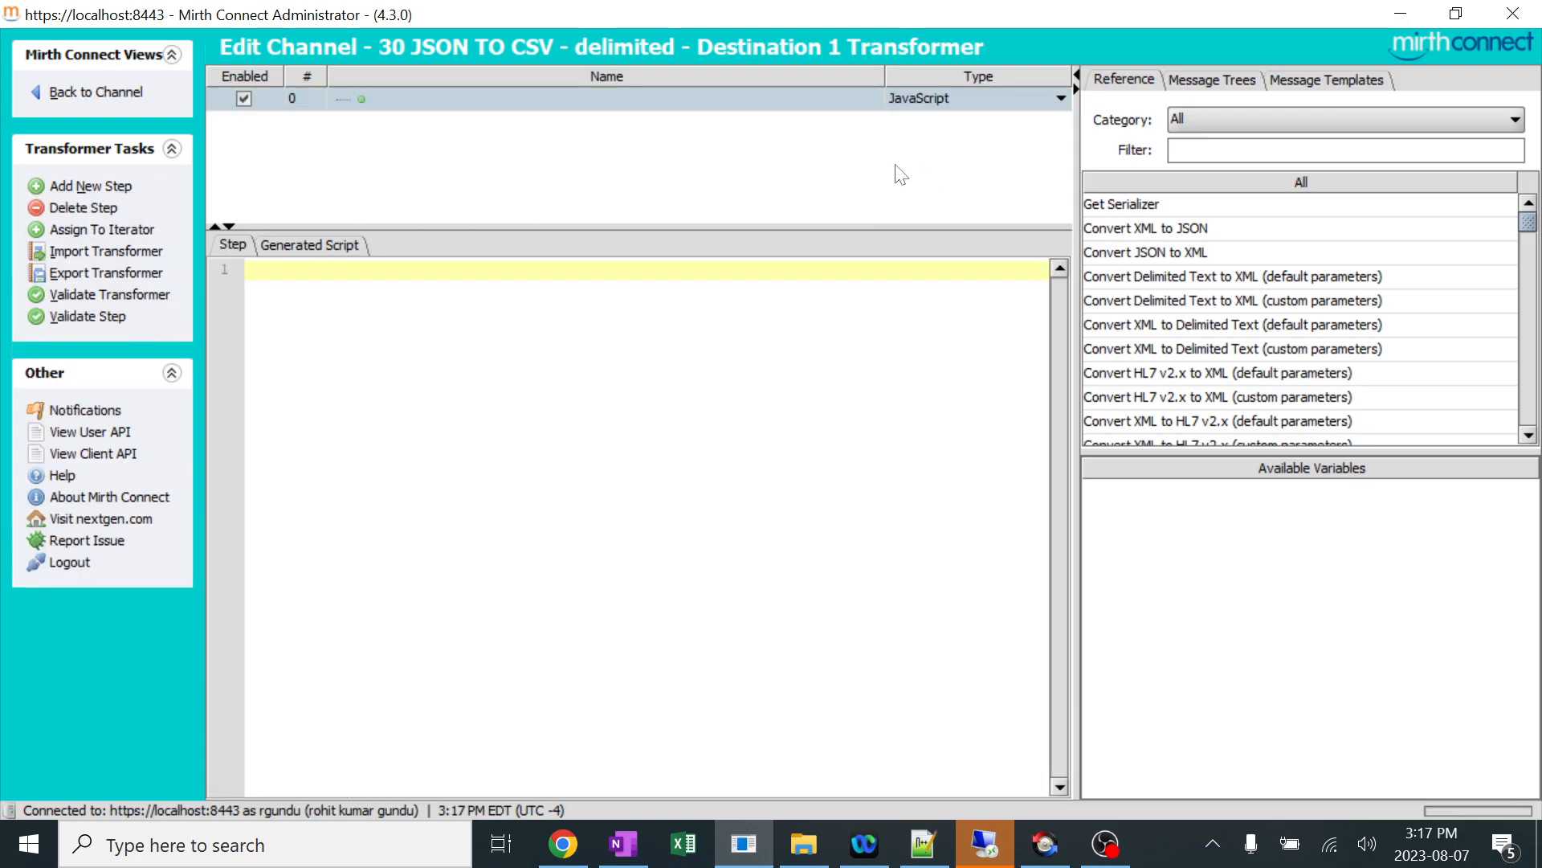
scroll(1285, 322, "down", 3)
scroll(1277, 337, "up", 3)
Copy the Method 1 code, from the Step 1 comment through msg = delimitedMessage, from the GitHub page in Chrome into Mirth's JavaScript step.
left_click(562, 843)
double_click(585, 67)
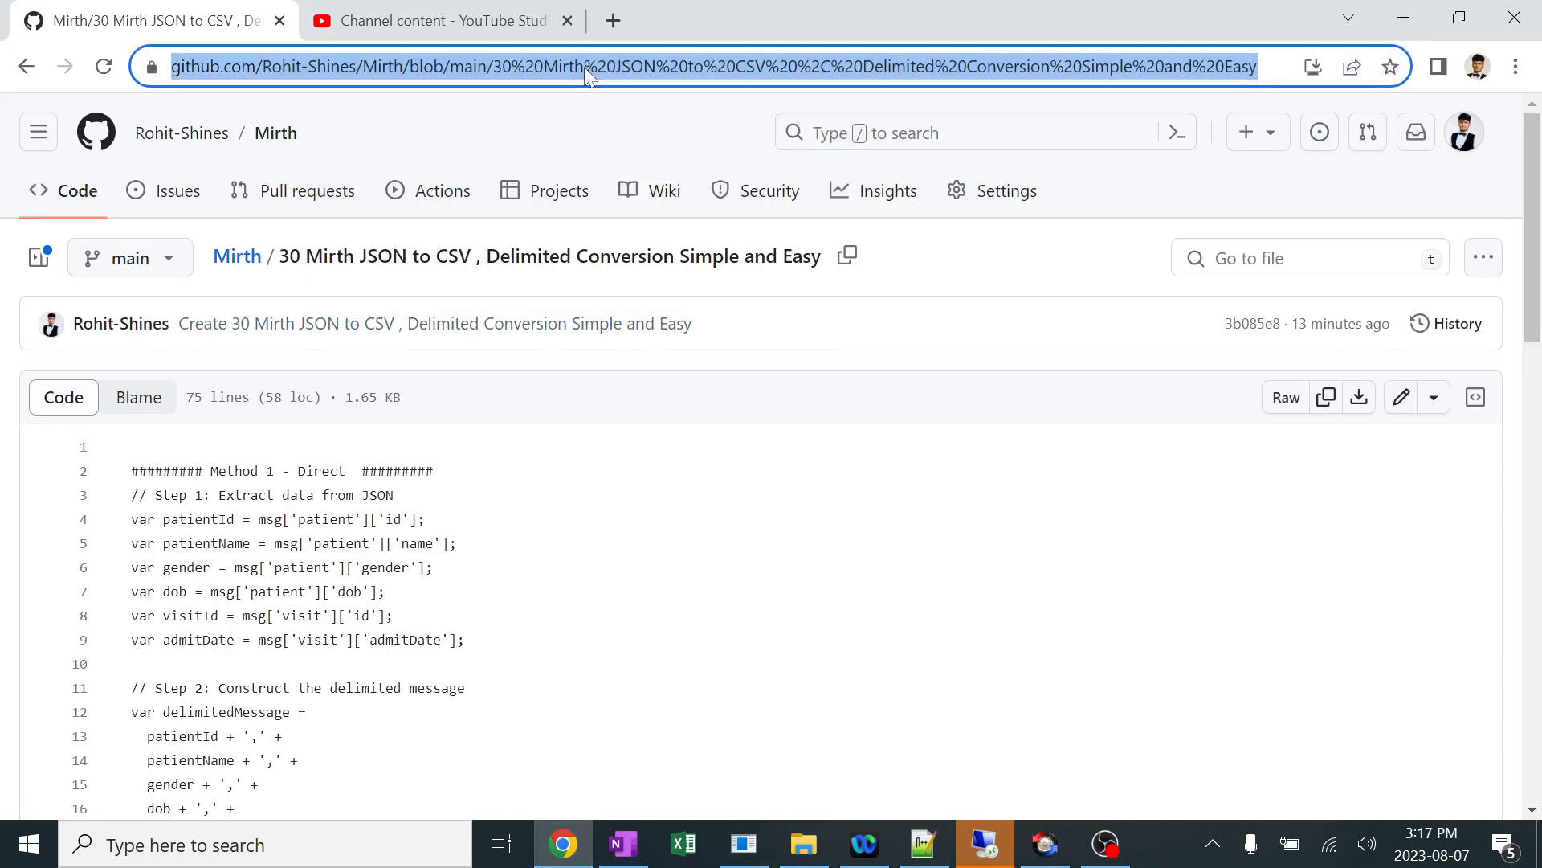
scroll(772, 482, "down", 1)
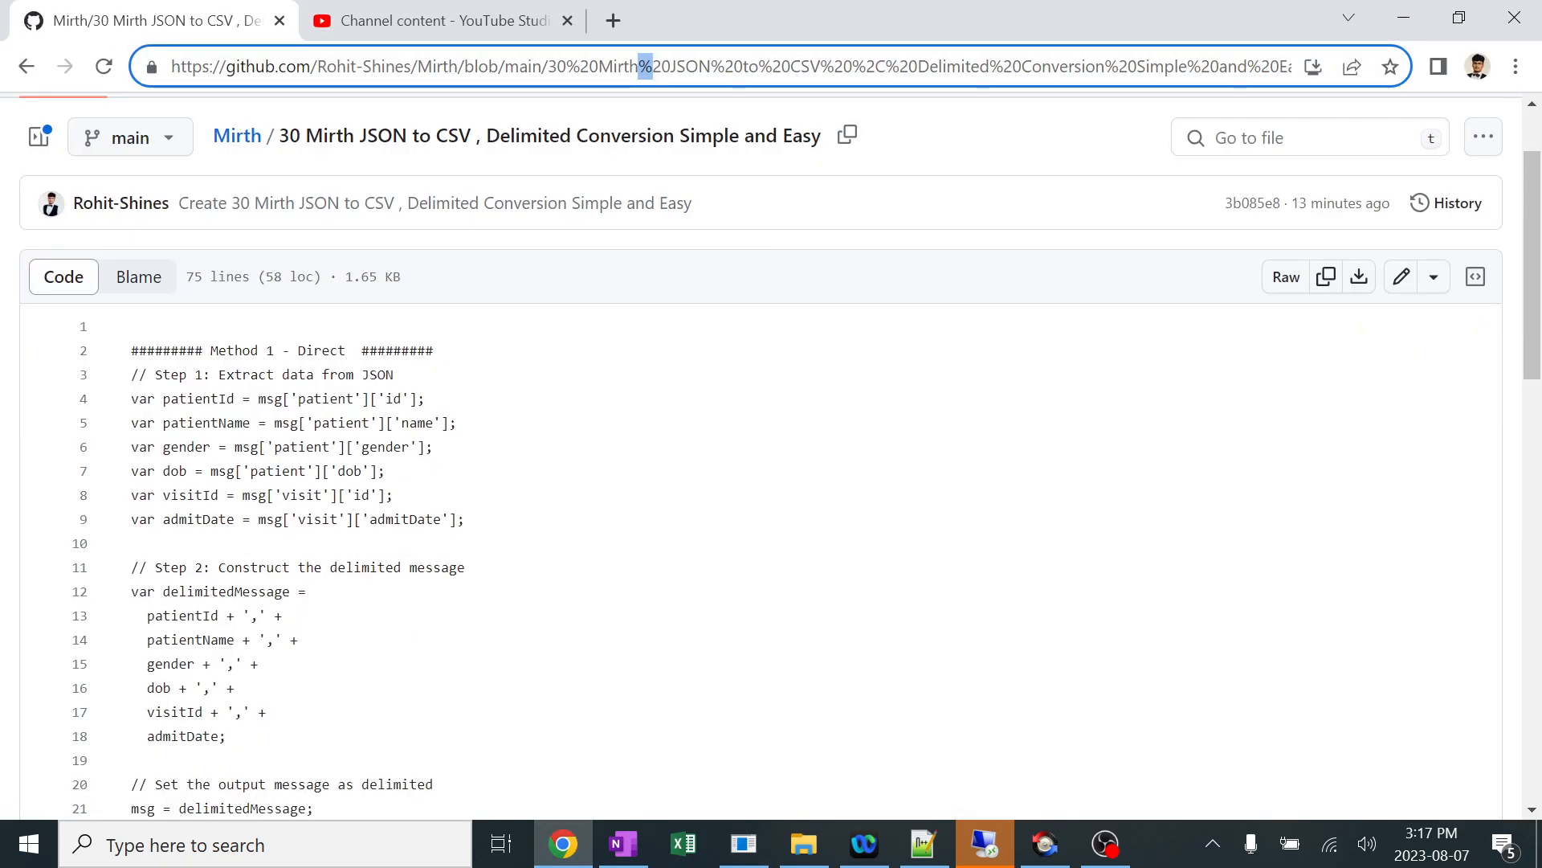
left_click_drag(131, 375, 313, 808)
key("ctrl+c")
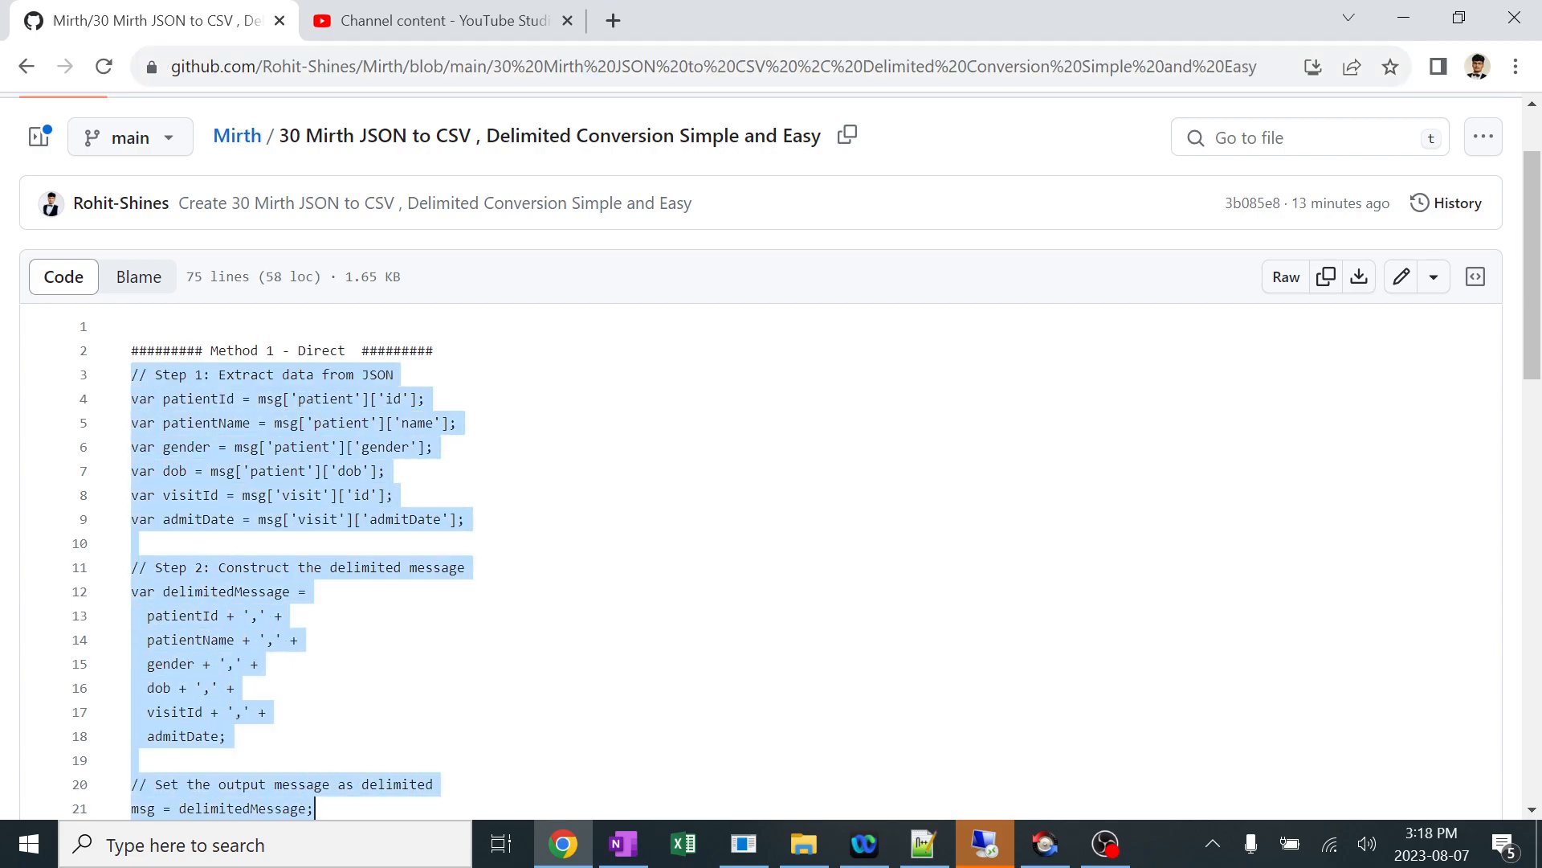
scroll(314, 808, "down", 5)
scroll(482, 723, "up", 7)
left_click(745, 850)
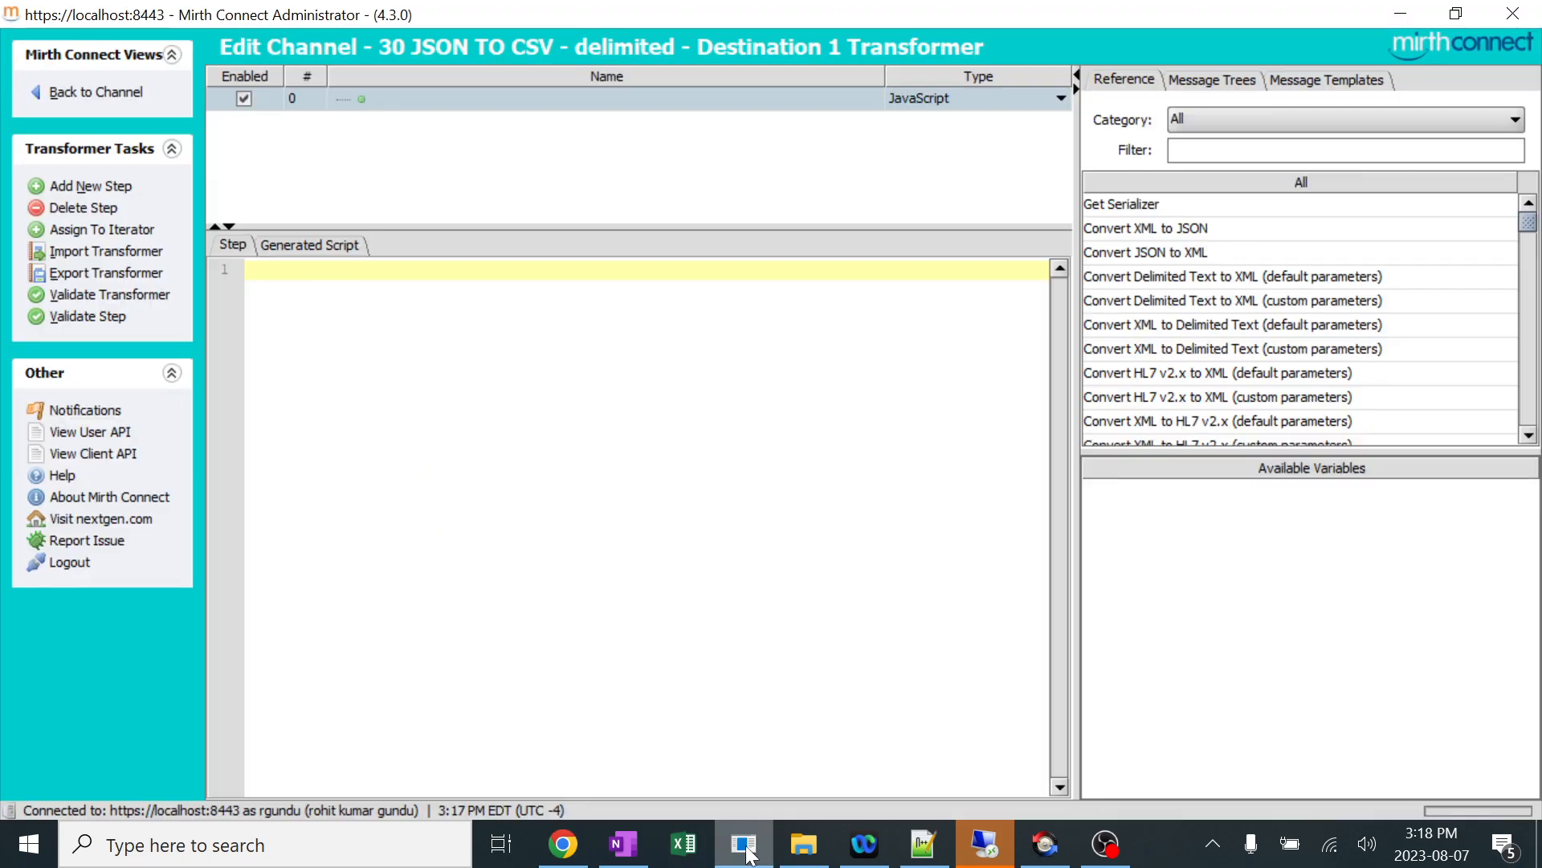
key("ctrl+v")
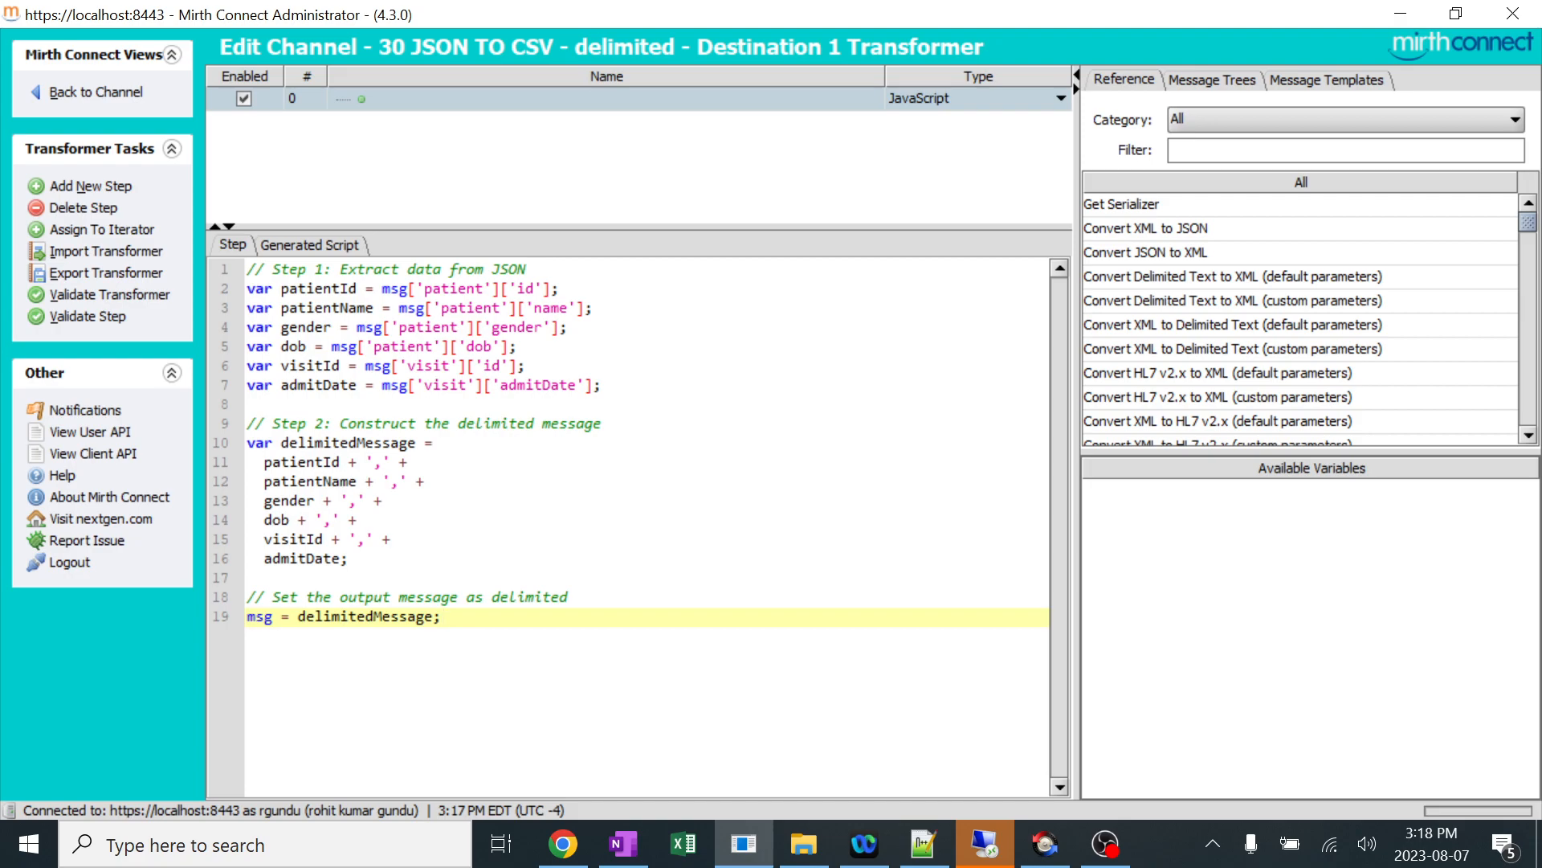
Switch to Notepad++ and examine the sample patient and visit JSON alongside the expected Delimited CSV line.
left_click(923, 848)
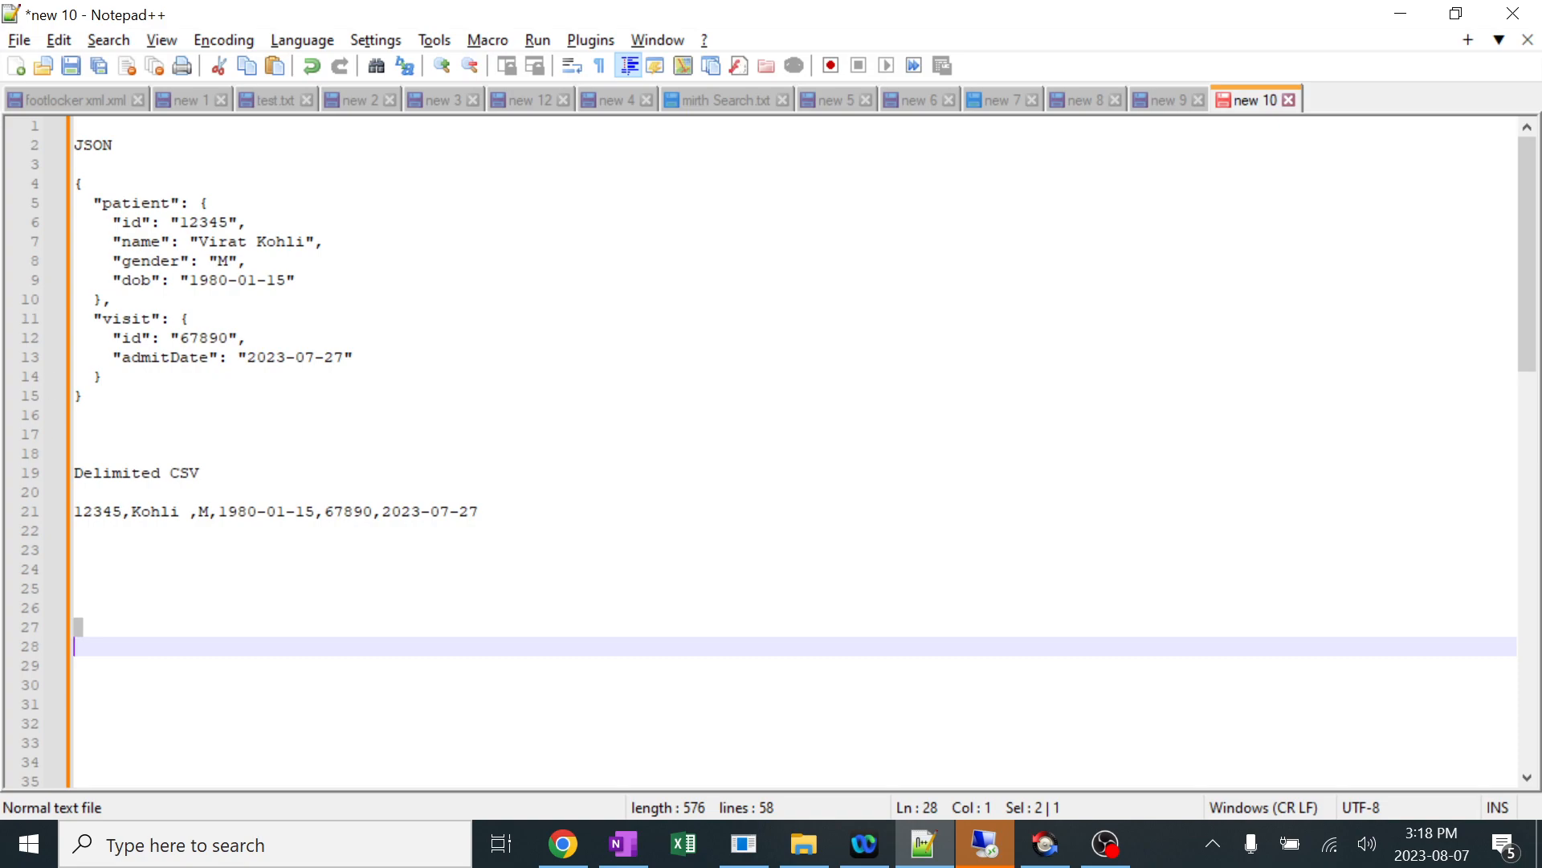
left_click_drag(88, 396, 74, 164)
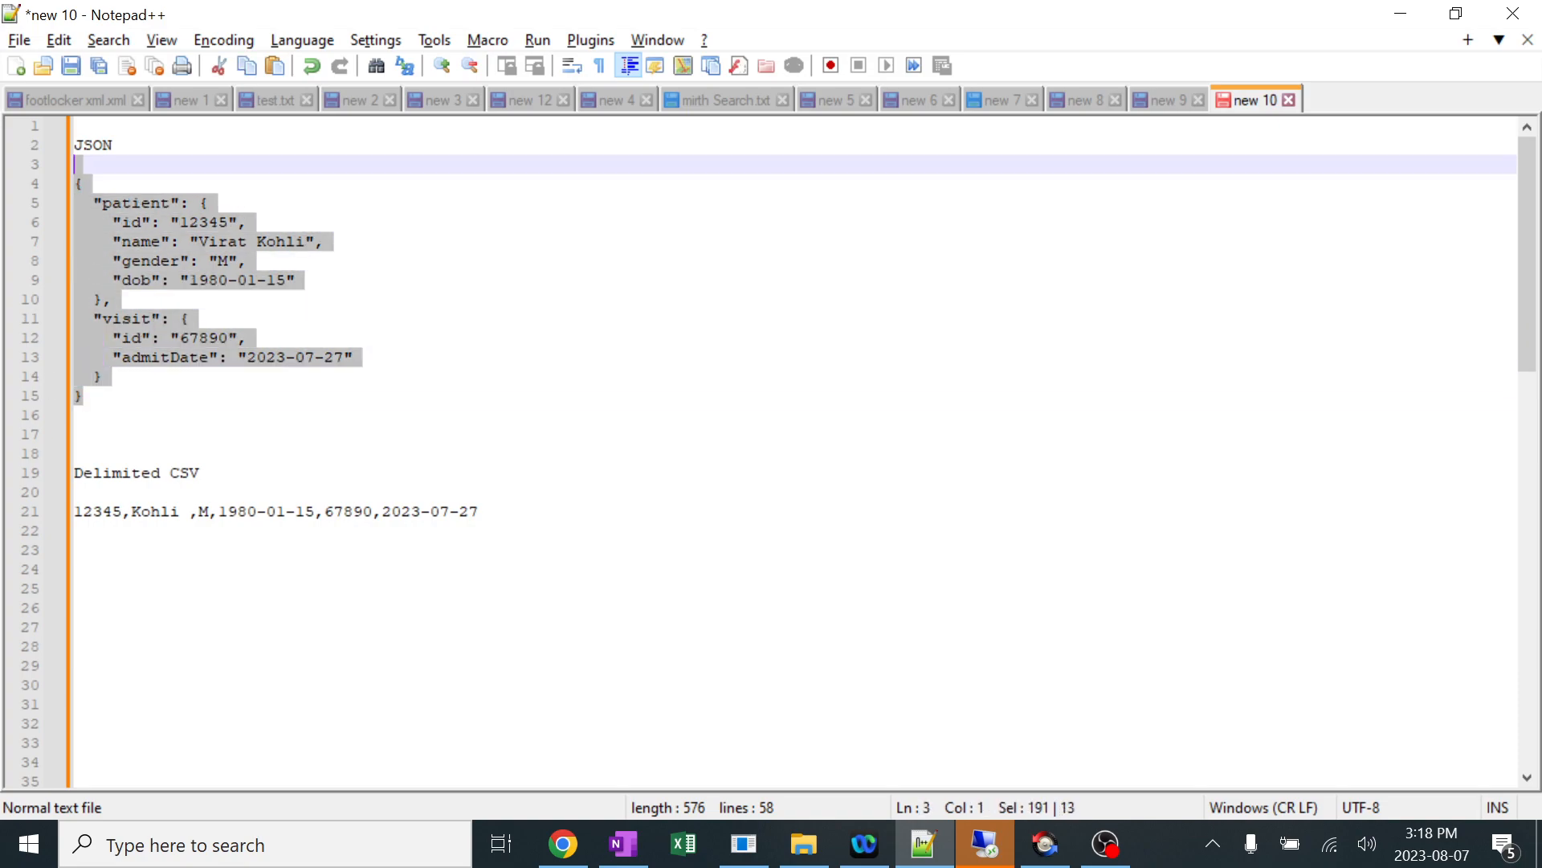
left_click(199, 241)
left_click_drag(189, 241, 306, 241)
left_click(112, 299)
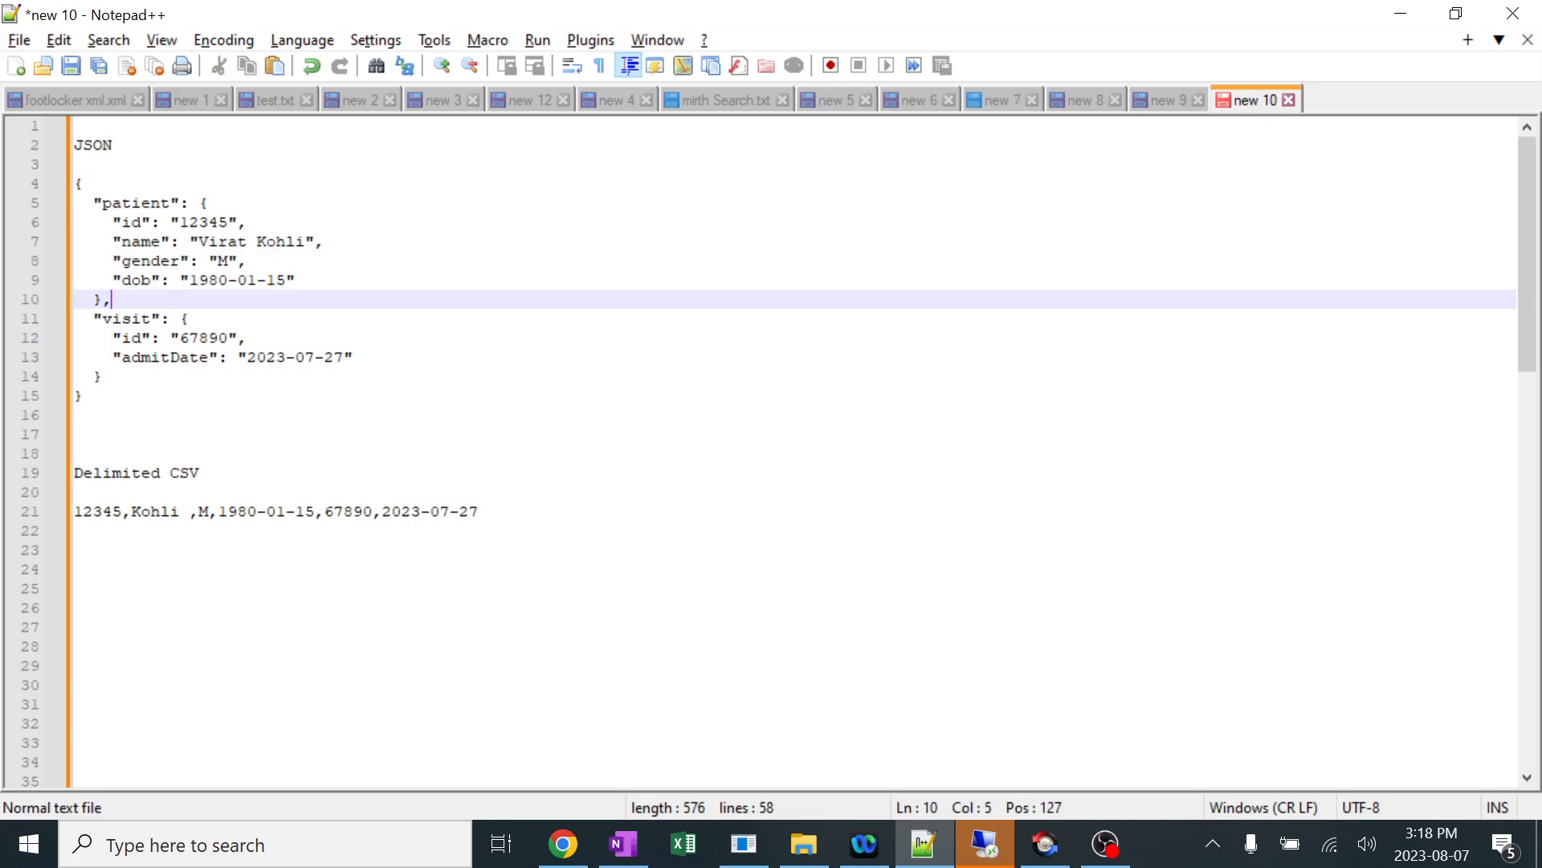
left_click_drag(74, 453, 479, 511)
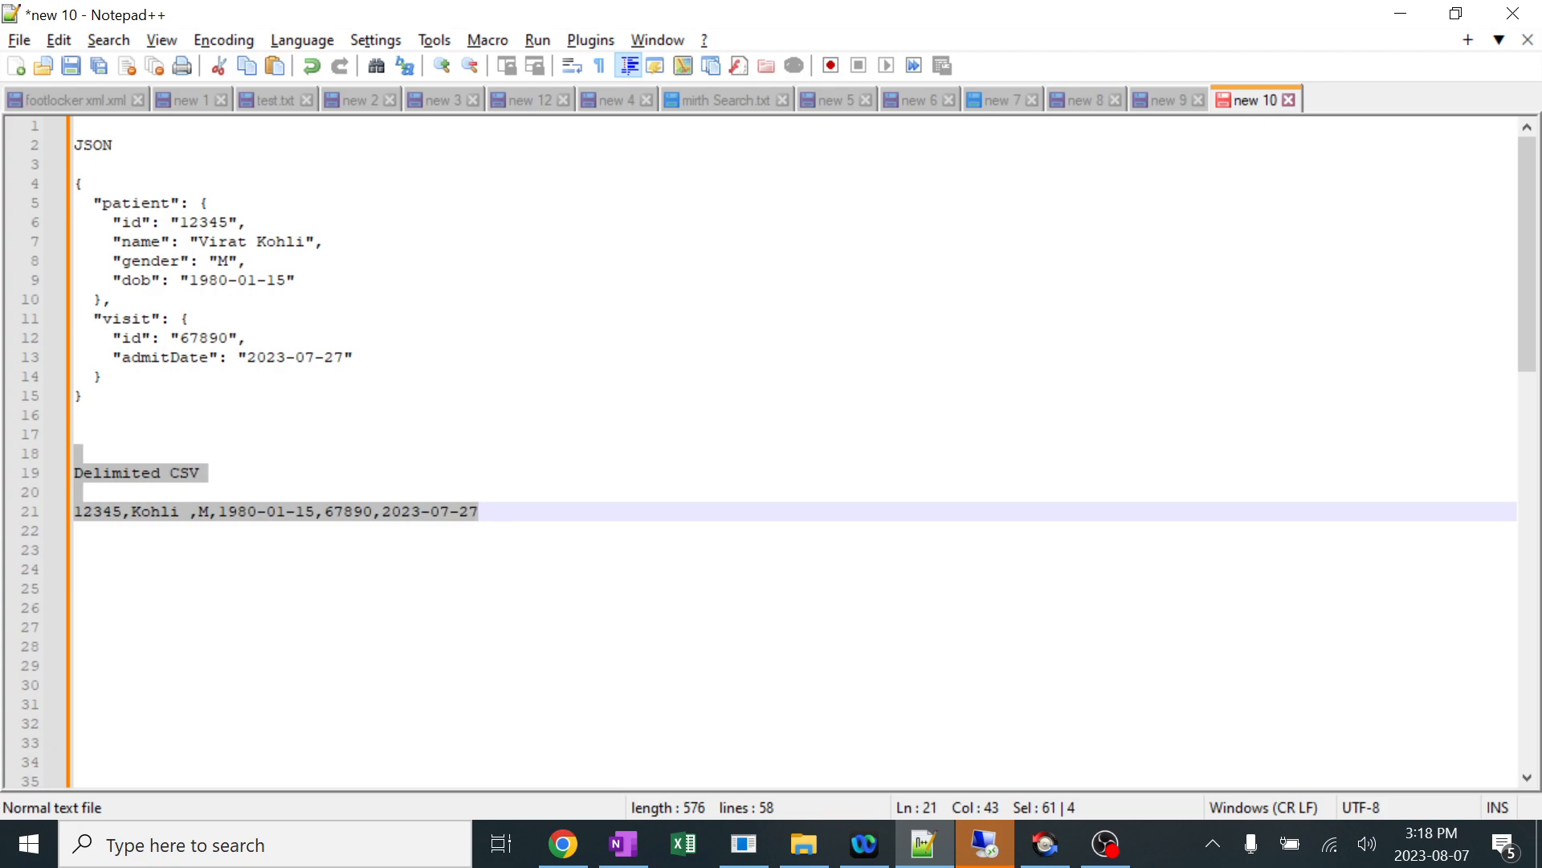
left_click(190, 474)
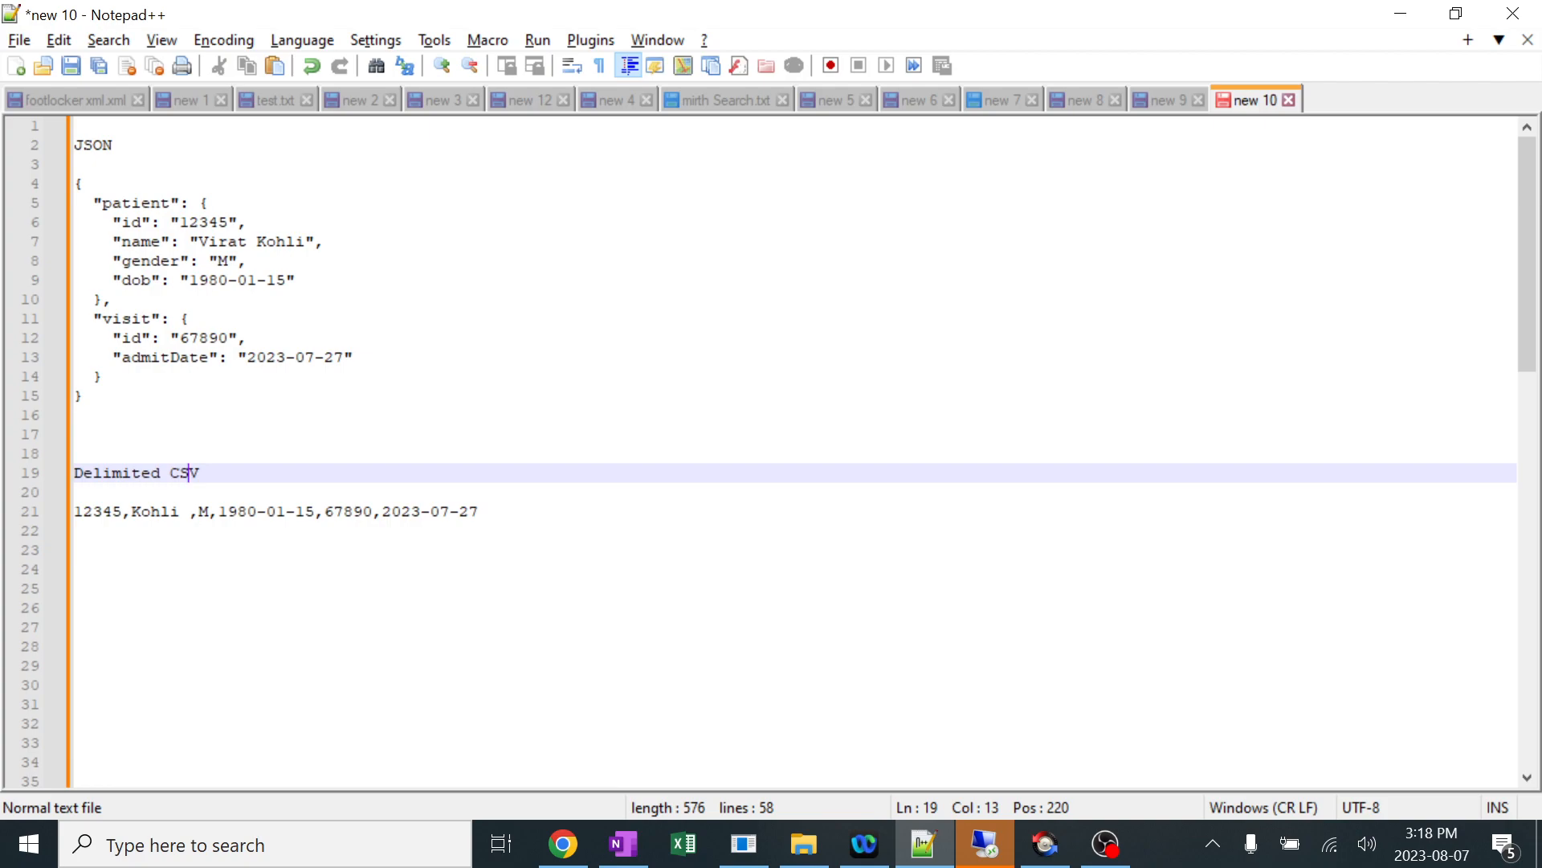
Compare the patient keys in the Notepad++ JSON sample with the patientId, patientName and gender assignments in the Mirth transformer script.
left_click_drag(103, 202, 170, 202)
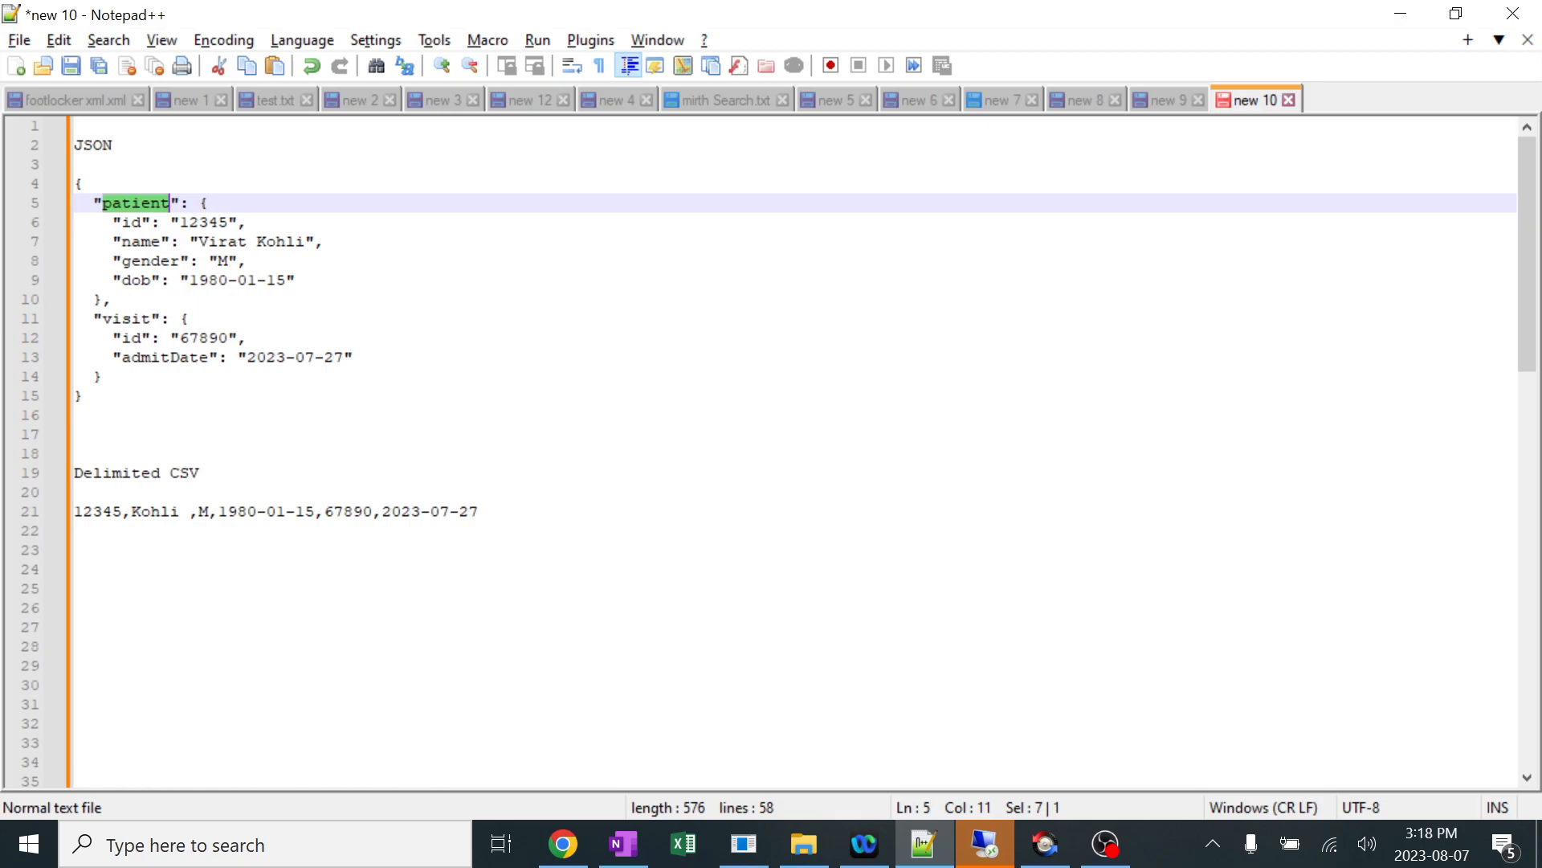
key("alt+Tab")
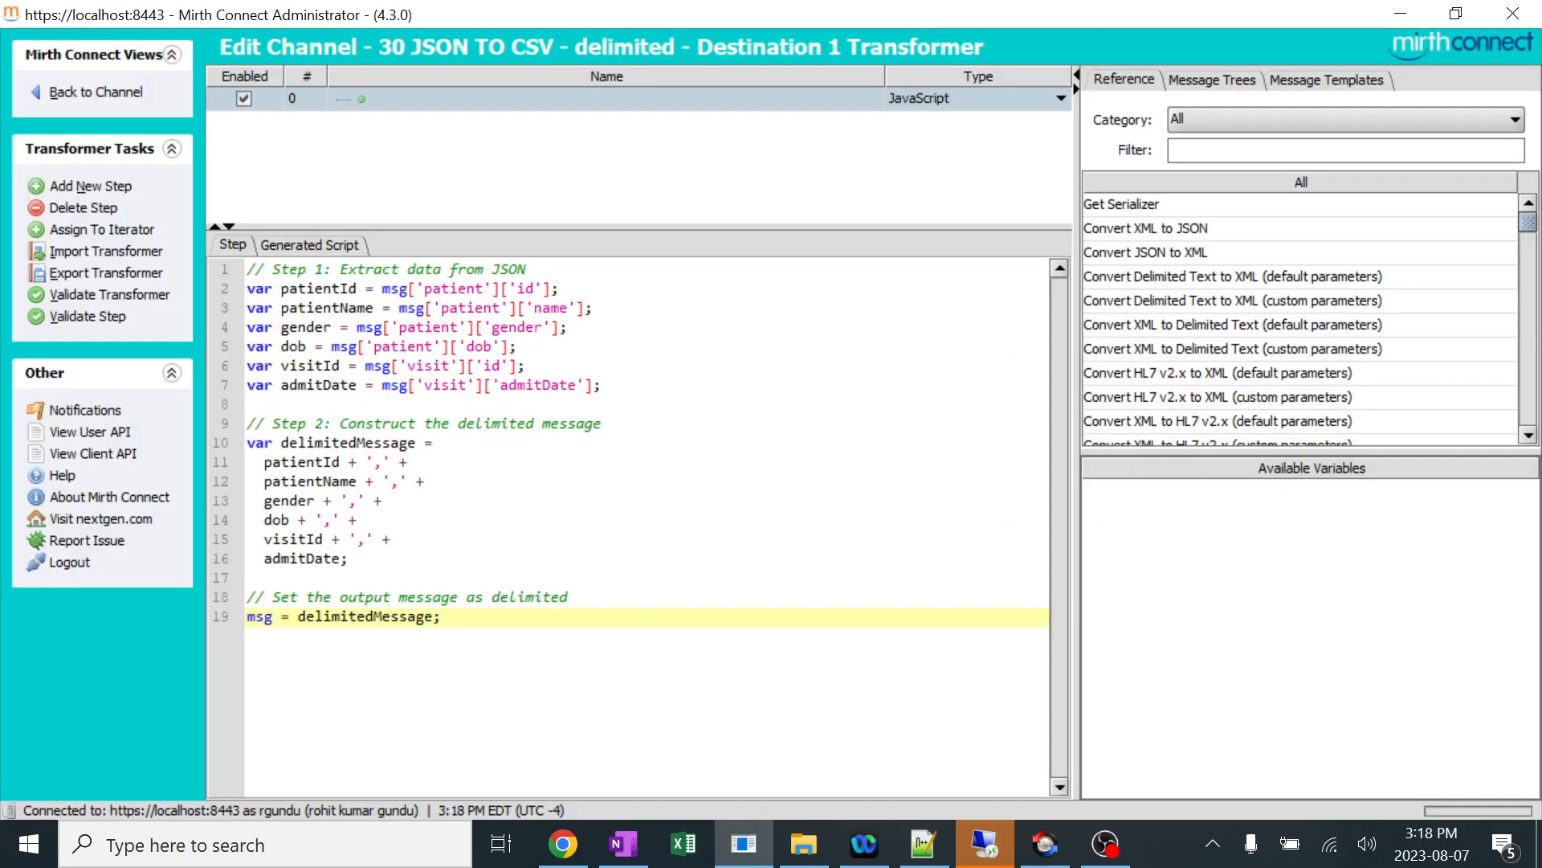
left_click_drag(432, 289, 484, 289)
key("alt+Tab")
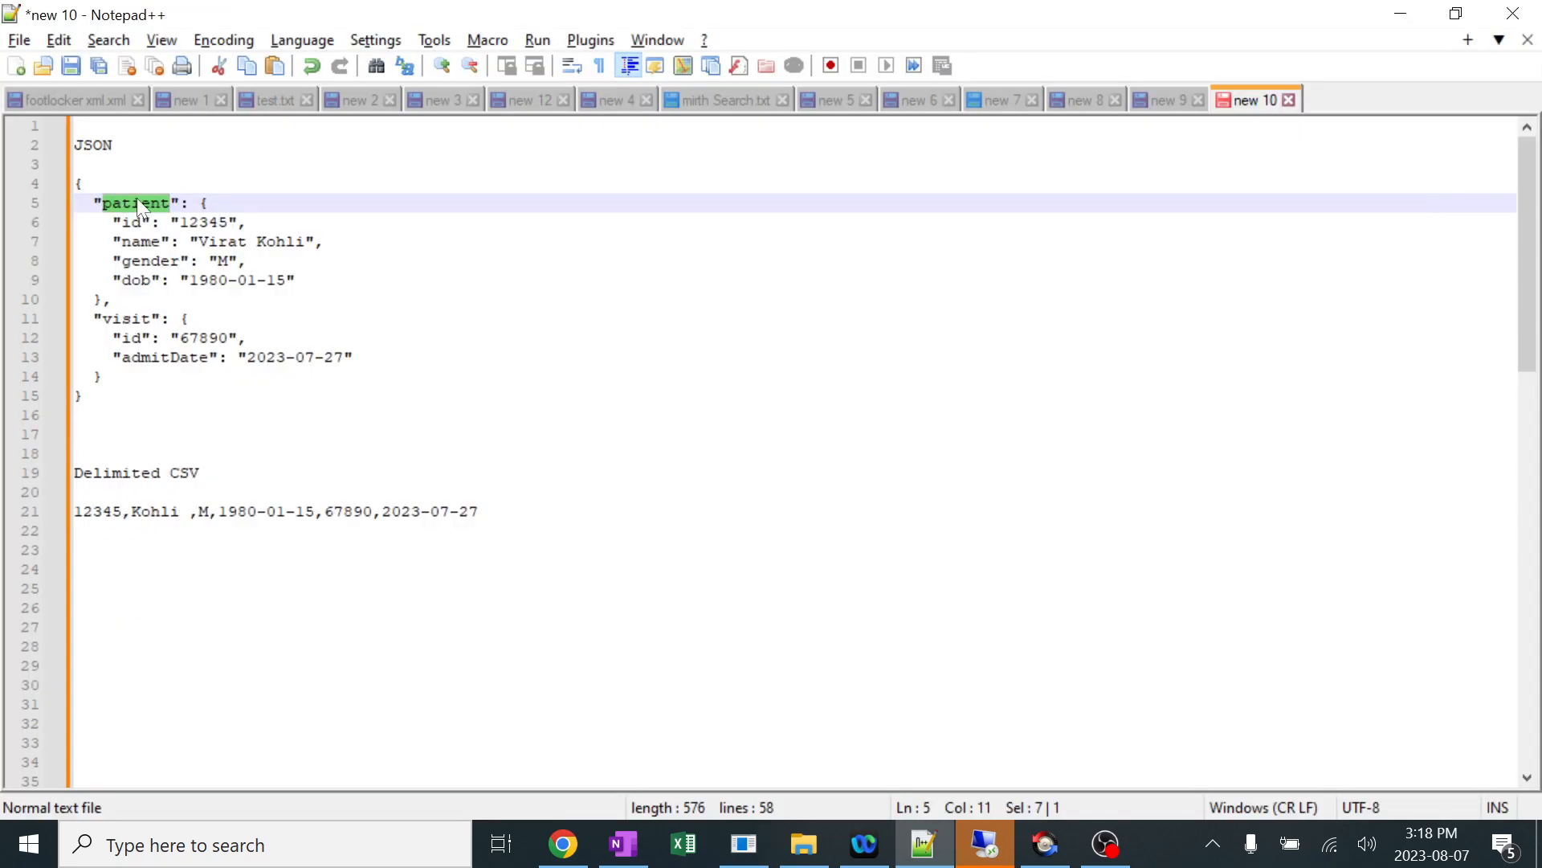
key("alt+Tab")
left_click_drag(409, 288, 552, 289)
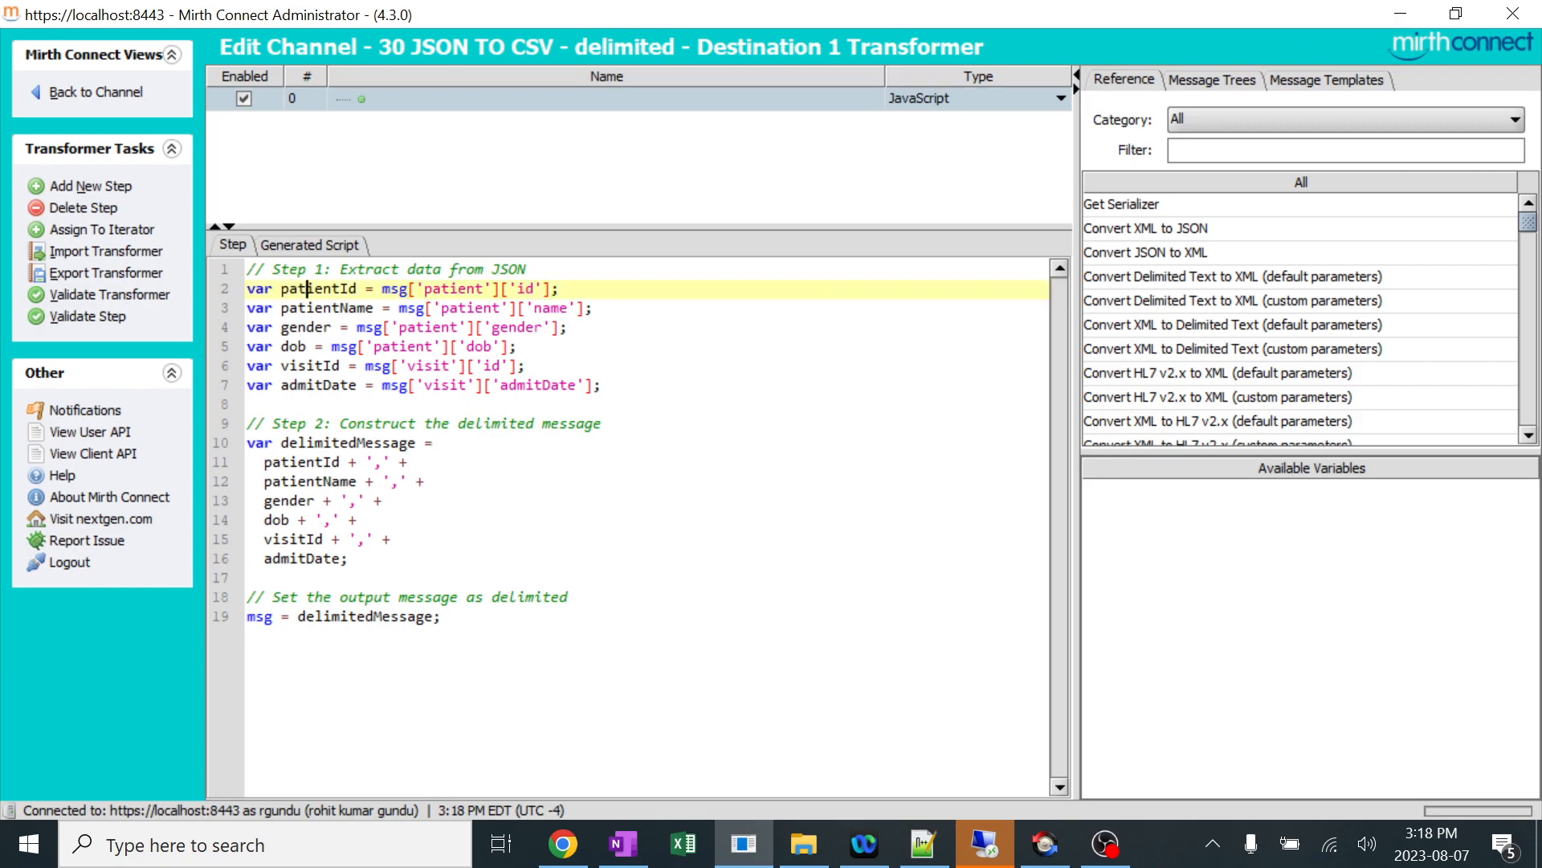
double_click(317, 288)
double_click(326, 308)
left_click(306, 327)
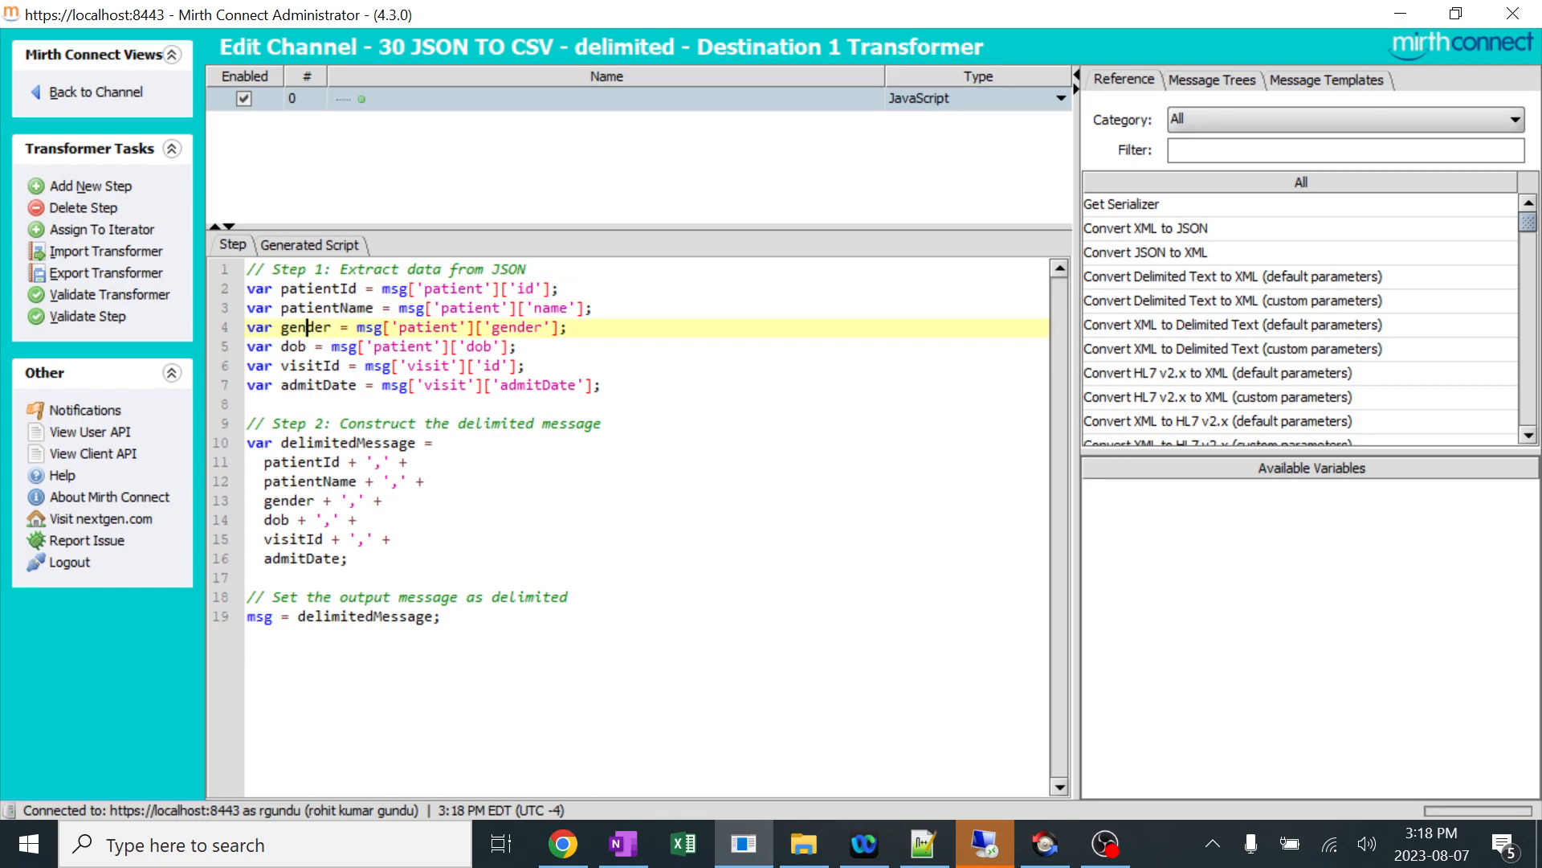
key("alt+Tab")
Copy the script from var patientId through admitDate into Notepad++, adding blank lines between the JSON sample and the Delimited CSV heading for it.
key("alt+Tab")
left_click_drag(603, 385, 239, 298)
left_click_drag(347, 558, 248, 288)
key("ctrl+c")
key("alt+Tab")
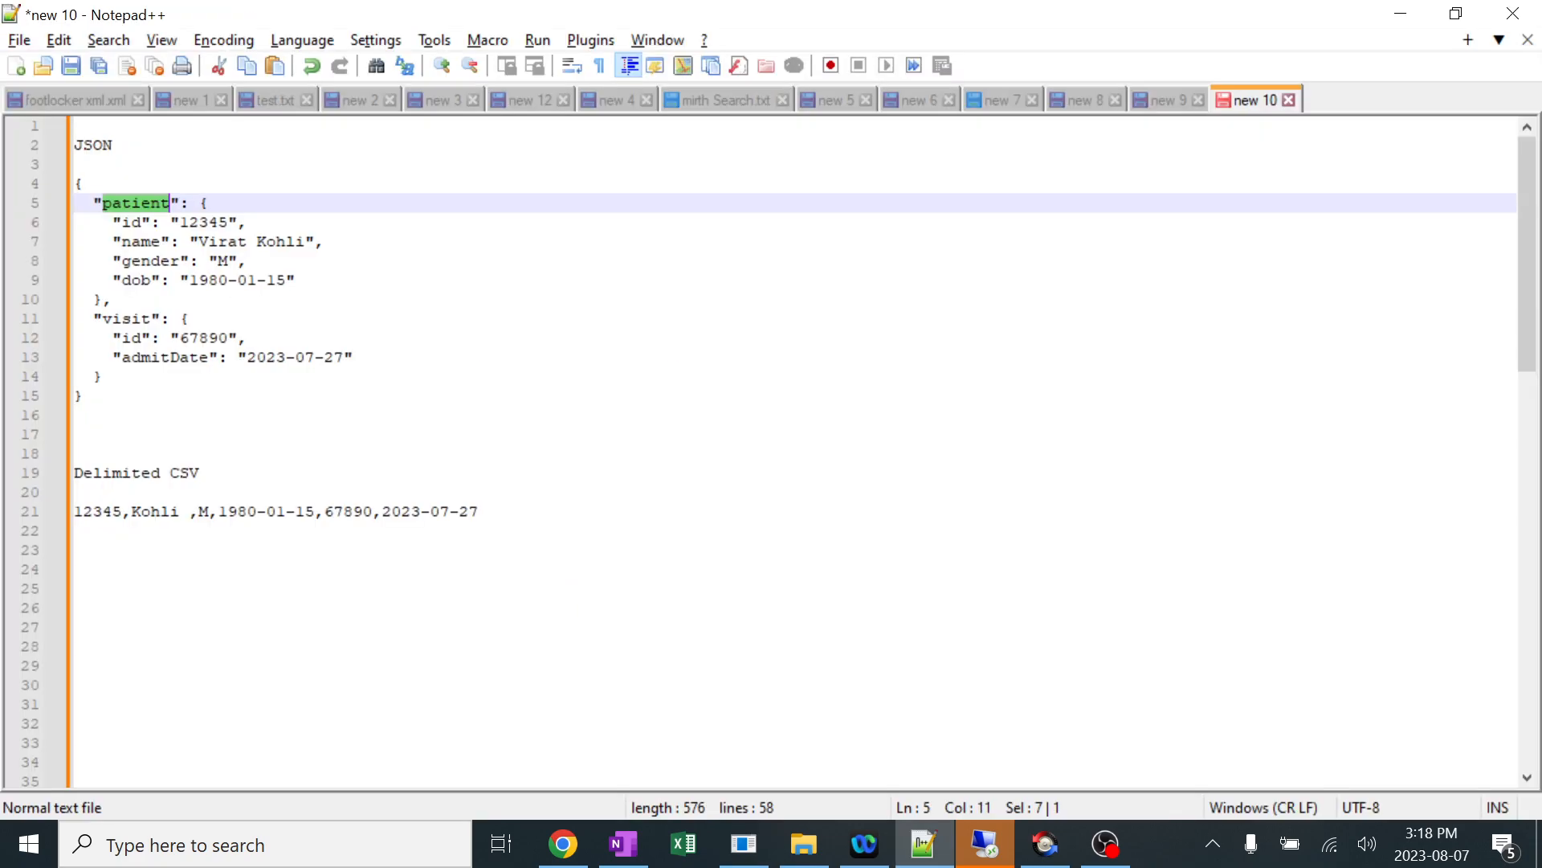
left_click(76, 415)
key("Return")
key("Return")
key("Return")
key("Return")
key("Return")
key("Return")
key("Return")
key("Return")
key("Return")
key("Return")
key("Return")
key("Return")
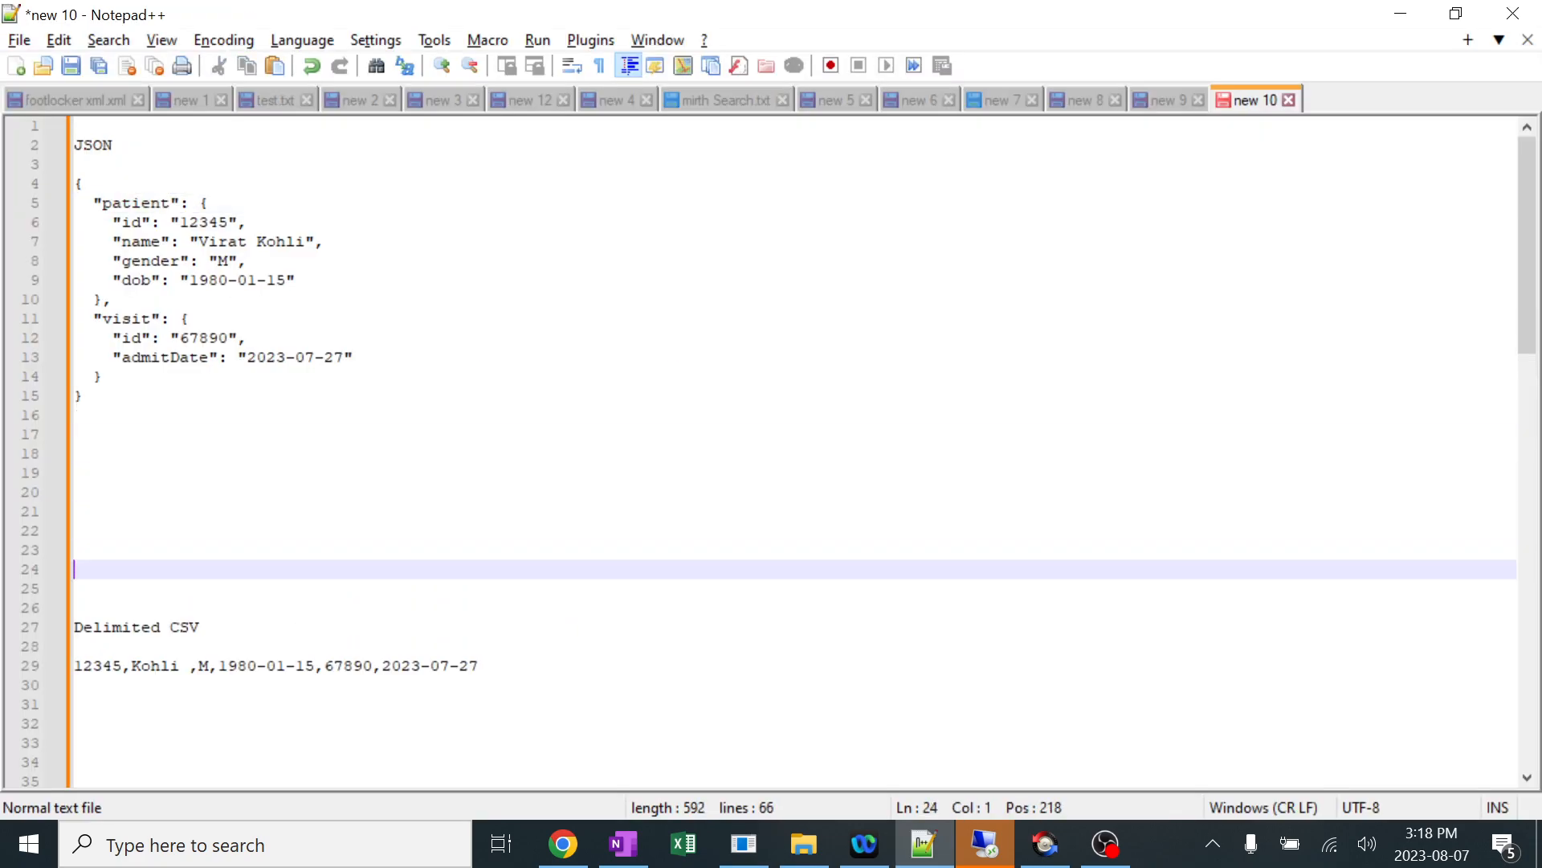
left_click(76, 454)
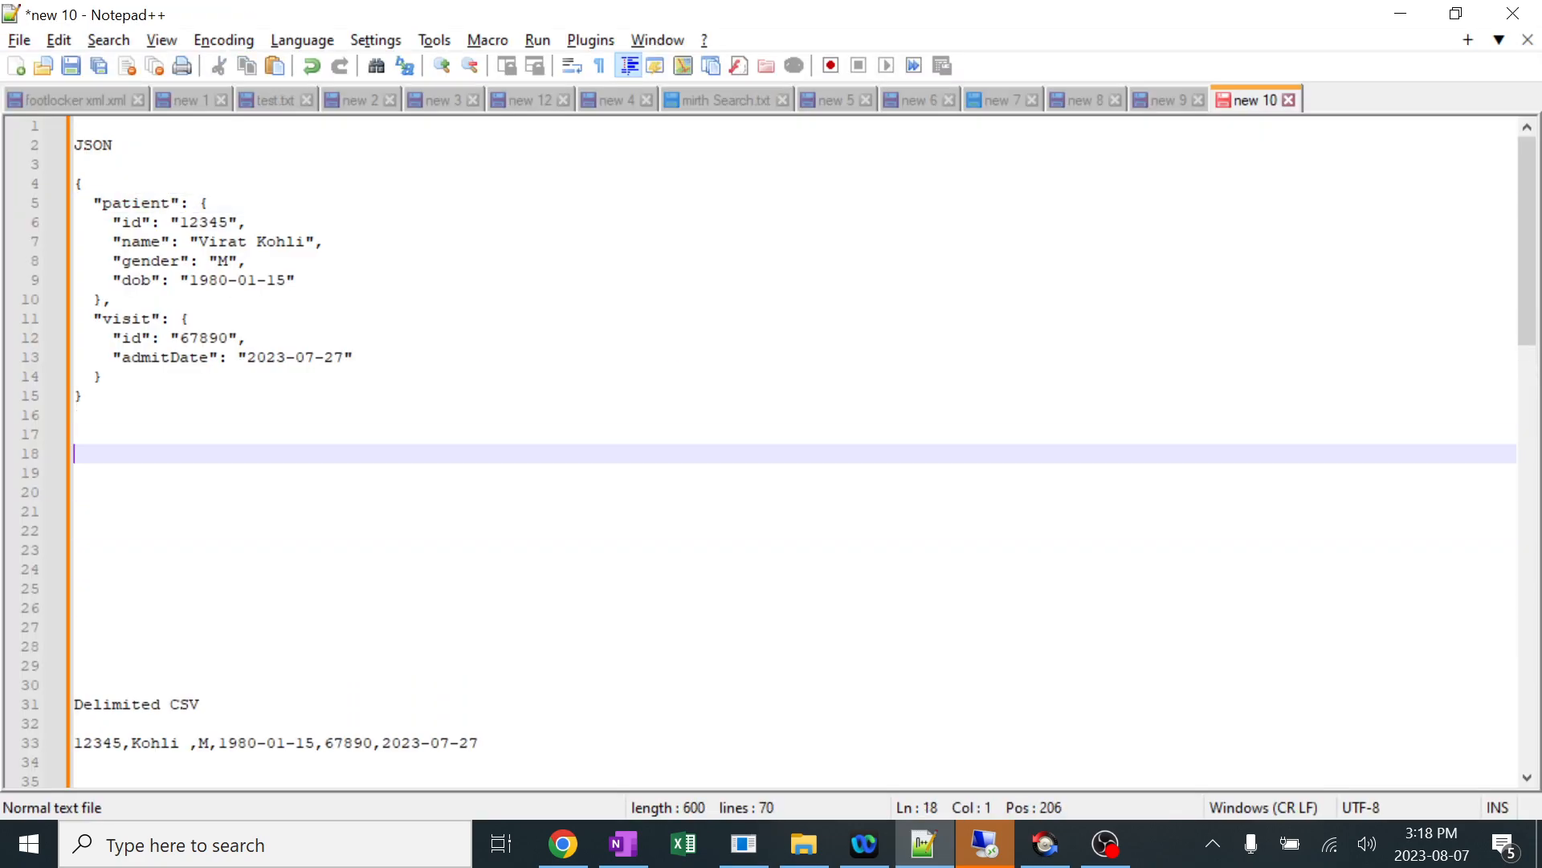
key("ctrl+v")
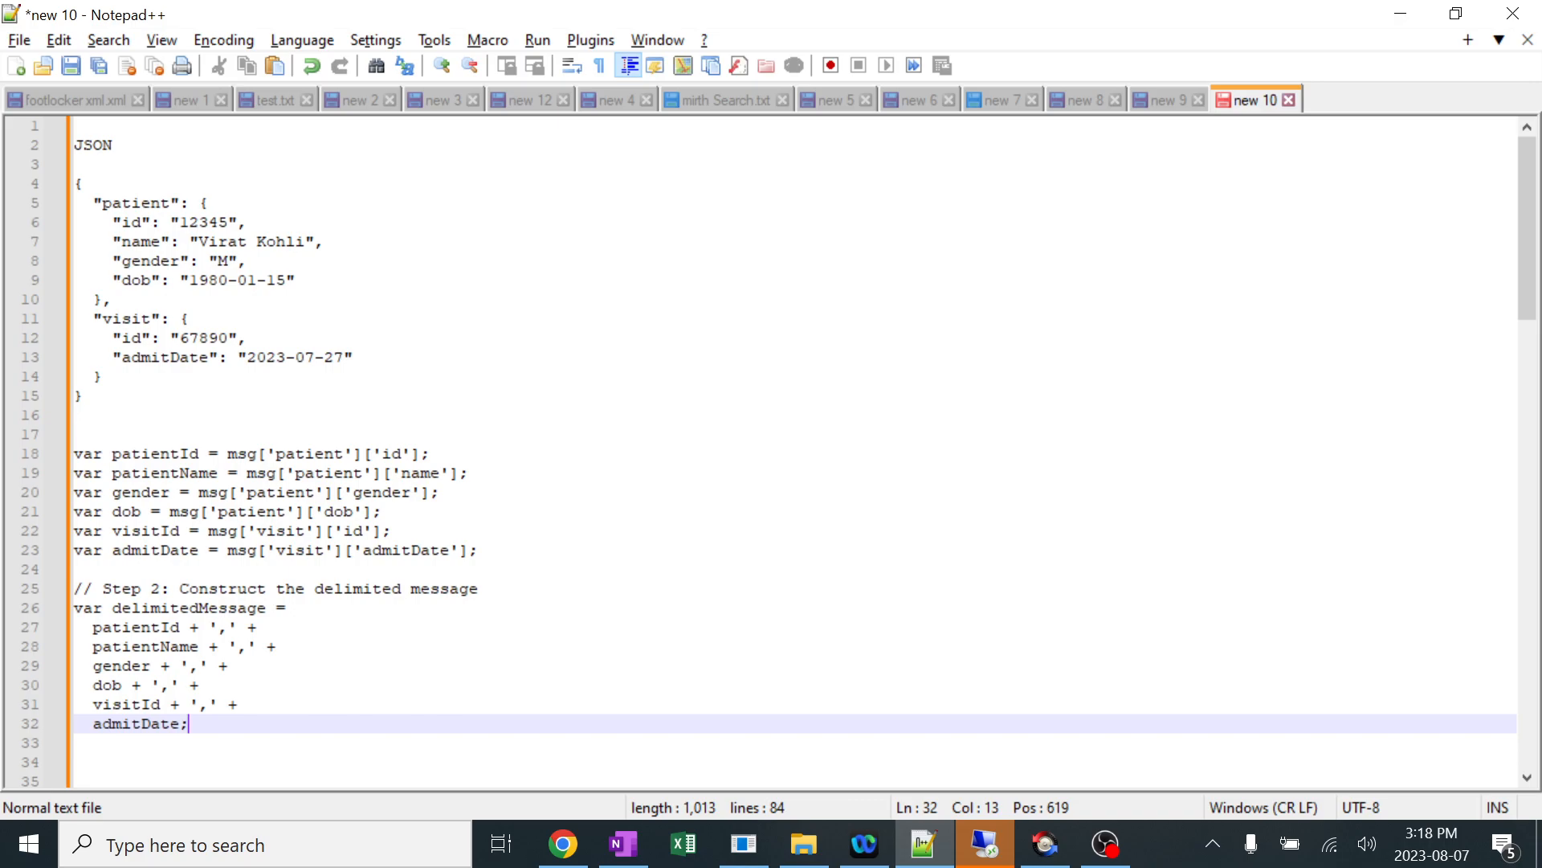
Compare the pasted msg patient and visit paths with the JSON sample, and add a blank line above the Step 2 comment.
left_click_drag(102, 318, 141, 318)
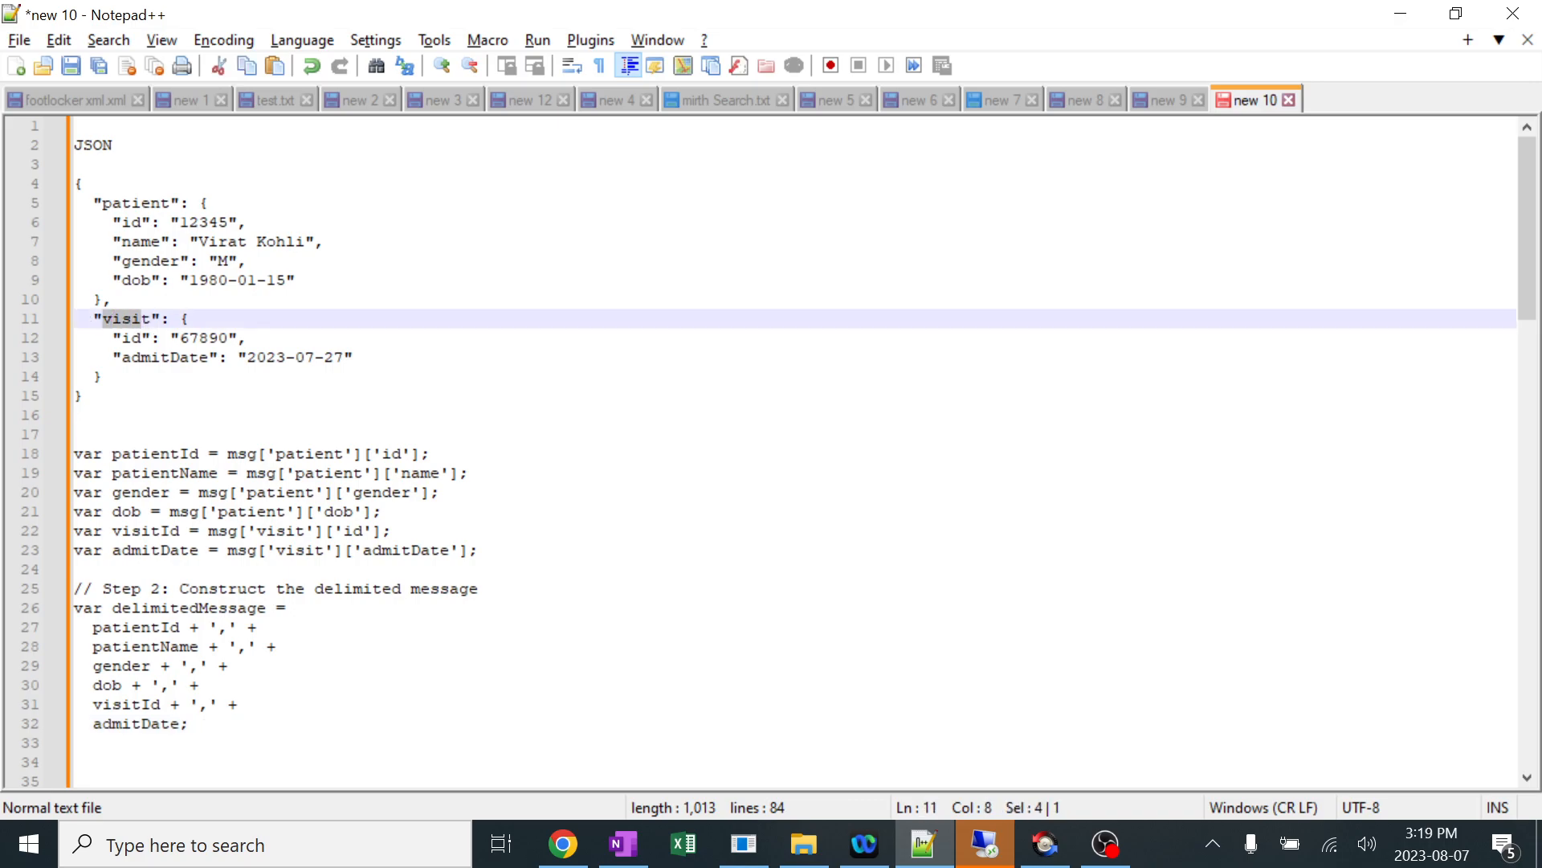
left_click_drag(266, 530, 273, 530)
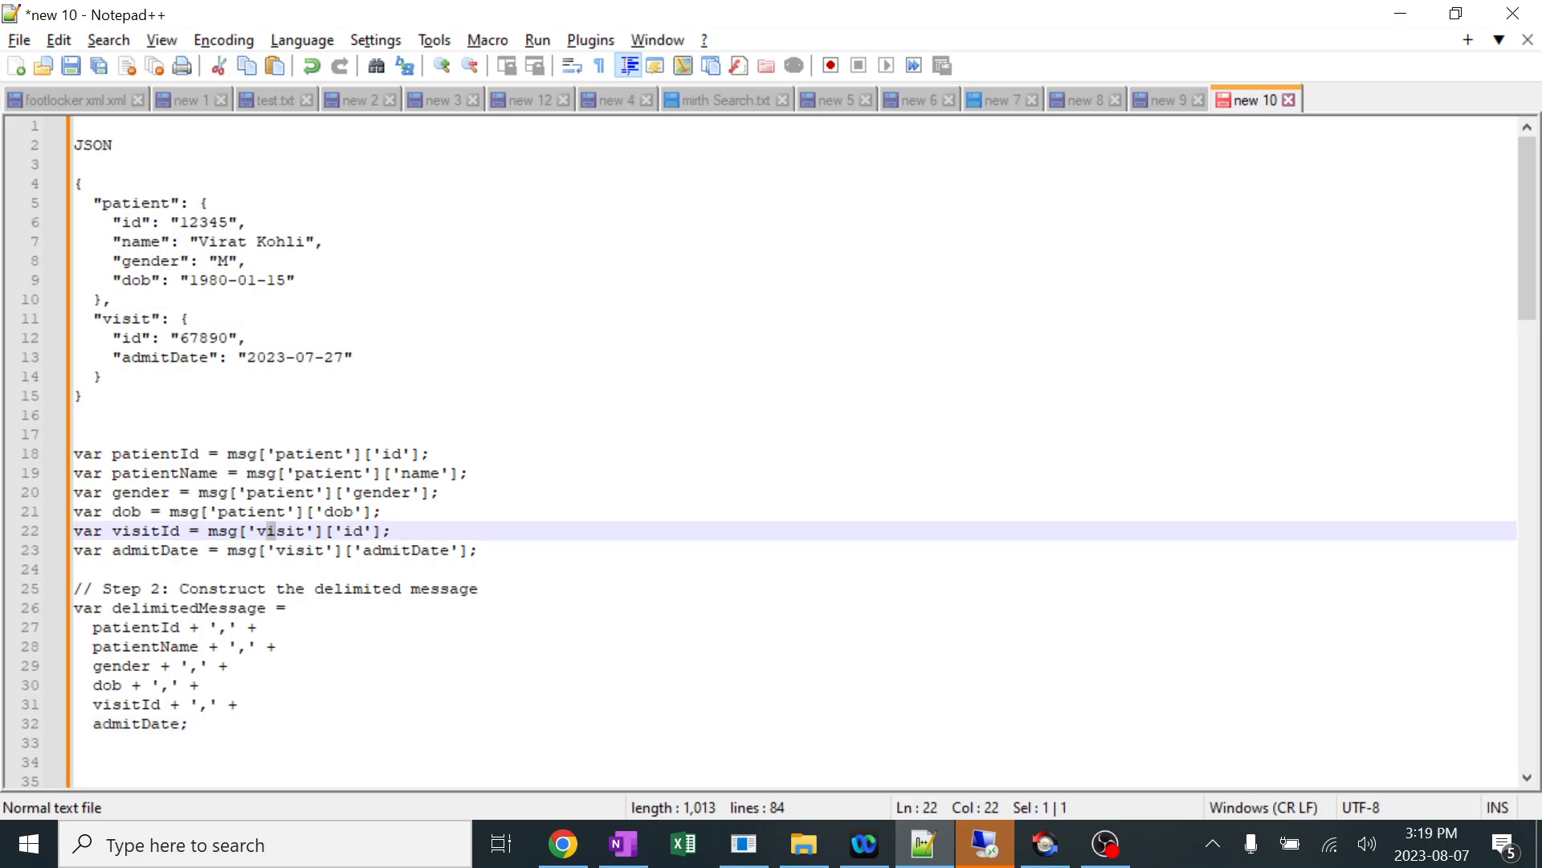
left_click(282, 550)
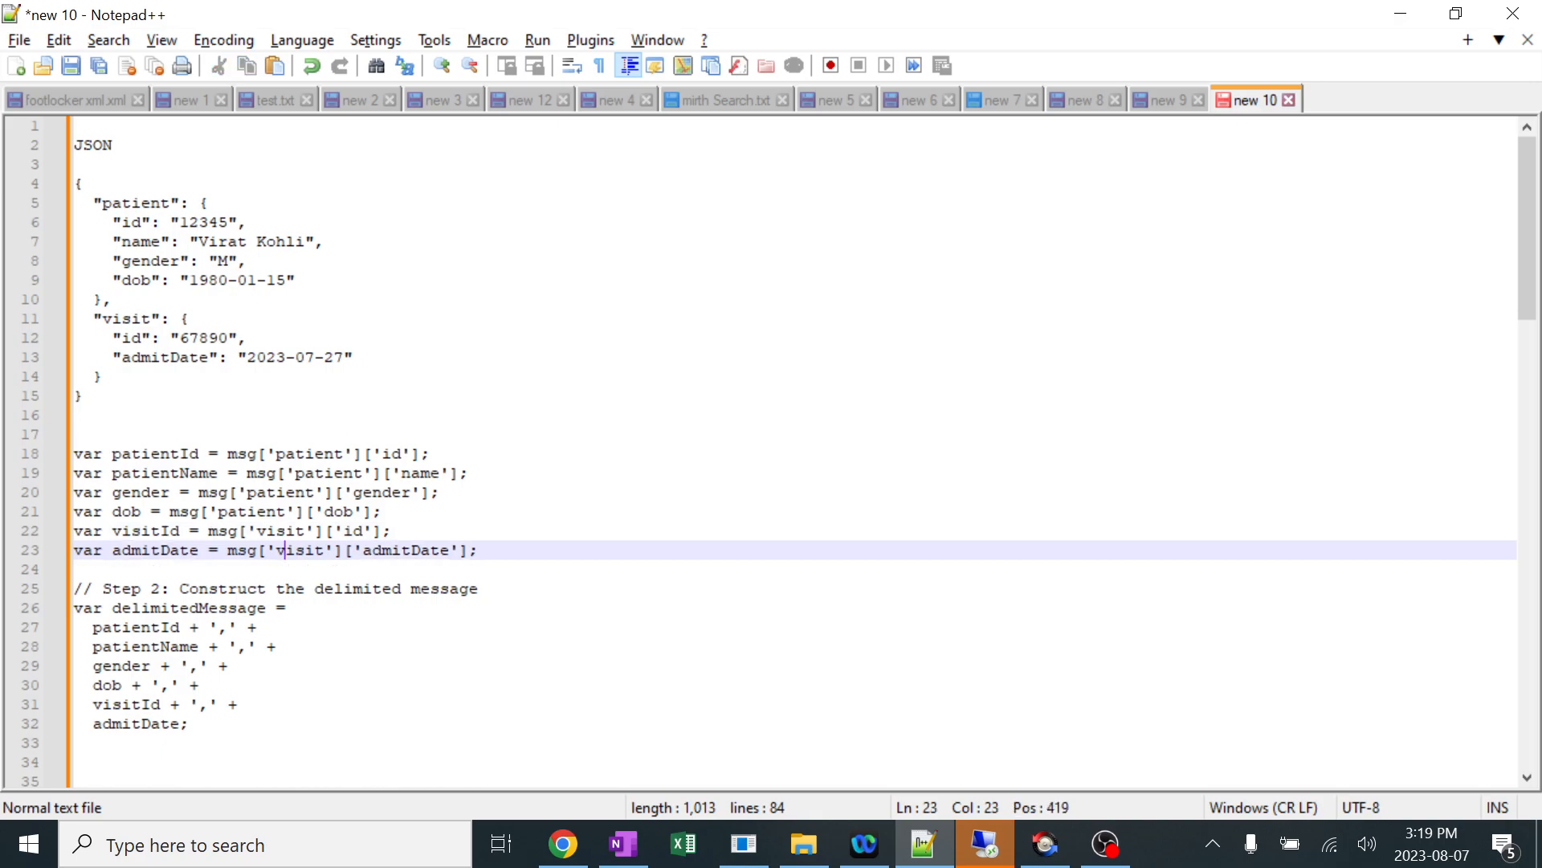
double_click(241, 454)
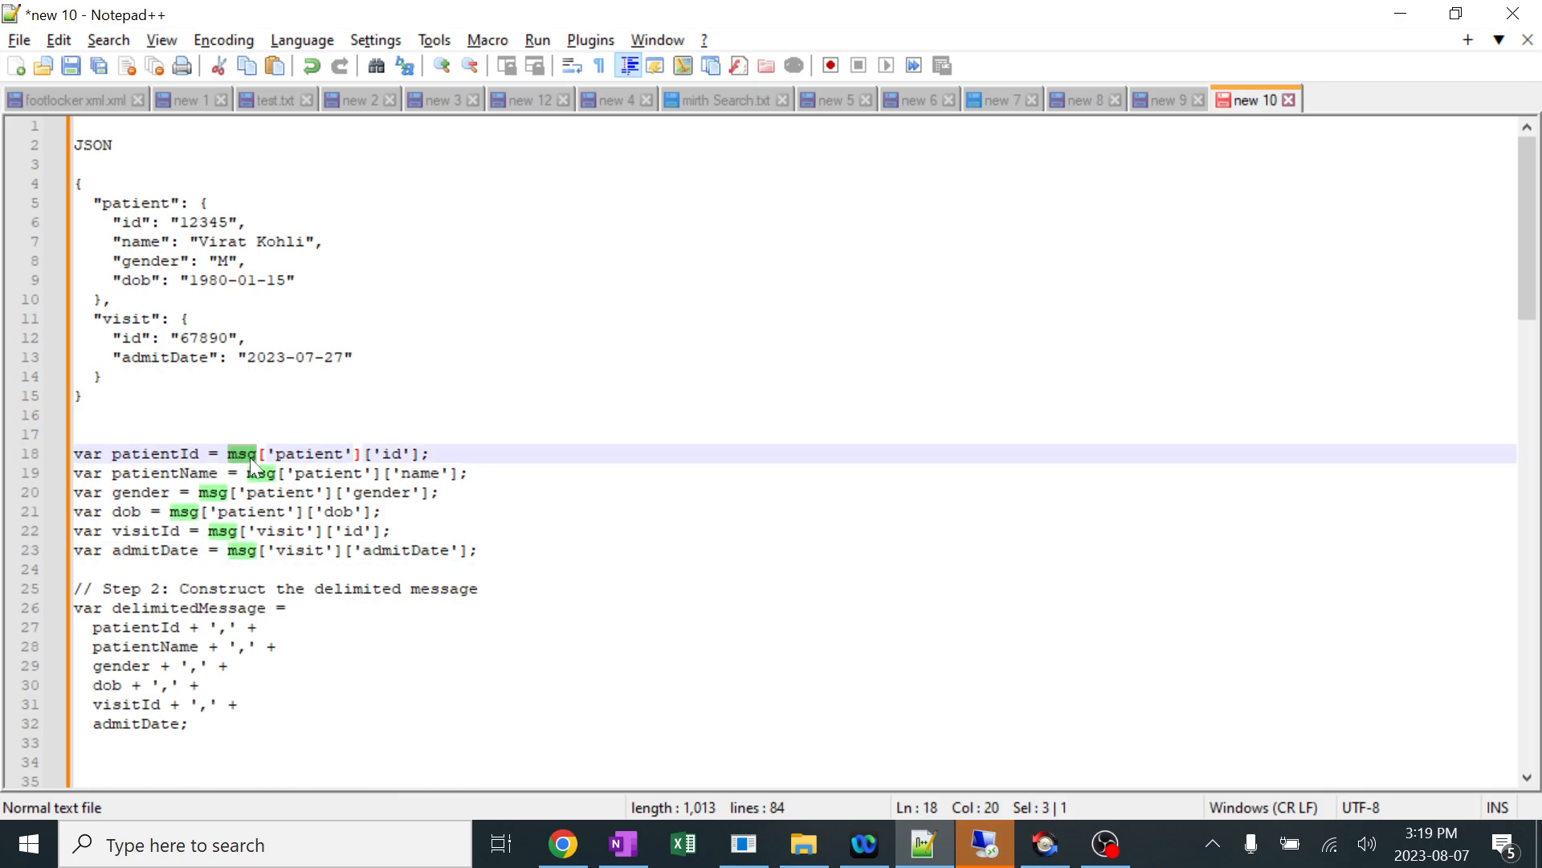
left_click_drag(74, 183, 84, 395)
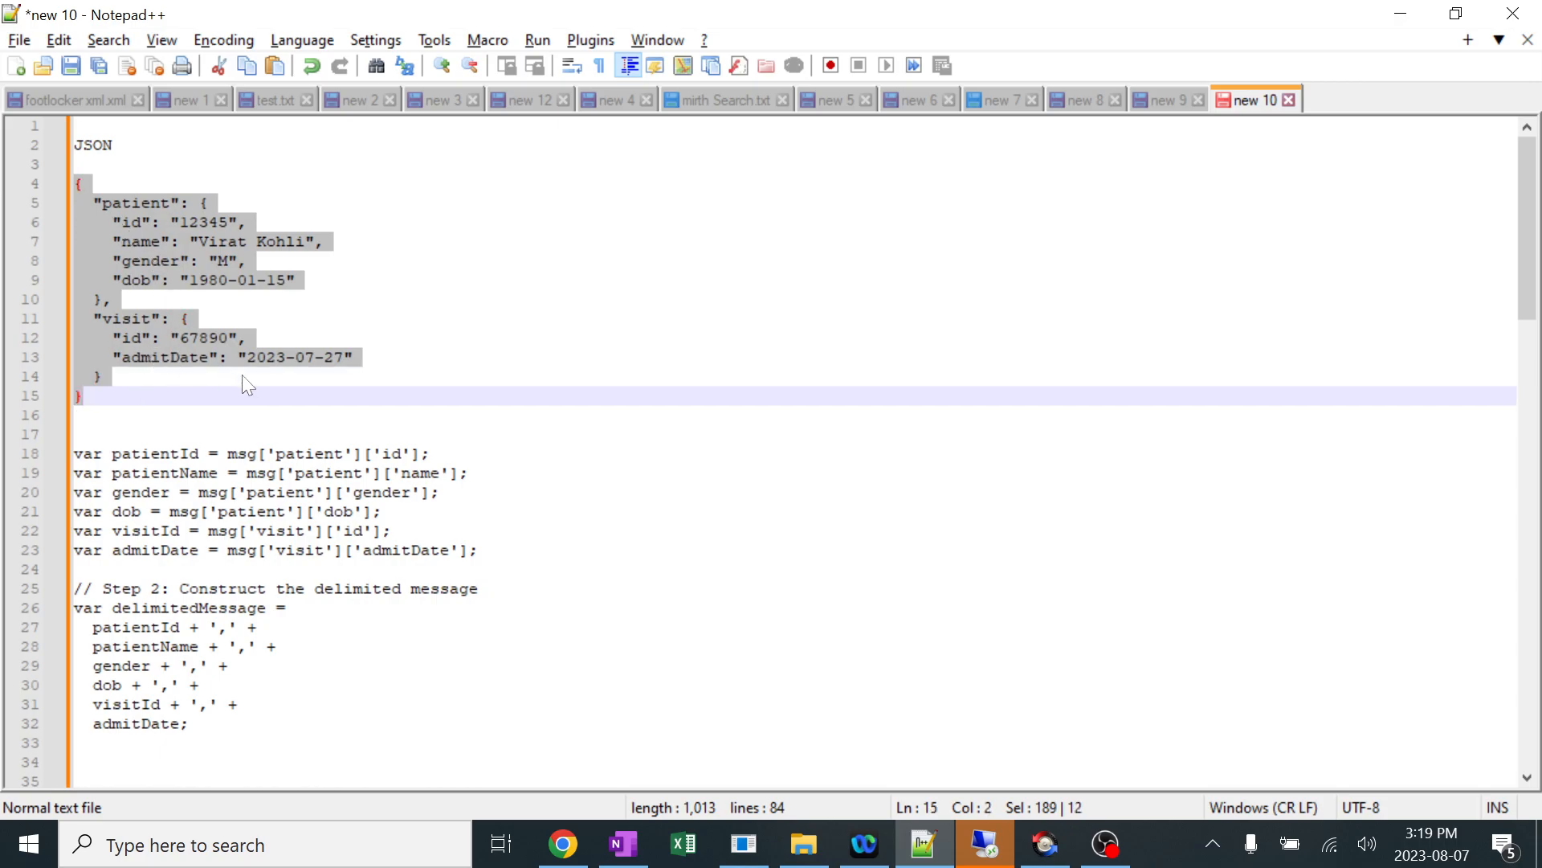
left_click(133, 203)
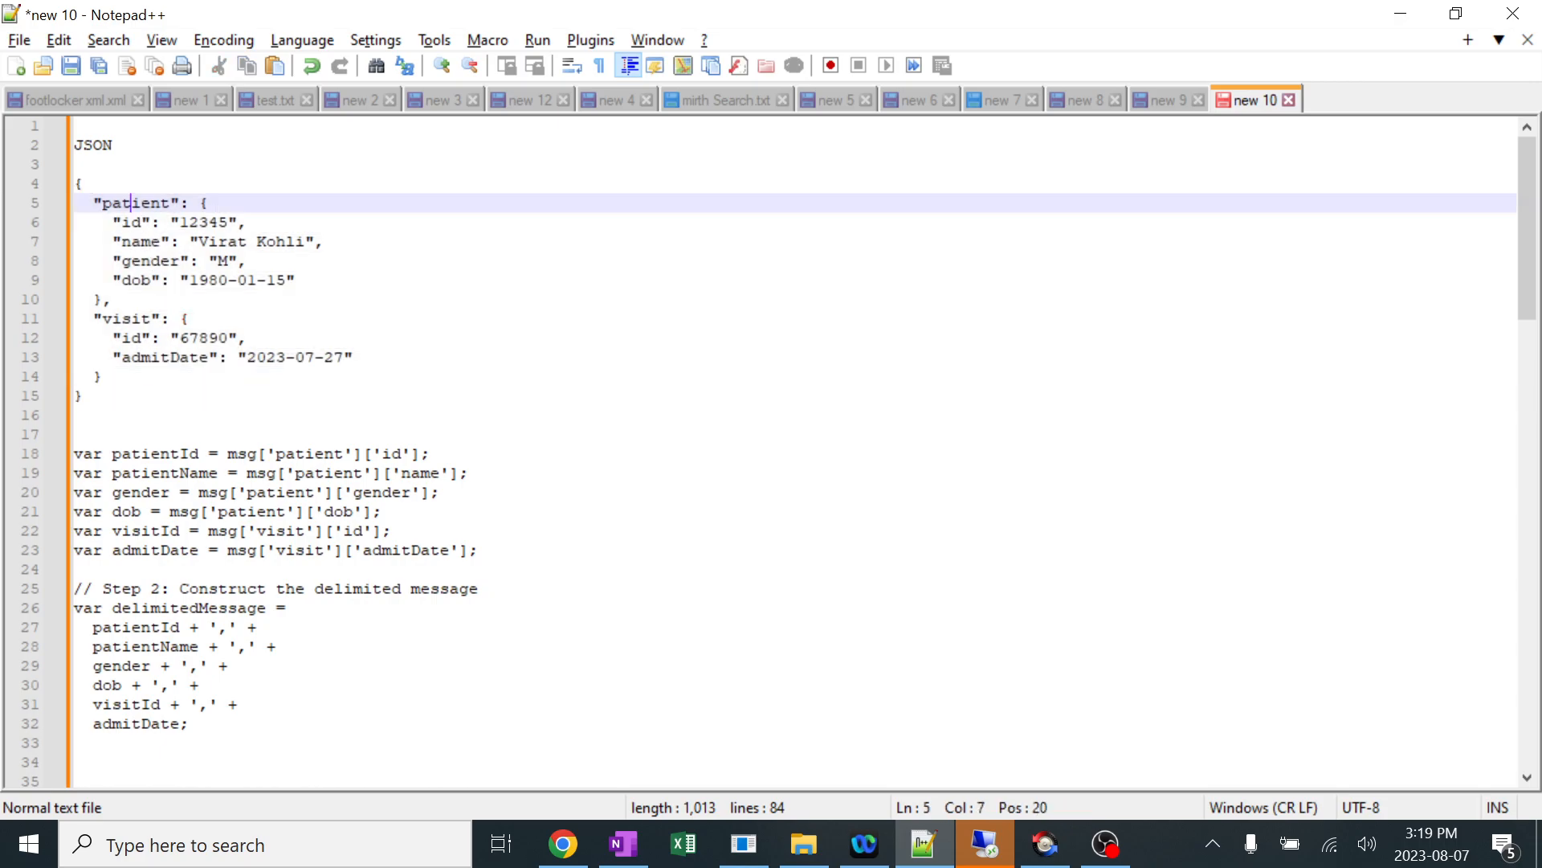
left_click_drag(372, 453, 431, 453)
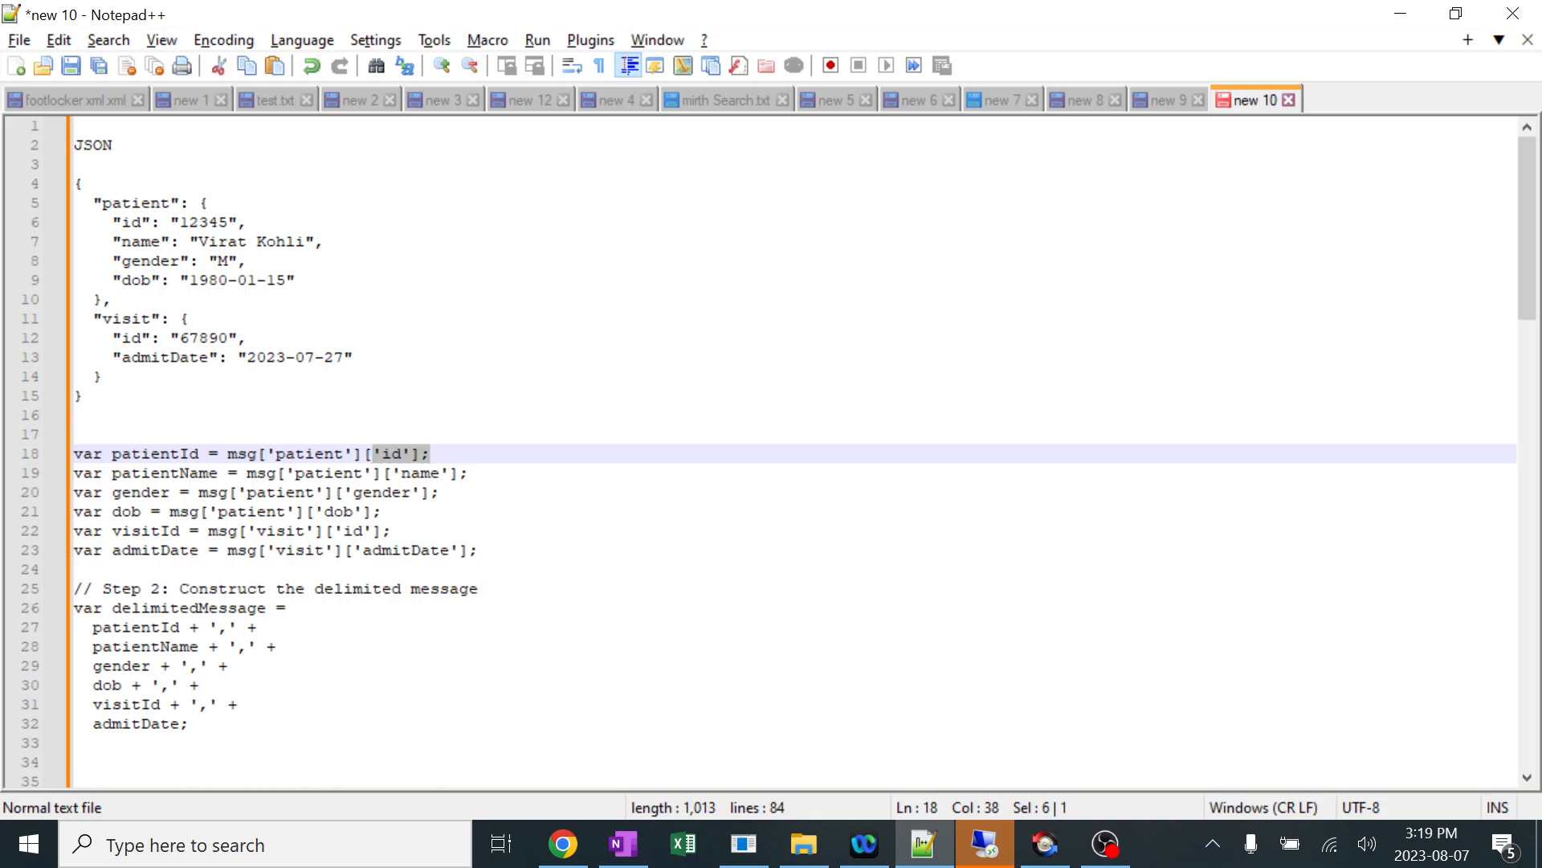
left_click(75, 569)
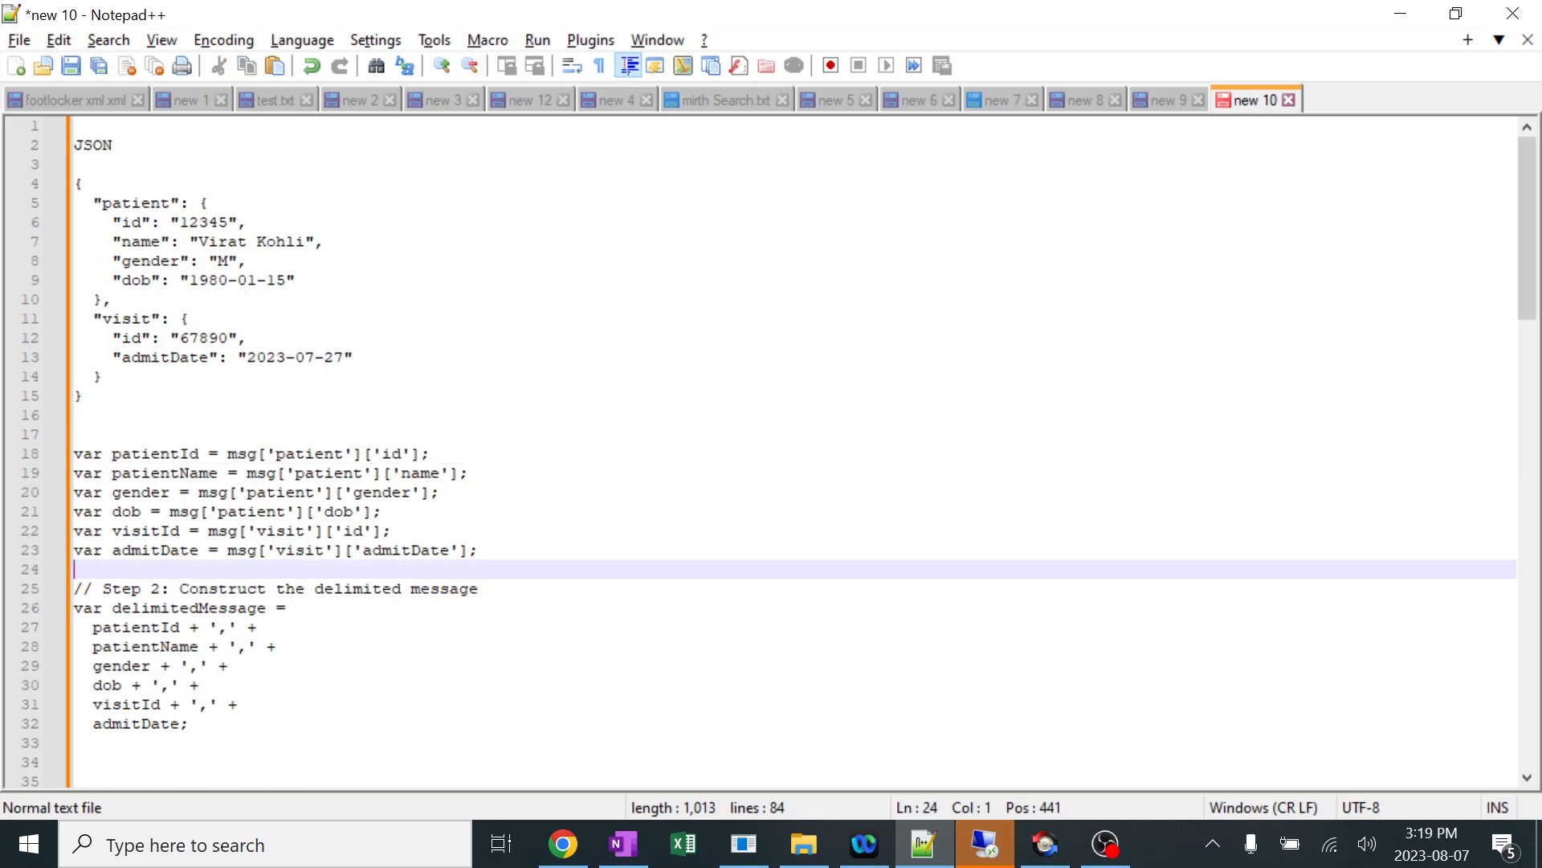
key("Return")
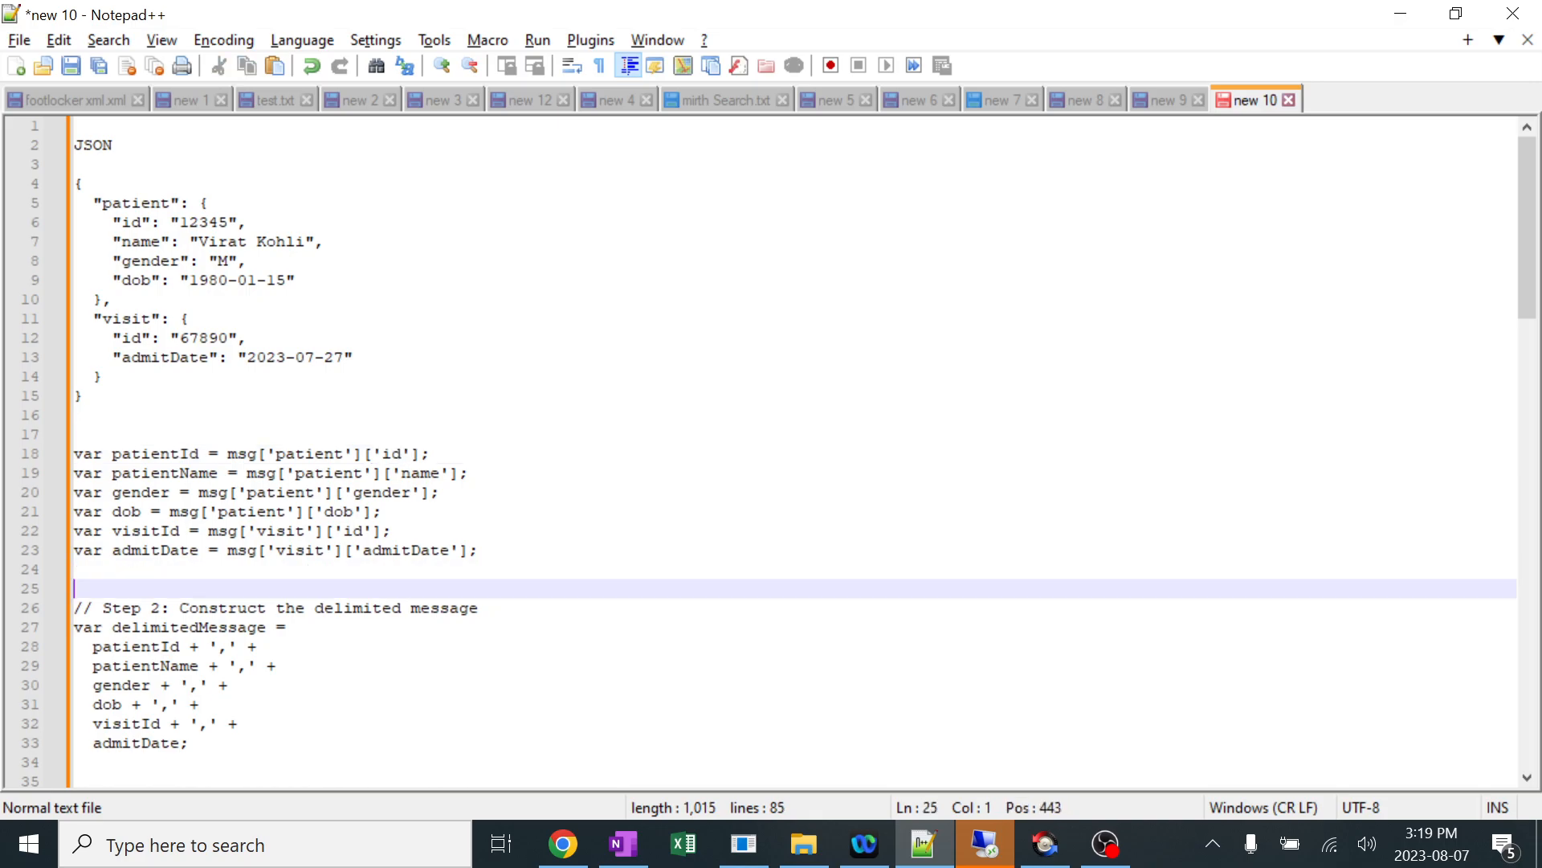
Return to Mirth and examine how delimitedMessage joins patientId and the other variables with comma delimiters.
key("alt+Tab")
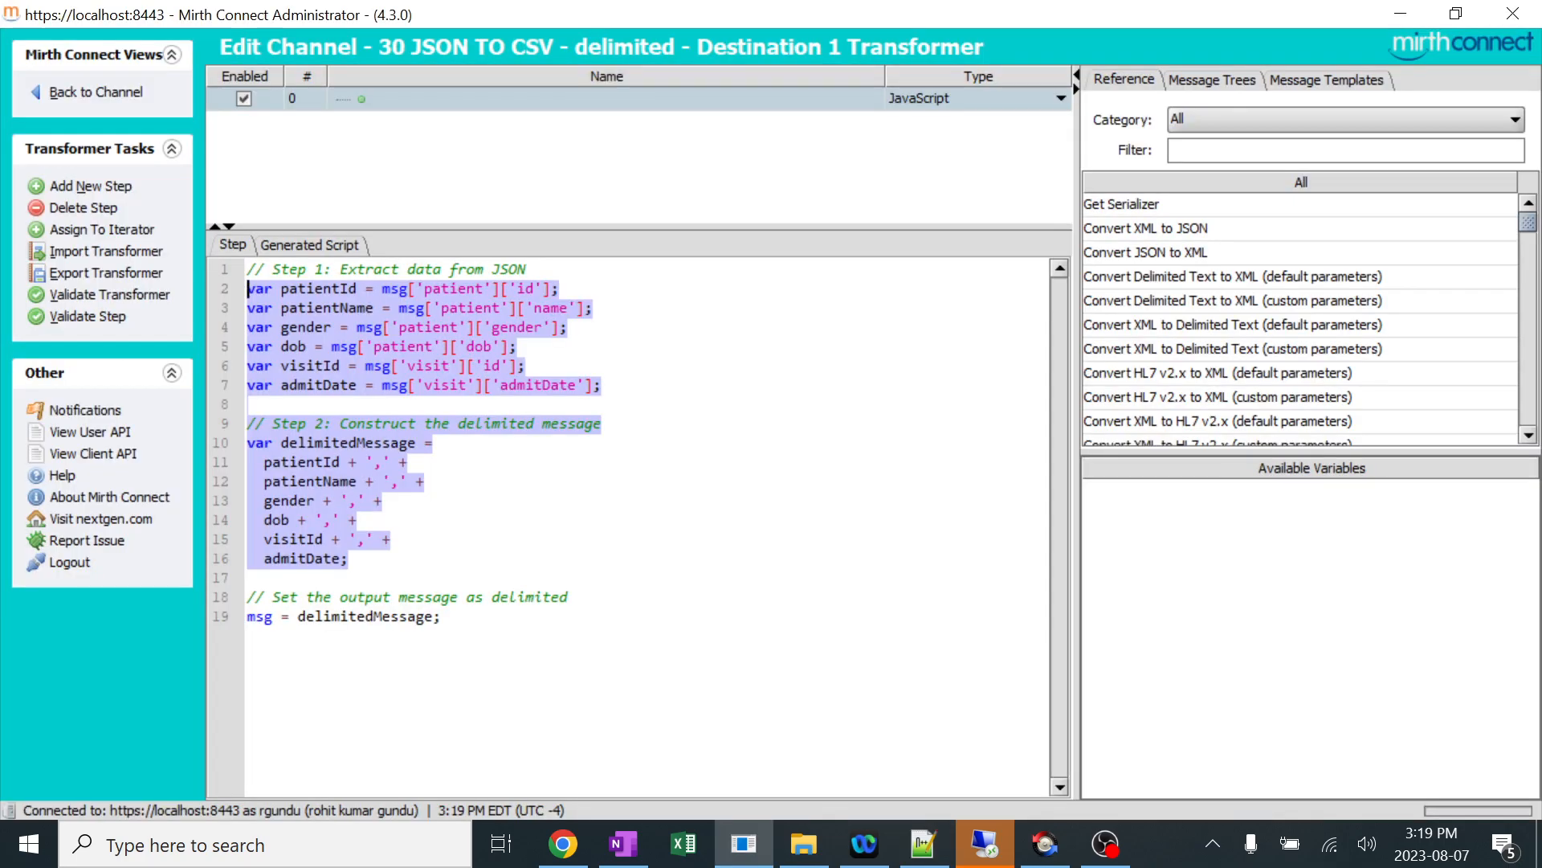
left_click(358, 521)
left_click_drag(282, 443, 411, 442)
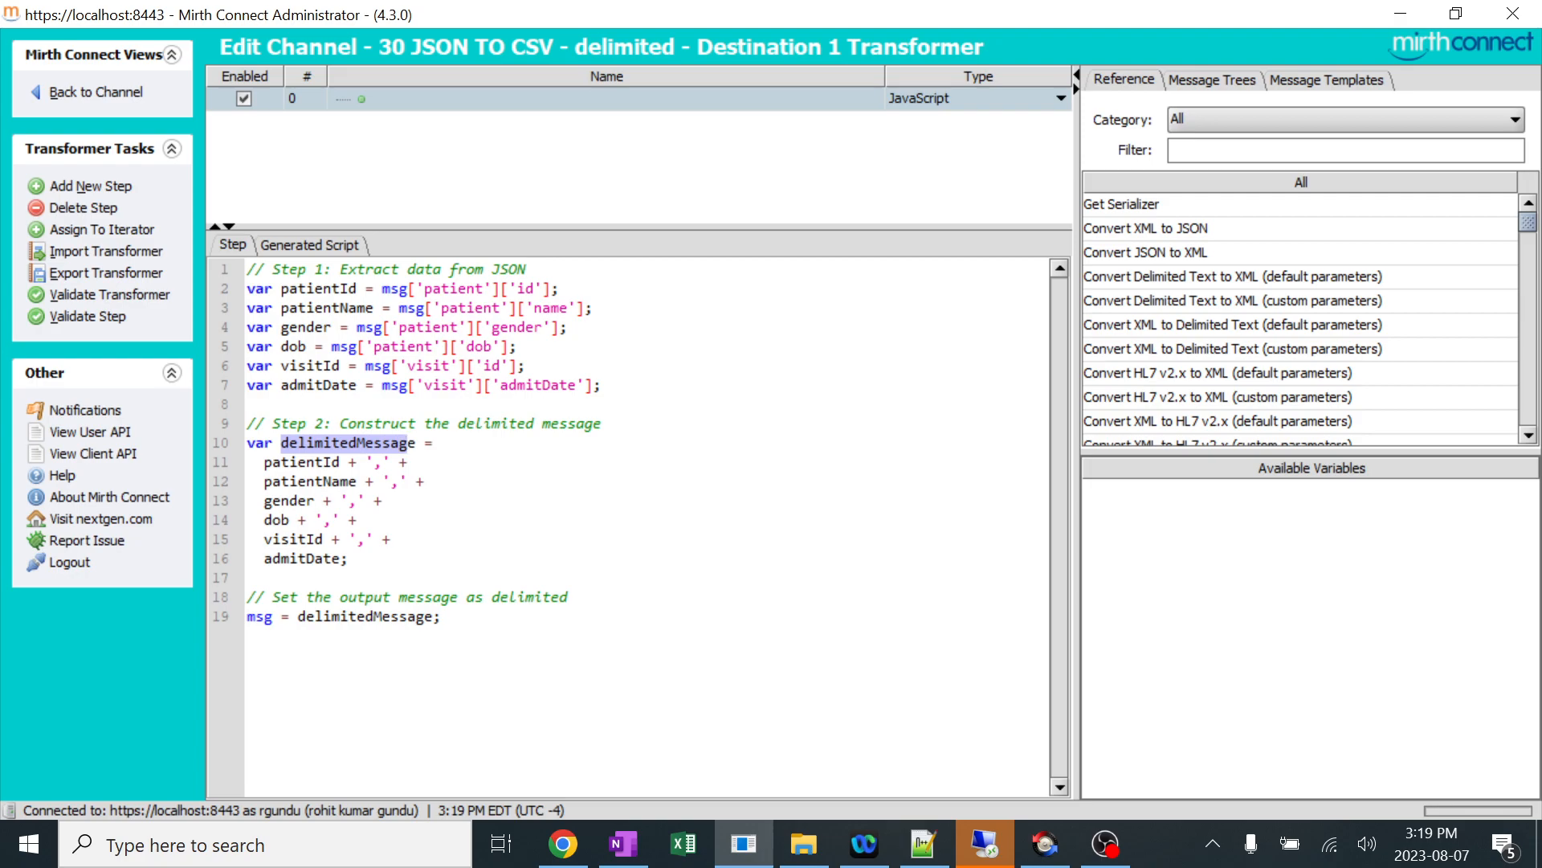
left_click_drag(264, 462, 333, 558)
double_click(338, 462)
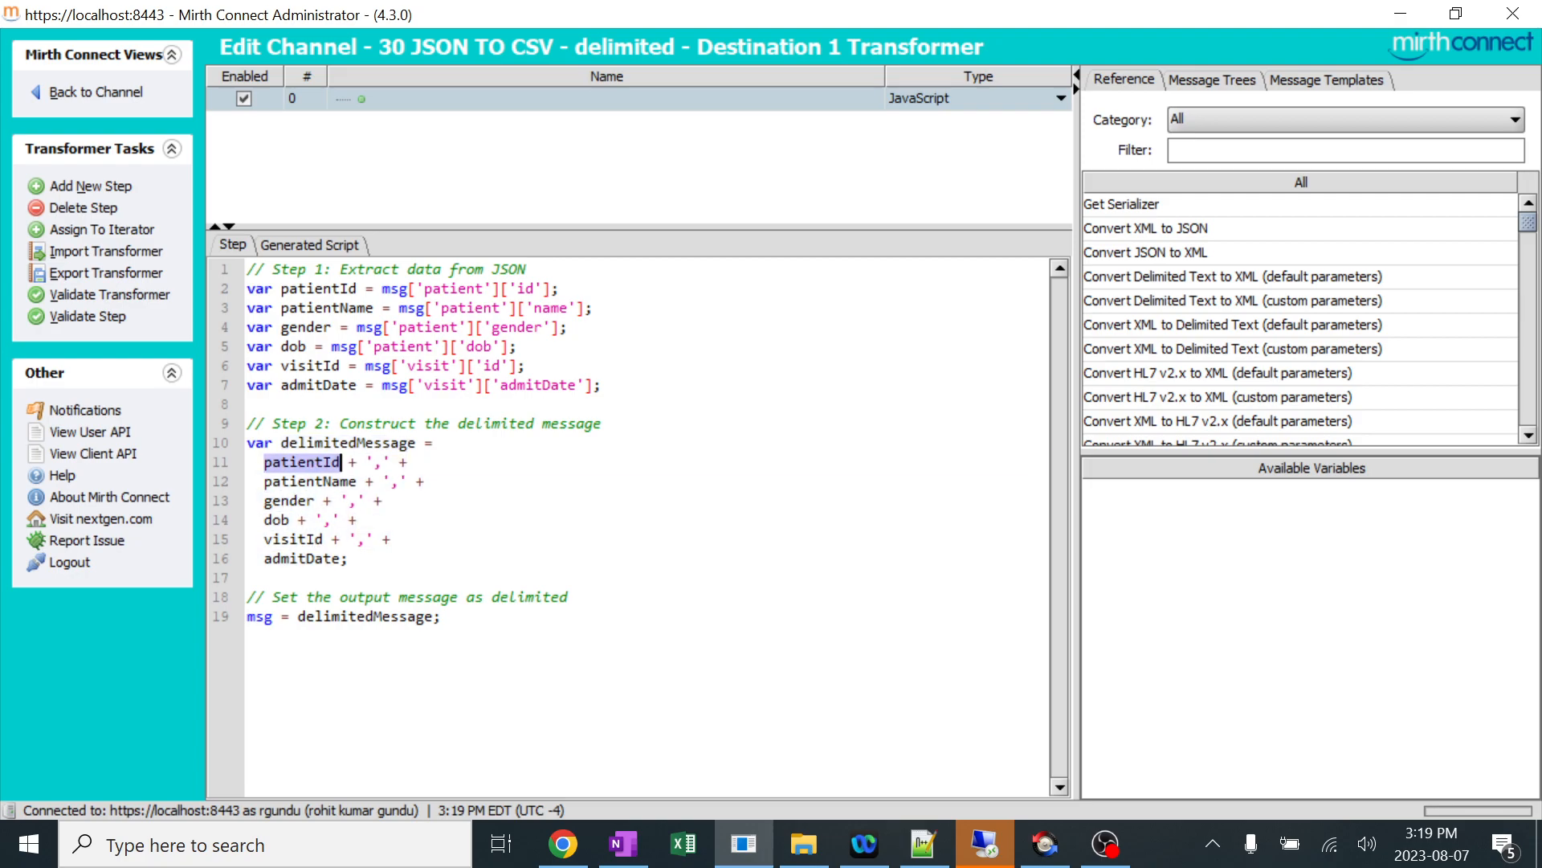
double_click(357, 288)
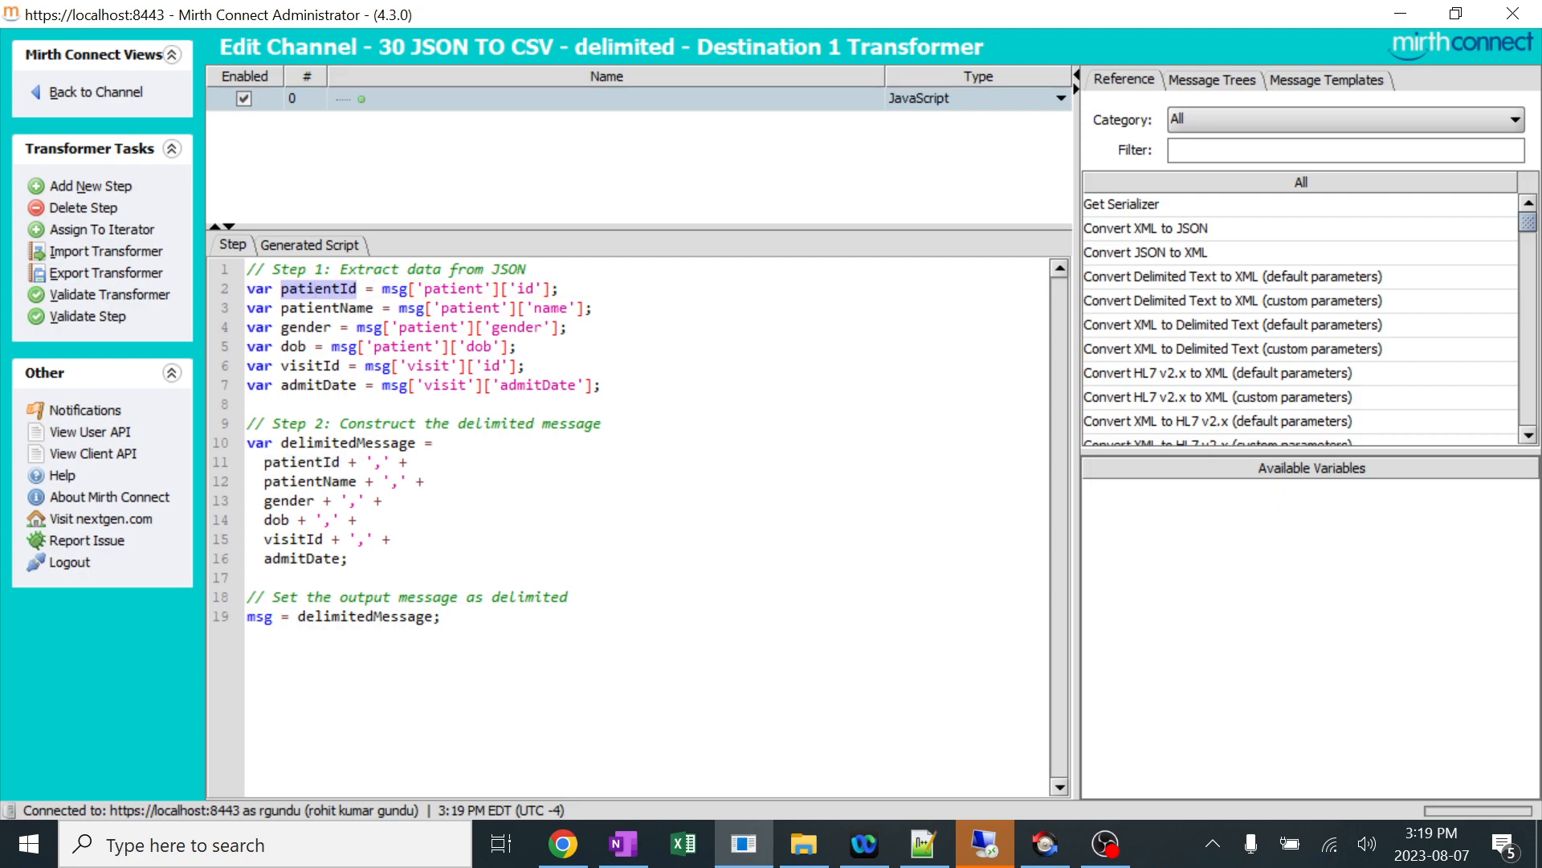
left_click(383, 462)
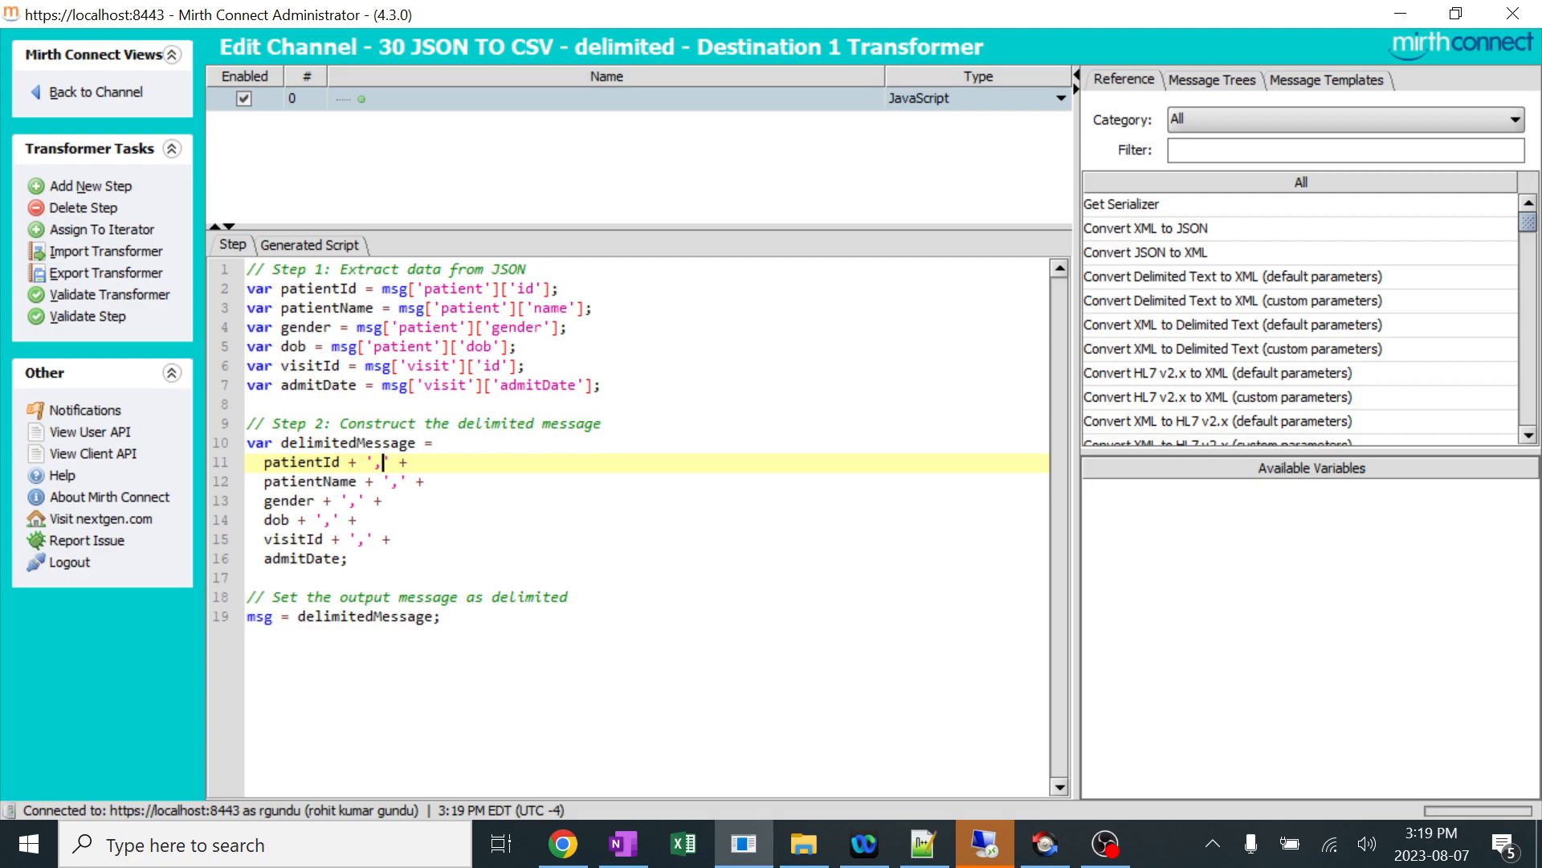
double_click(382, 463)
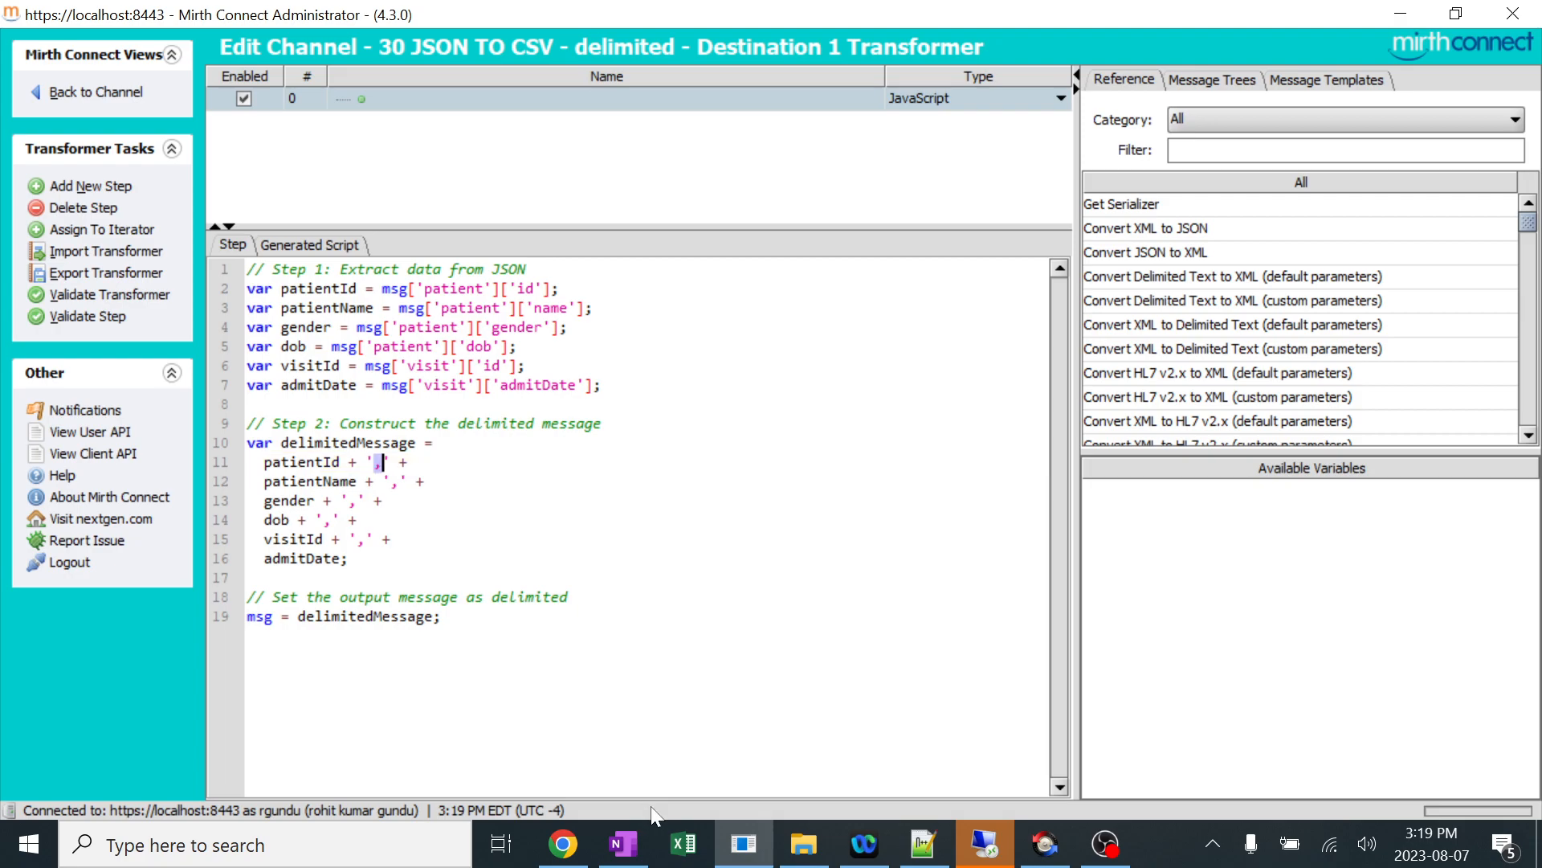
Switch to Excel and enter a first name in A1, mirth in B1 and tutorials in C1 of the blank sheet.
left_click(684, 843)
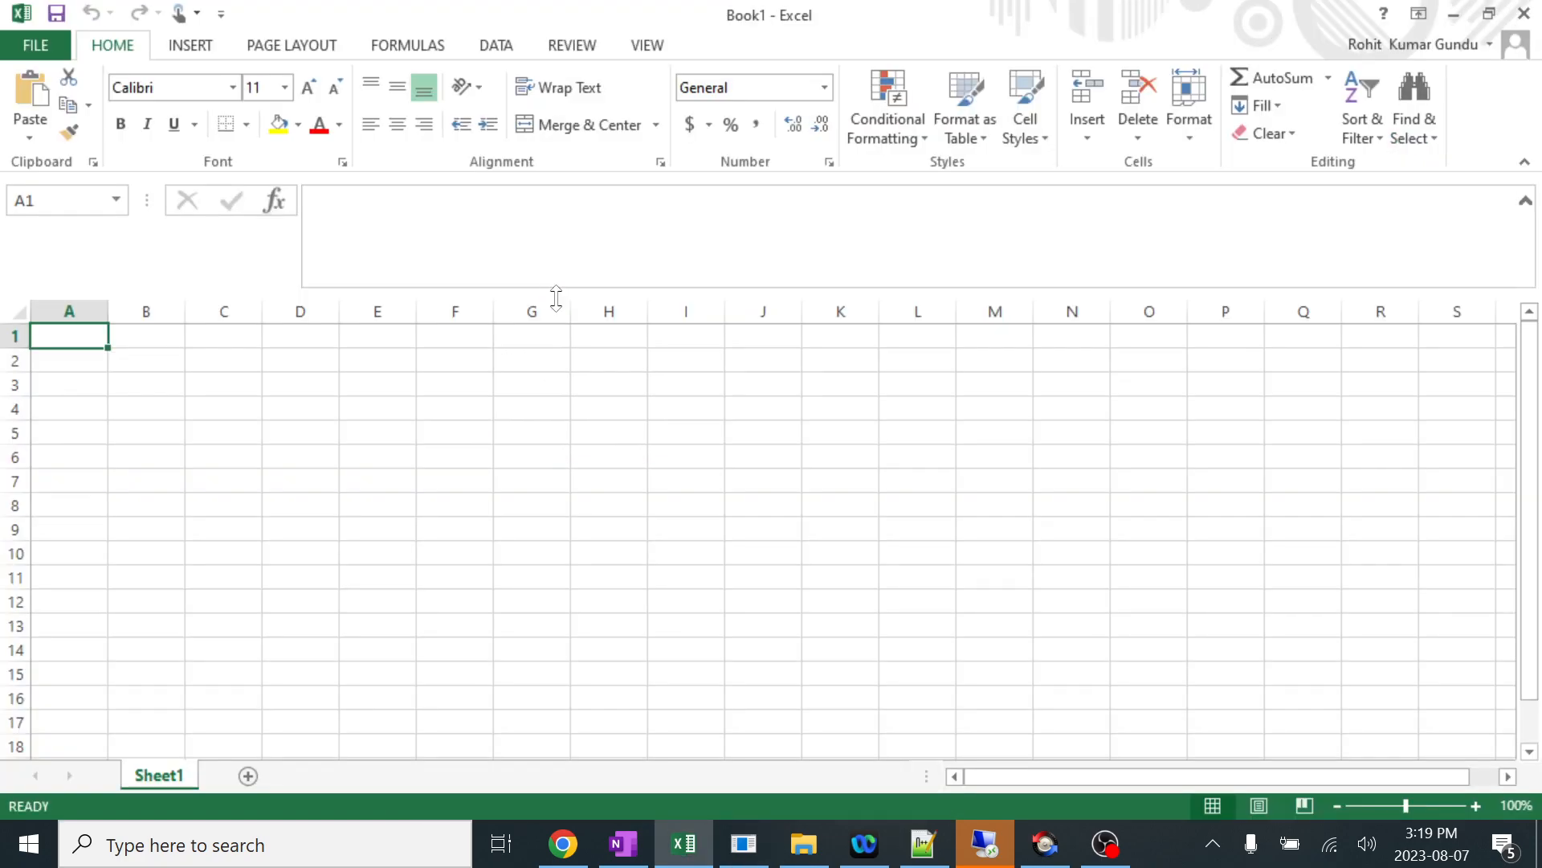
type("rohit")
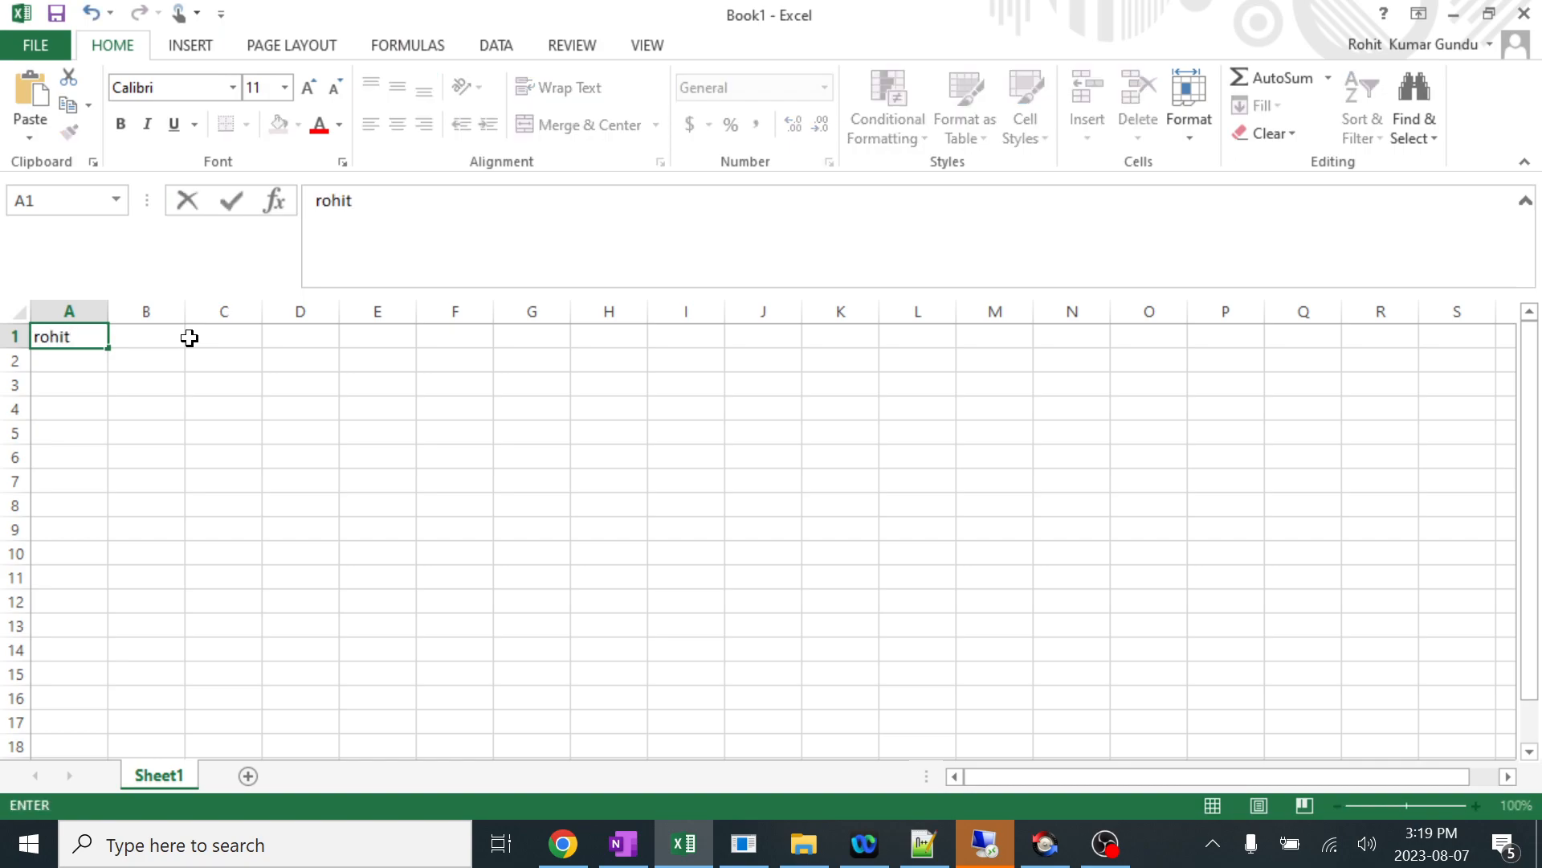
left_click(189, 338)
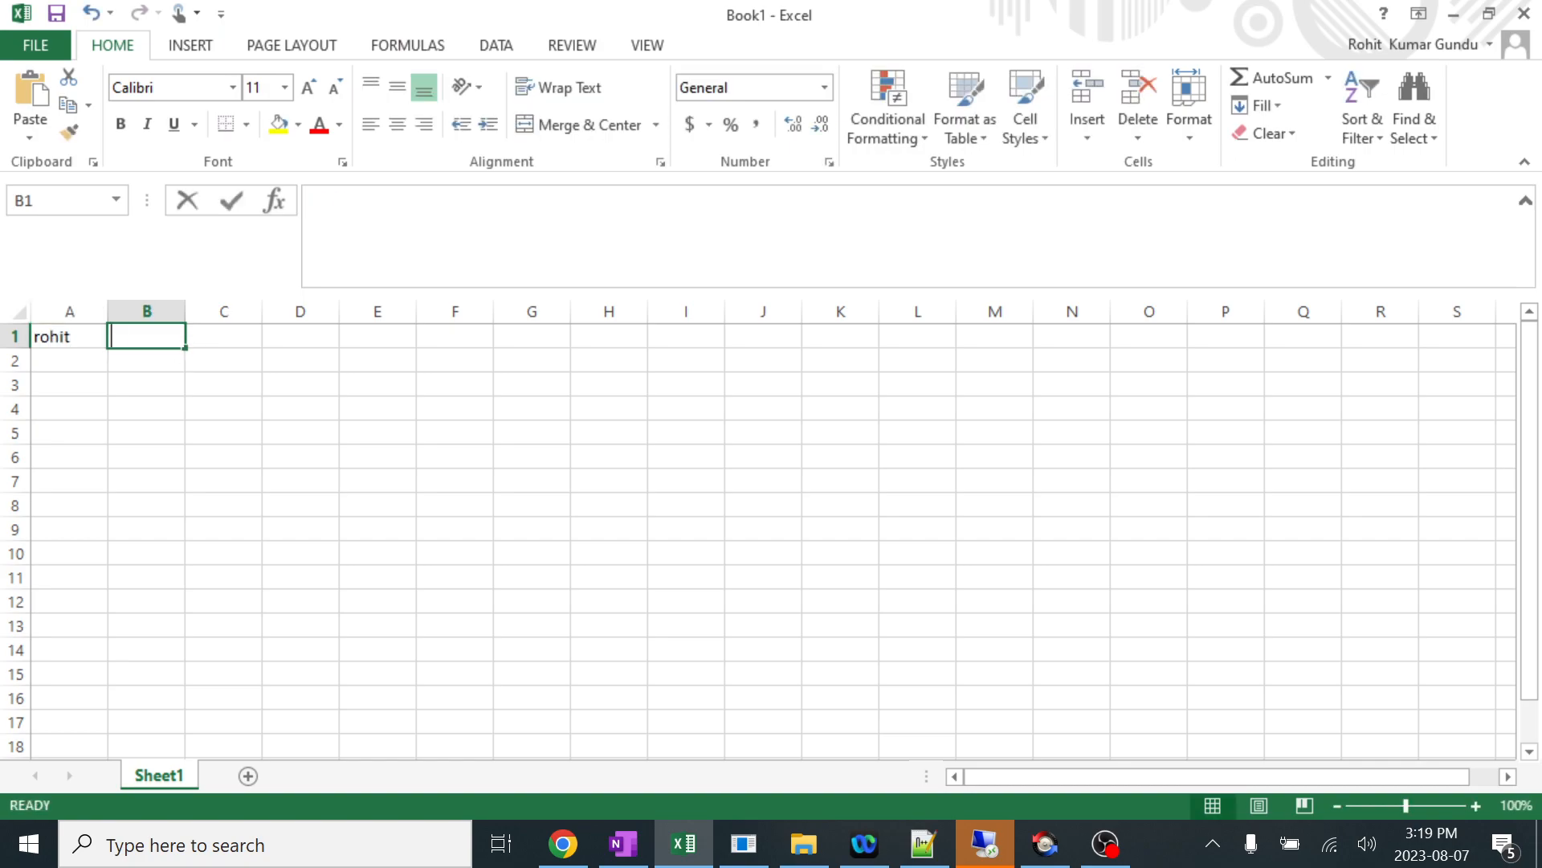
type("mirth")
left_click(212, 335)
type("tutorials")
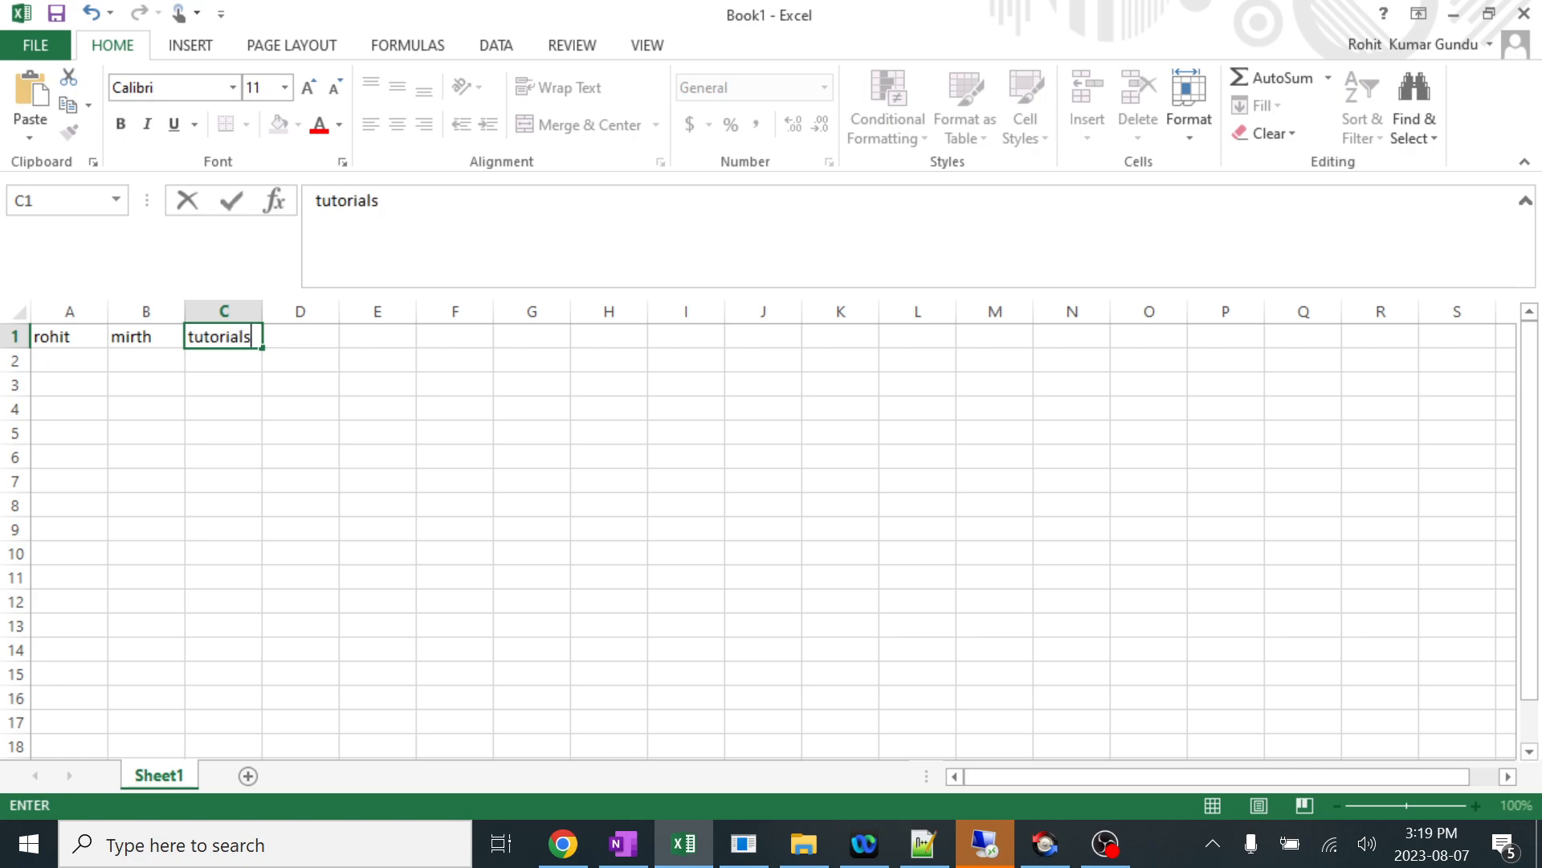
left_click(230, 450)
Copy cells A1:C1 and paste them into Notepad++ on a new line below the delimitedMessage script.
left_click_drag(66, 340, 218, 338)
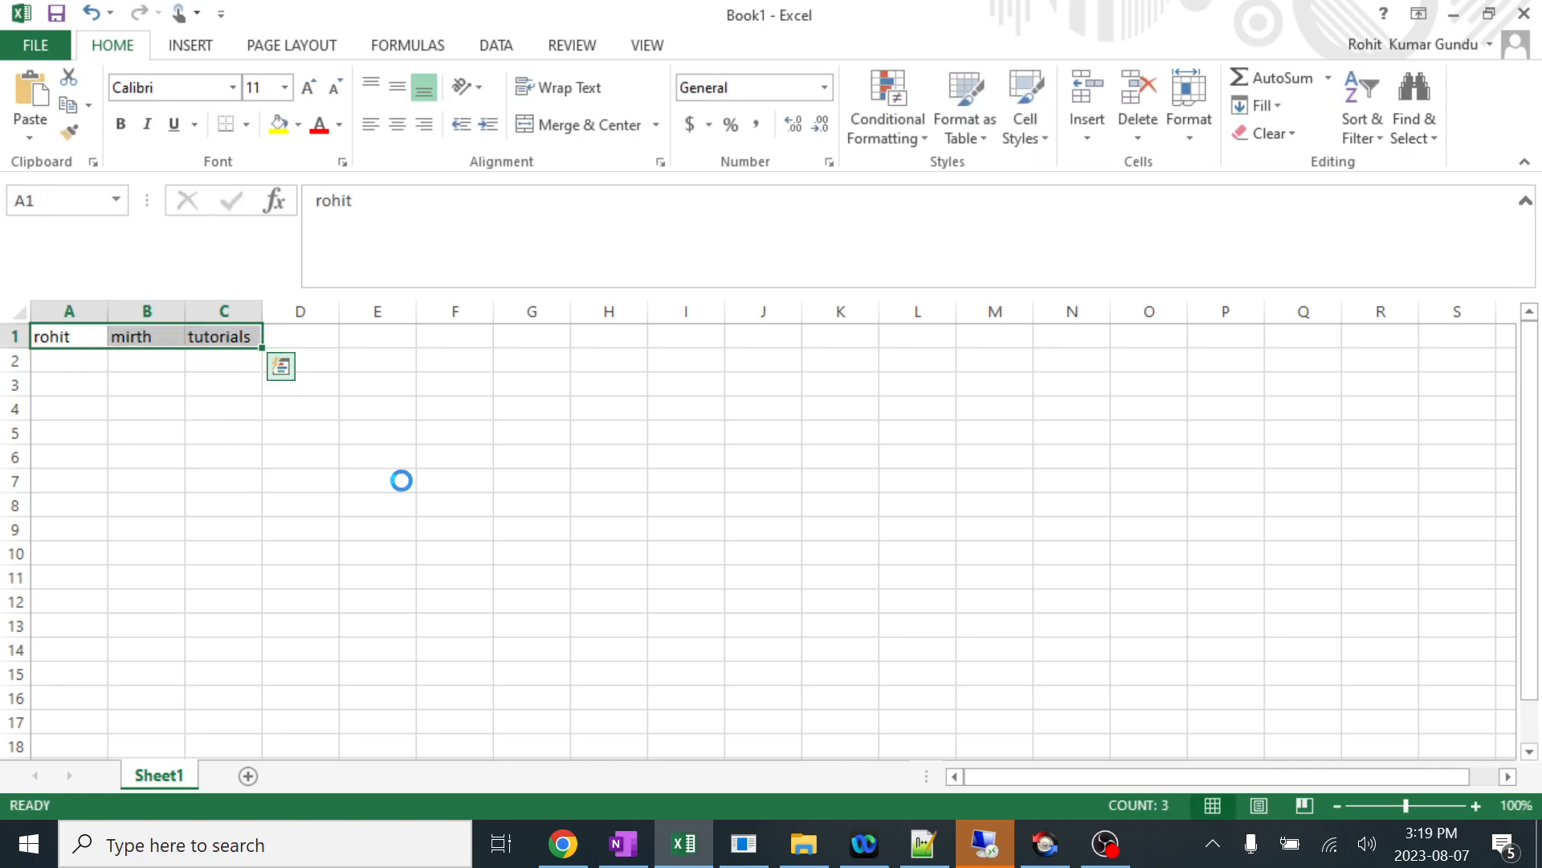
key("ctrl+c")
mouse_move(863, 844)
left_click(923, 843)
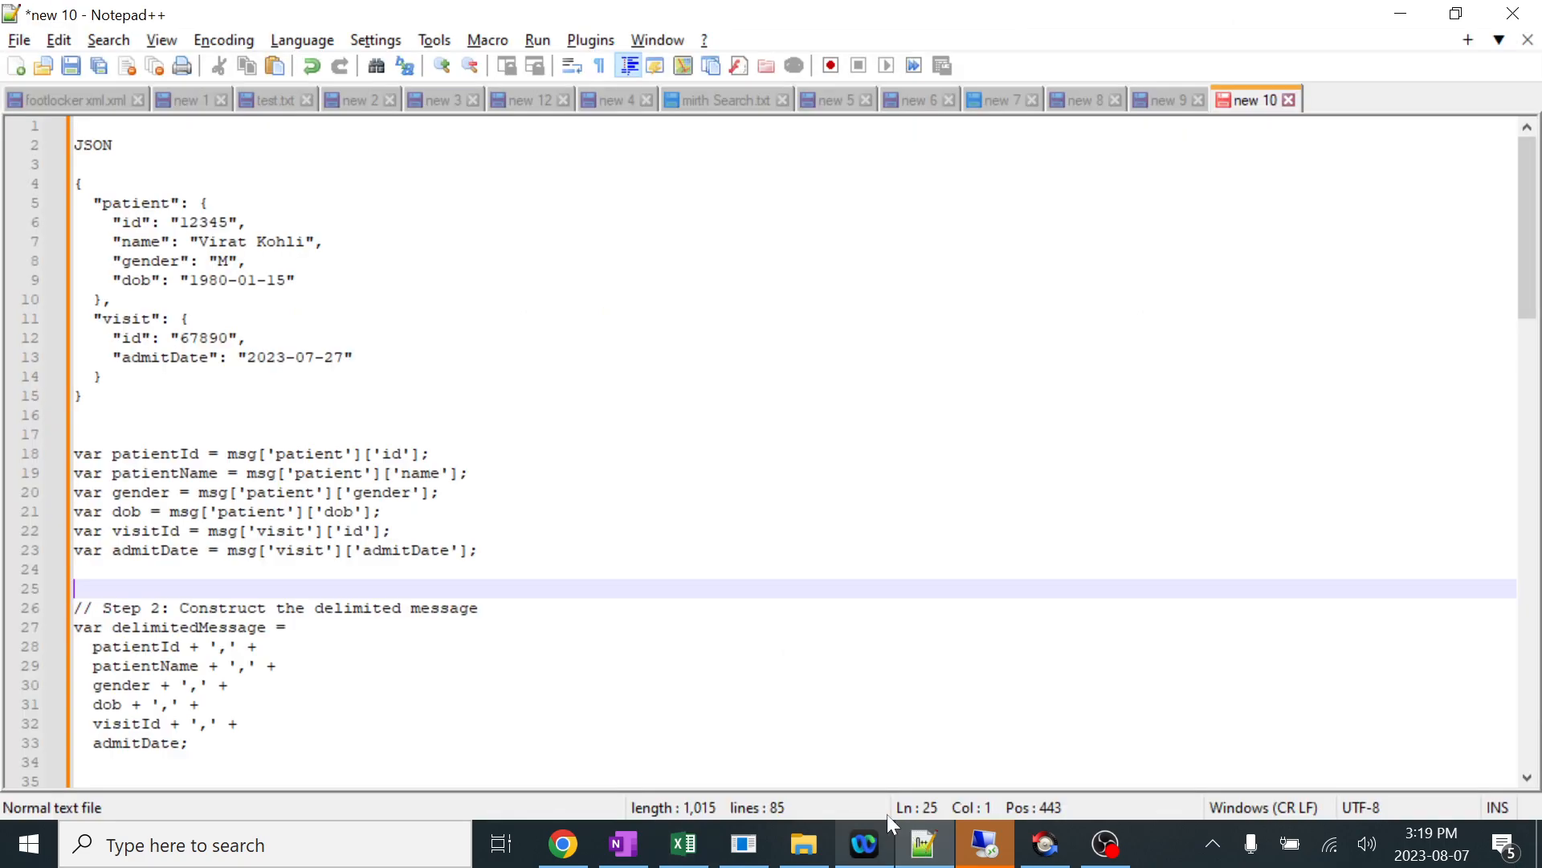
scroll(795, 450, "down", 3)
left_click(74, 608)
key("Return")
key("Return")
key("ctrl+v")
Insert a comma before mirth and another before tutorials in the pasted line, and highlight the whole line.
left_click(150, 647)
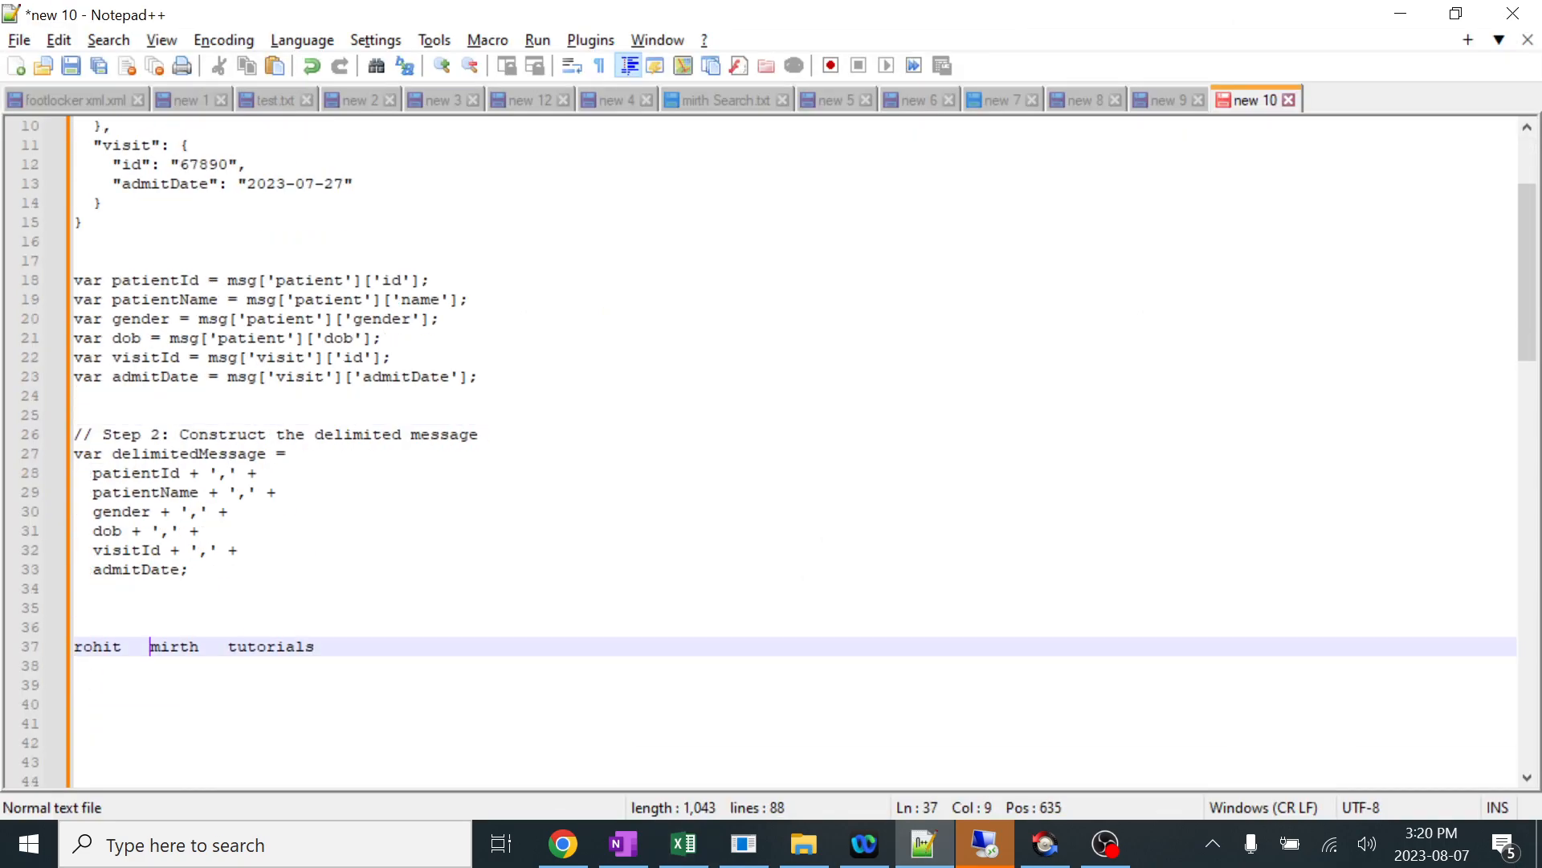
type(",")
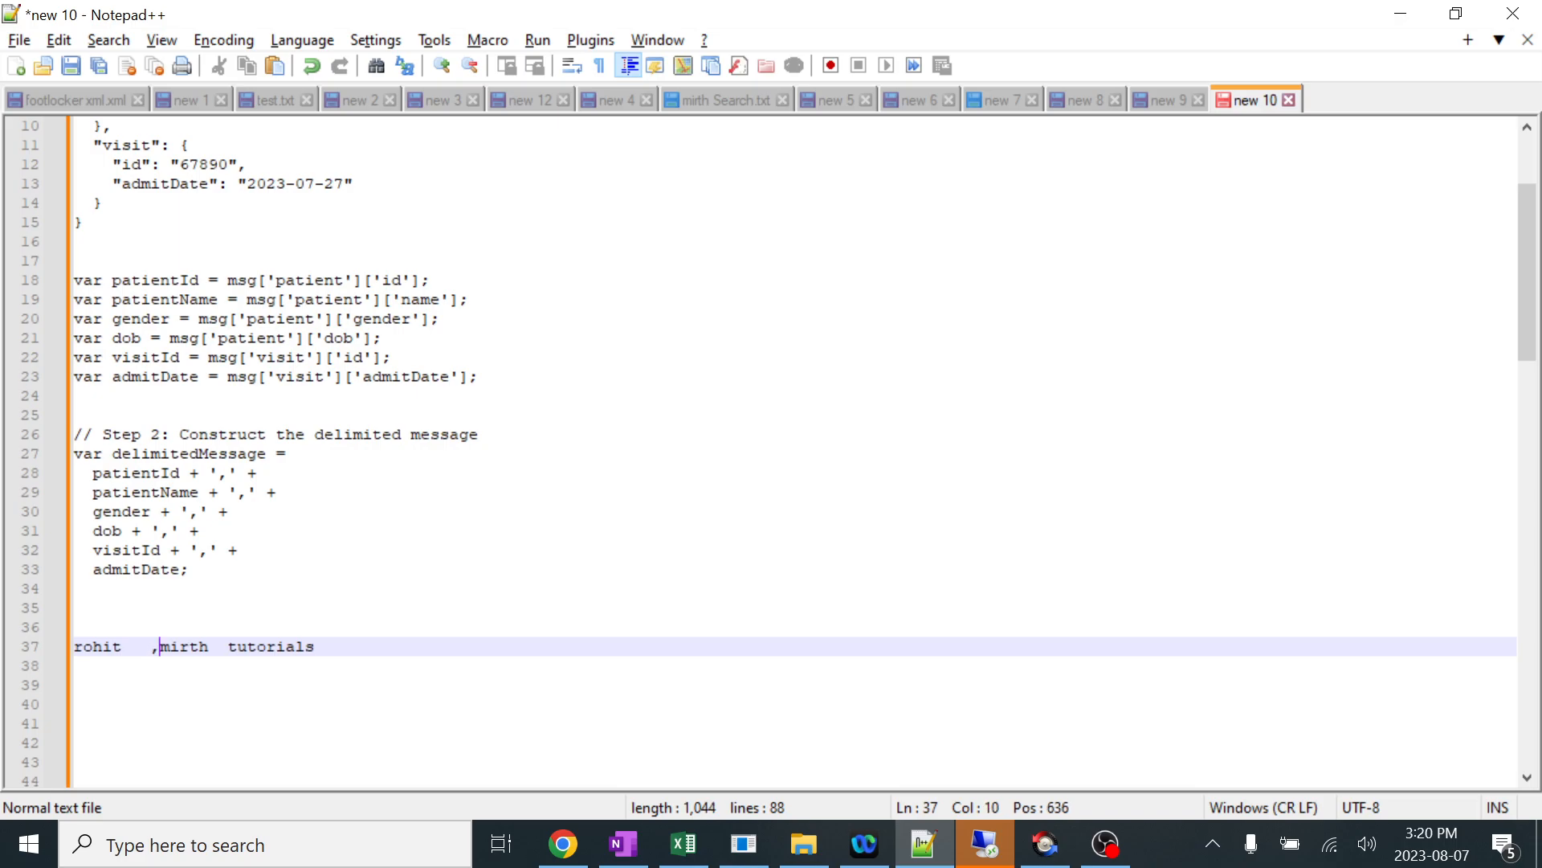
left_click(218, 647)
type(",")
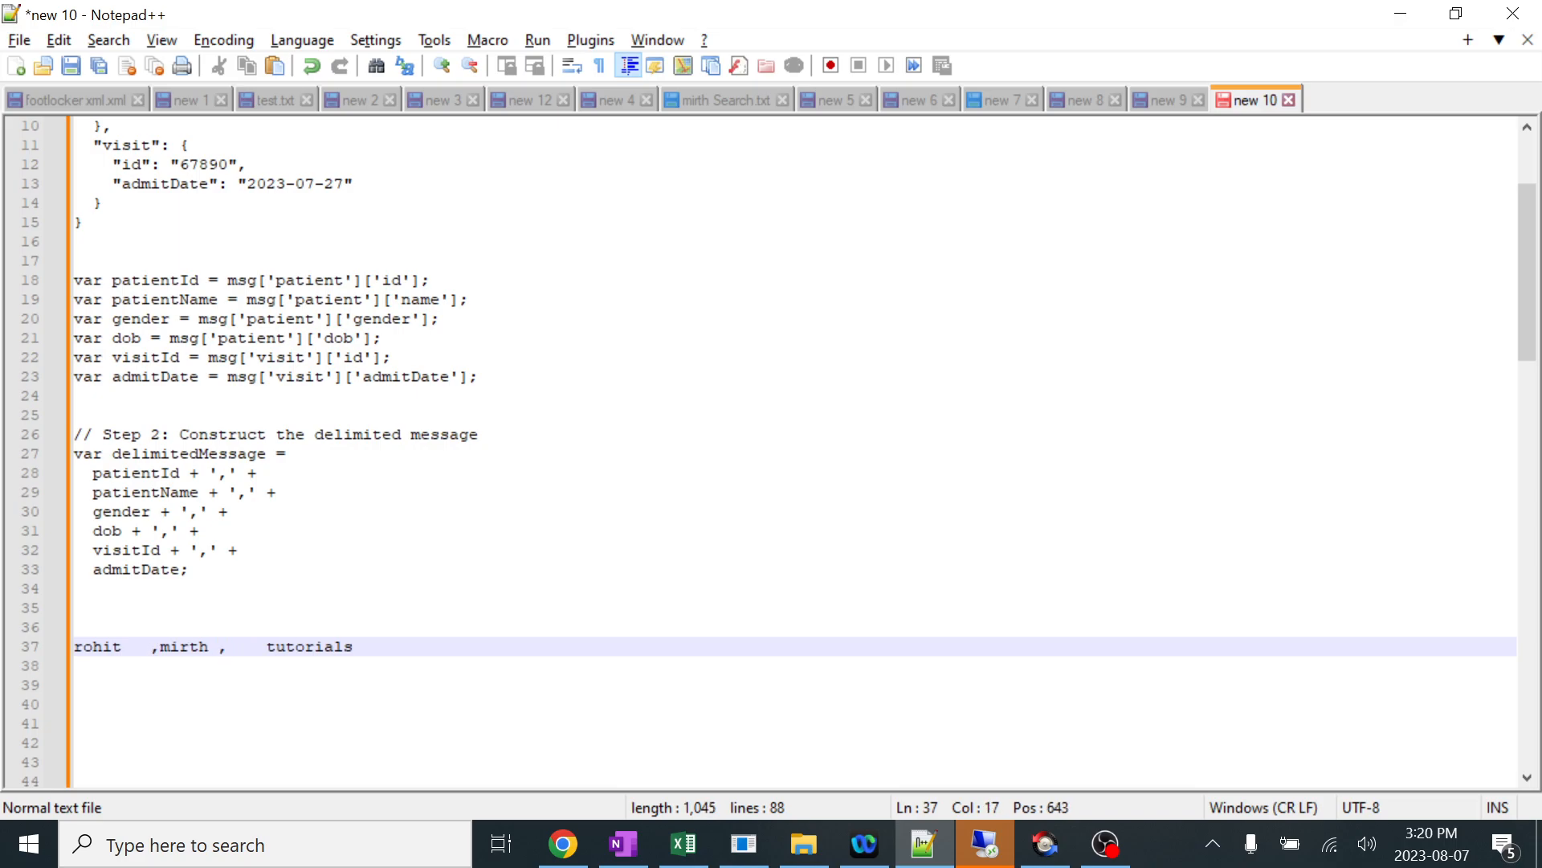
left_click_drag(354, 647, 74, 647)
Return to Mirth and trace the plus signs and comma delimiters in delimitedMessage from patientId through admitDate.
left_click(755, 860)
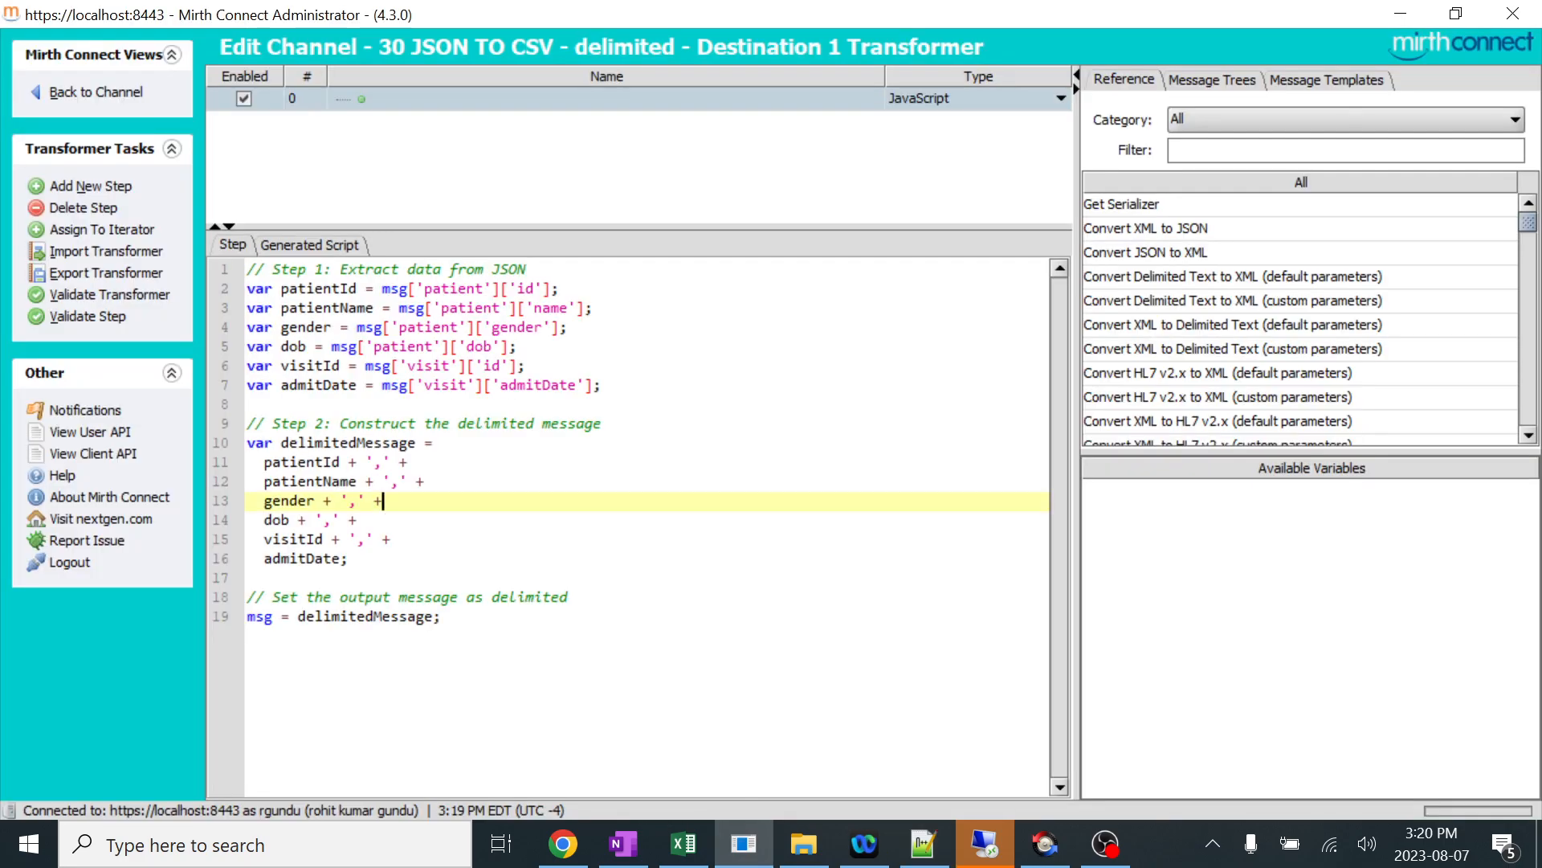
left_click(374, 463)
left_click_drag(340, 463, 357, 463)
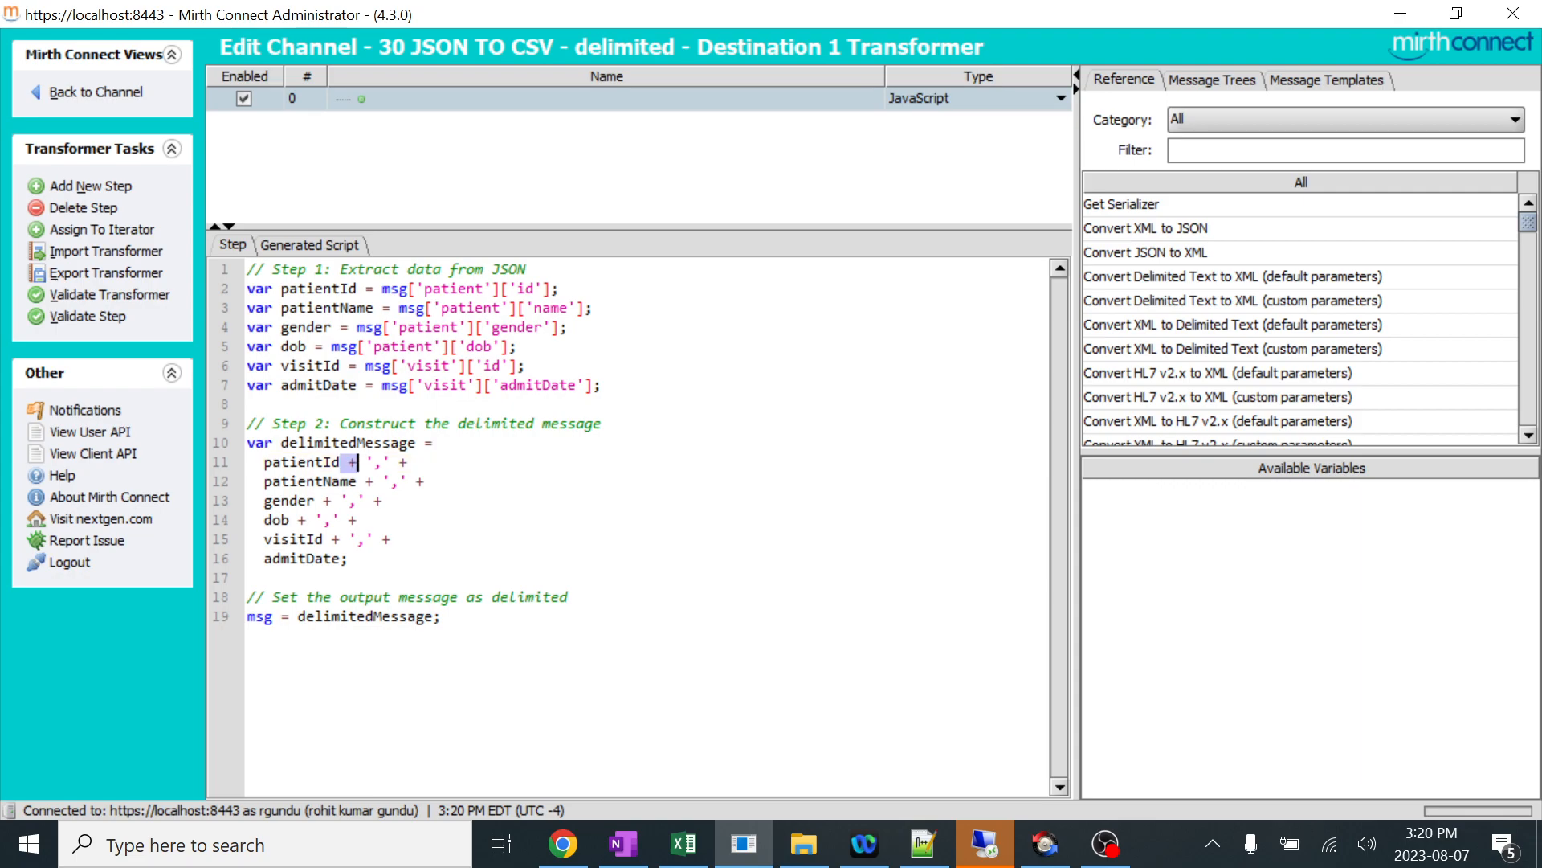
left_click(290, 482)
left_click(299, 501)
left_click(282, 520)
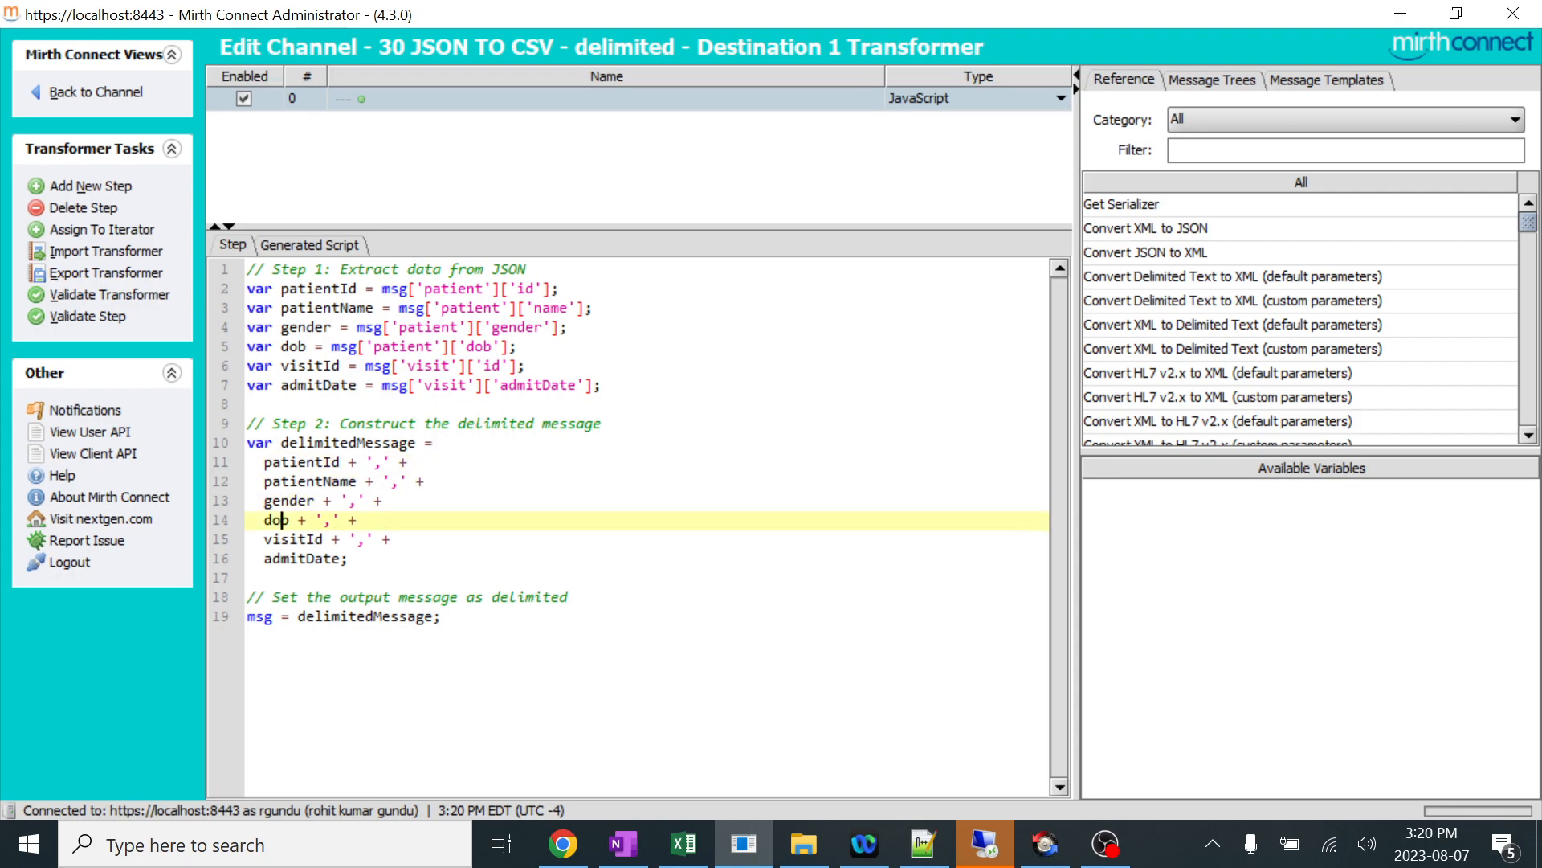
left_click(308, 539)
left_click(324, 558)
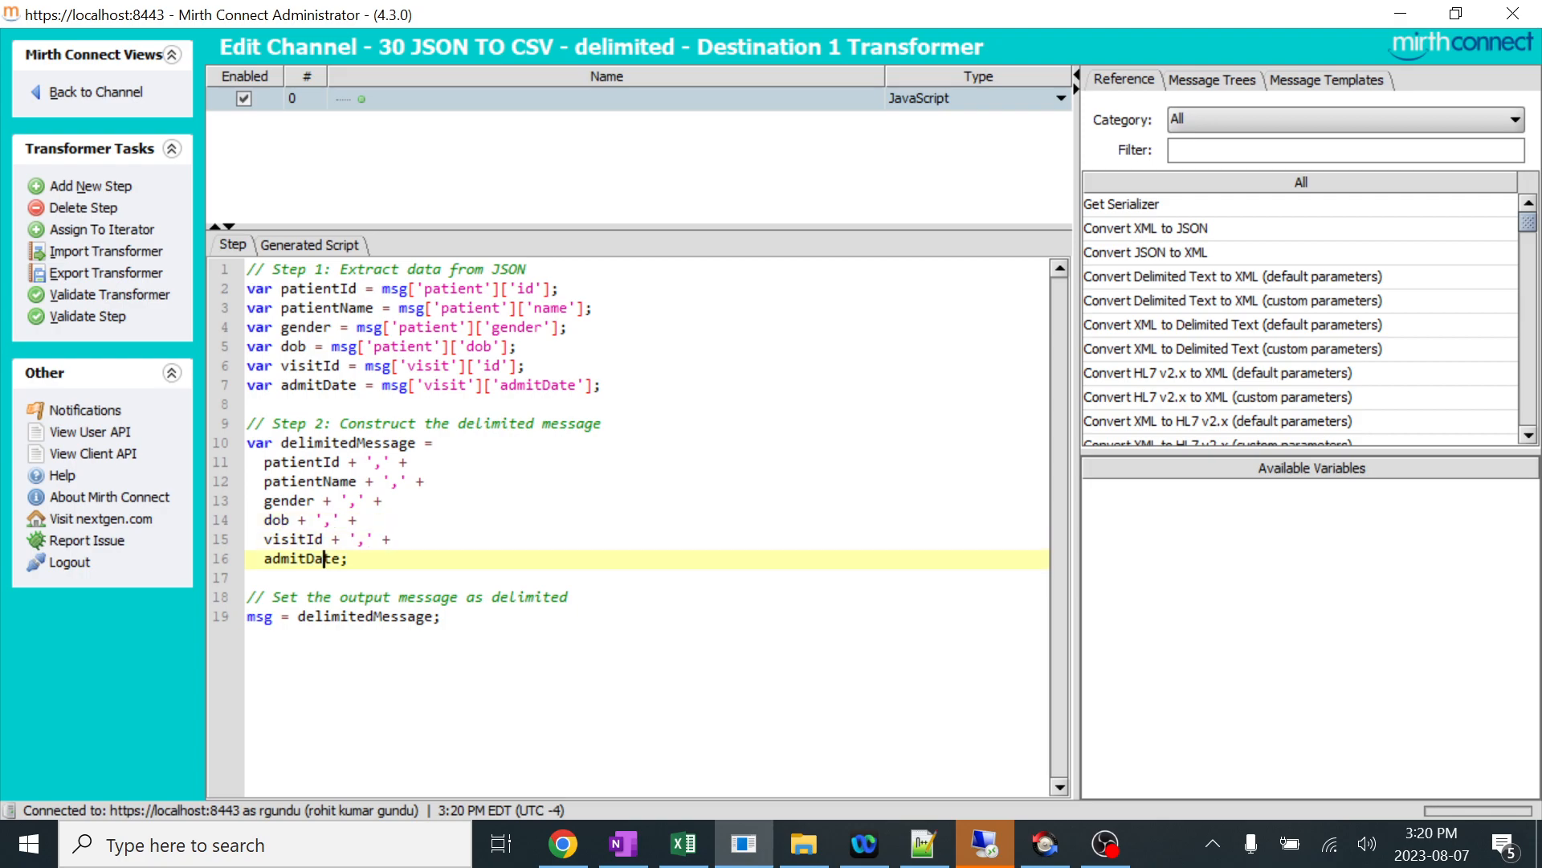
Copy the sample line under the Delimited CSV heading in Notepad++ into Excel cell B7, and fit column B to its contents.
left_click(744, 844)
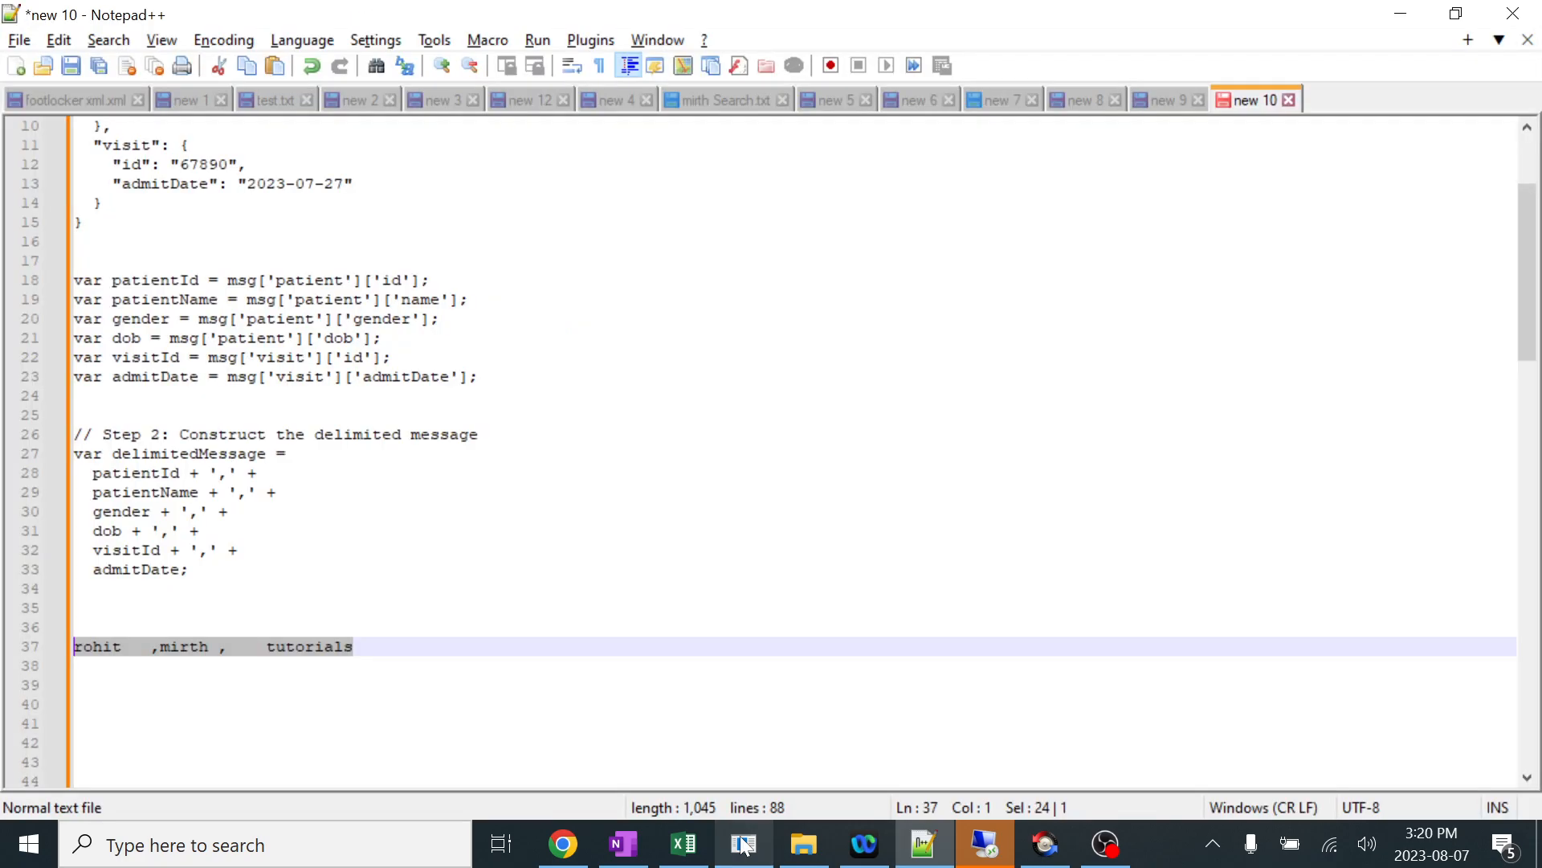
scroll(771, 451, "down", 2)
scroll(771, 451, "down", 4)
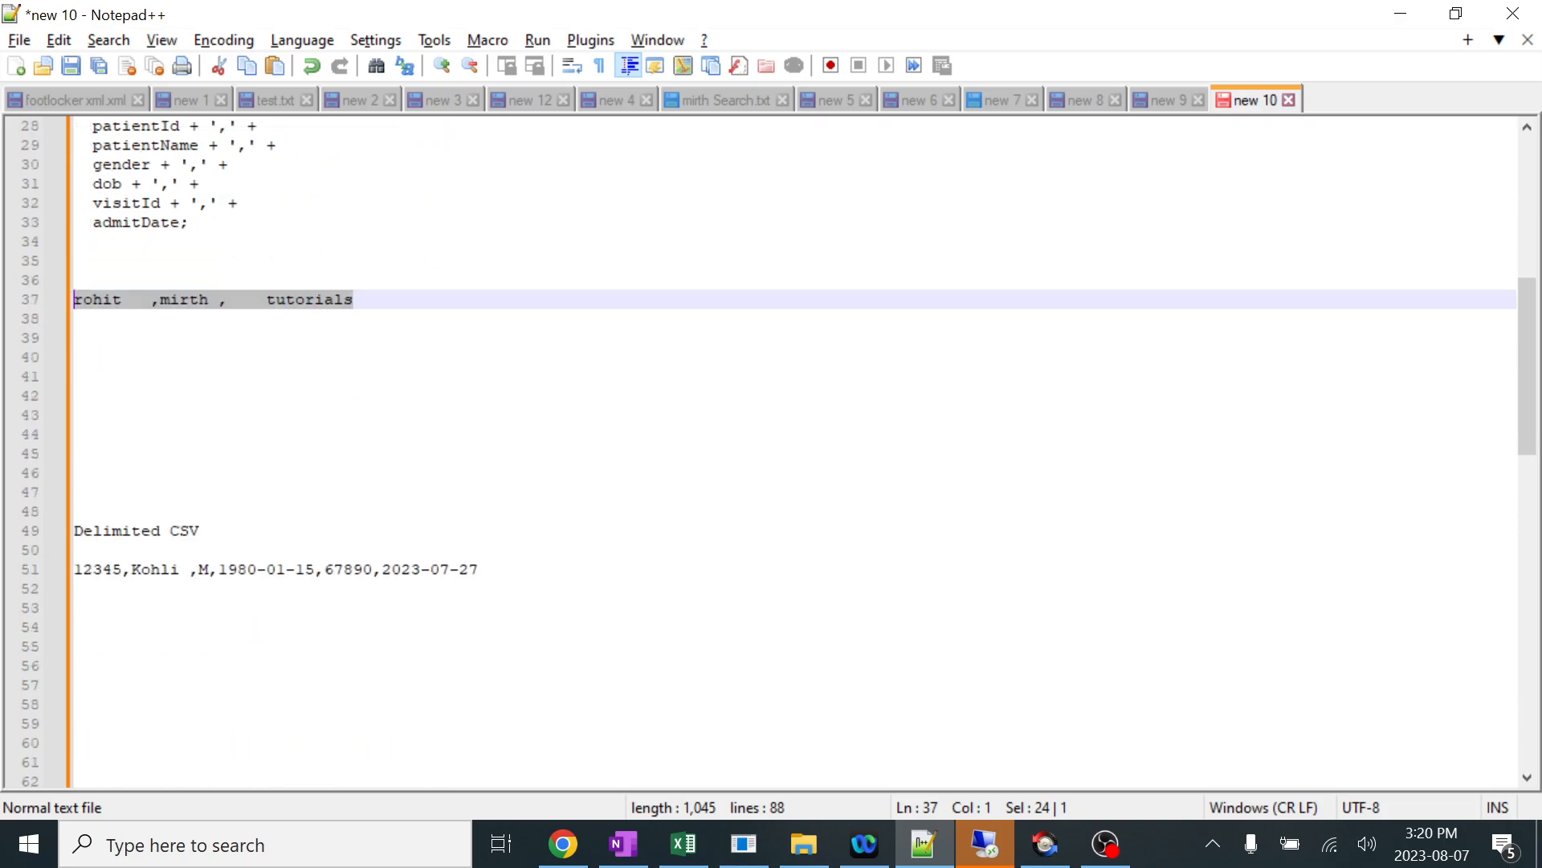
left_click_drag(480, 569, 75, 569)
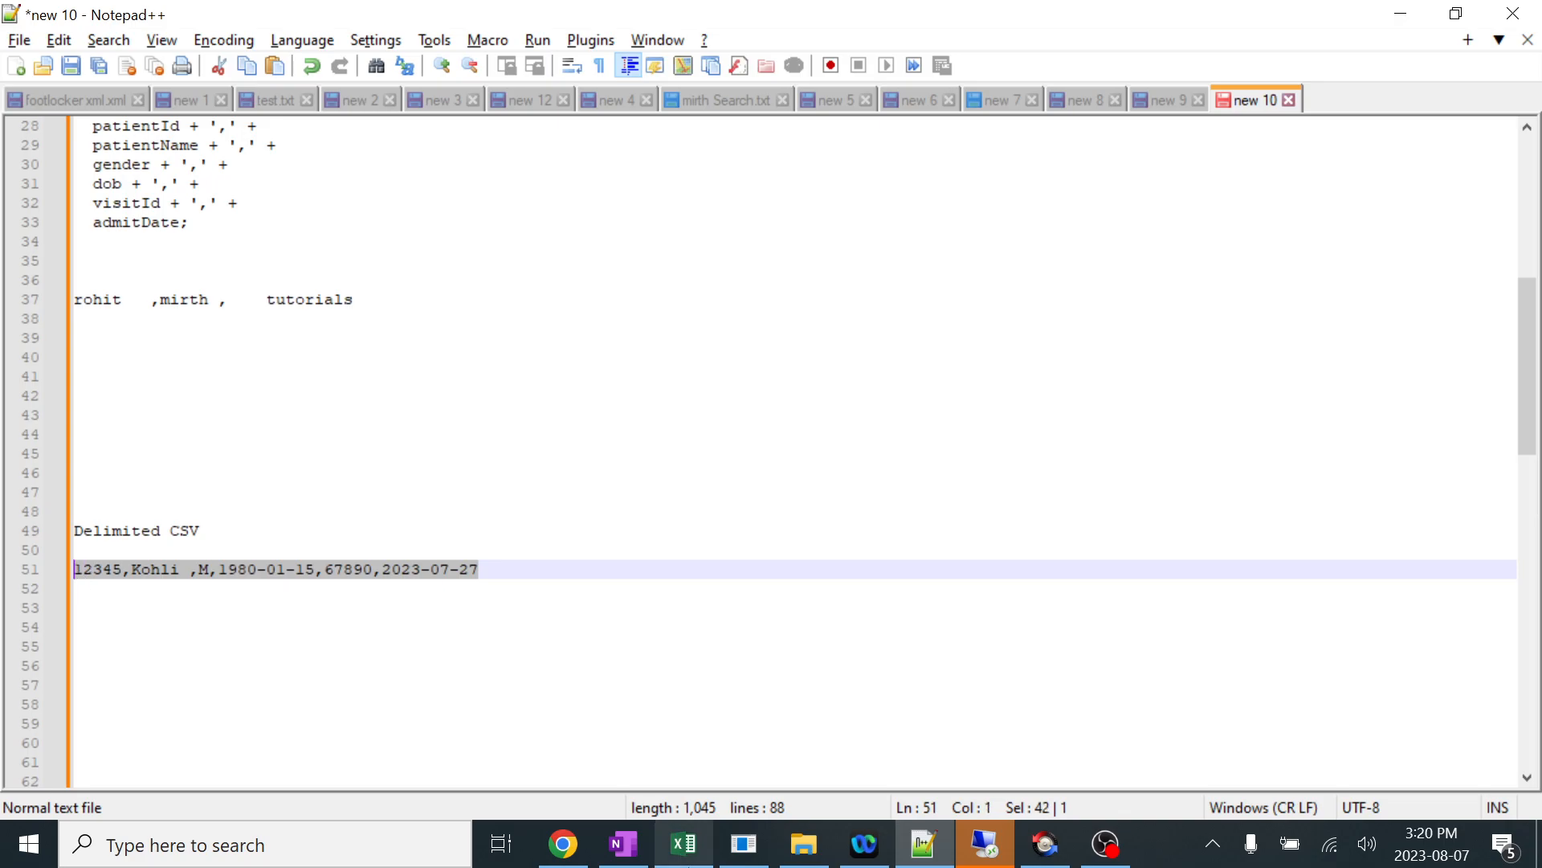
left_click(684, 843)
left_click(147, 480)
key("ctrl+v")
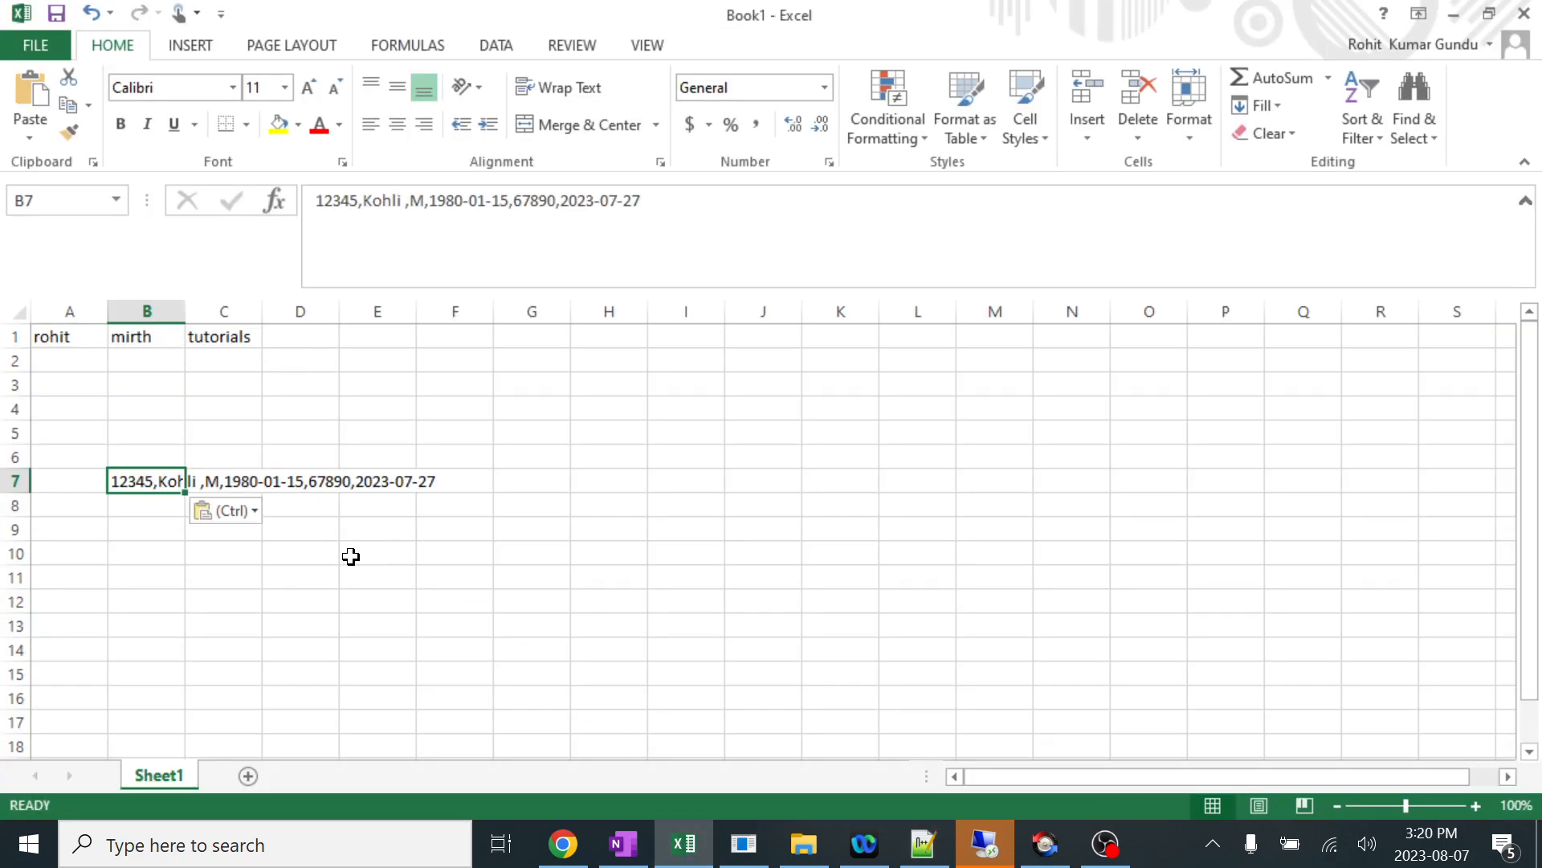
left_click(351, 556)
double_click(186, 311)
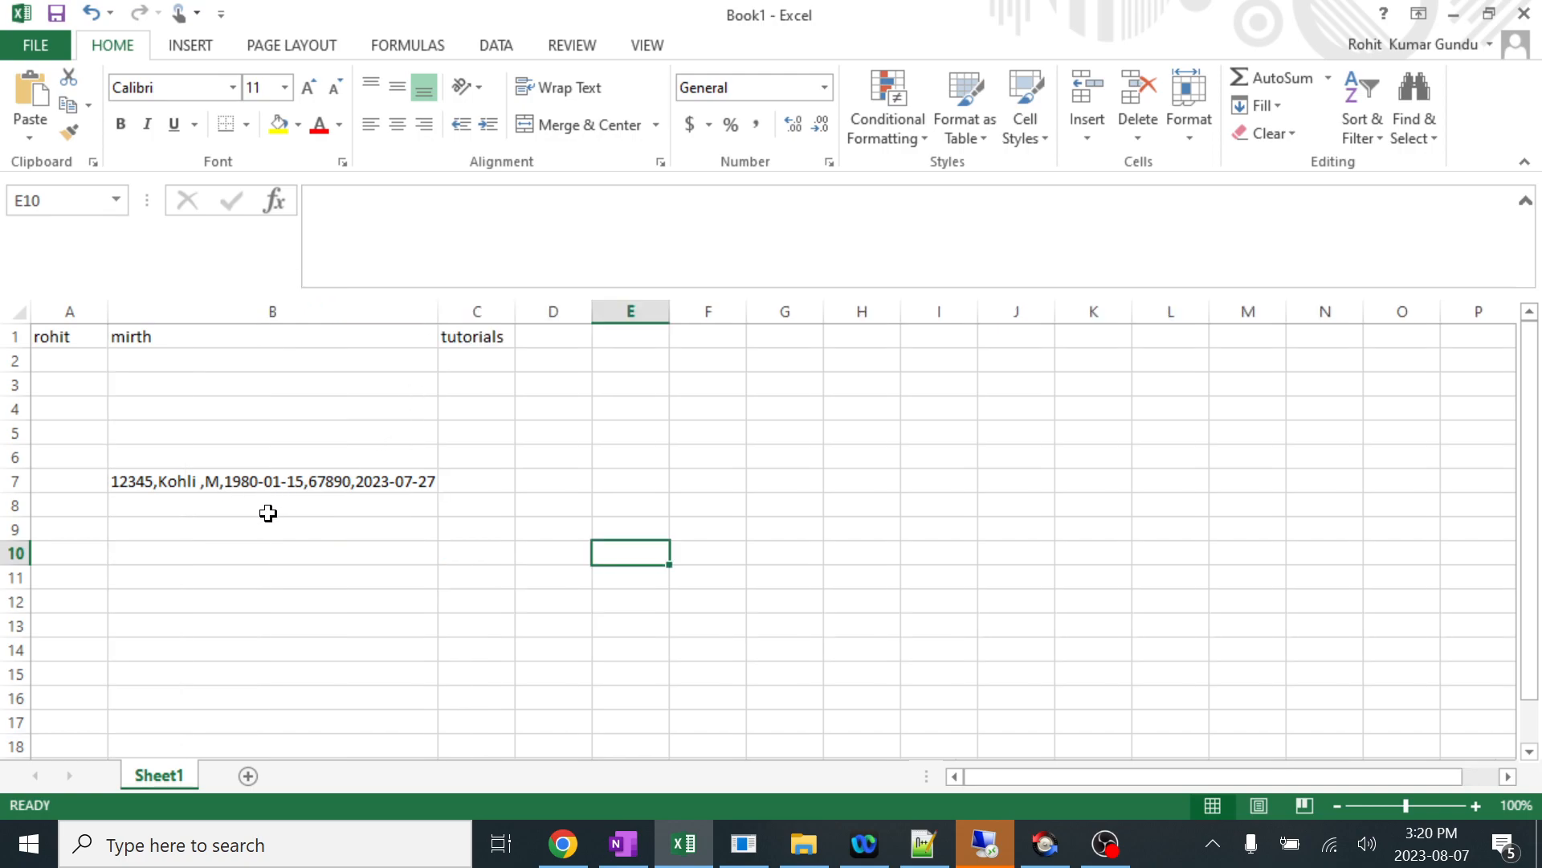
Check how the pasted CSV text sits in B7 compared with the other cells of row 7, and minimize Excel.
left_click(476, 486)
left_click(574, 478)
left_click(763, 485)
left_click(839, 482)
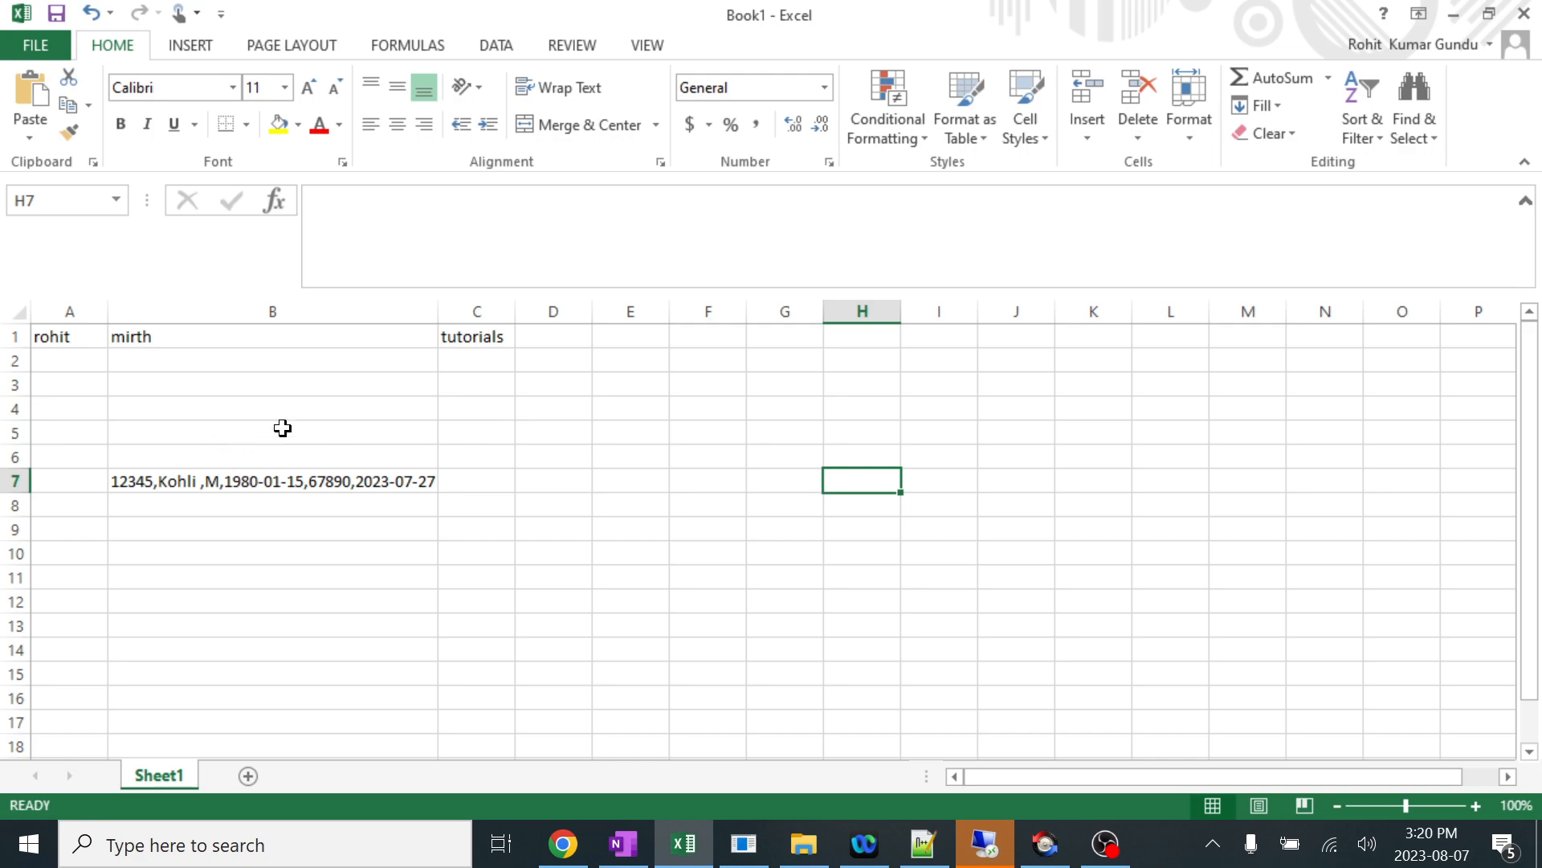
left_click(183, 485)
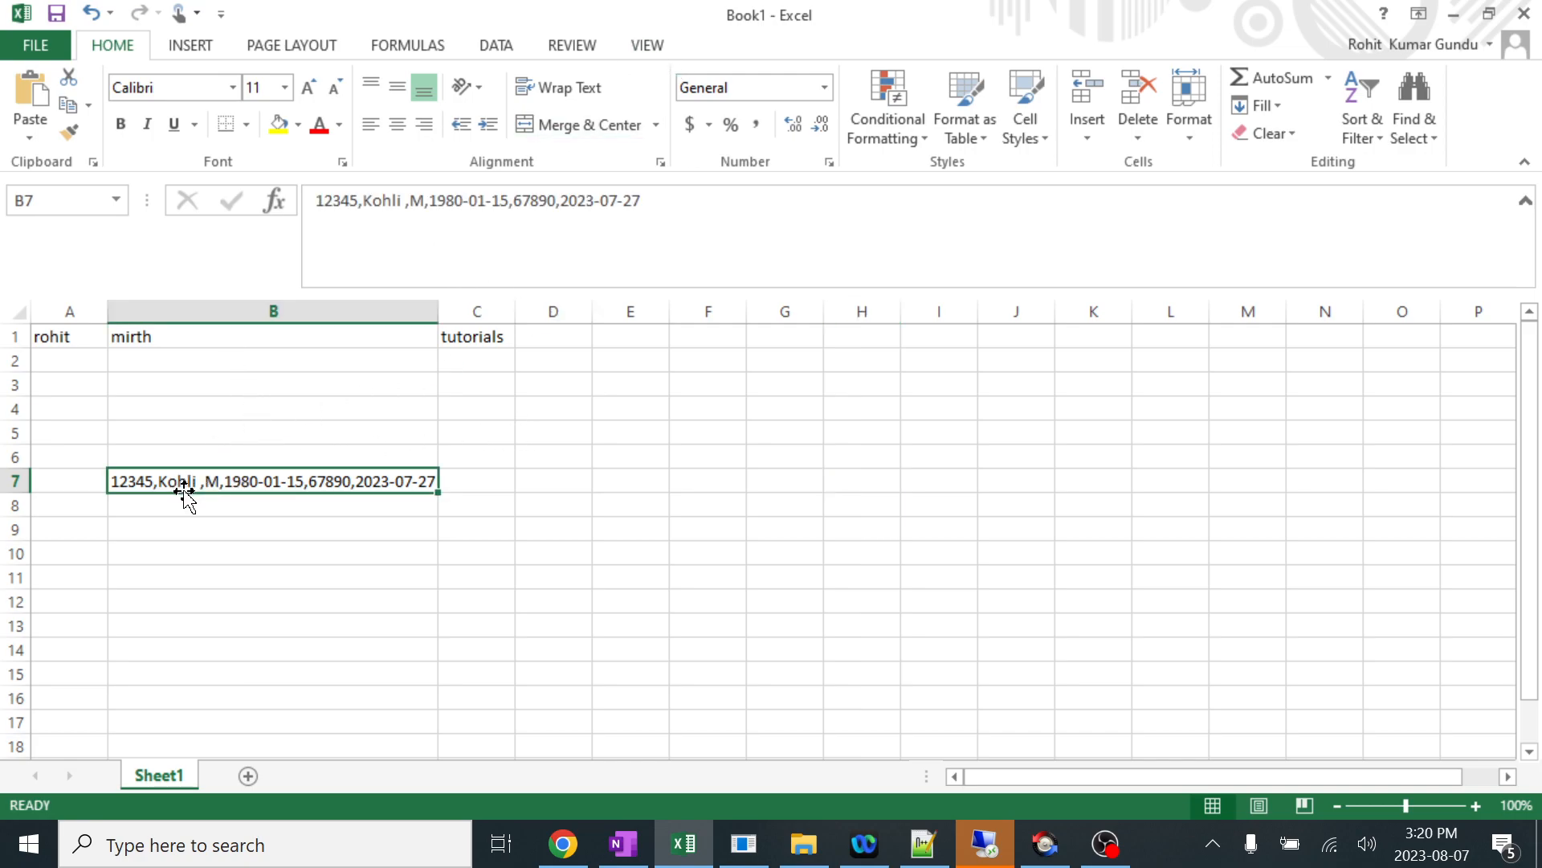
left_click(1454, 14)
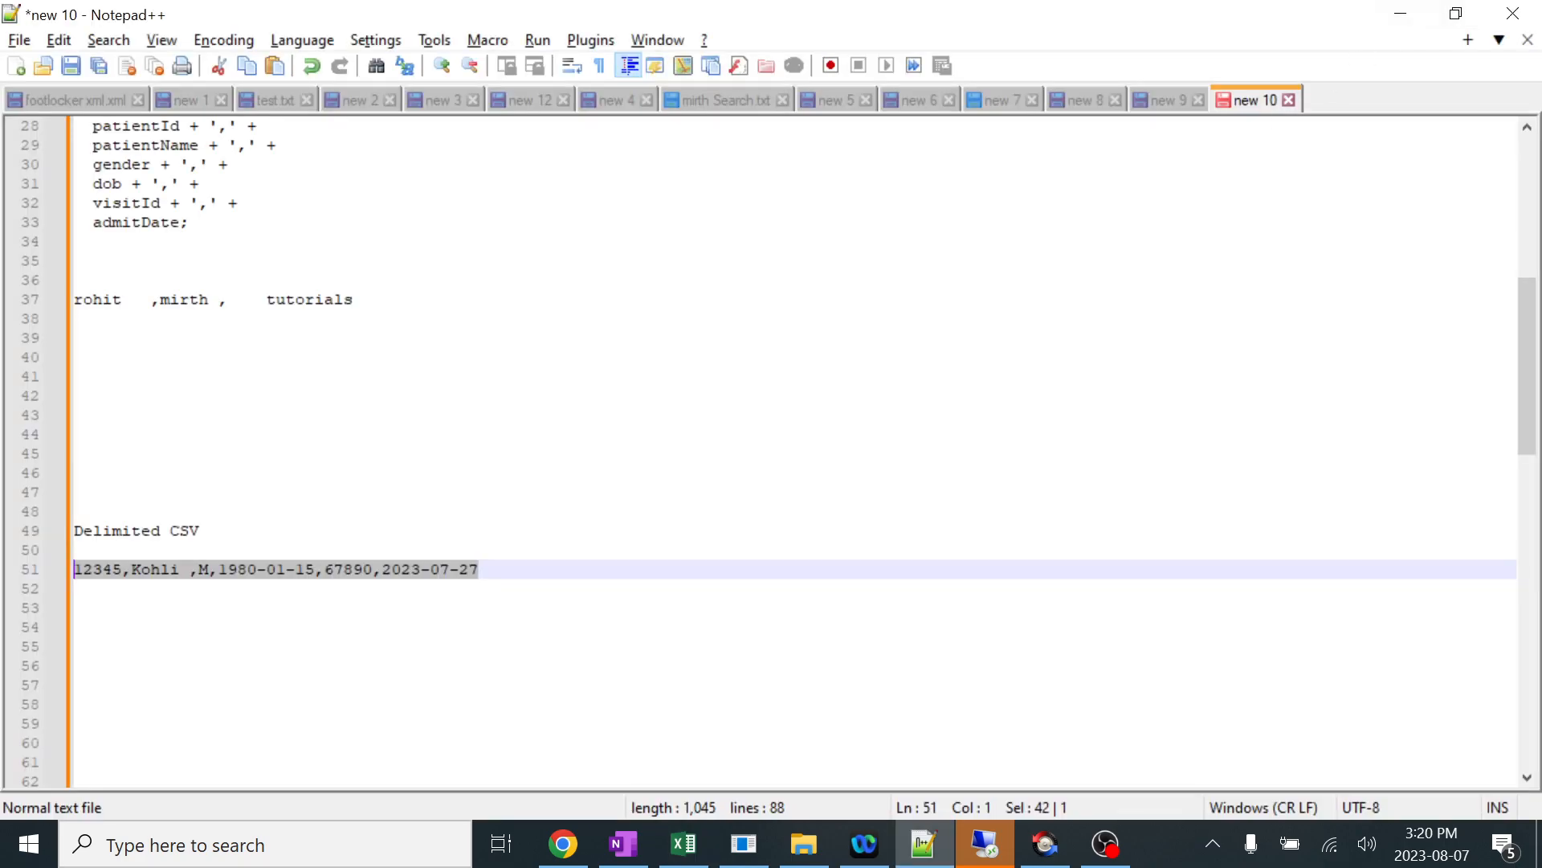
Go back to the Mirth transformer script and examine how delimitedMessage is assigned to msg.
left_click(751, 854)
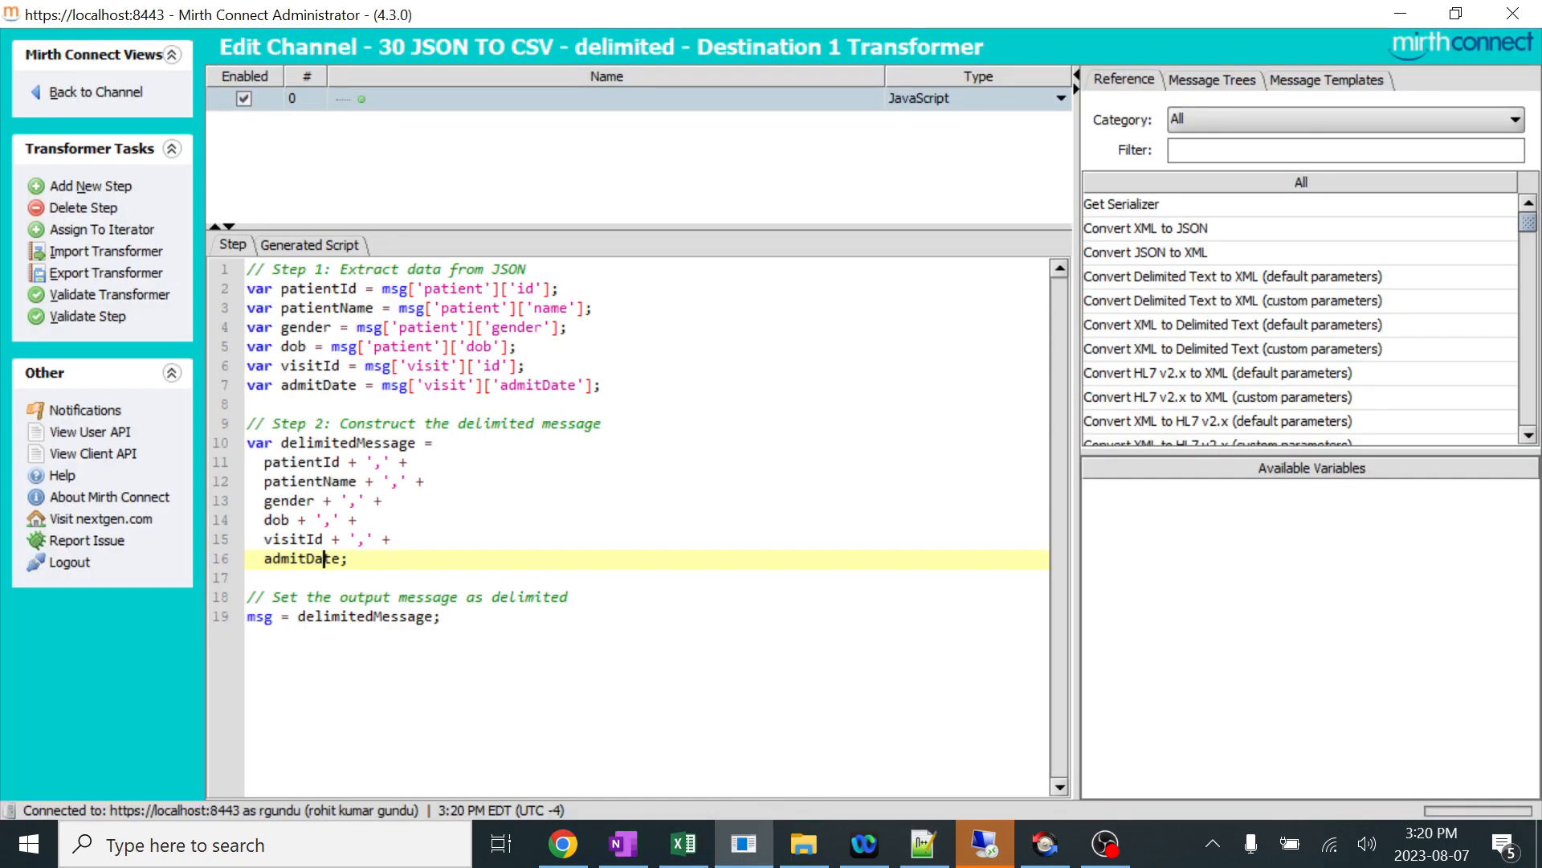
left_click_drag(280, 443, 416, 442)
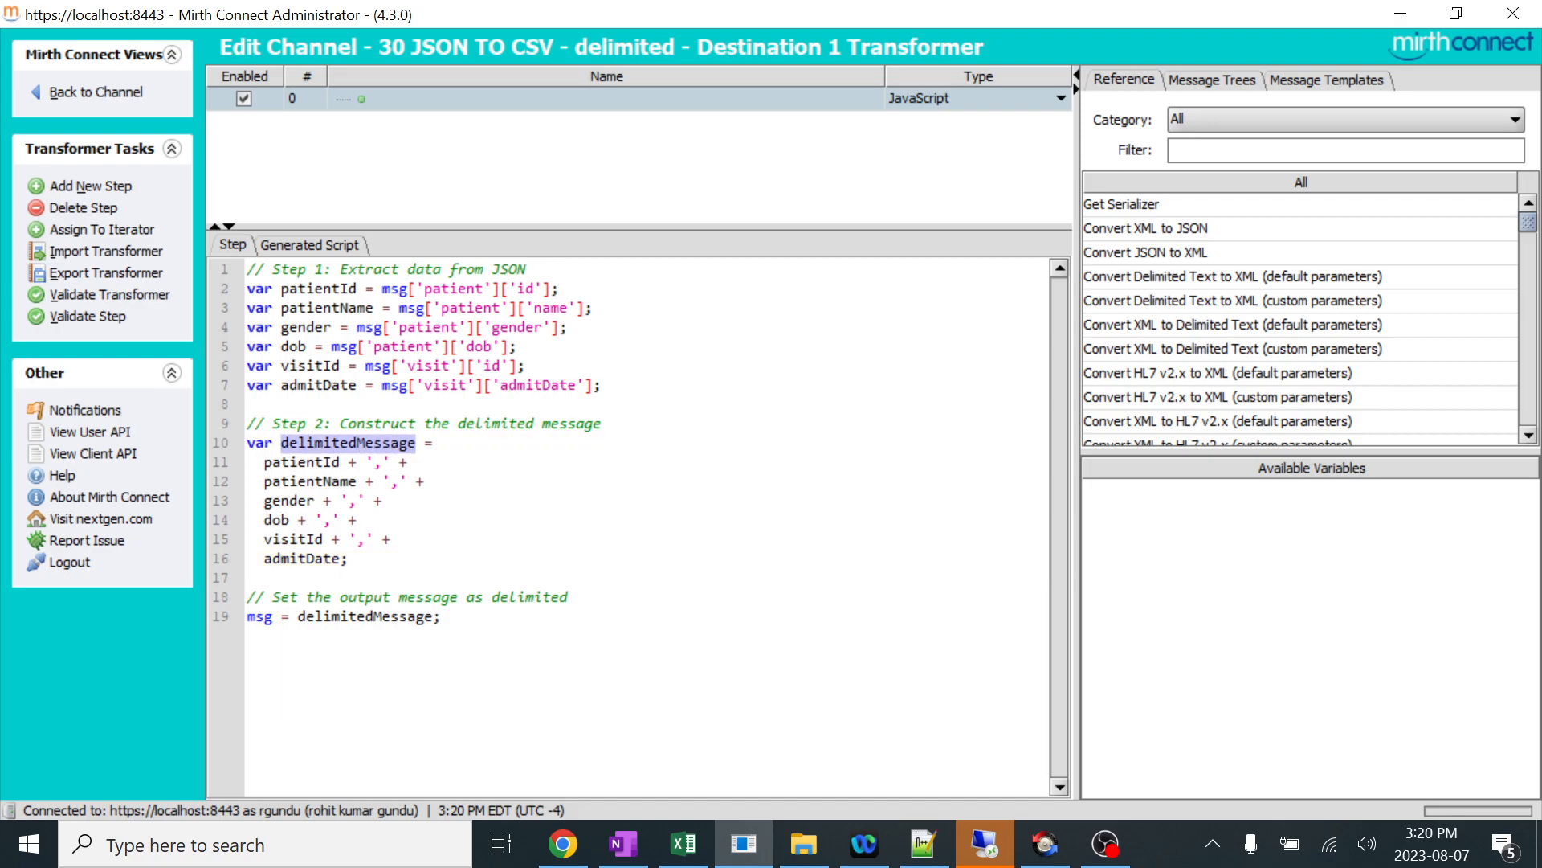
left_click_drag(247, 617, 282, 617)
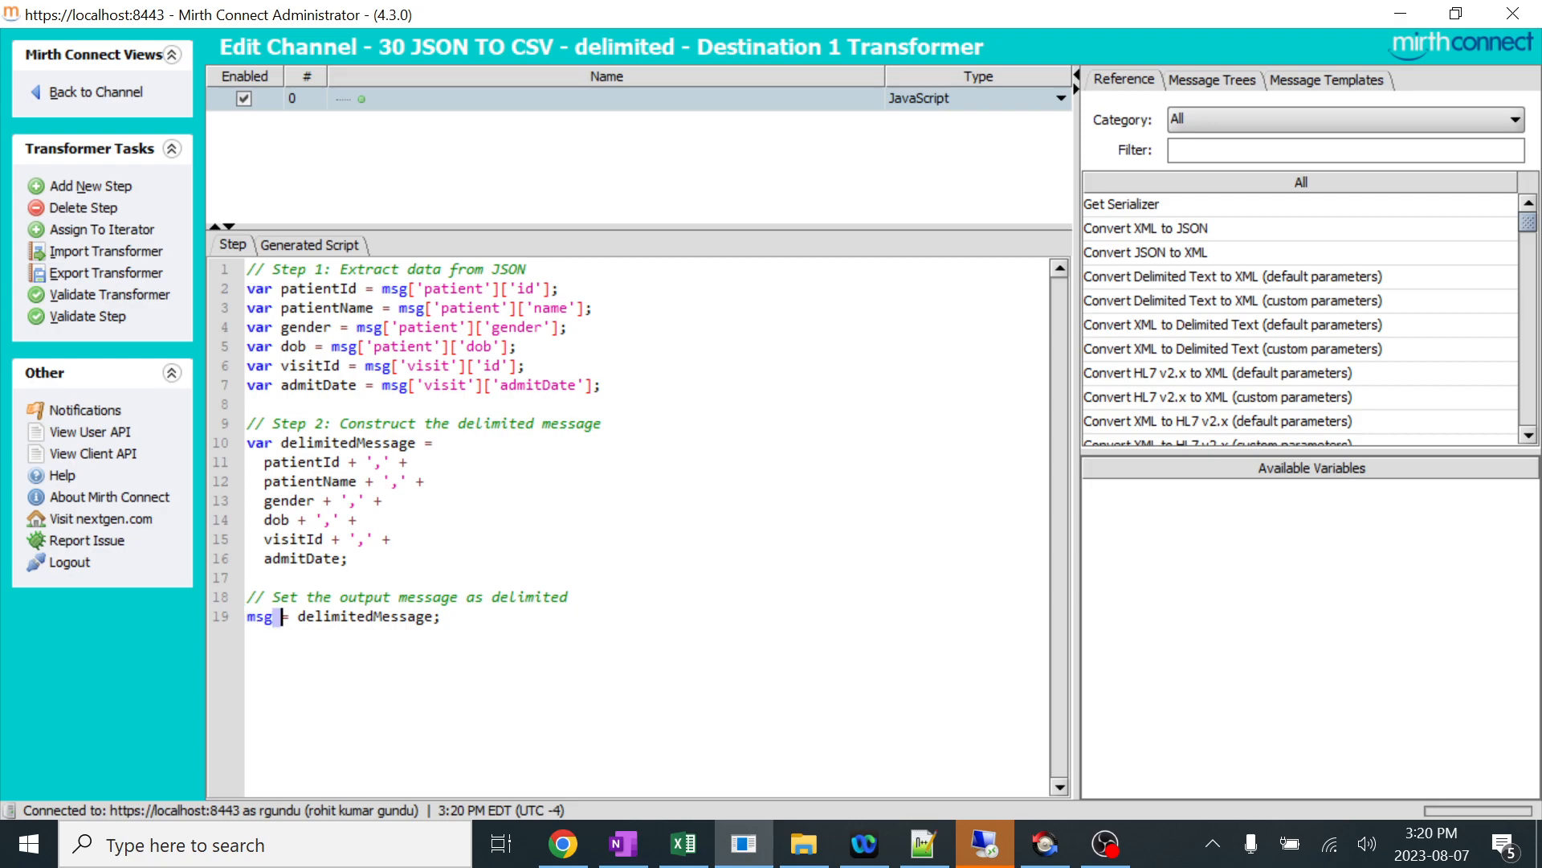
double_click(261, 617)
Leave the transformer and set the Source Connector's inbound and outbound data types to JSON in the channel's data type settings.
left_click(120, 93)
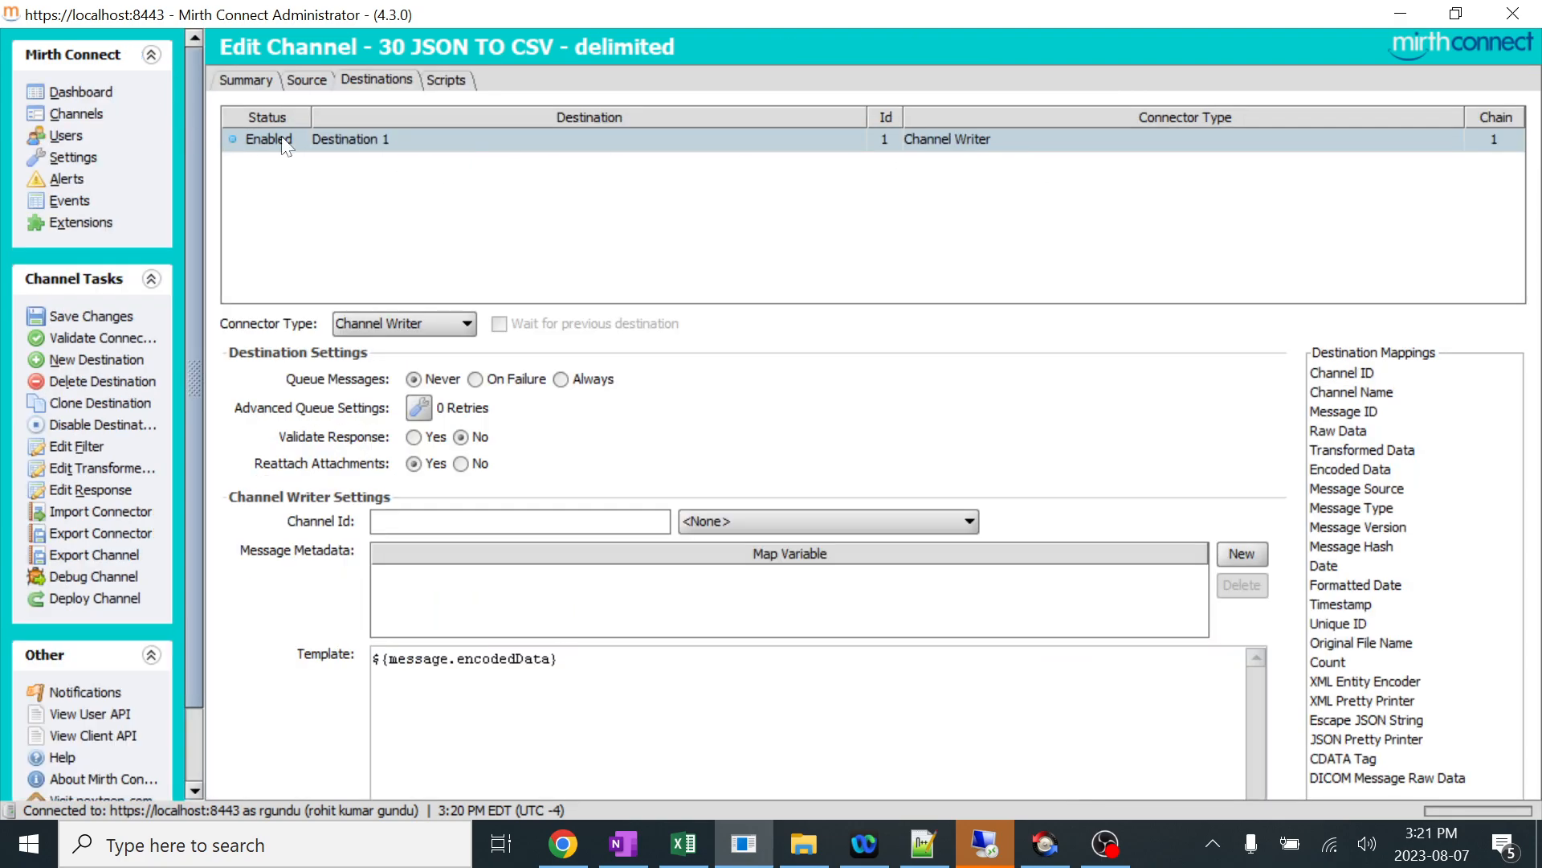
left_click(239, 82)
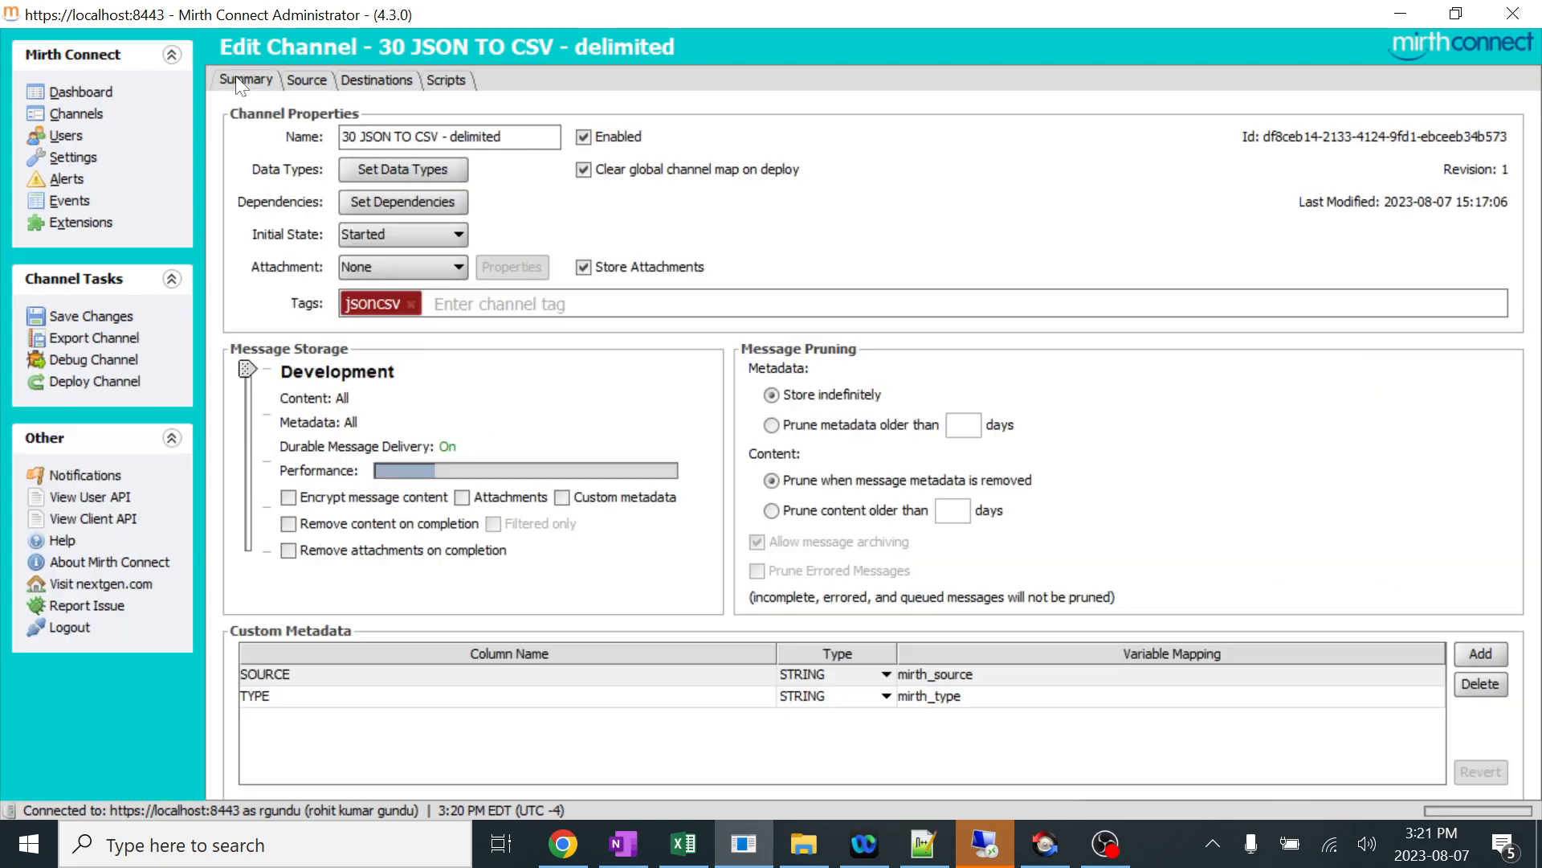
left_click(389, 175)
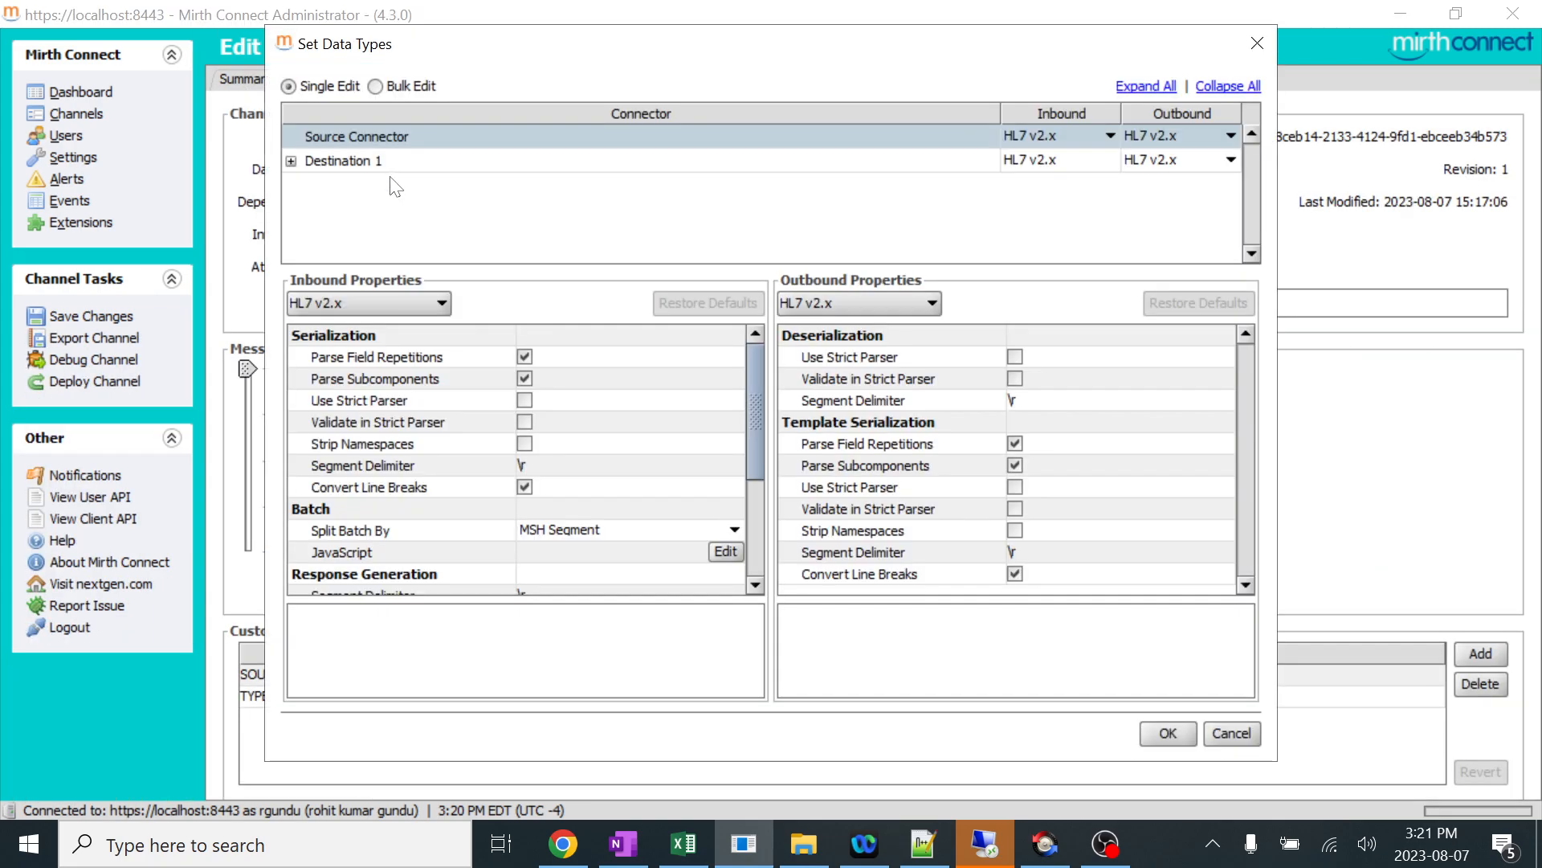
left_click(1111, 135)
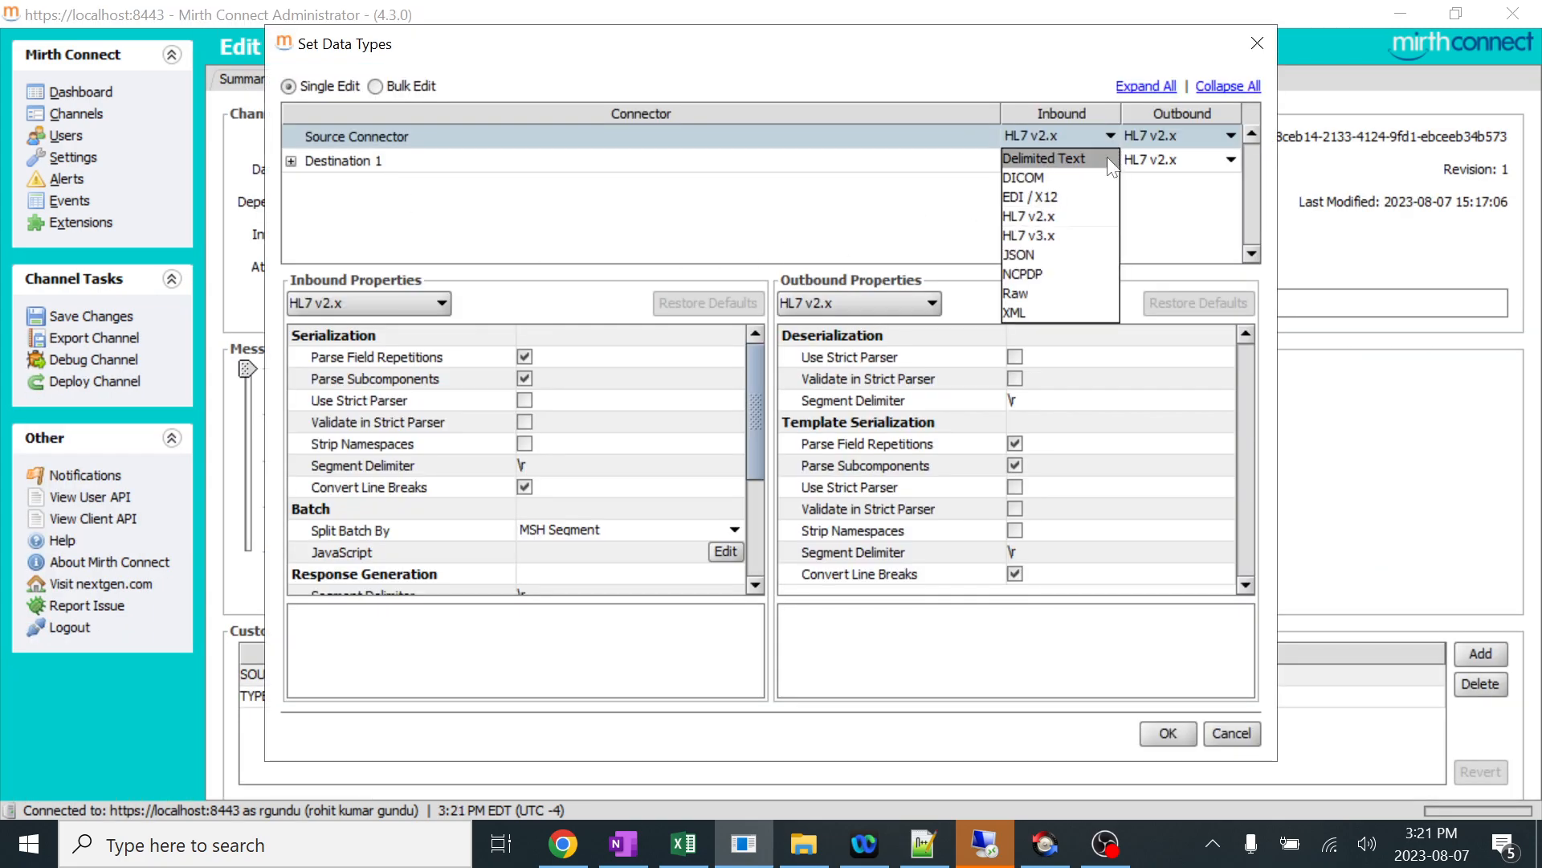
left_click(1040, 250)
left_click(1197, 135)
left_click(1168, 254)
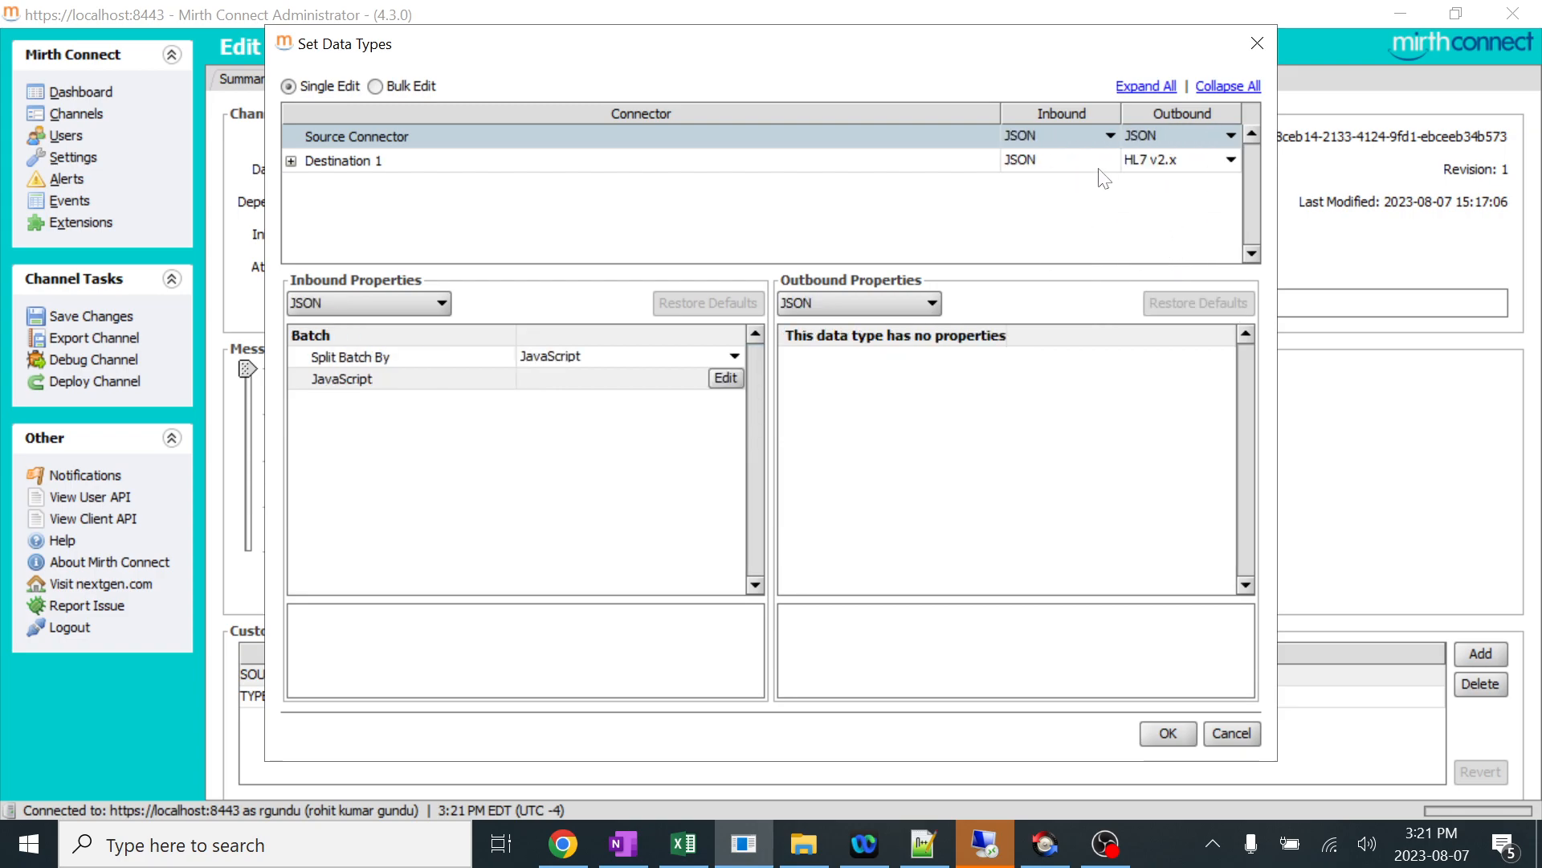
Set Destination 1's outbound data type to Raw and apply the data type settings.
left_click(1193, 159)
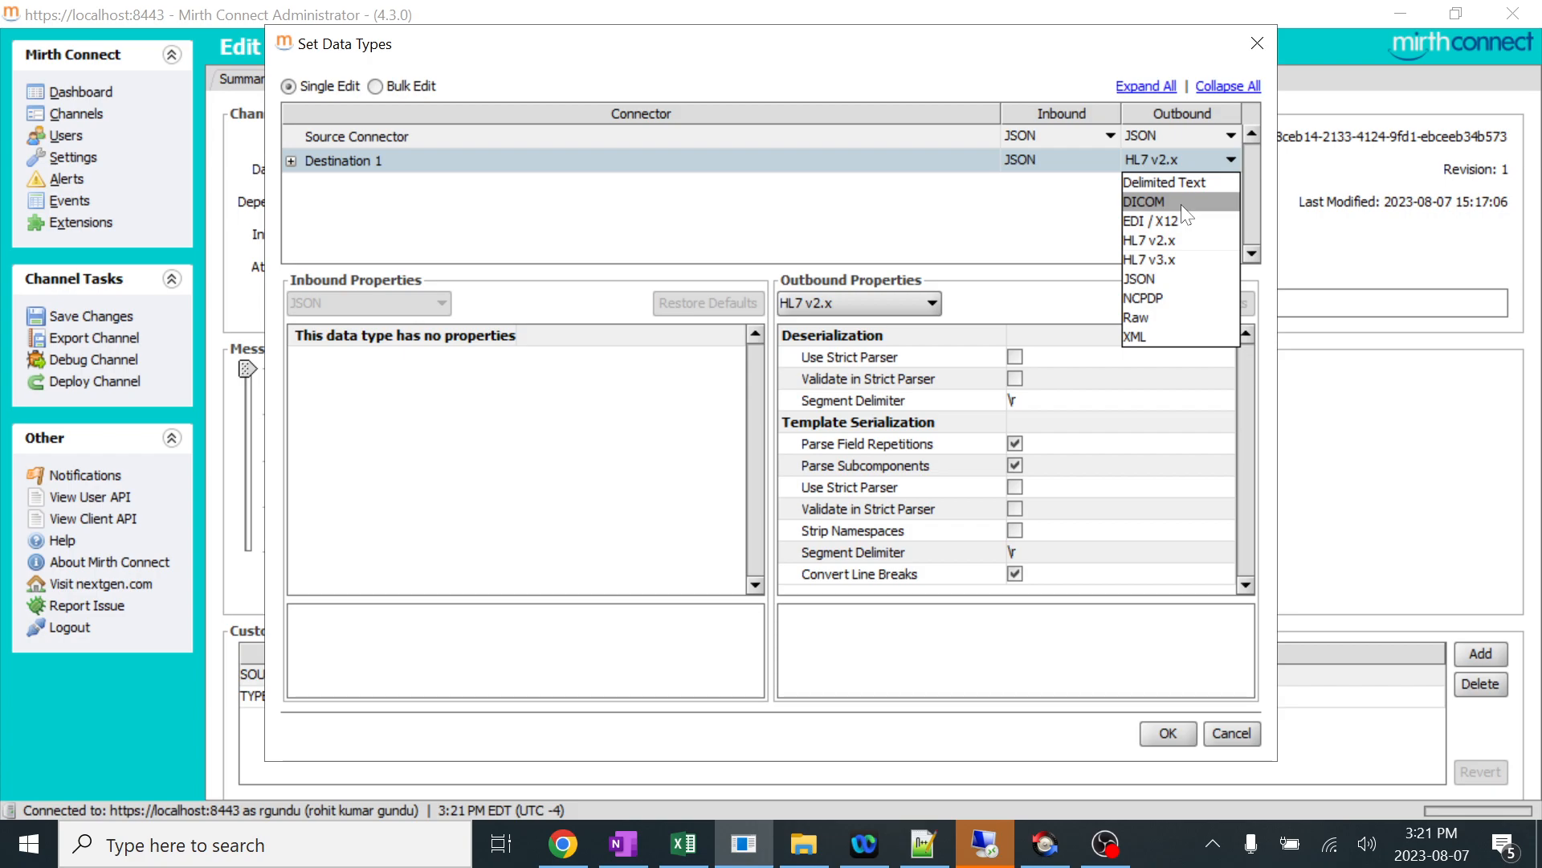
left_click(1168, 317)
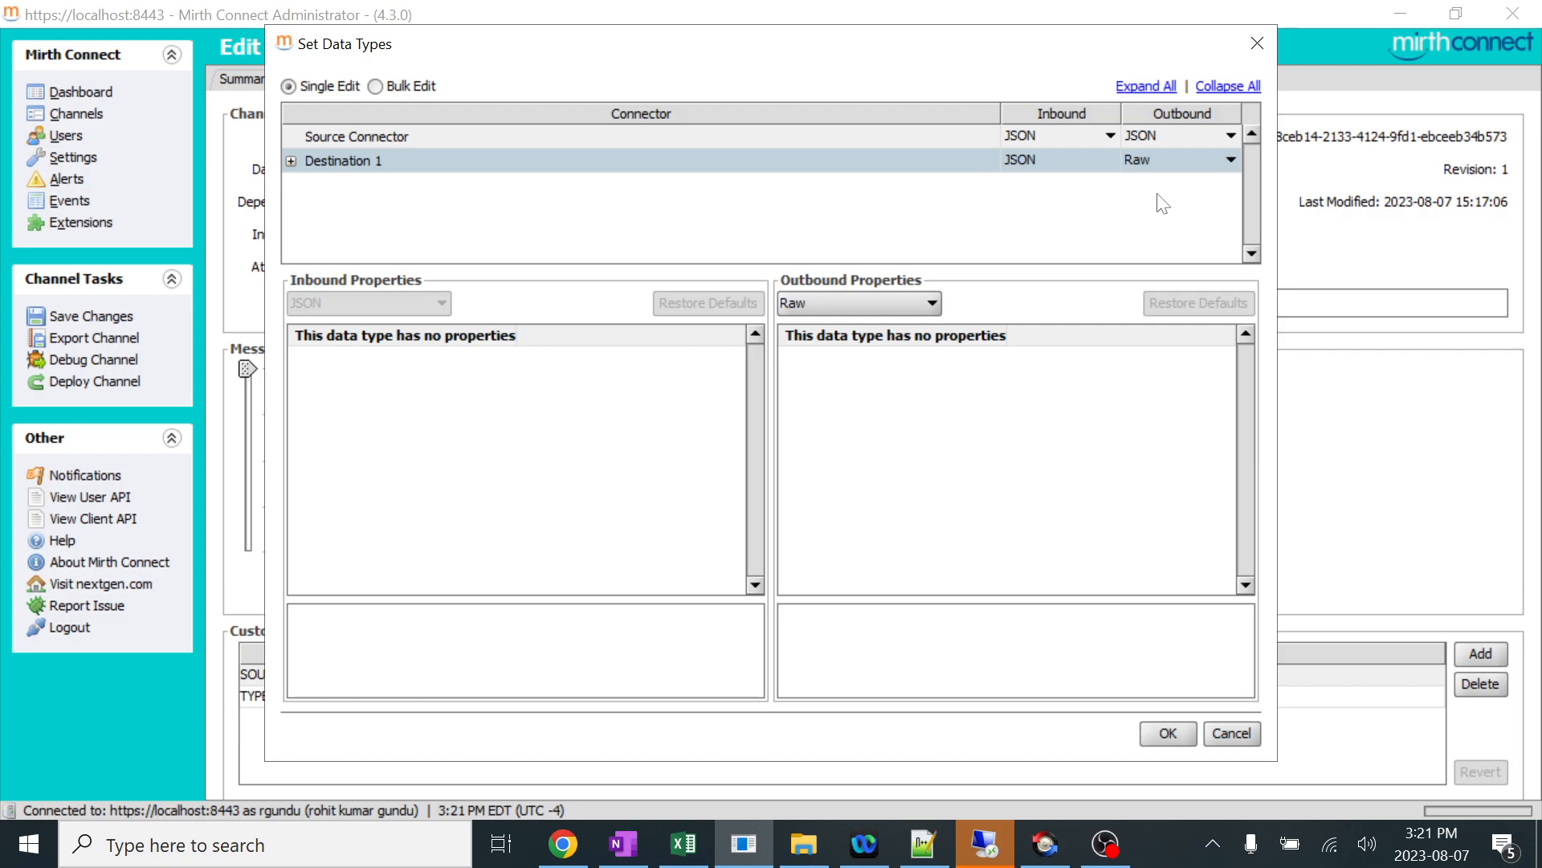
left_click(1167, 732)
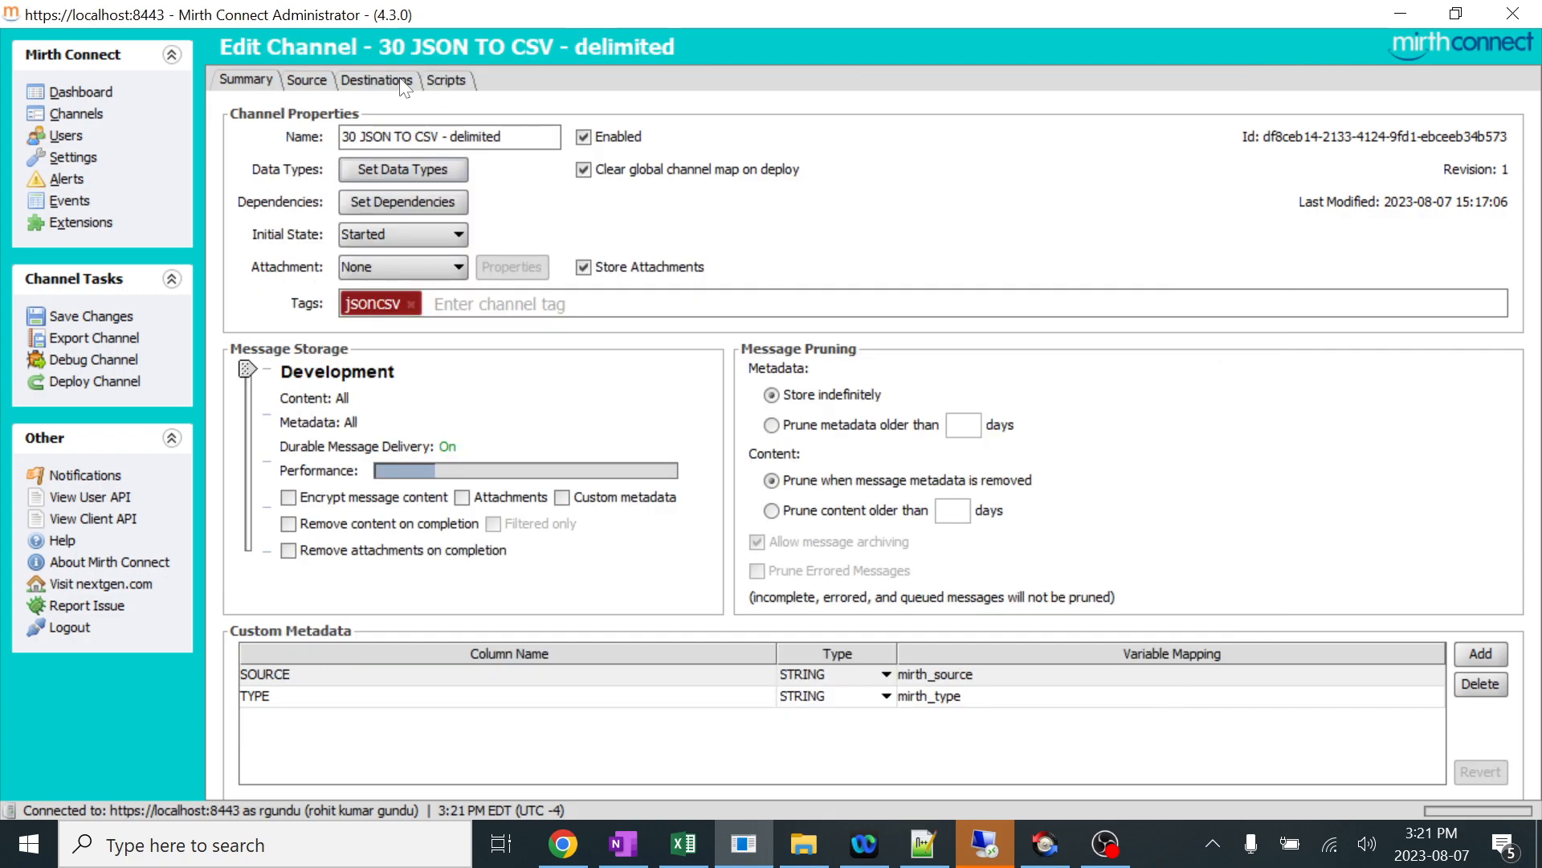
Review Destination 1's transformer script once more and return to the channel's destination settings.
left_click(387, 83)
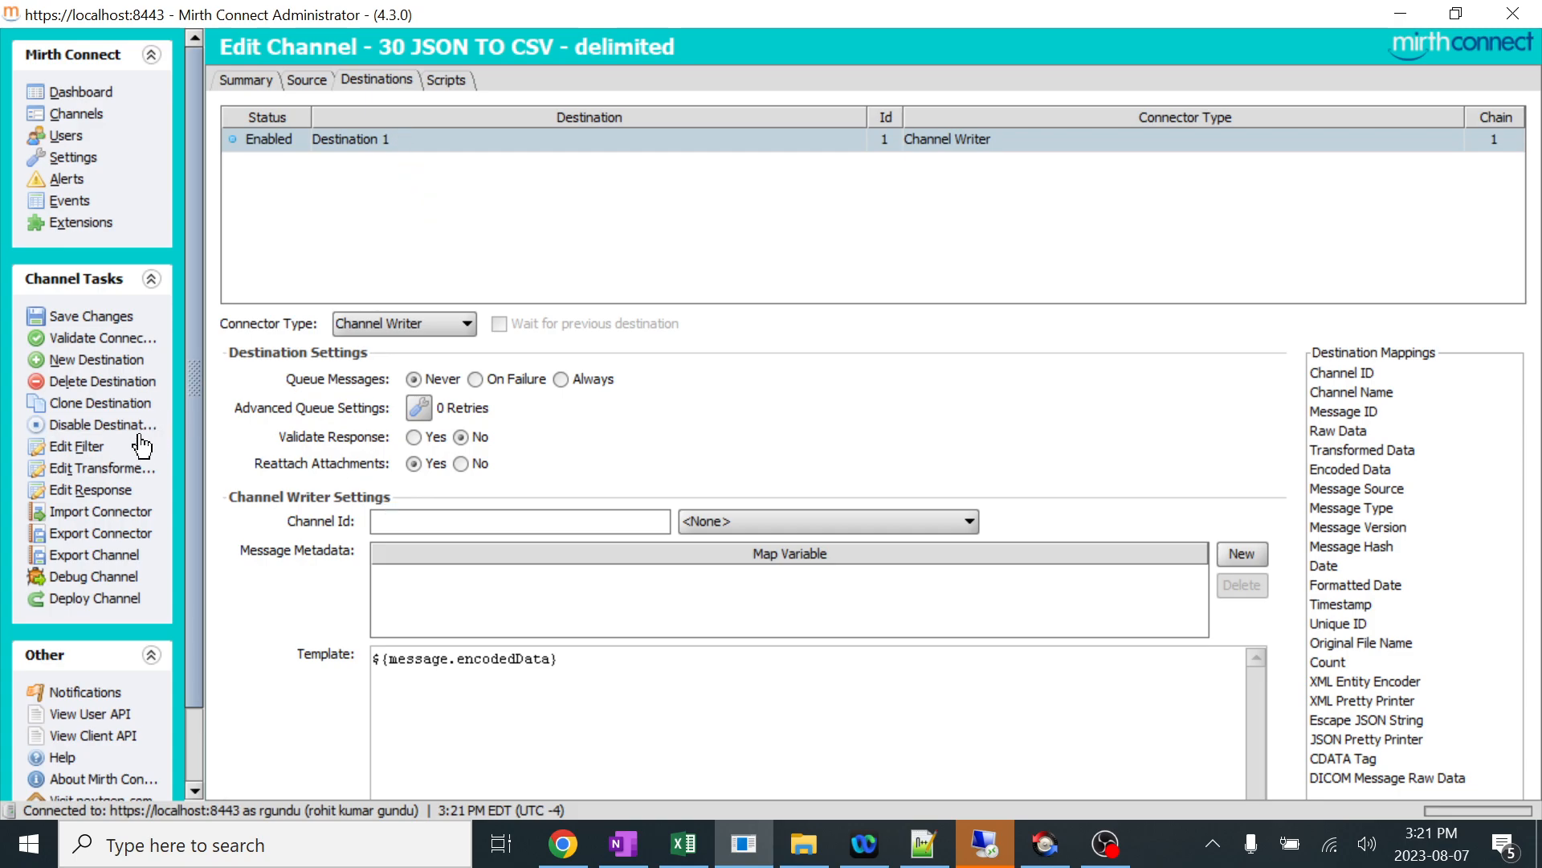
left_click(103, 468)
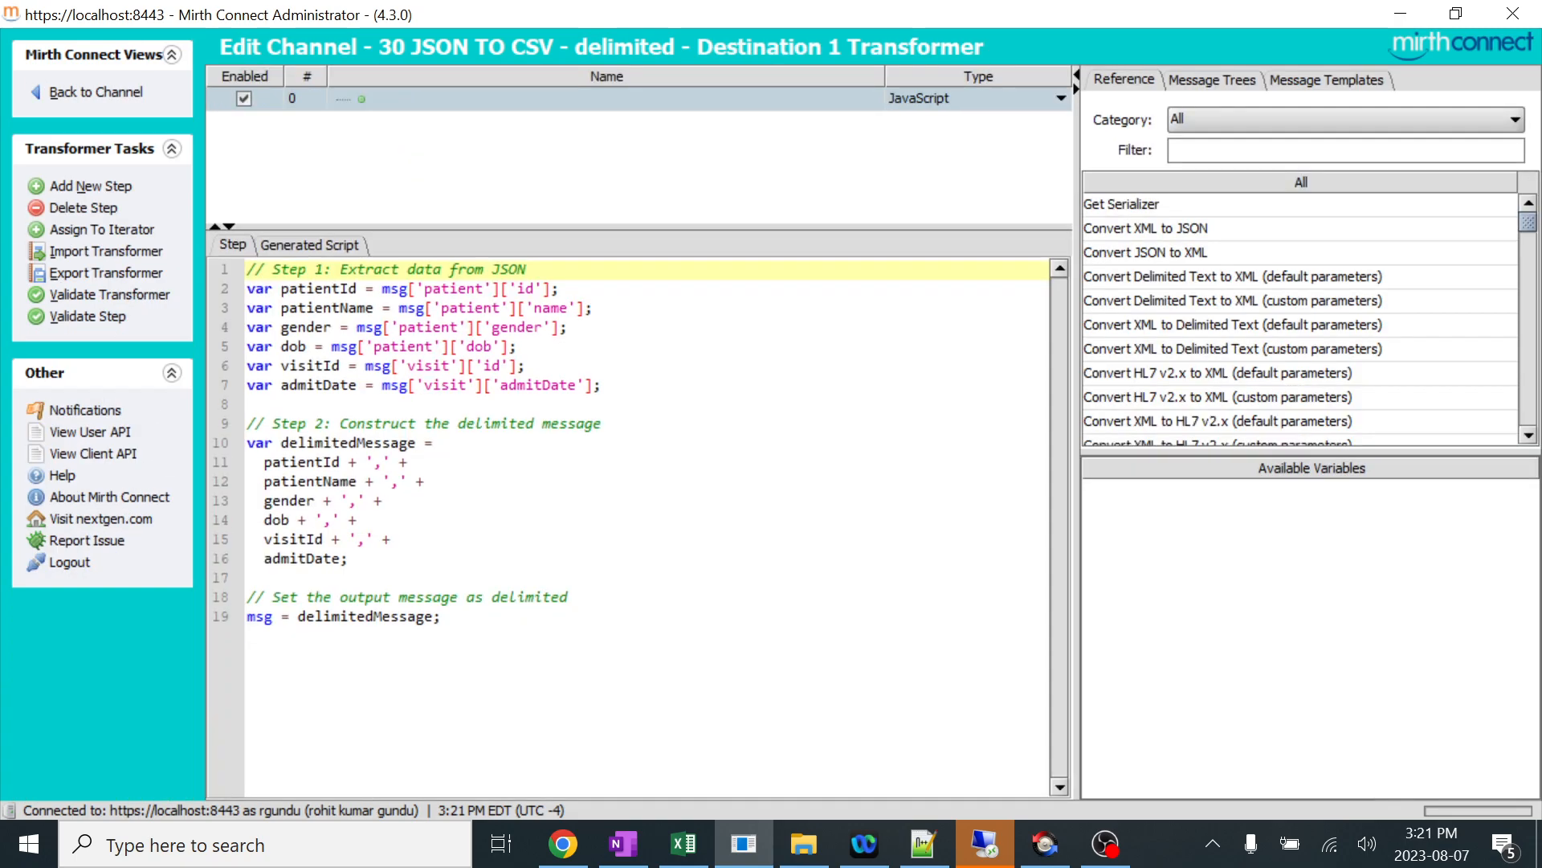
left_click(100, 90)
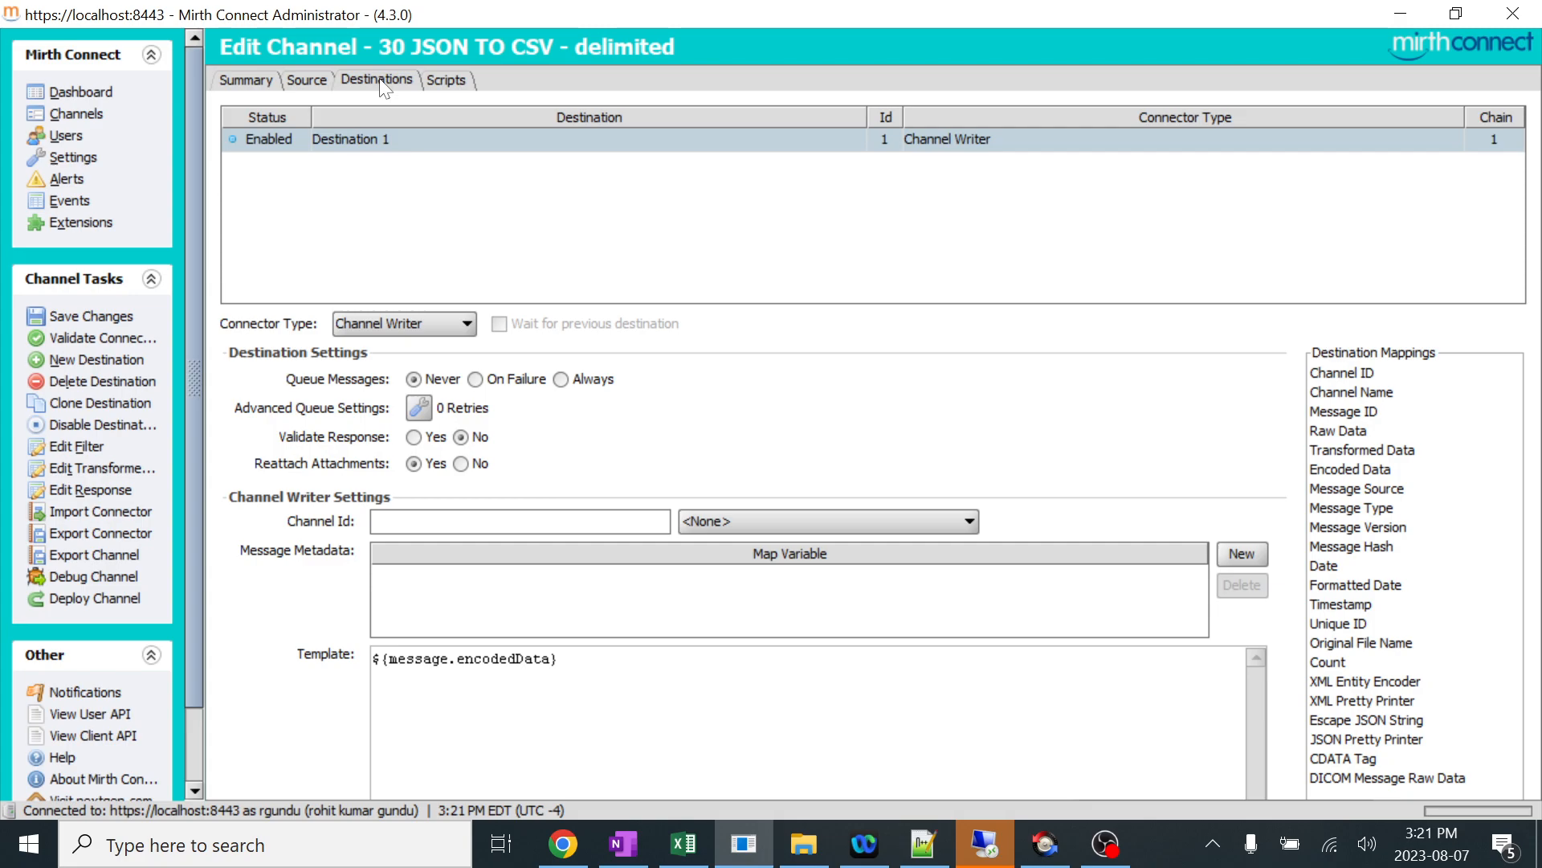
Change Destination 1's connector type to File Writer and set its directory to the Desktop\Database\Write folder path copied from File Explorer.
left_click(456, 326)
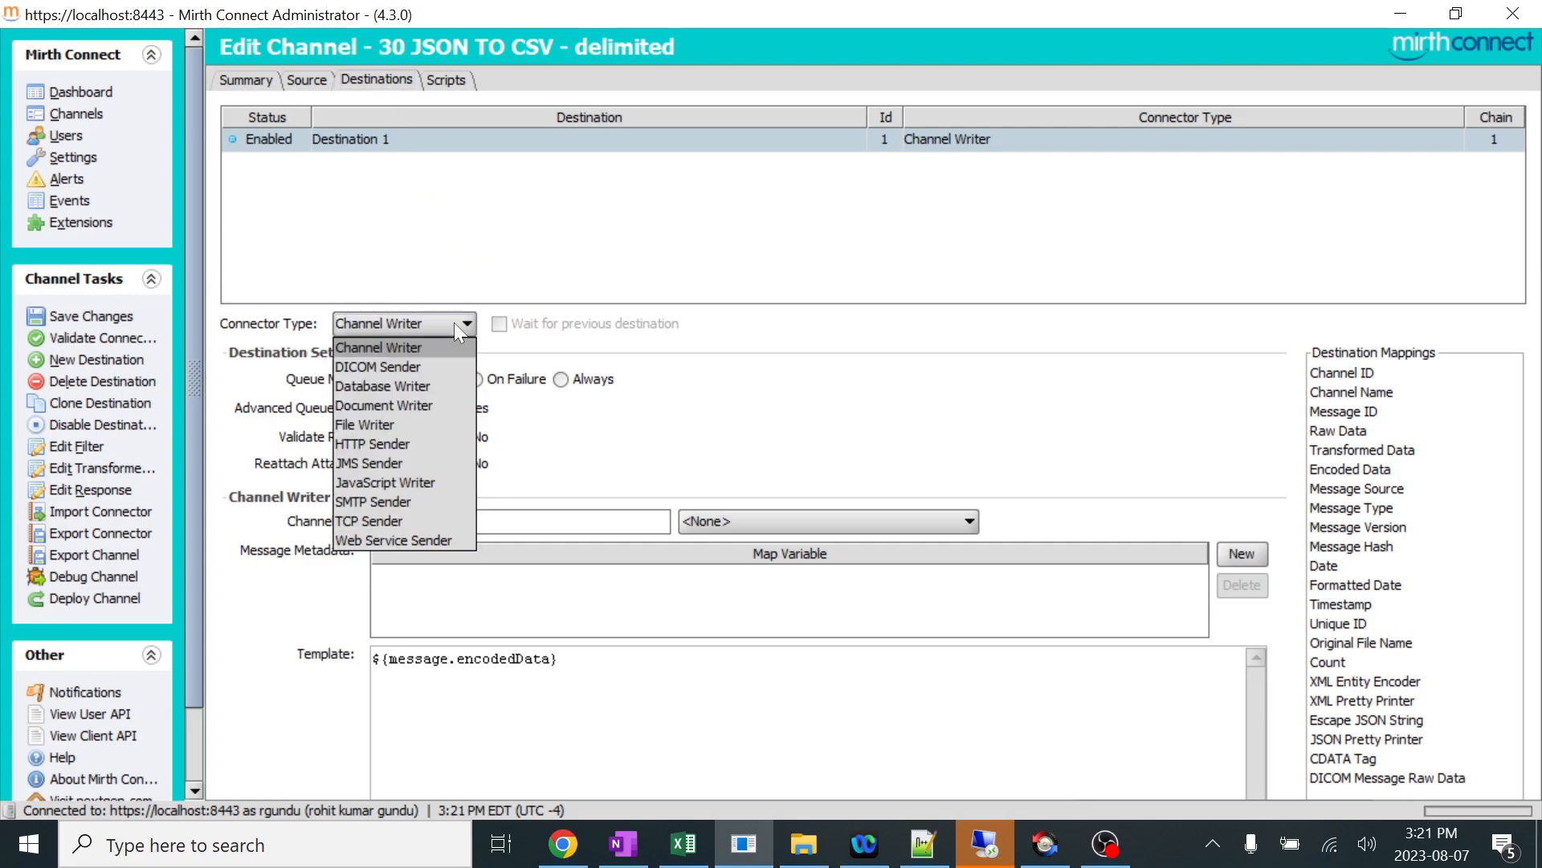
left_click(388, 422)
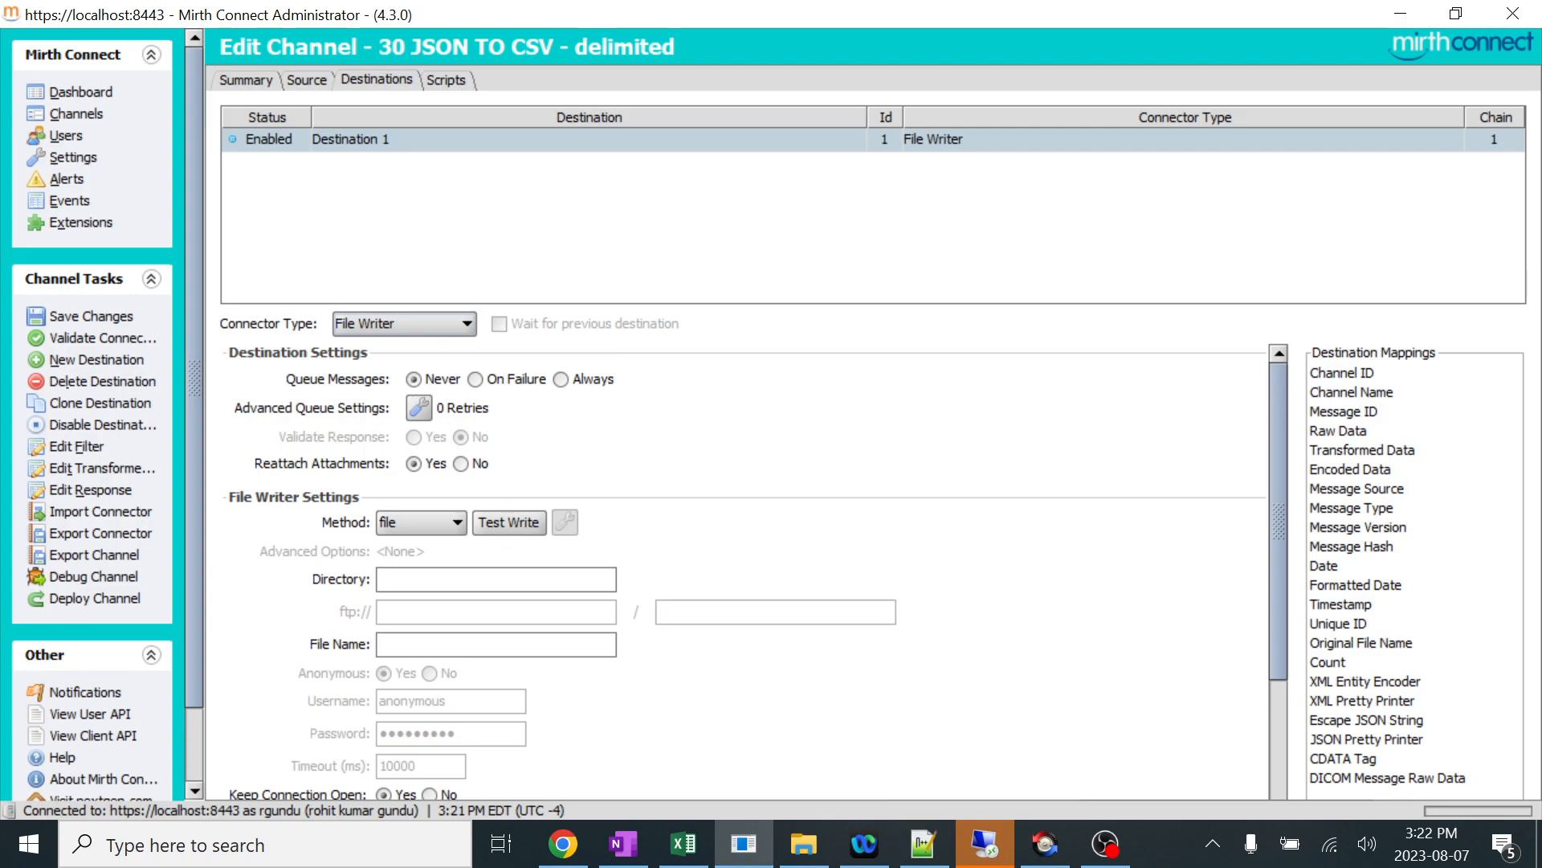
left_click(813, 855)
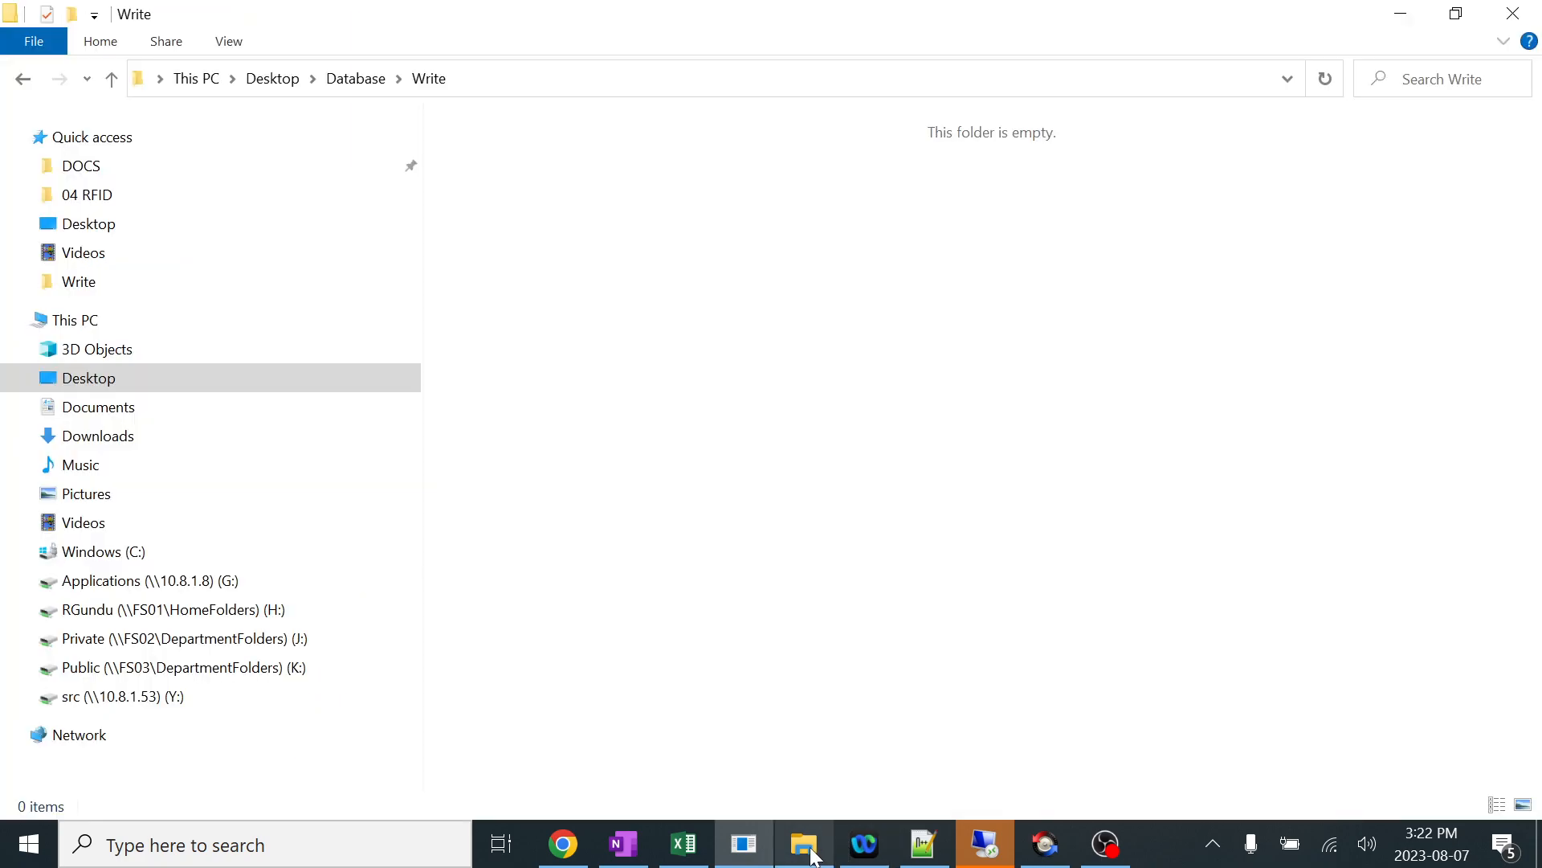
left_click(496, 83)
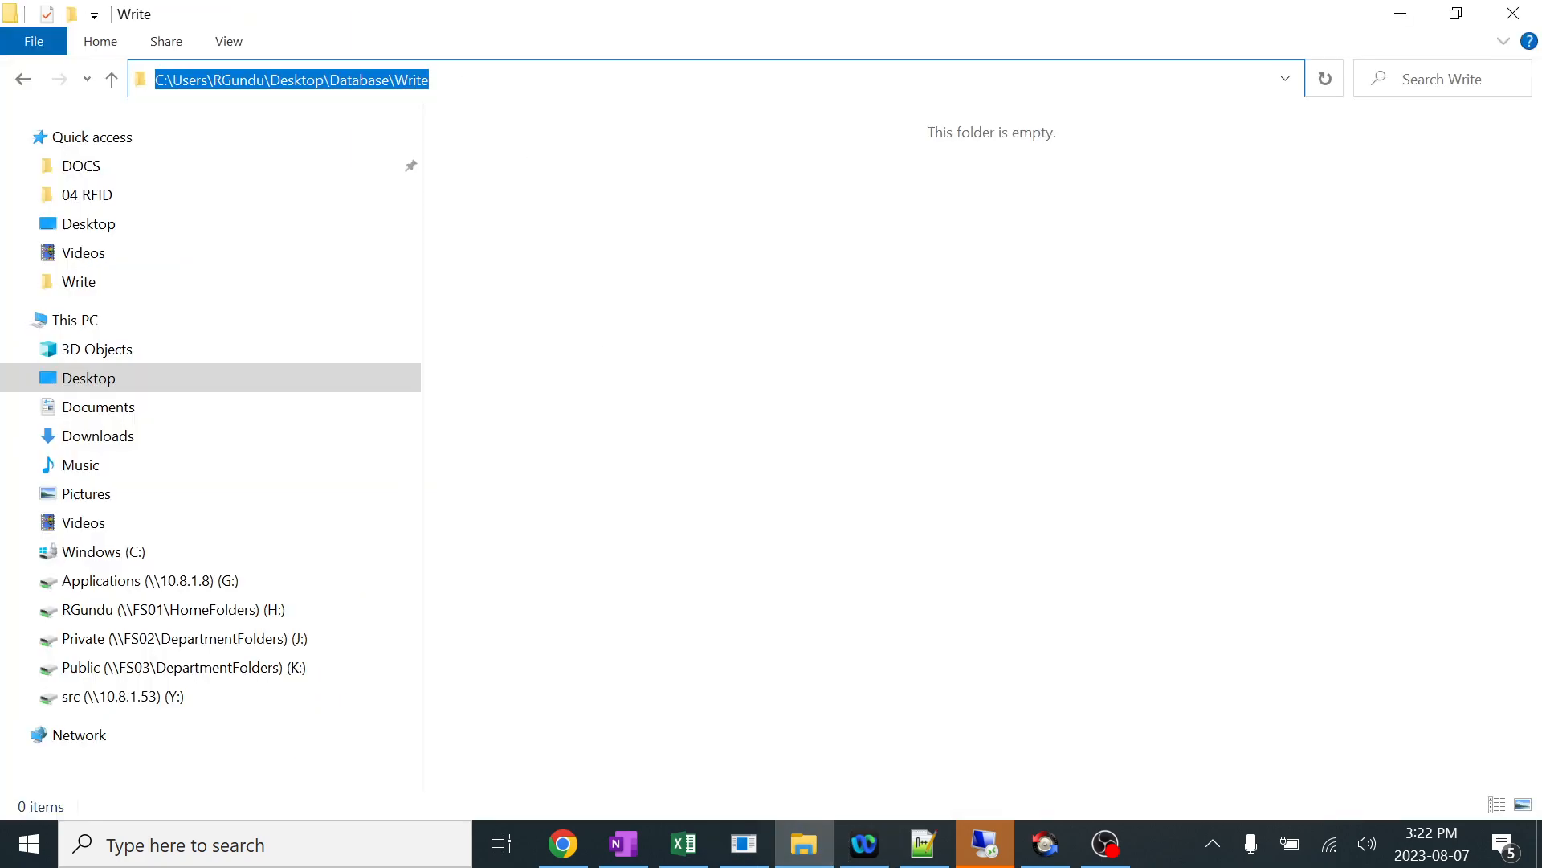
key("ctrl+c")
key("alt+Tab")
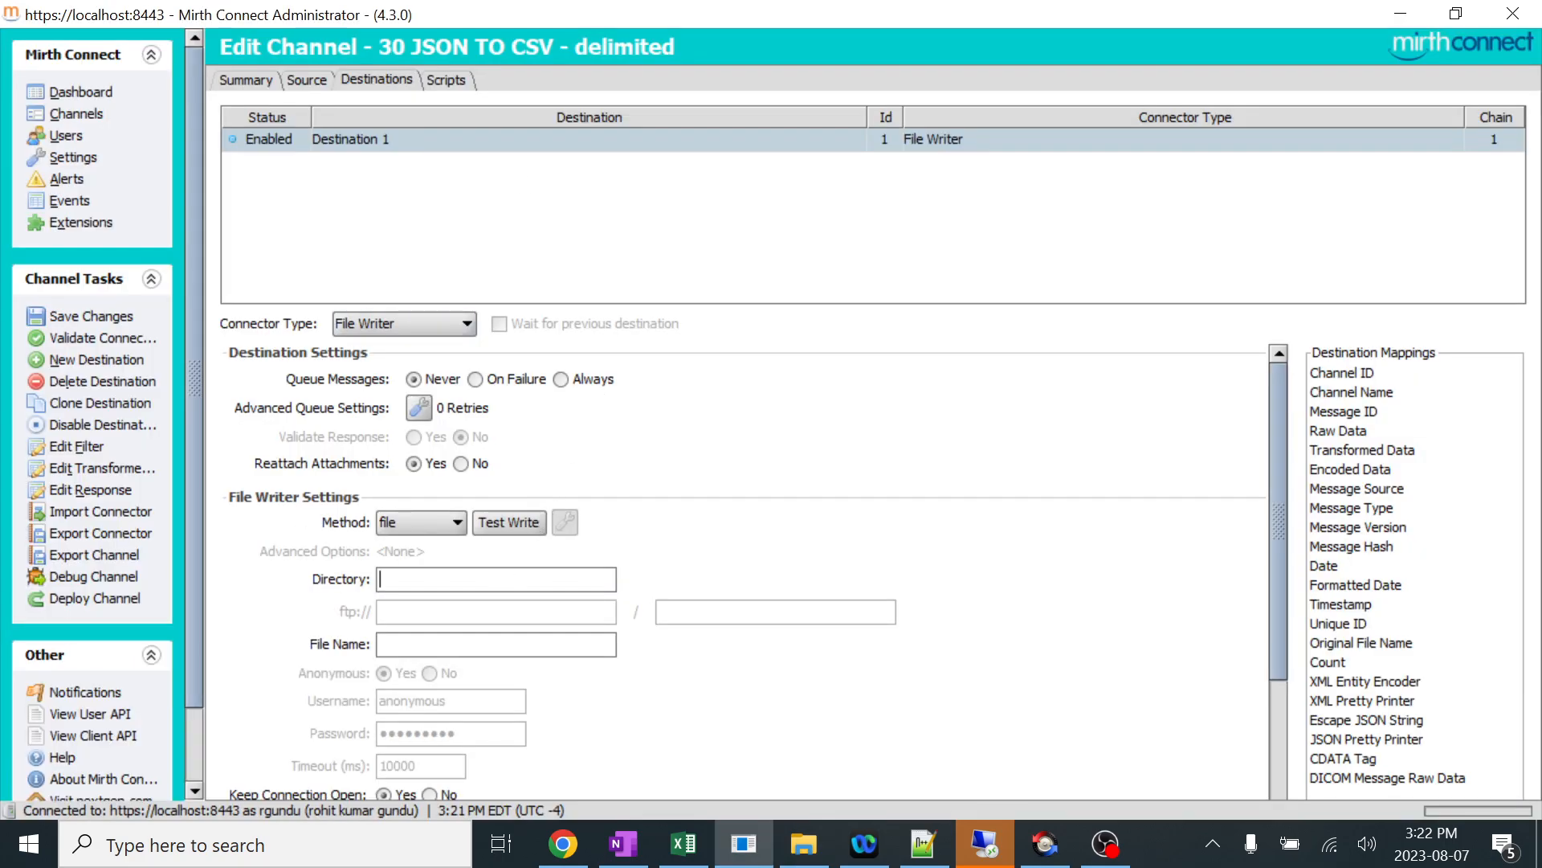
key("ctrl+v")
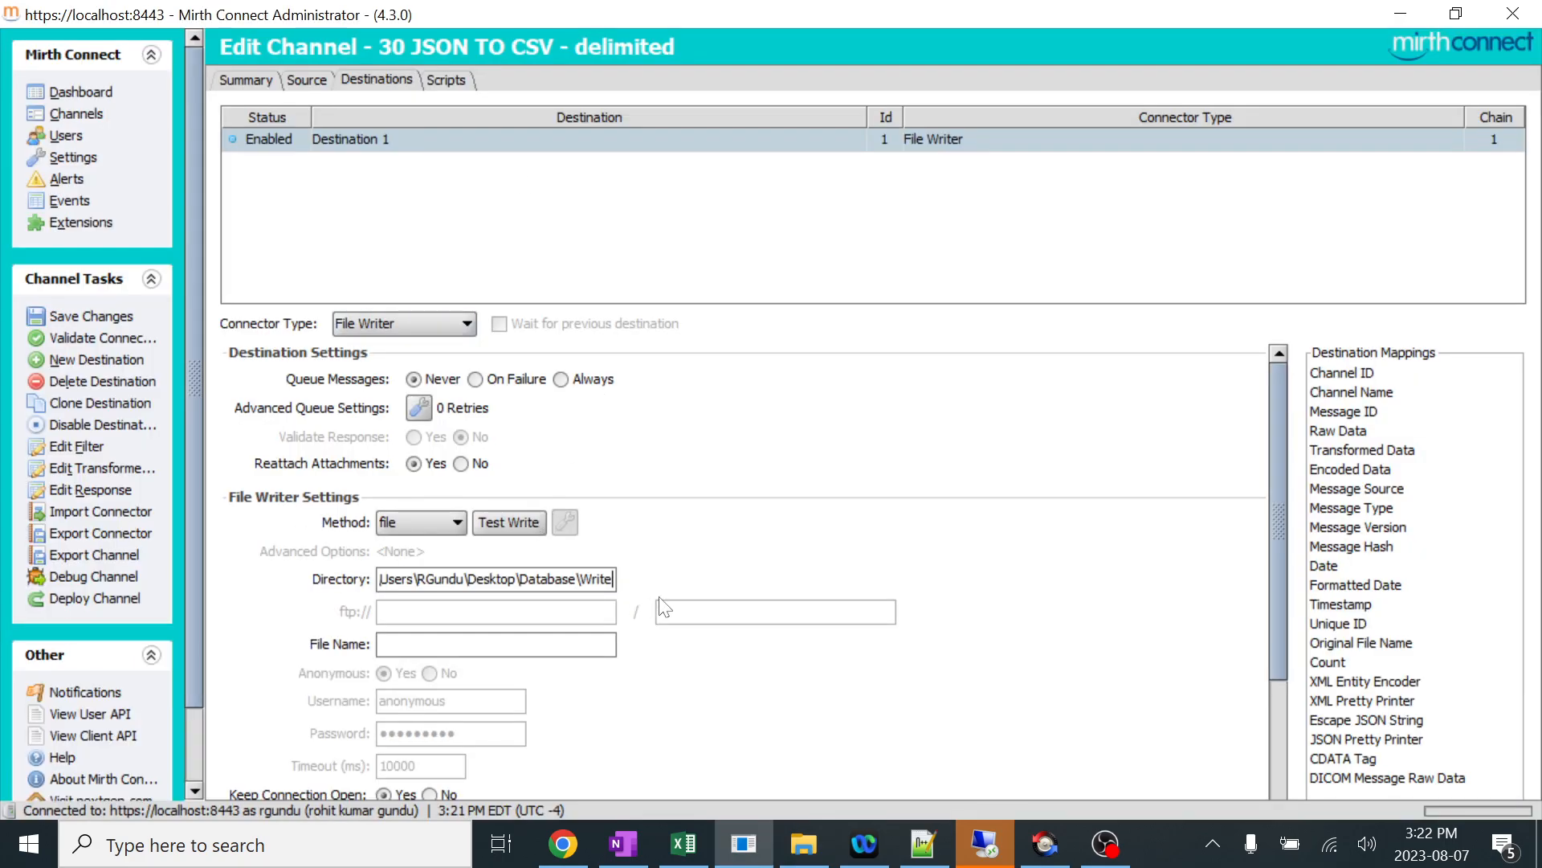
Test writing to the directory and set the File Writer's file name to ${message.channelName}.csv using the Channel Name mapping.
left_click(516, 522)
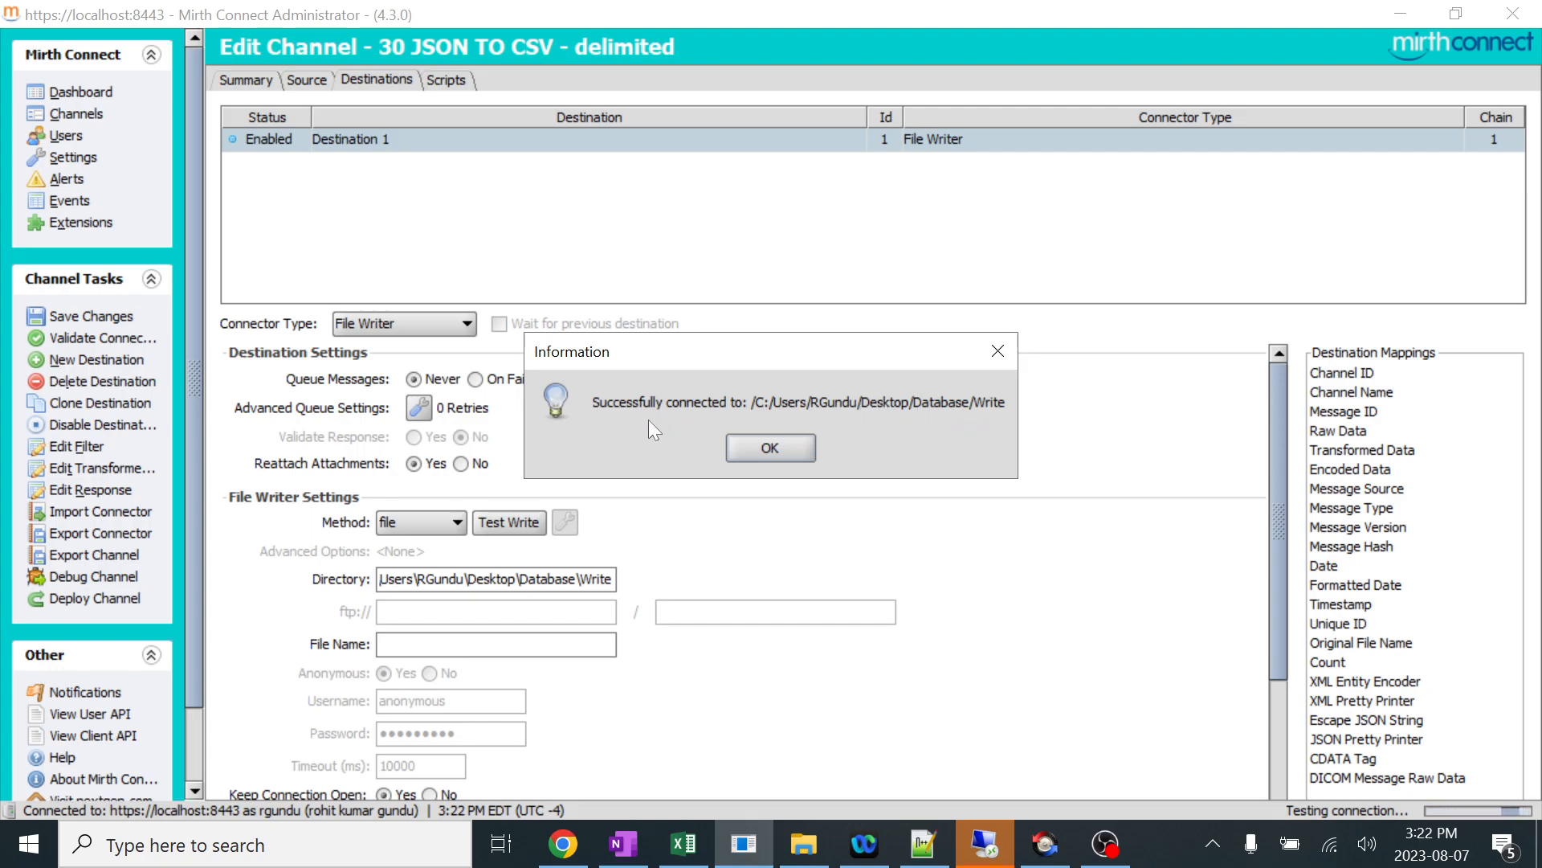
left_click(784, 440)
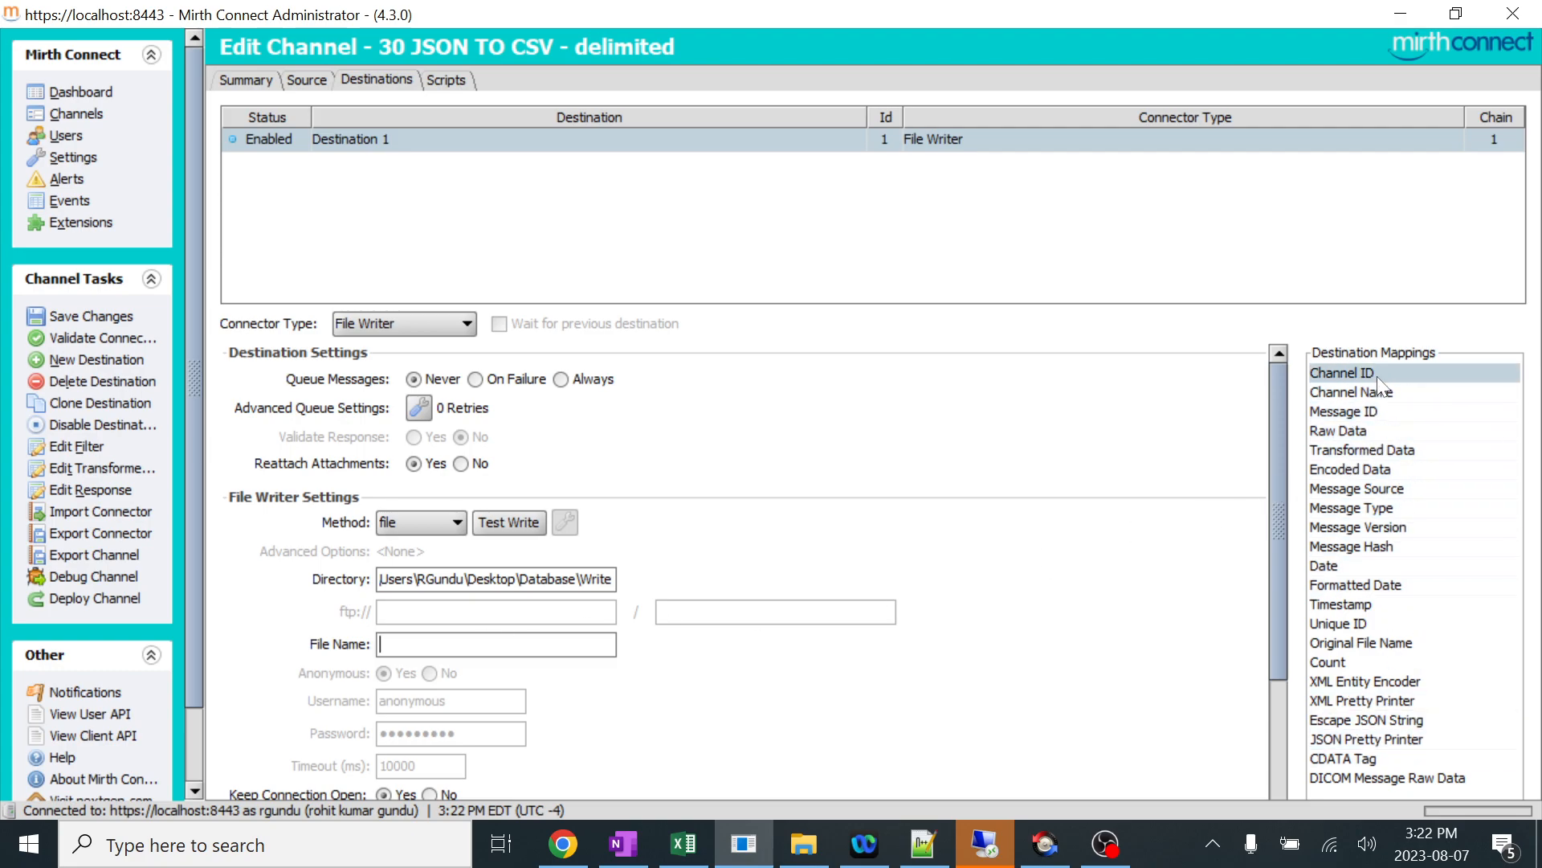
left_click(1362, 392)
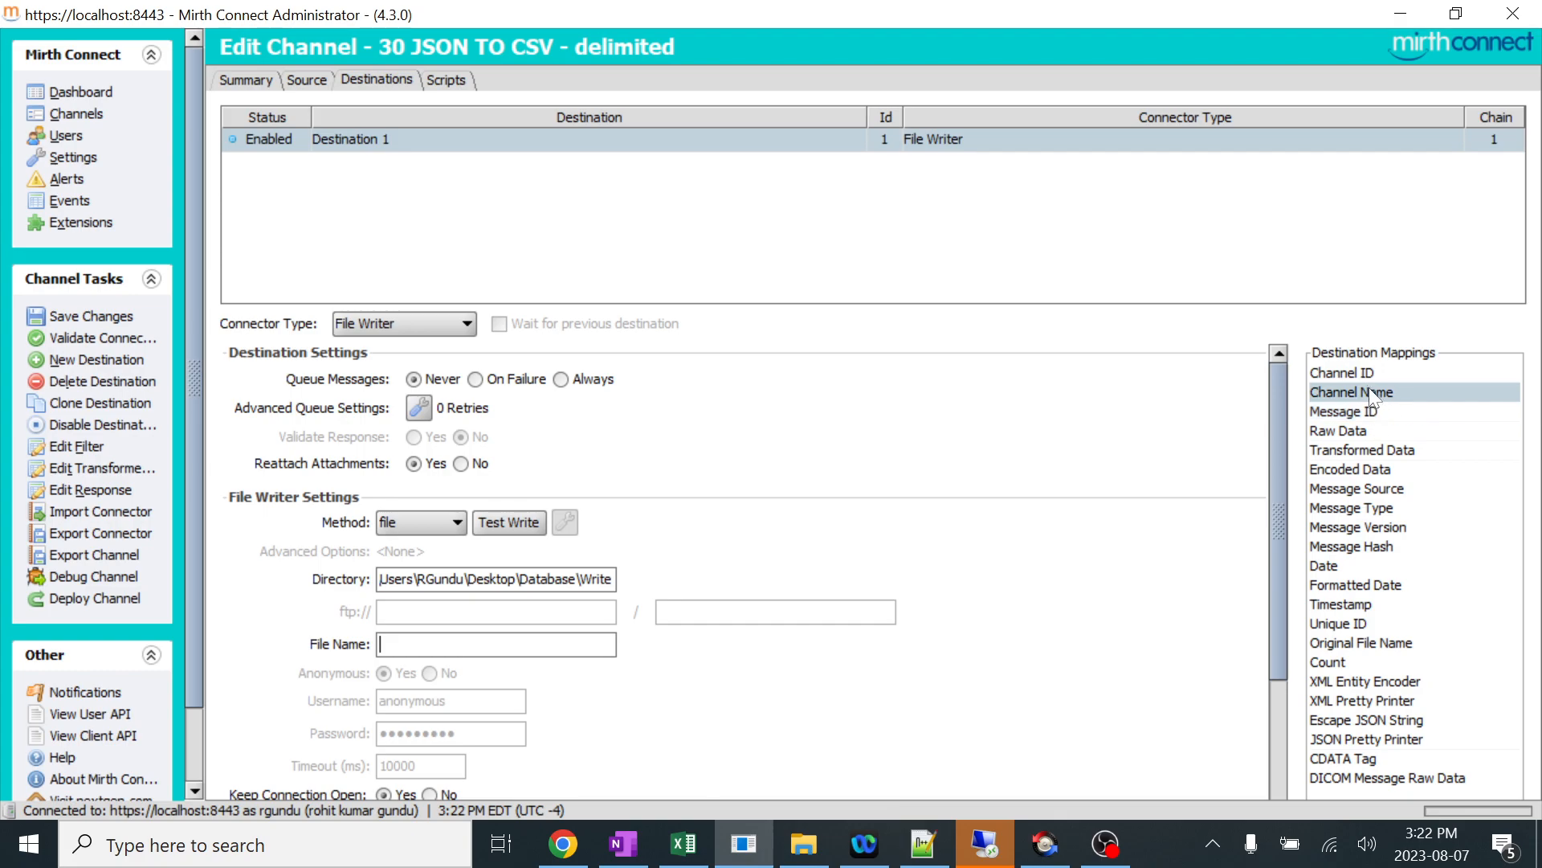
left_click_drag(1364, 393, 474, 647)
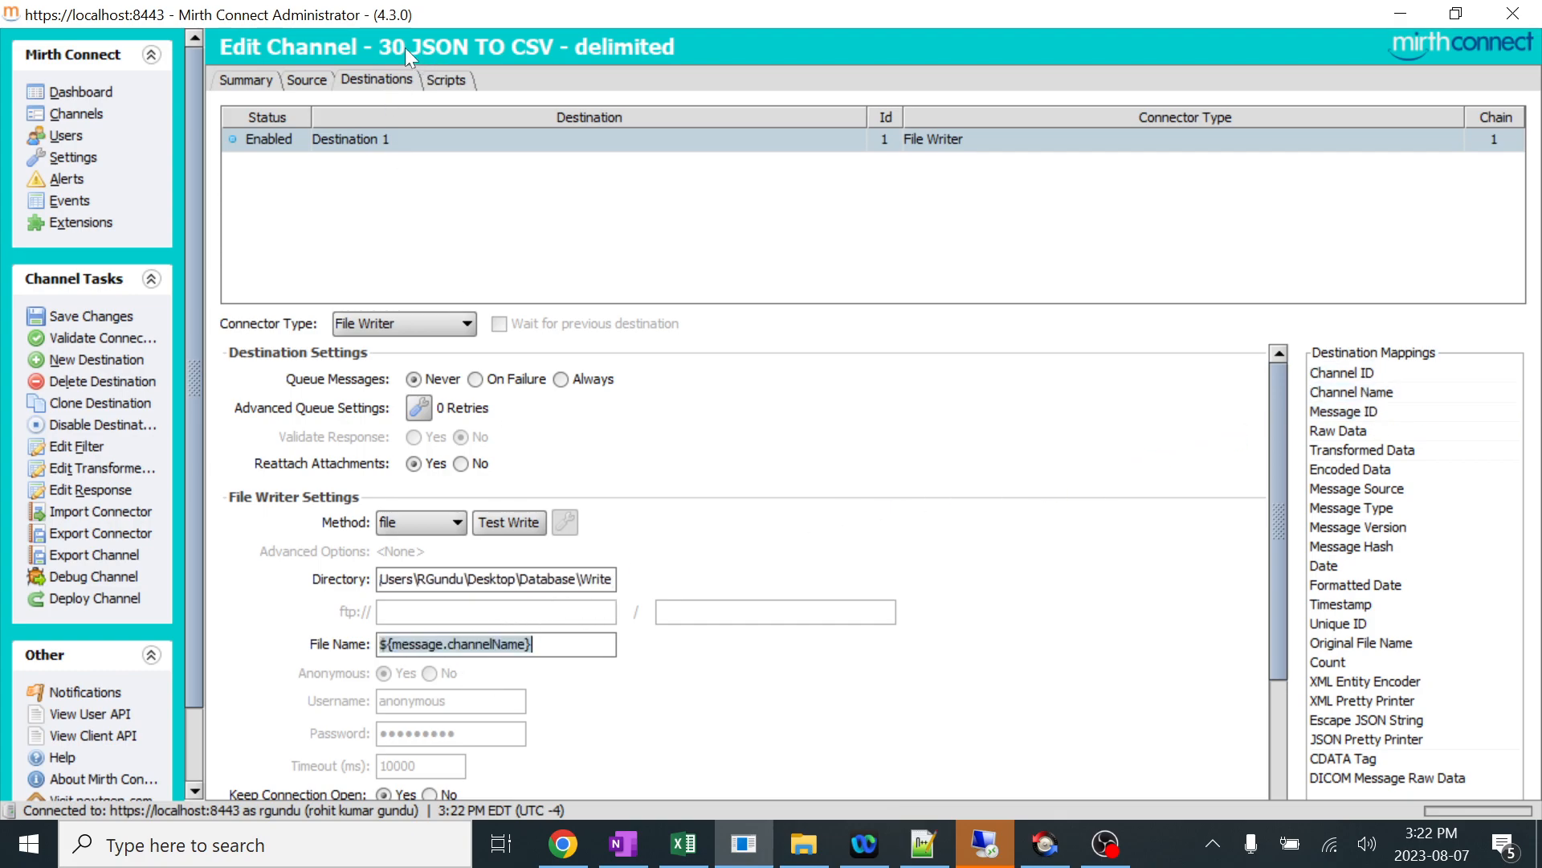
left_click(567, 646)
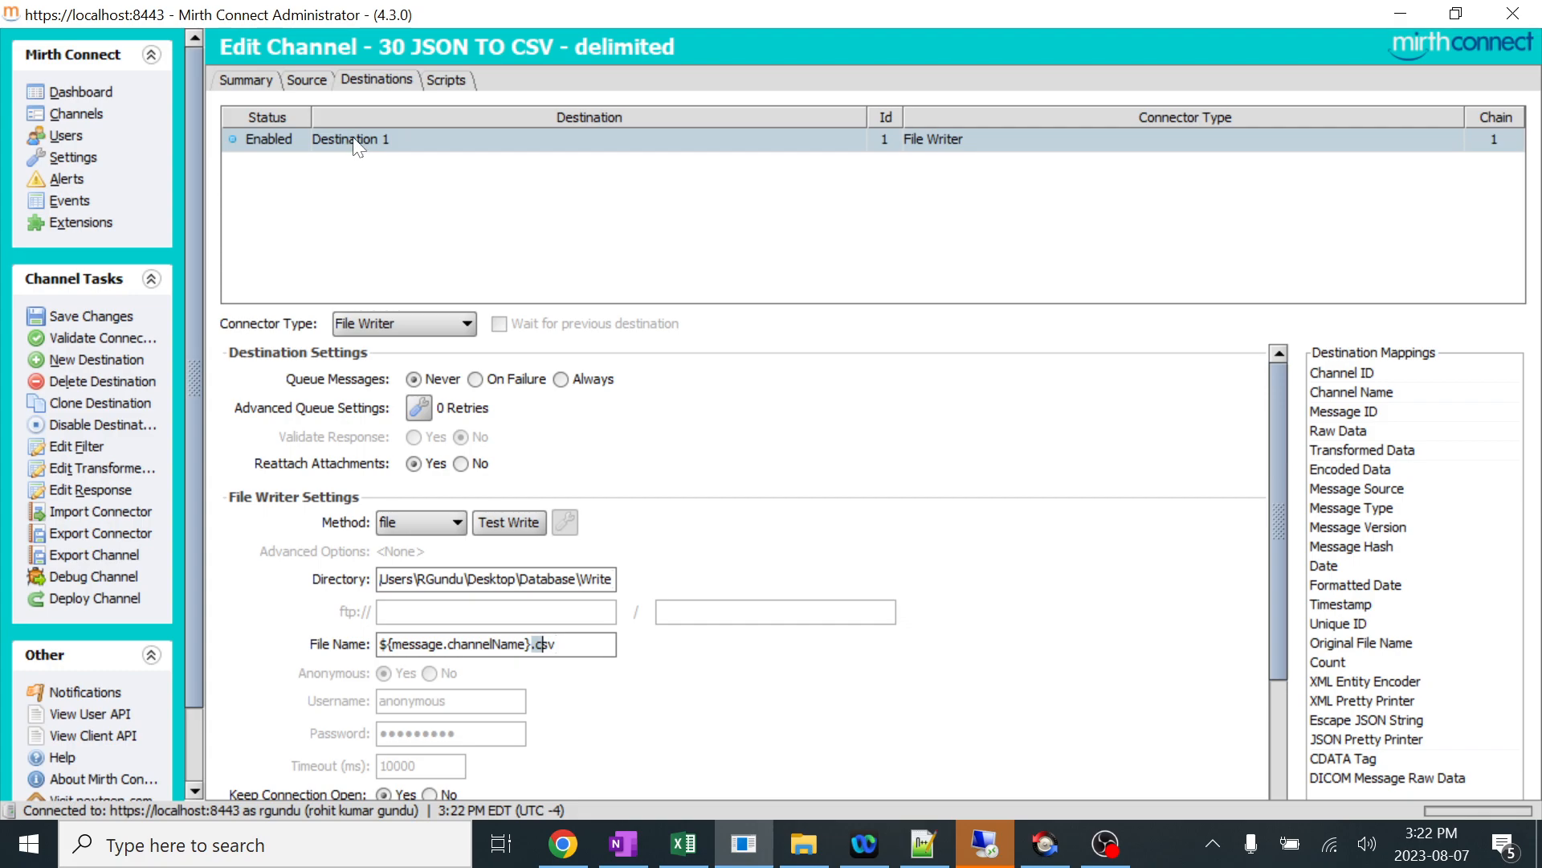
left_click(569, 644)
Fill the File Writer's template with the Encoded Data mapping, ${message.encodedData}.
scroll(582, 633, "down", 2)
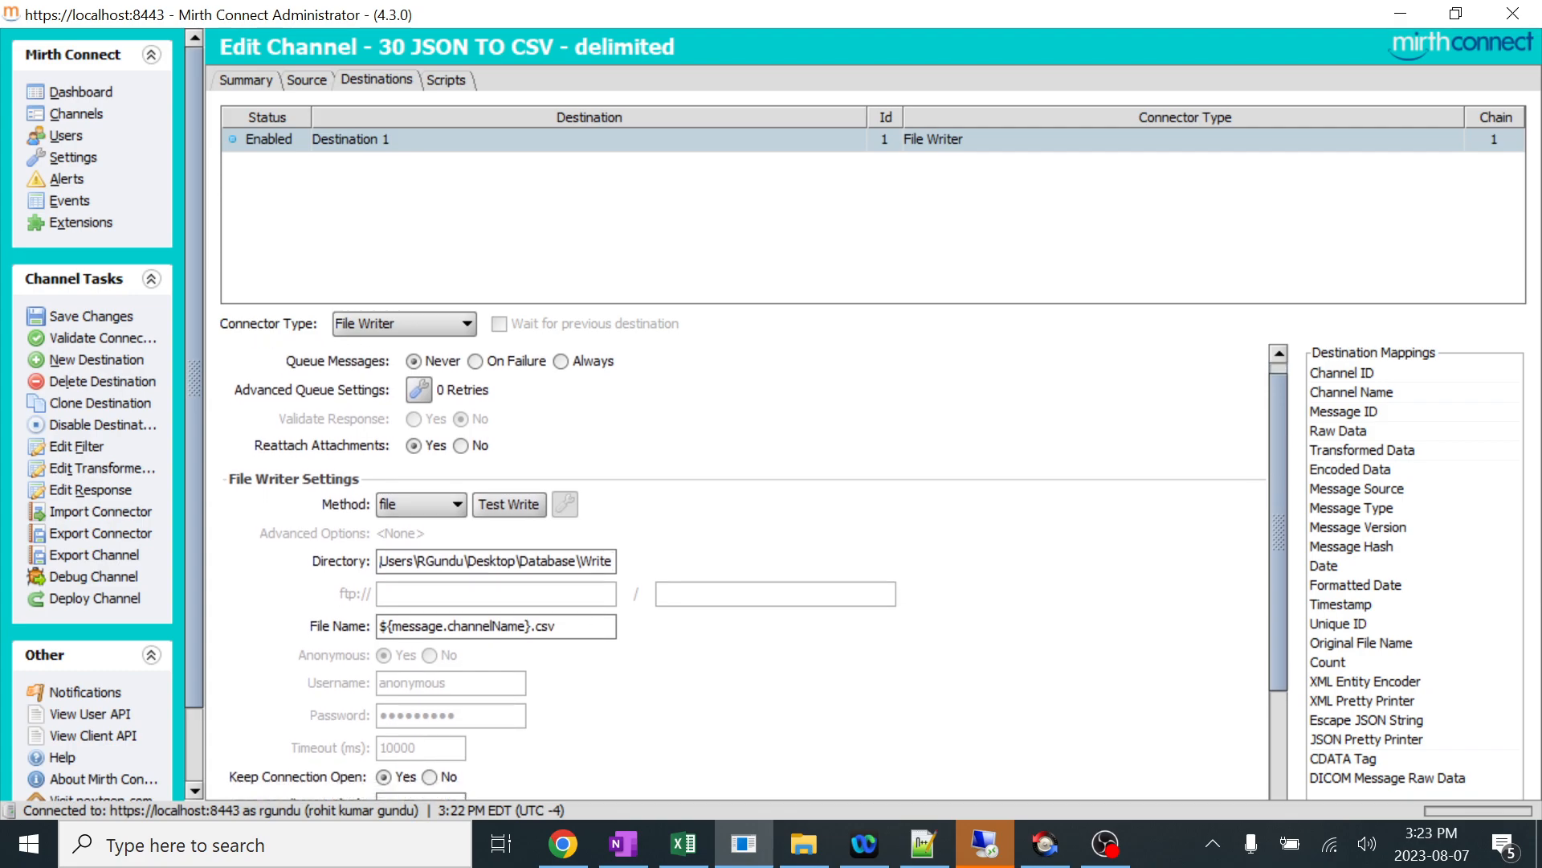
left_click_drag(1273, 416, 1286, 586)
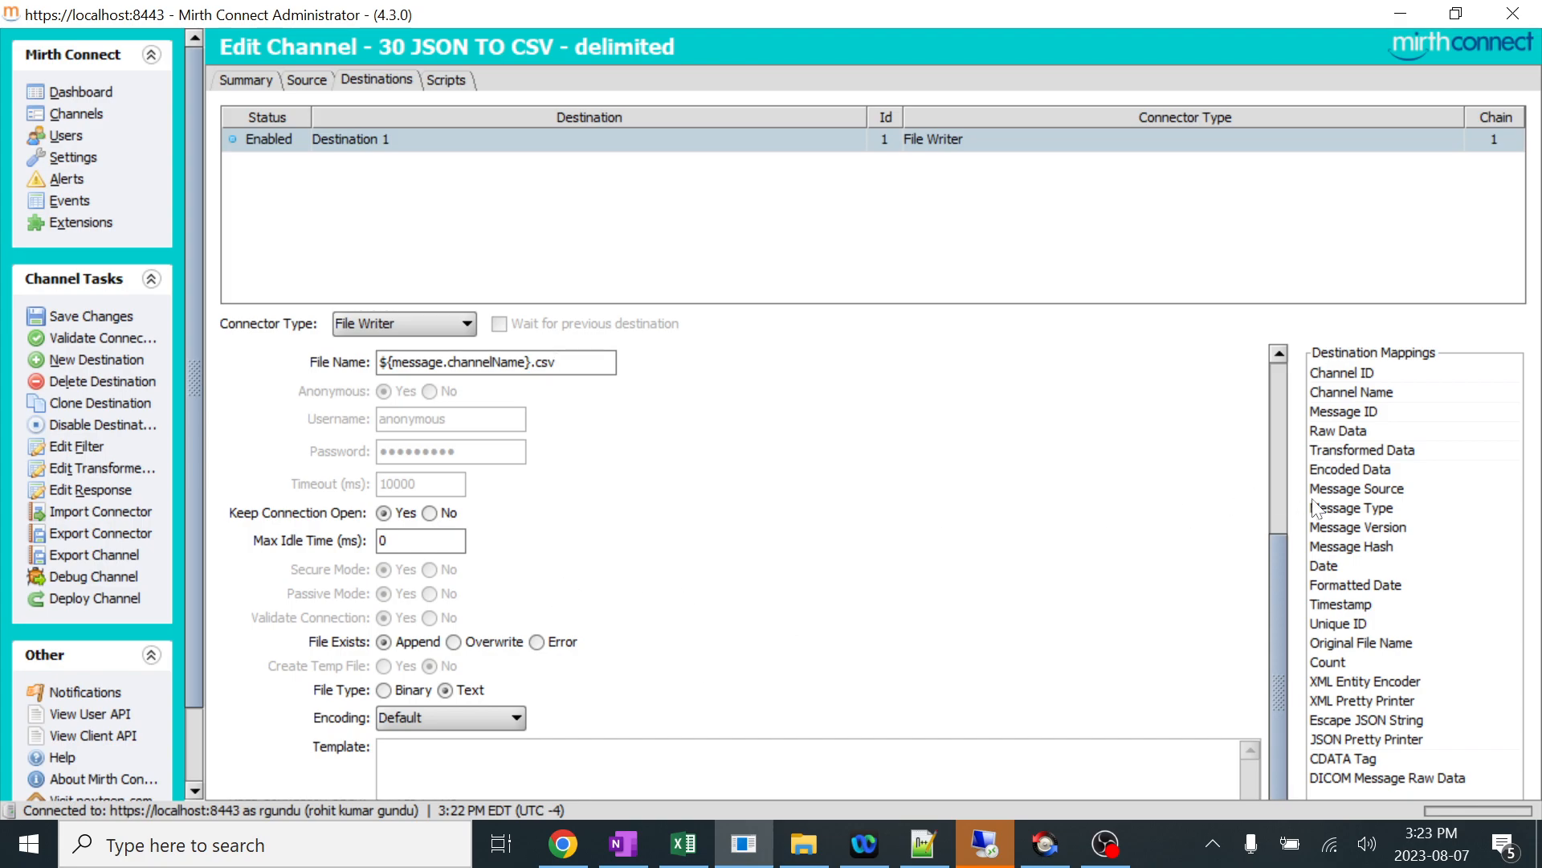
left_click_drag(1363, 467, 739, 762)
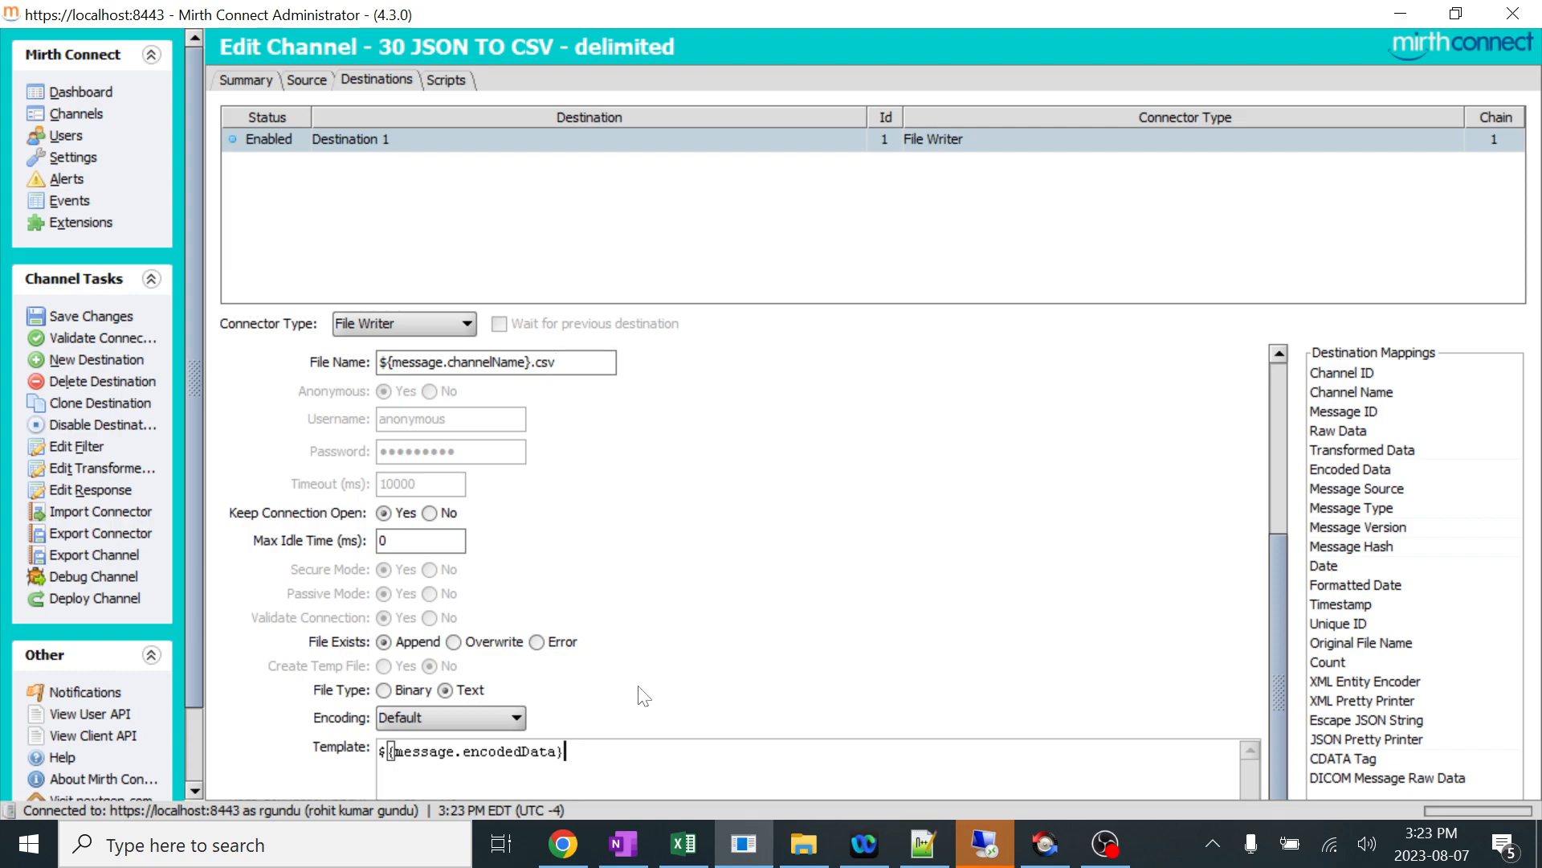
Save the channel changes and deploy the 30 JSON TO CSV - delimited channel.
scroll(804, 393, "up", 2)
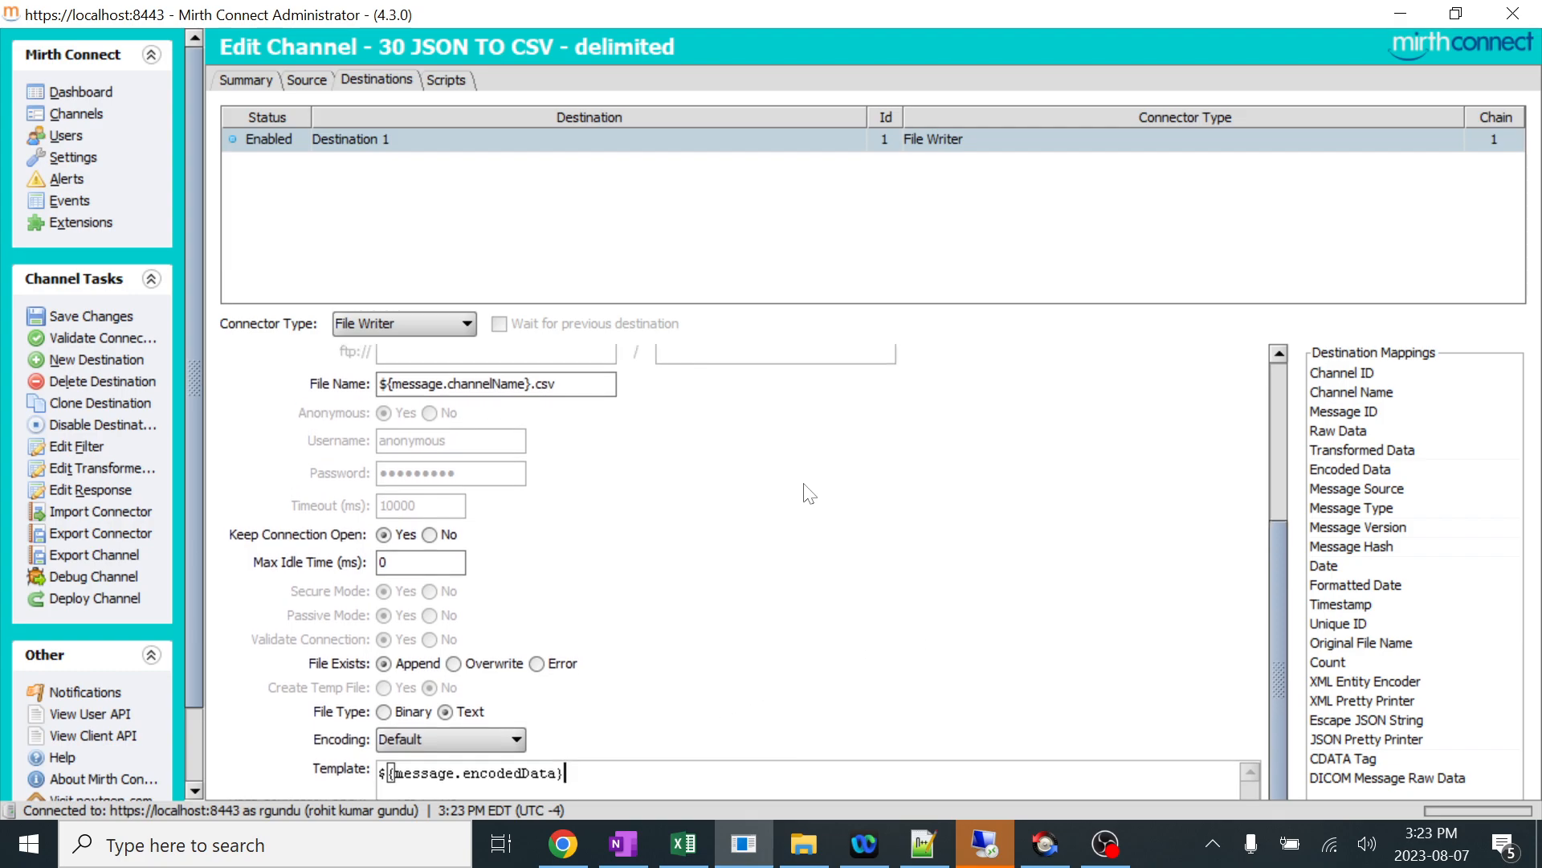
scroll(809, 450, "up", 4)
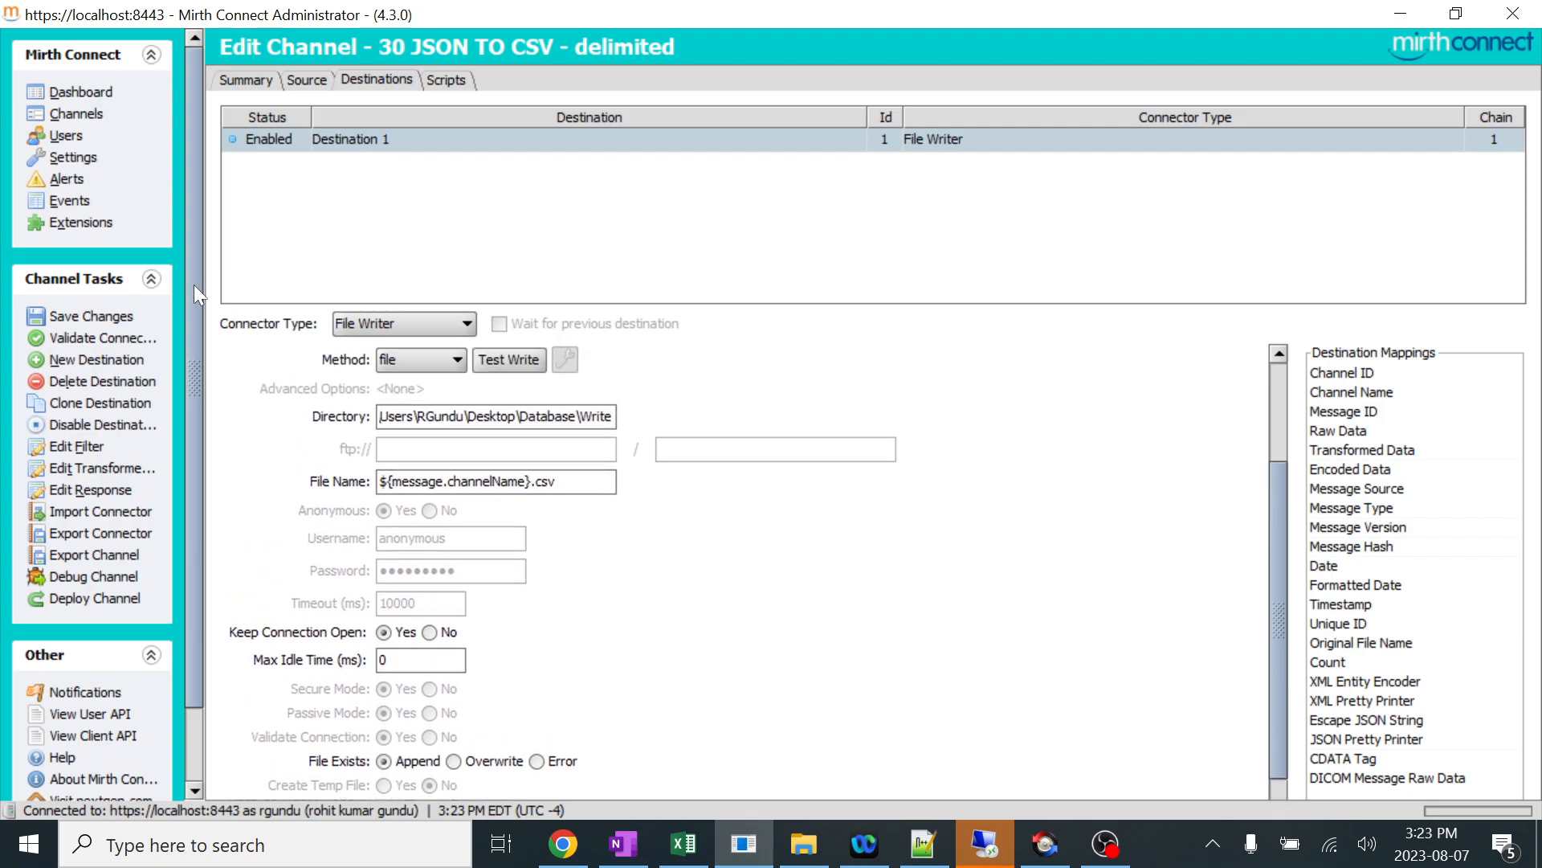
left_click(118, 320)
left_click(114, 591)
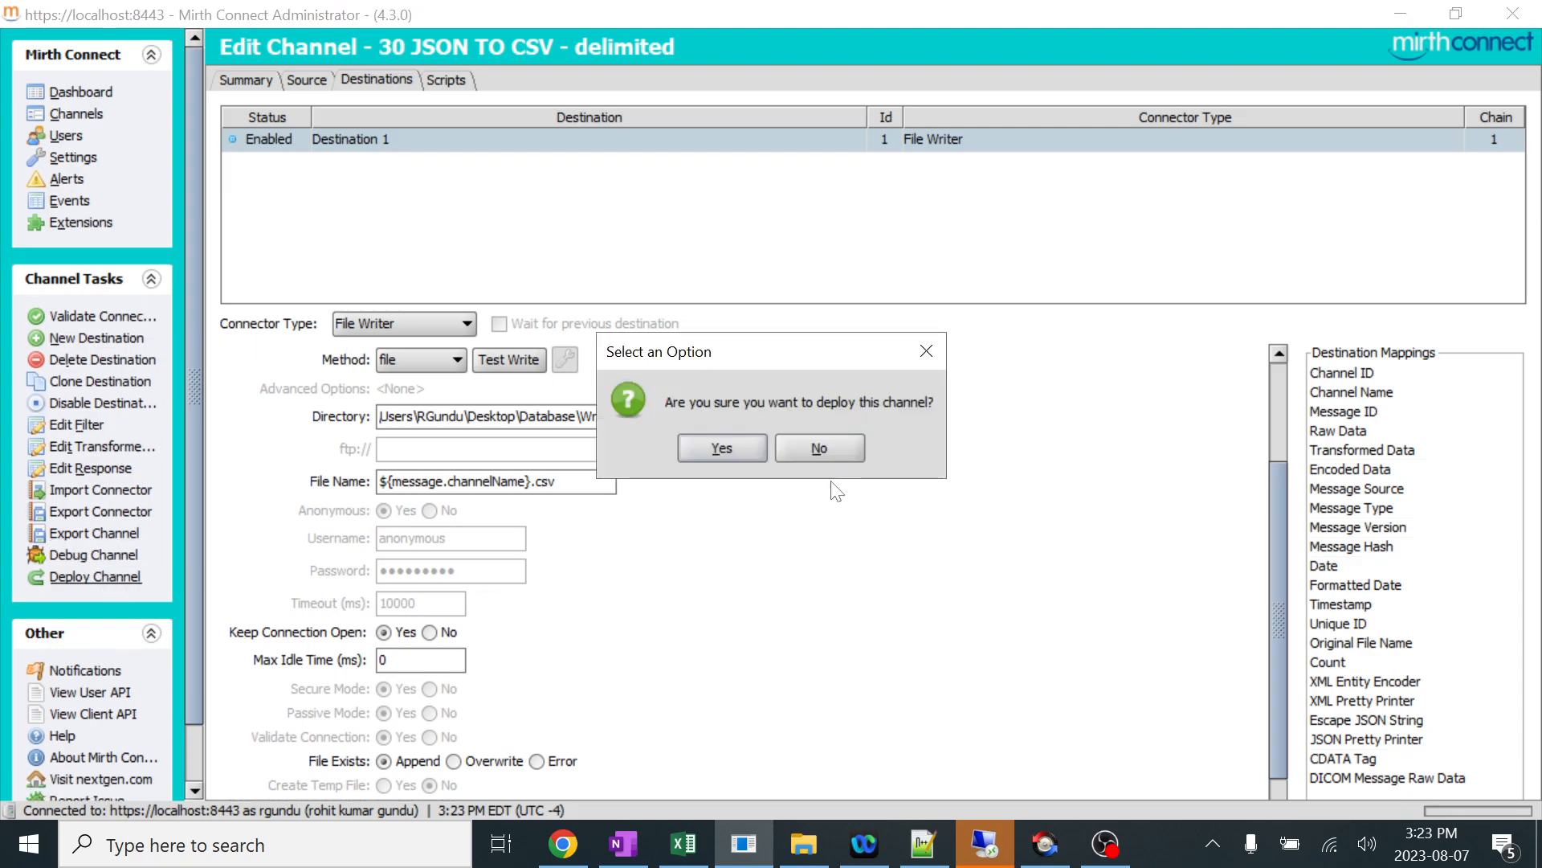
left_click(824, 445)
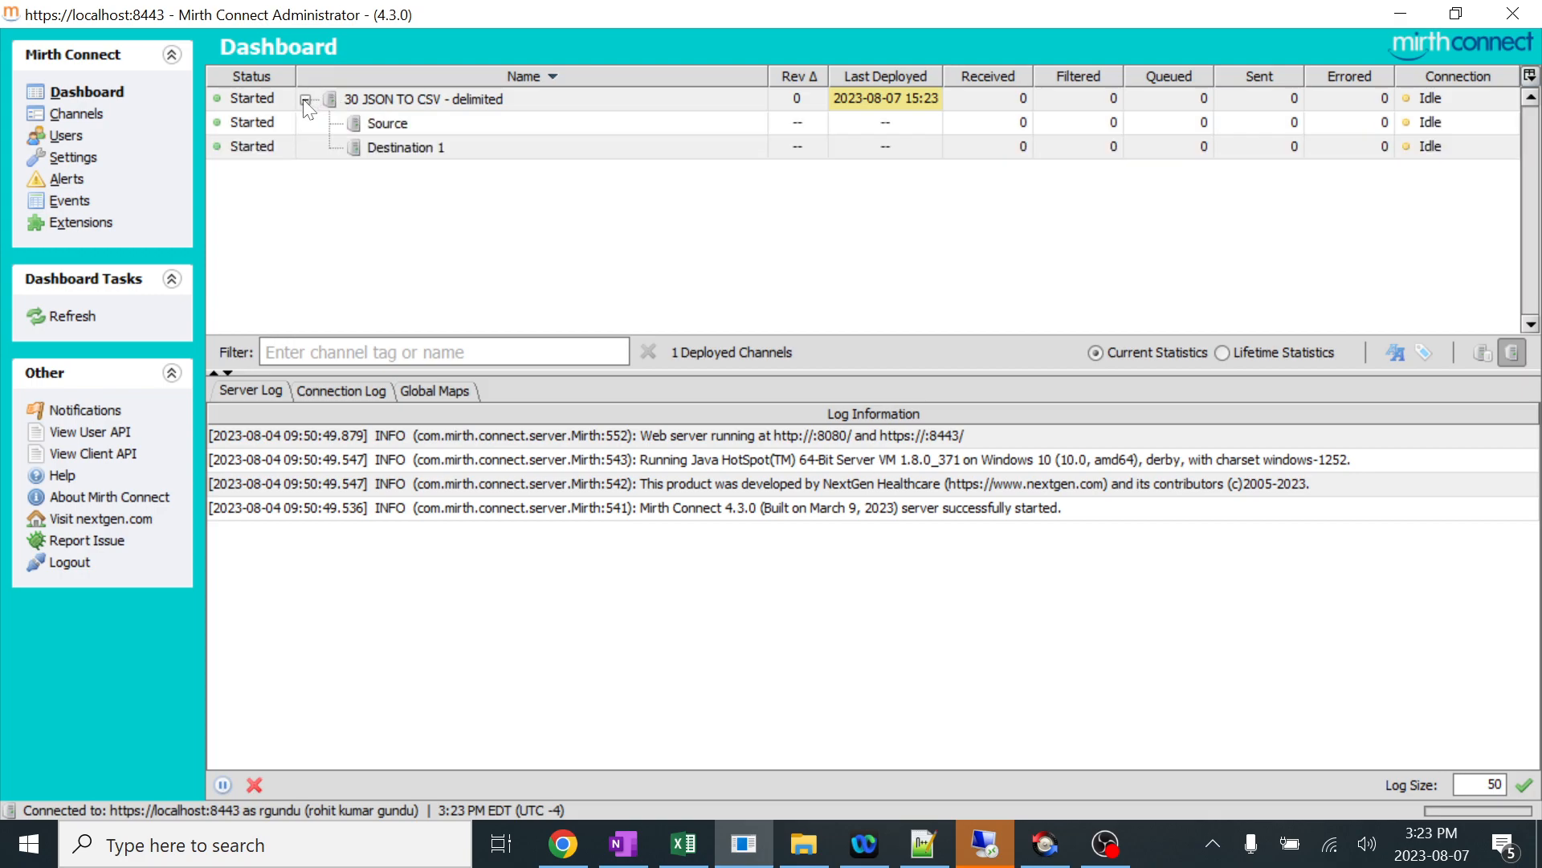
Check Destination 1's dashboard statistics and the contents of the Write folder in File Explorer, and return to the dashboard.
left_click(1340, 153)
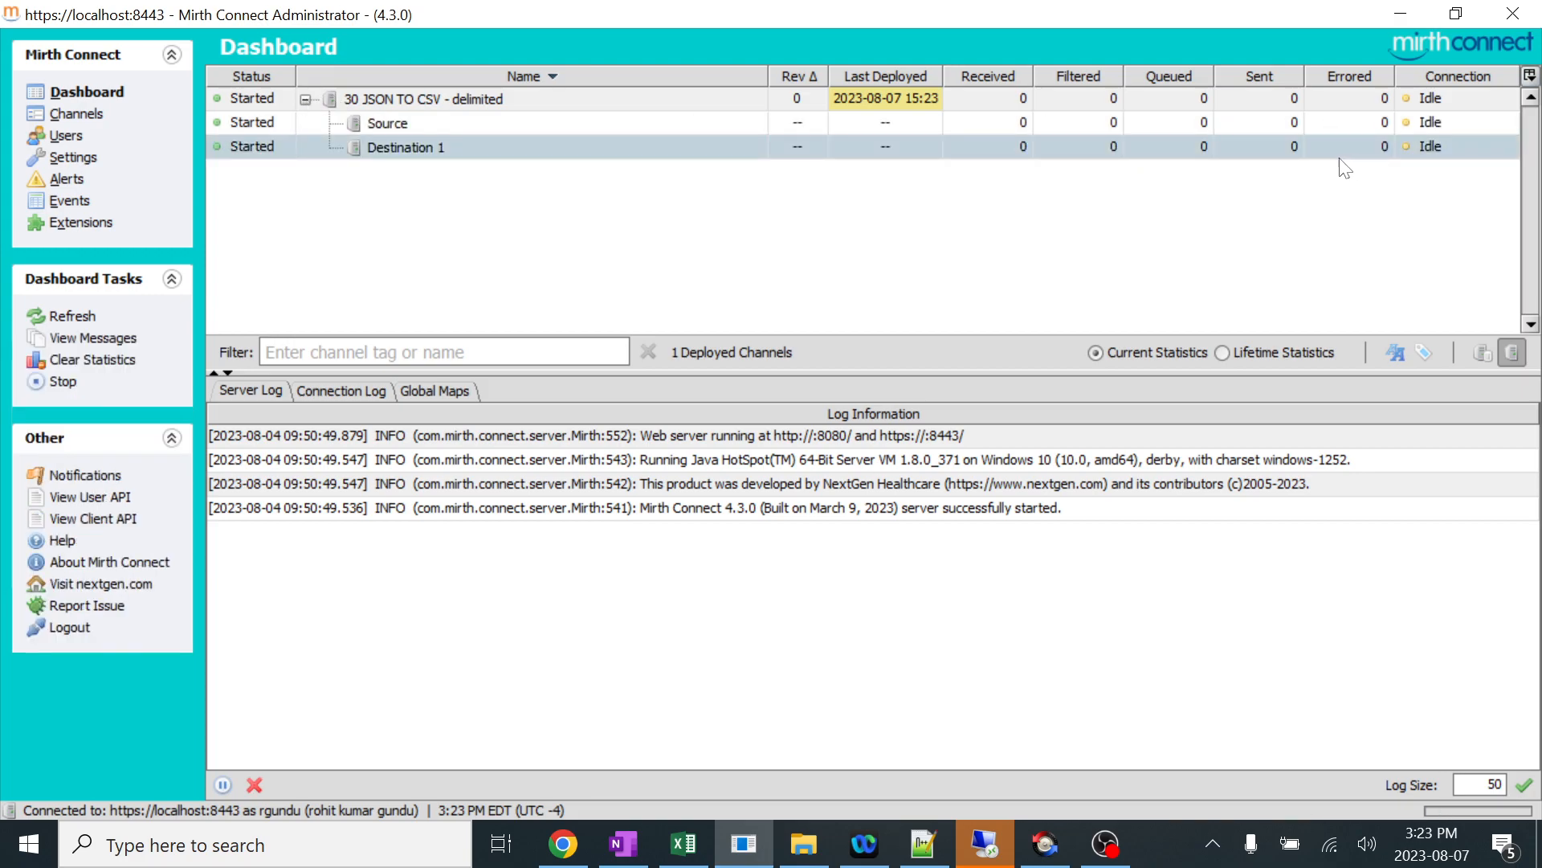
key("alt+Tab")
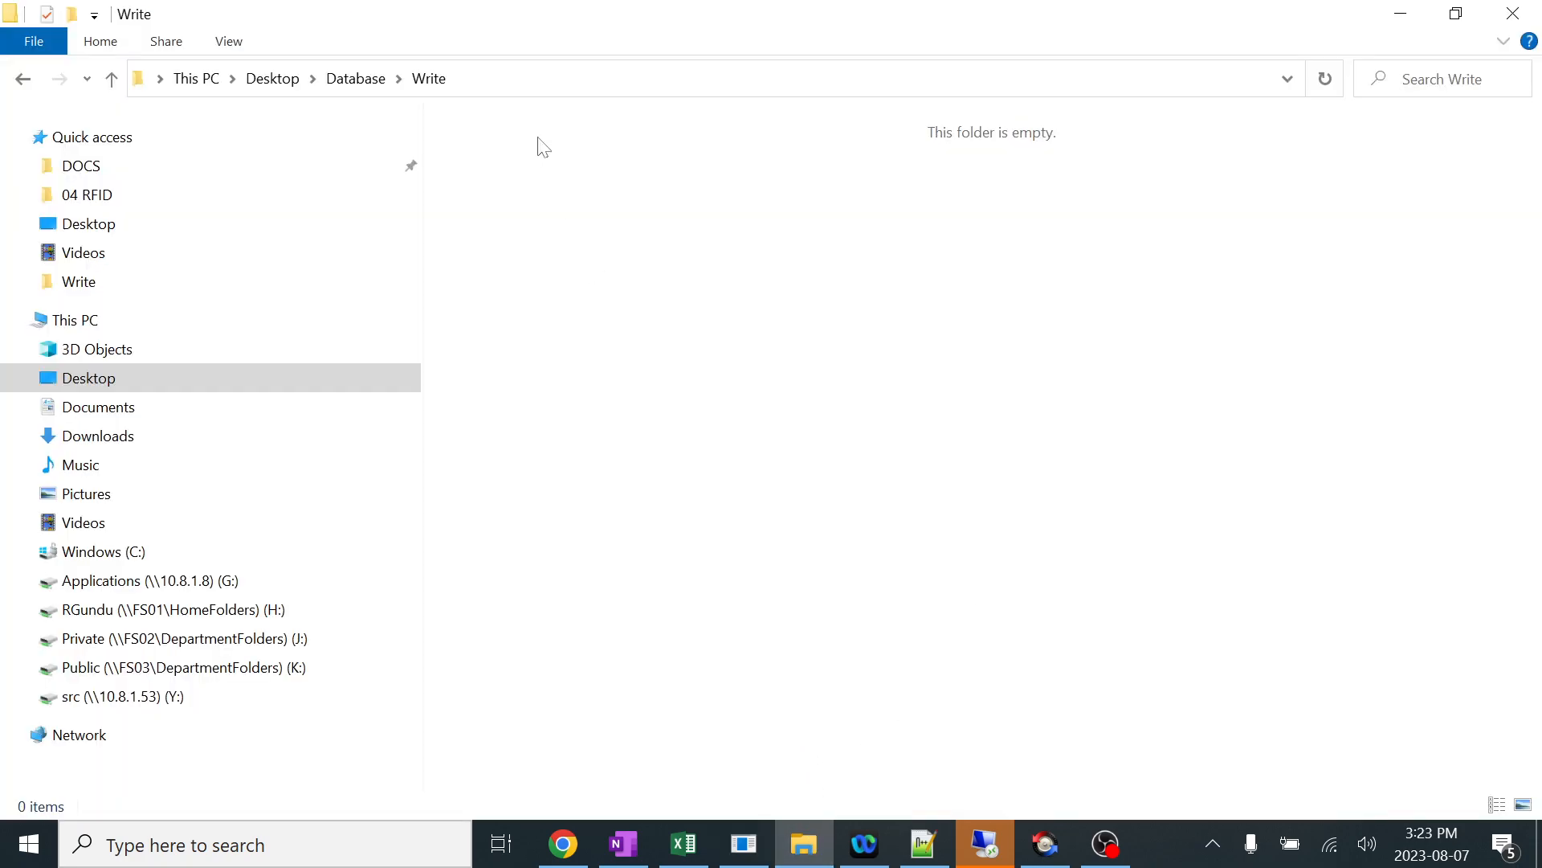
left_click(1398, 16)
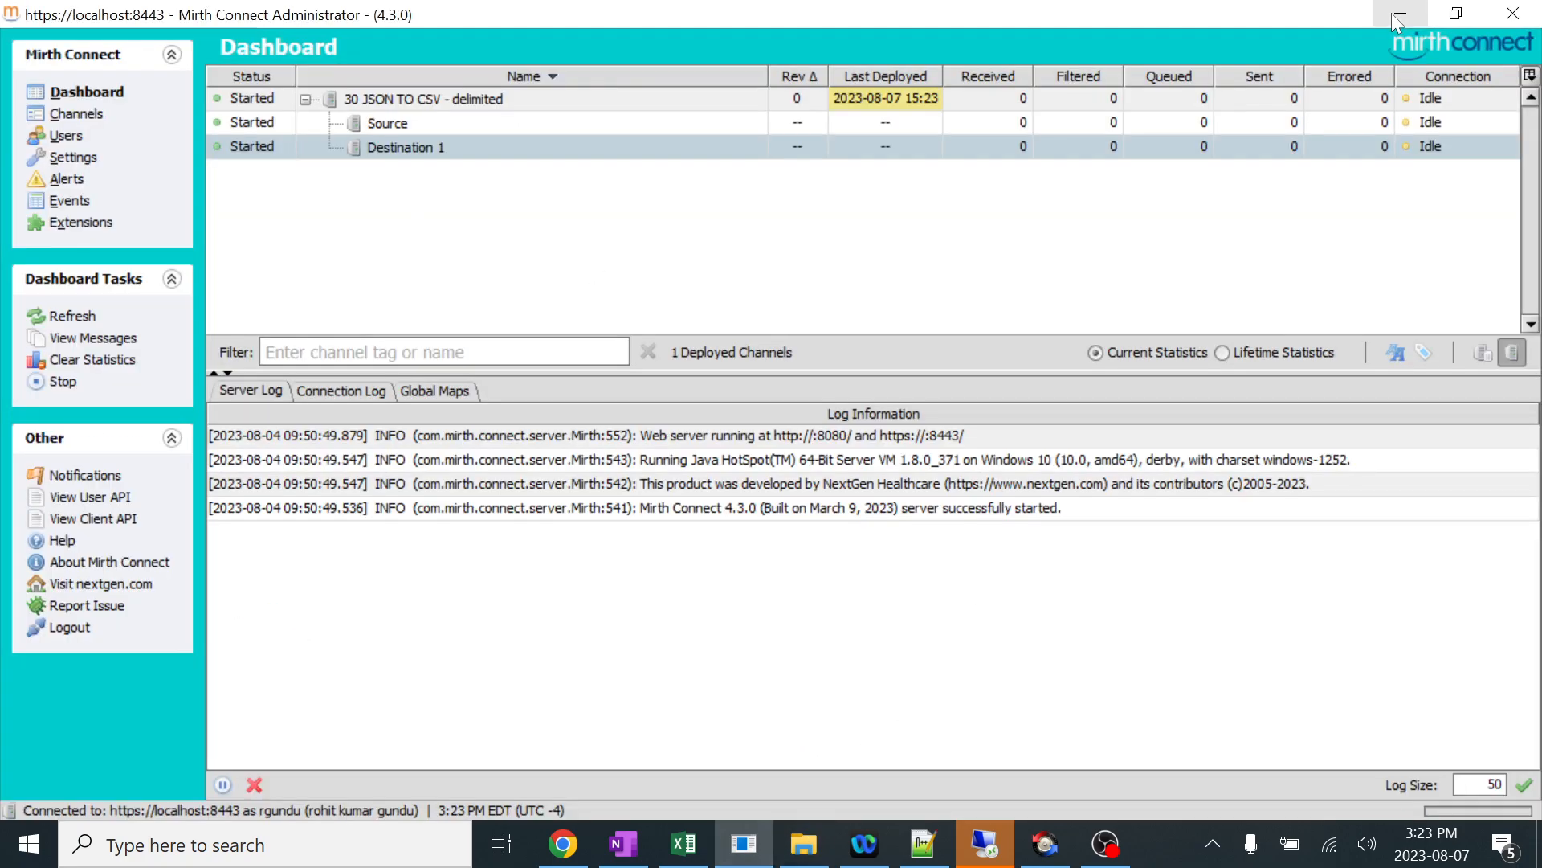
In the Notepad++ notes, delete the script code, the sample comma line and extra blank lines between the JSON and Delimited CSV sections.
left_click(908, 836)
scroll(771, 377, "up", 1)
scroll(771, 450, "up", 8)
scroll(772, 449, "down", 3)
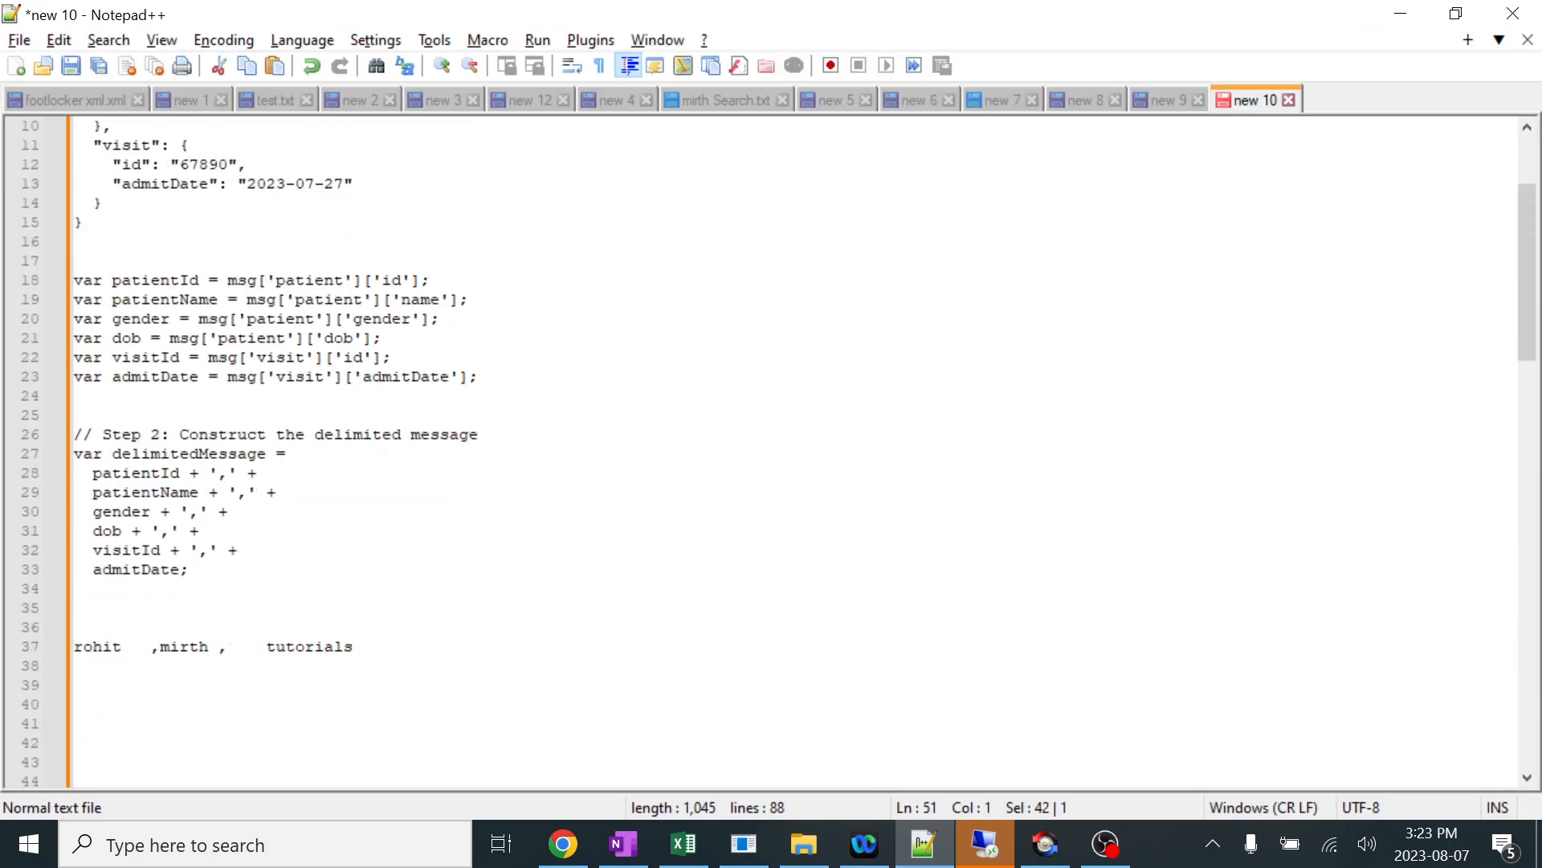
left_click_drag(74, 260, 74, 742)
key("Delete")
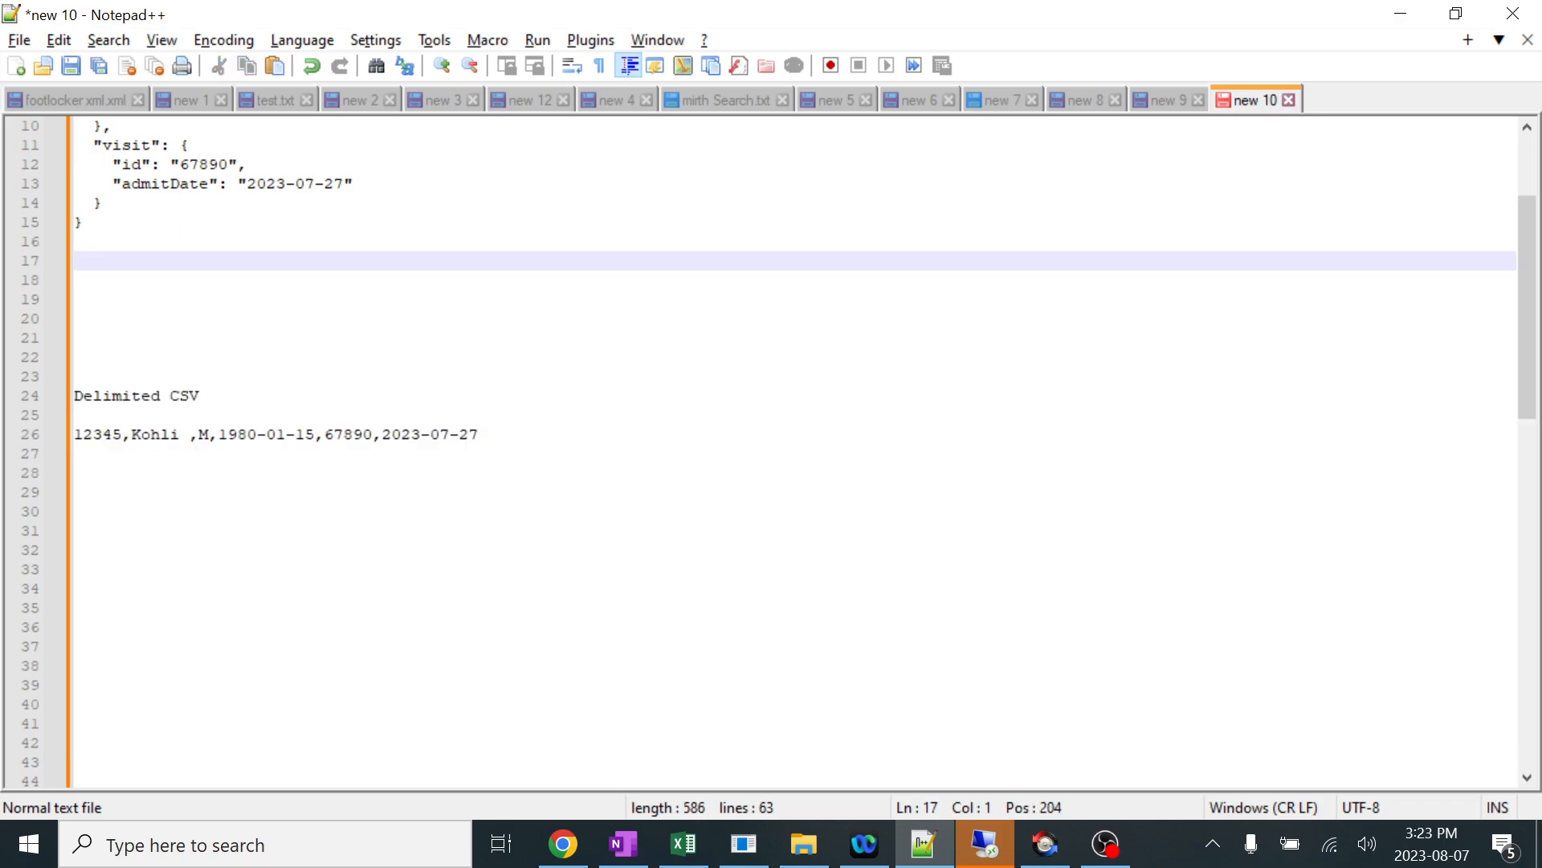
key("Delete")
key("Delete")
key("Delete")
scroll(63, 553, "up", 3)
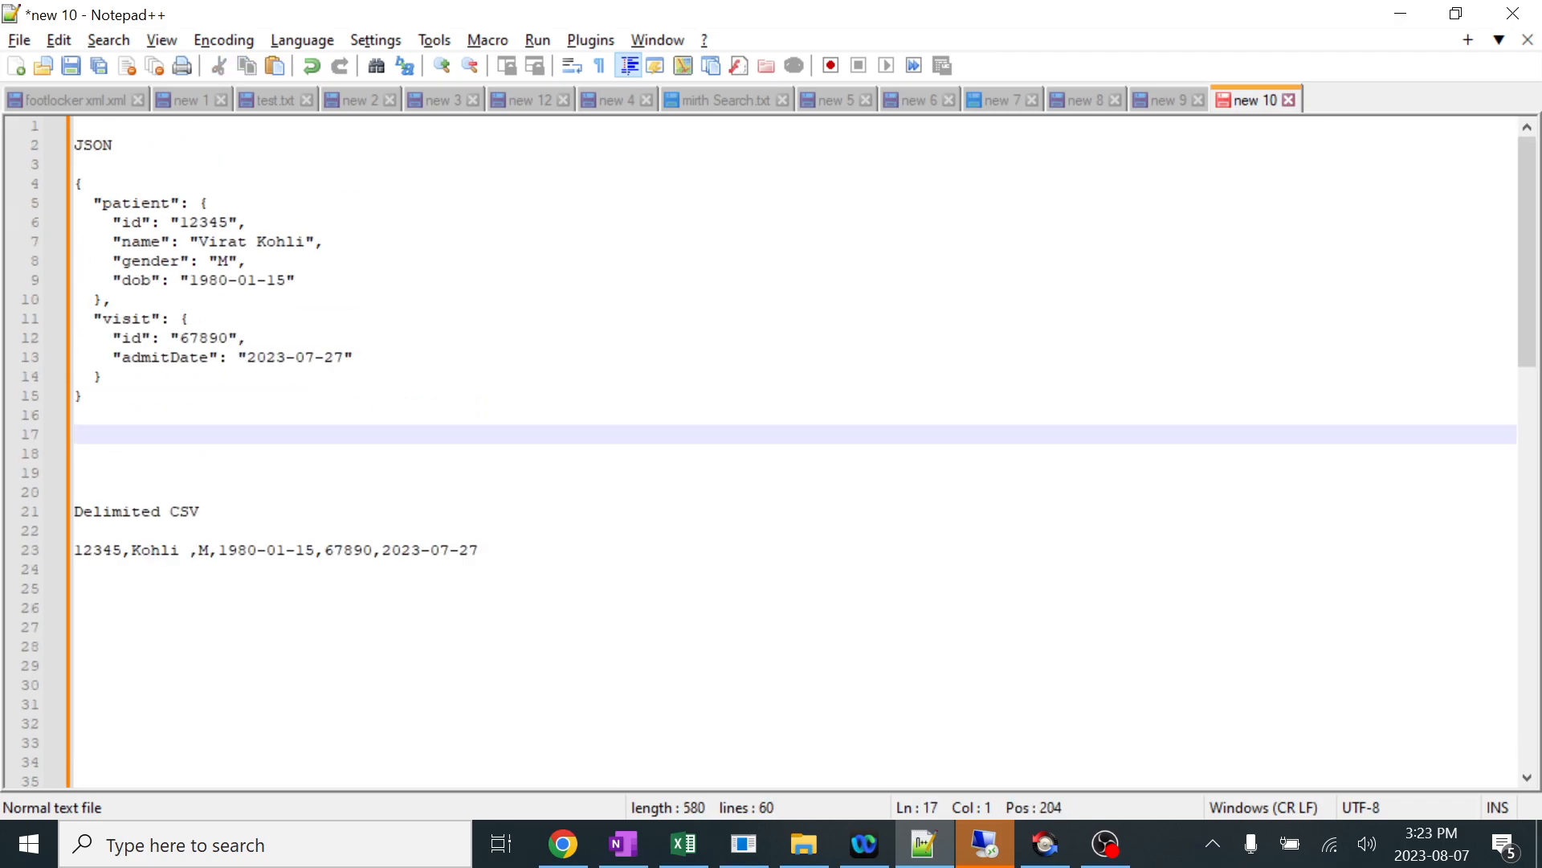
Copy the sample patient and visit JSON from Notepad++ and process it as a message through the Mirth channel to Destination 1.
left_click_drag(80, 395, 74, 183)
key("ctrl+c")
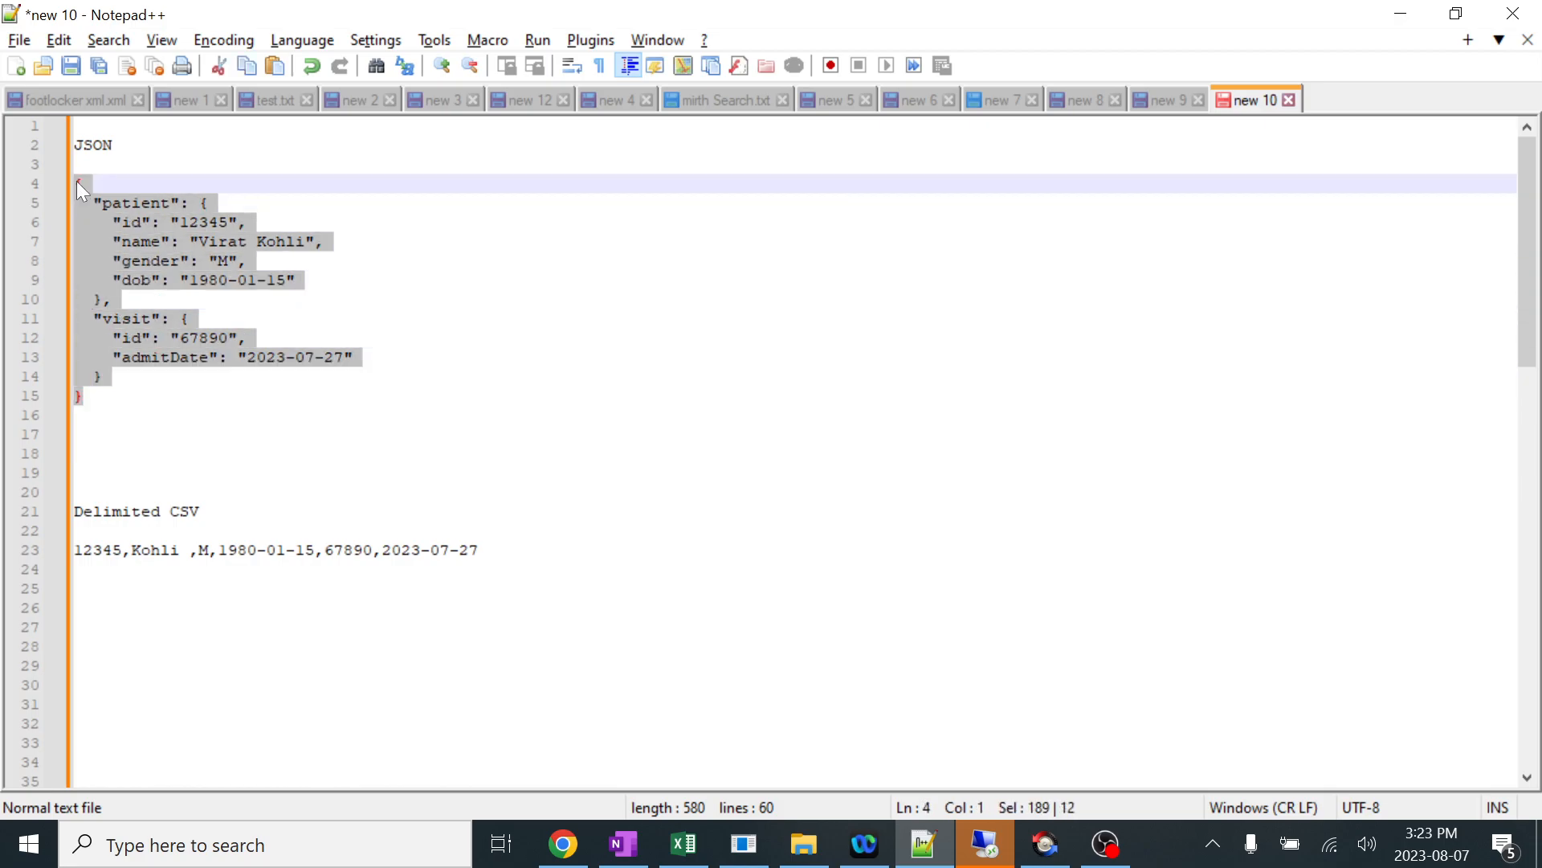
key("alt+Tab")
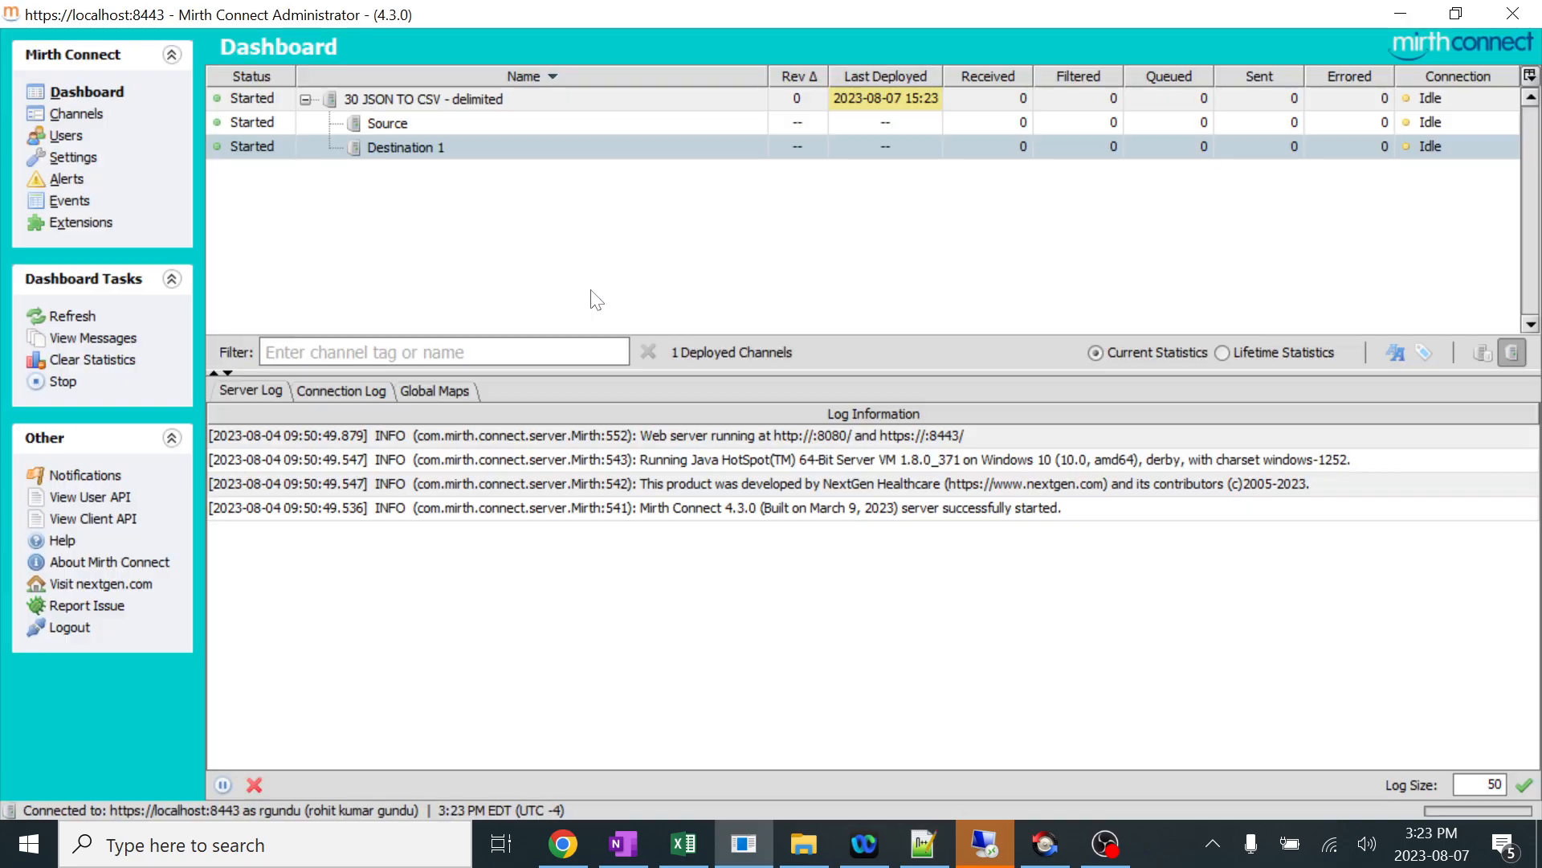
left_click(450, 103)
right_click(450, 103)
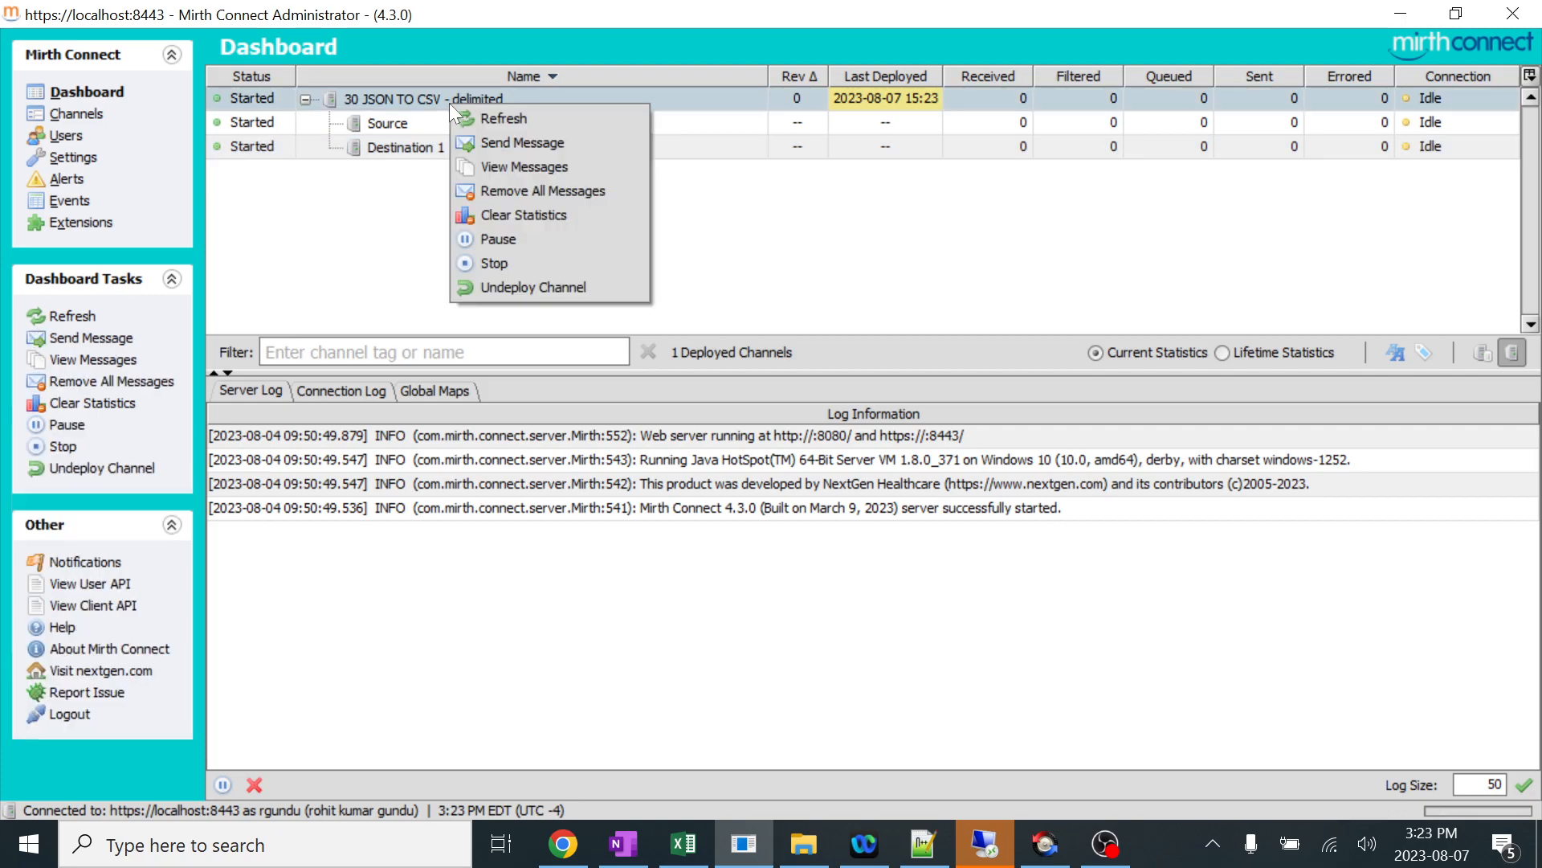
left_click(494, 143)
key("ctrl+v")
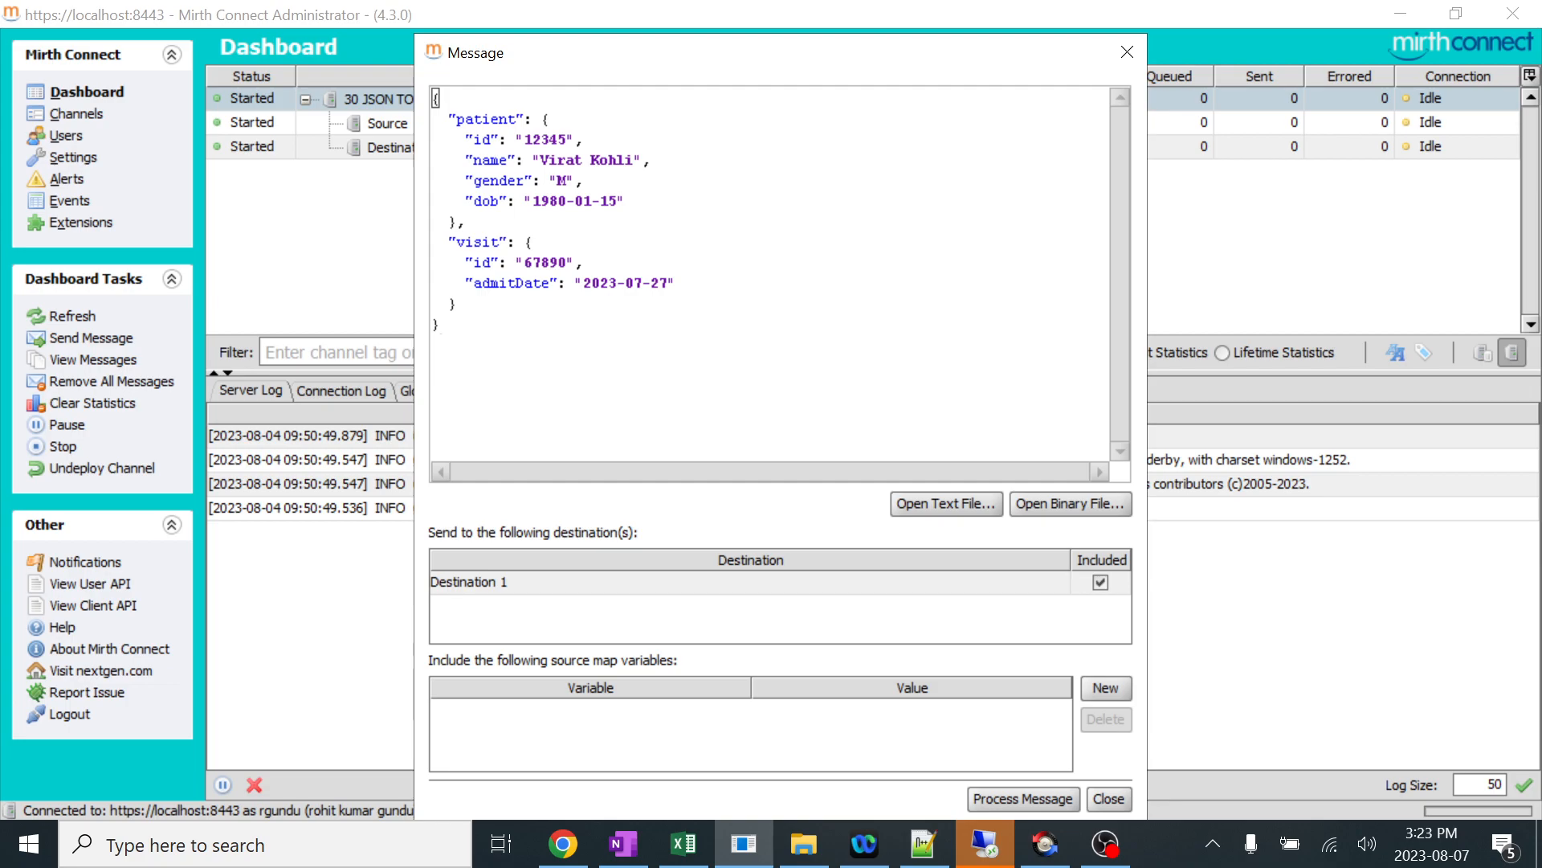
left_click(1023, 799)
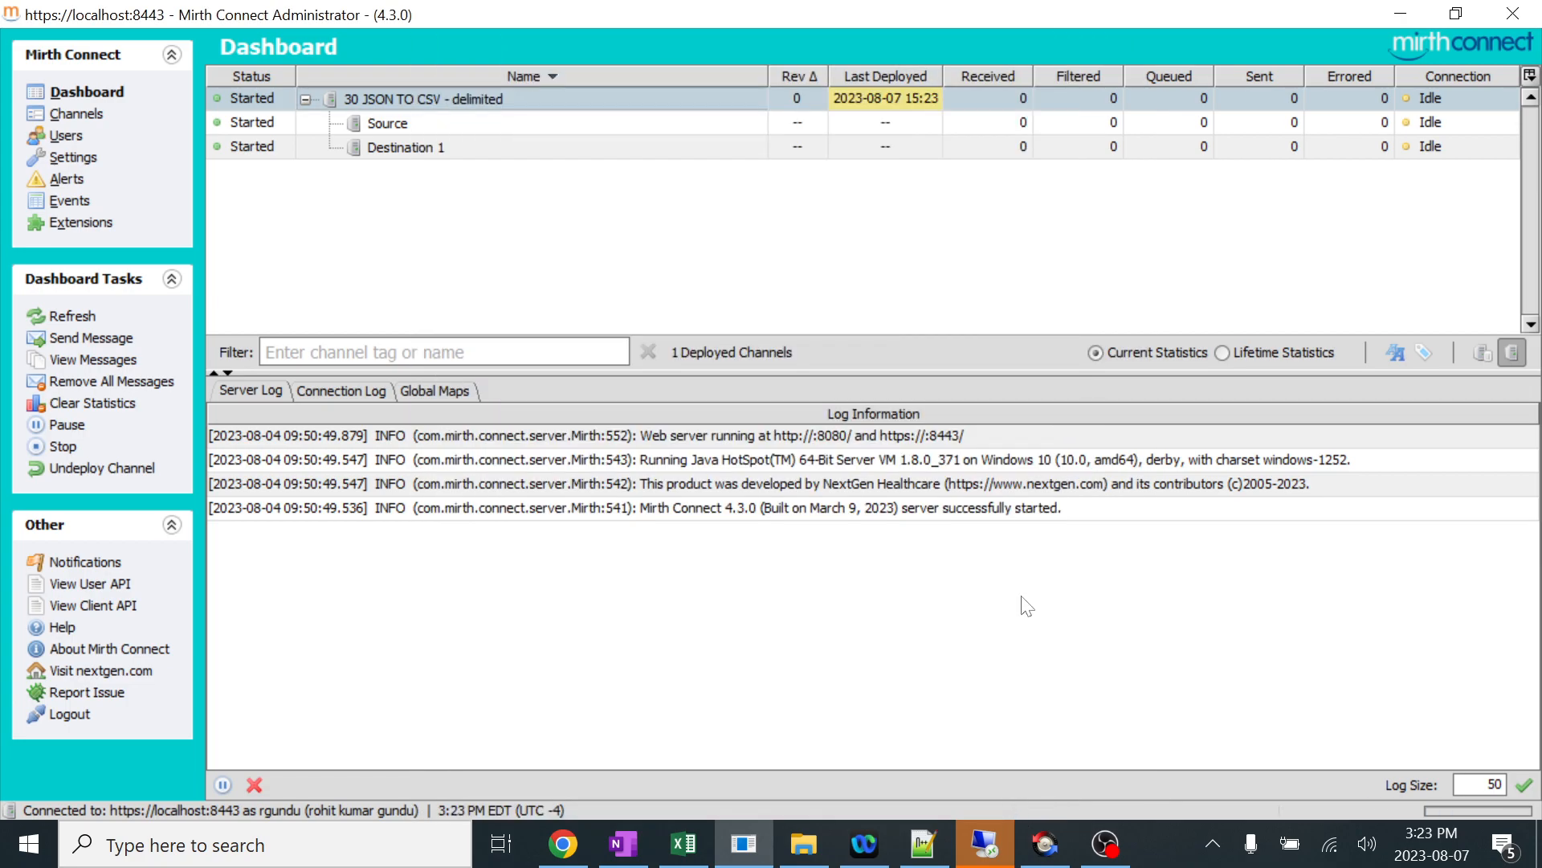
Refresh the dashboard and check the received and sent statistics for the channel and Destination 1.
right_click(923, 228)
left_click(958, 240)
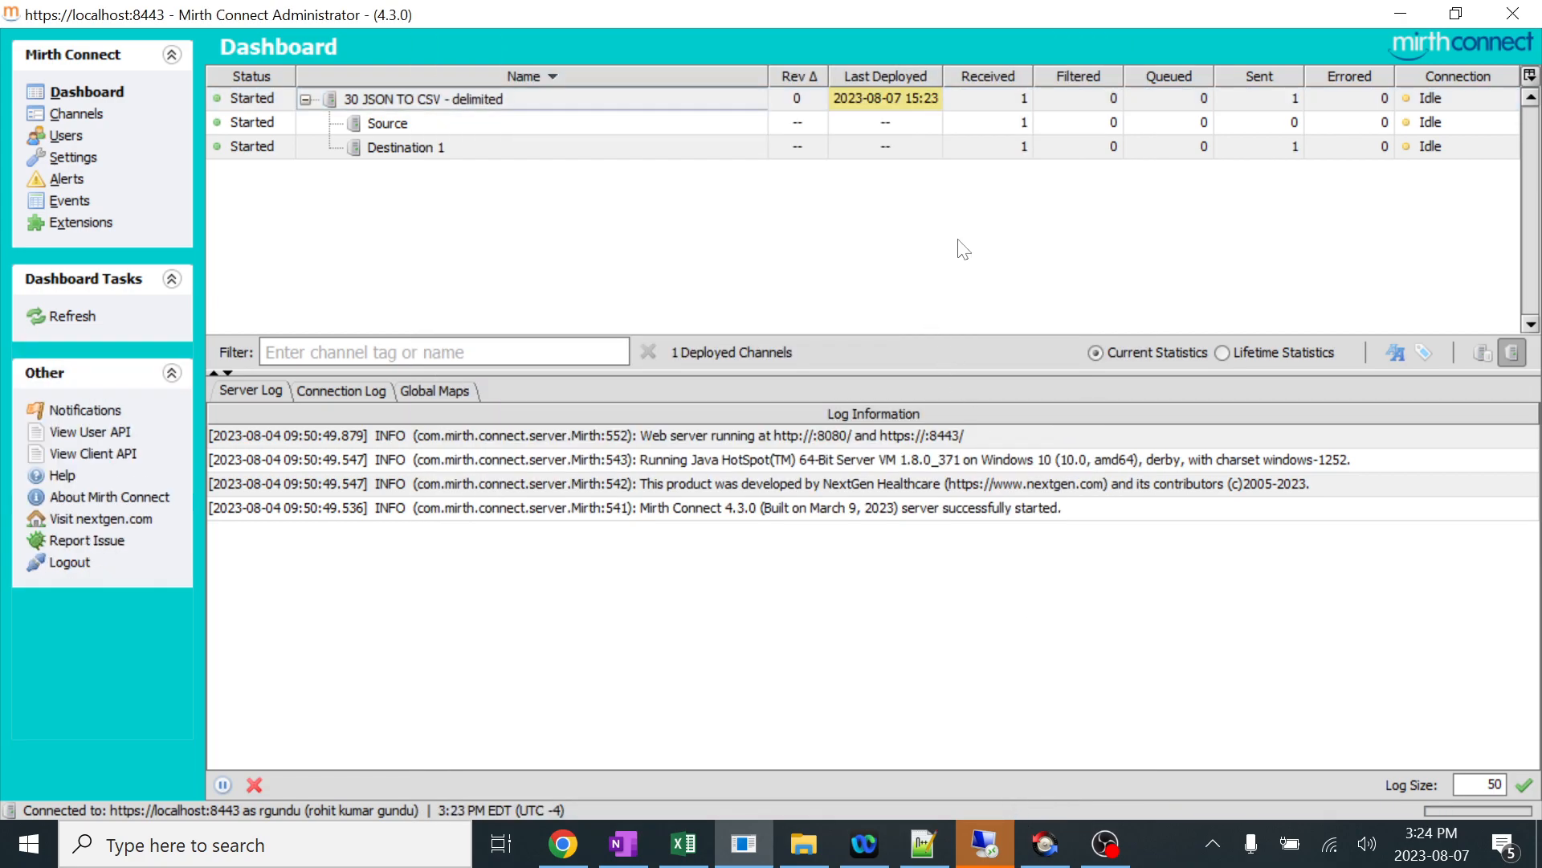
left_click(1013, 99)
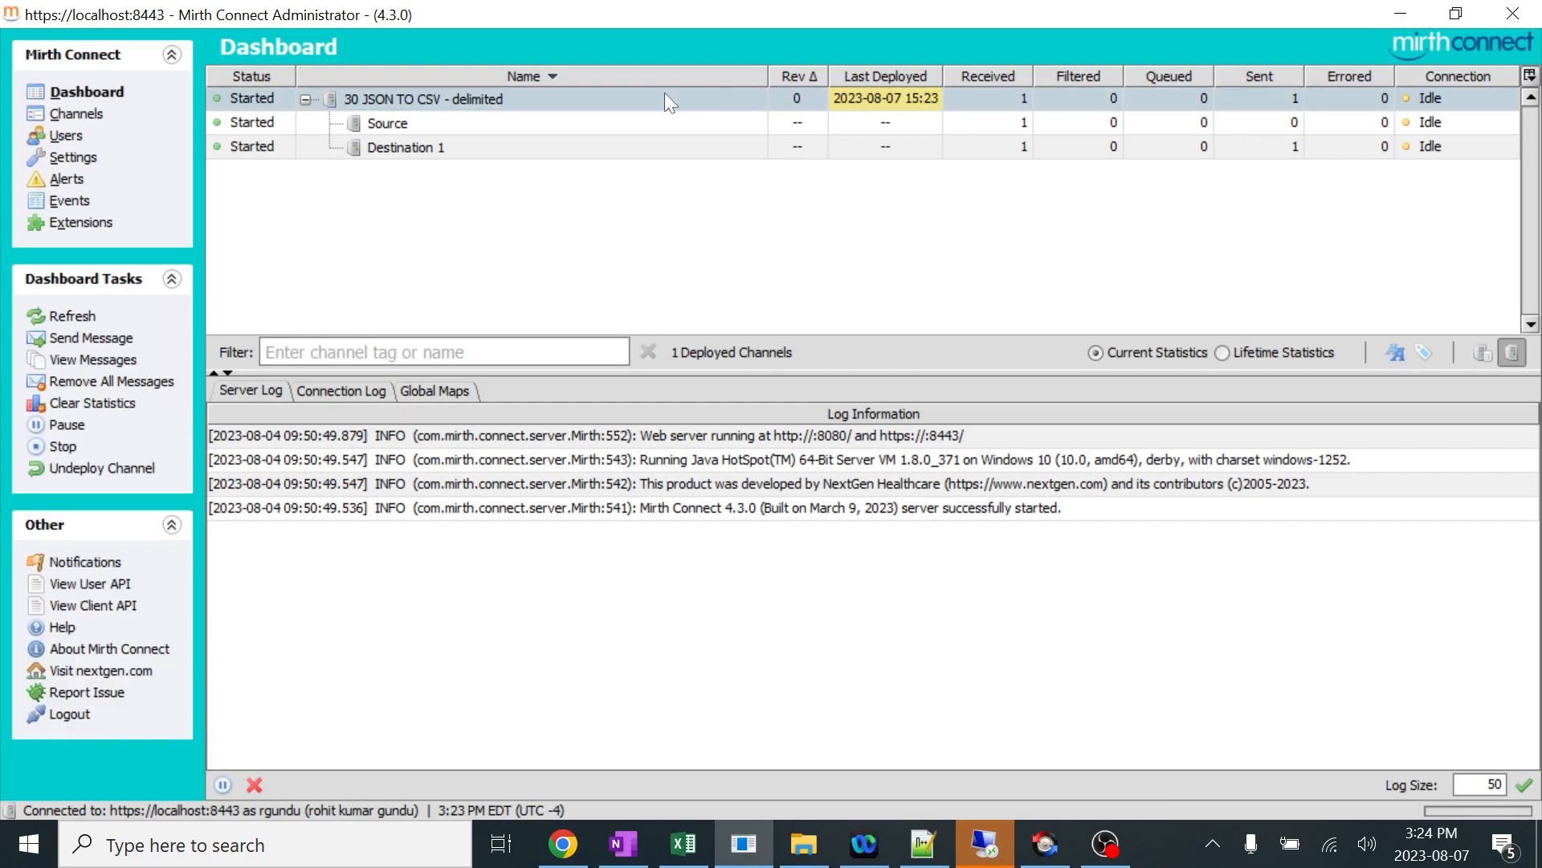
left_click(1298, 151)
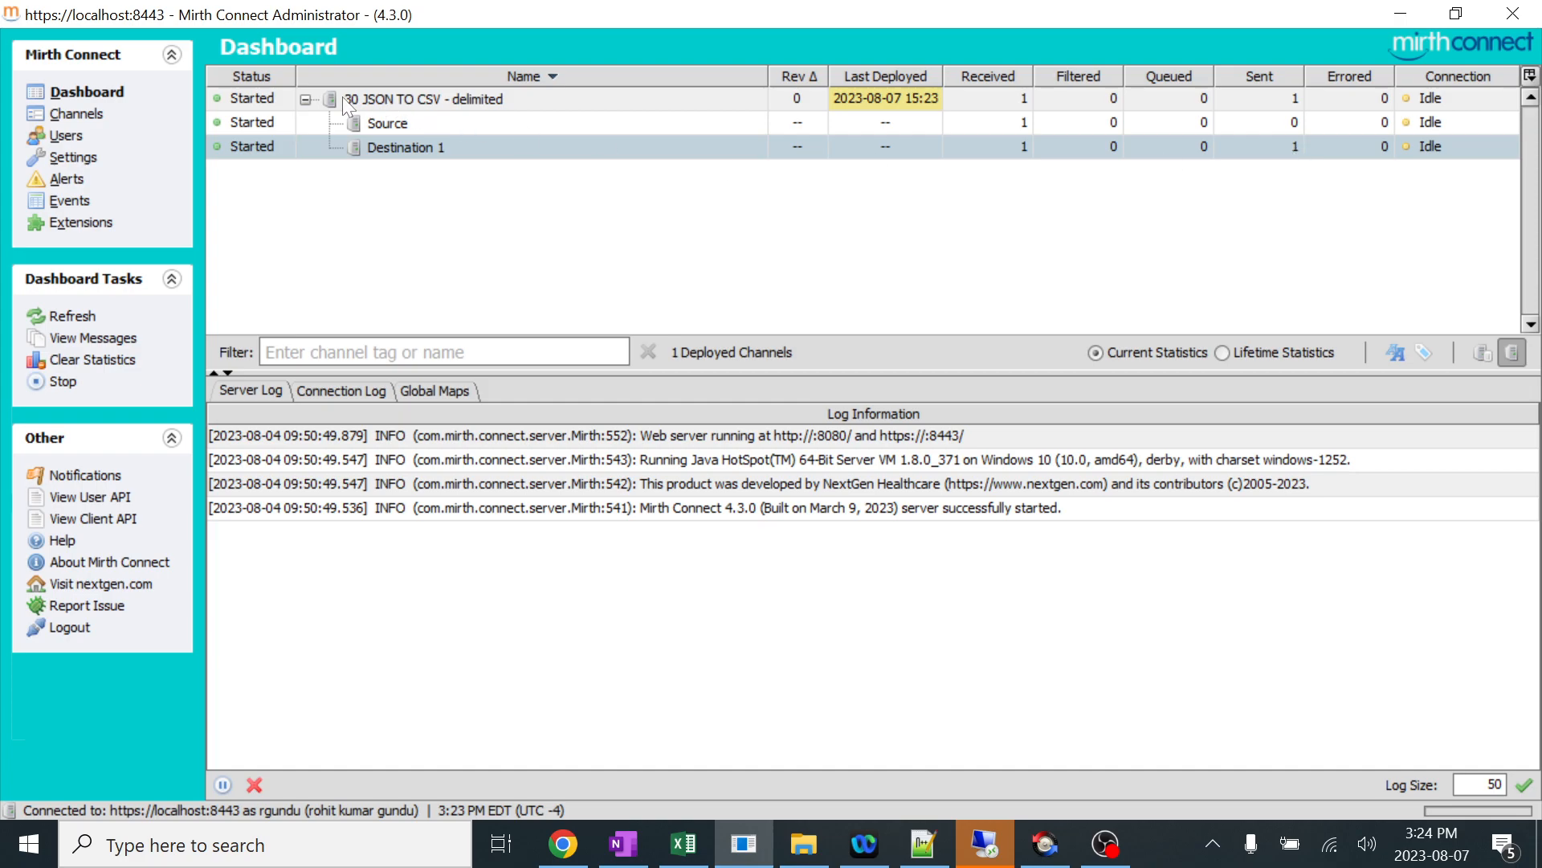
Open the channel's messages and compare Destination 1's raw JSON with its transformed content.
double_click(394, 98)
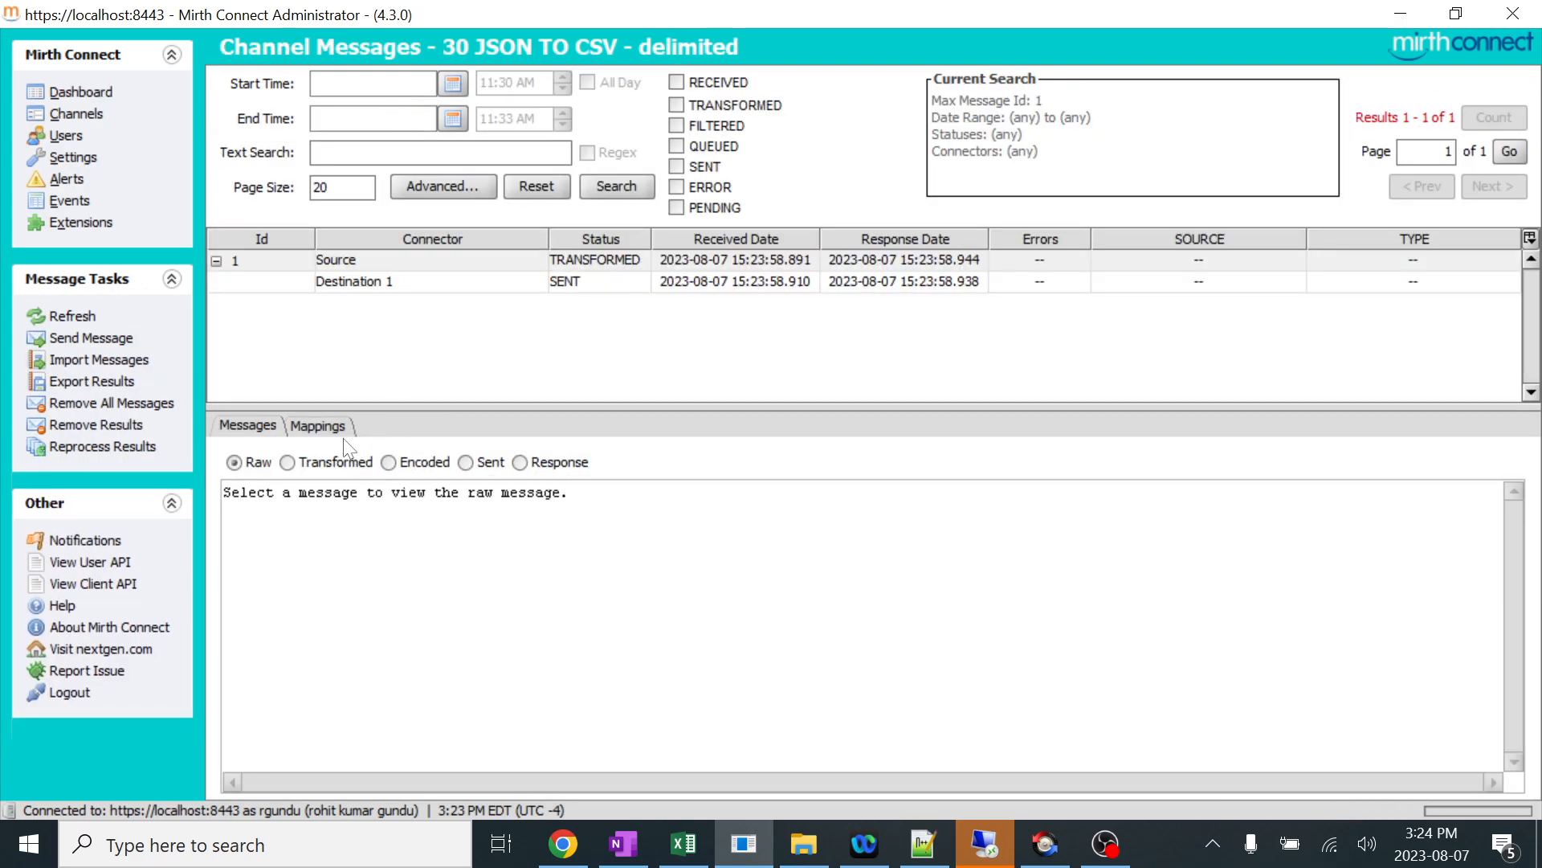
left_click(335, 281)
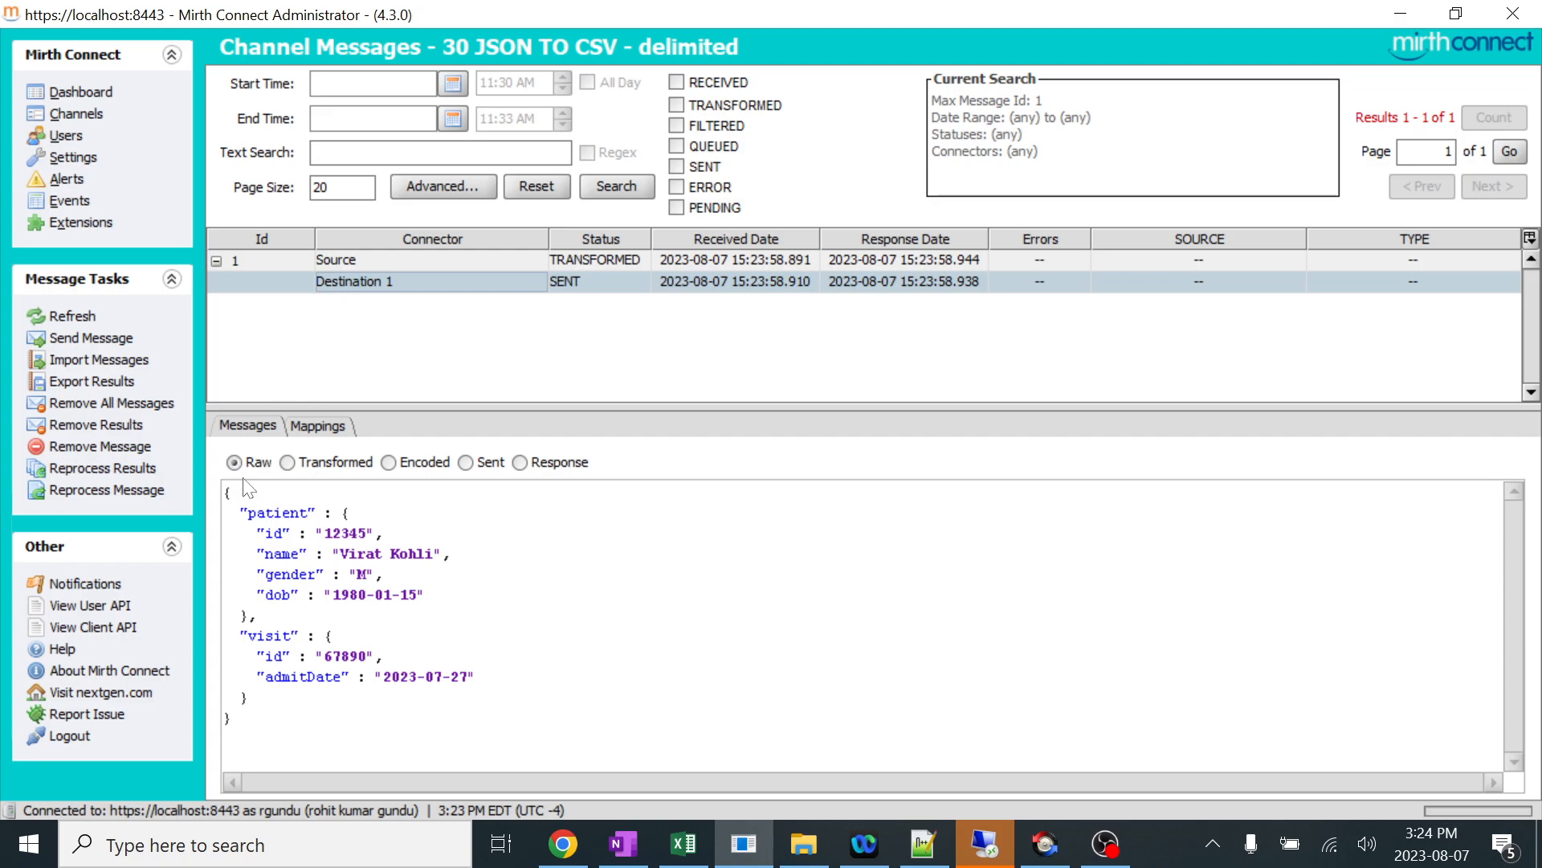
left_click(333, 468)
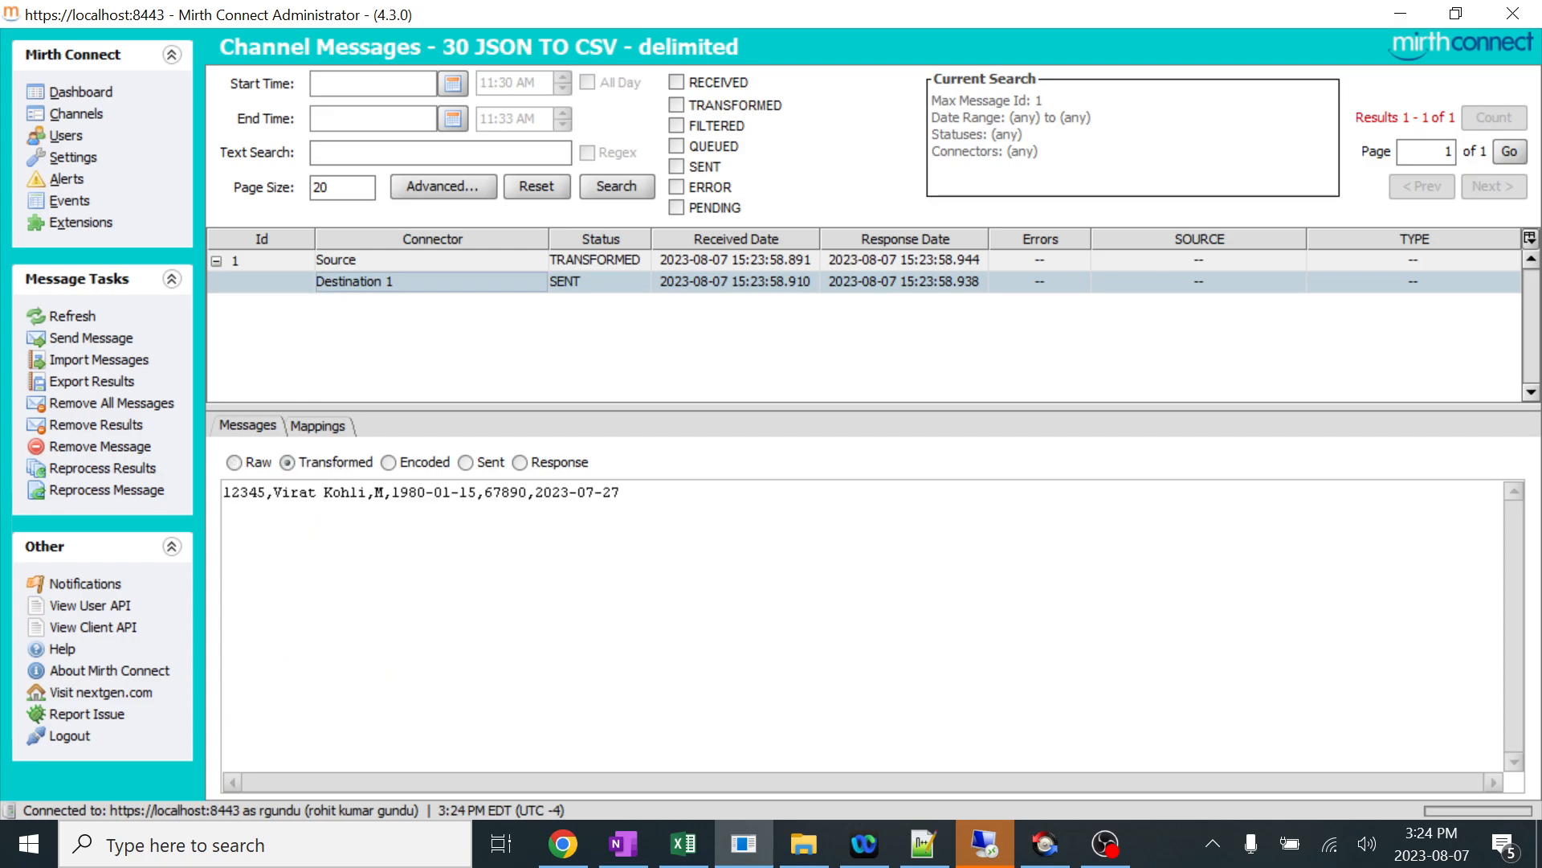
Review Destination 1's transformed, encoded and sent content, and highlight the comma-delimited text in the encoded message.
left_click_drag(223, 491, 621, 492)
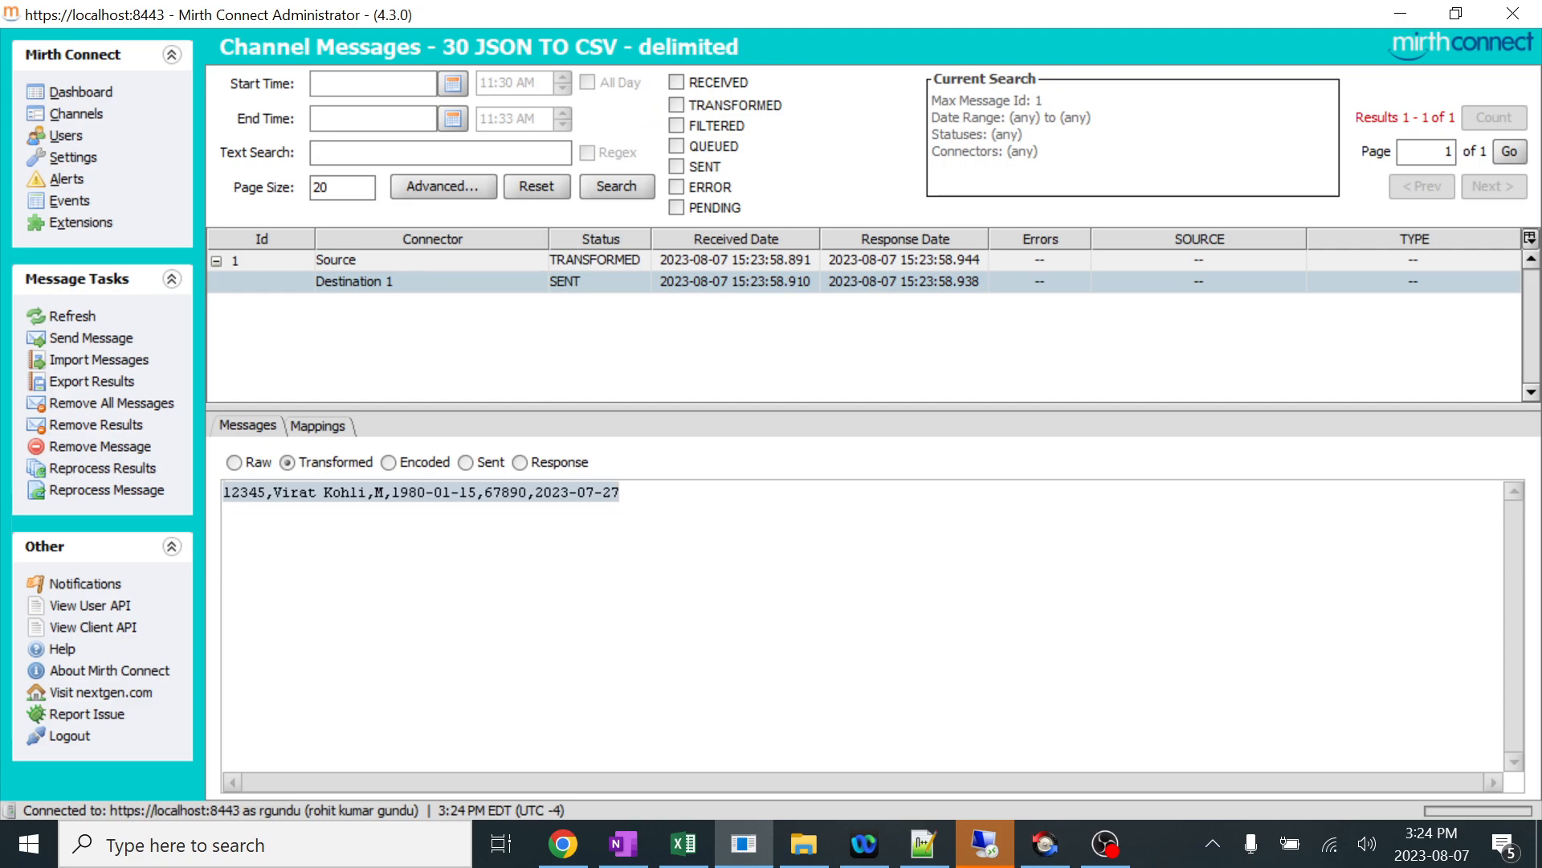
left_click(425, 462)
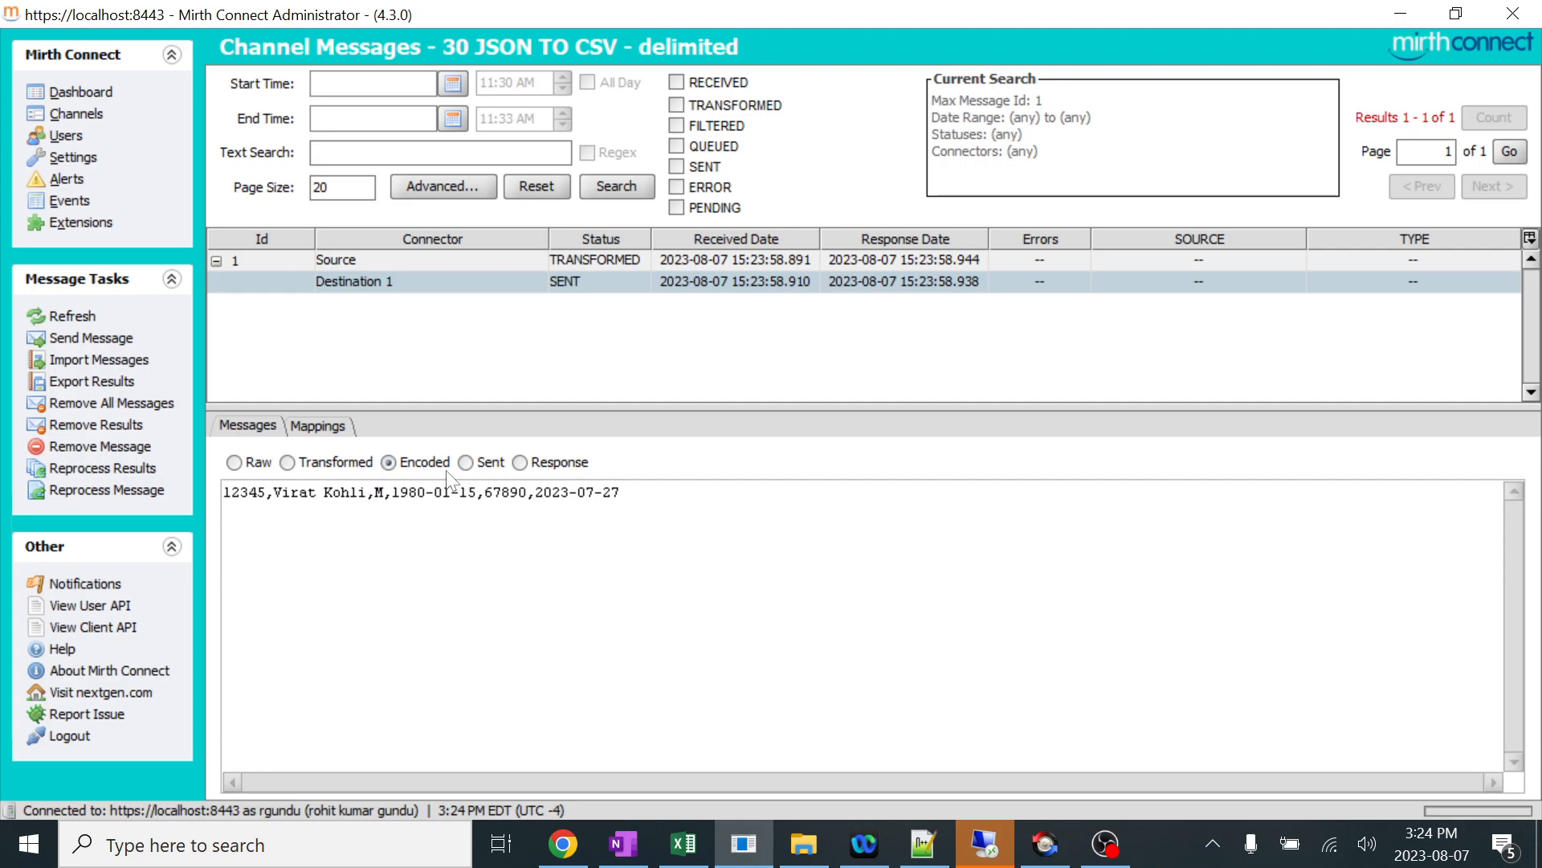
left_click(478, 464)
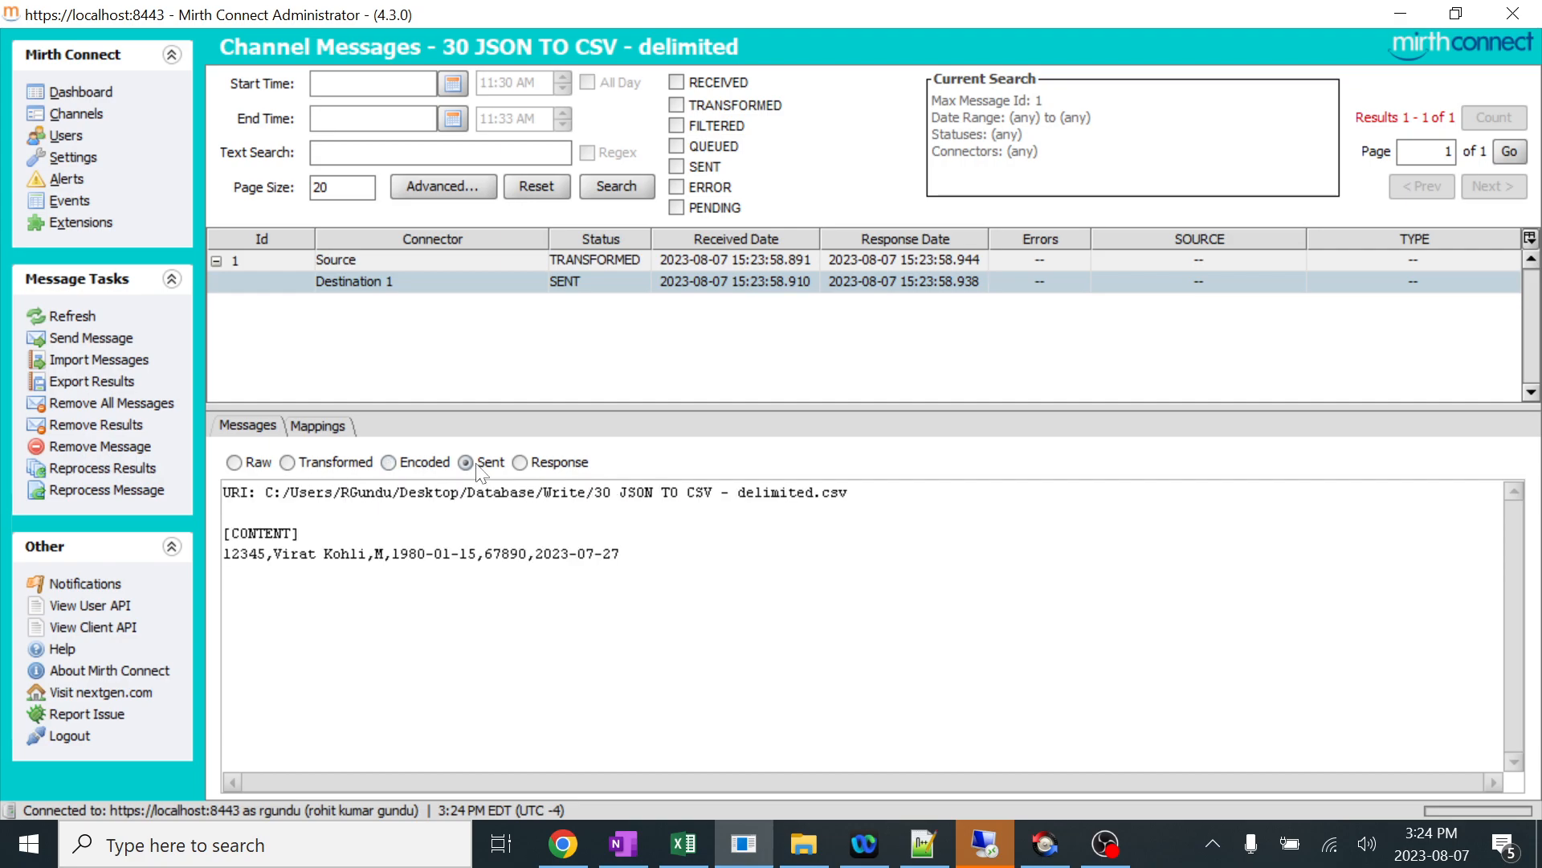
left_click(420, 466)
left_click_drag(622, 491, 223, 491)
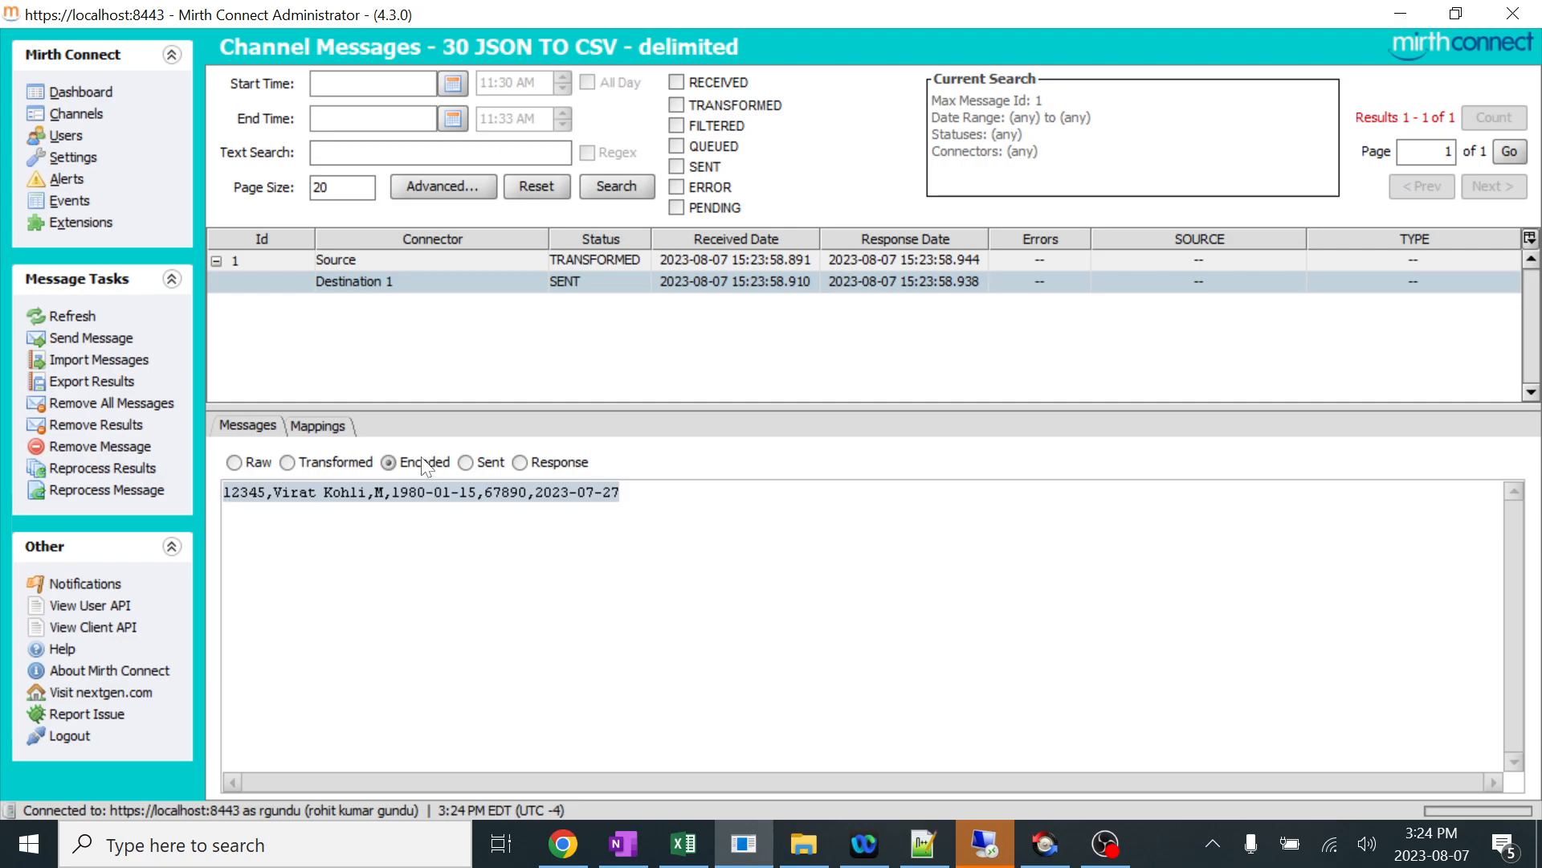
Open the 30 JSON TO CSV - delimited channel's destination and check the File Writer's file name, file-exists and template settings.
left_click(77, 115)
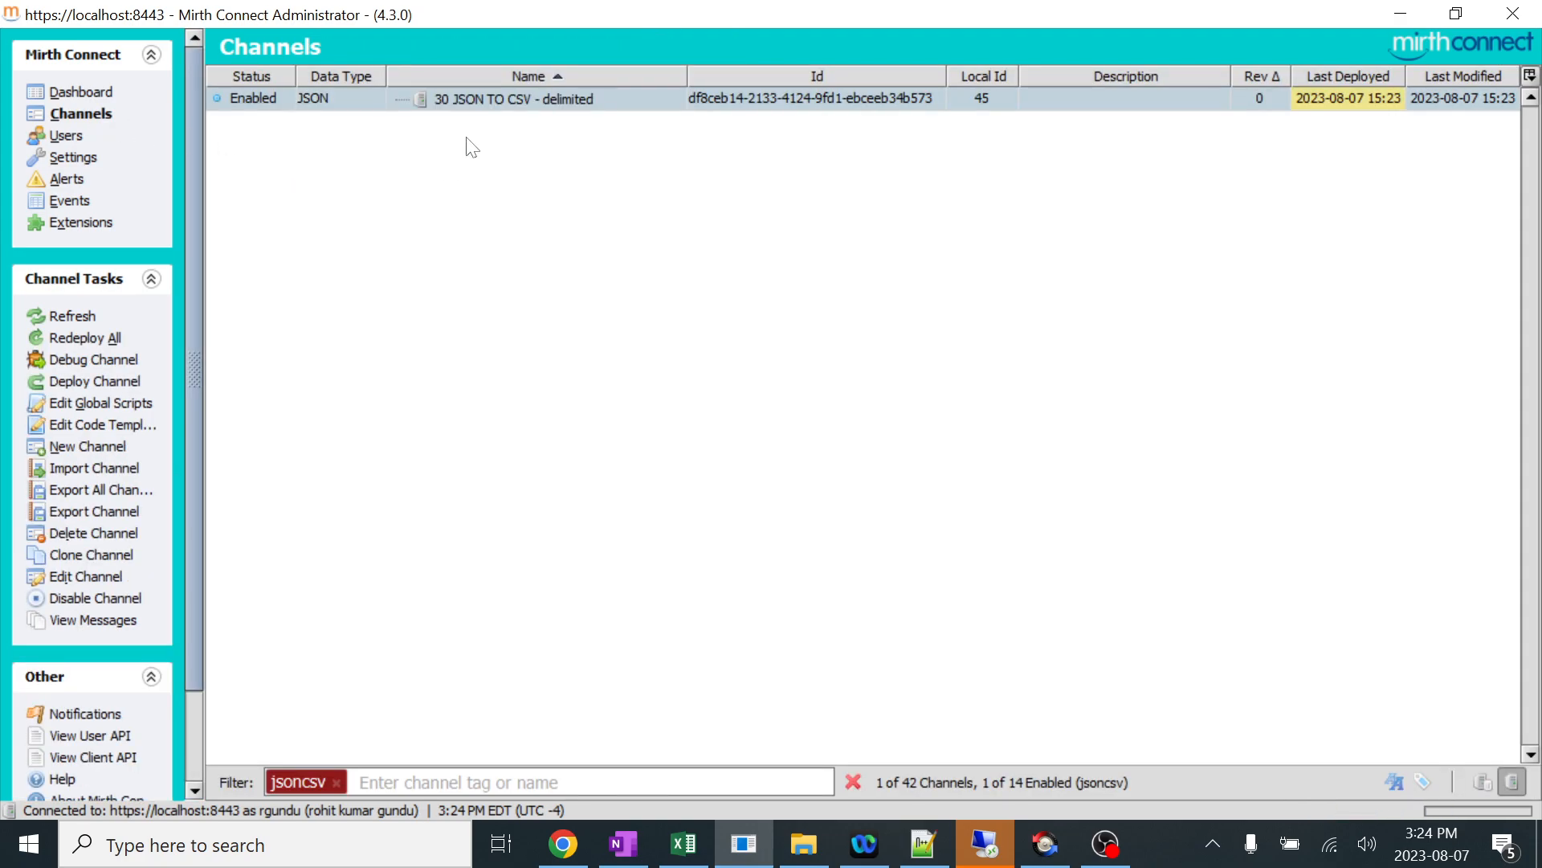
double_click(478, 106)
left_click(377, 81)
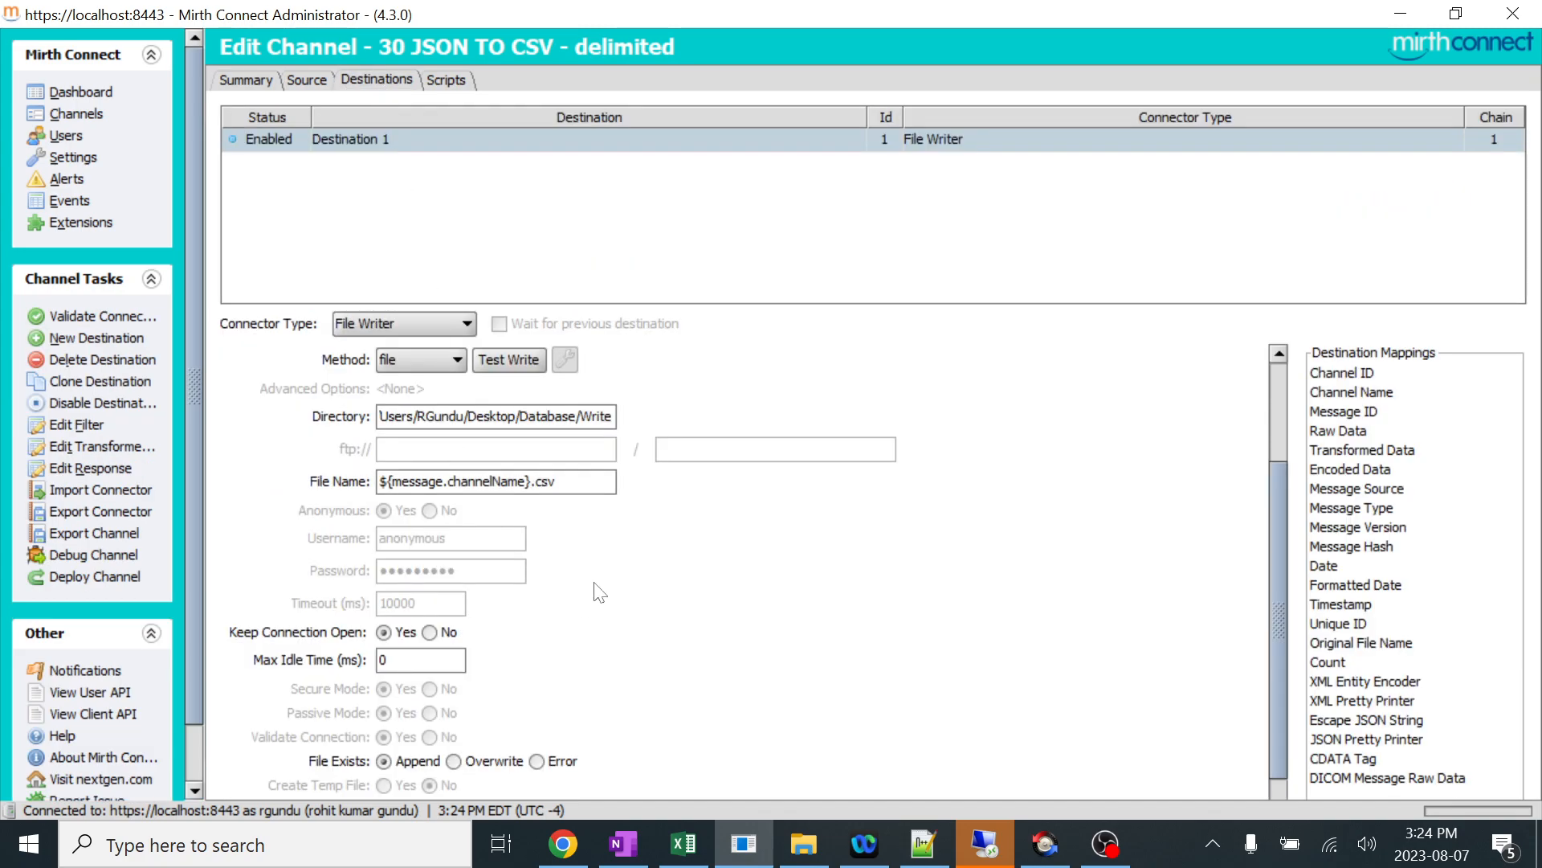
scroll(598, 592, "down", 3)
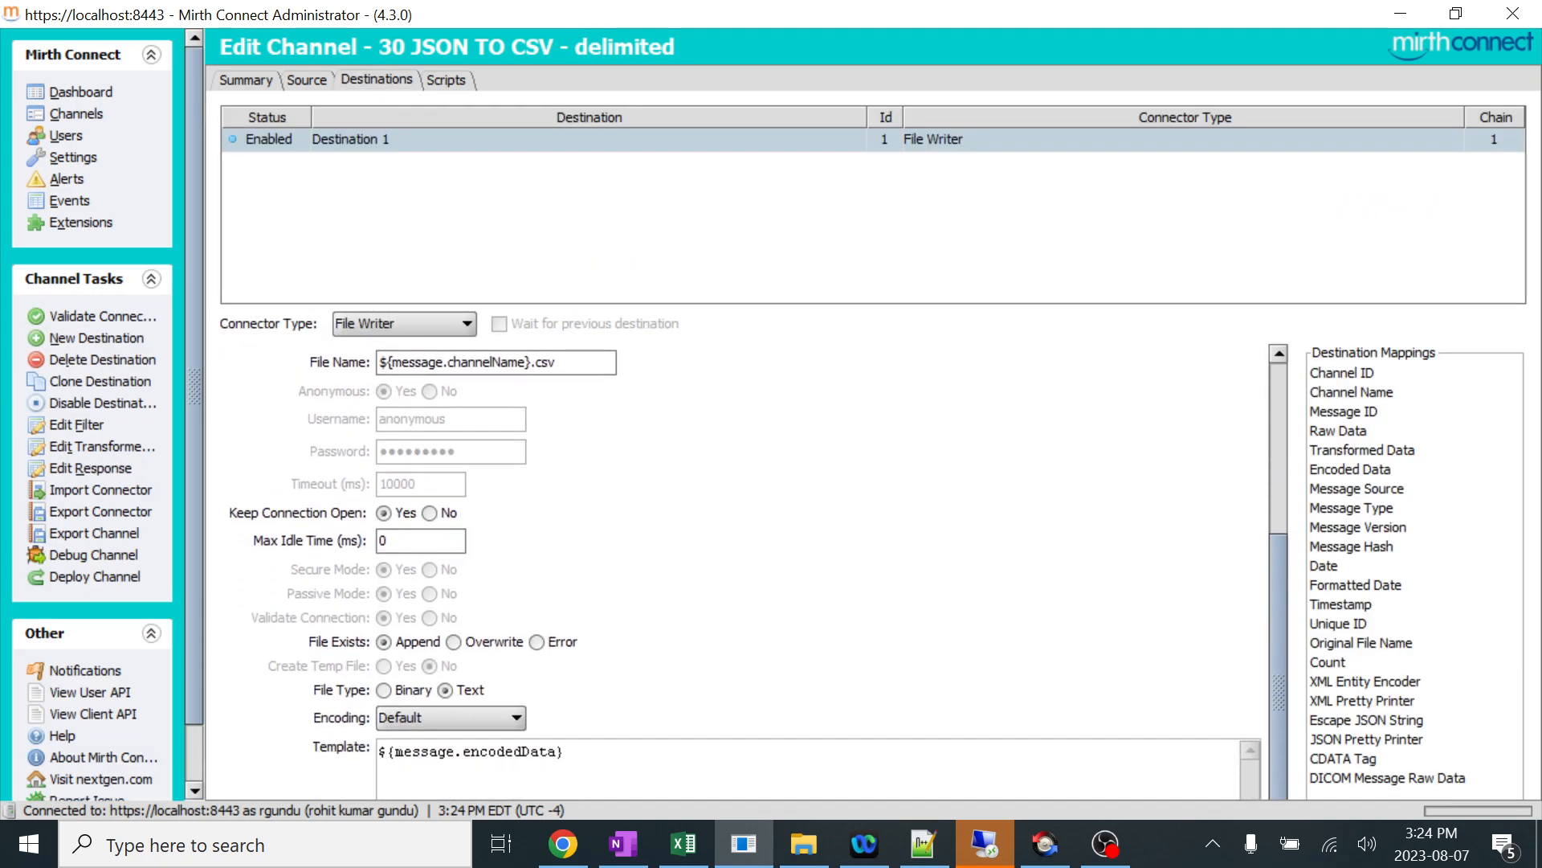
Reopen the channel's messages from the dashboard and examine Destination 1's encoded comma-delimited content.
left_click(80, 91)
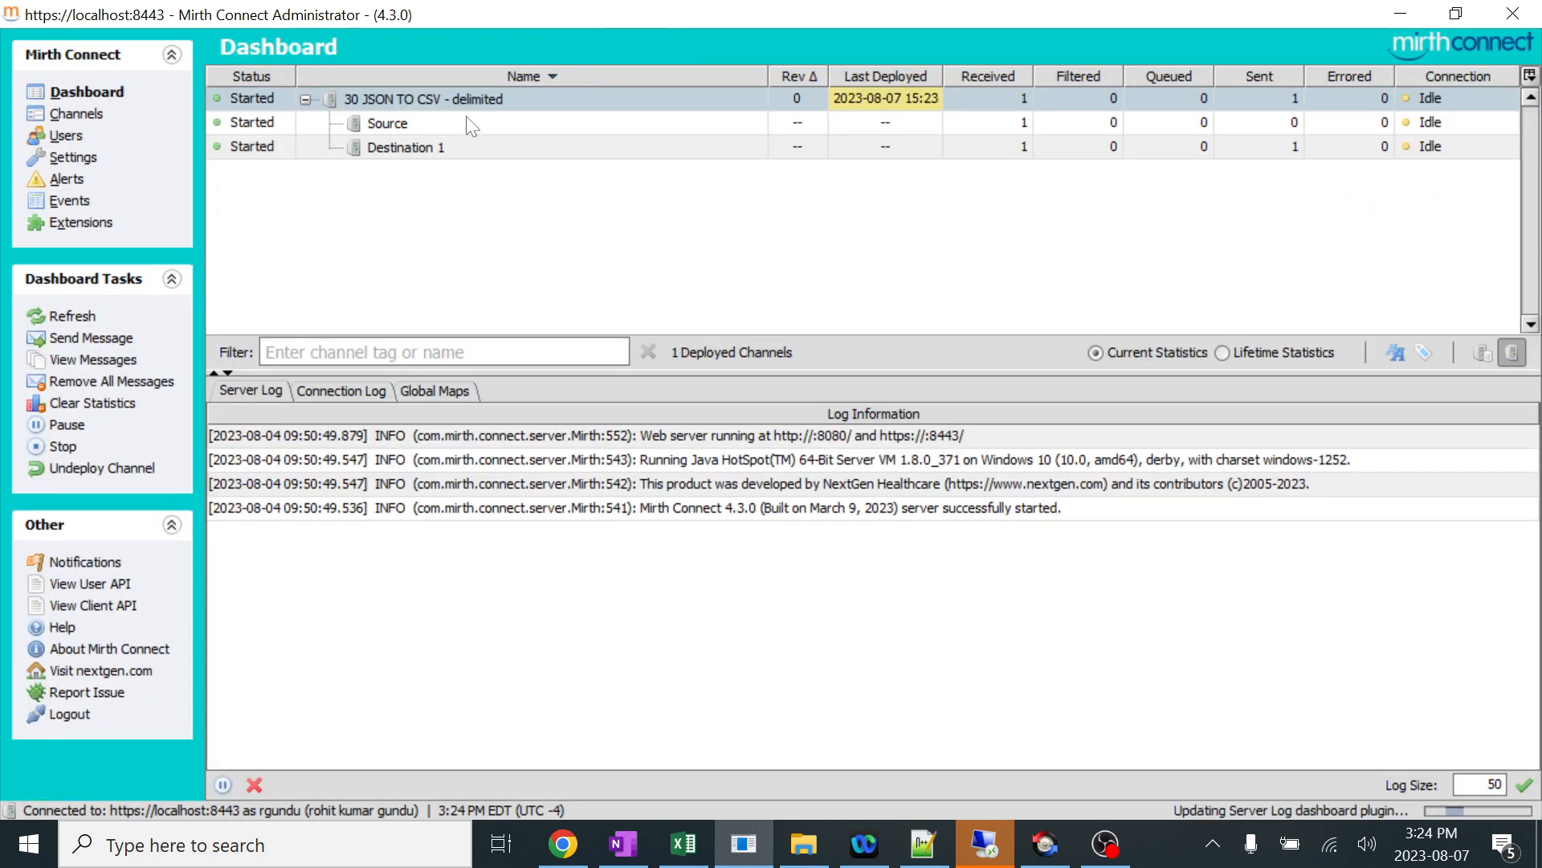
double_click(446, 99)
left_click(366, 283)
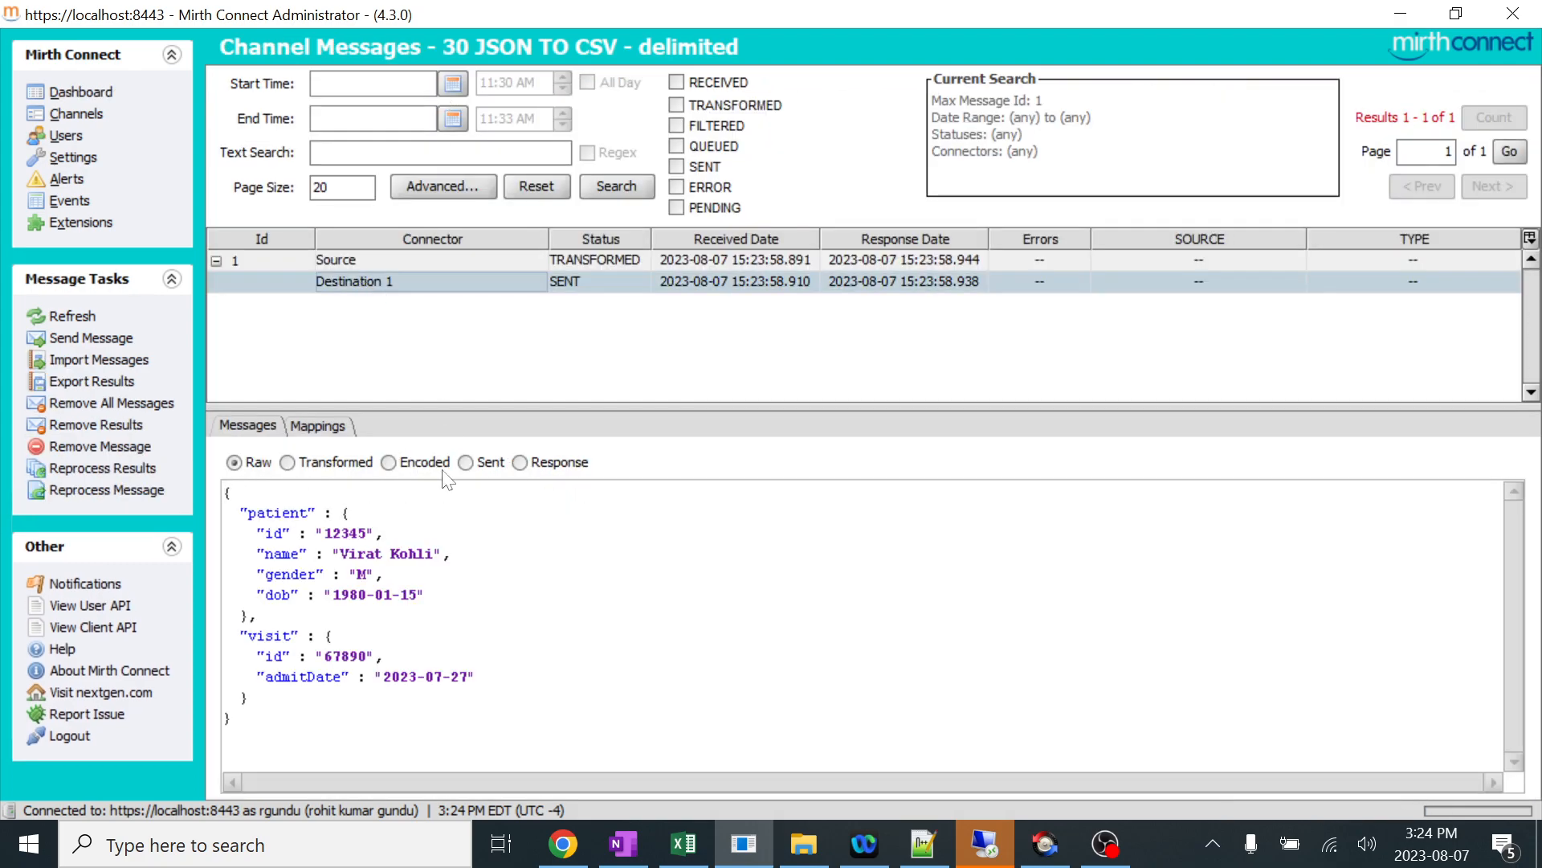
left_click(390, 462)
left_click_drag(620, 491, 224, 491)
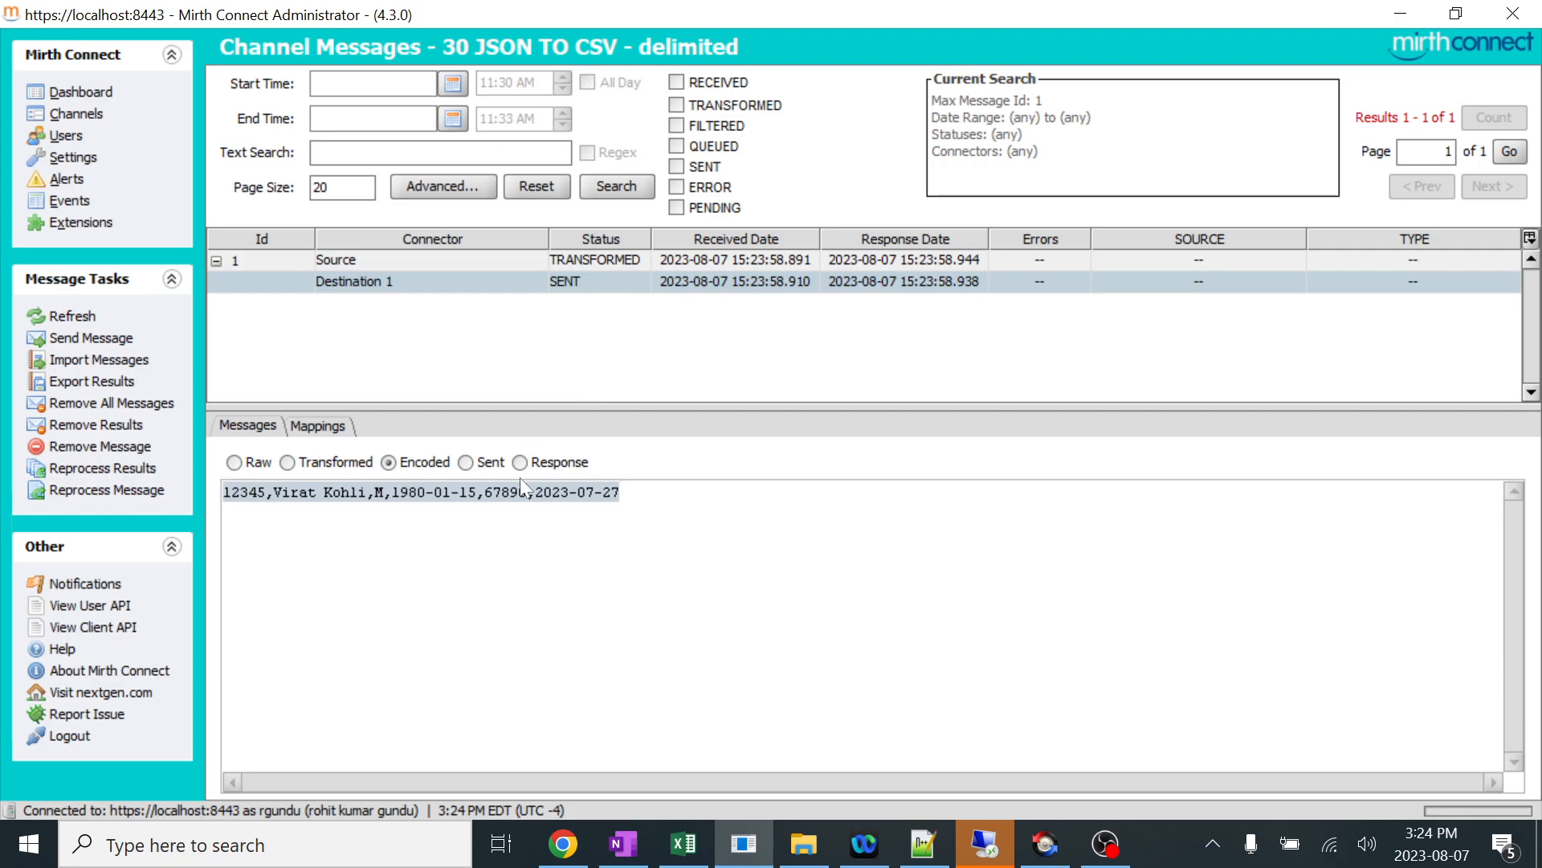
Open 30 JSON TO CSV - delimited.csv from the Write folder in Excel and autofit all column widths.
left_click(804, 844)
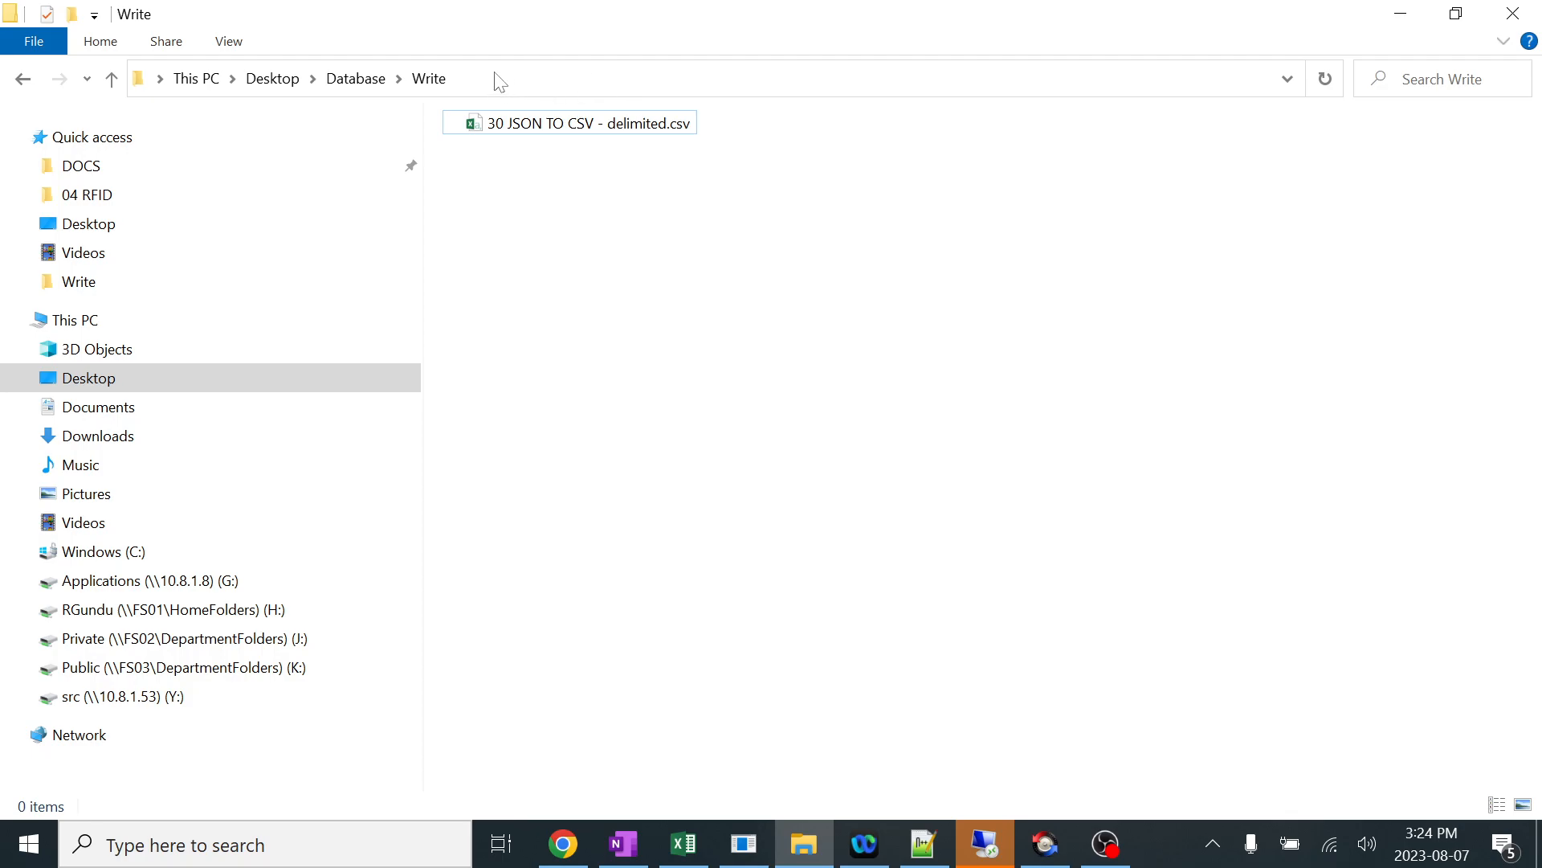
double_click(522, 124)
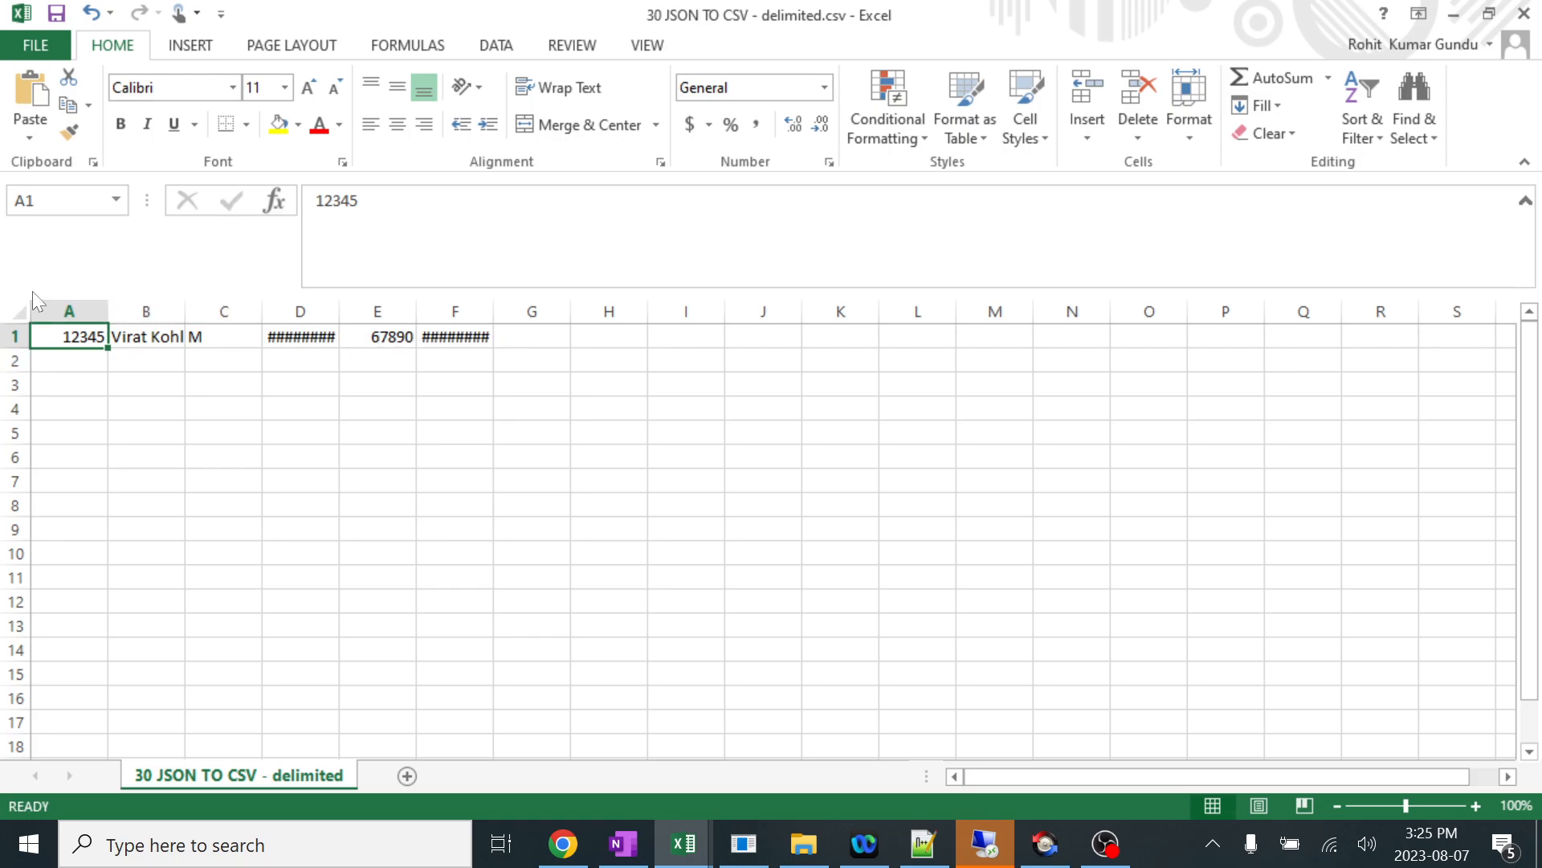
left_click(20, 313)
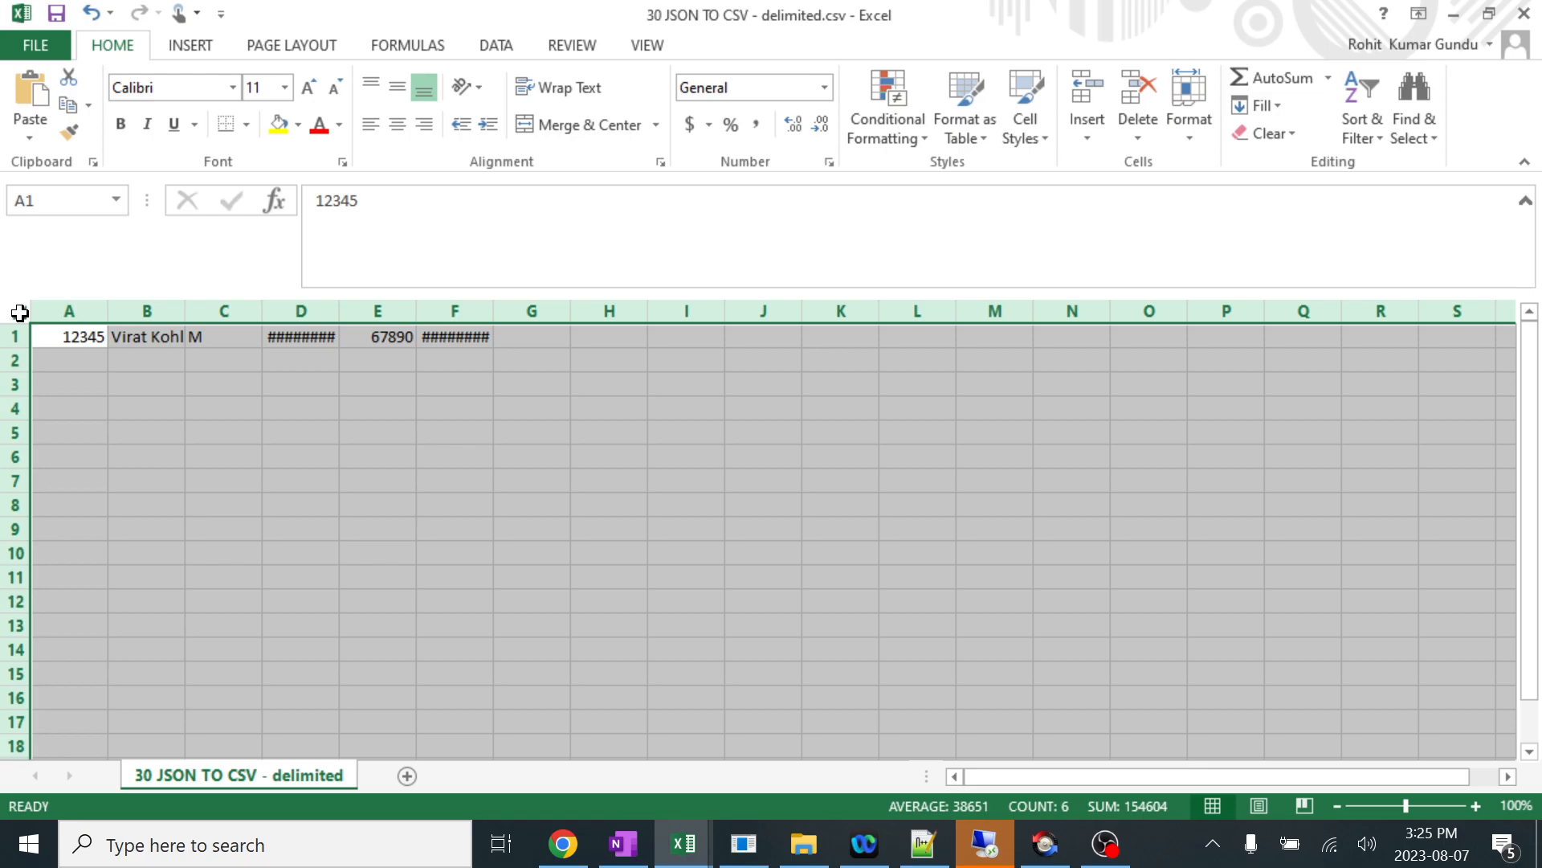
double_click(186, 311)
left_click(299, 426)
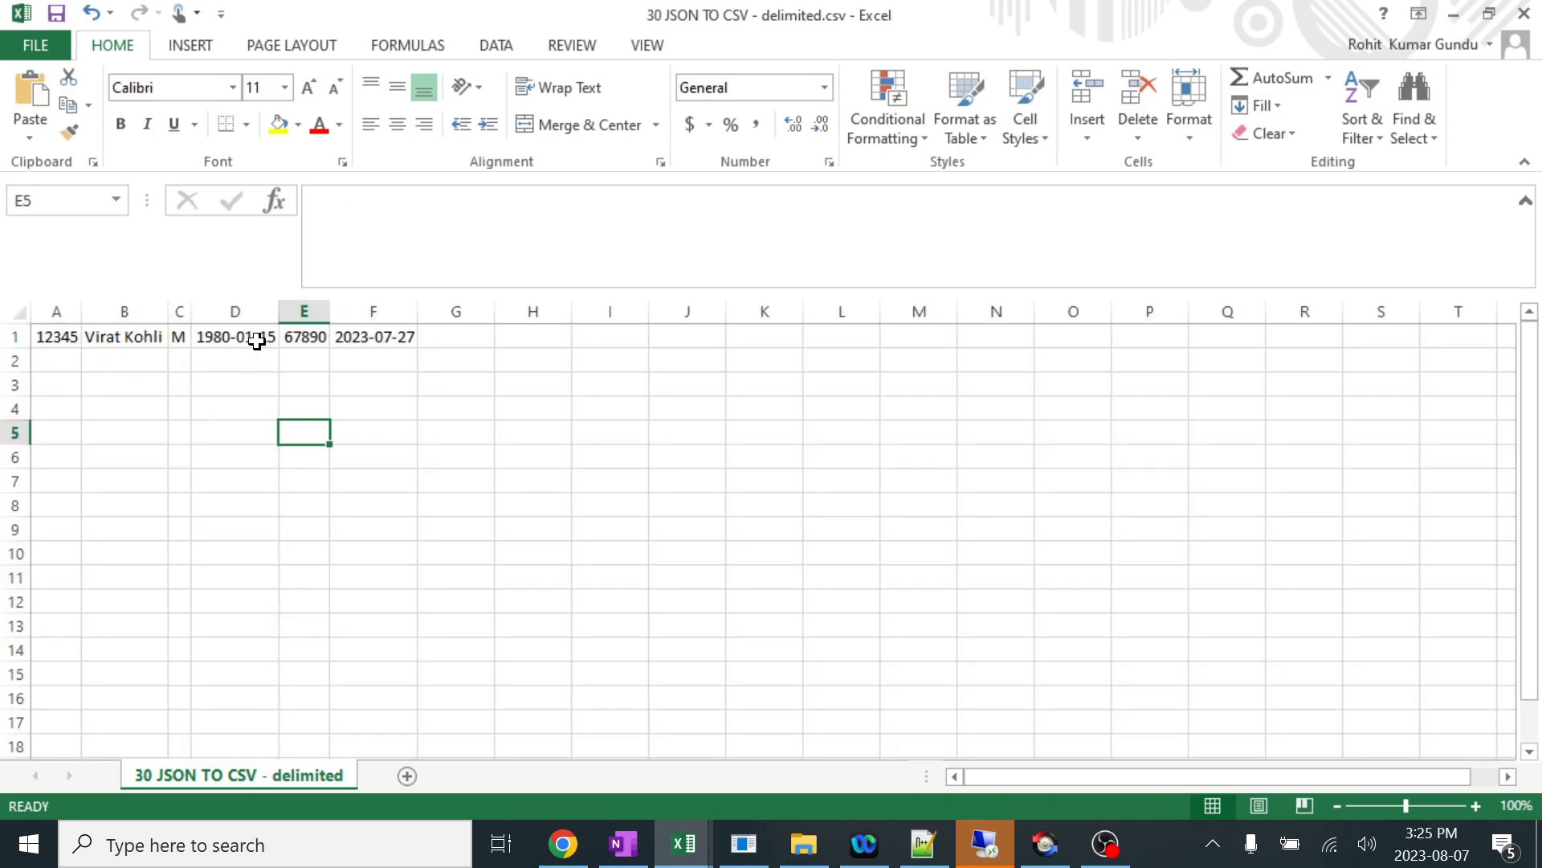
Narrow column D slightly and autofit all the sheet's columns again.
mouse_move(279, 314)
left_mouse_down()
mouse_move(552, 330)
mouse_move(551, 316)
mouse_move(268, 318)
left_mouse_up()
left_click(444, 430)
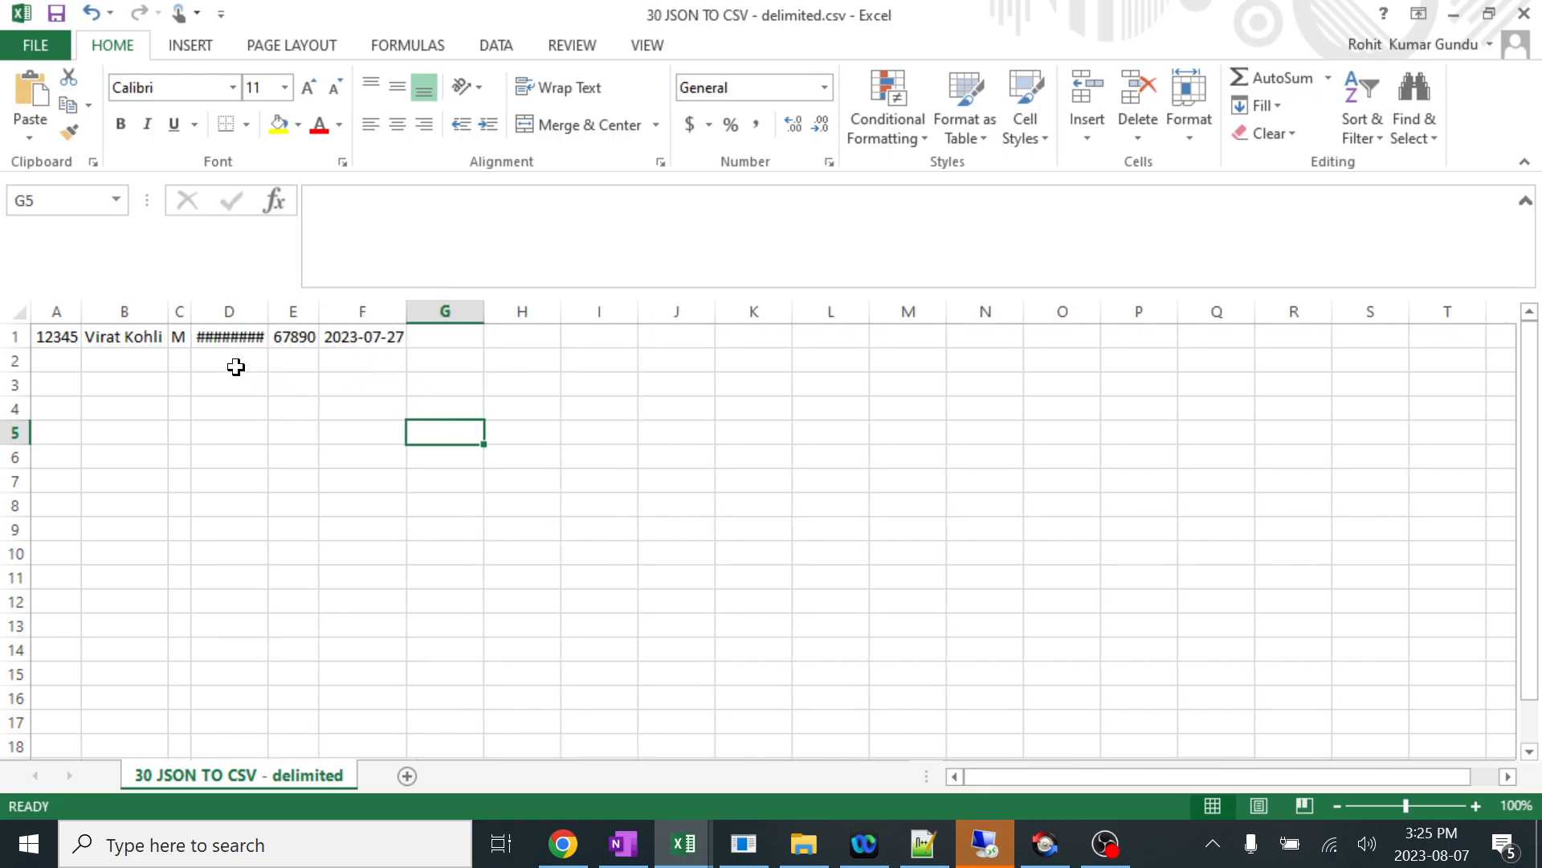
left_click(17, 312)
double_click(169, 313)
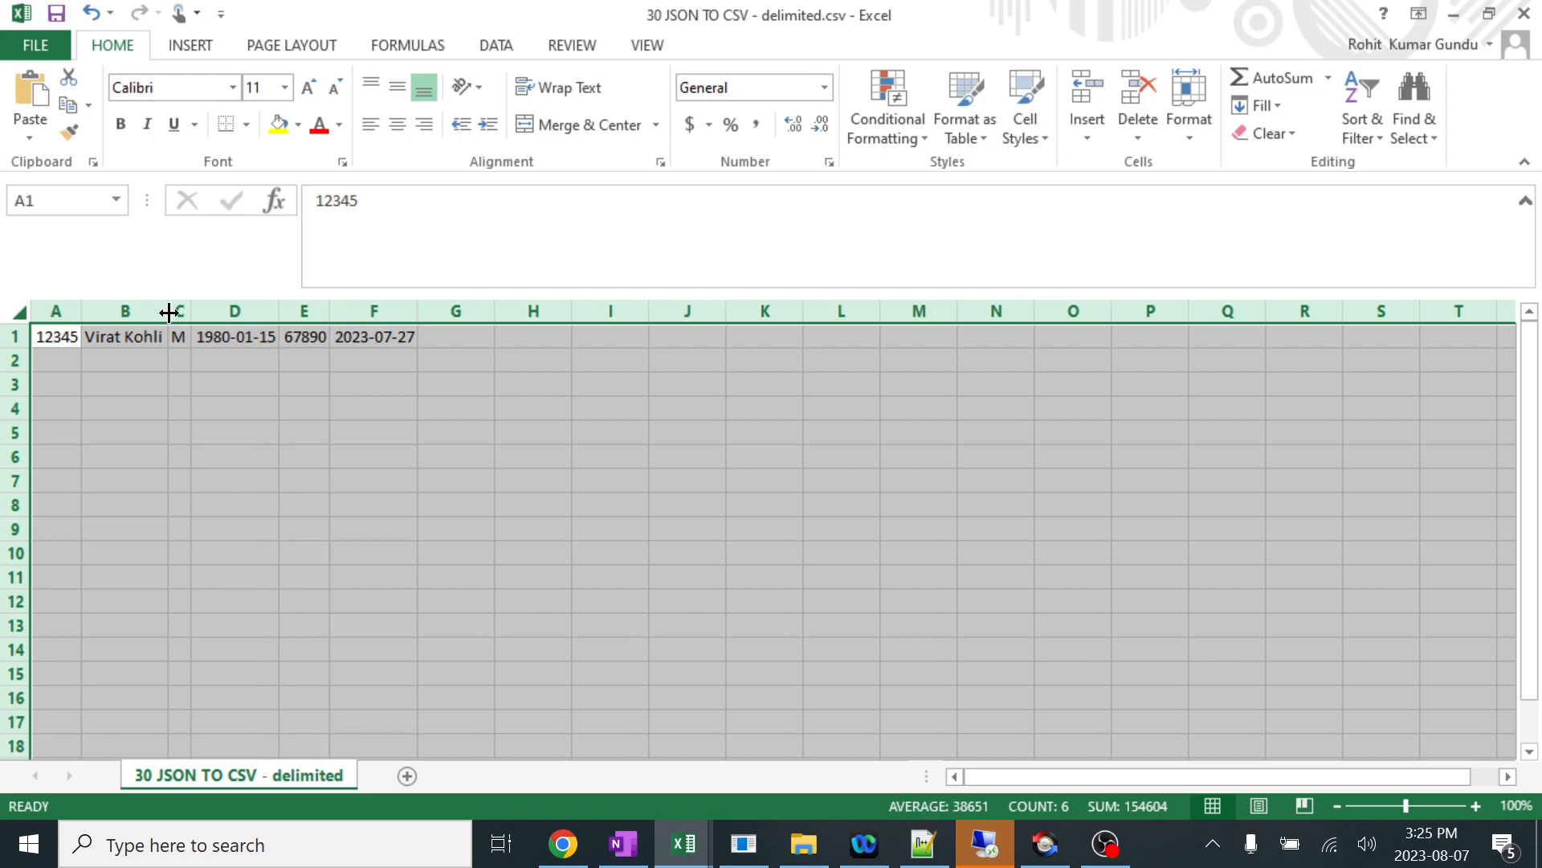
left_click(358, 391)
Compare the values in row 1 of the CSV sheet with Destination 1's encoded message in Mirth Connect.
left_click(71, 340)
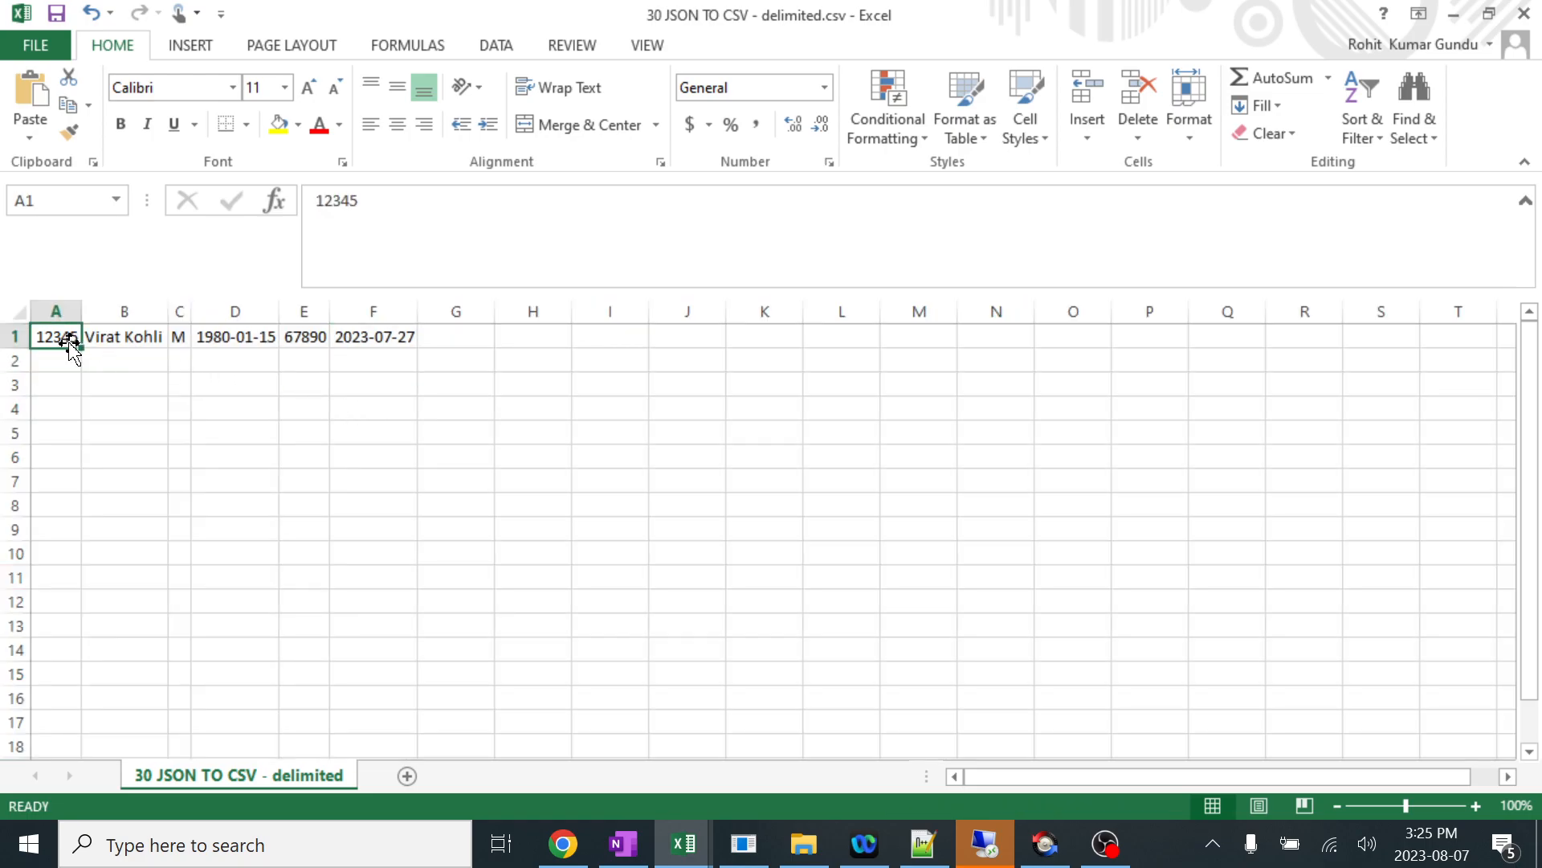
left_click(142, 336)
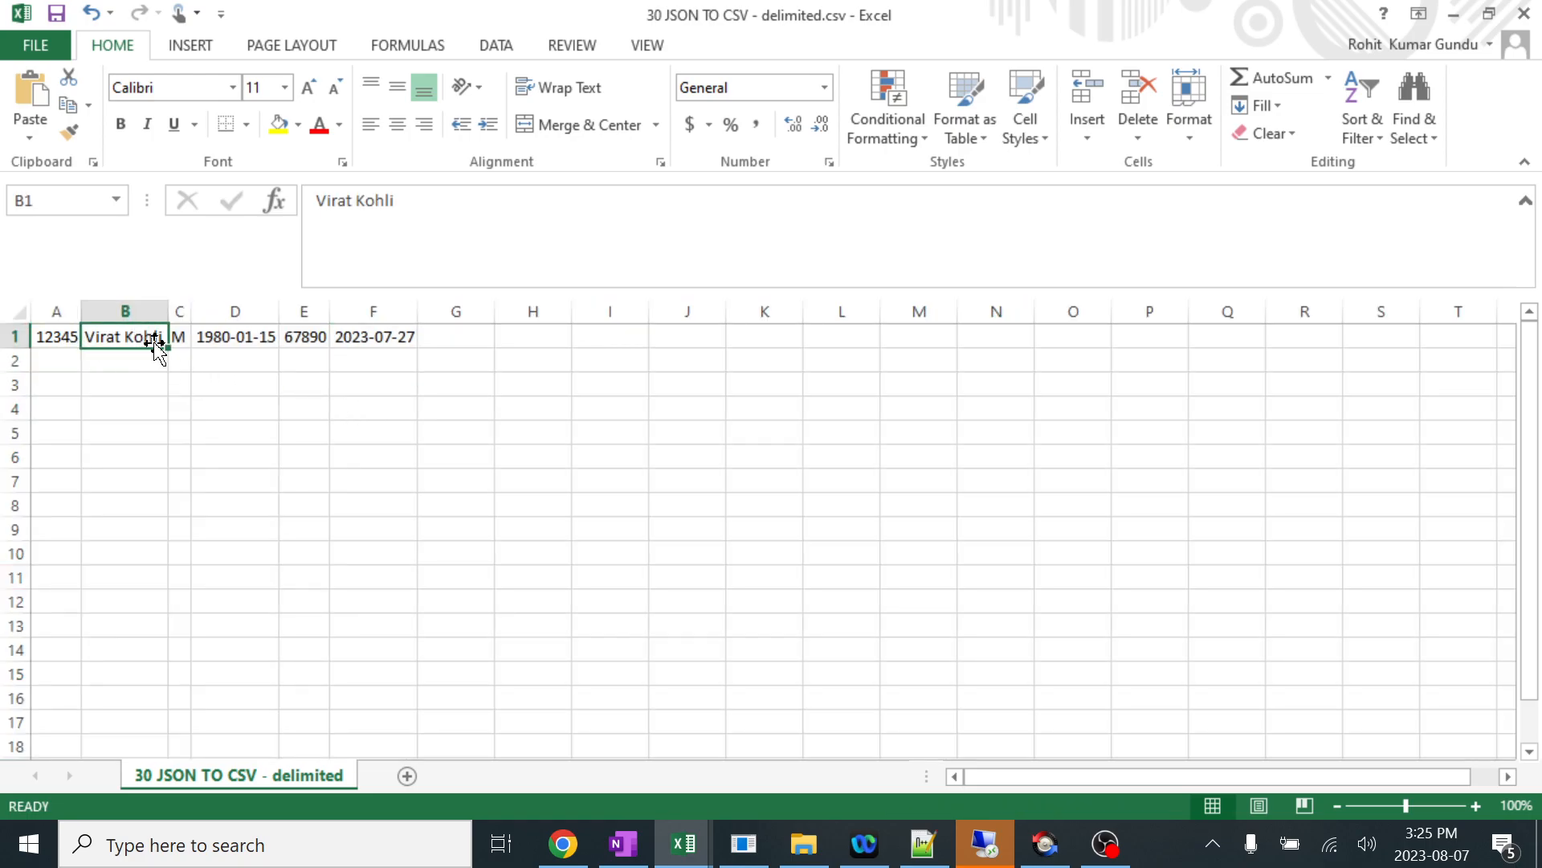
left_click(737, 847)
left_click_drag(619, 491, 233, 491)
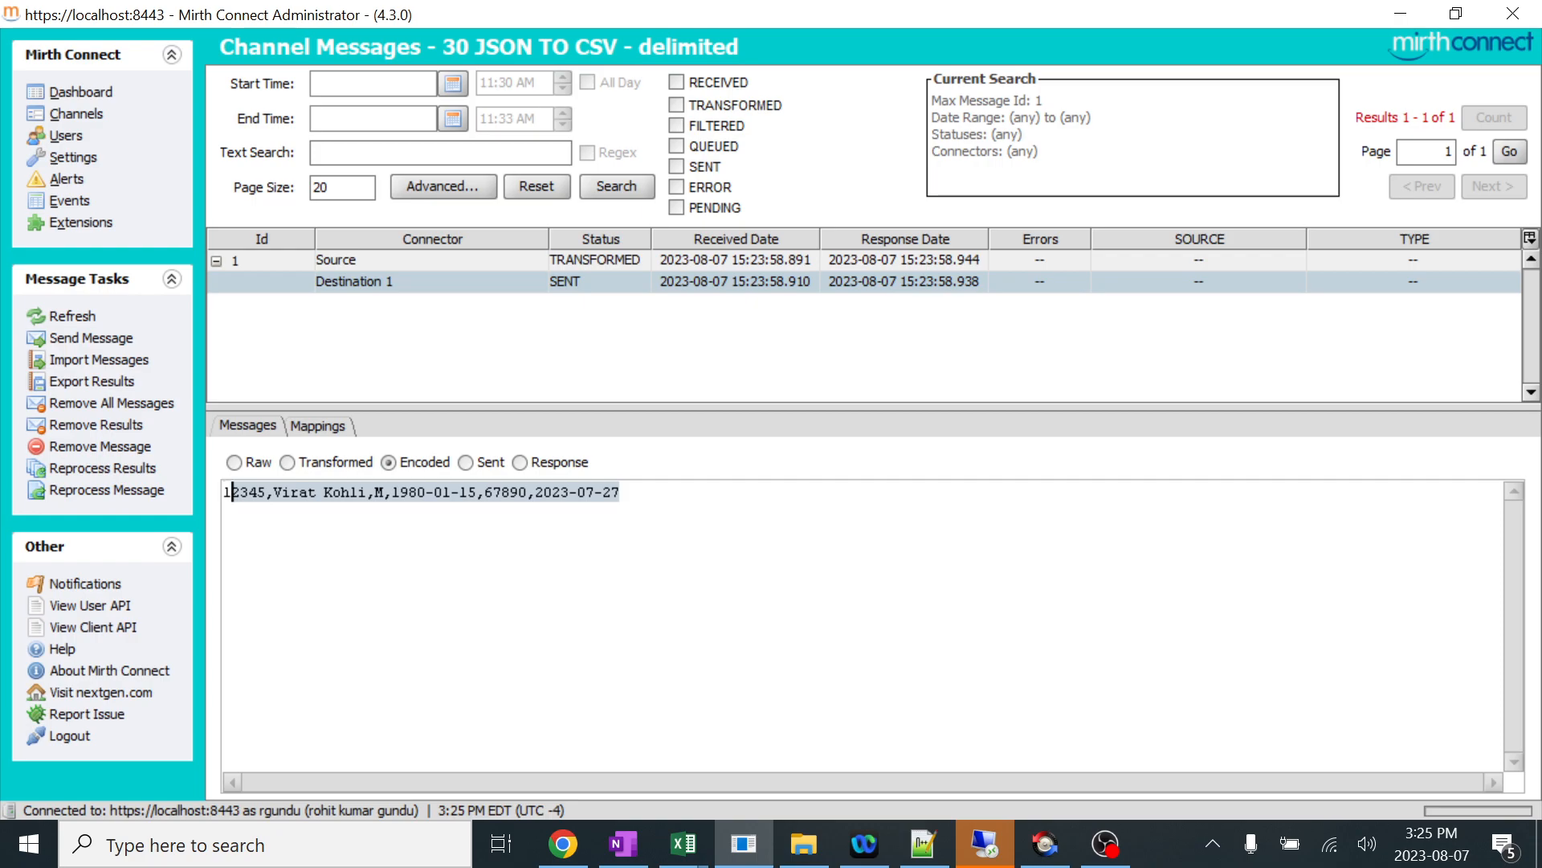
key("ctrl+a")
key("alt+Tab")
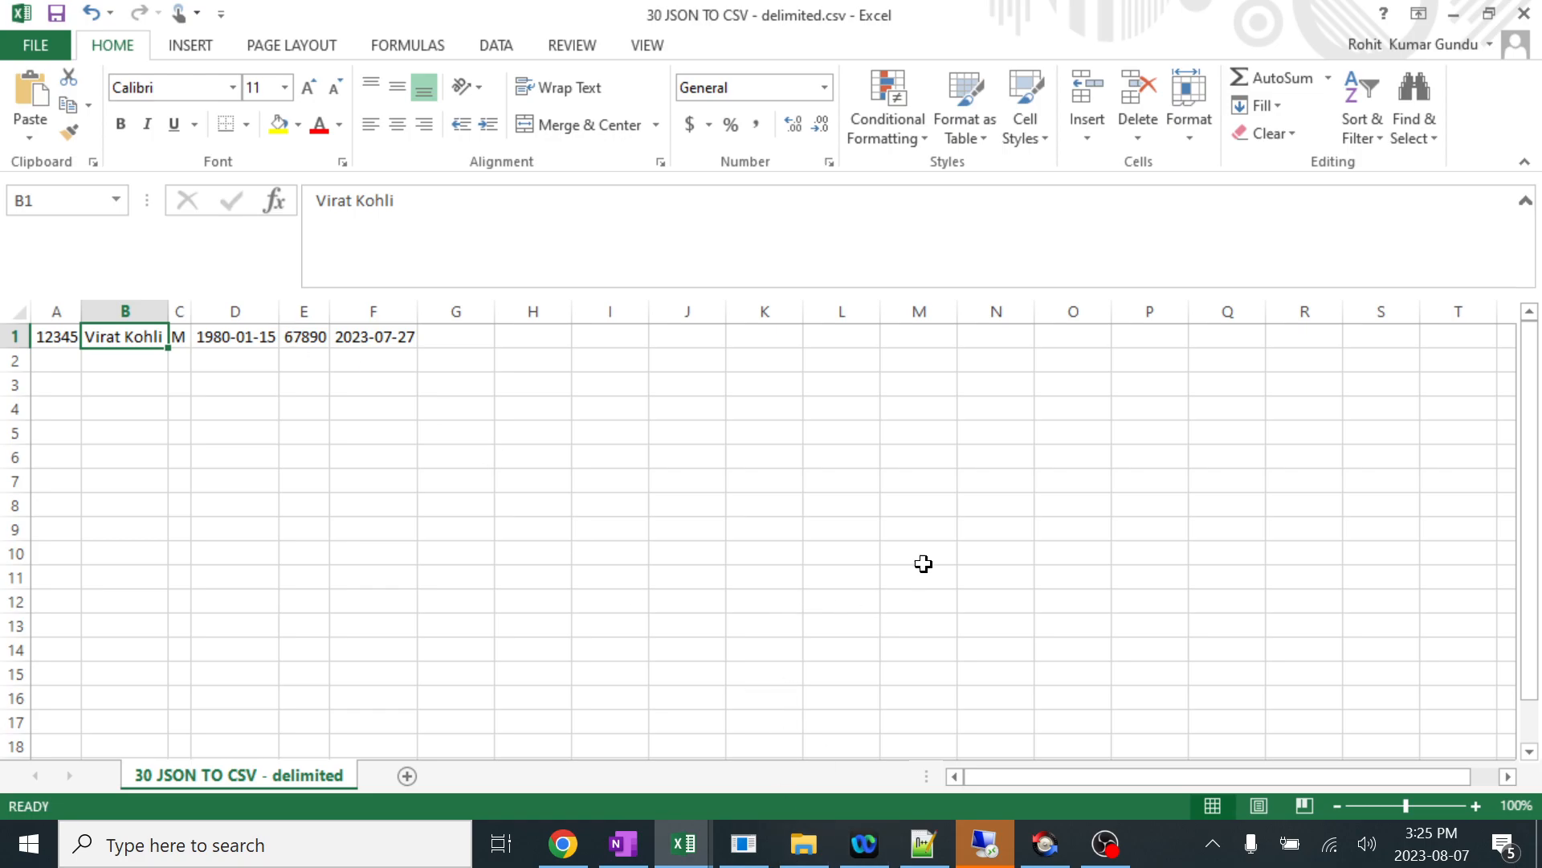
left_click(741, 845)
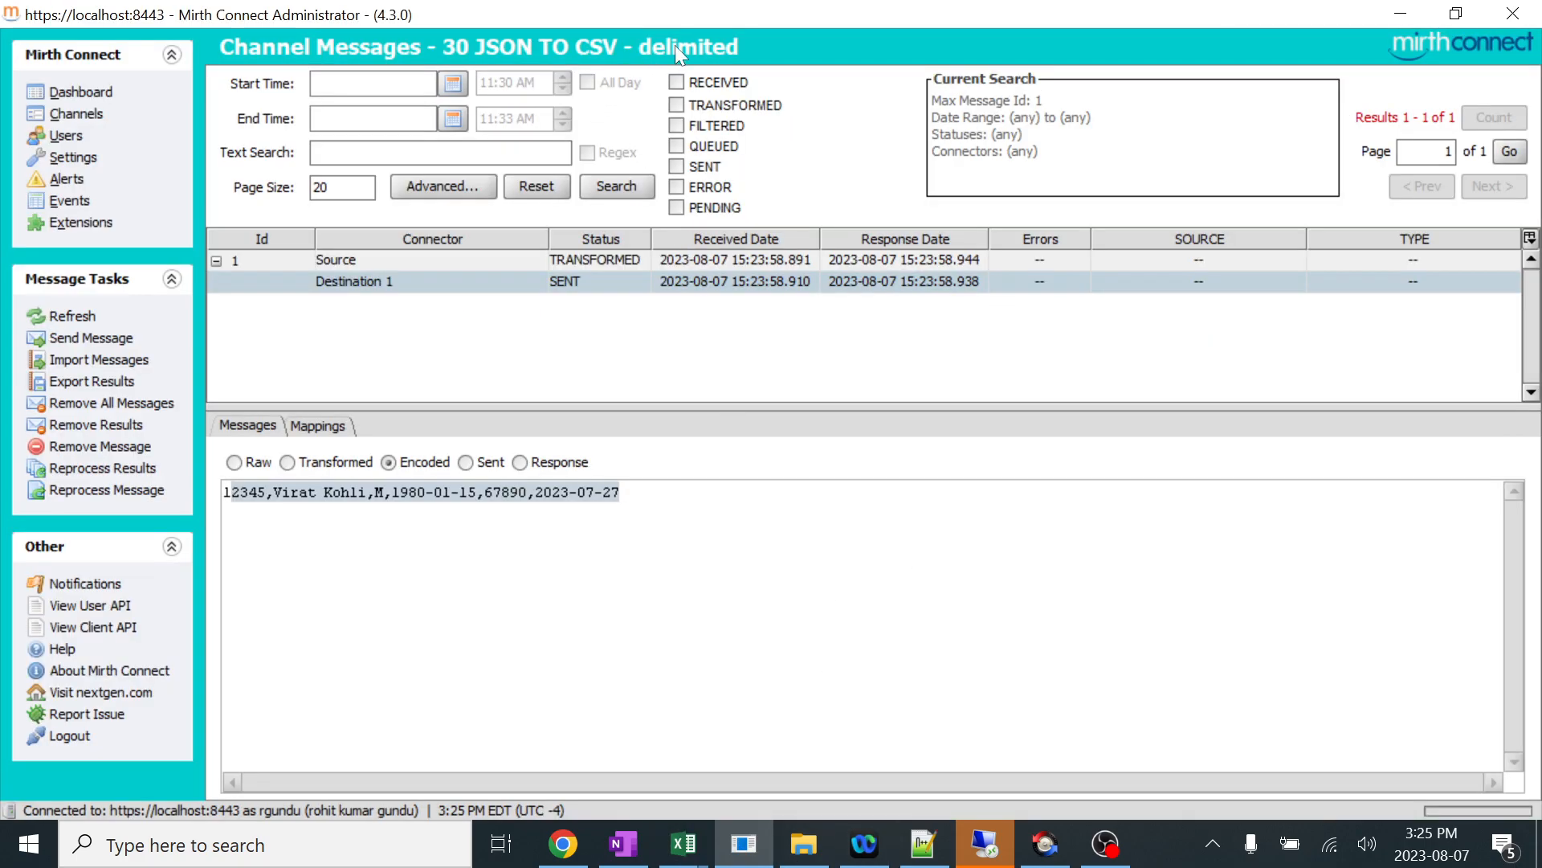
left_click(627, 495)
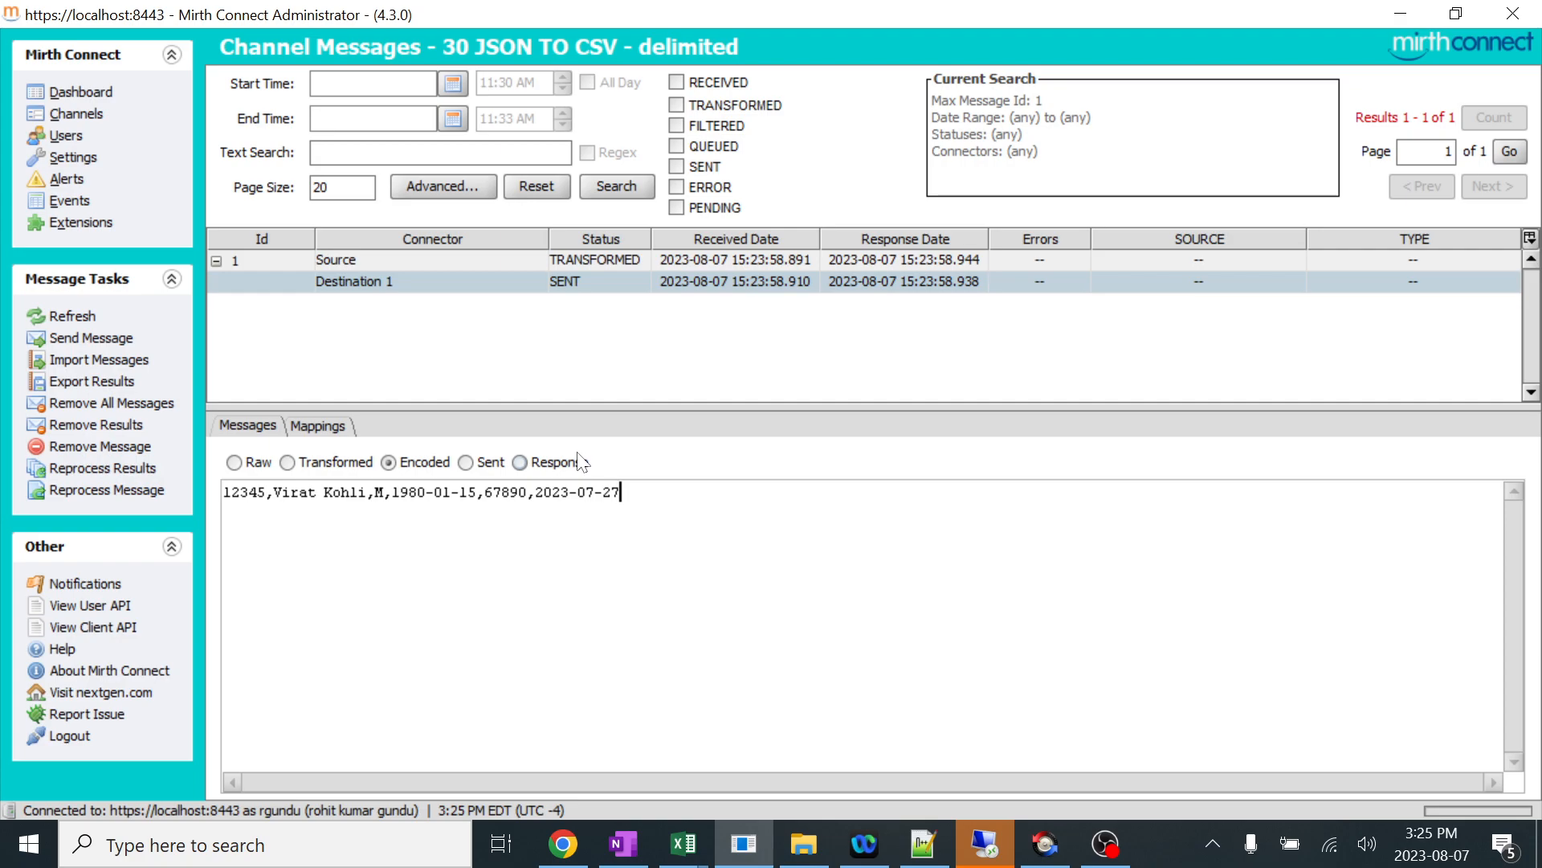
Open the Destination 1 transformer of the 30 JSON TO CSV - delimited channel and name its JavaScript step Basic Version 1.
left_click(87, 115)
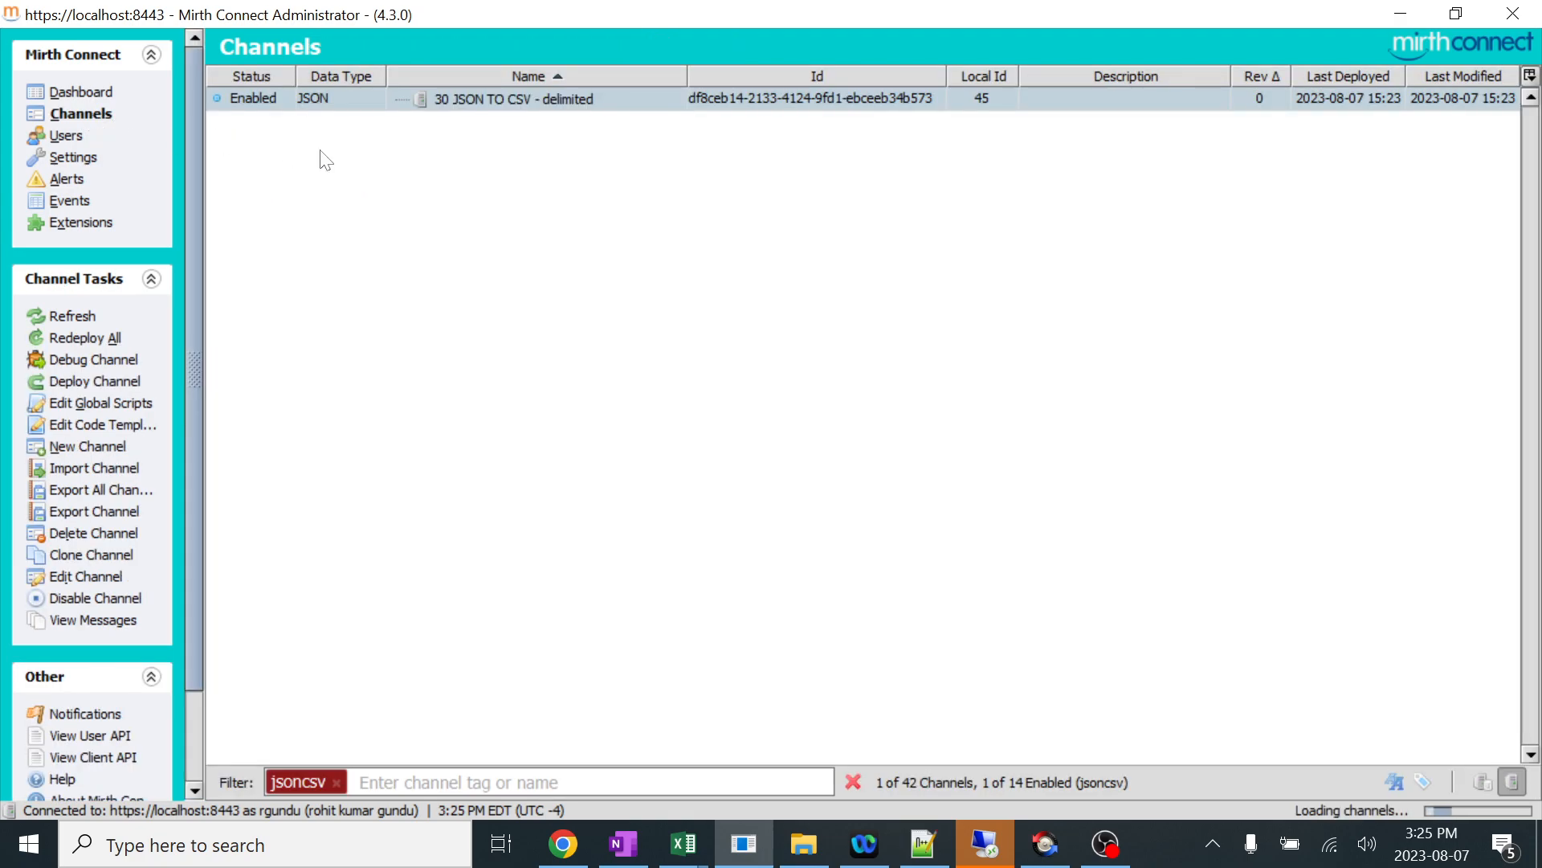
double_click(487, 98)
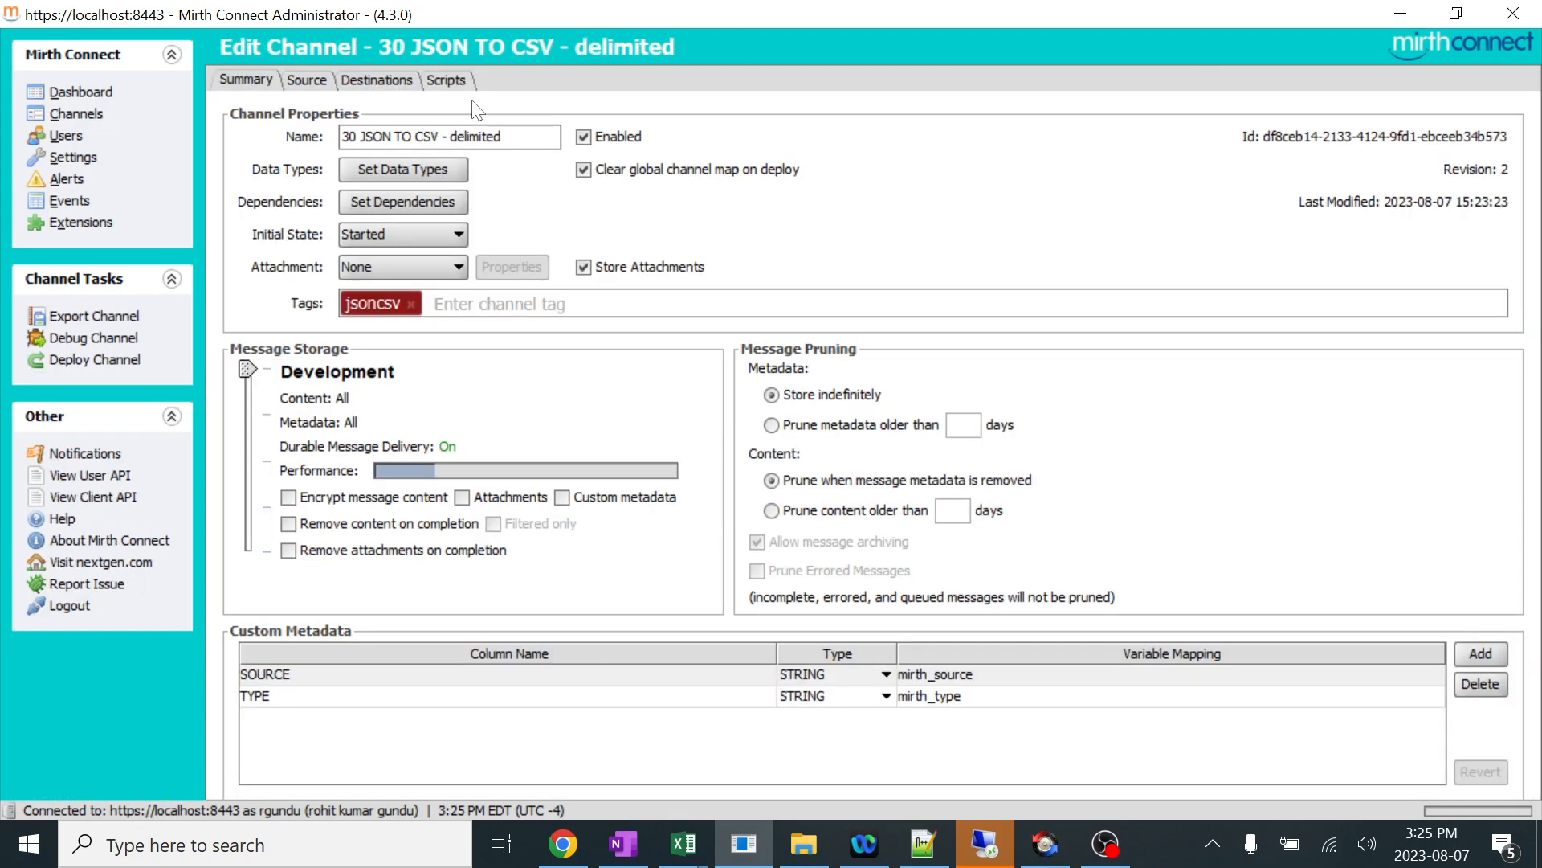
left_click(373, 82)
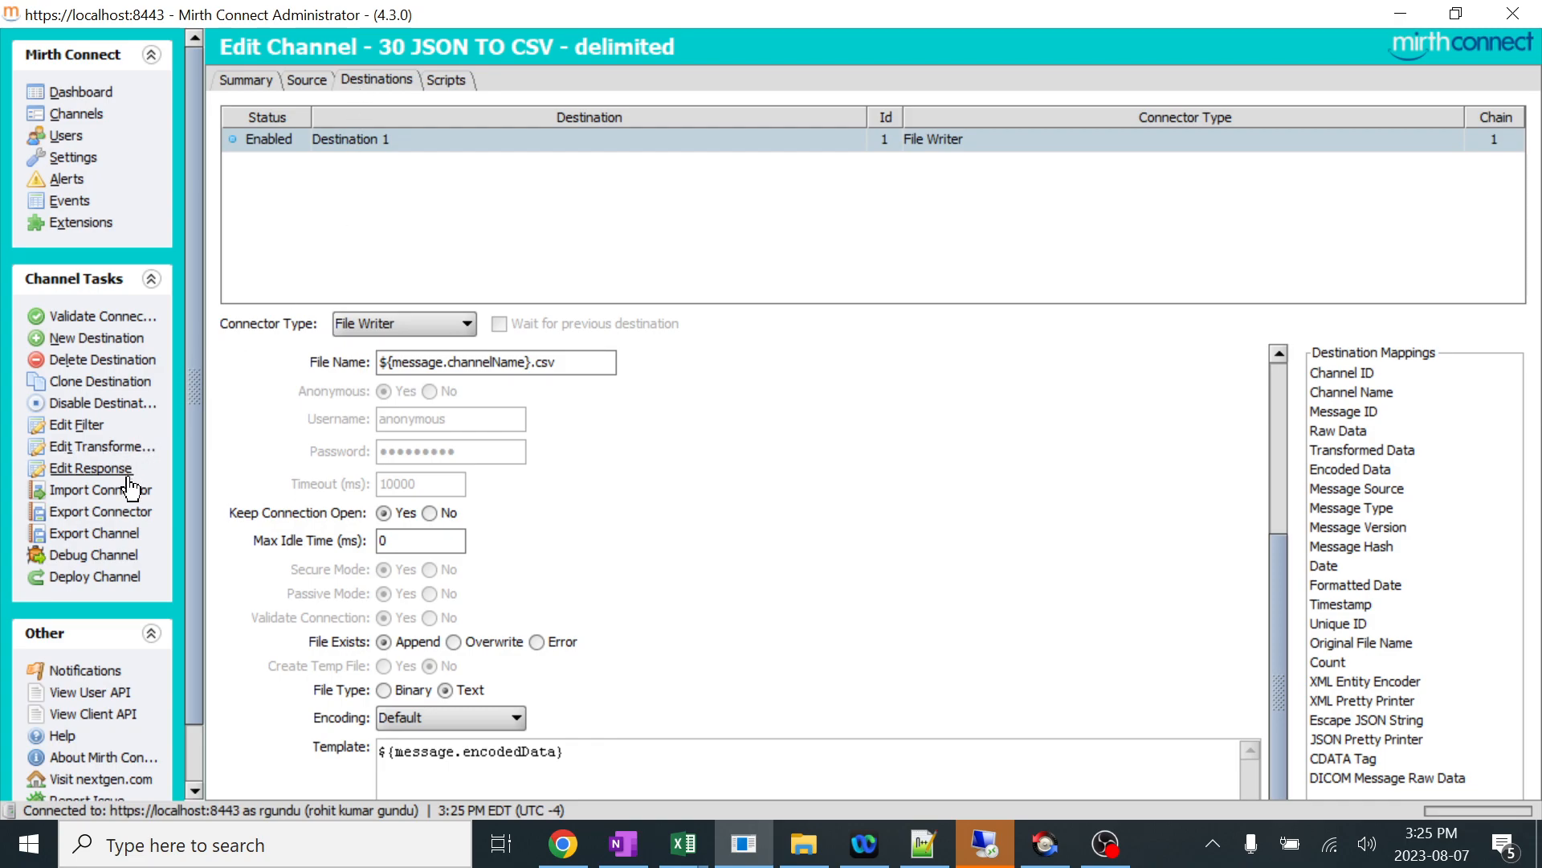
left_click(135, 446)
double_click(485, 99)
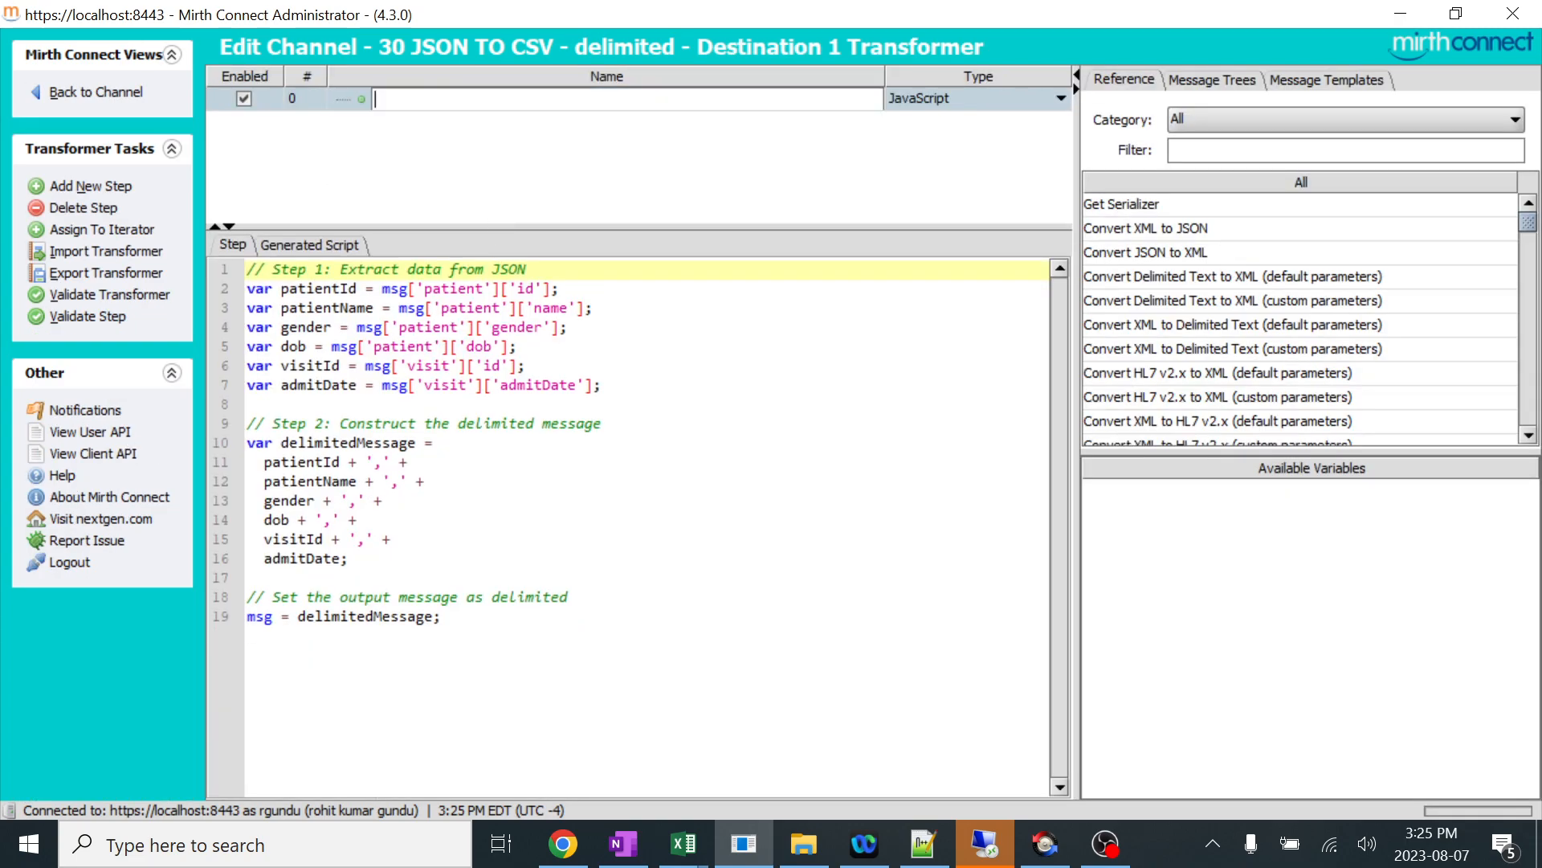
type("Basic Version 1")
left_click(477, 148)
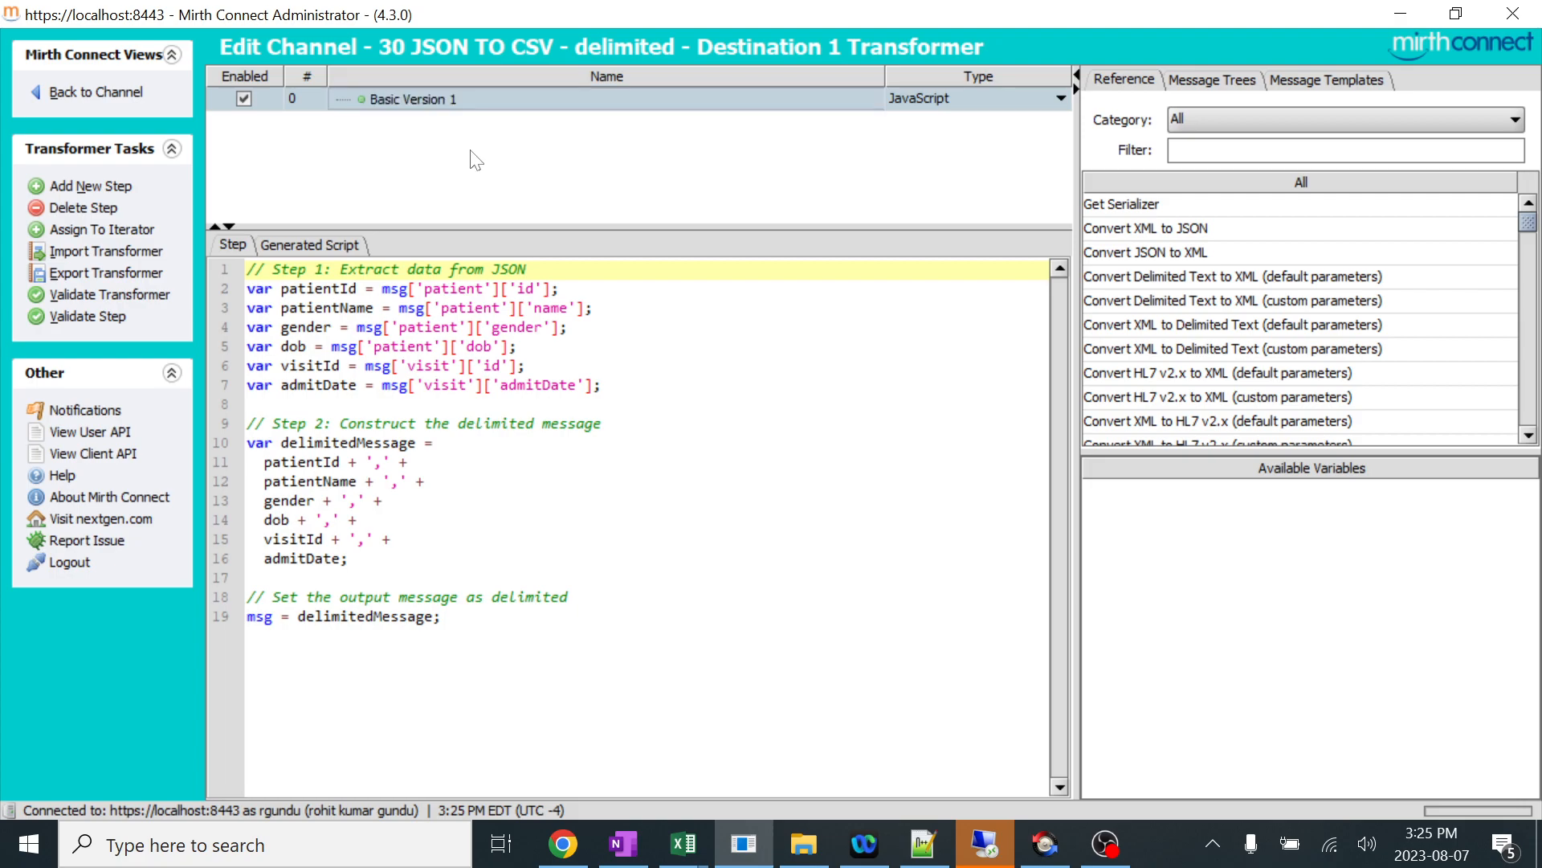
Add a second transformer step of type JavaScript named Mapping Version 2 and disable the Basic Version 1 step.
left_click(132, 192)
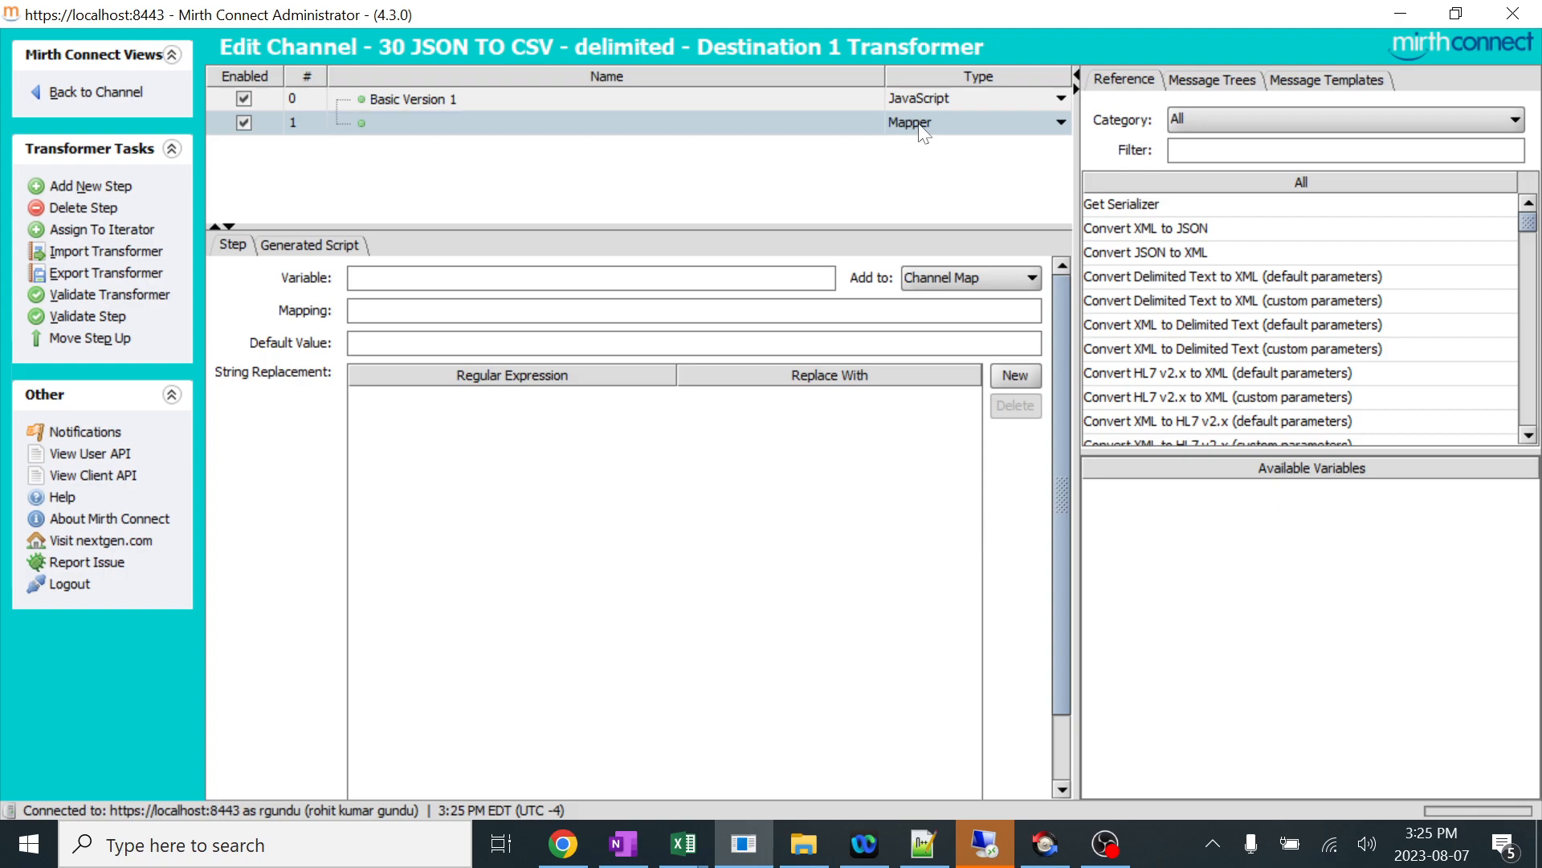
left_click(948, 122)
left_click(941, 185)
left_click(461, 95)
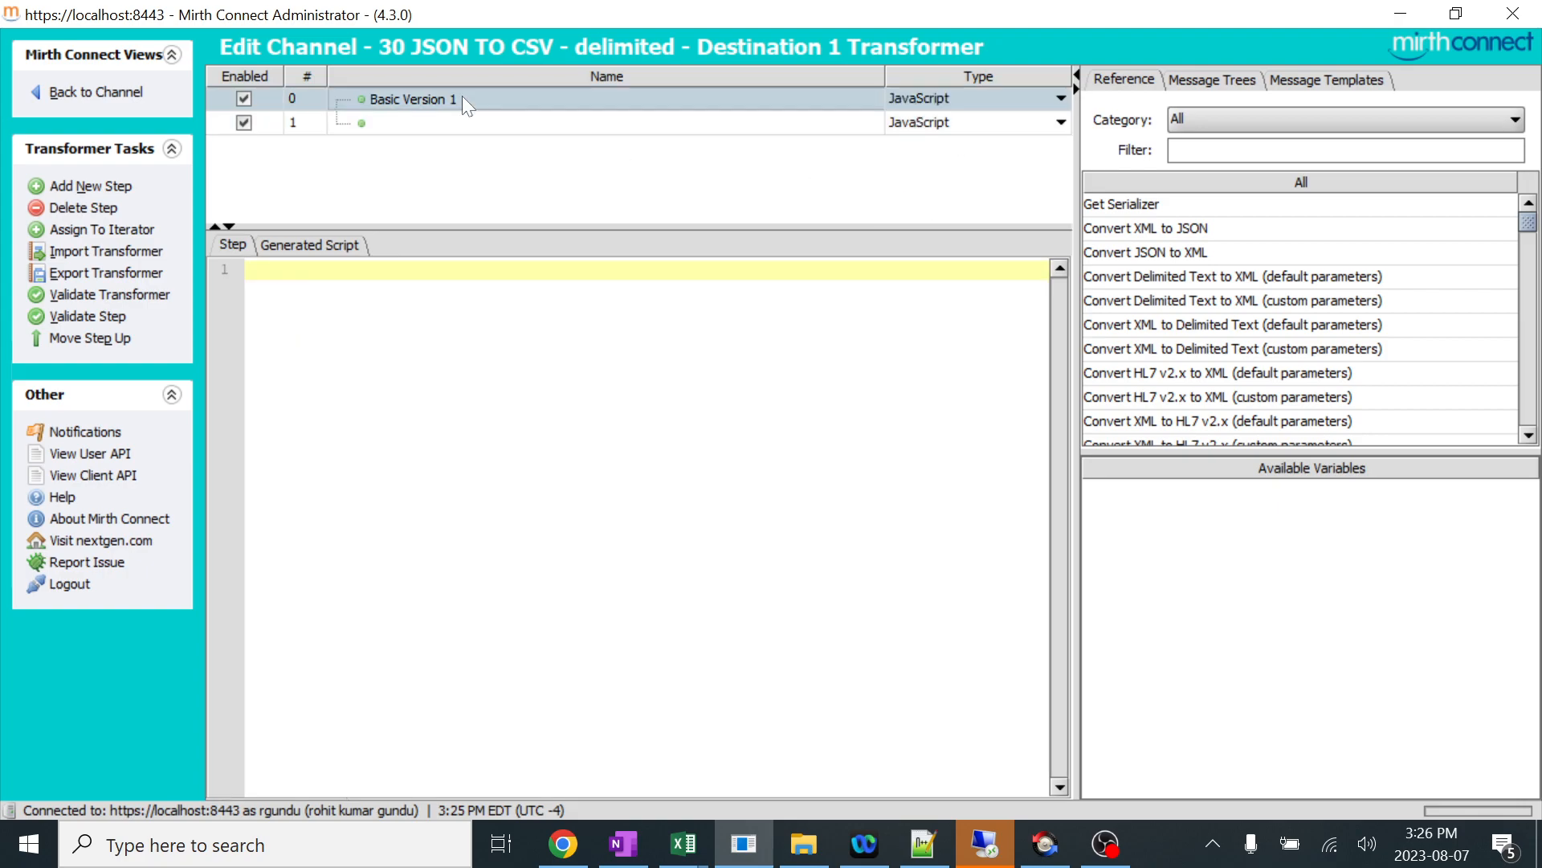
left_click(244, 98)
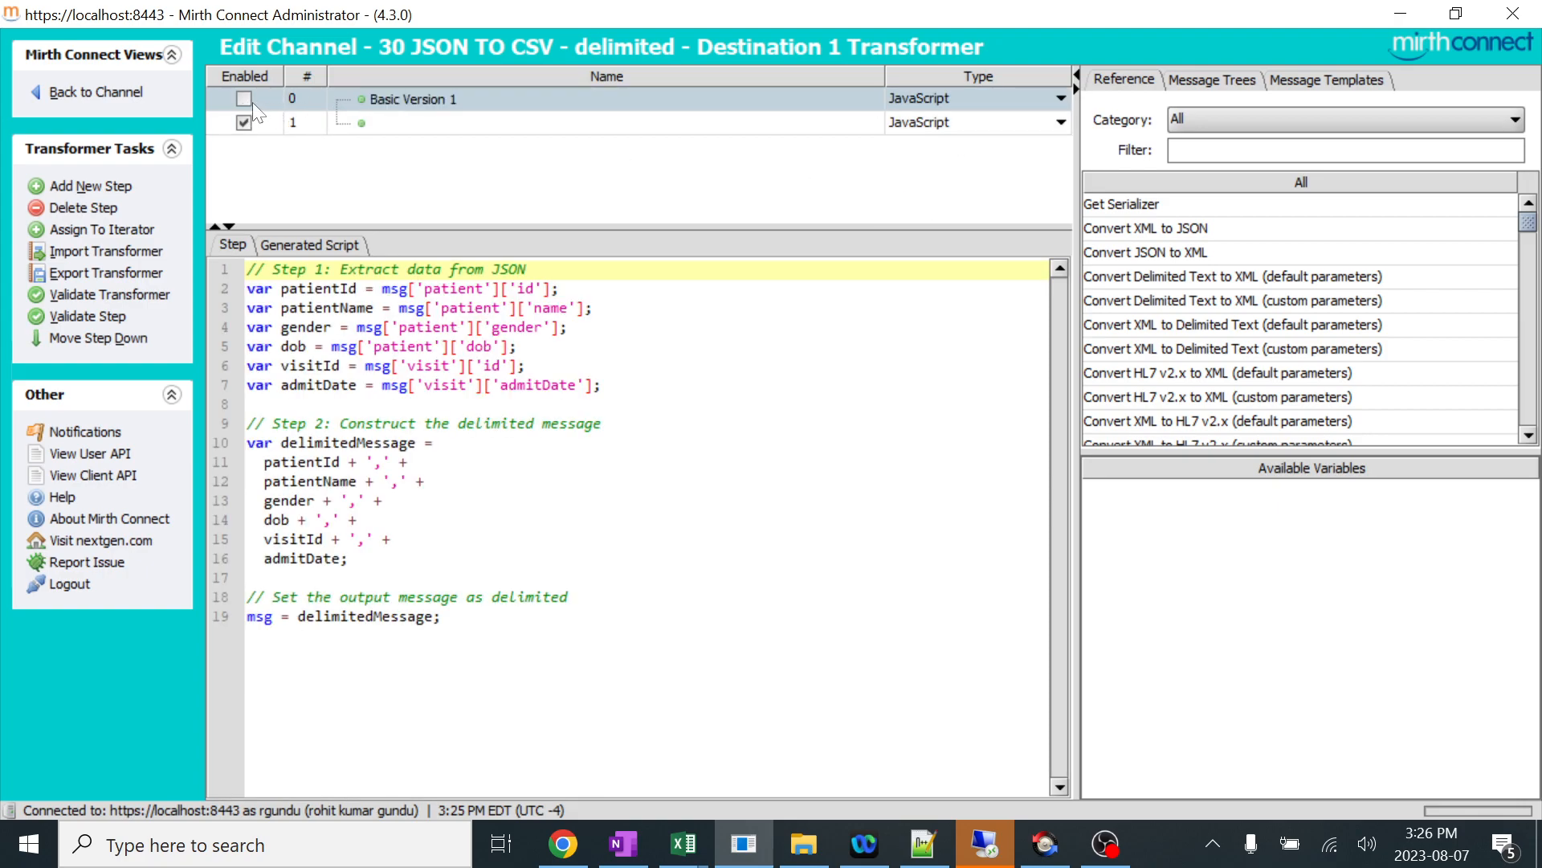
double_click(442, 122)
type("Mapping Version 2")
left_click(455, 168)
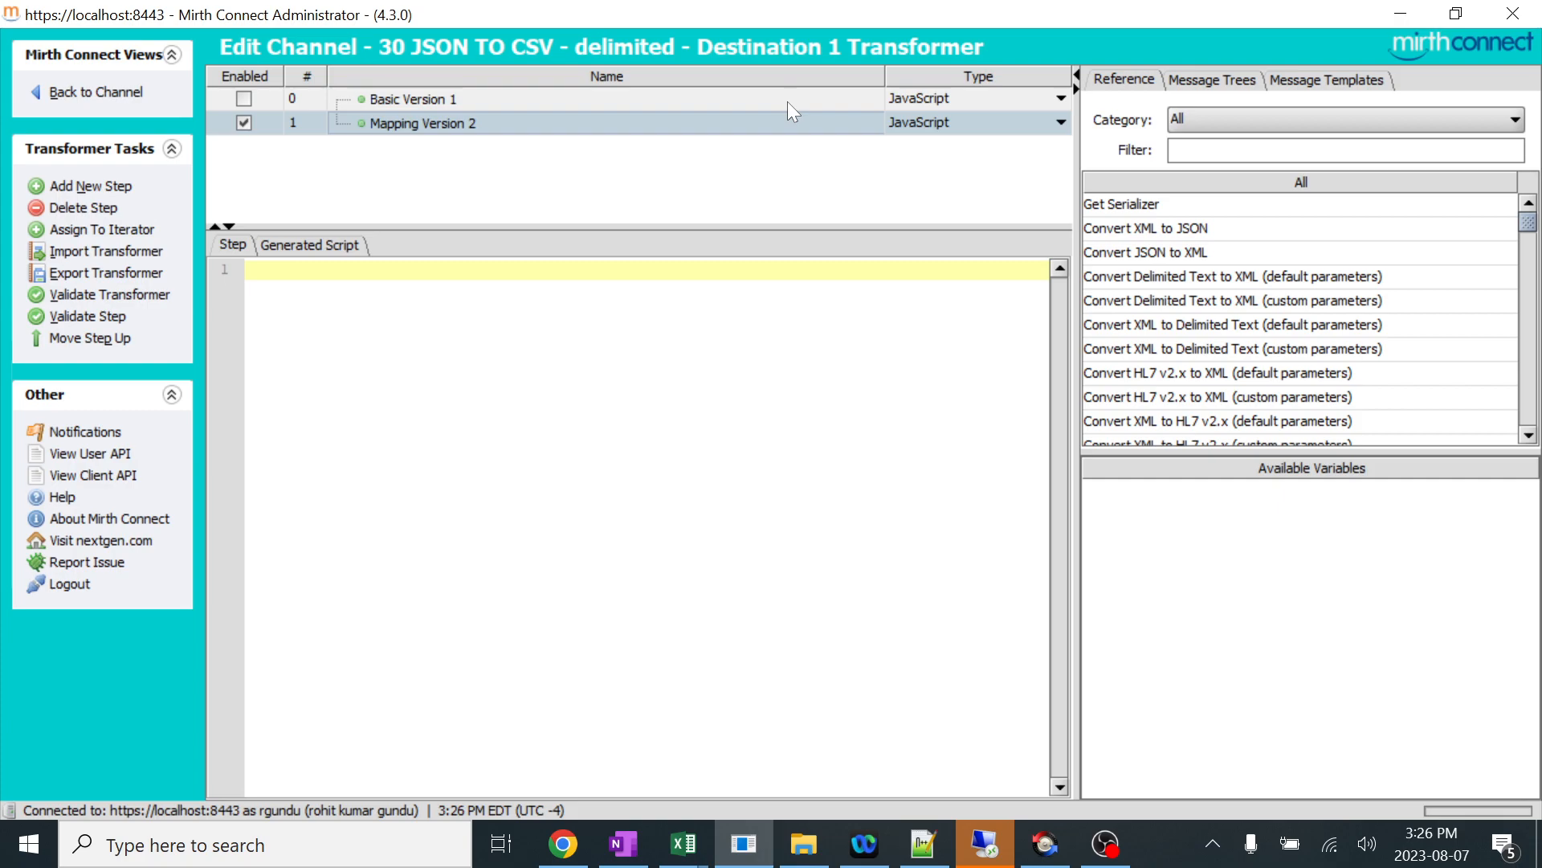
Copy the sample patient and visit JSON from Notepad++ into the transformer's inbound message template.
left_click(1351, 81)
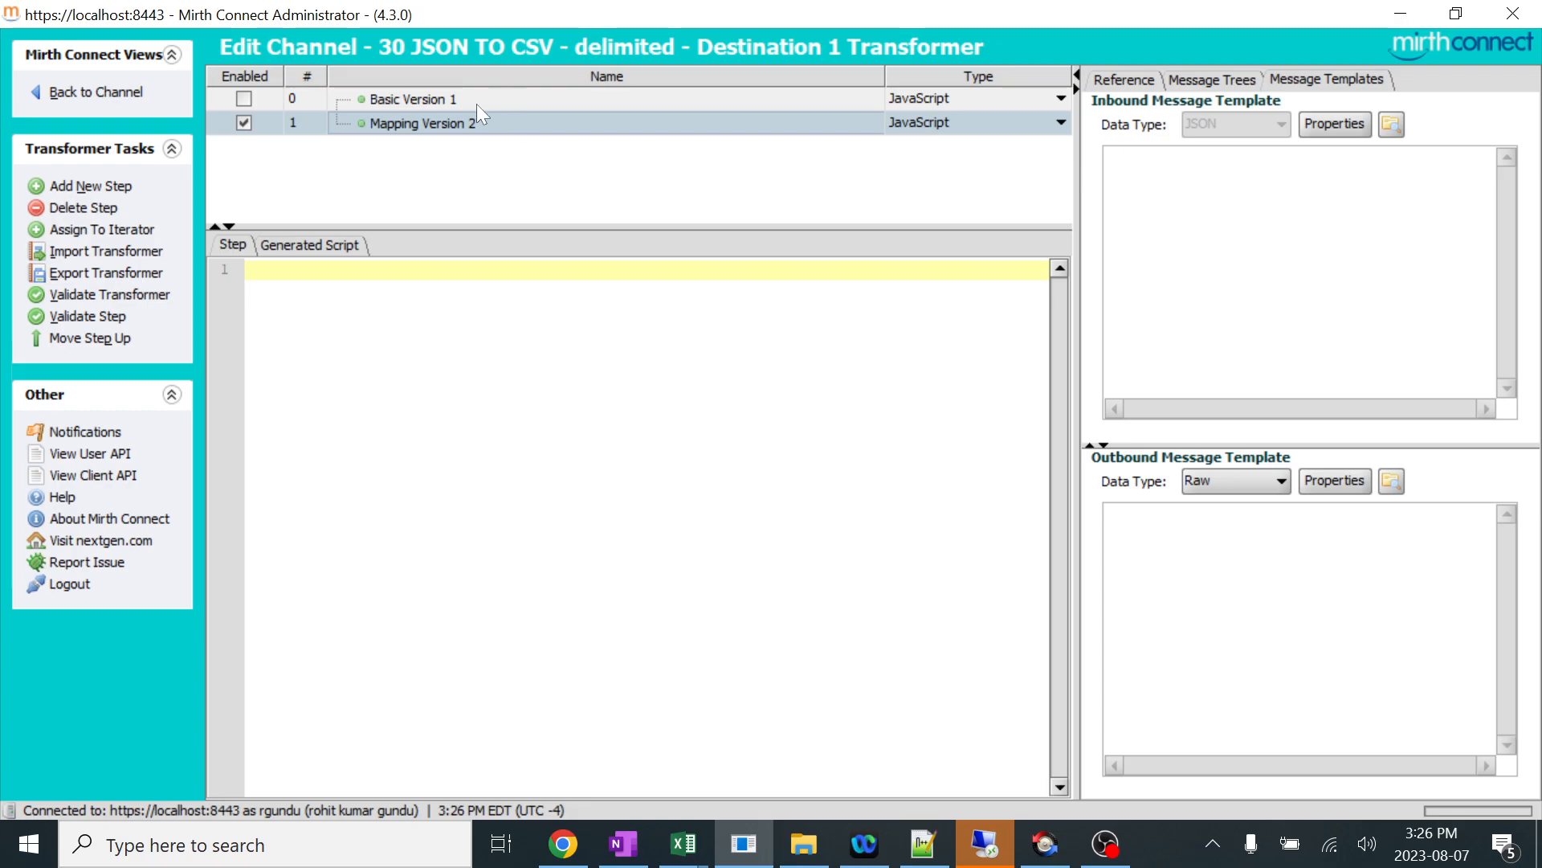
left_click(751, 862)
left_click(960, 864)
left_click(938, 858)
left_click(96, 435)
left_click_drag(84, 415, 75, 185)
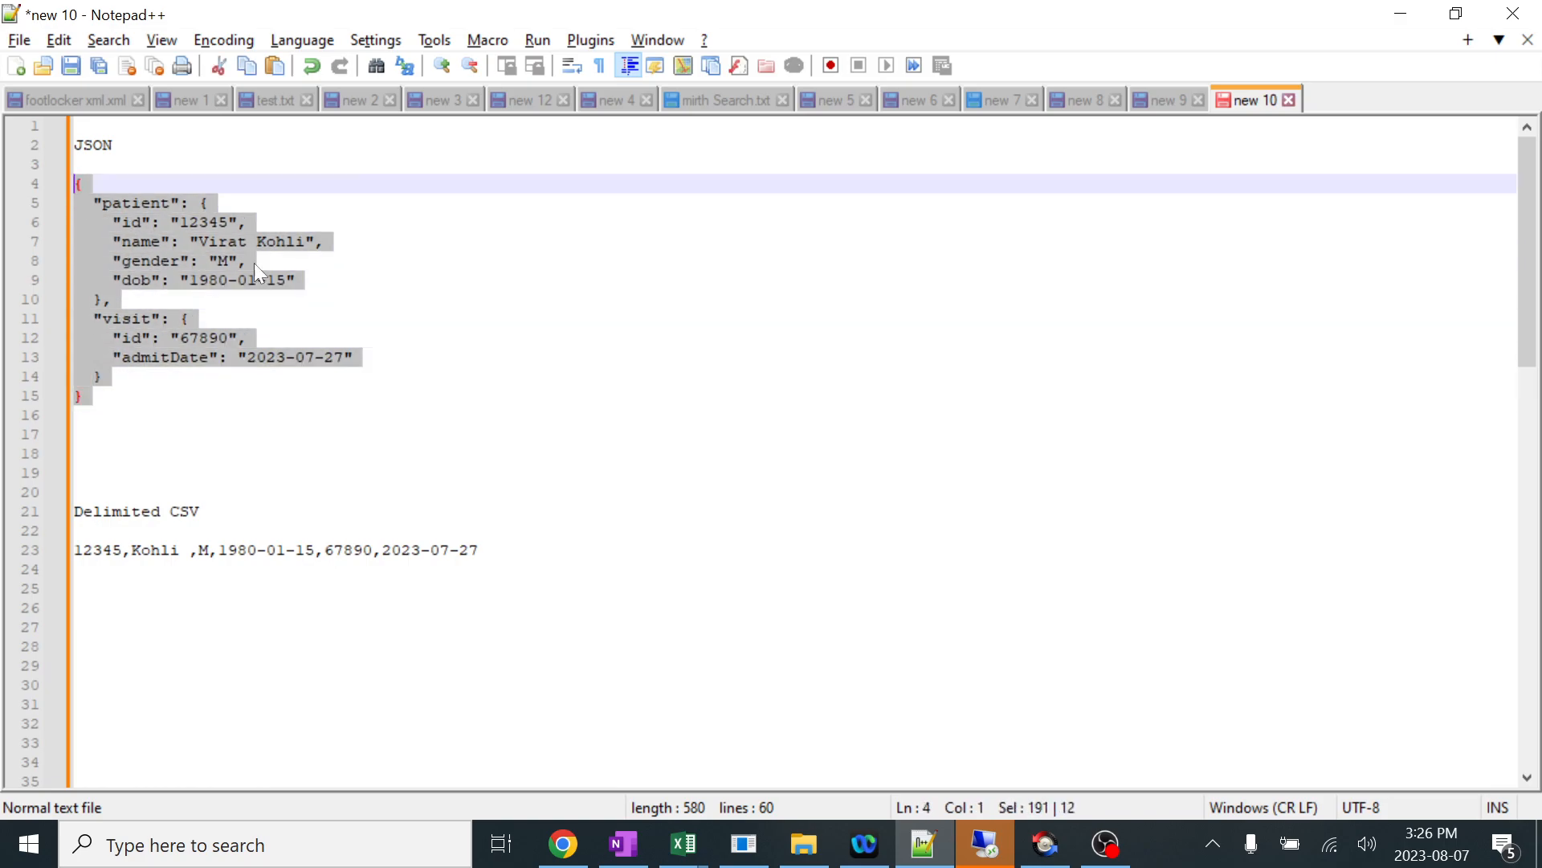
key("ctrl+c")
key("alt+Tab")
key("ctrl+v")
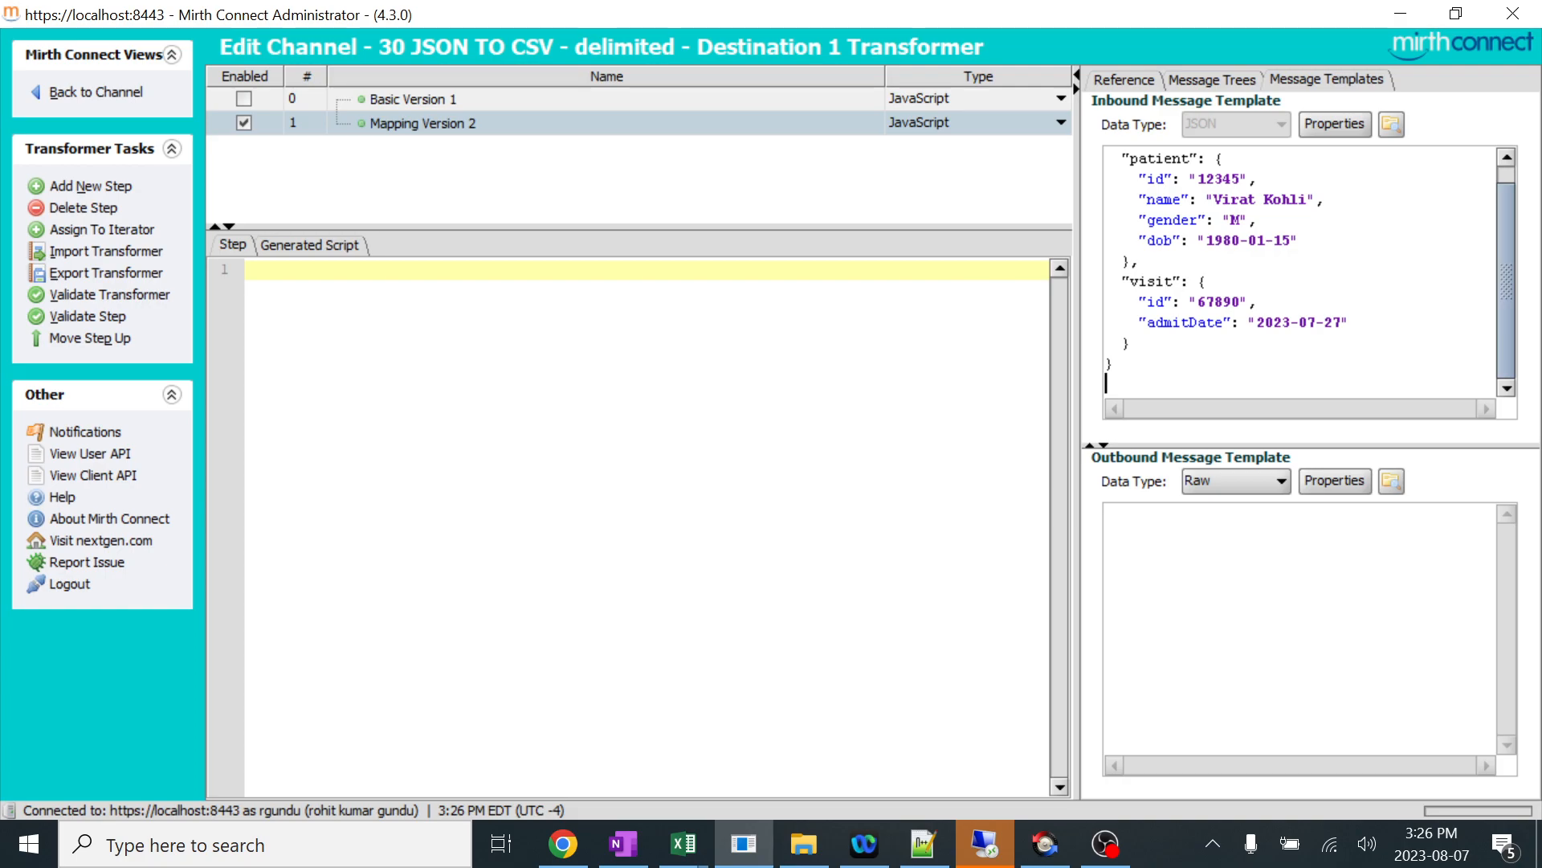
Set the outbound message template's data type to Delimited Text and copy the sample Delimited CSV line from Notepad++ into it.
left_click(1107, 515)
left_click(1246, 482)
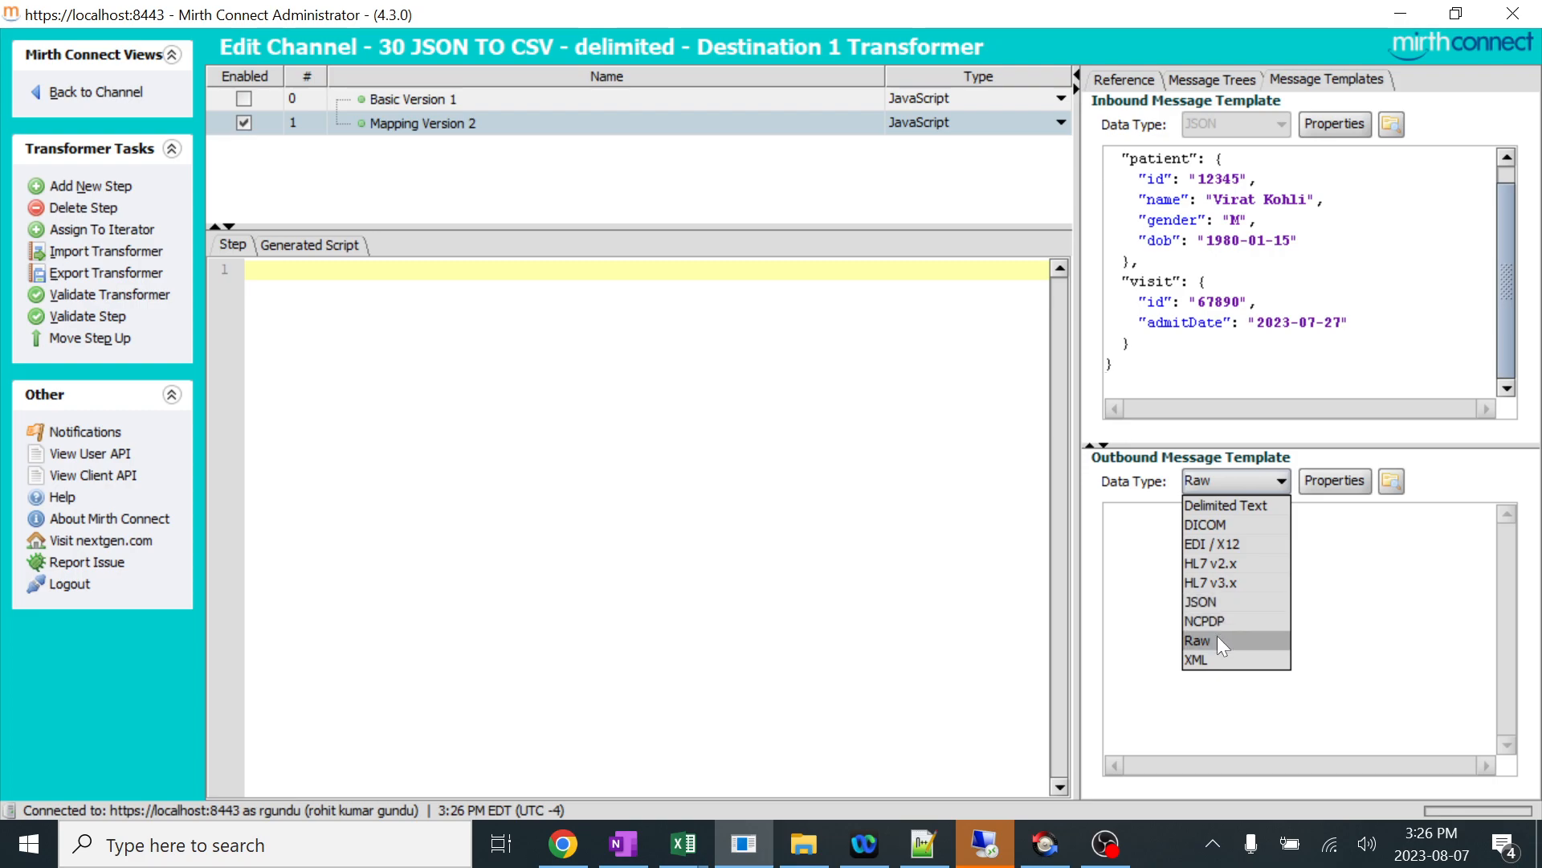
left_click(1262, 504)
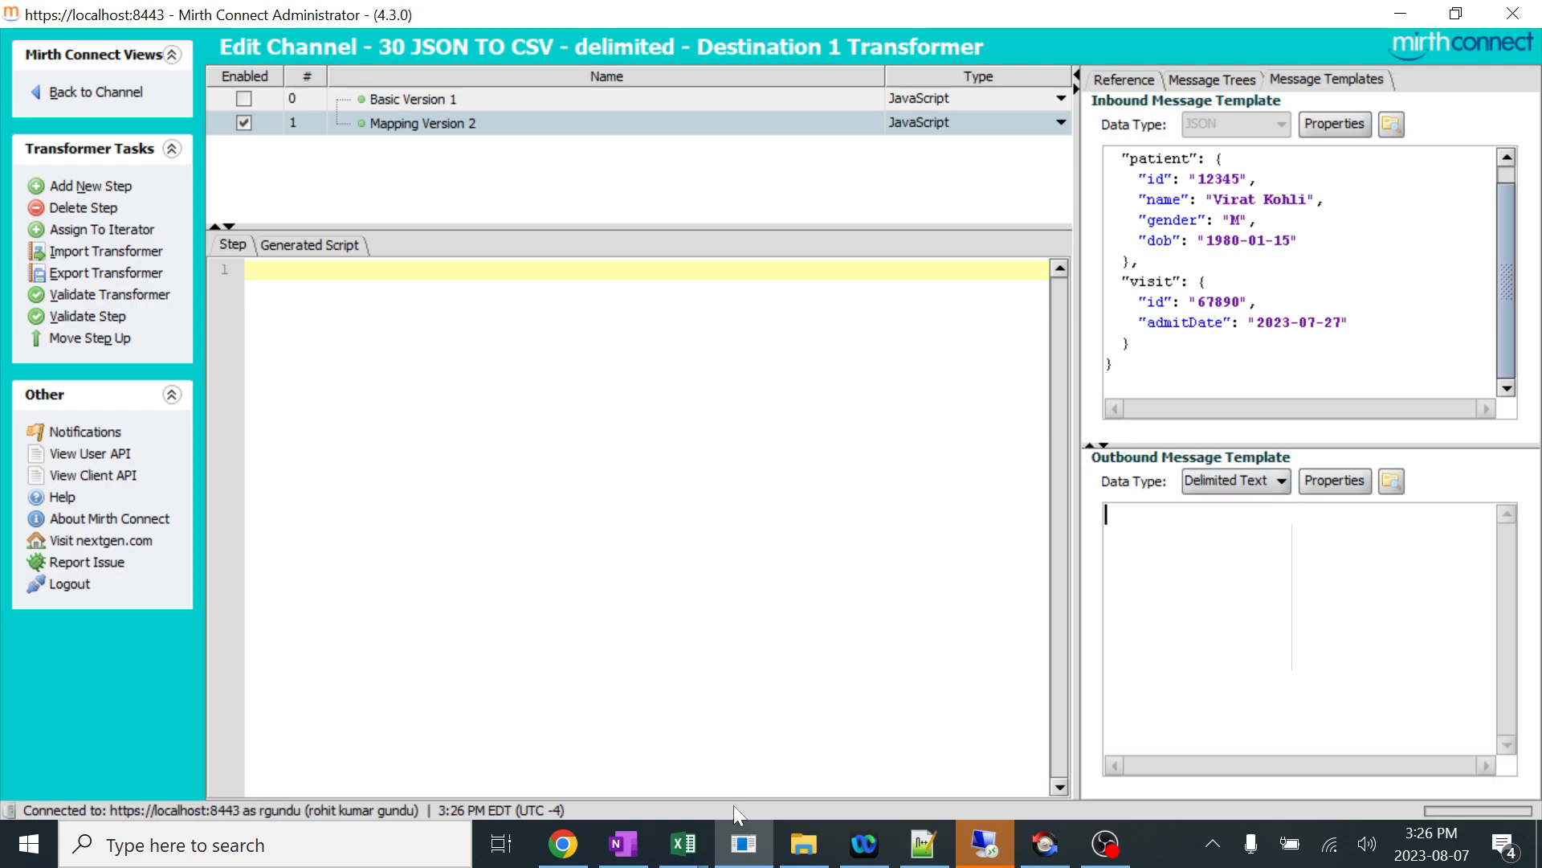
left_click(740, 853)
left_click_drag(482, 551, 73, 550)
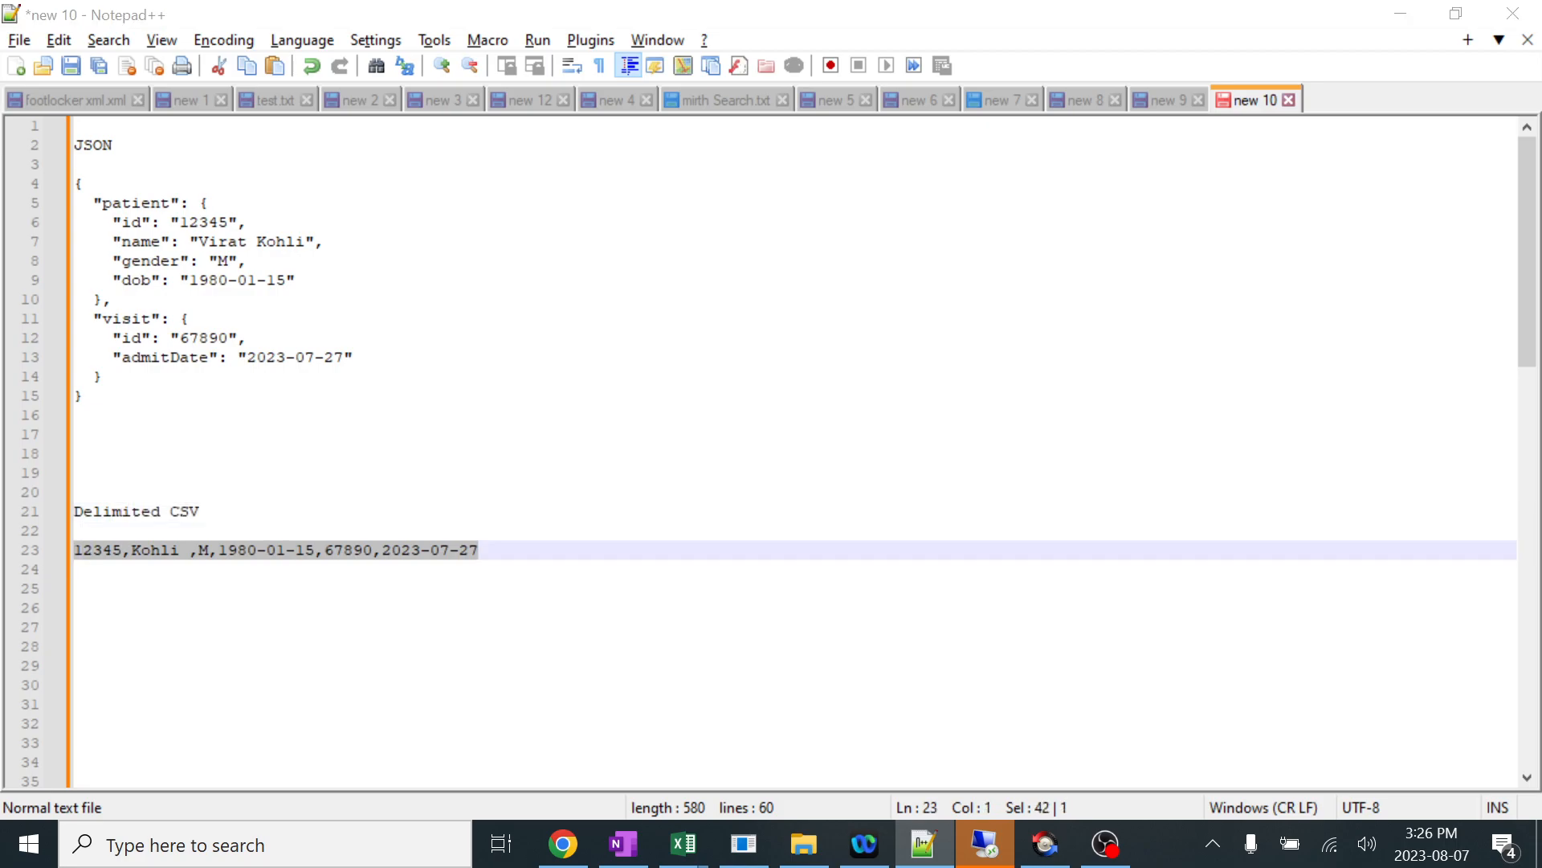
key("alt+Tab")
left_click(1108, 514)
key("ctrl+v")
left_click(1249, 515)
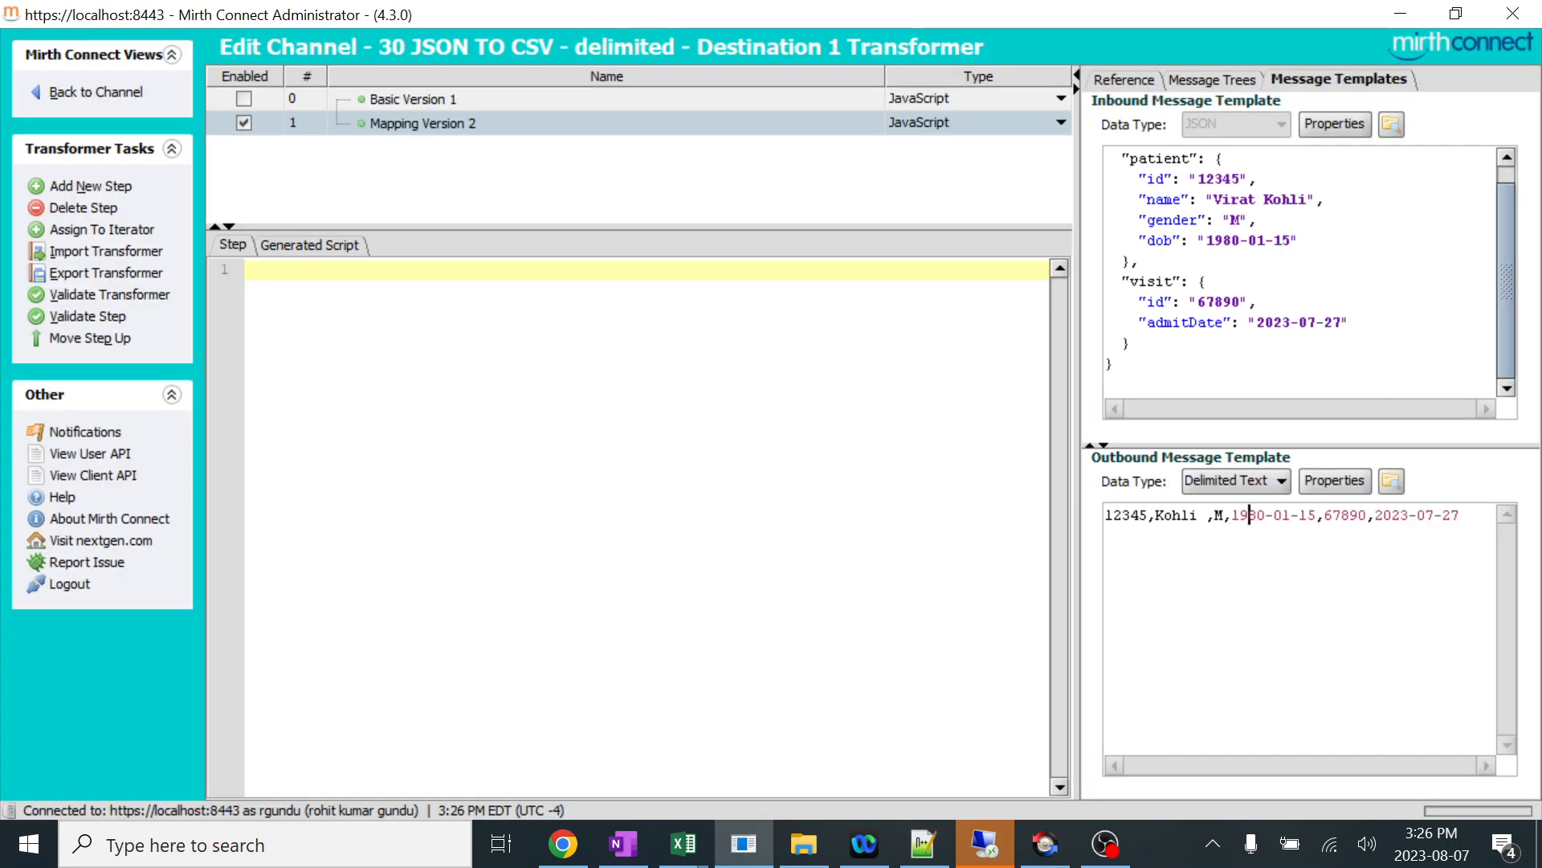
left_click(1266, 515)
Show the message trees and expand the outbound row node and the inbound patient and visit nodes.
left_click(1217, 77)
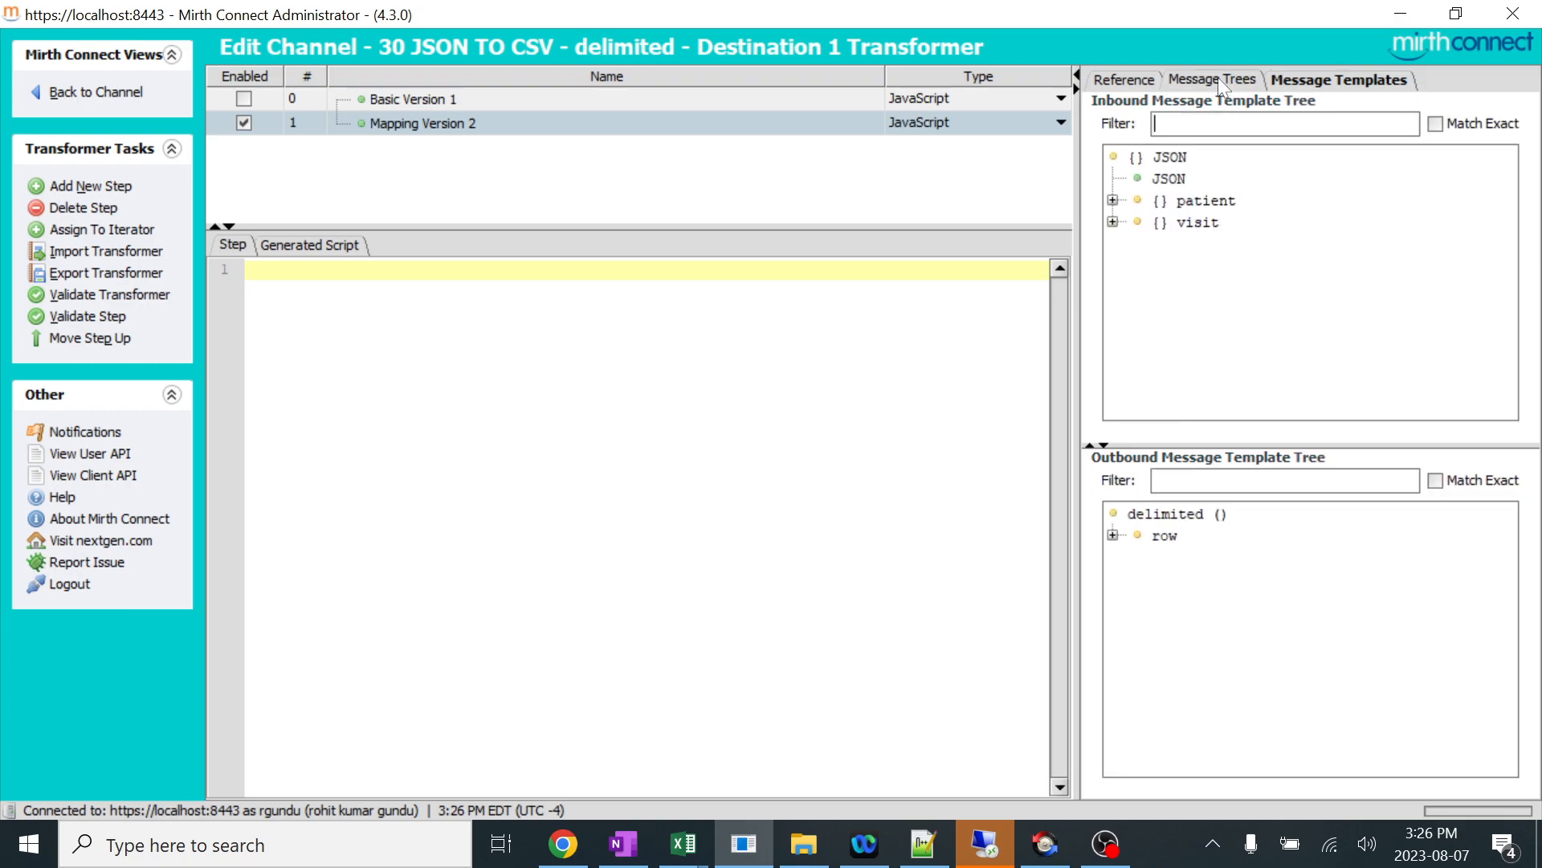
left_click(1113, 536)
left_click(1112, 535)
left_click(1213, 621)
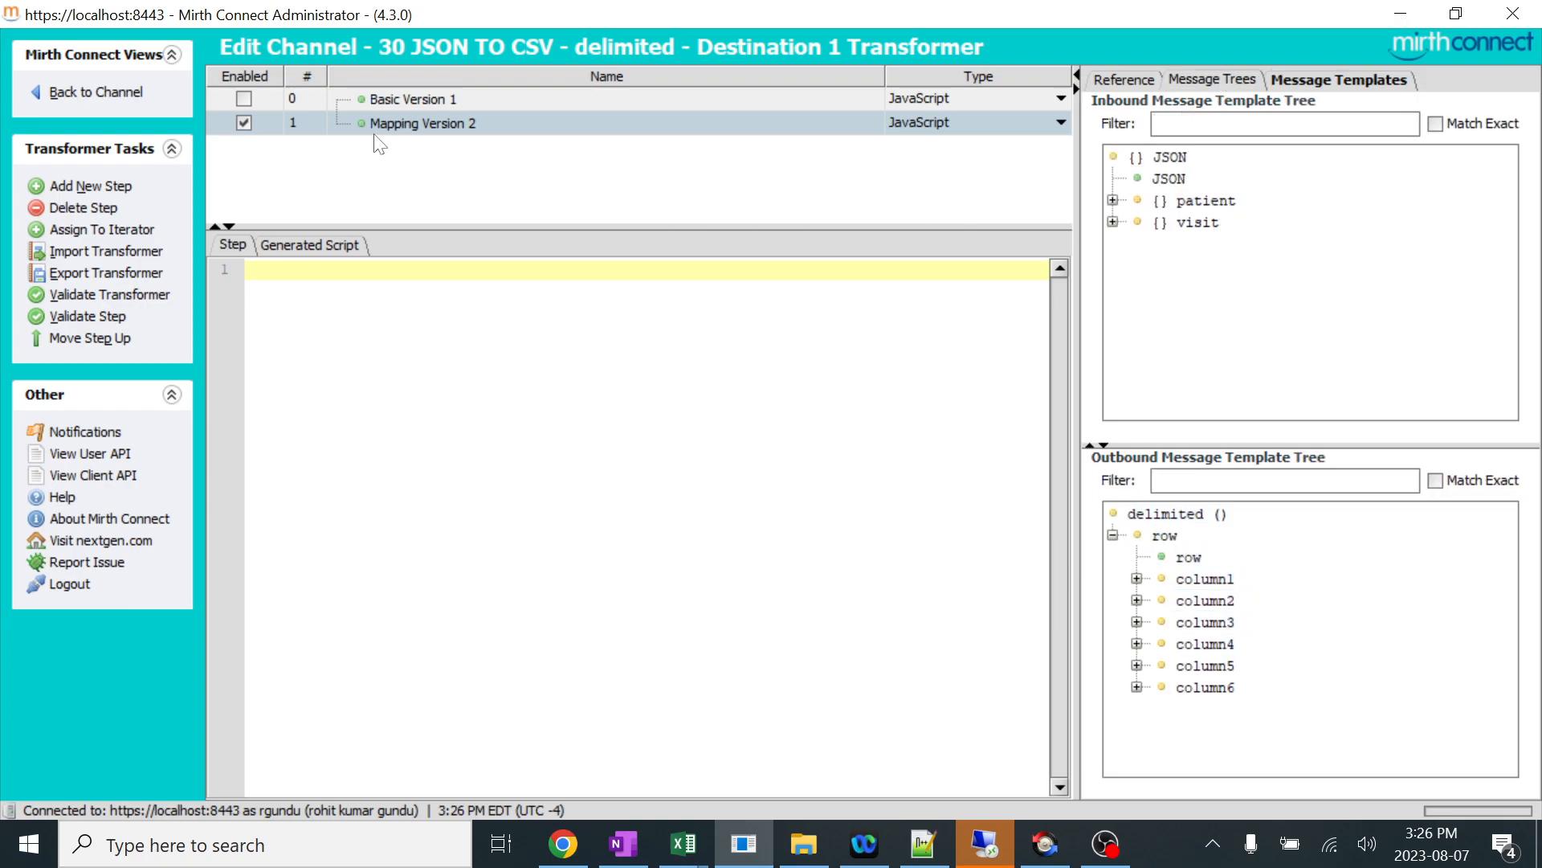
left_click(1135, 225)
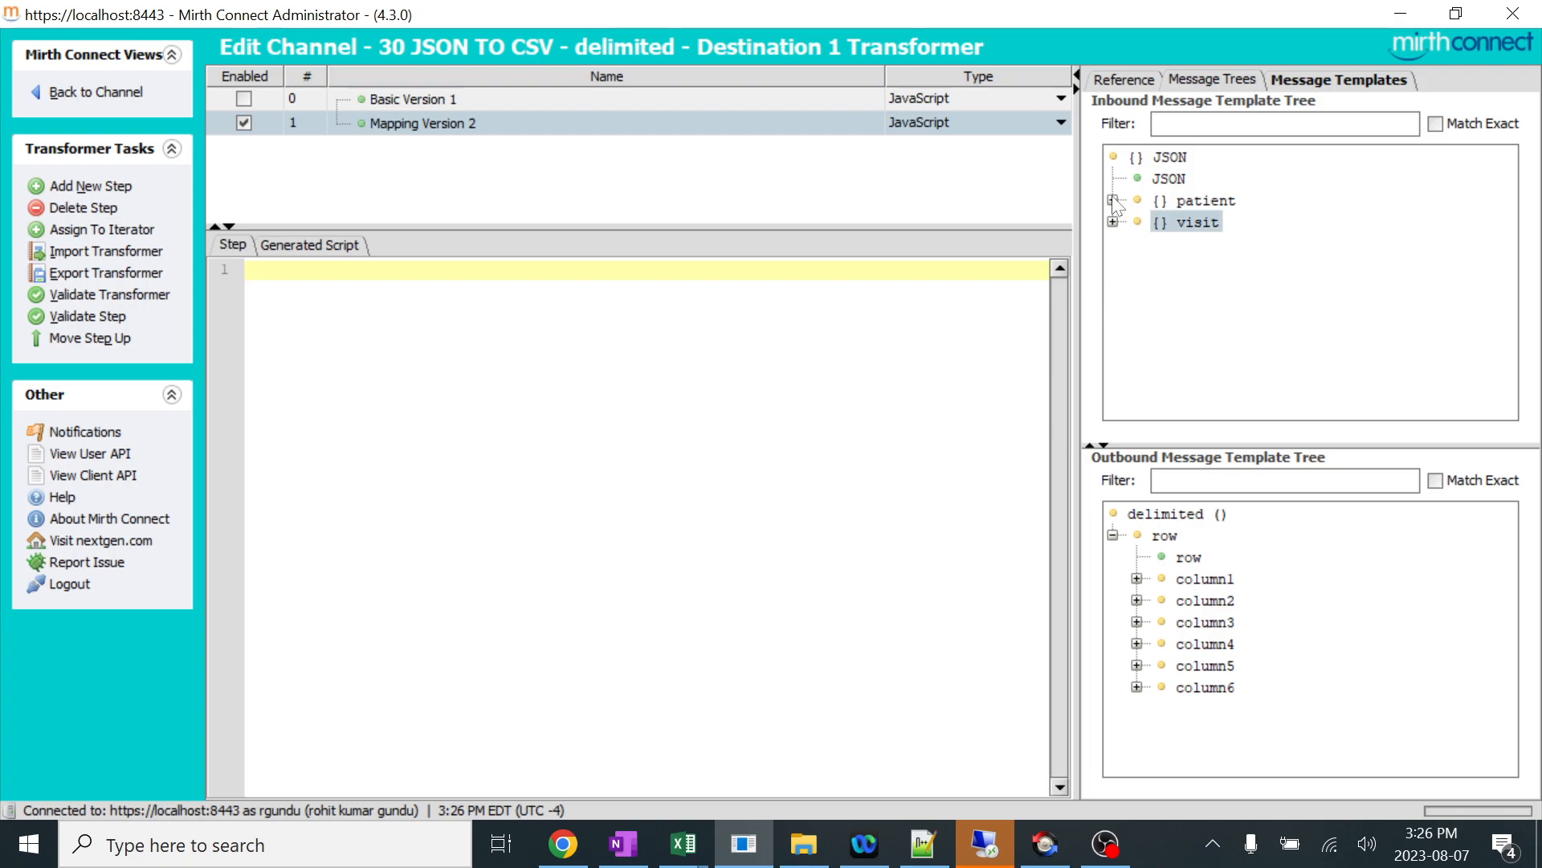
left_click(1113, 200)
left_click(1113, 331)
left_click(1196, 352)
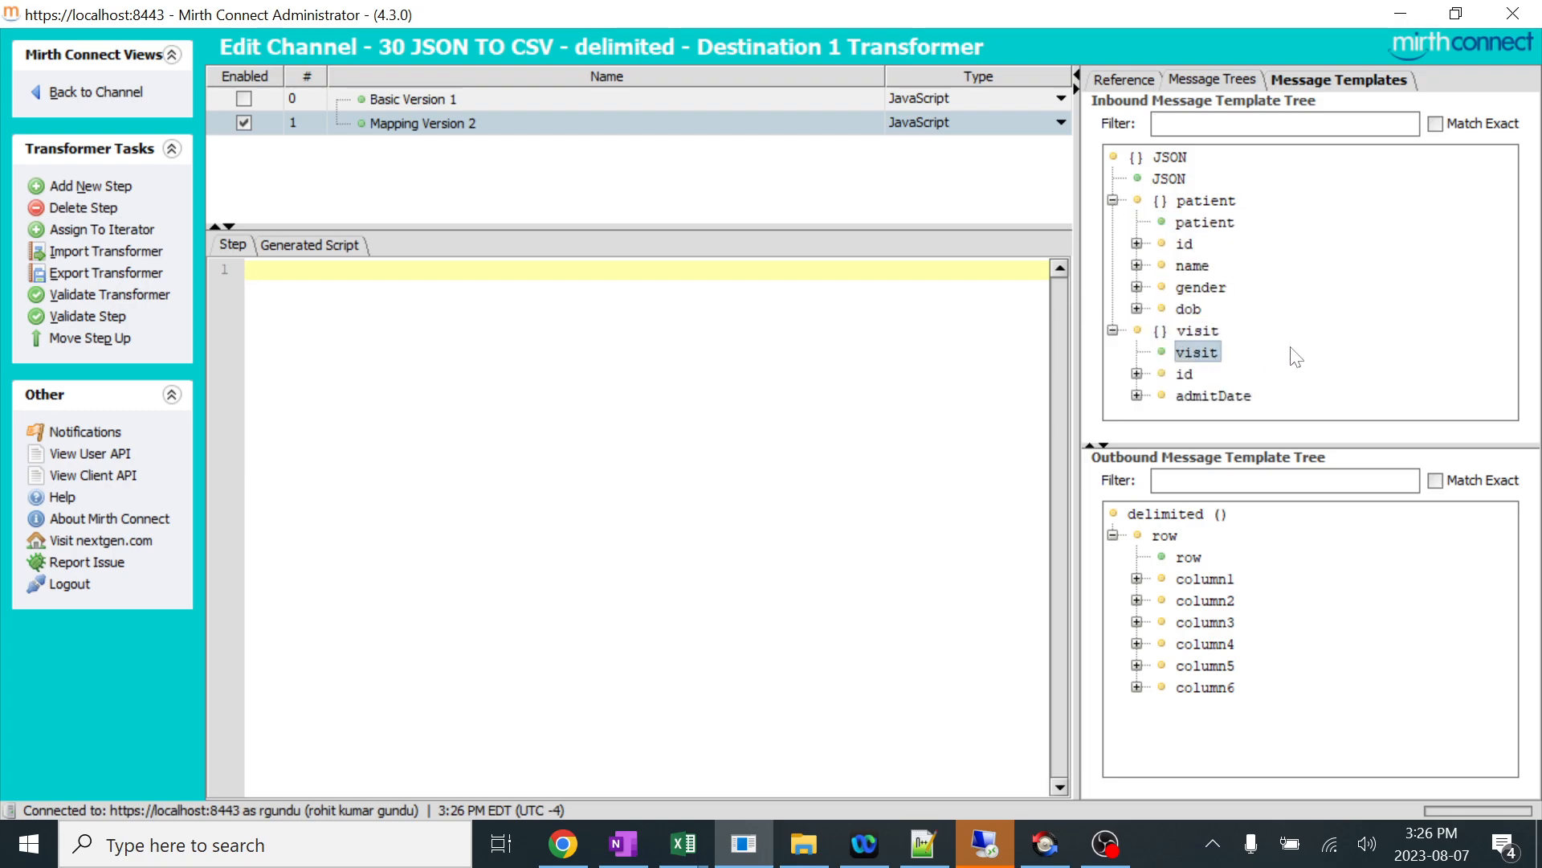
Copy the Method 2 - Mapping code, including its heading, from the GitHub page in Chrome into the Mapping Version 2 script.
left_click(623, 844)
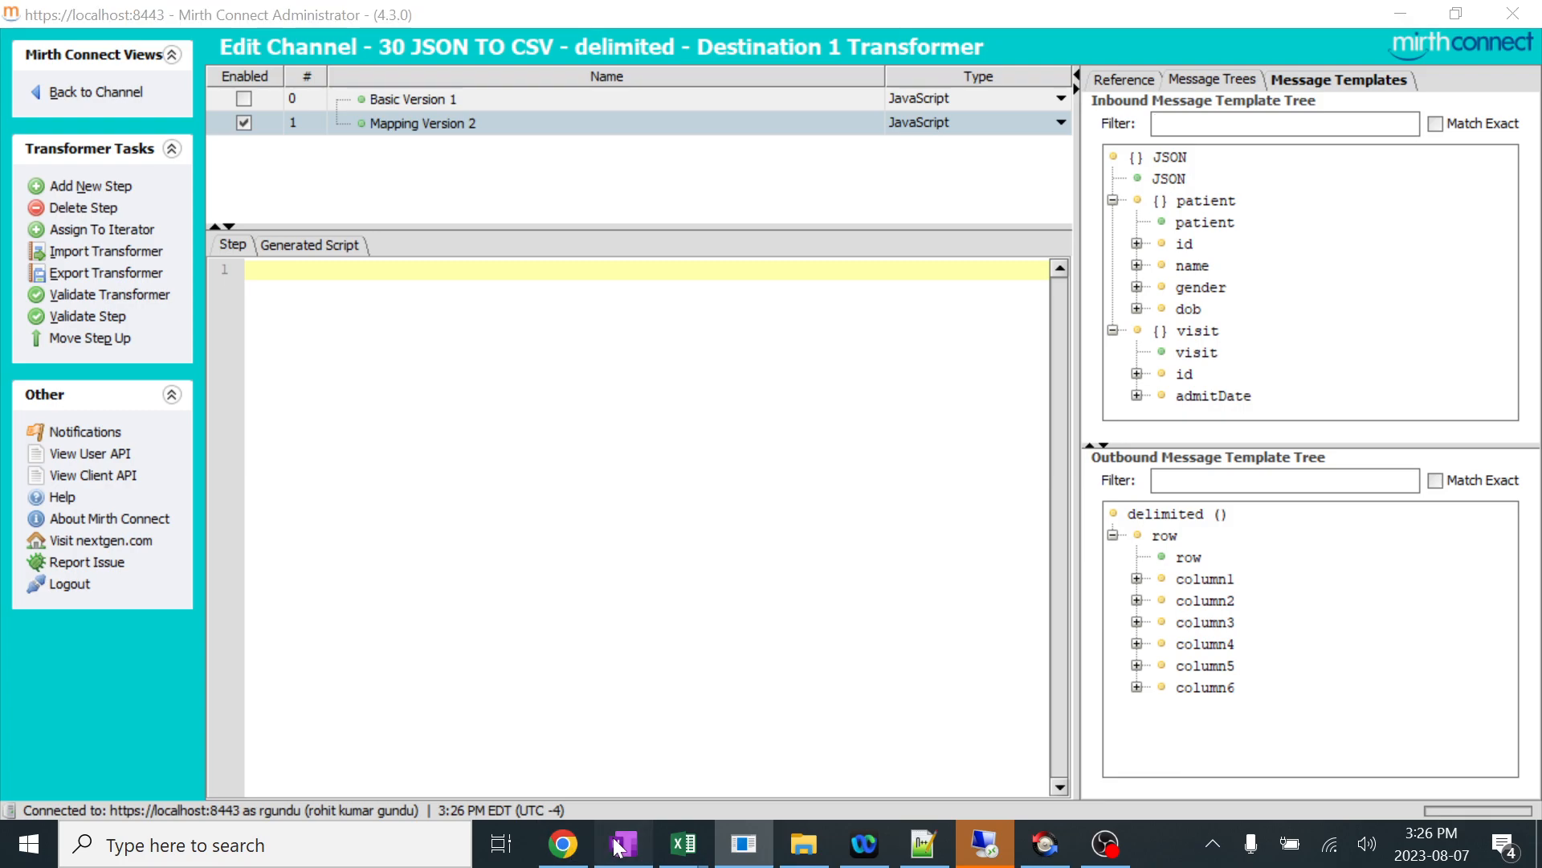
left_click(622, 845)
left_click(576, 847)
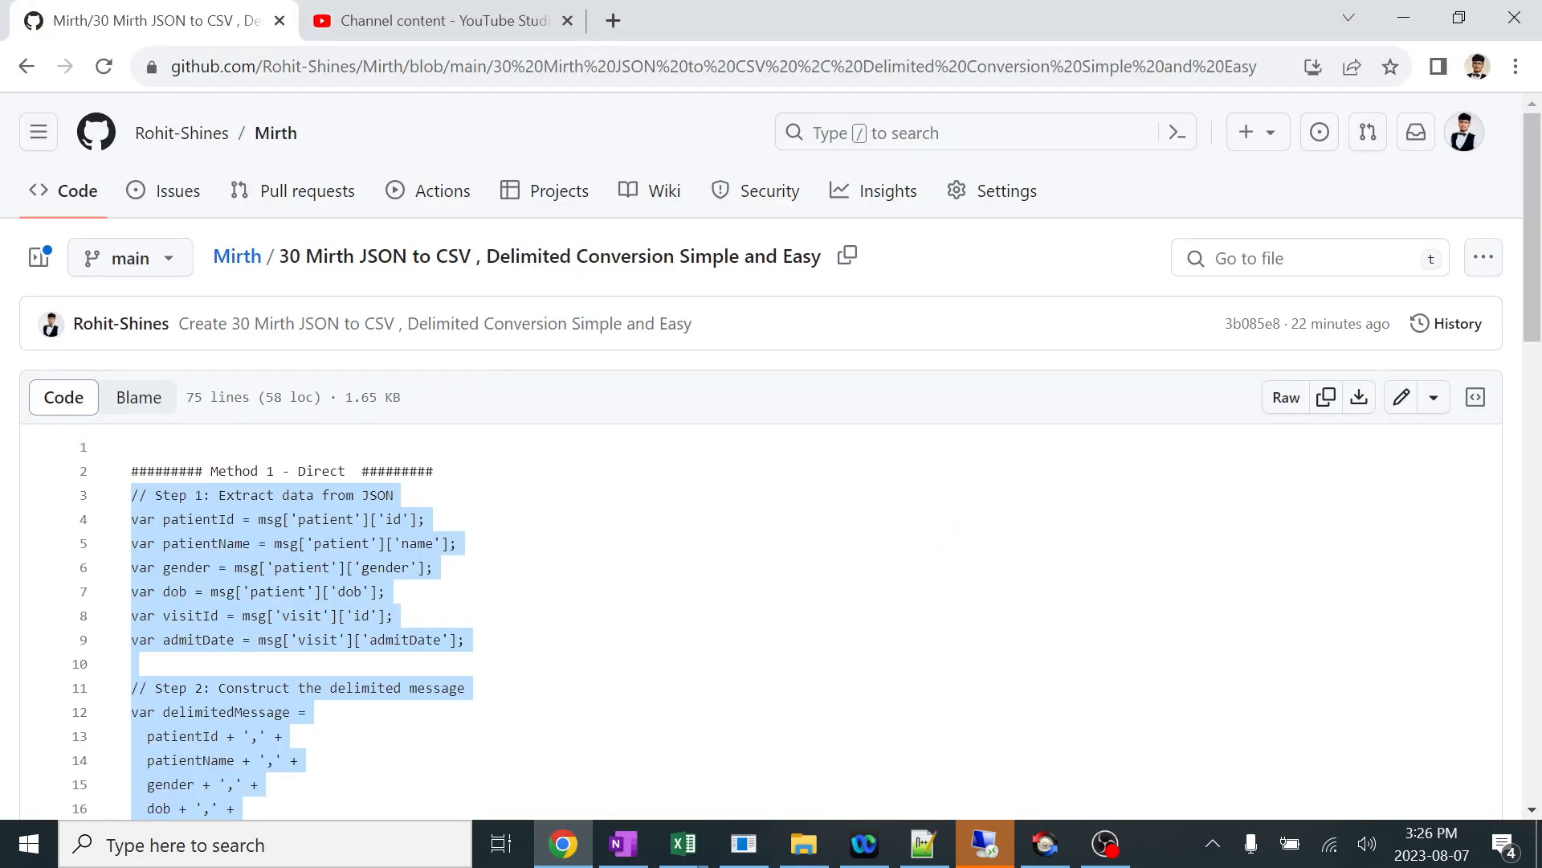
scroll(771, 482, "down", 3)
scroll(771, 482, "down", 10)
scroll(771, 482, "up", 5)
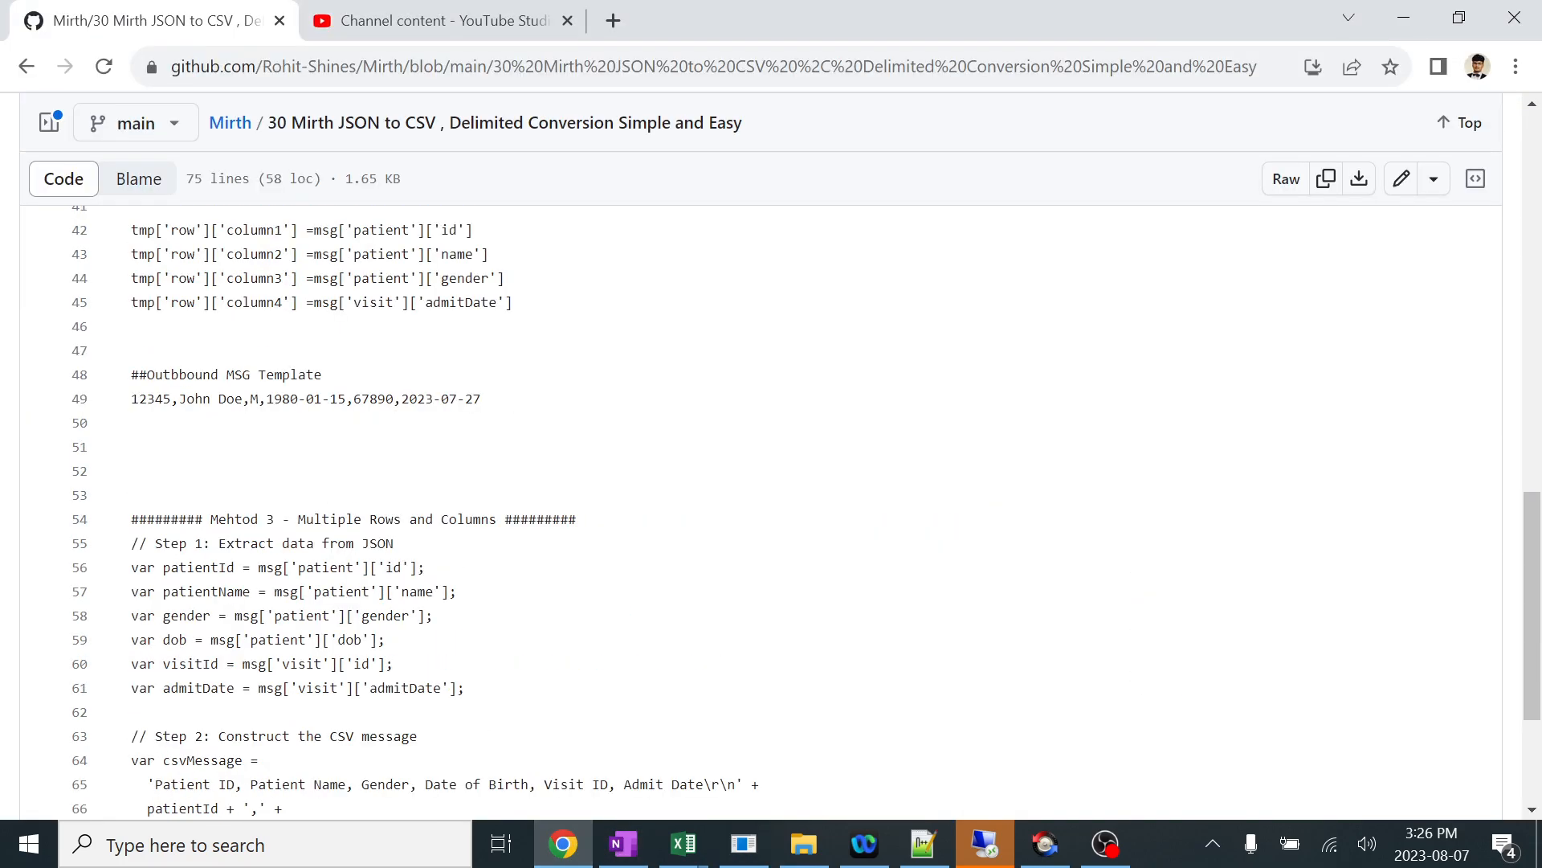
left_click_drag(513, 546, 131, 423)
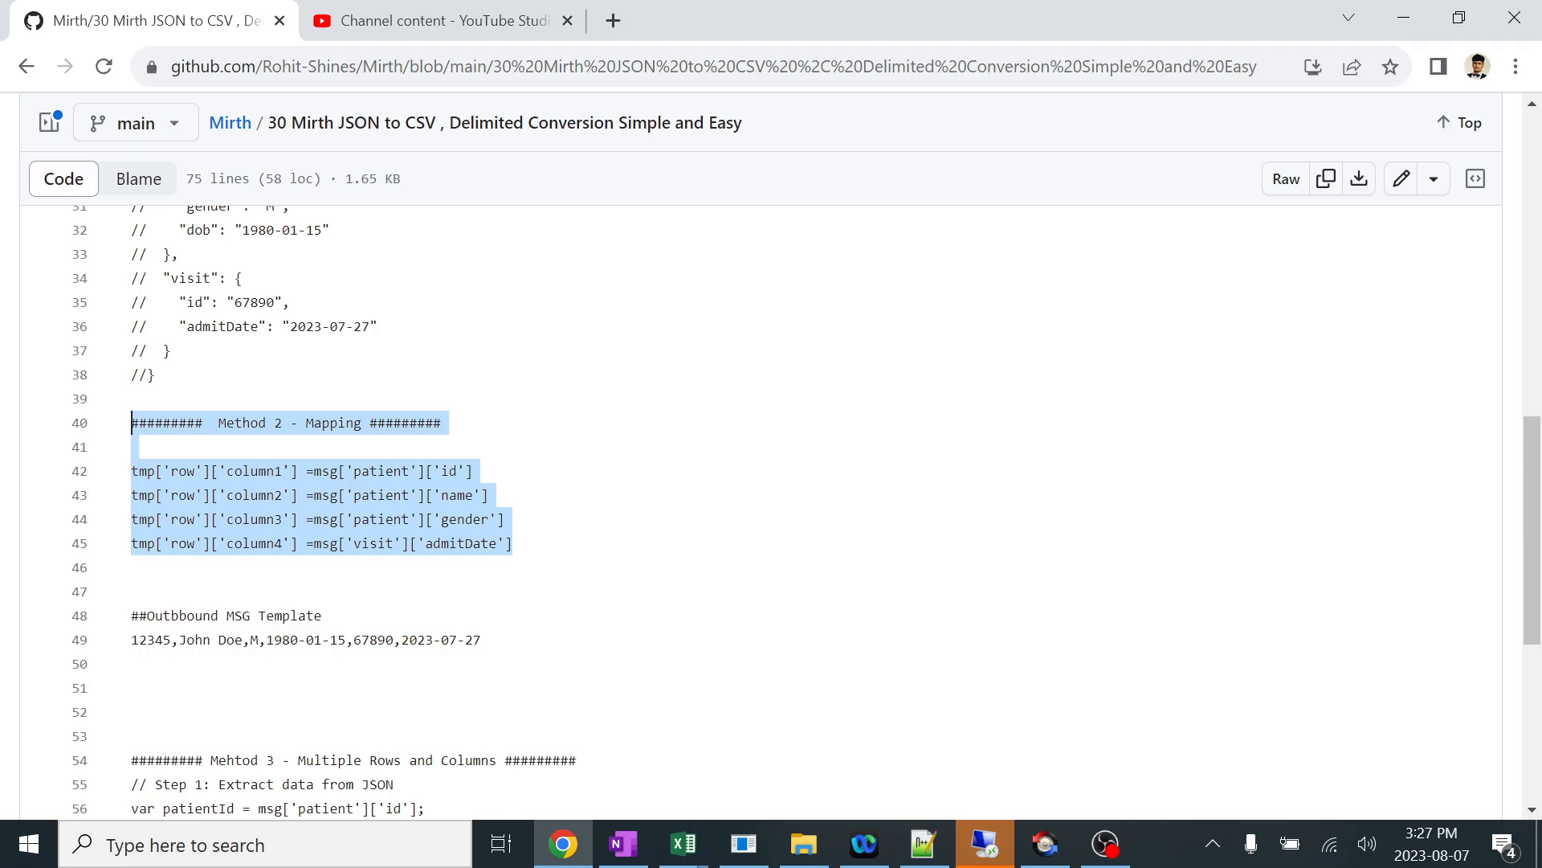
key("alt+Tab")
key("ctrl+v")
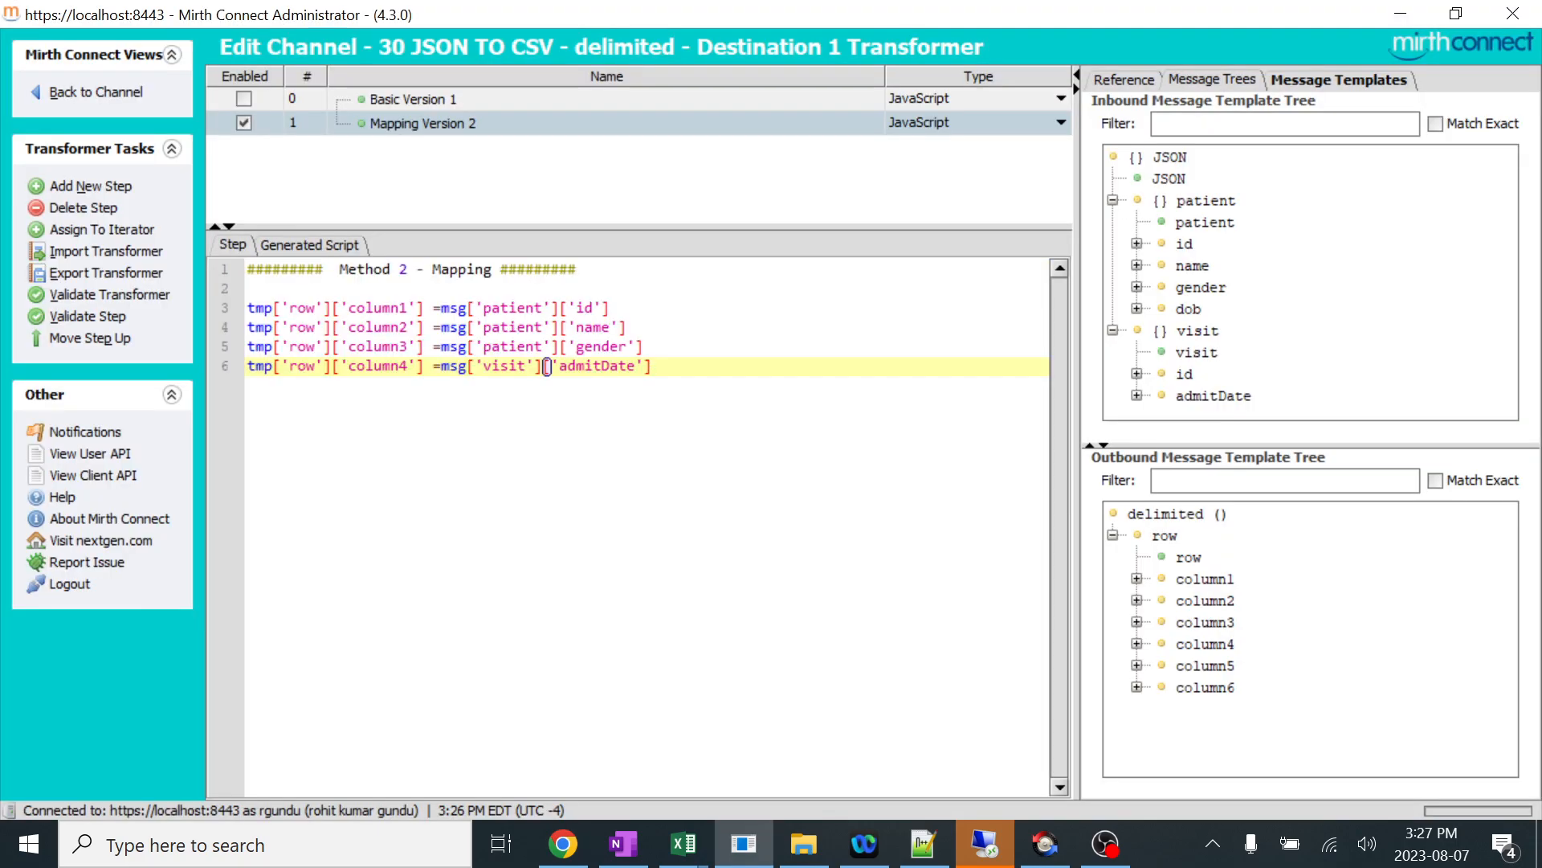
Below the pasted code, build a trial mapping from the template trees: tmp['row']['column1'] =msg['patient']['id'].
key("Return")
key("Return")
key("Return")
key("Return")
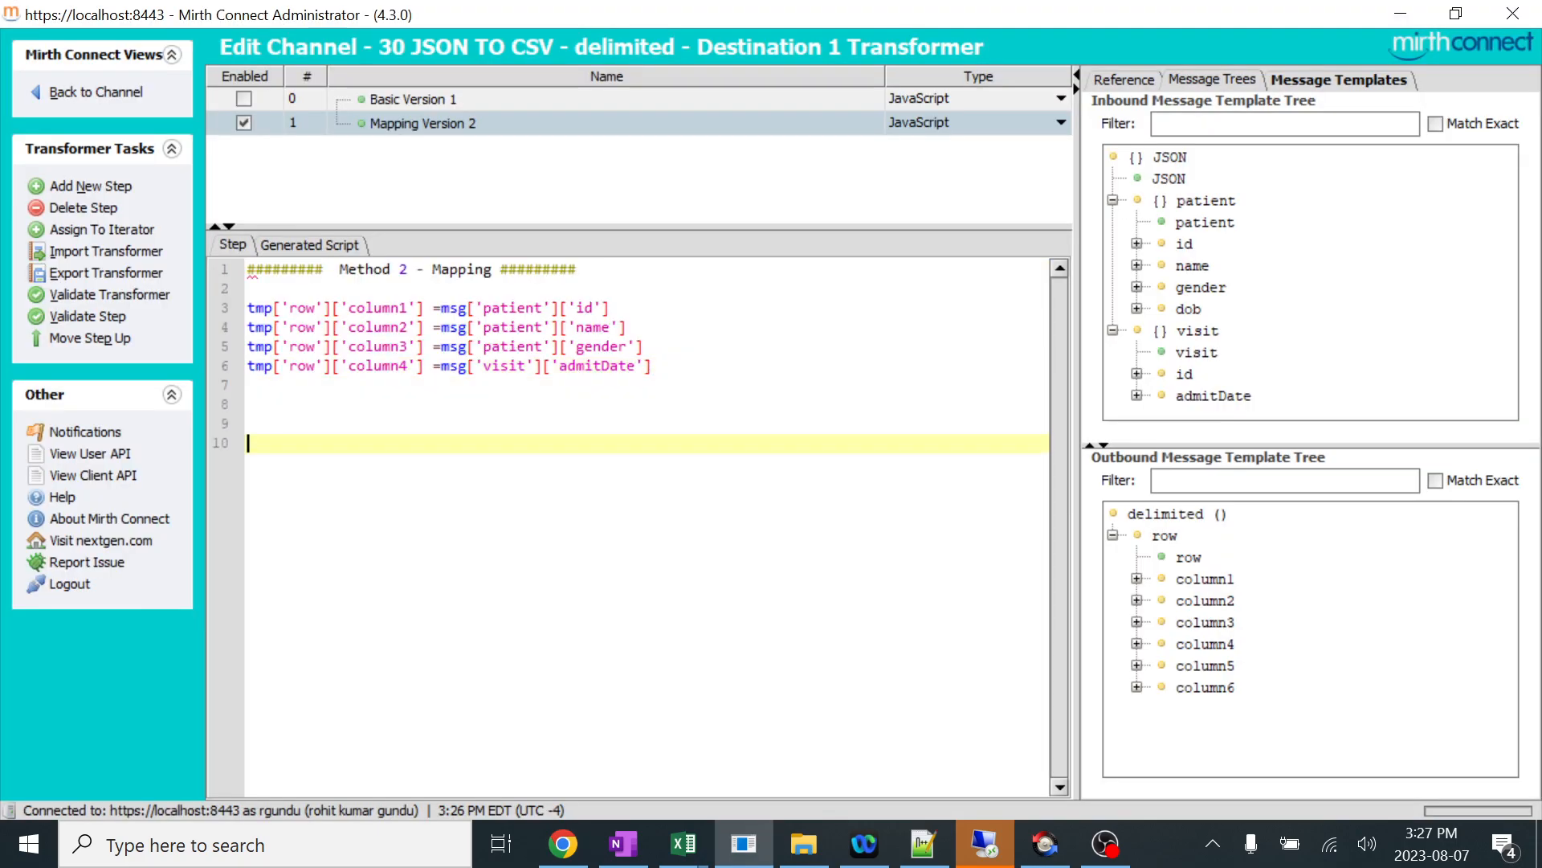
left_click(1186, 228)
left_click(908, 850)
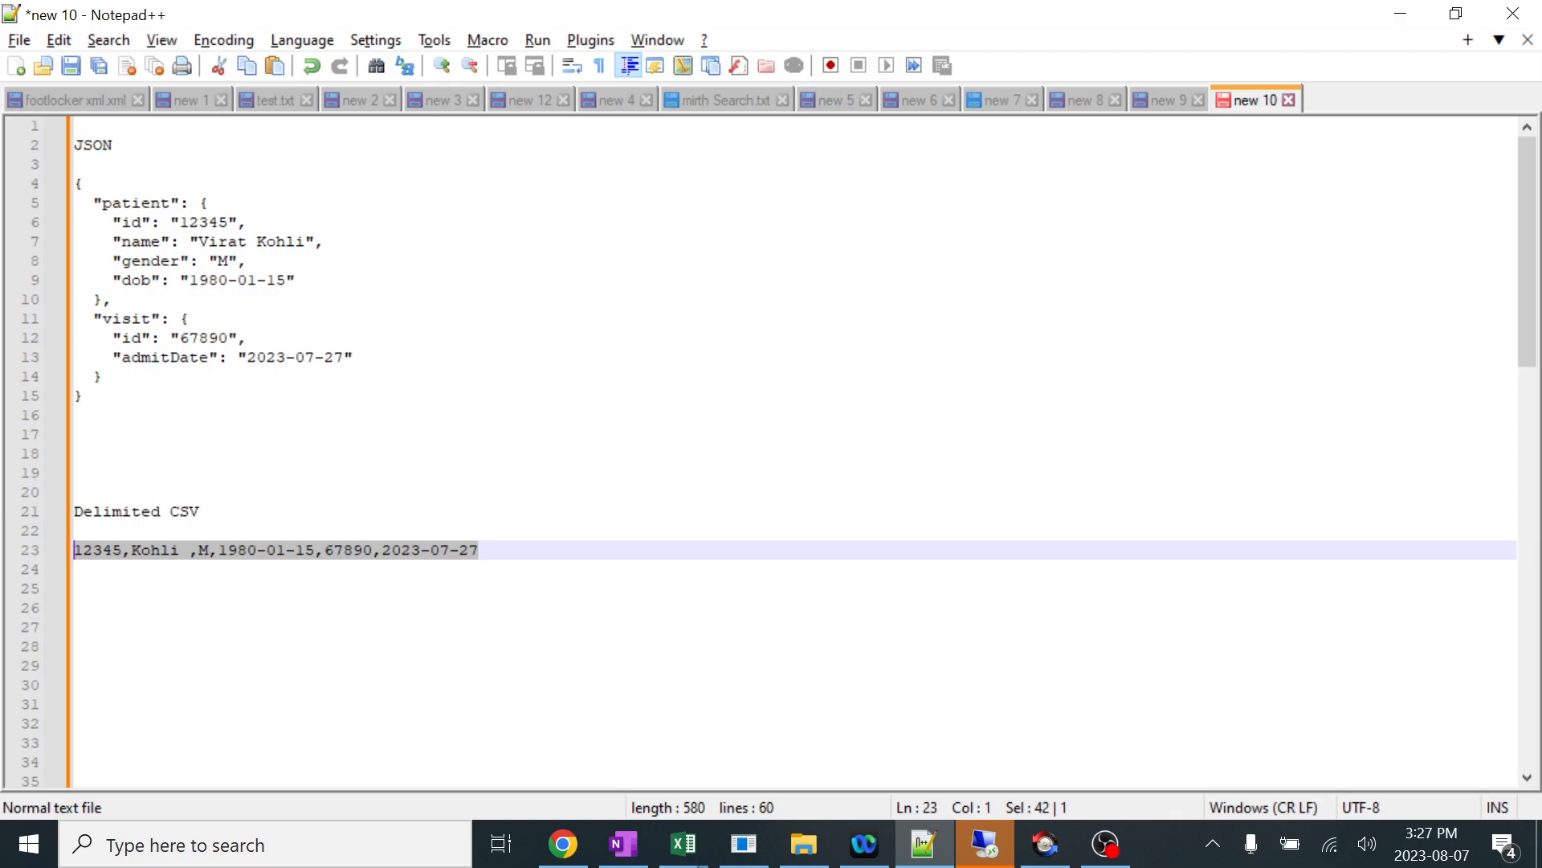
left_click(1401, 13)
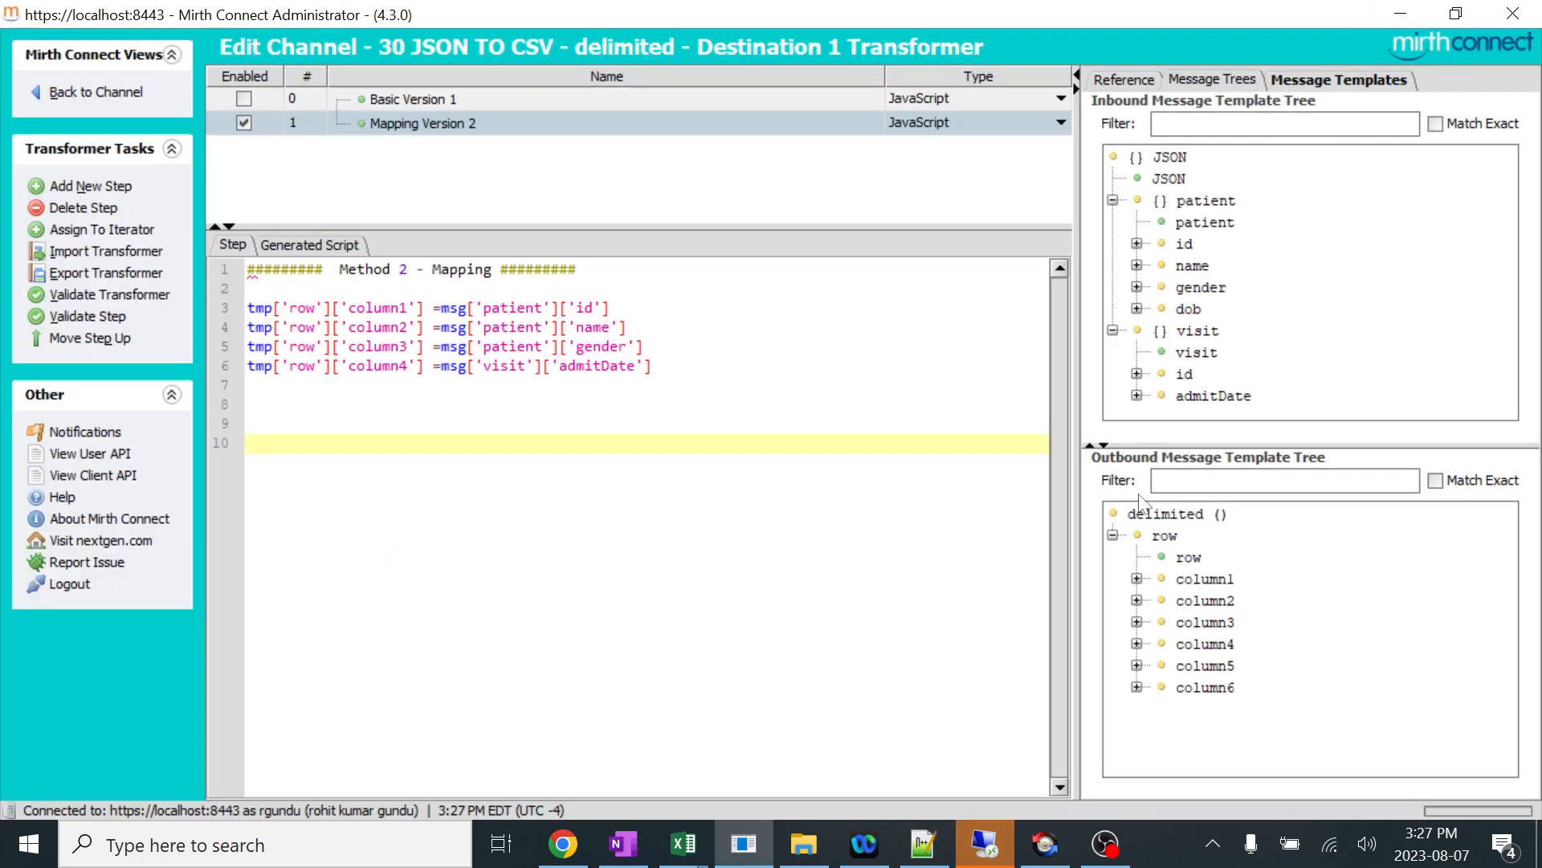
left_click(1137, 578)
left_click_drag(1207, 596, 337, 443)
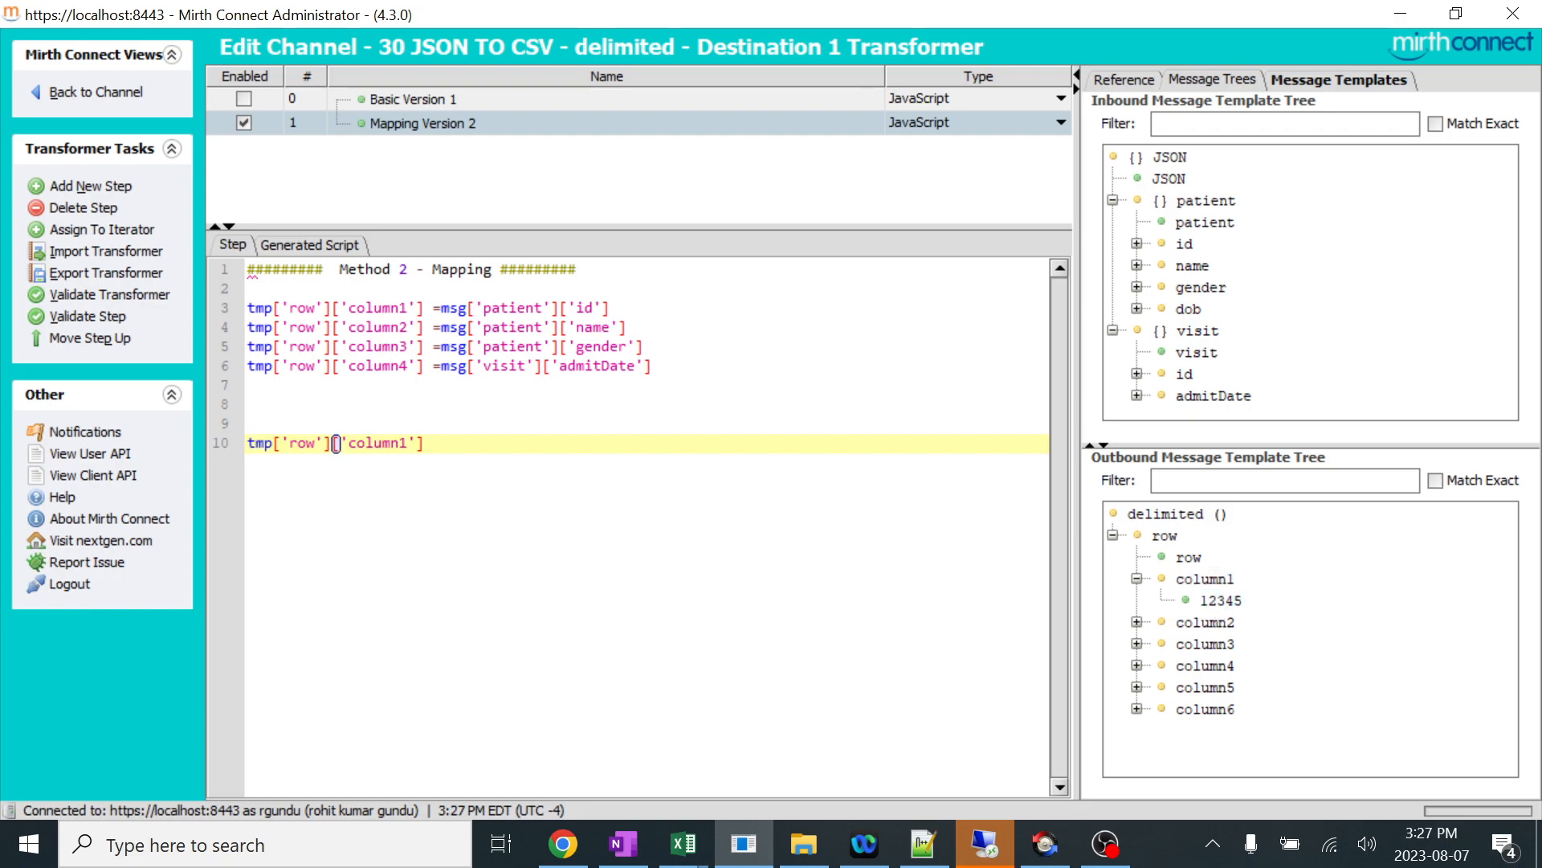
type("=")
left_click(1137, 243)
left_click(1220, 271)
left_click_drag(1221, 273, 642, 448)
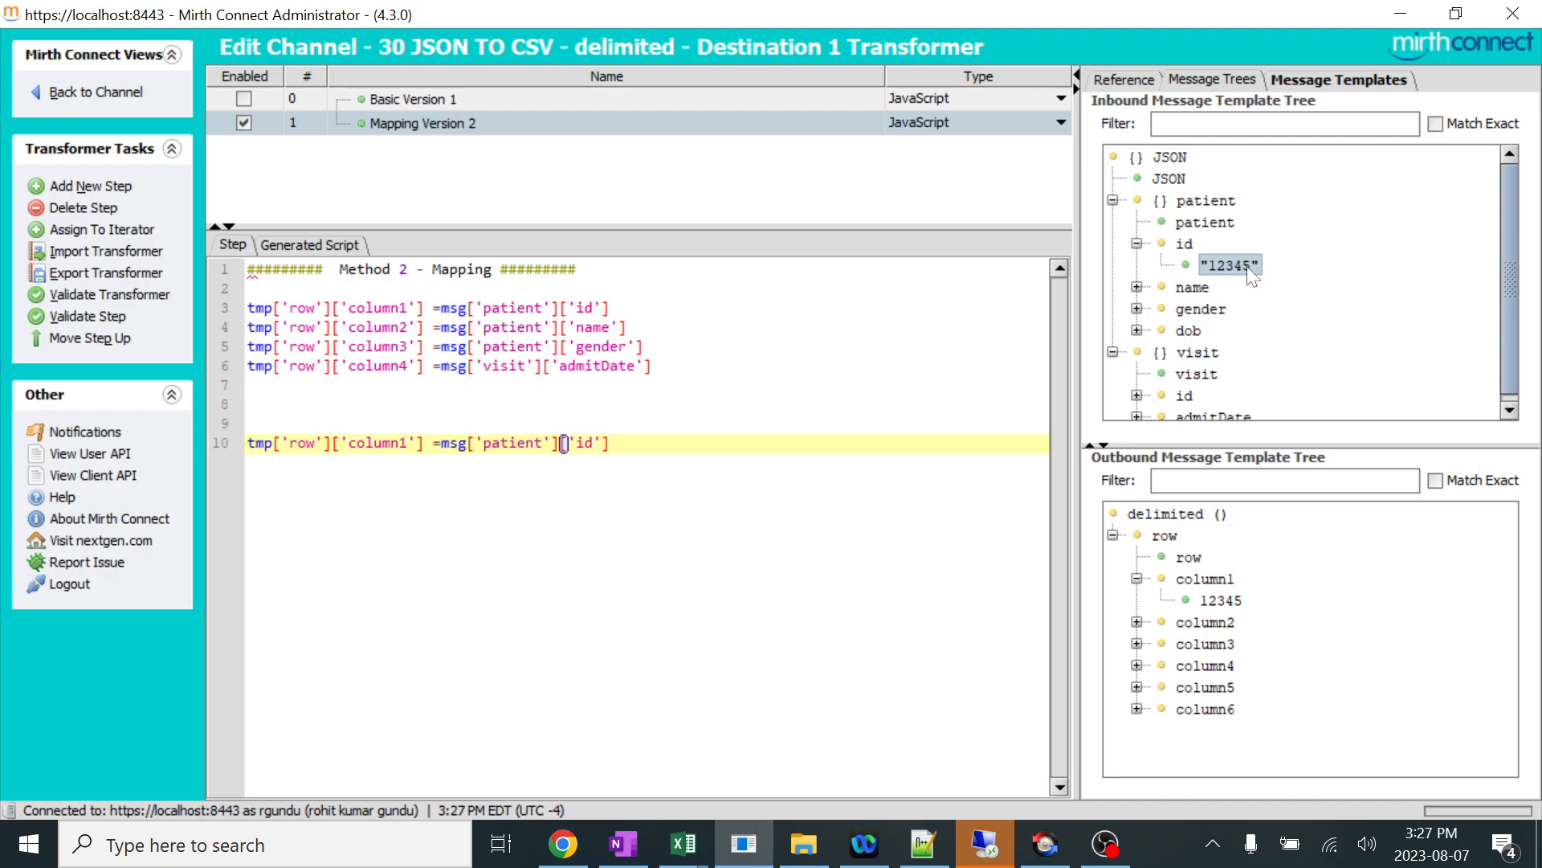
Expand the inbound name and gender nodes and outbound column2, and delete the trial column1 mapping line from the script.
left_click(1200, 309)
left_click(1136, 287)
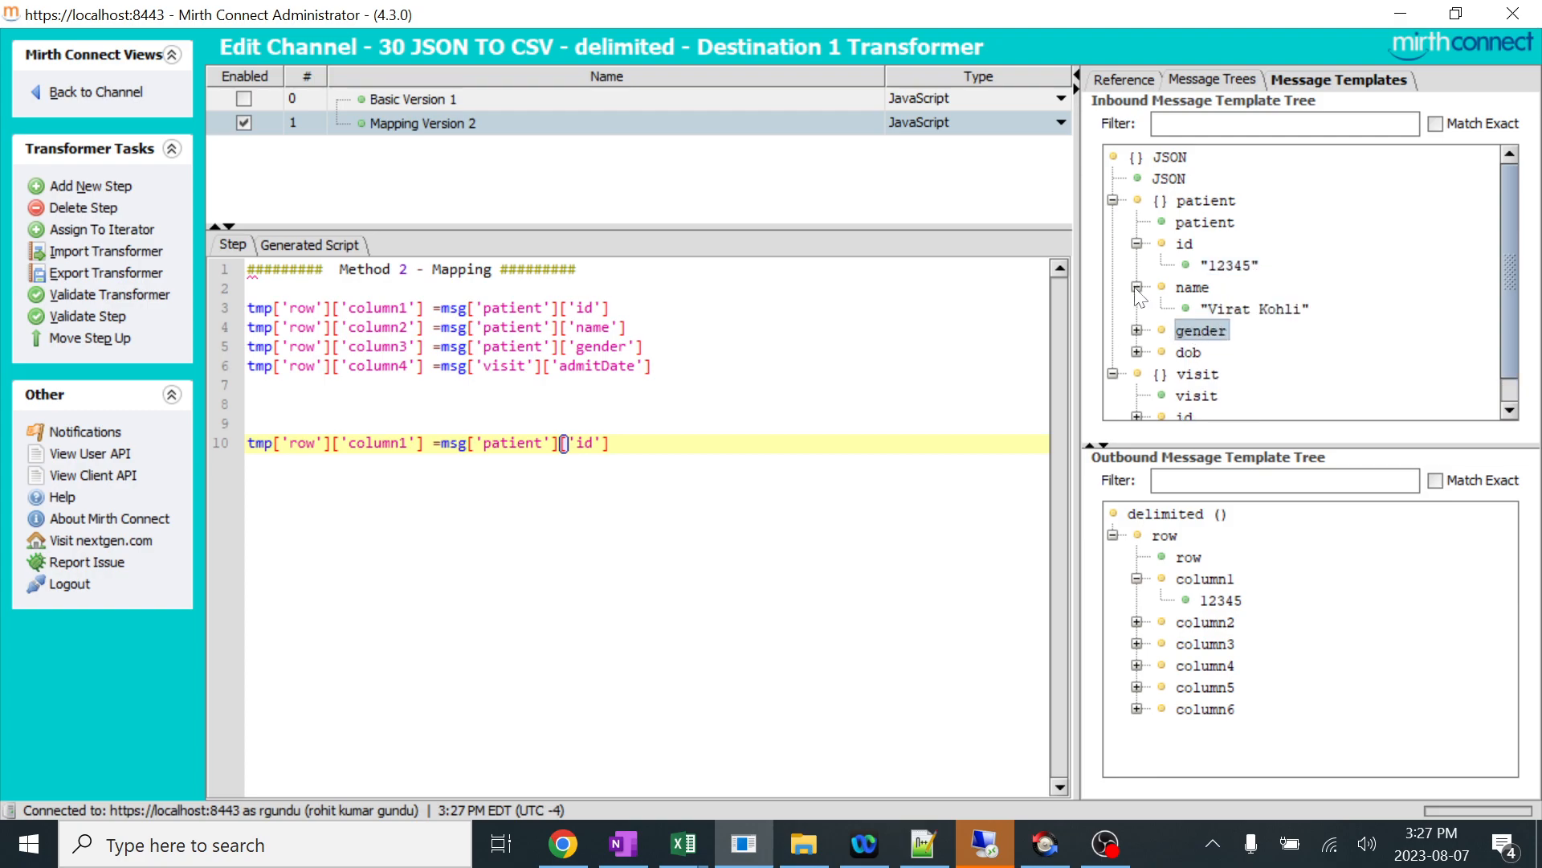
left_click(1136, 330)
left_click(1252, 308)
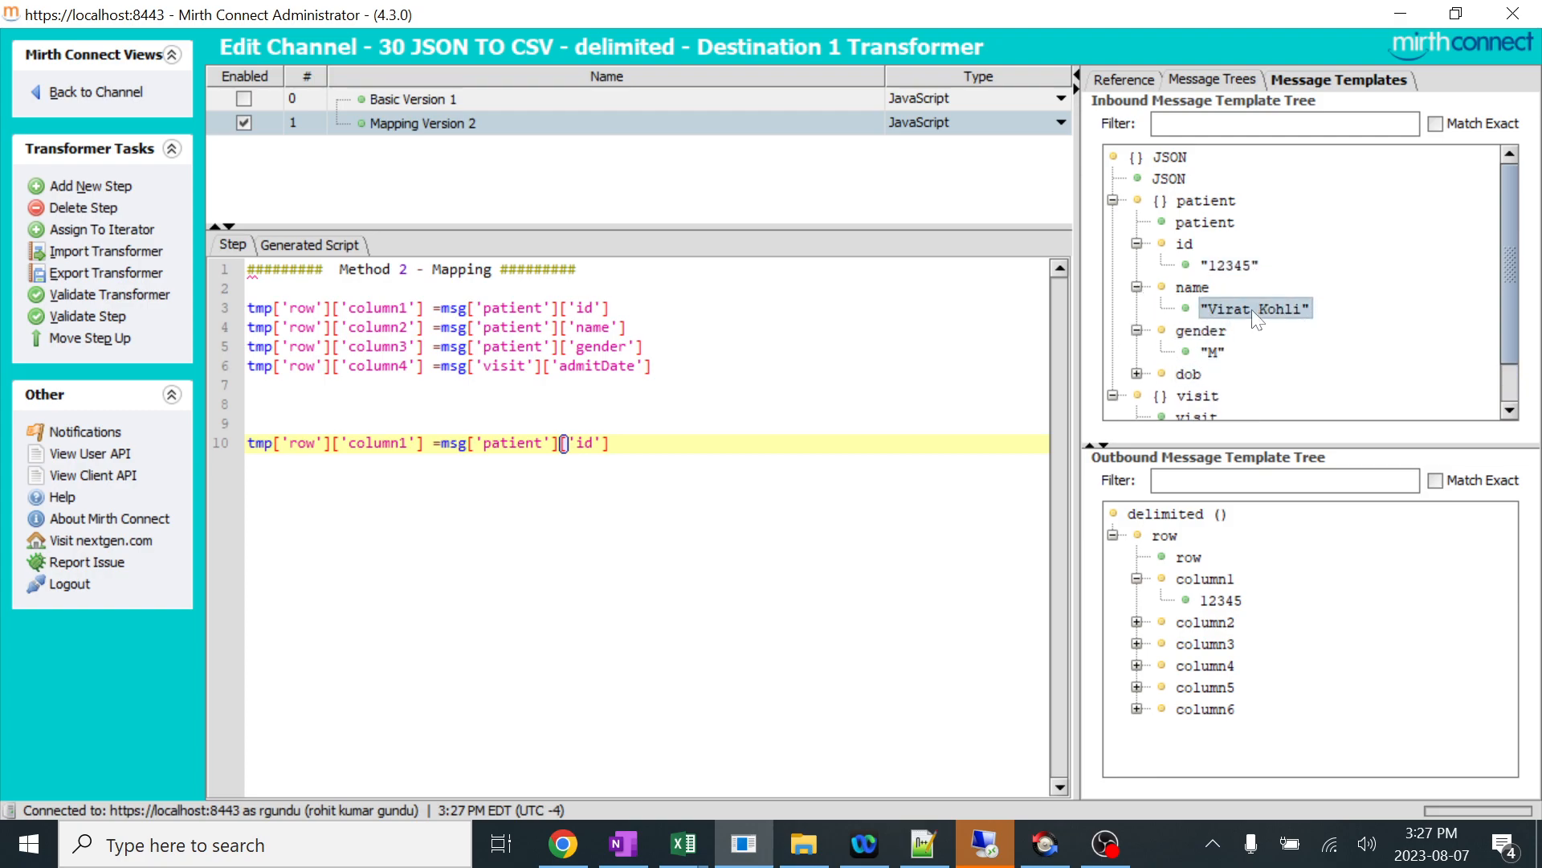
scroll(1254, 305, "down", 1)
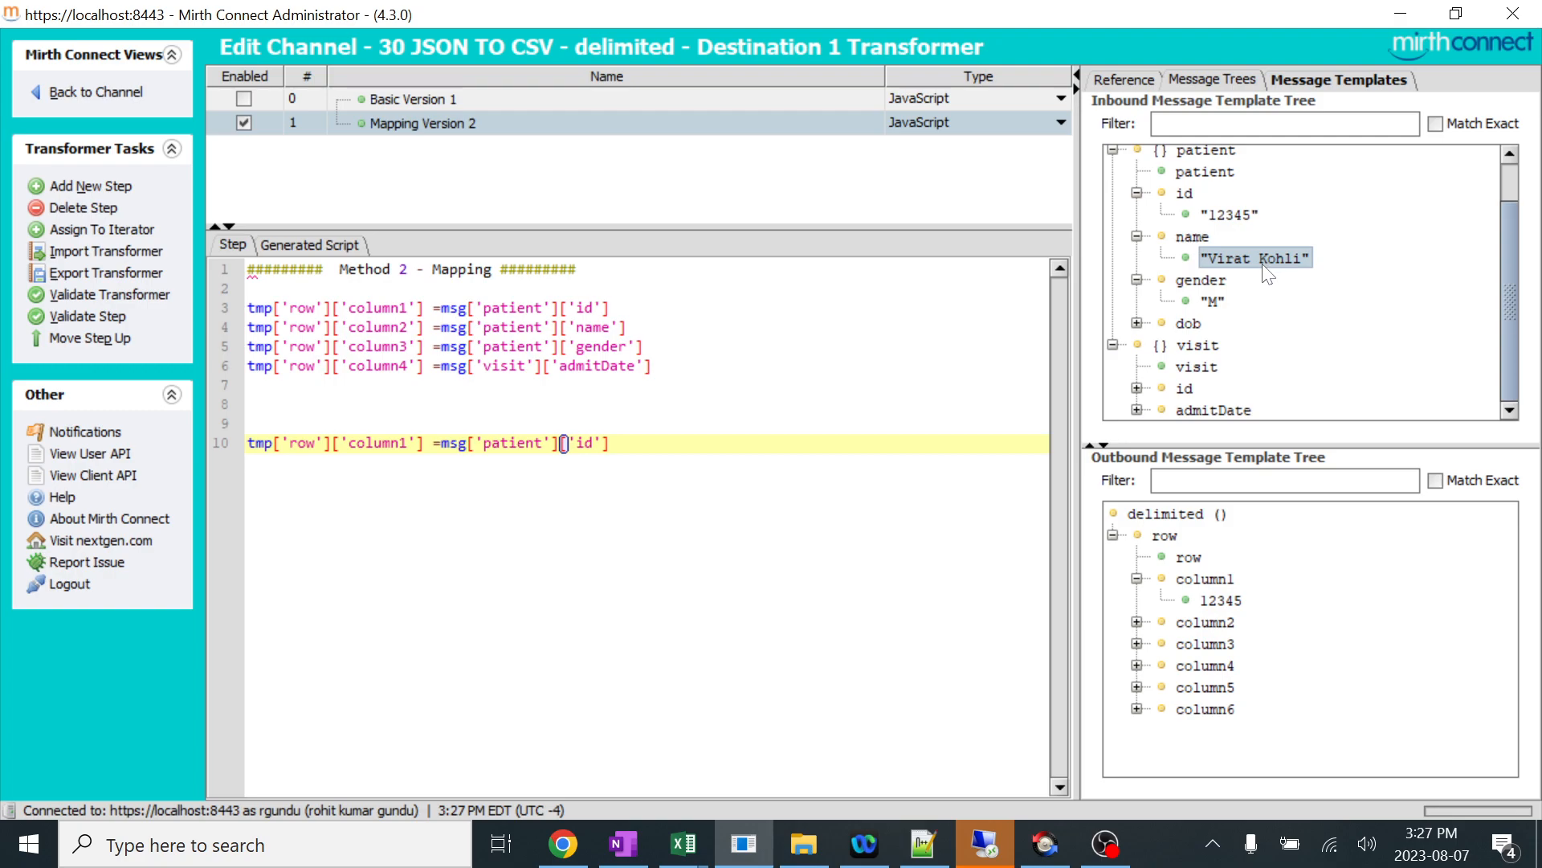
left_click(1135, 623)
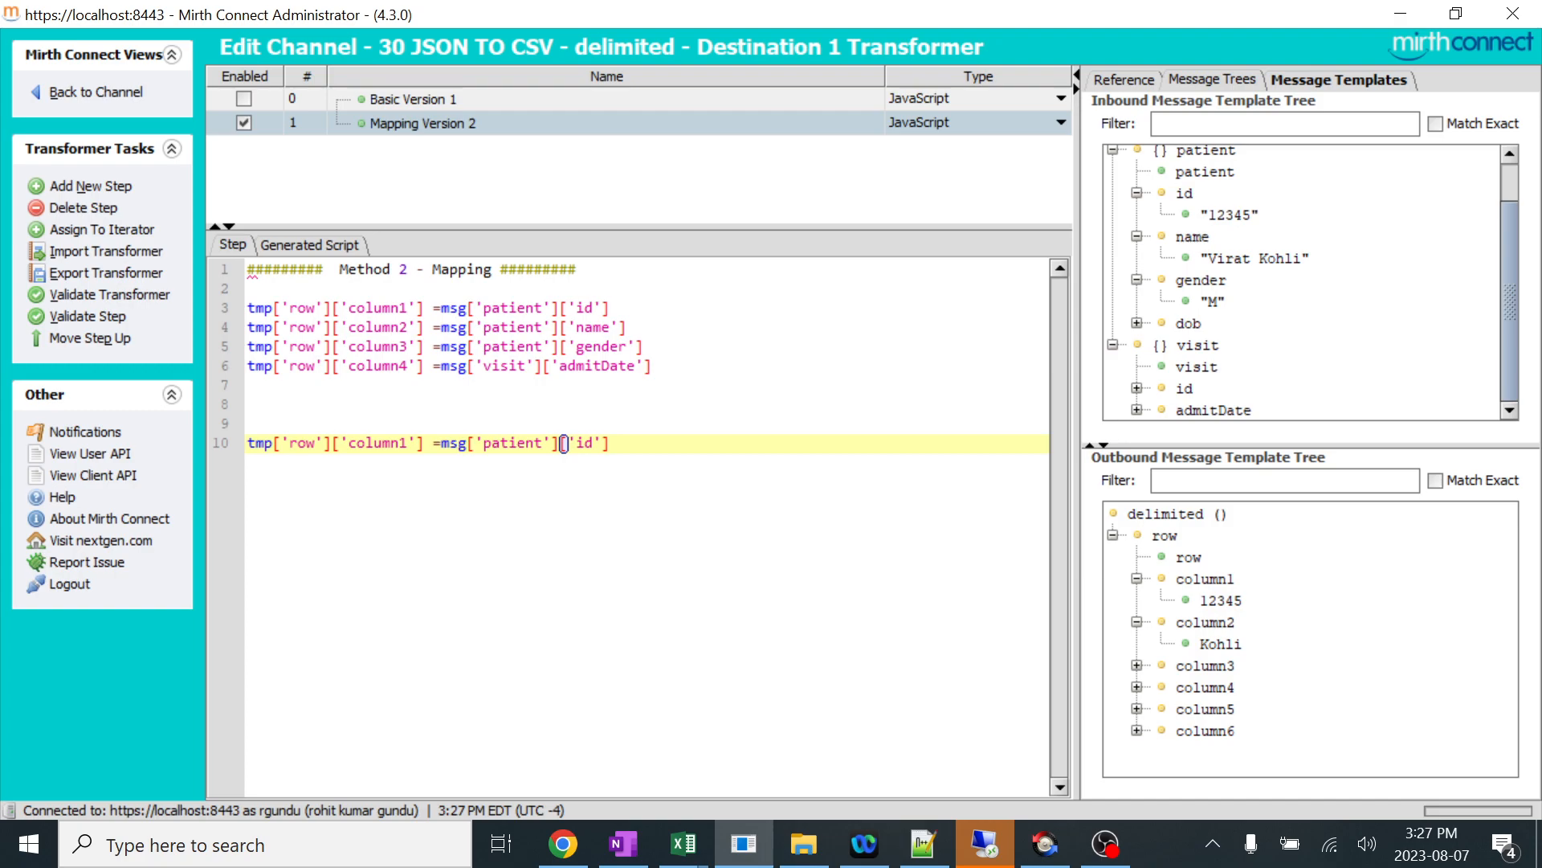
left_click_drag(611, 442, 248, 423)
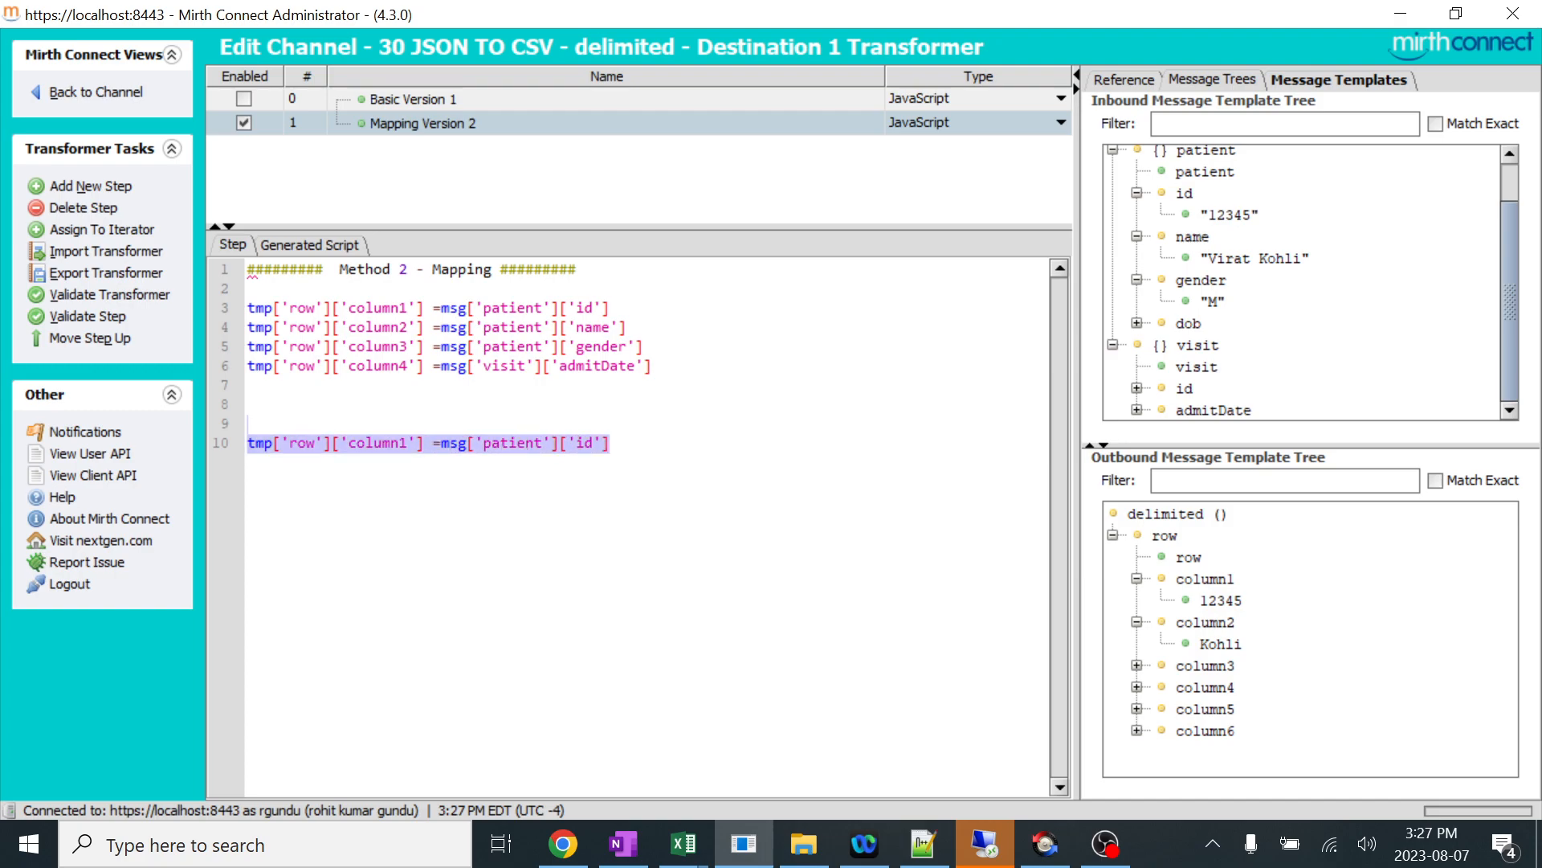
key("Delete")
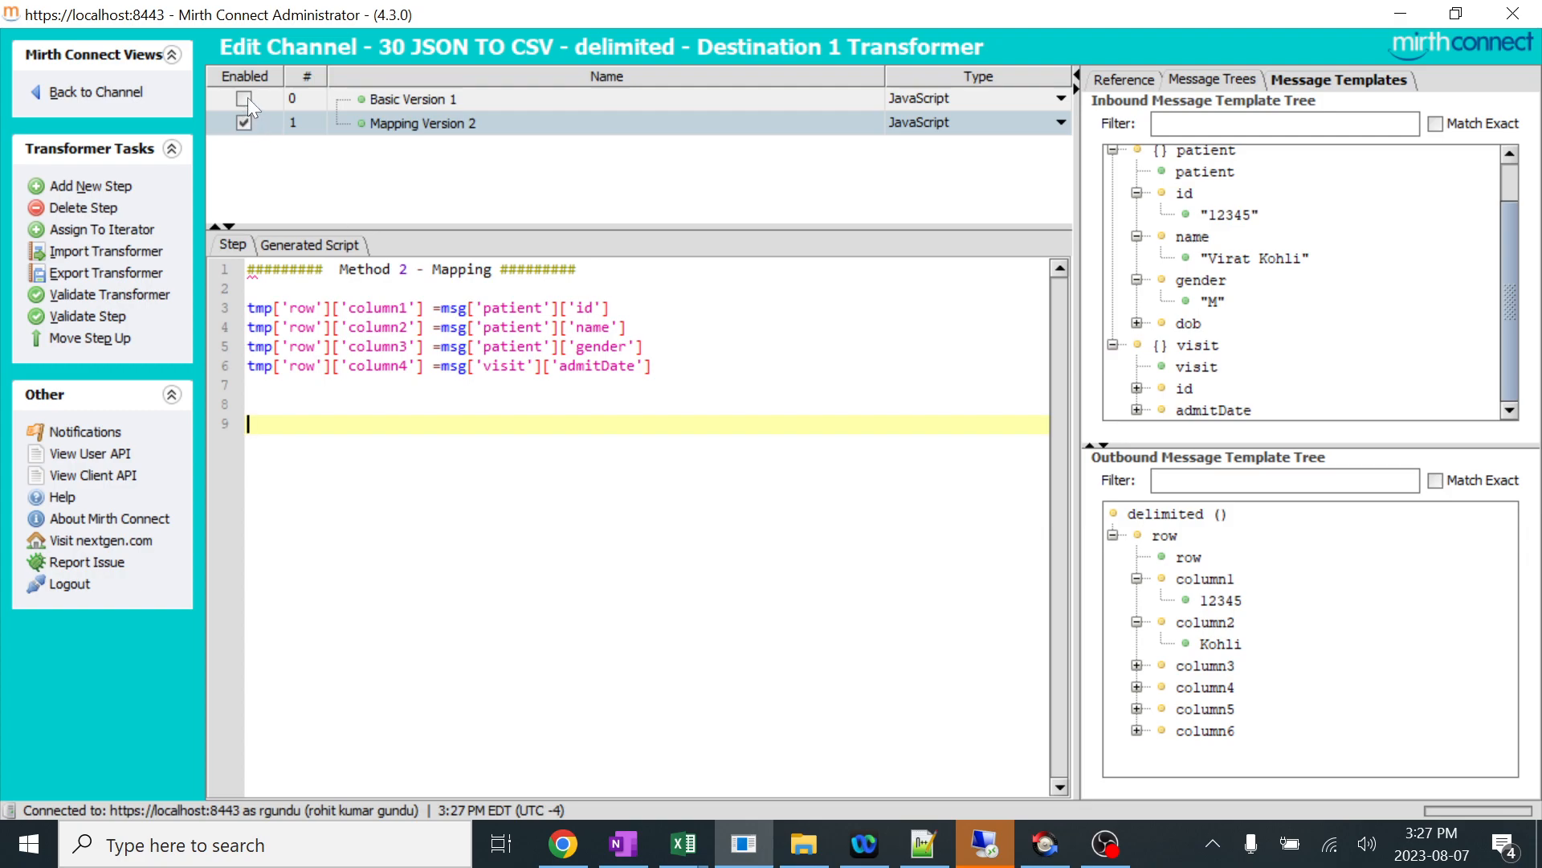
Comment out the Method 2 - Mapping heading on line 1 of the script with //.
left_click(97, 94)
left_click(966, 594)
left_click(248, 270)
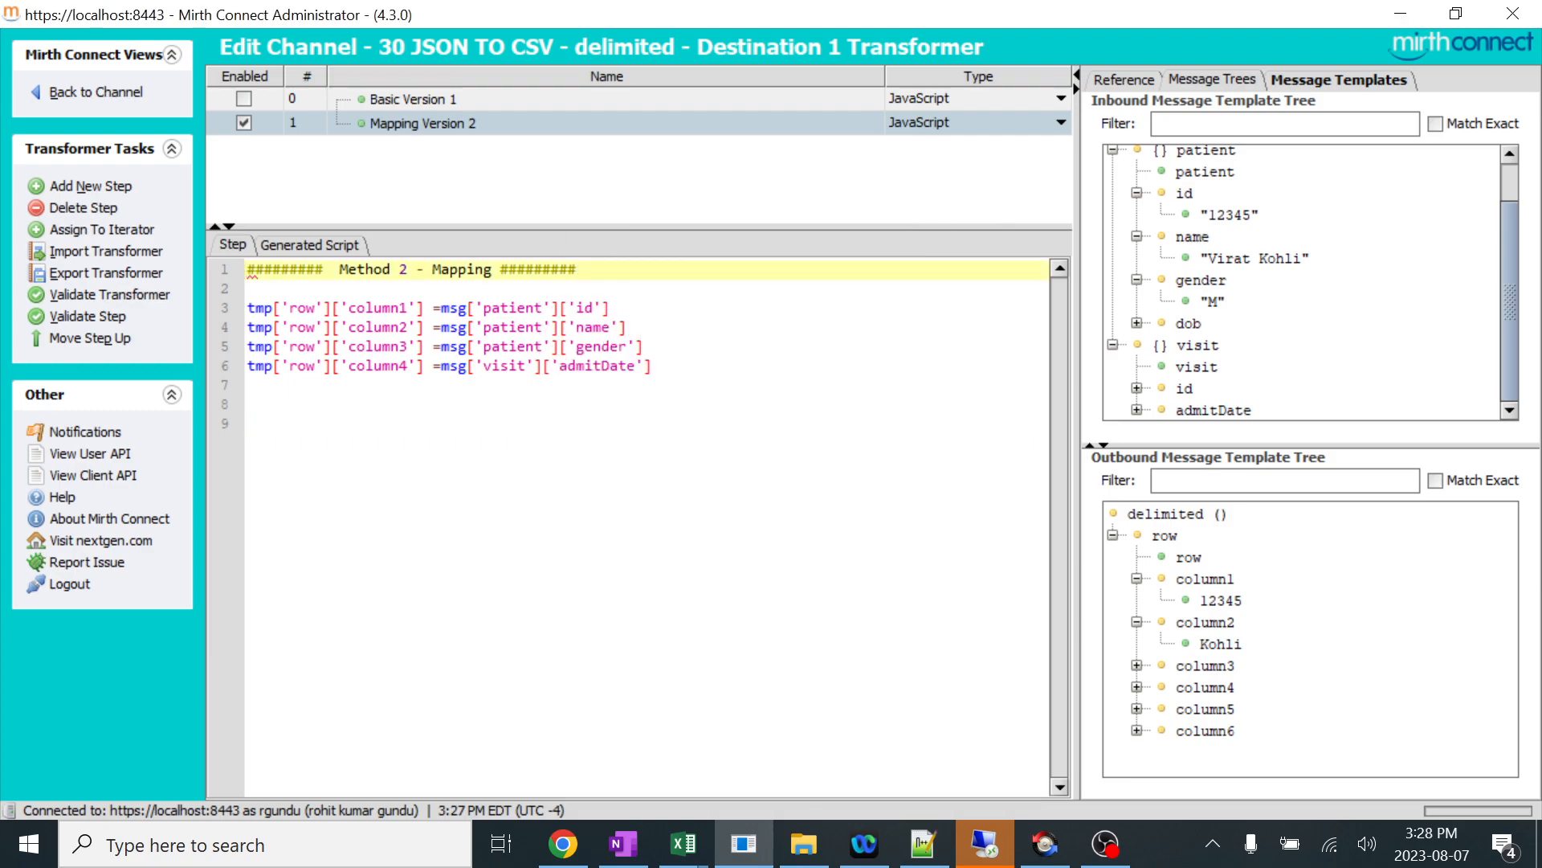
type("//")
left_click(249, 424)
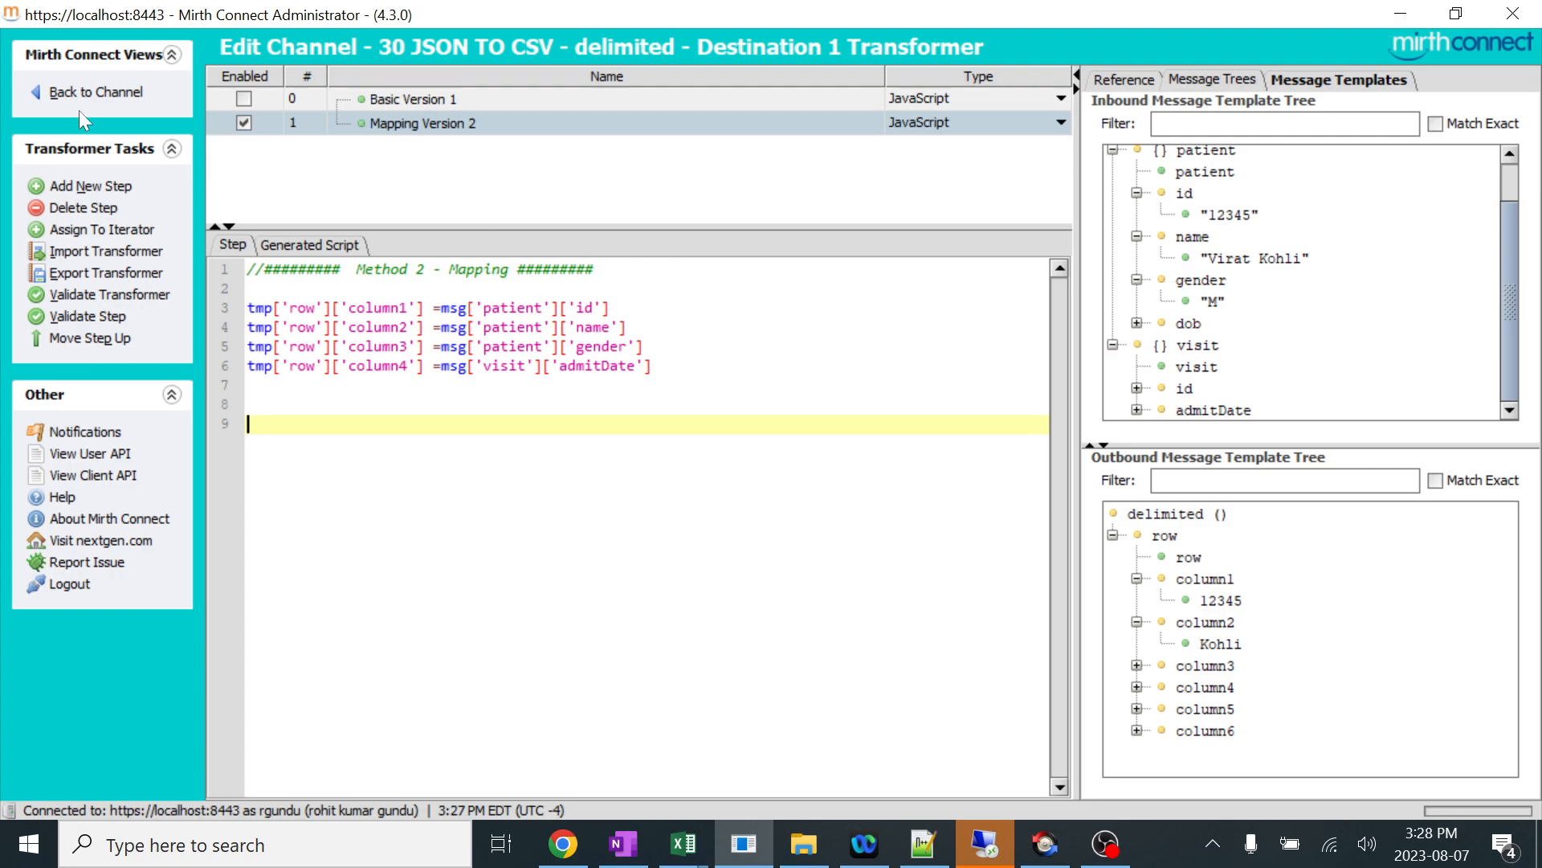
Return to the channel from the transformer, save the changes and deploy 30 JSON TO CSV - delimited.
left_click(123, 90)
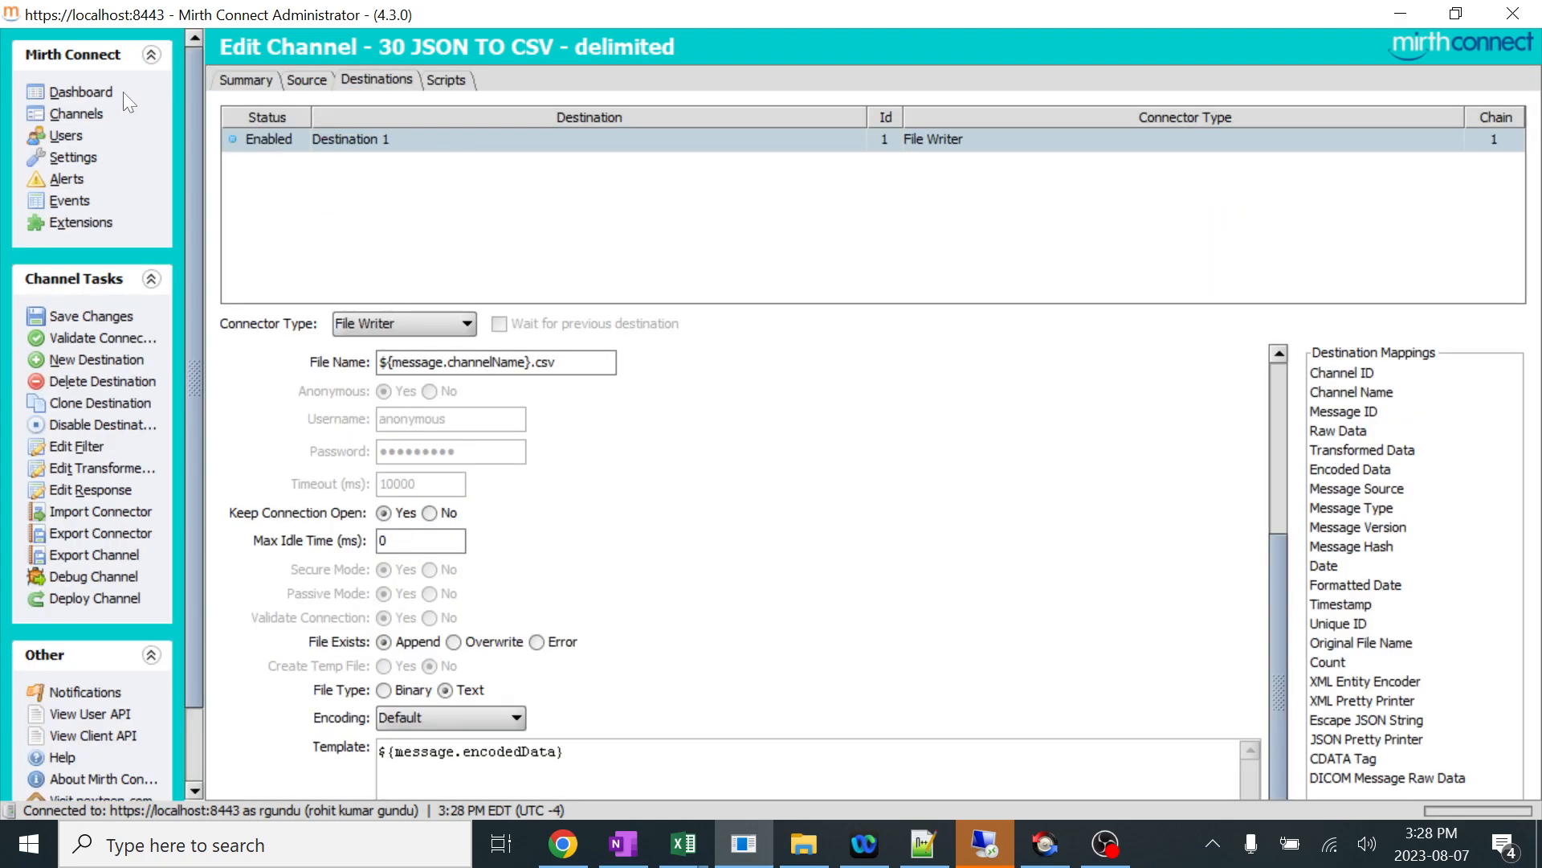
left_click(112, 319)
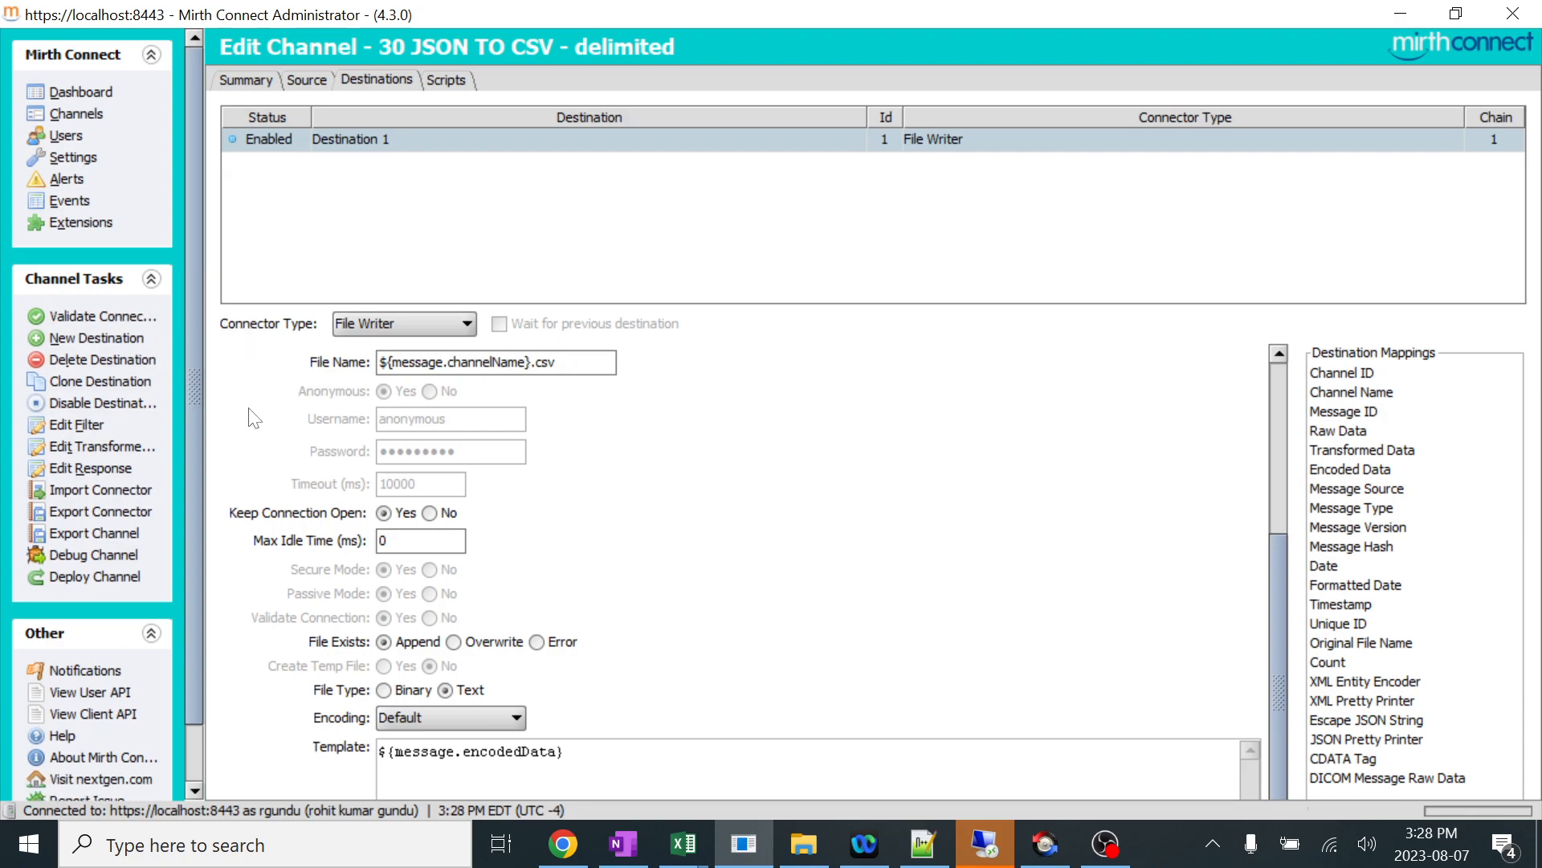
left_click(128, 576)
left_click(722, 449)
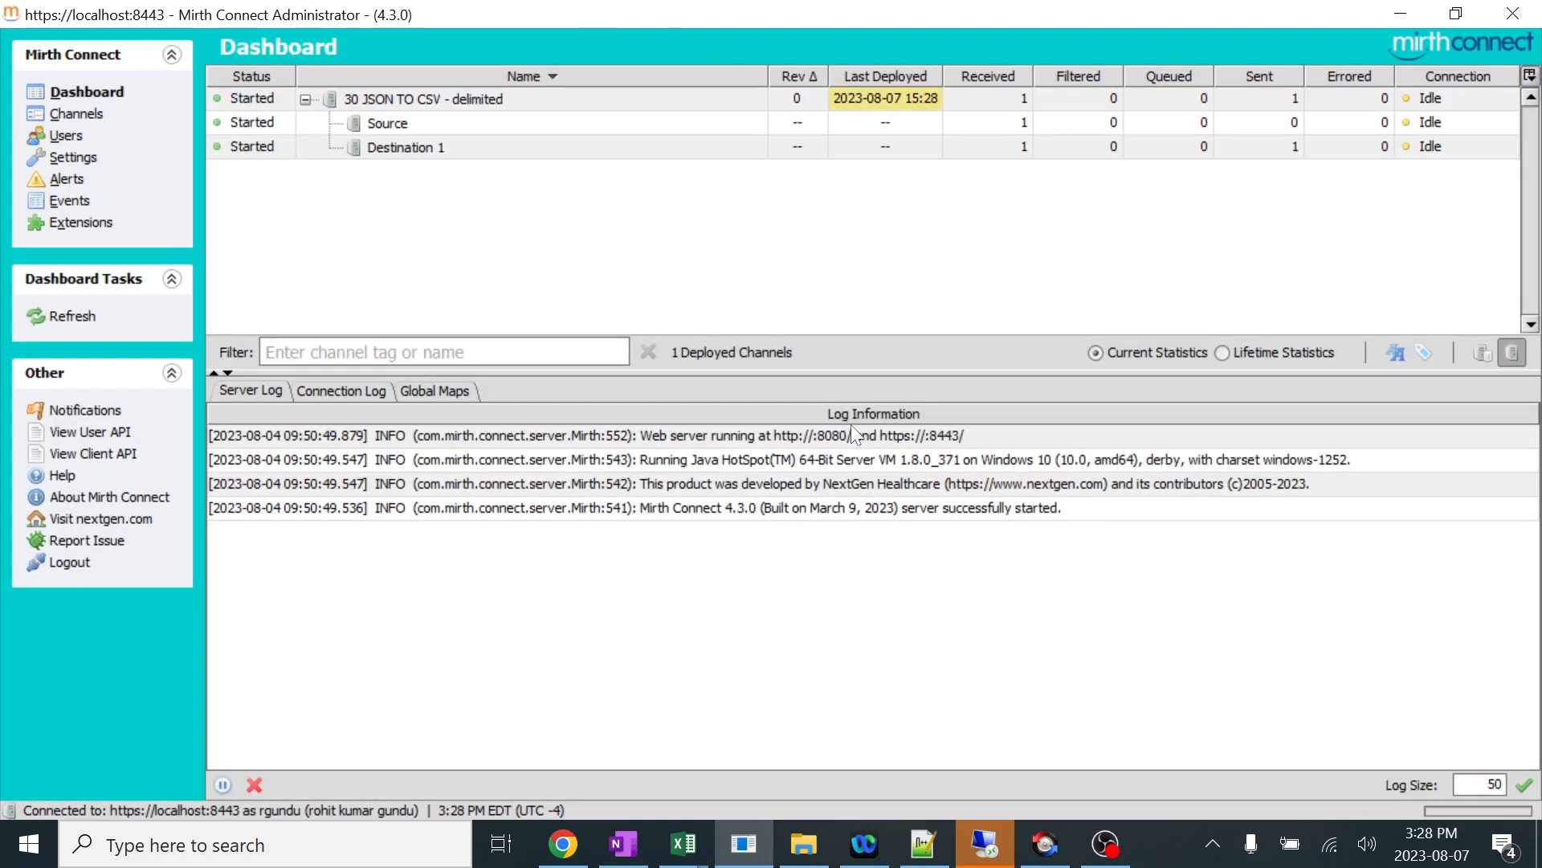
In the Notepad++ JSON sample, replace the patient's name value with a different full name.
left_click(905, 862)
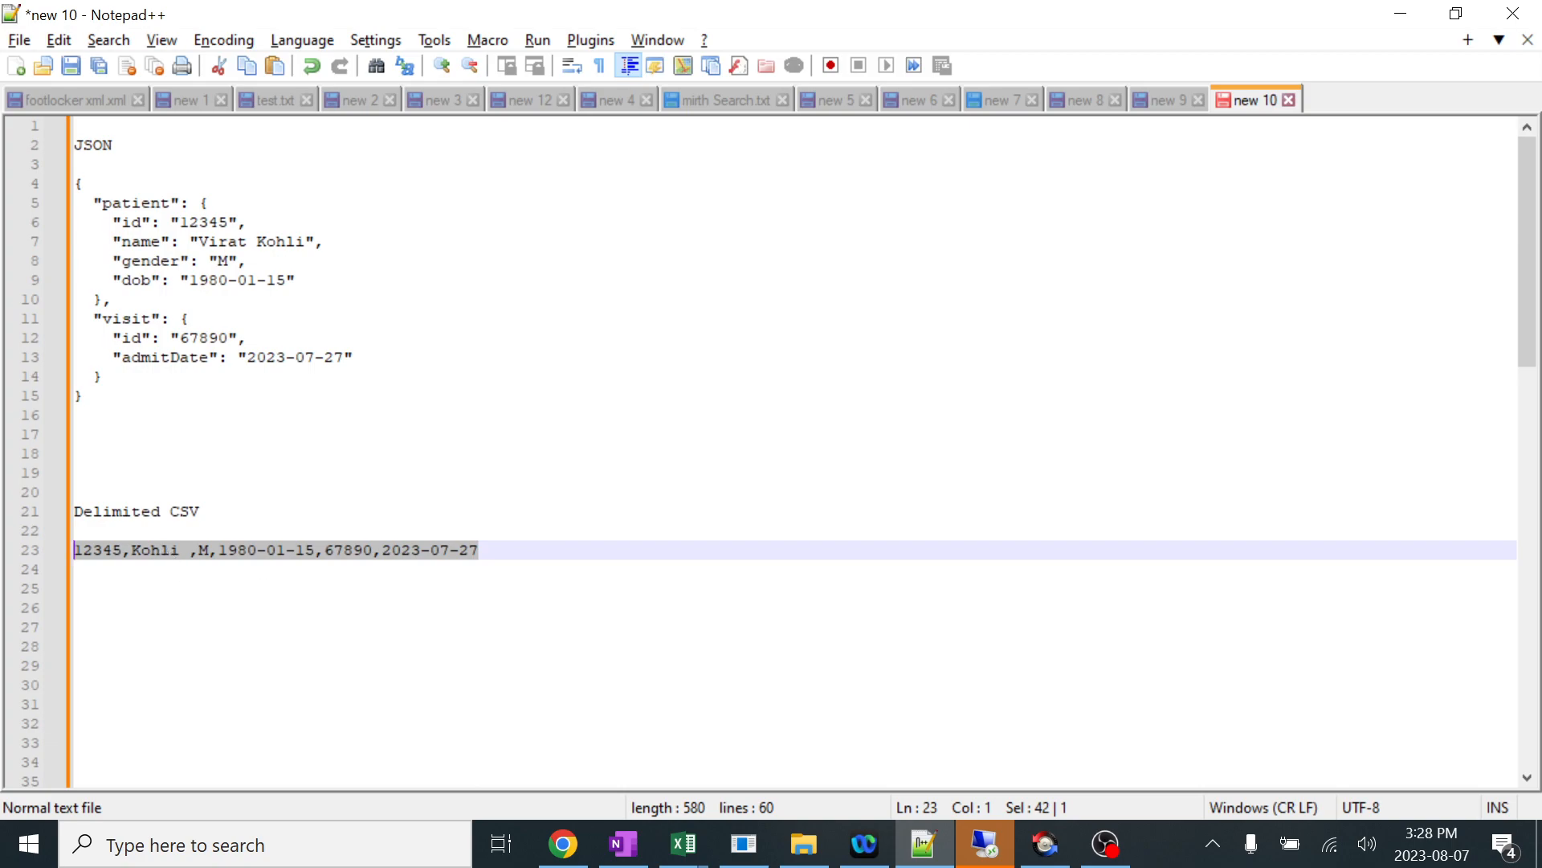
left_click_drag(306, 241, 207, 241)
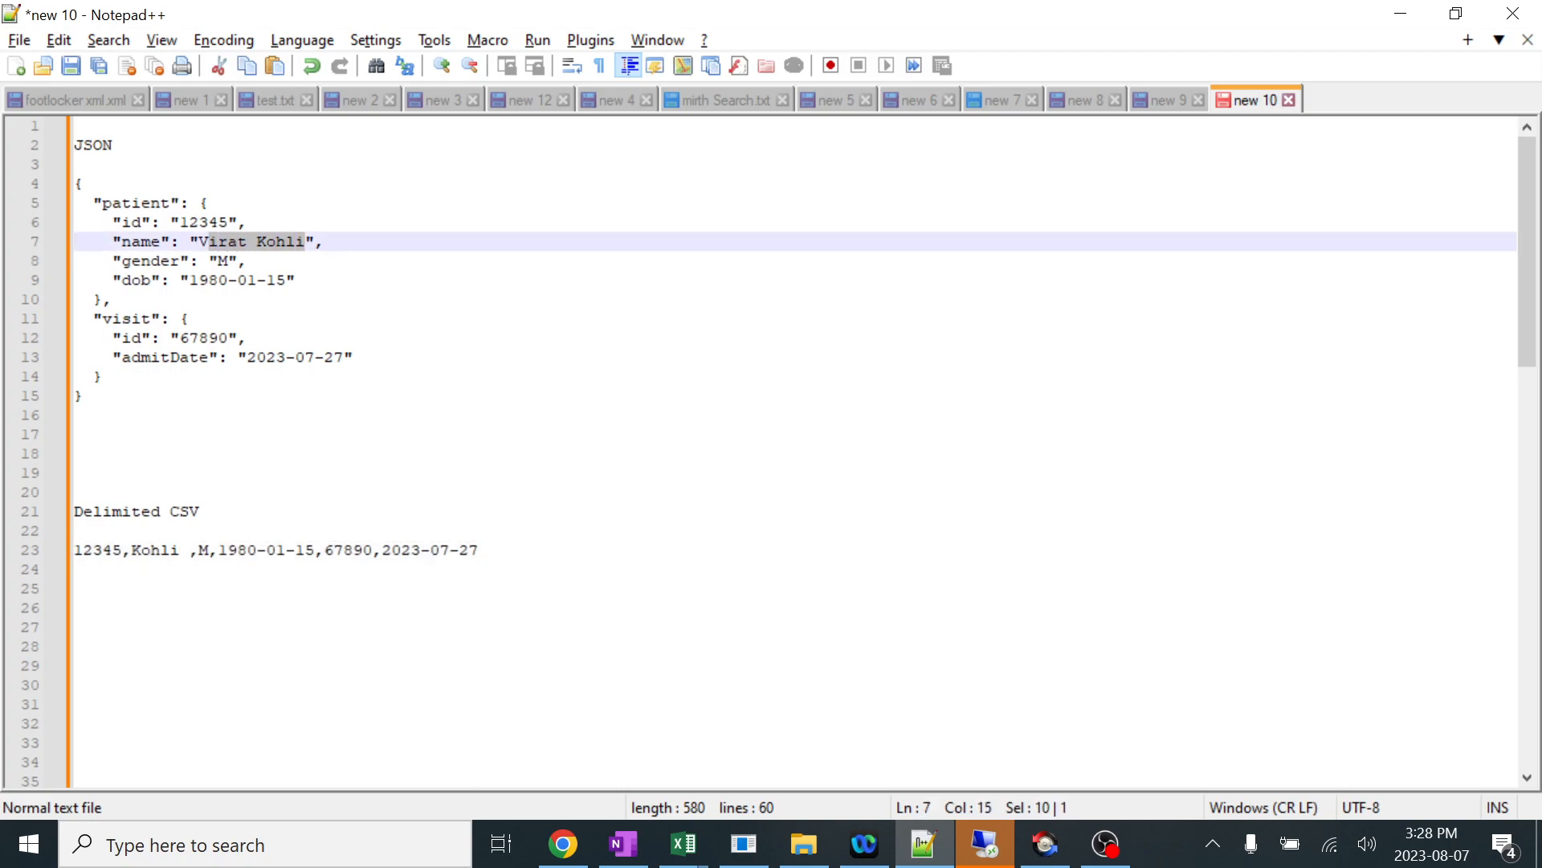
key("BackSpace")
key("BackSpace")
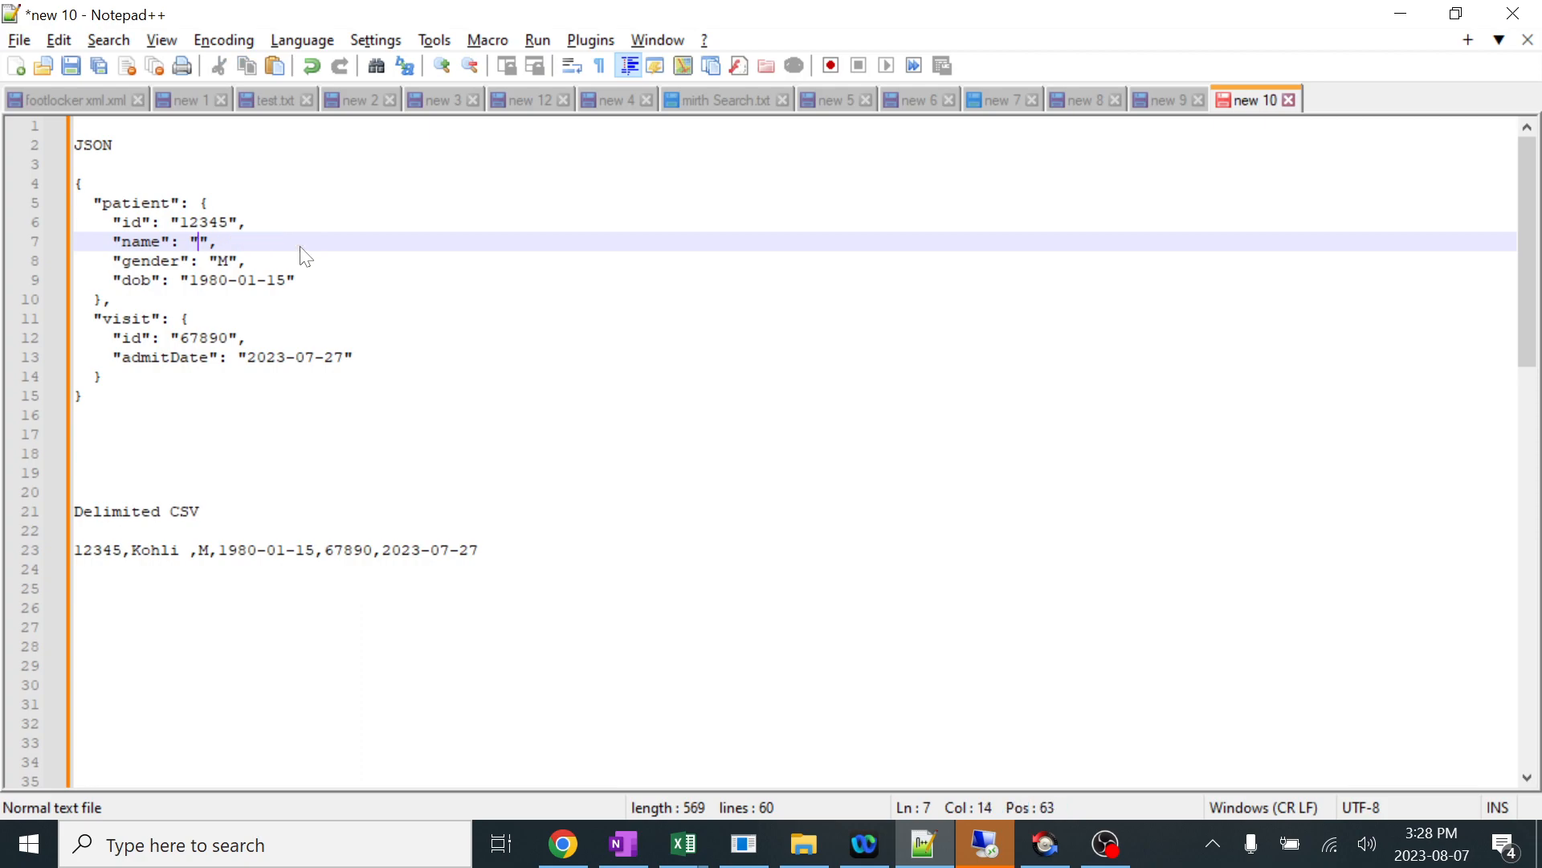
type("su")
key("BackSpace")
key("BackSpace")
type("Saurba")
key("BackSpace")
key("BackSpace")
type("ab ganguly")
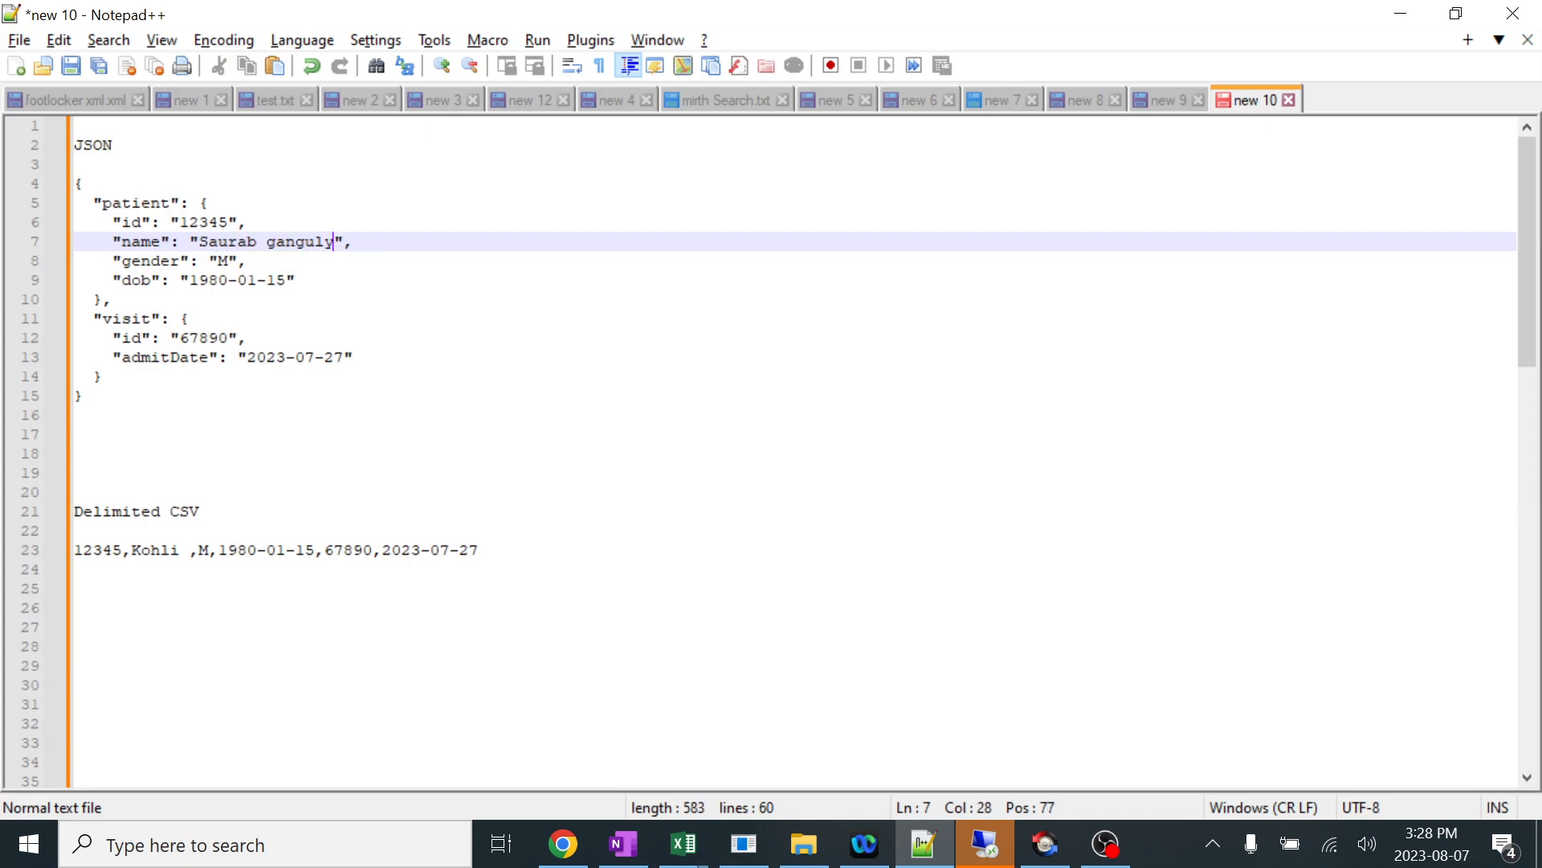
left_click(247, 261)
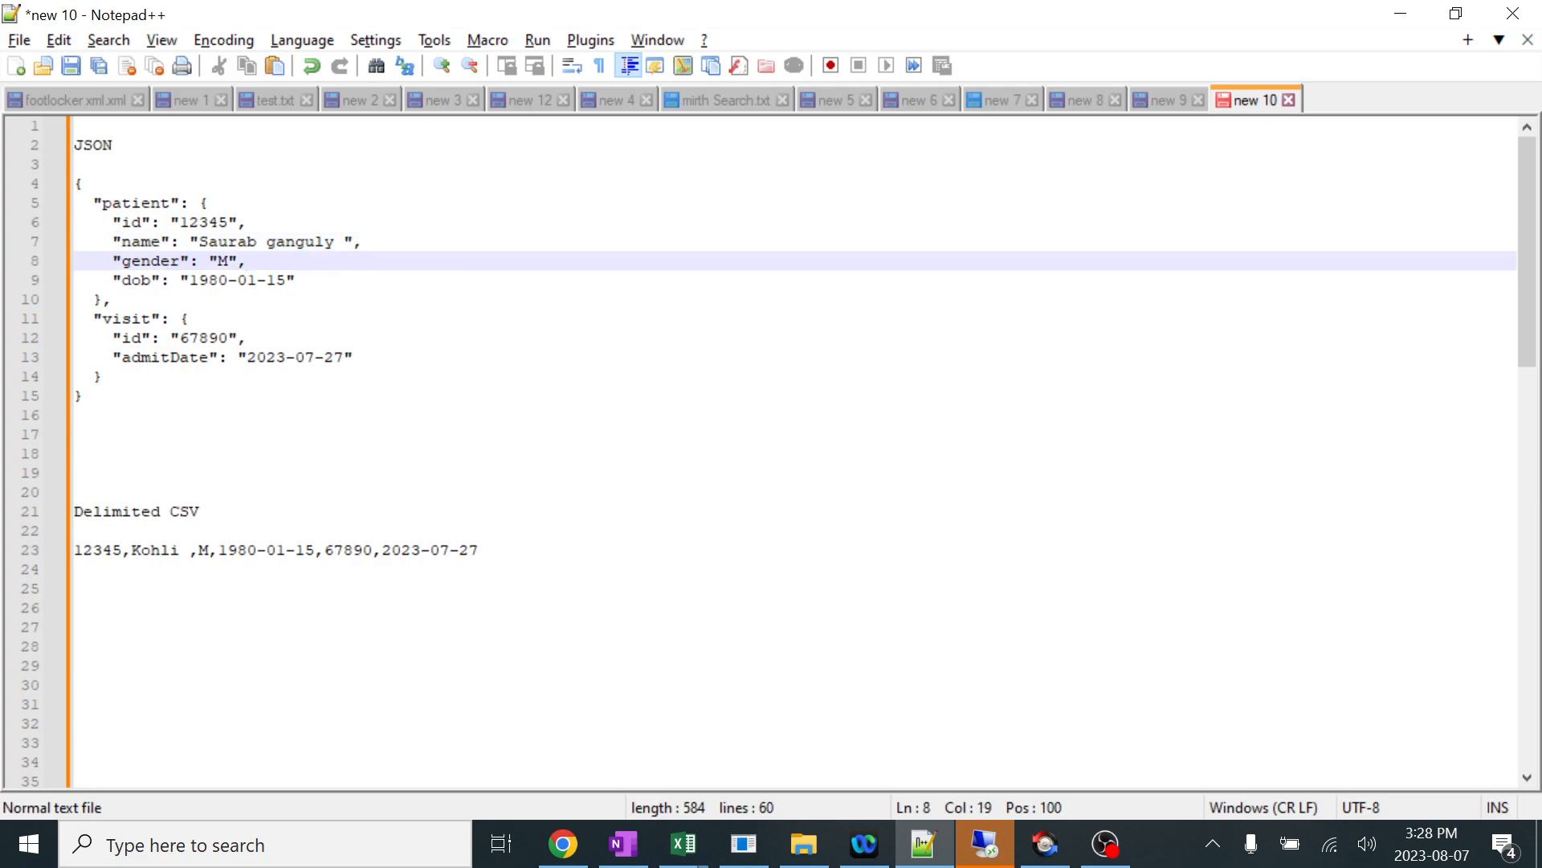
Replace the patient ID and the visit ID in the Notepad++ JSON sample with different numbers.
left_click_drag(82, 396, 63, 201)
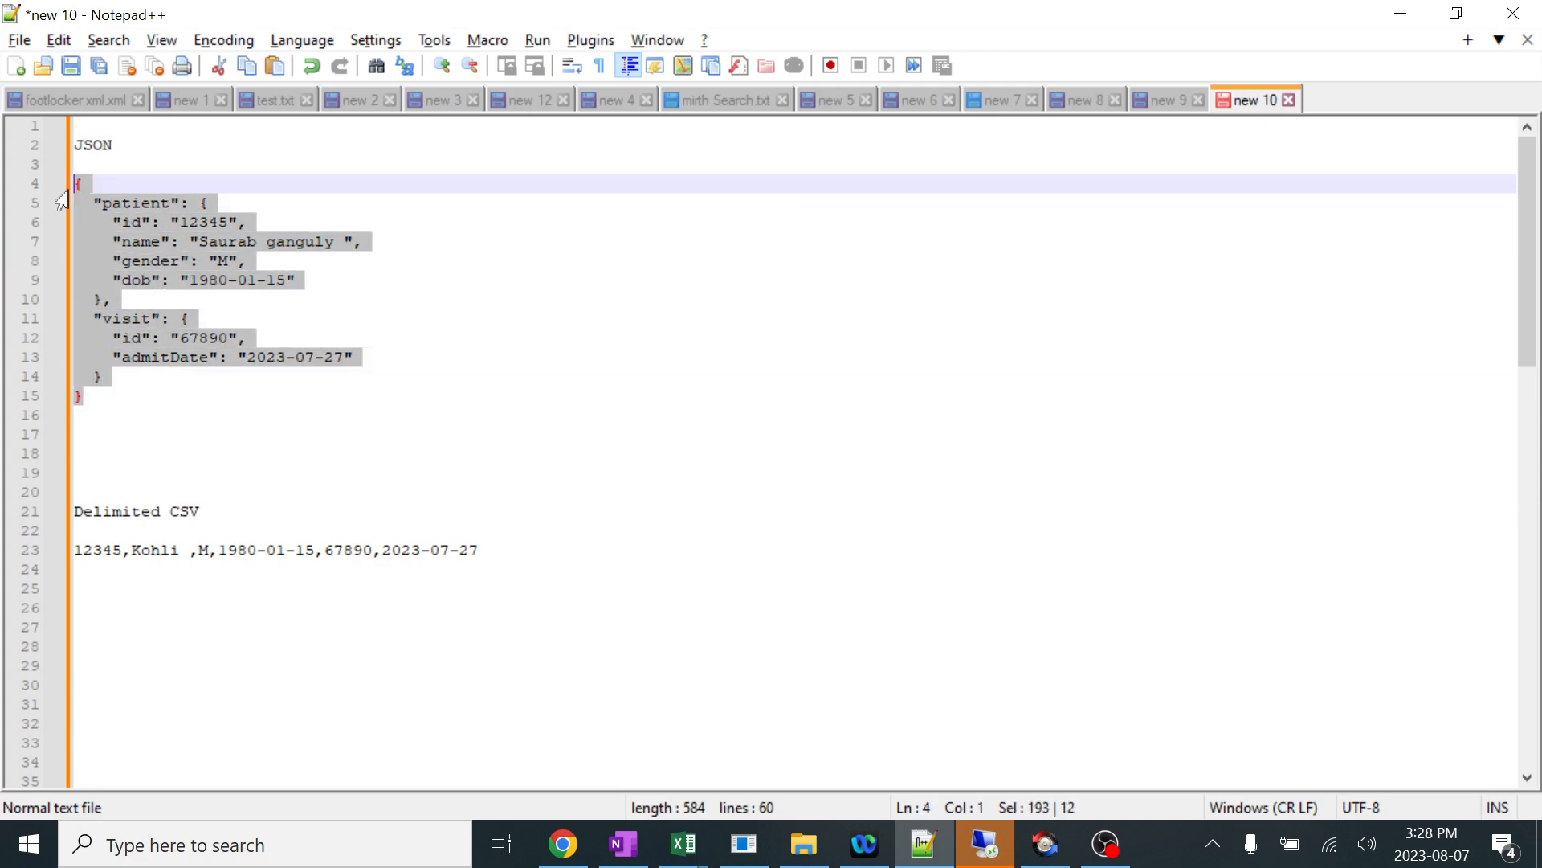
left_click(247, 338)
double_click(209, 222)
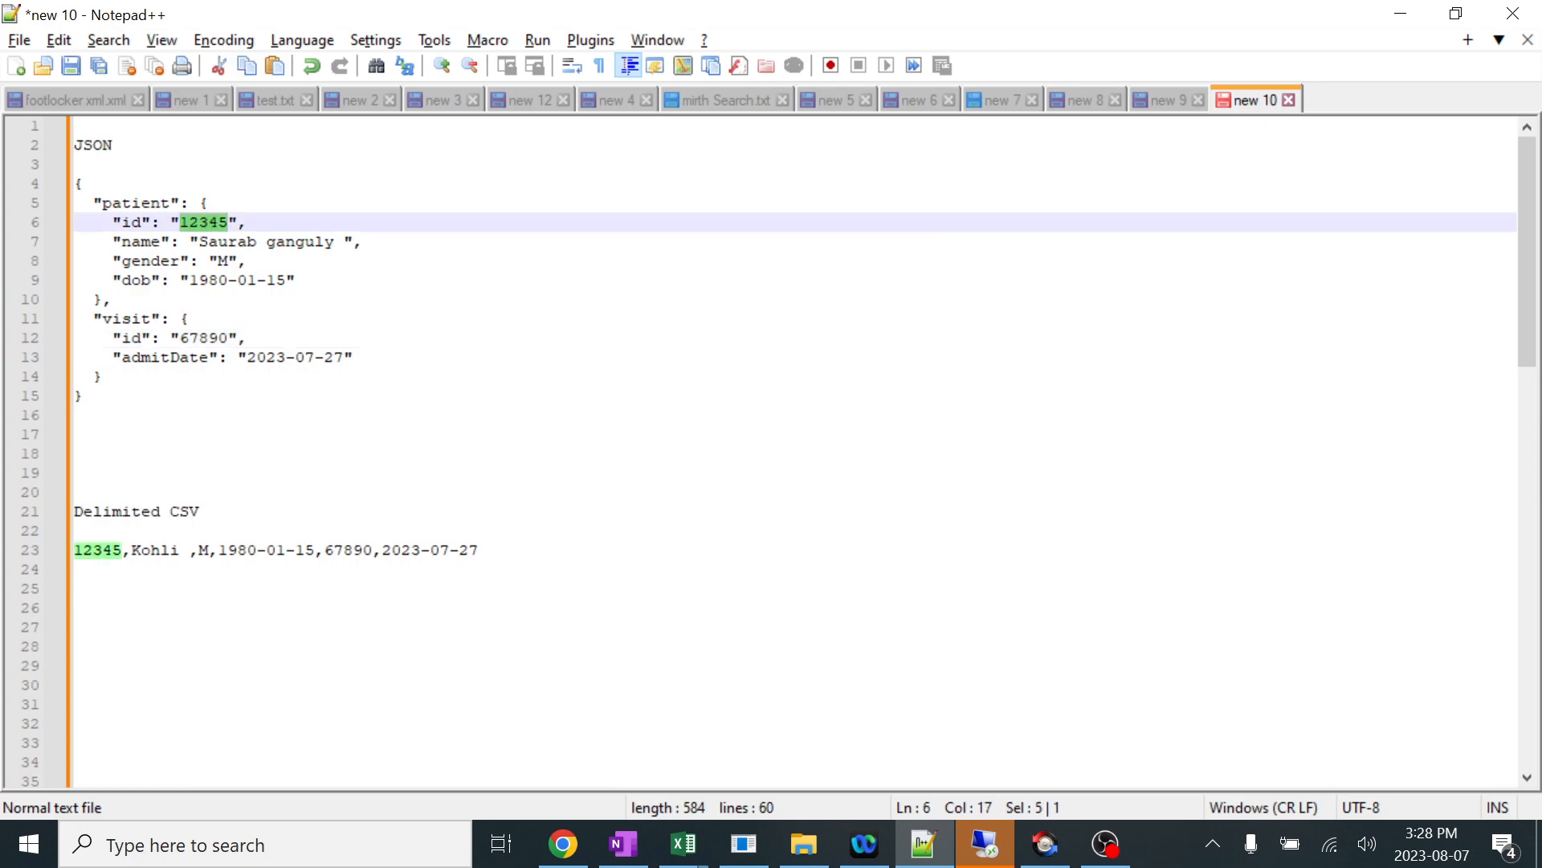
type("9876543")
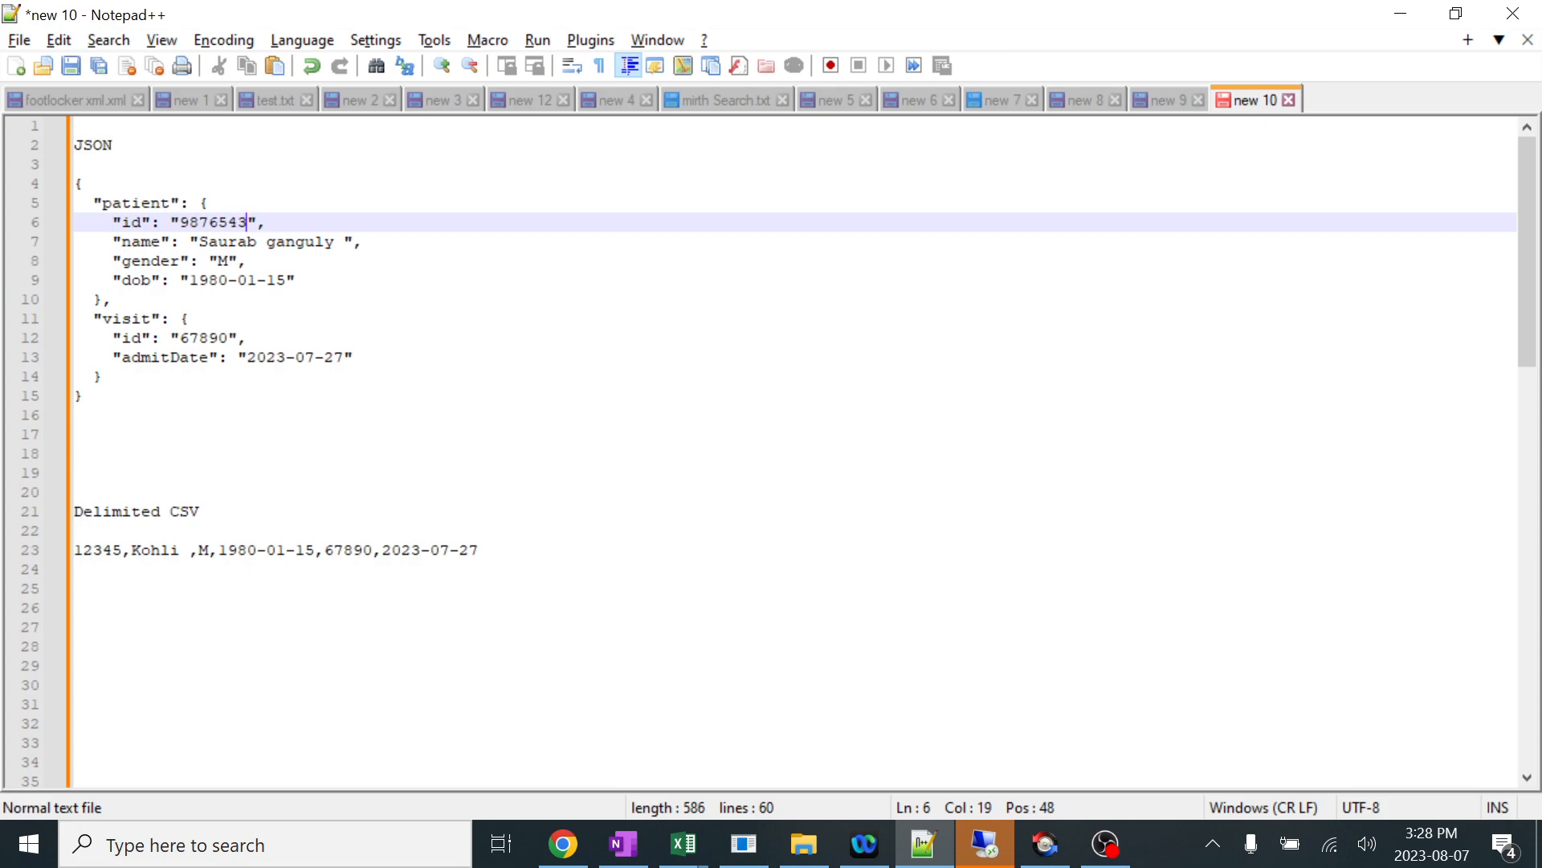
double_click(212, 341)
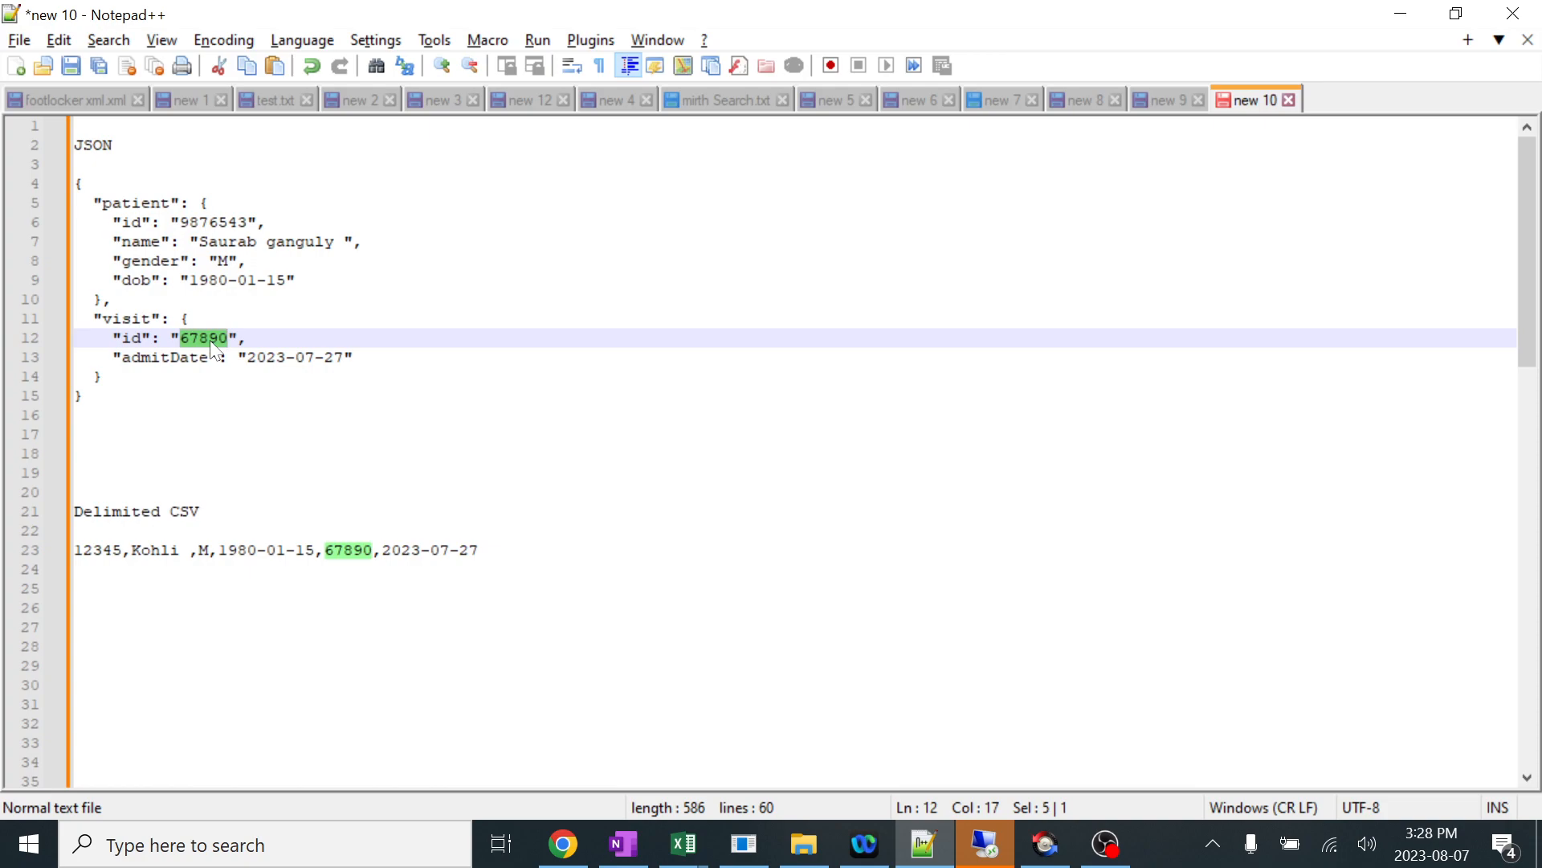
type("999999")
key("Down")
key("Down")
key("Down")
Copy the modified JSON, send it through 30 JSON TO CSV - delimited in Mirth Connect, and refresh the dashboard.
left_click_drag(80, 395, 76, 195)
key("ctrl+c")
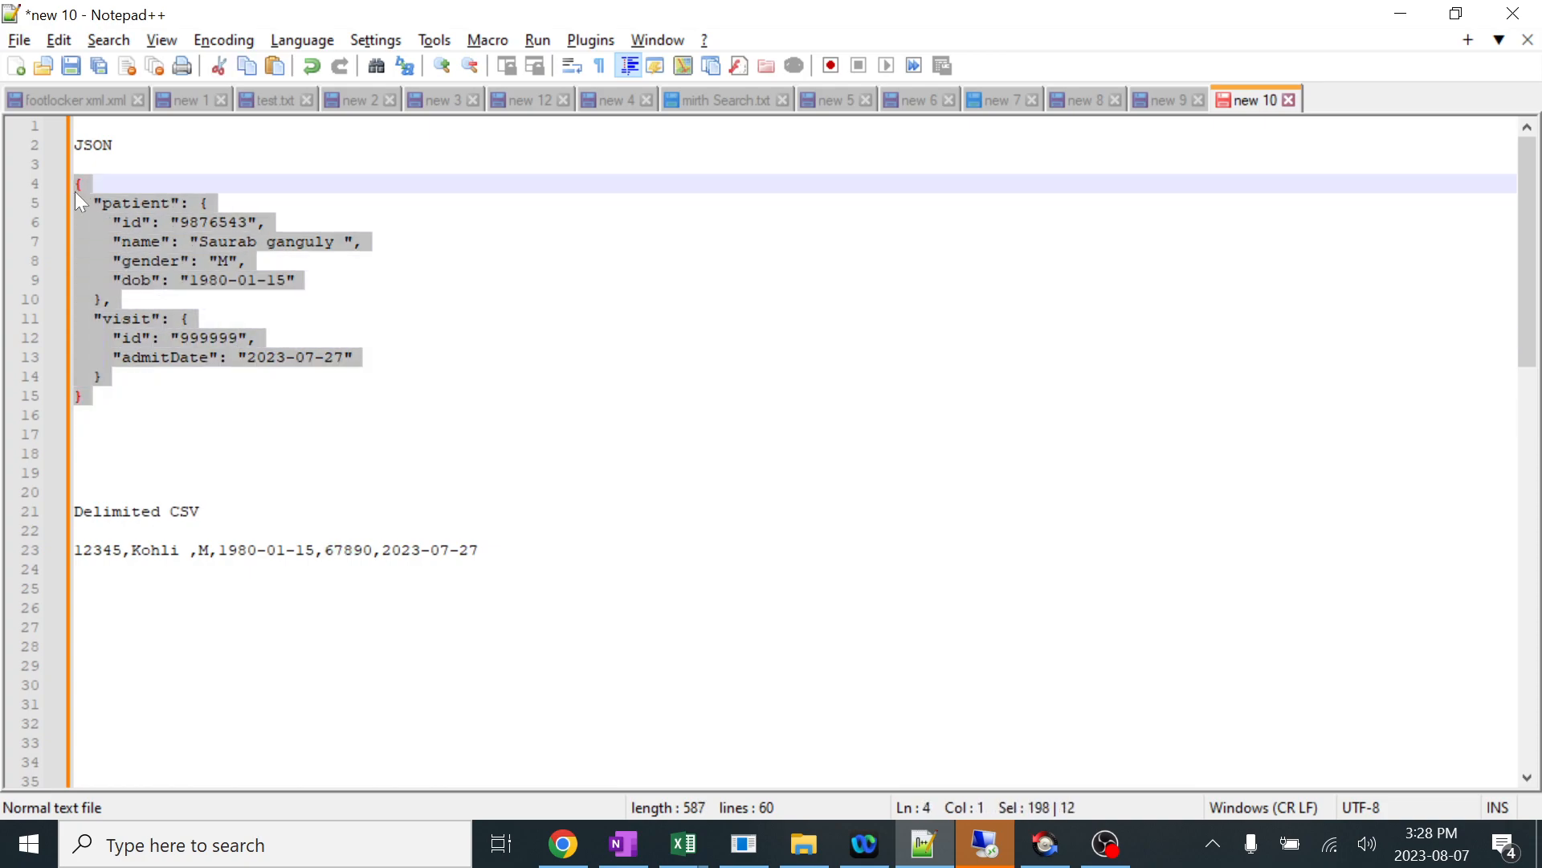
left_click(745, 845)
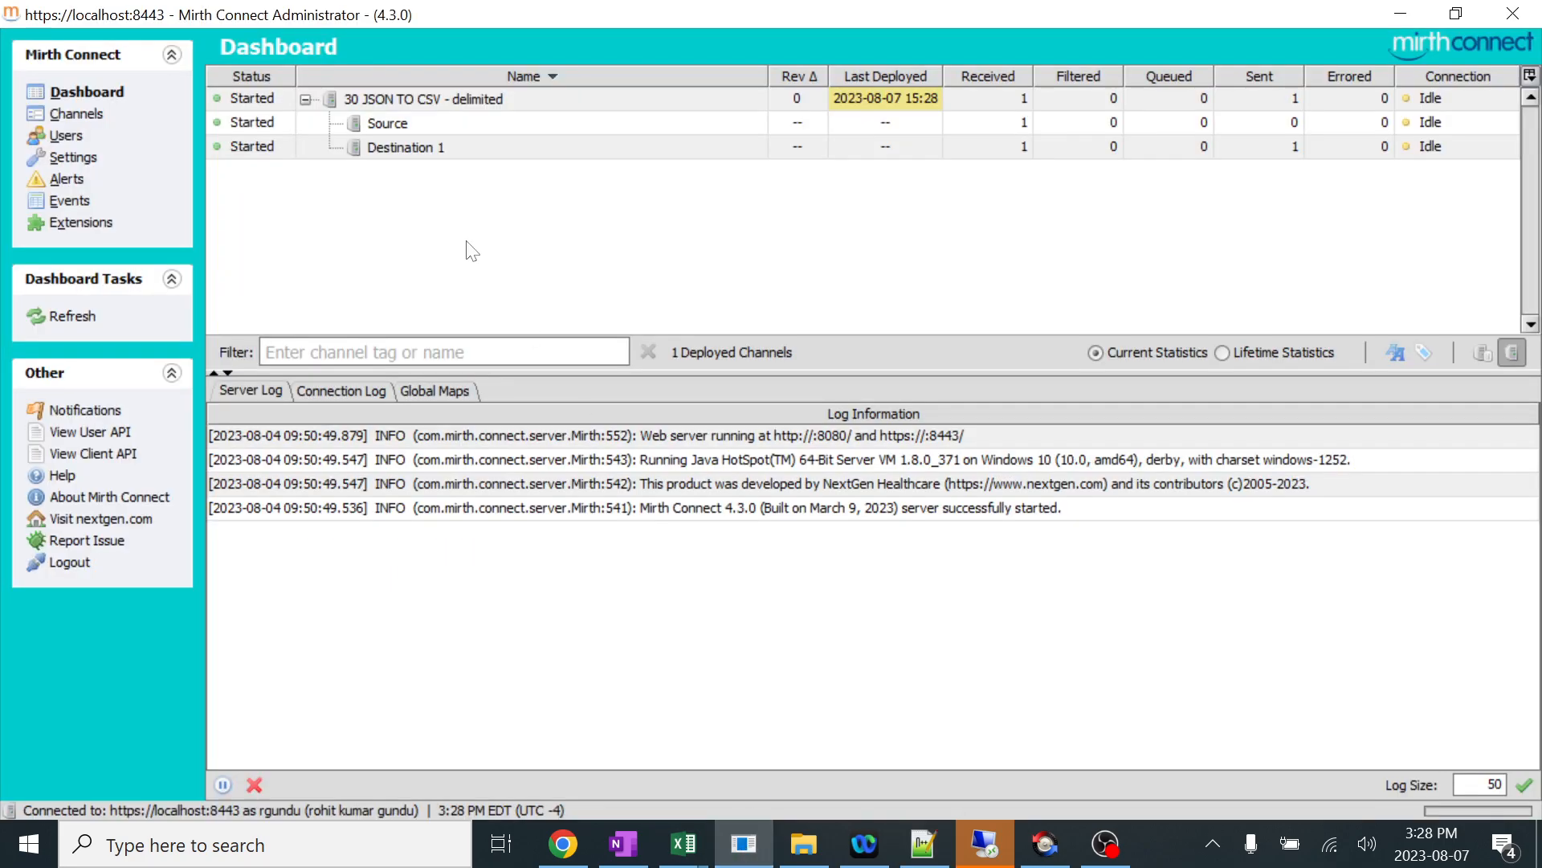
left_click(391, 100)
right_click(390, 100)
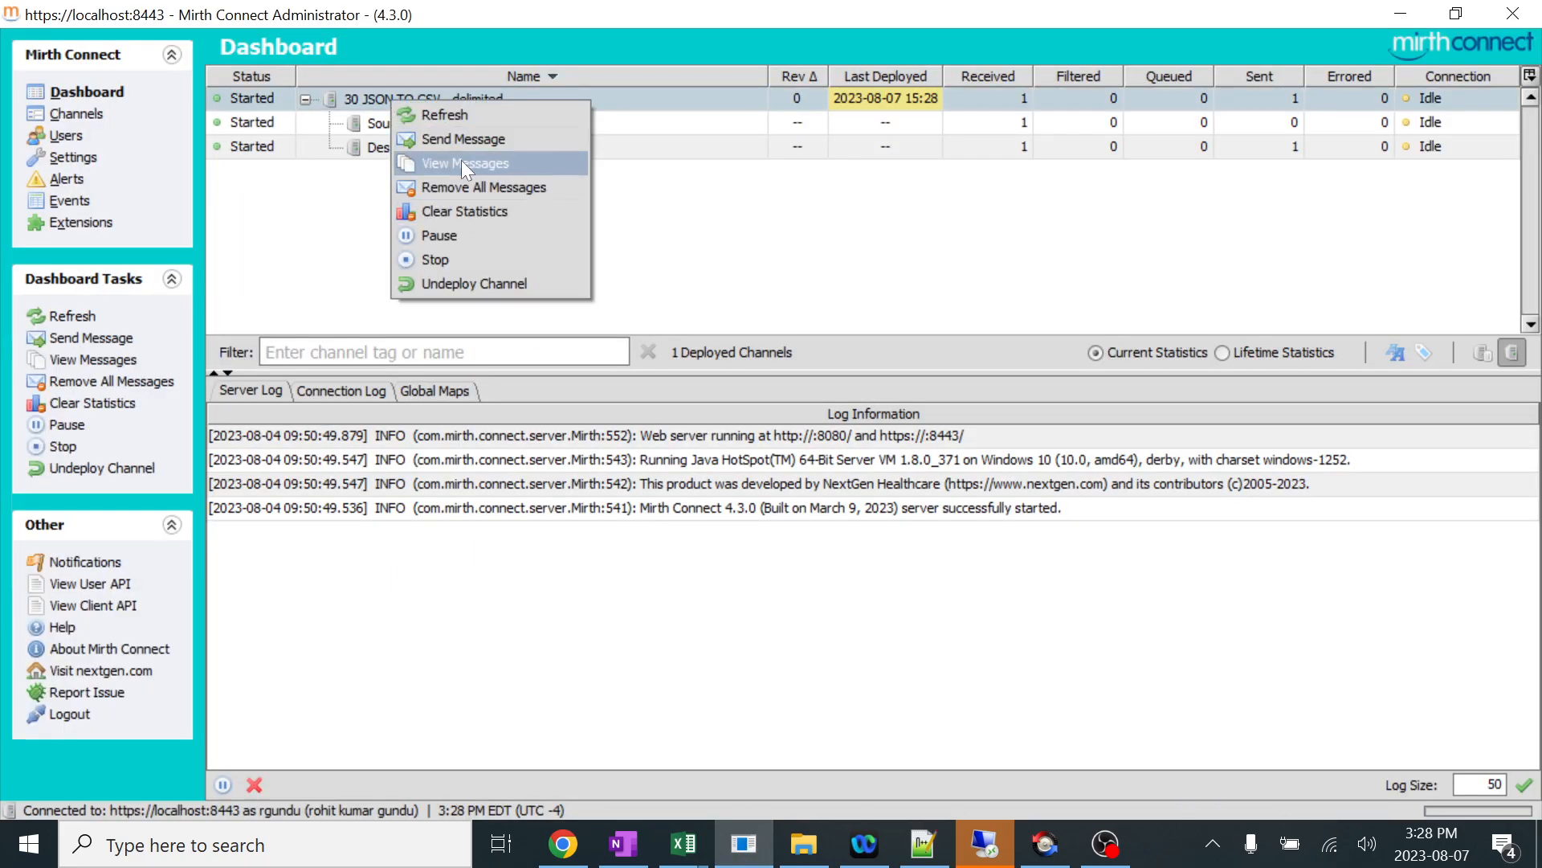
left_click(465, 138)
key("ctrl+v")
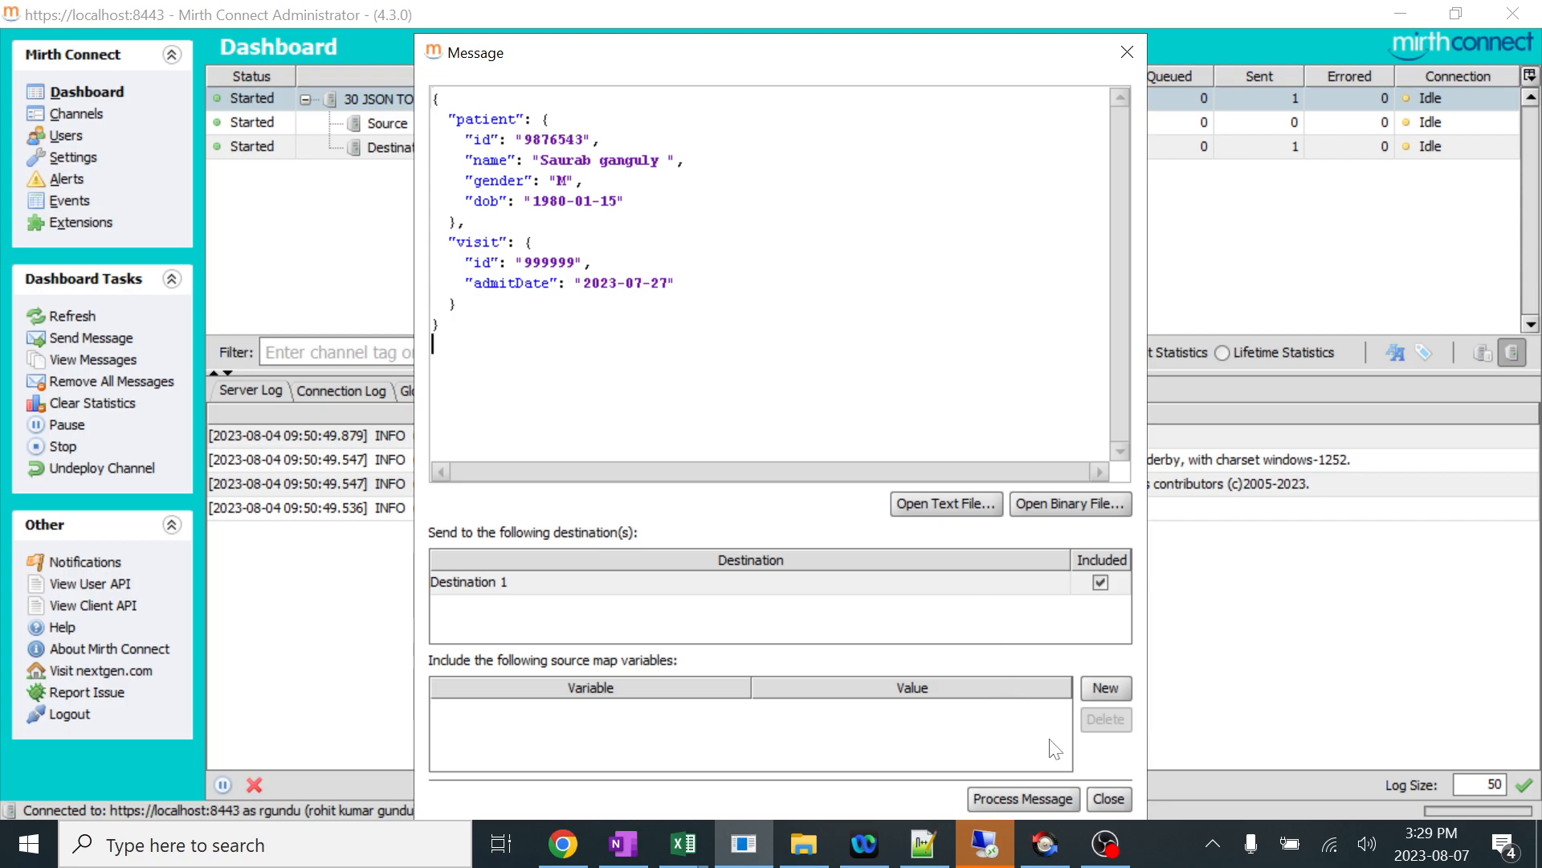
left_click(1043, 797)
right_click(750, 219)
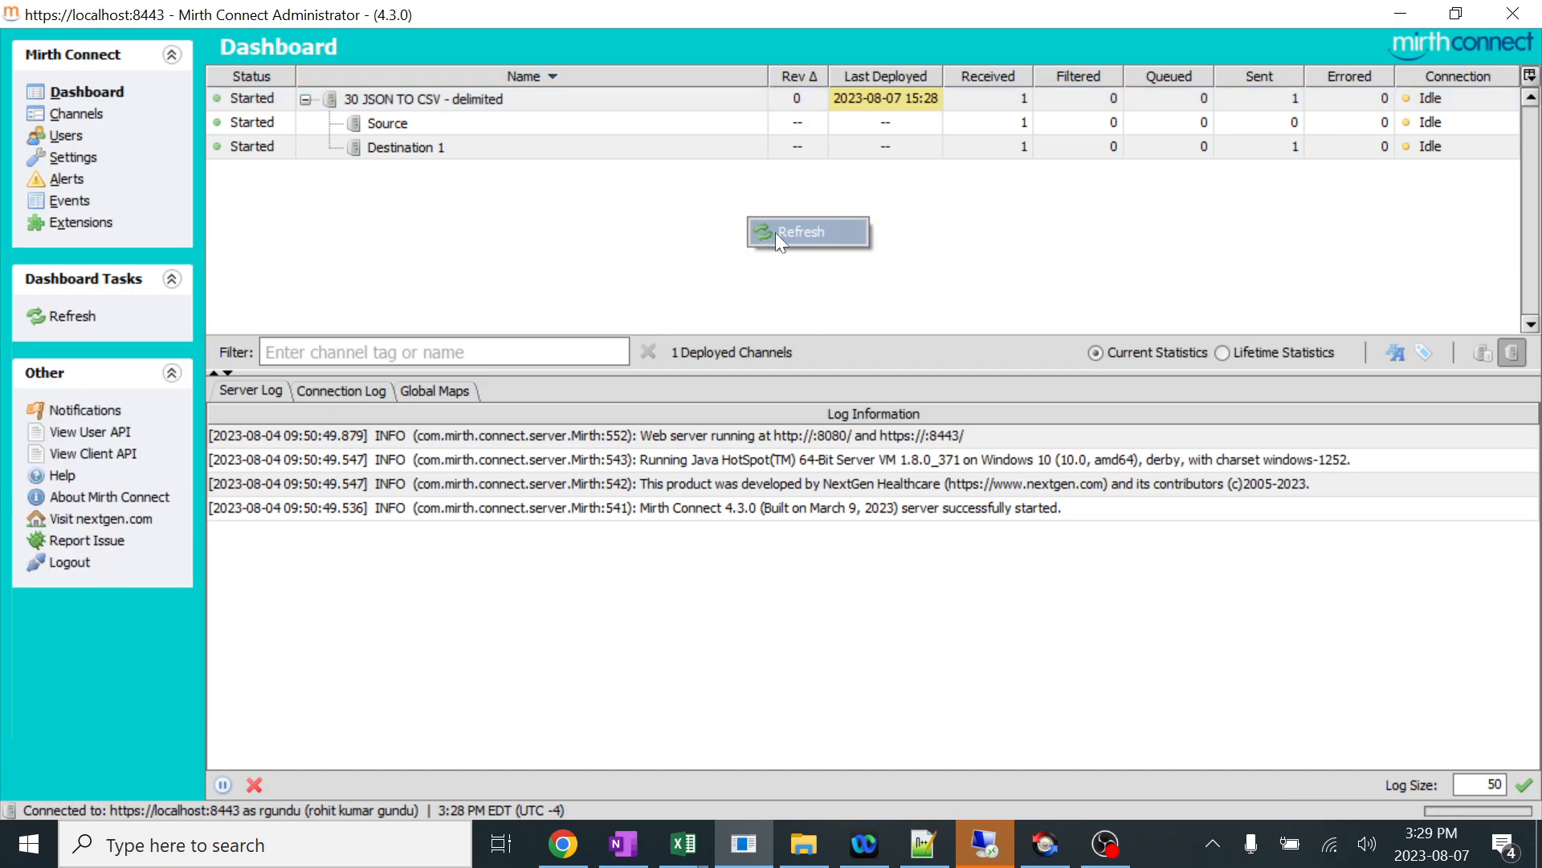
left_click(783, 234)
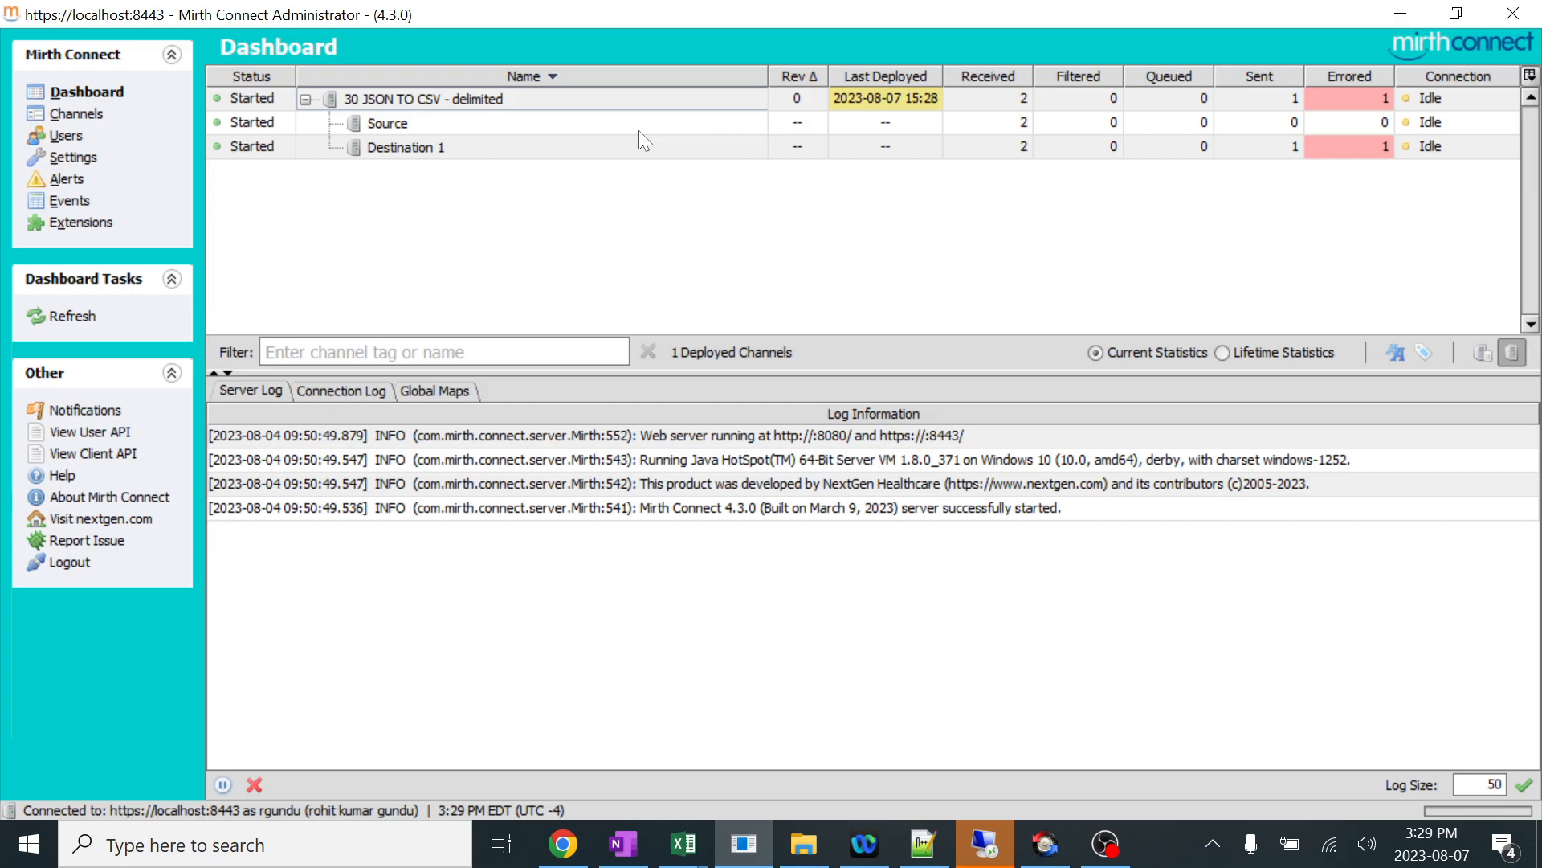
Open the channel's messages and examine the raw and transformed content of message 2 at Destination 1.
left_click(562, 99)
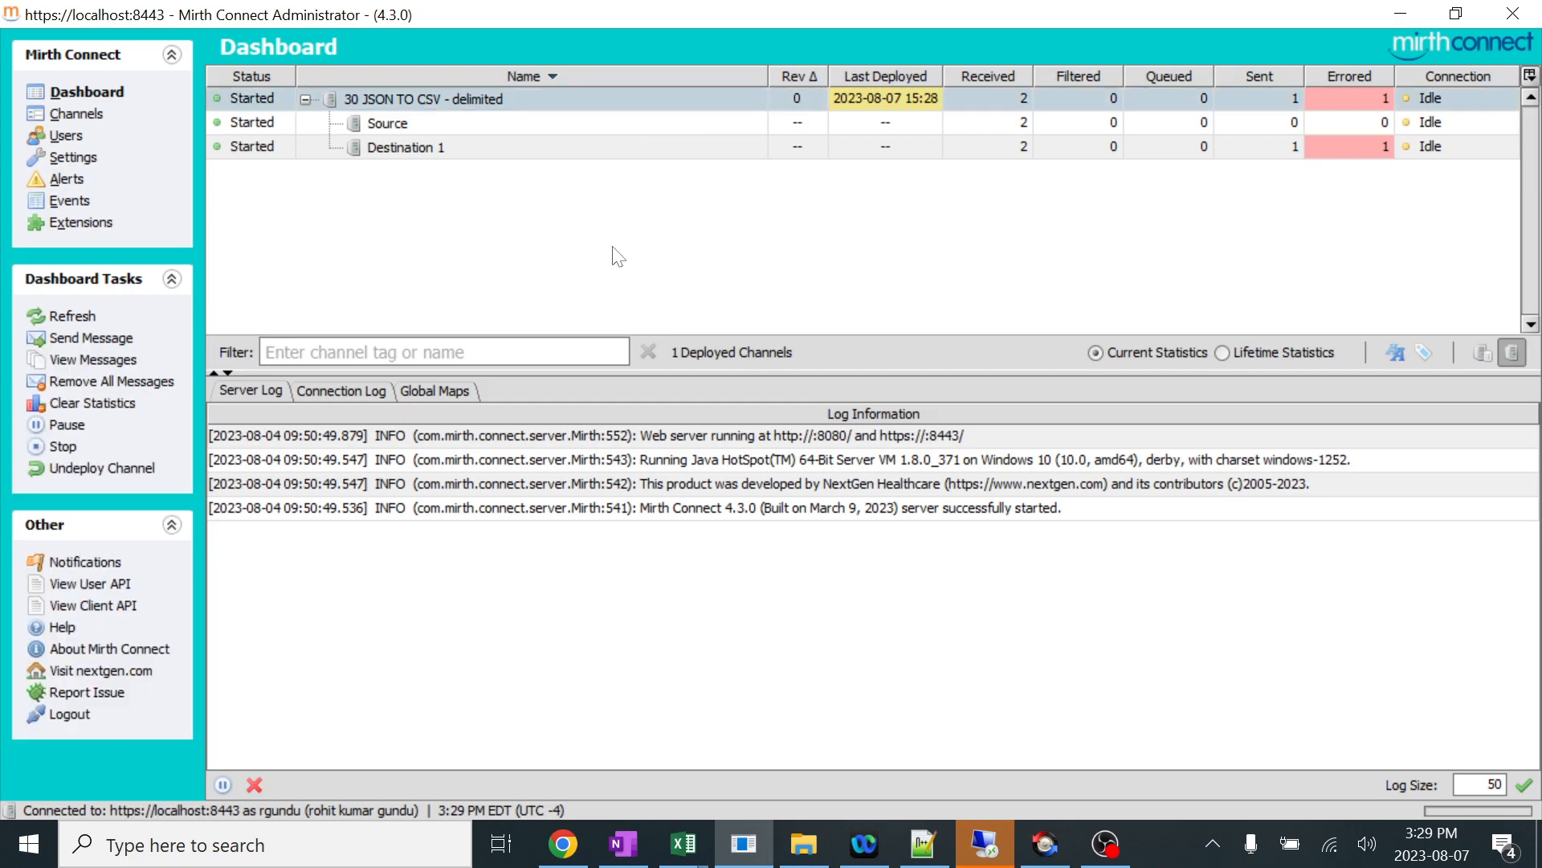
double_click(448, 98)
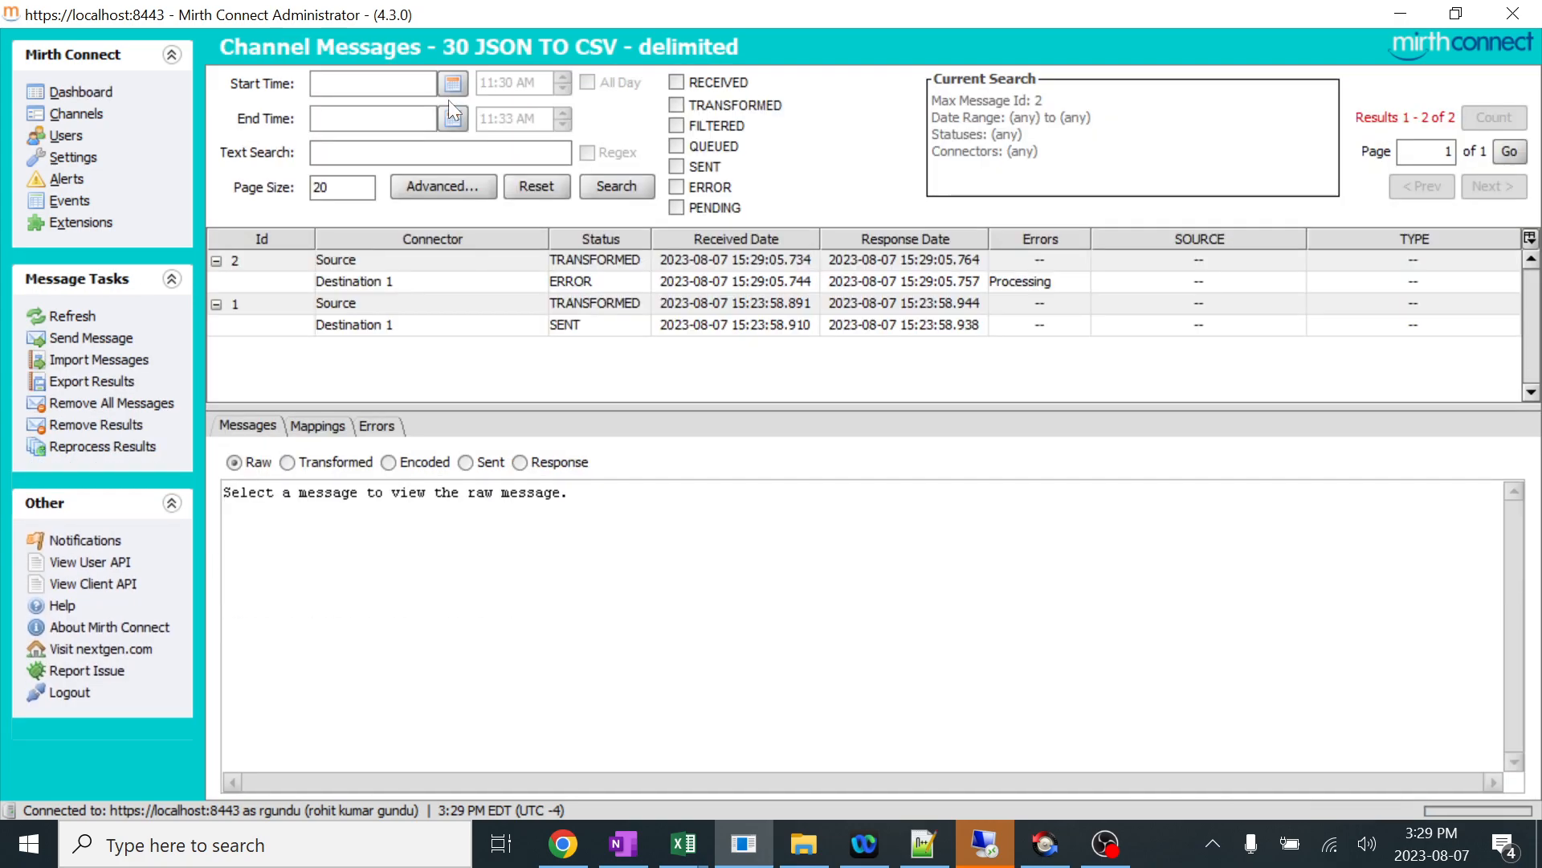
left_click(575, 282)
left_click_drag(225, 718, 226, 491)
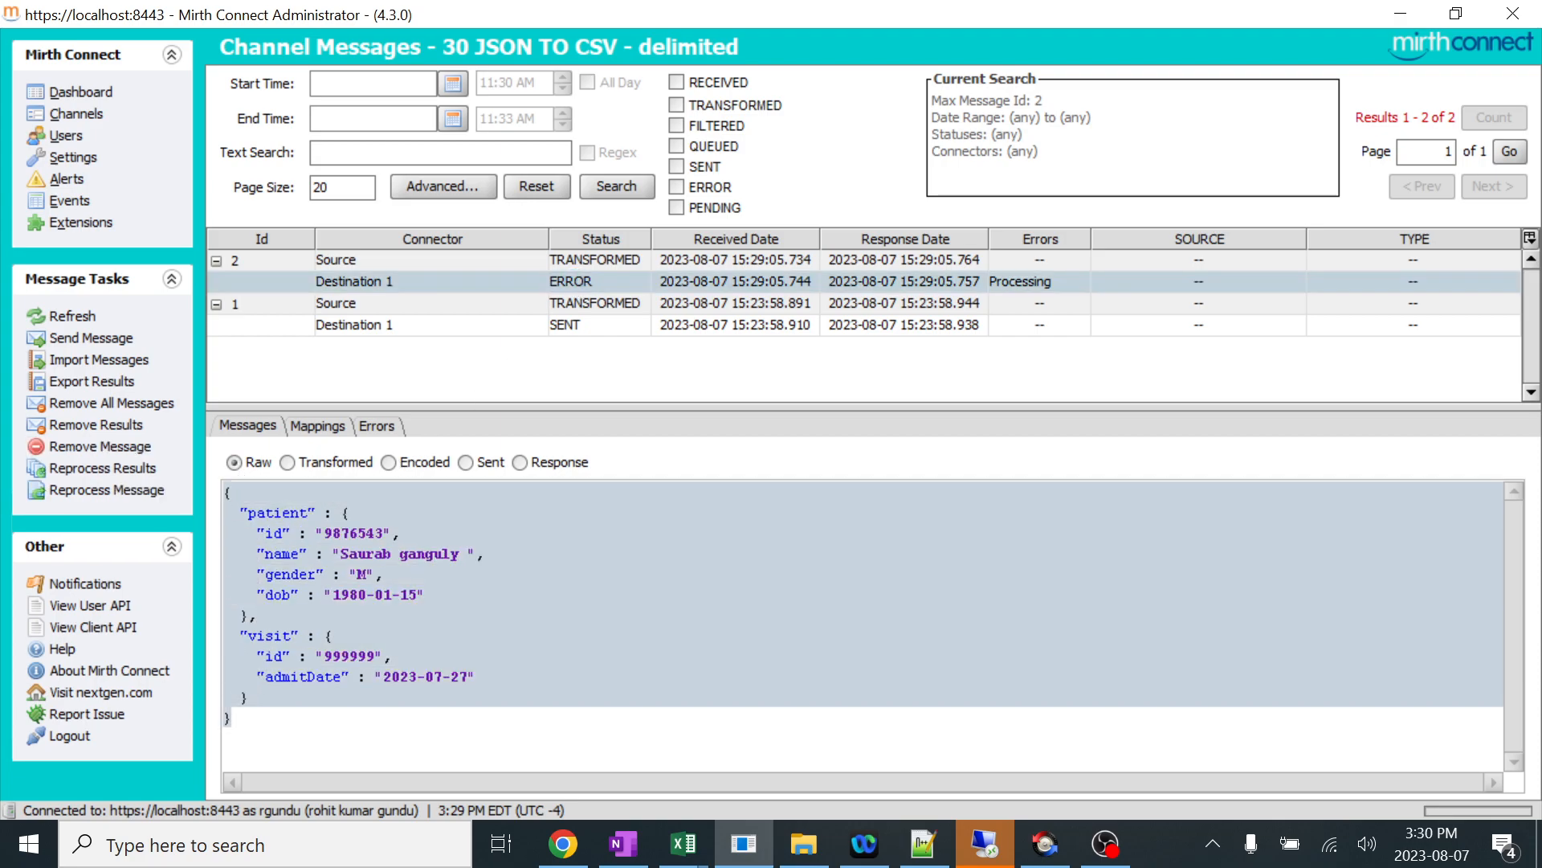
left_click(287, 461)
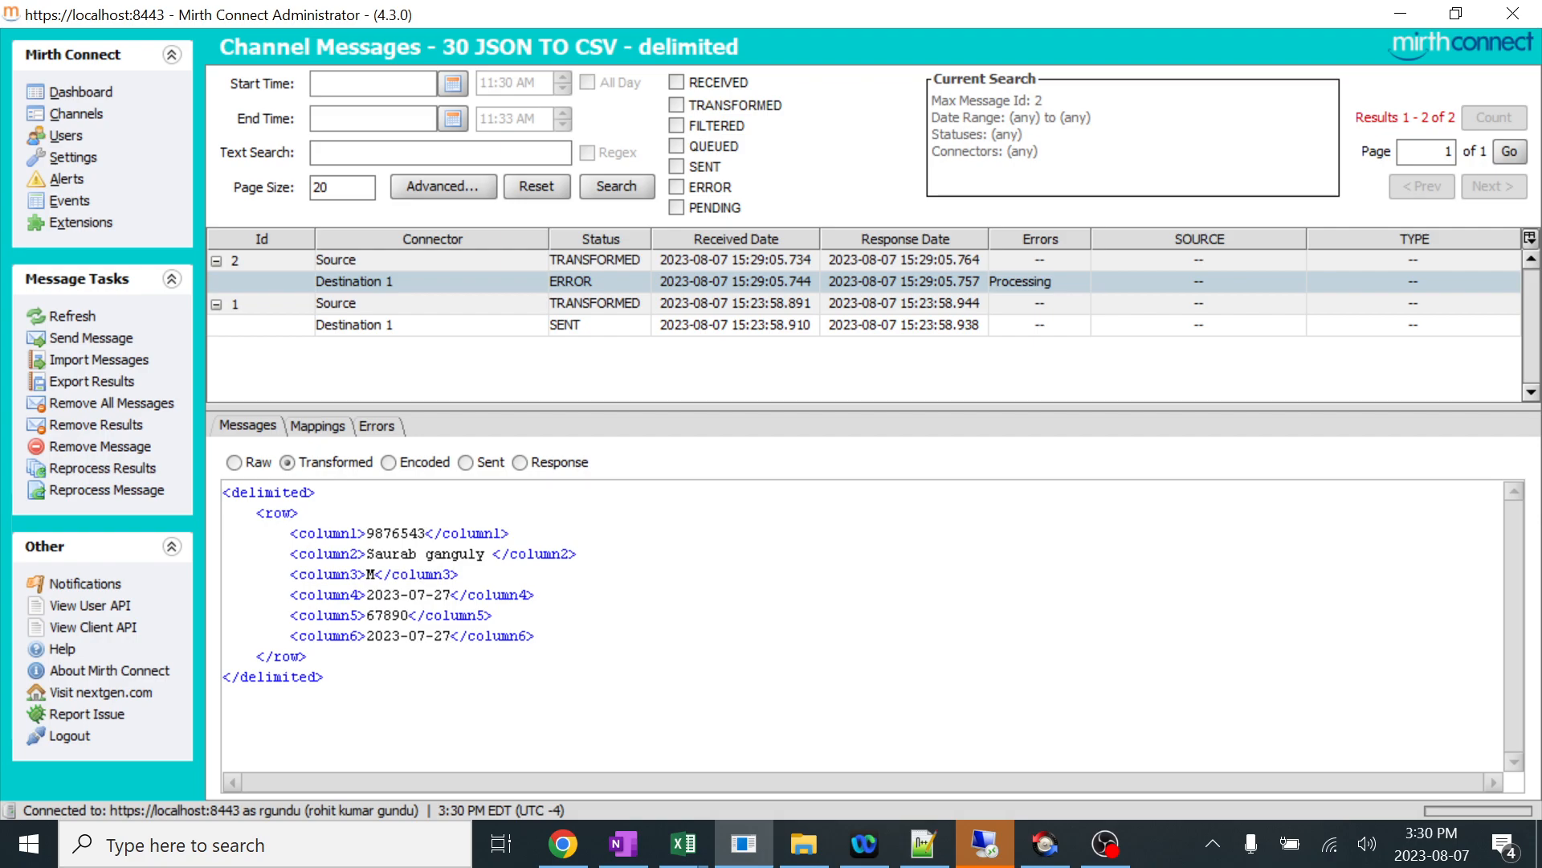
left_click_drag(224, 696, 225, 491)
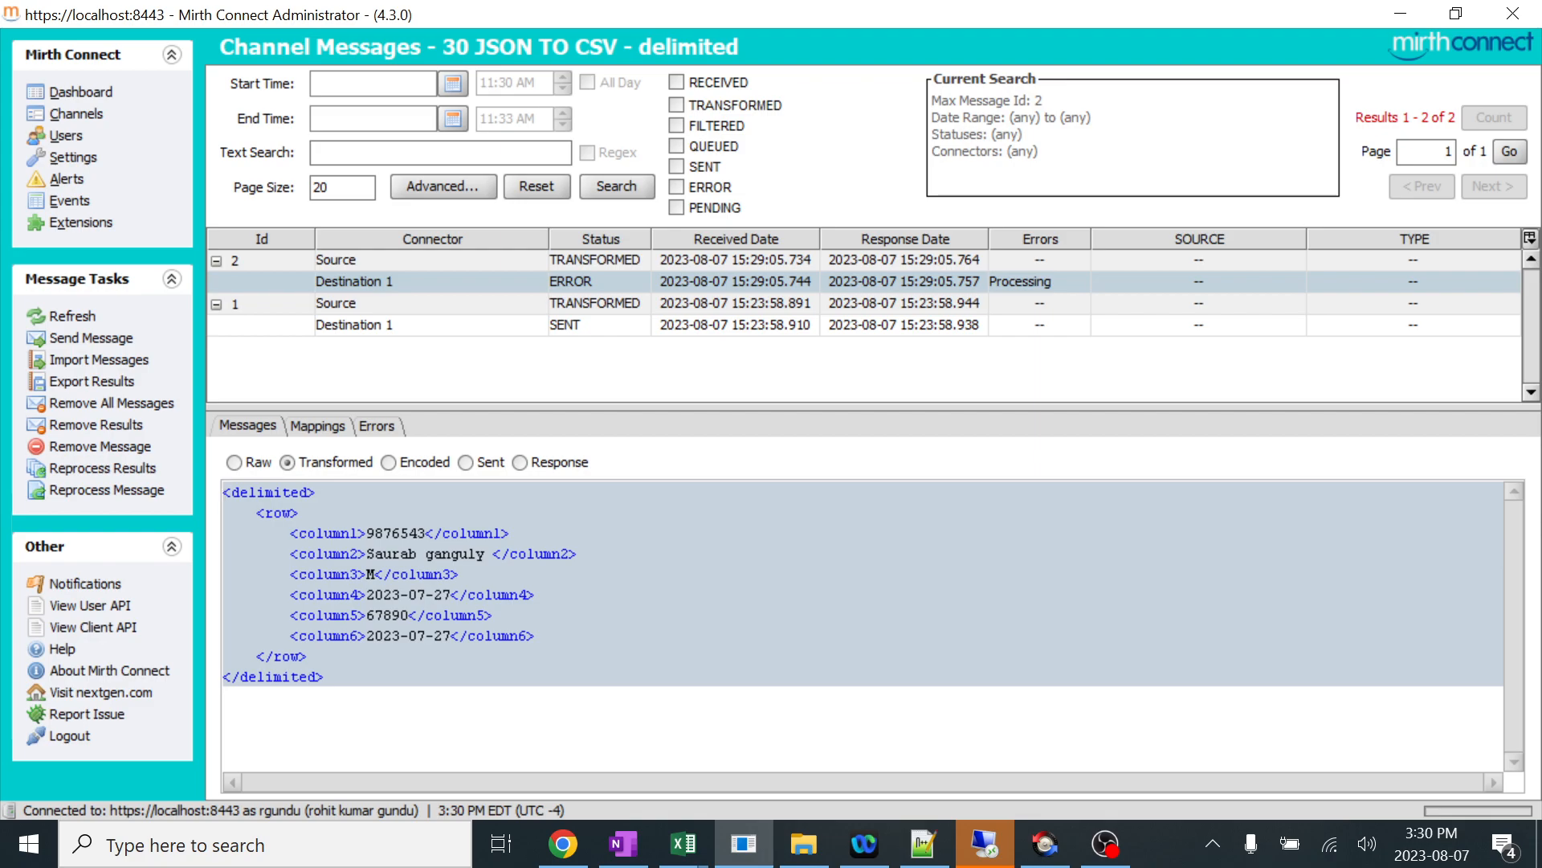
Examine the encoded and sent content and the full response status of message 2 at Destination 1.
left_click(408, 464)
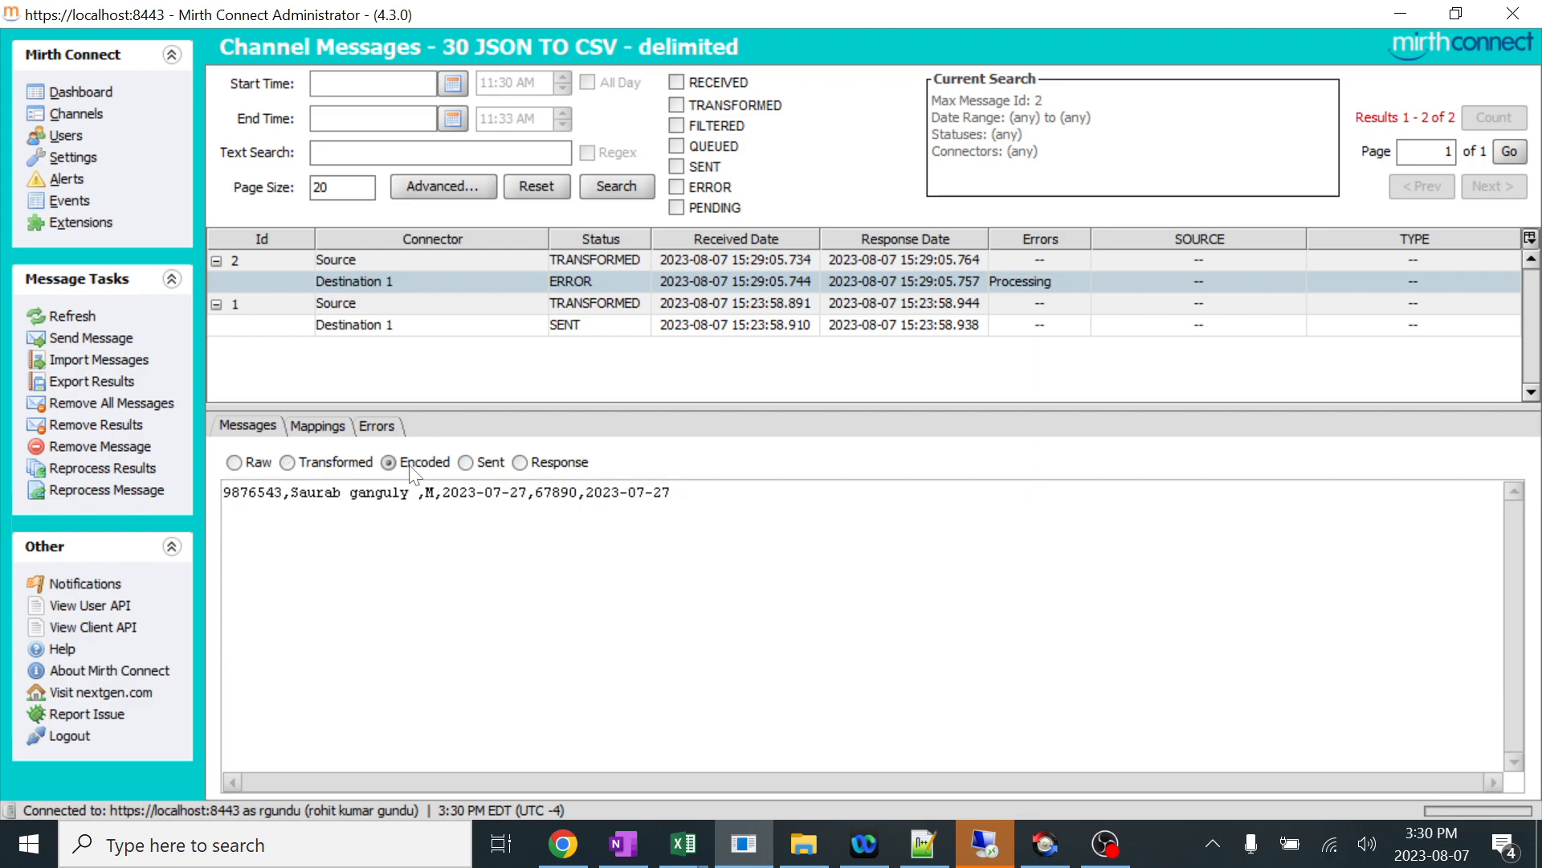
left_click_drag(224, 491, 673, 492)
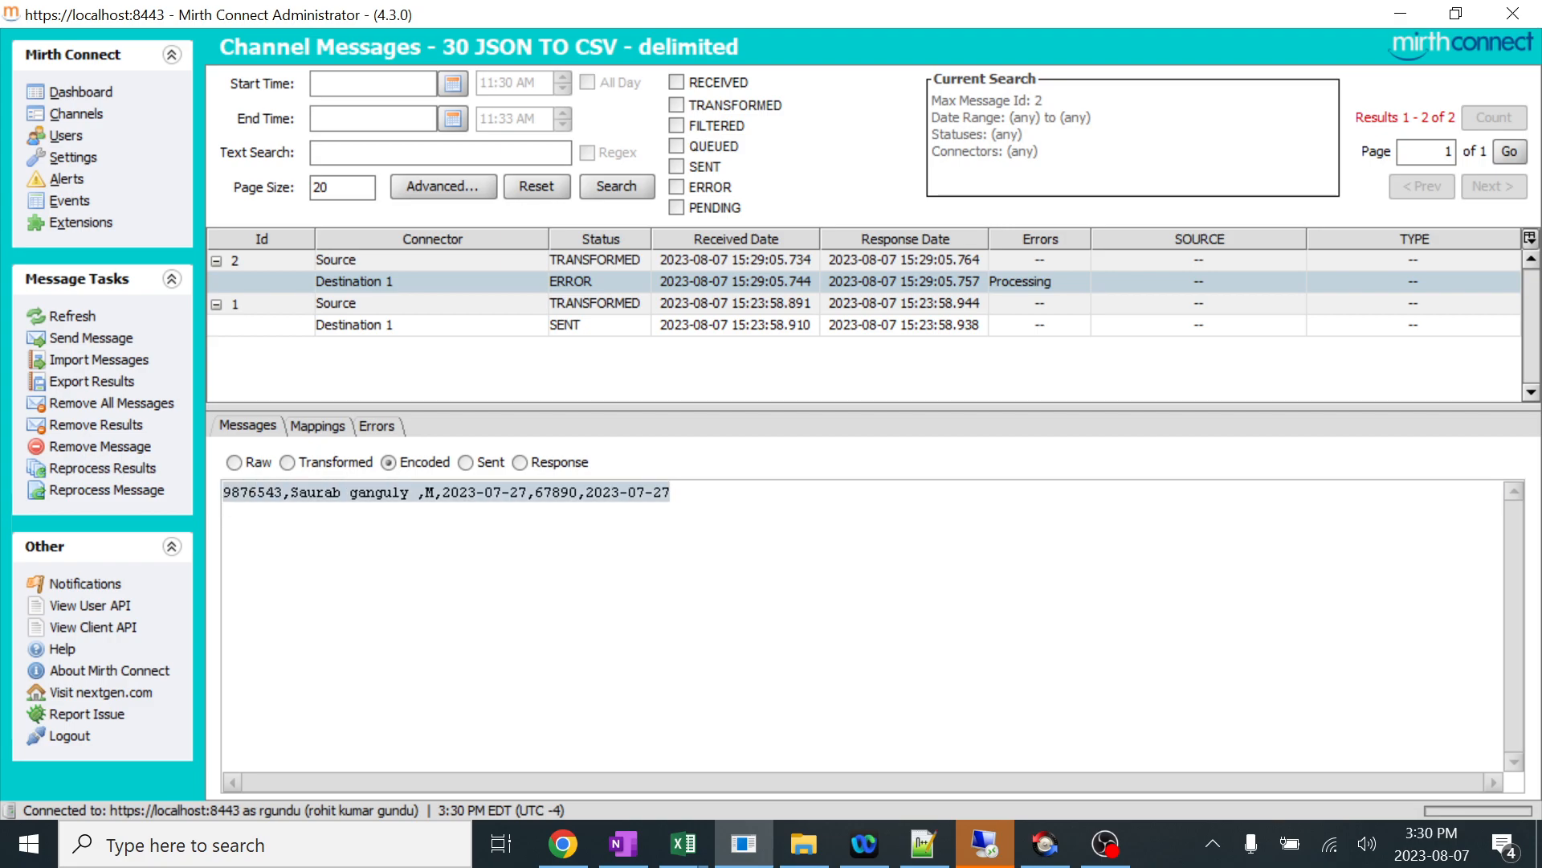
left_click(224, 513)
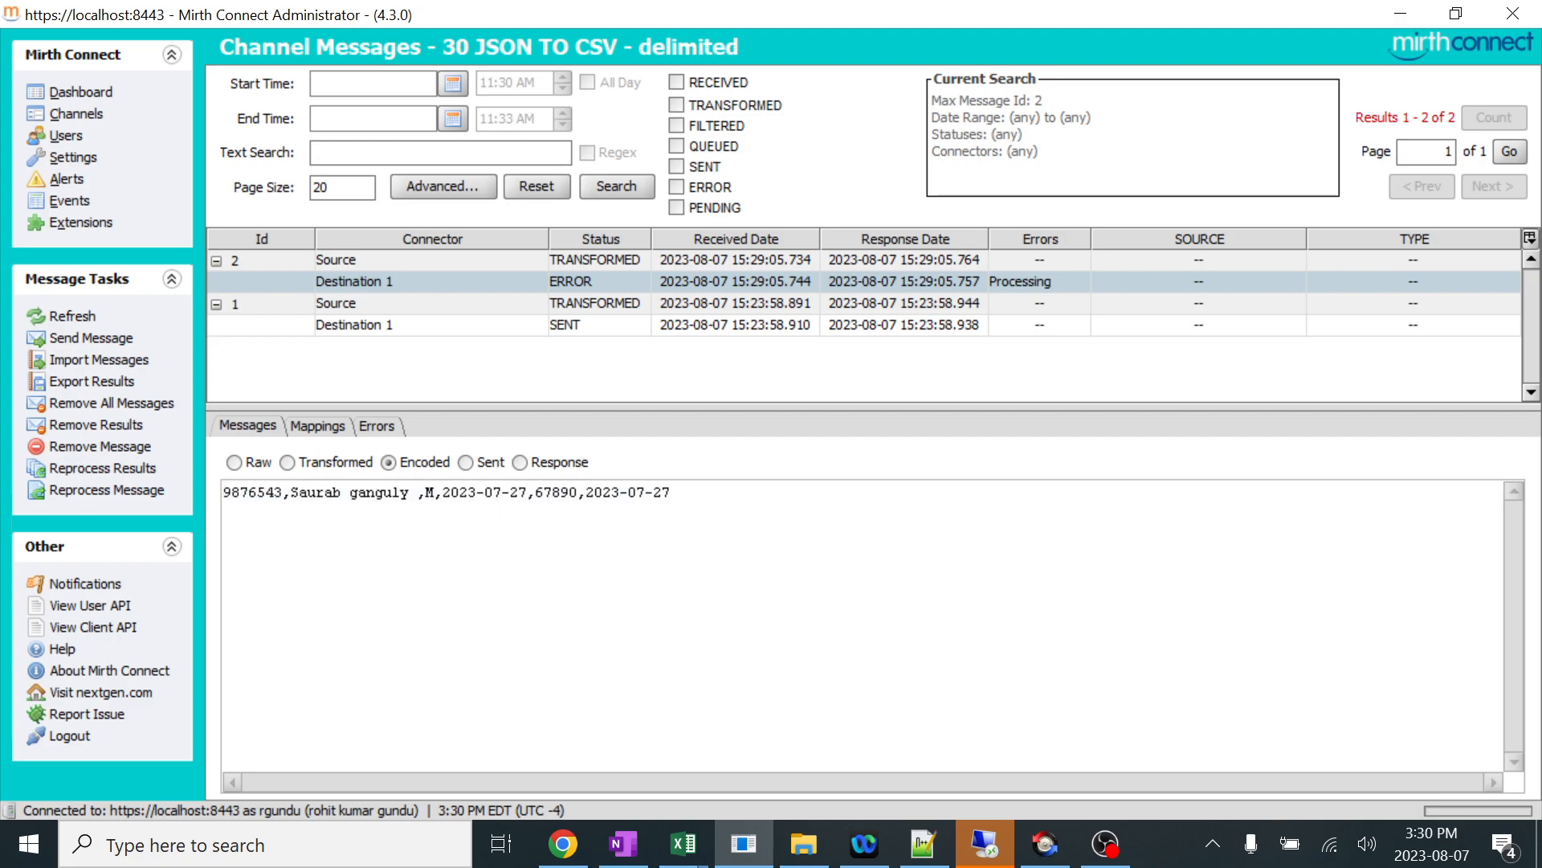
left_click(466, 461)
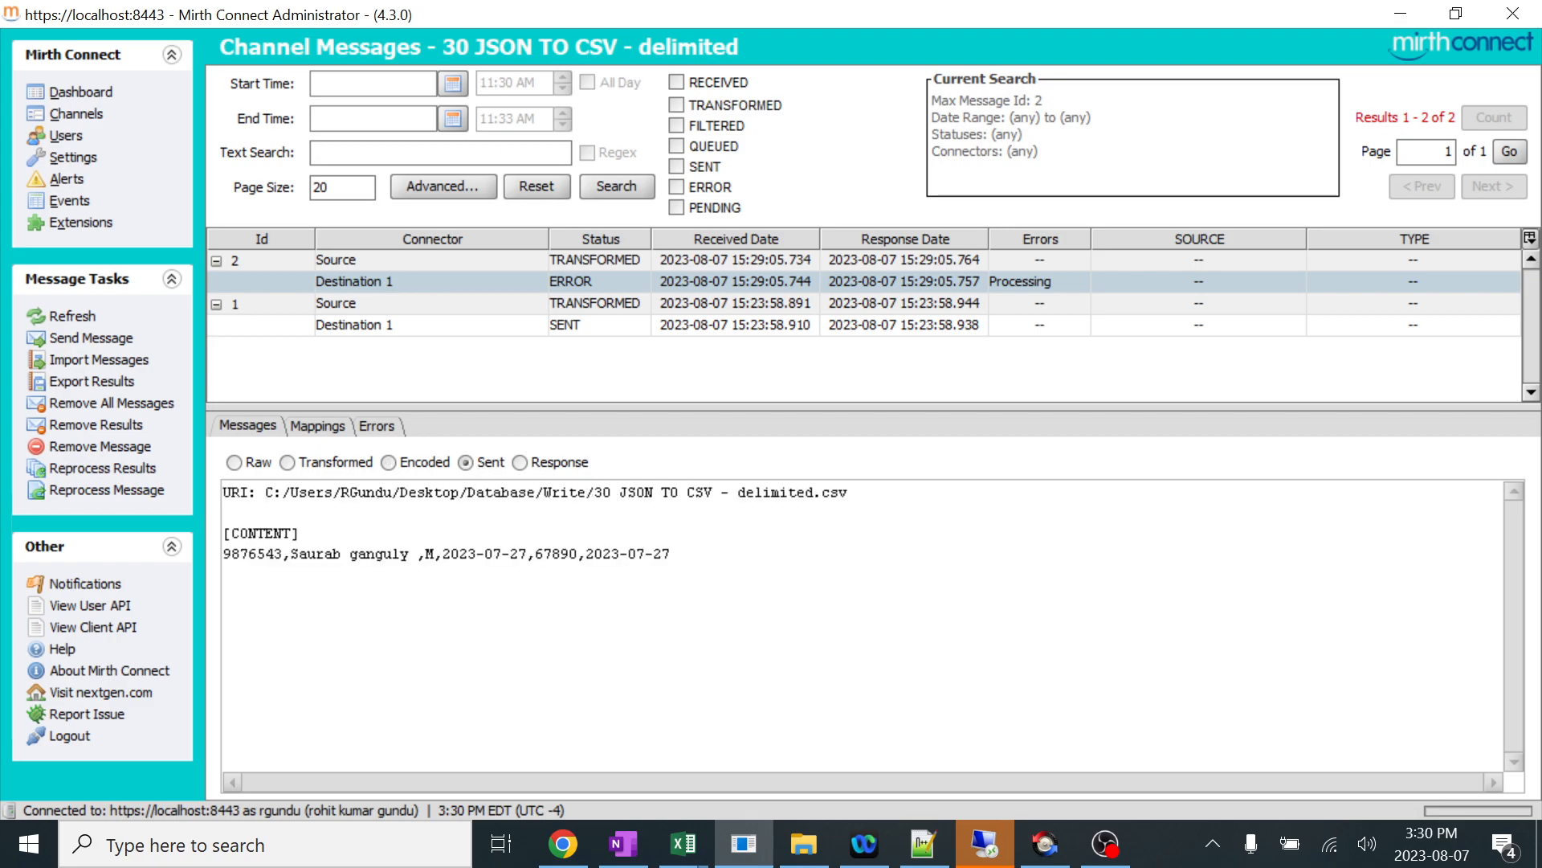
left_click_drag(672, 553, 232, 554)
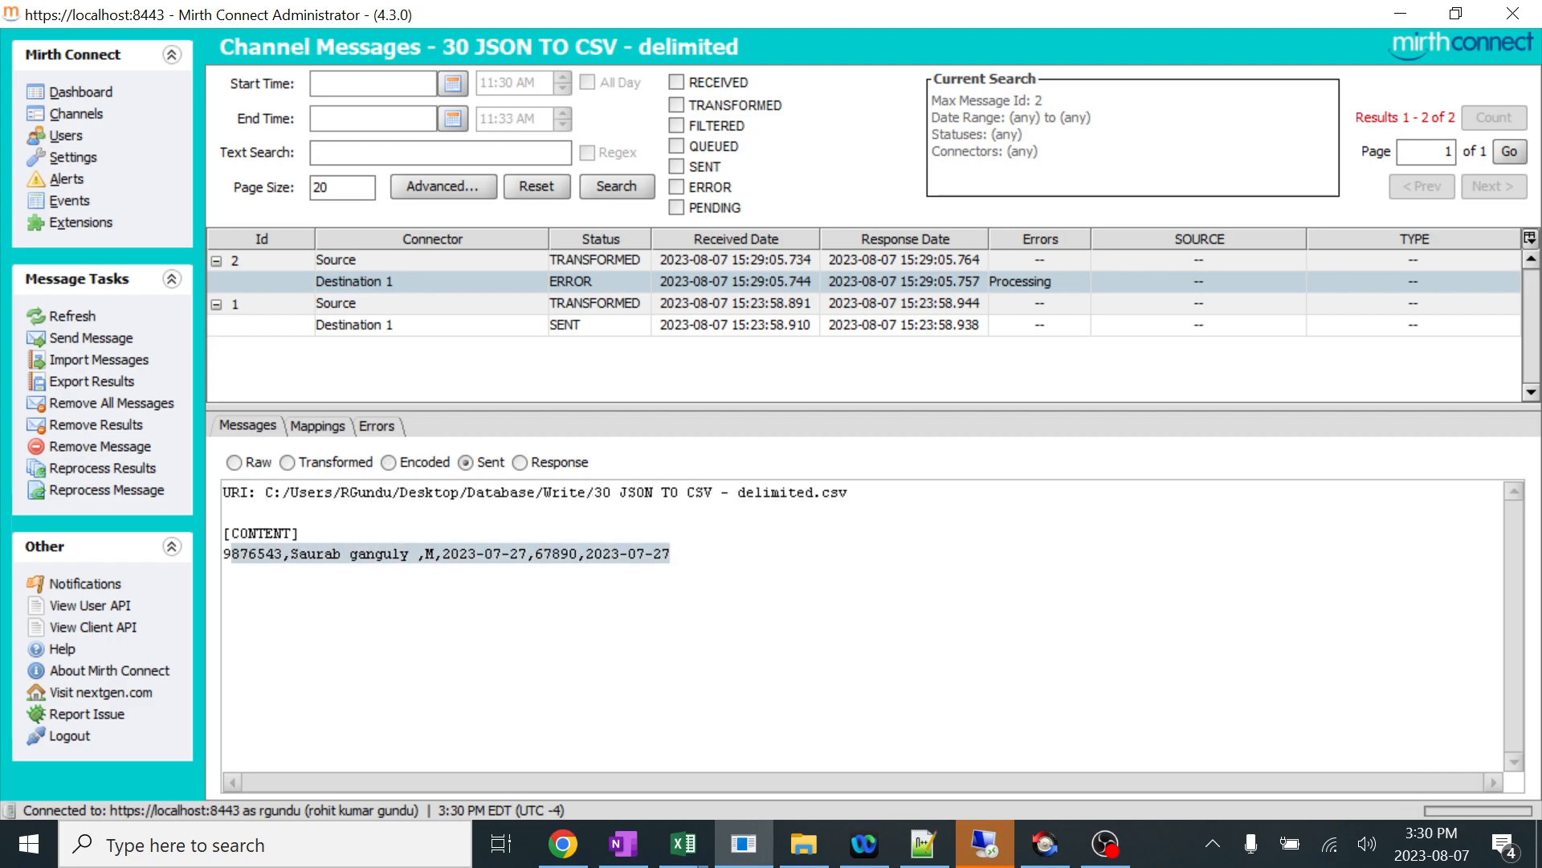
left_click(550, 463)
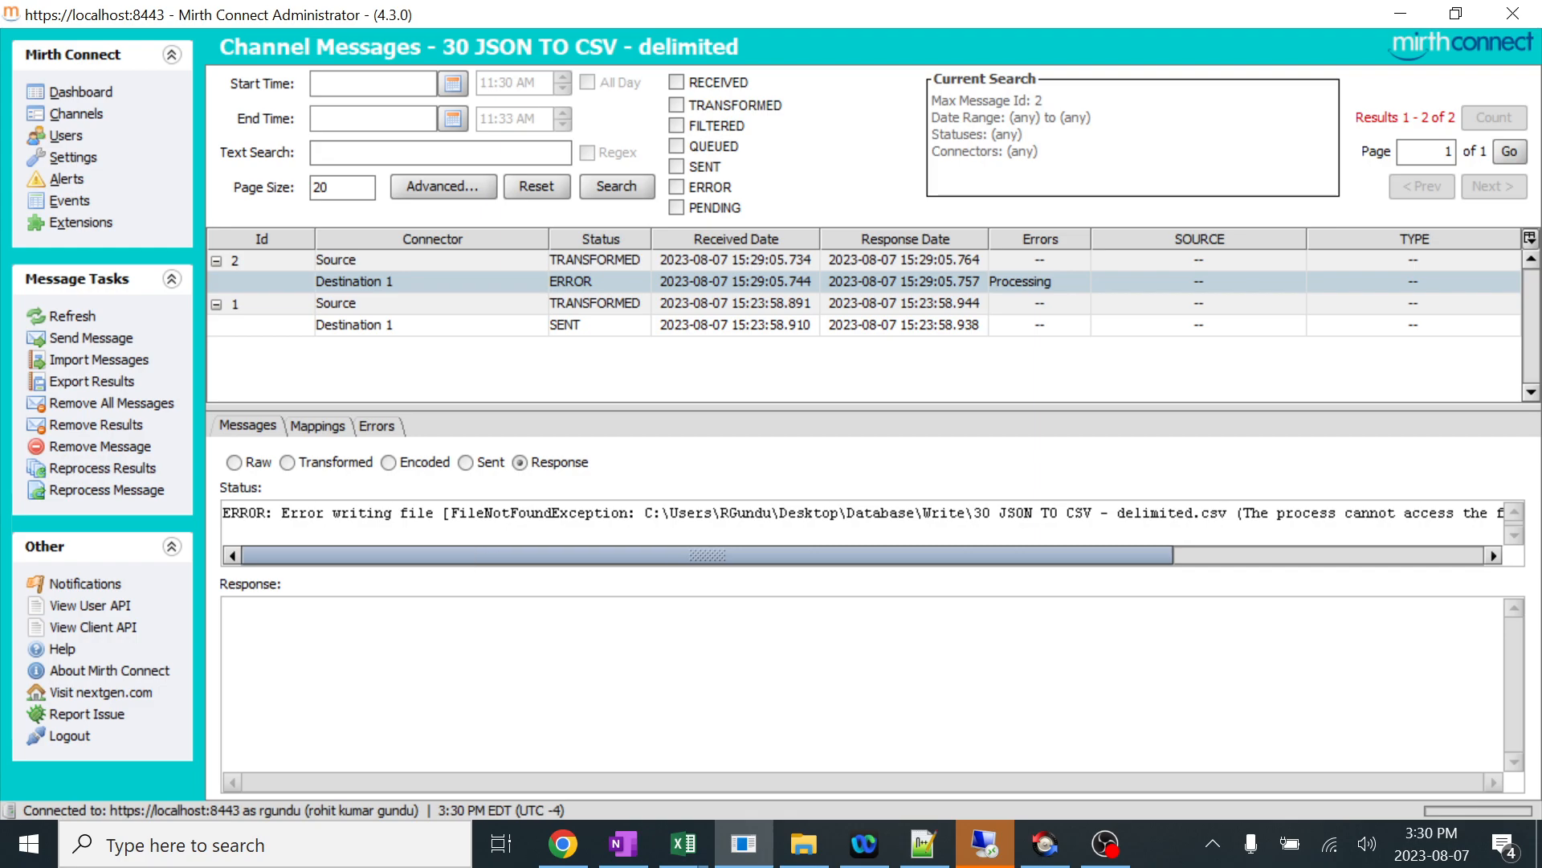
left_click_drag(898, 552, 1351, 555)
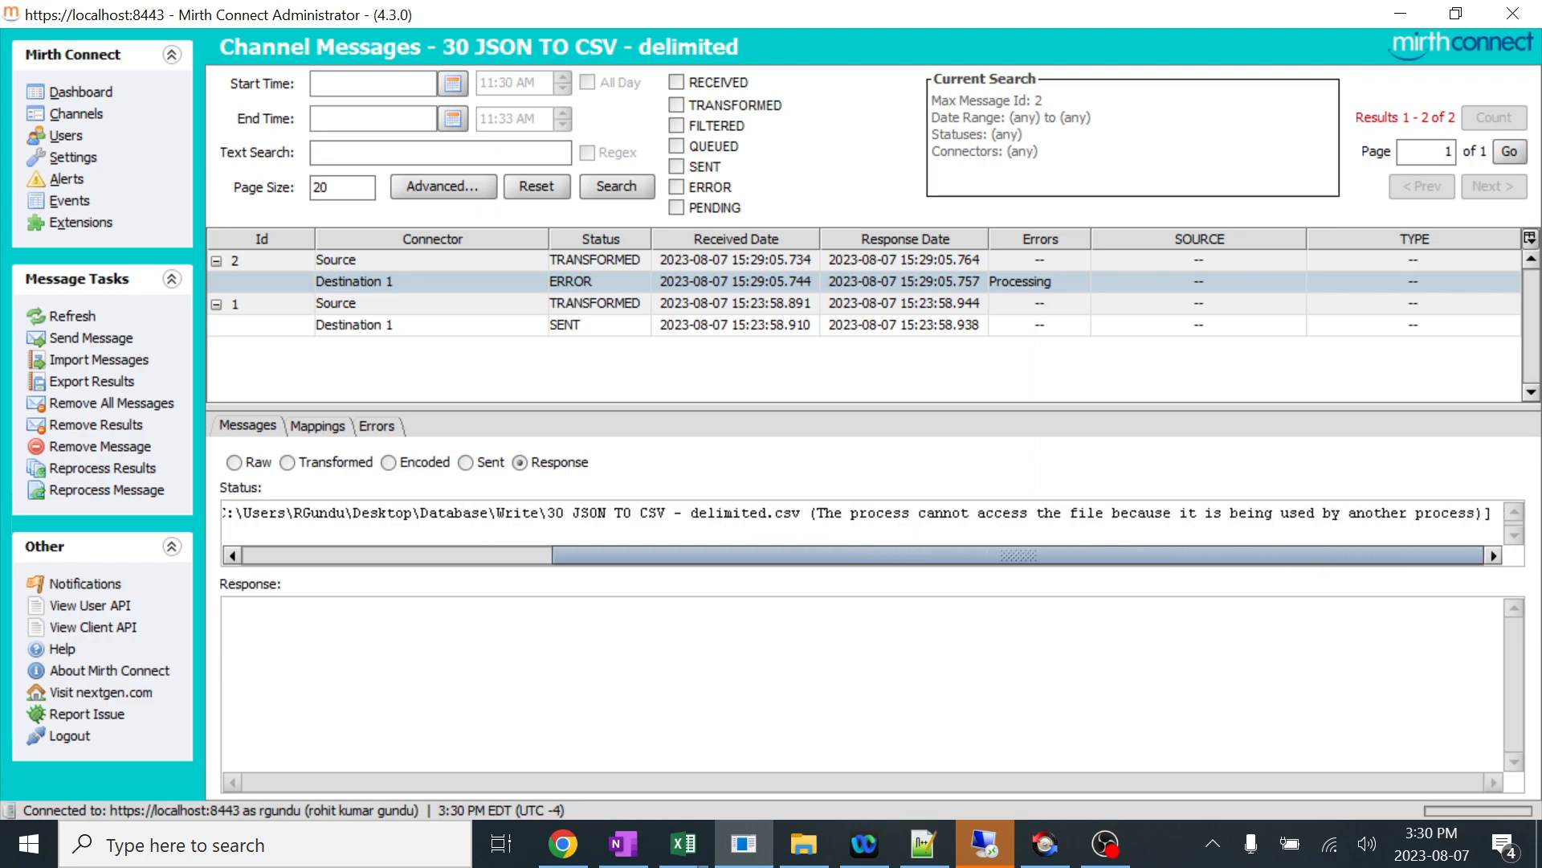
Switch to File Explorer and try to delete 30 JSON TO CSV - delimited.csv from the Write folder.
left_click(800, 829)
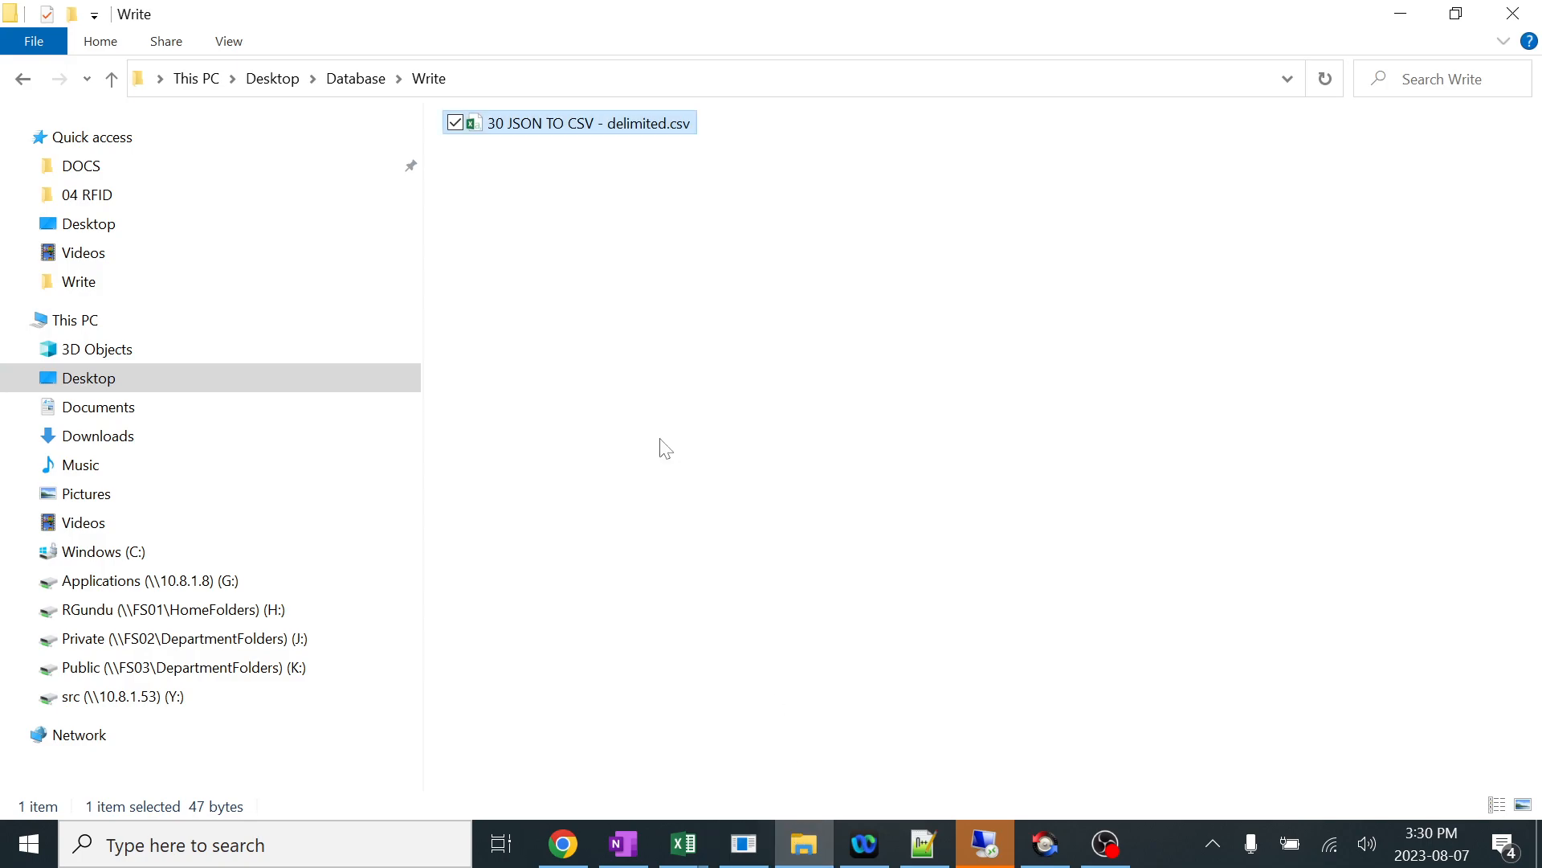
left_click(632, 242)
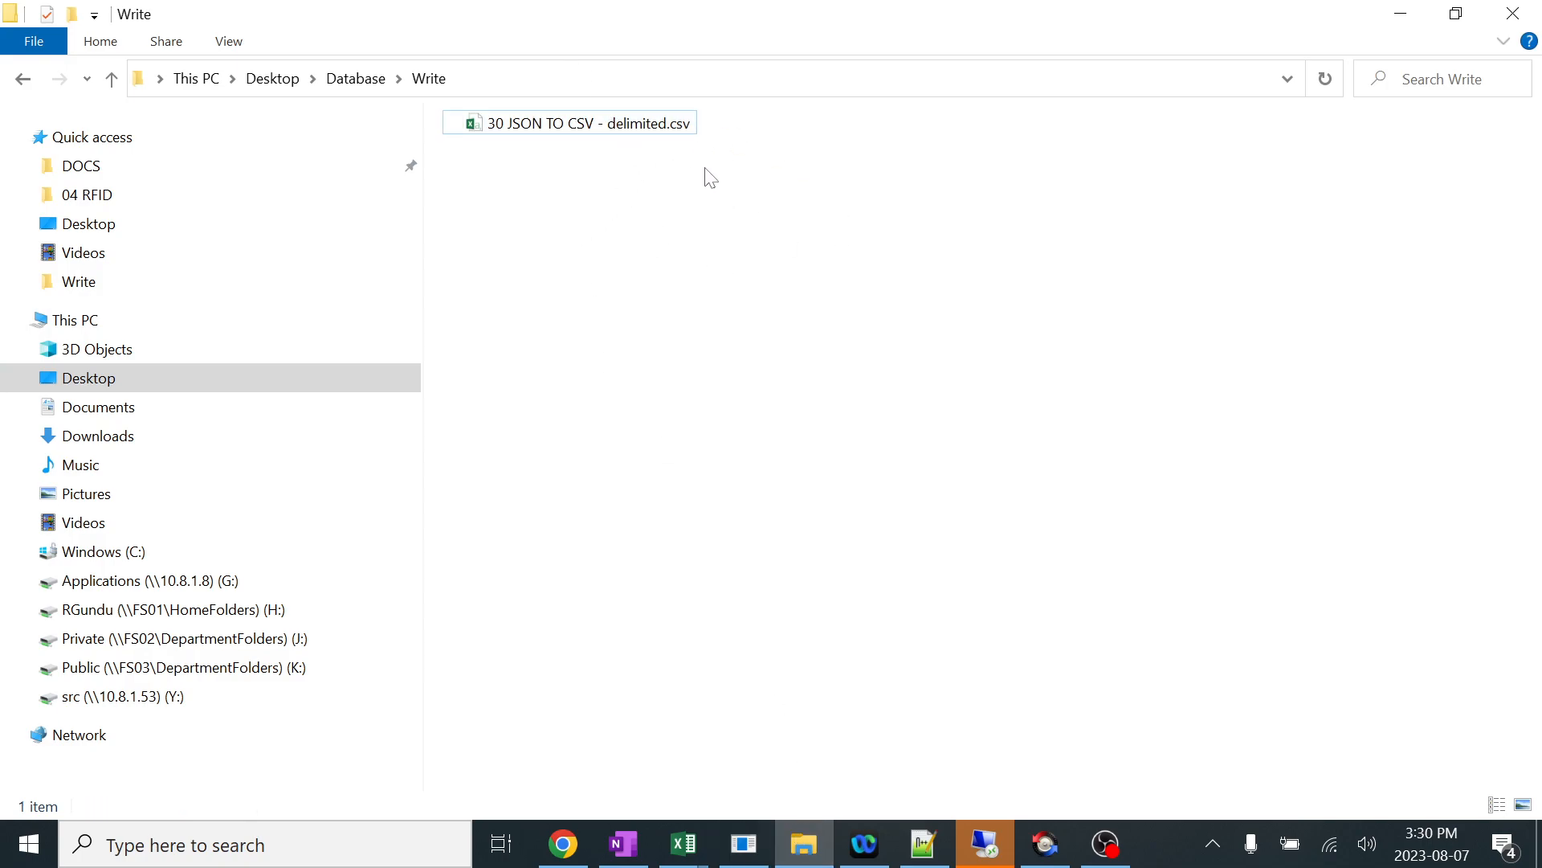
left_click_drag(771, 218, 523, 113)
key("Delete")
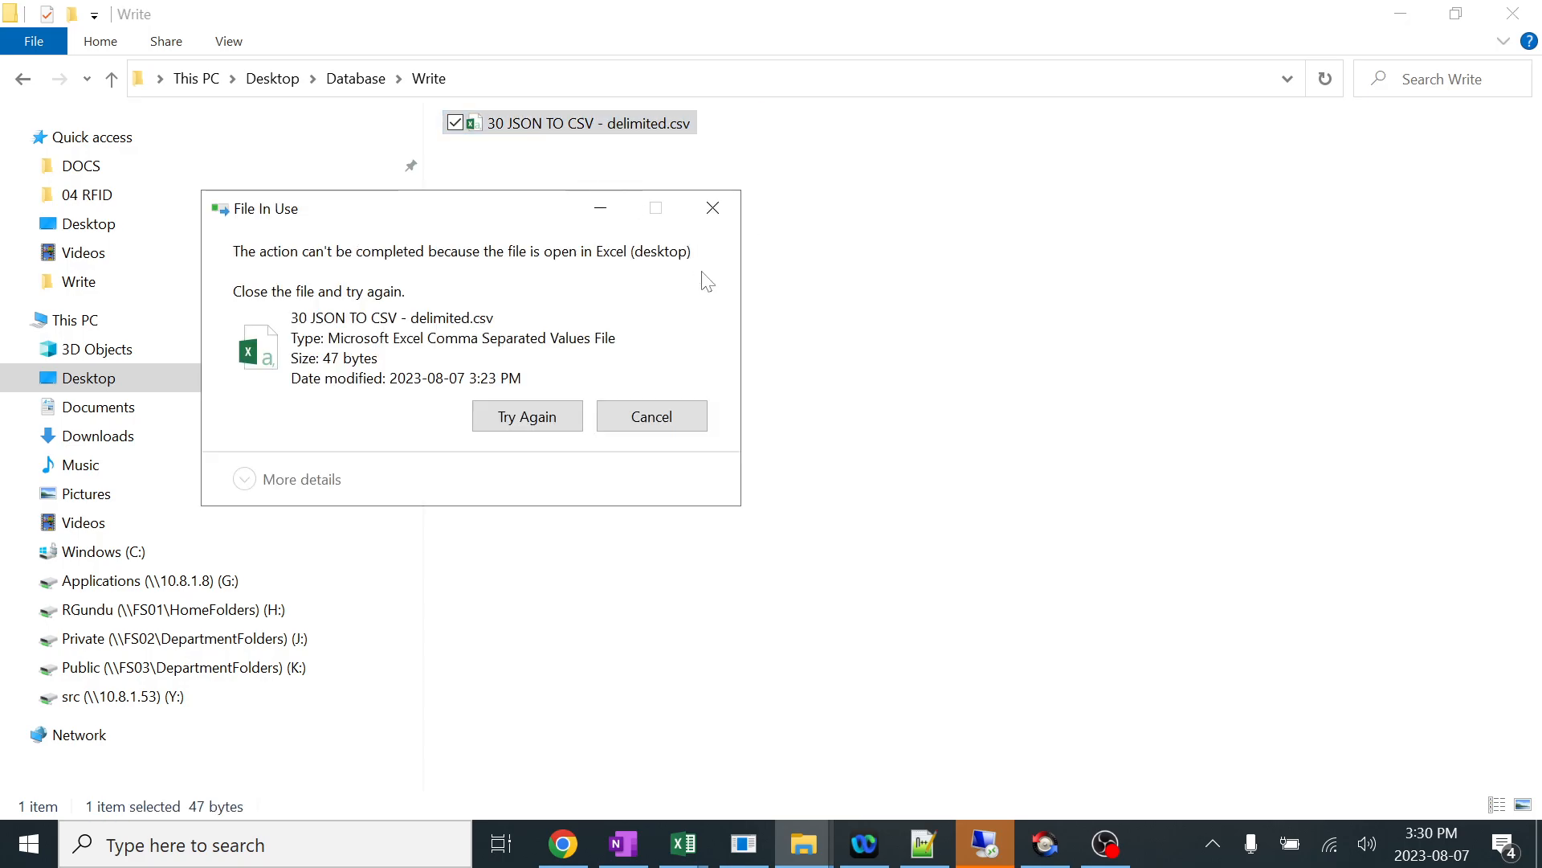
left_click(518, 415)
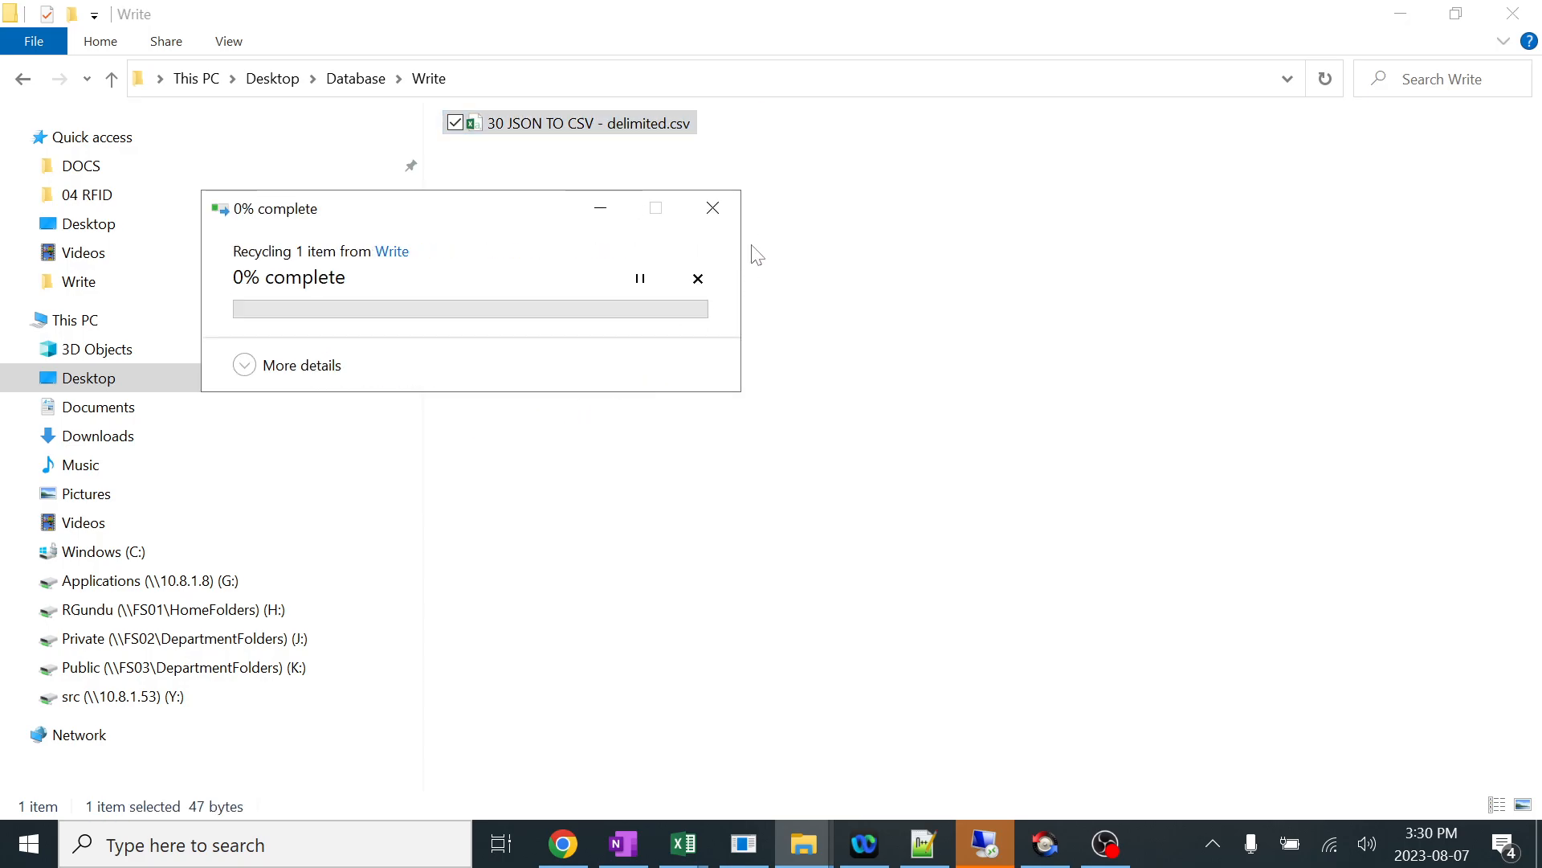
left_click(714, 215)
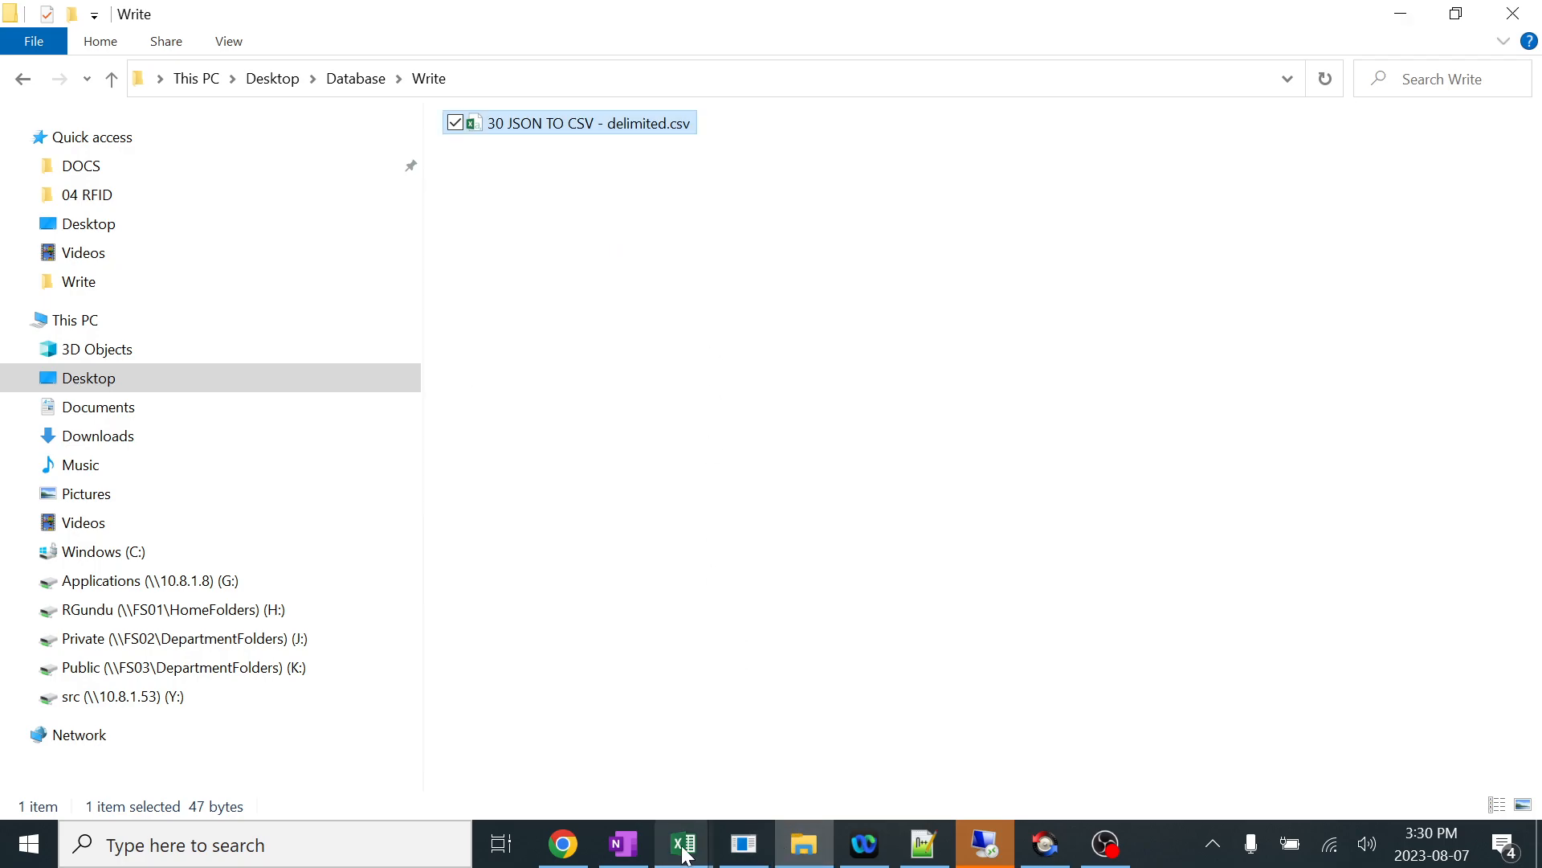
Switch to Excel and close 30 JSON TO CSV - delimited.csv and Book1 without saving either workbook.
mouse_move(683, 844)
left_click(835, 724)
left_click(1524, 14)
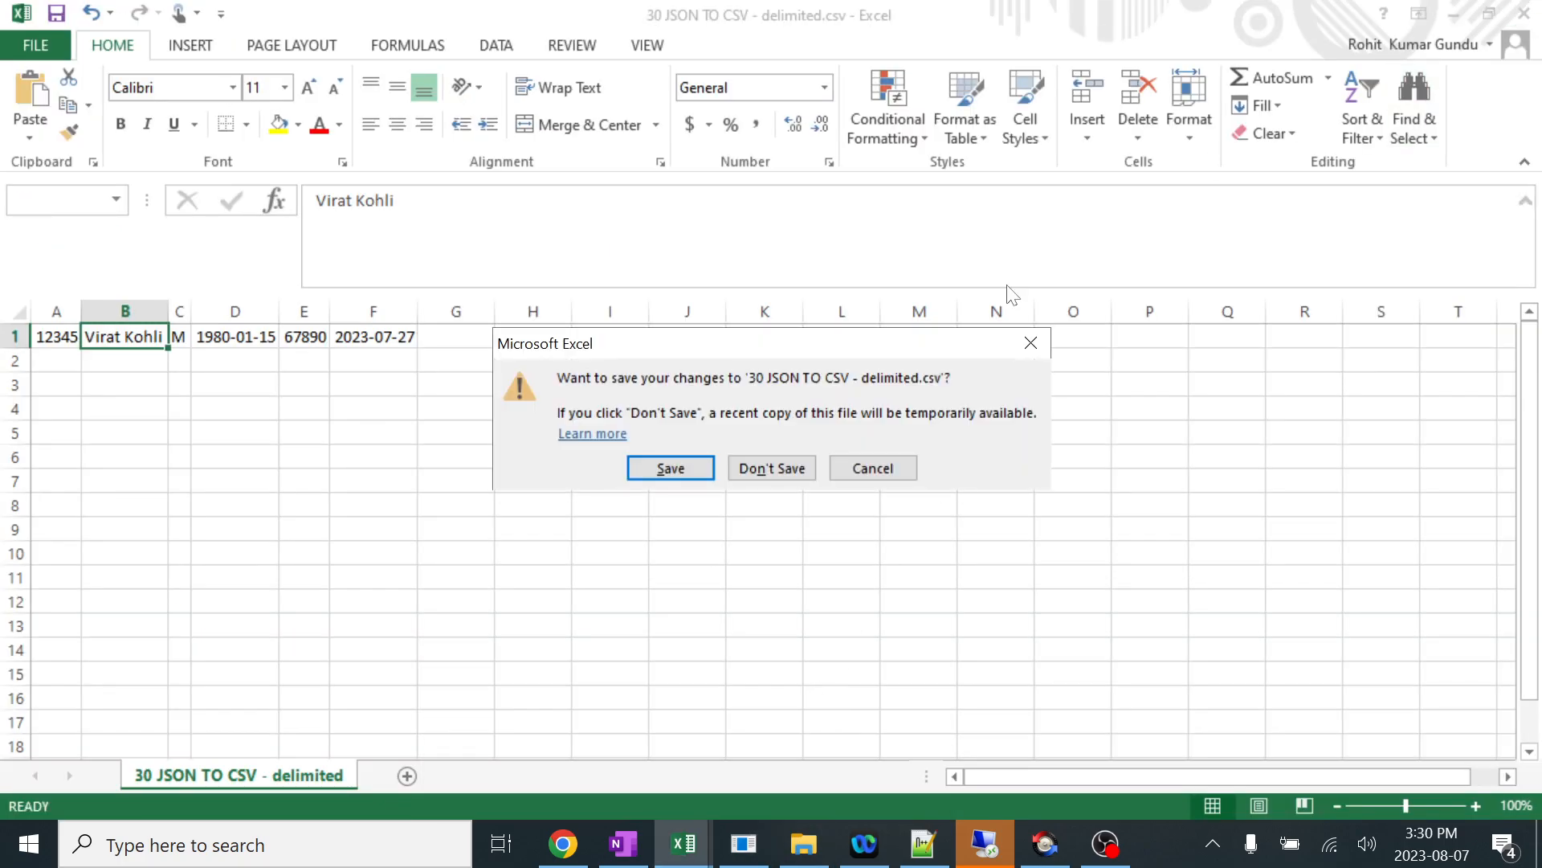
left_click(782, 466)
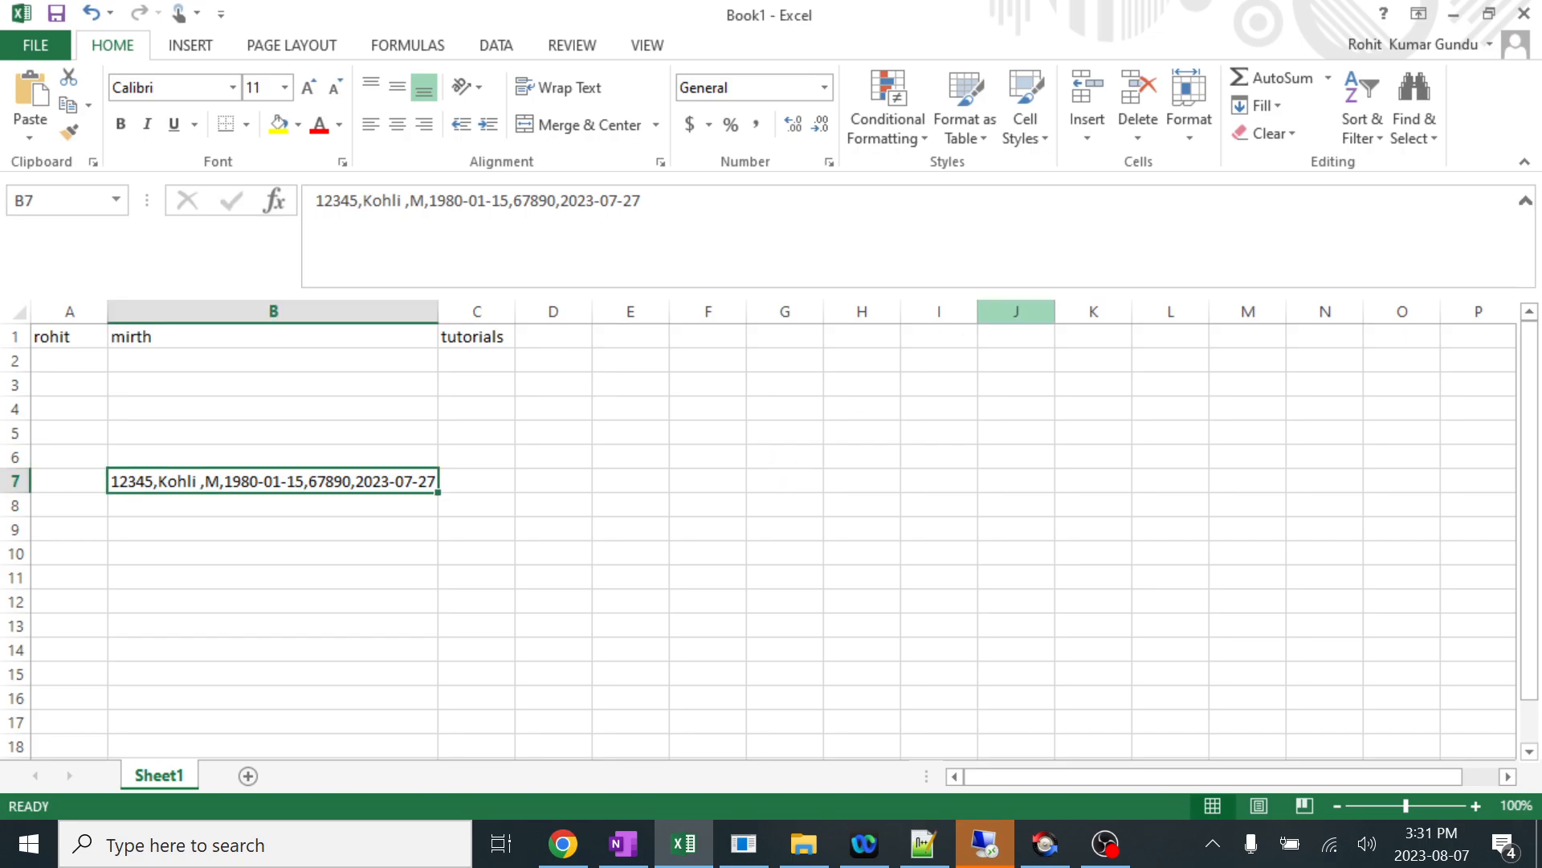
left_click(1524, 14)
left_click(785, 465)
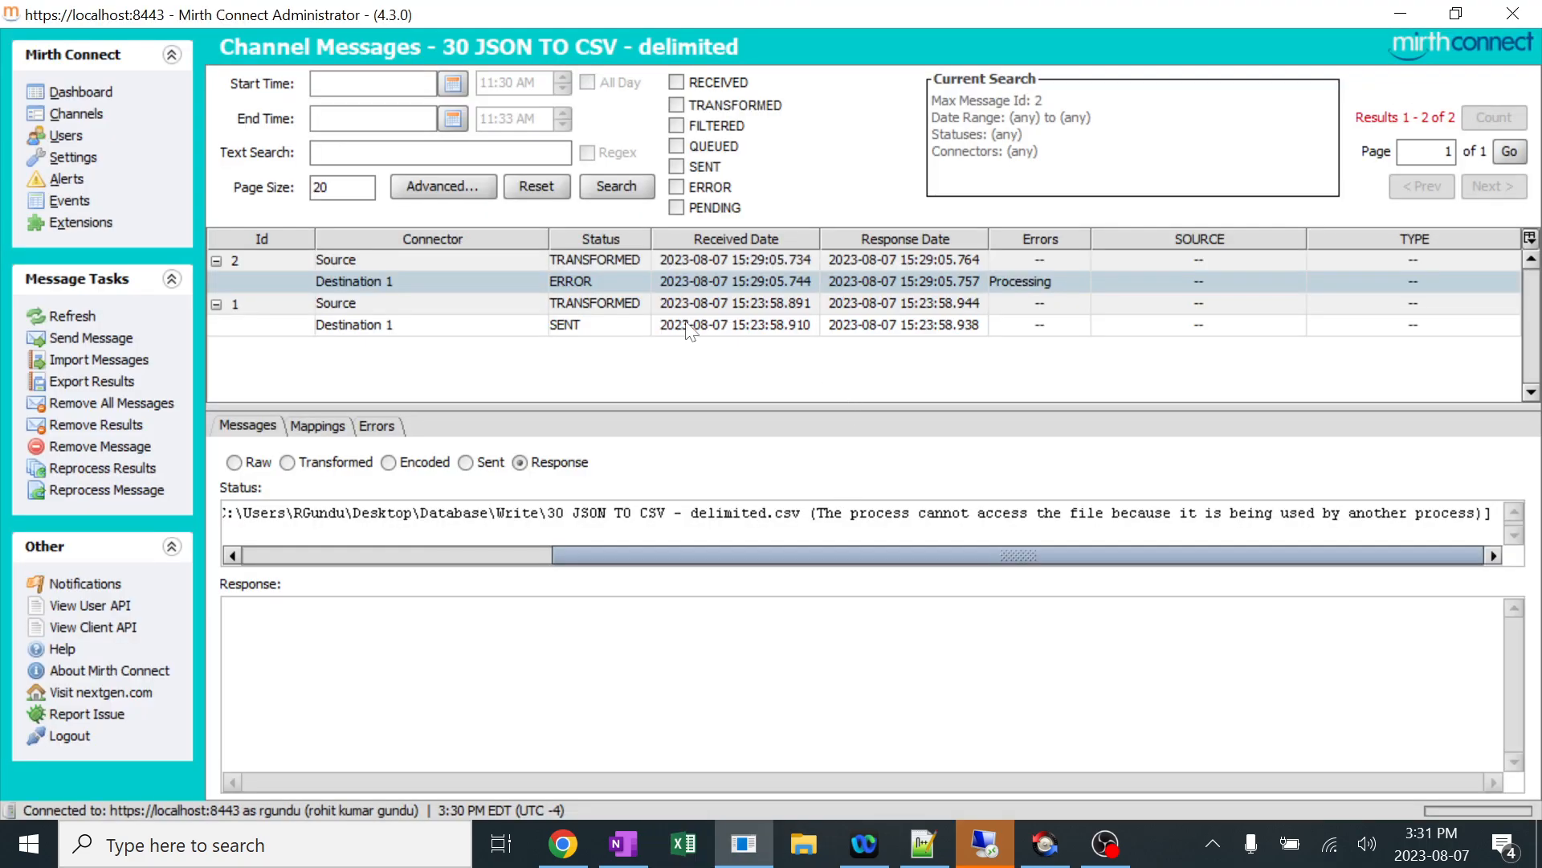
Switch to File Explorer and check the contents and path of the Database\Read folder.
left_click(822, 839)
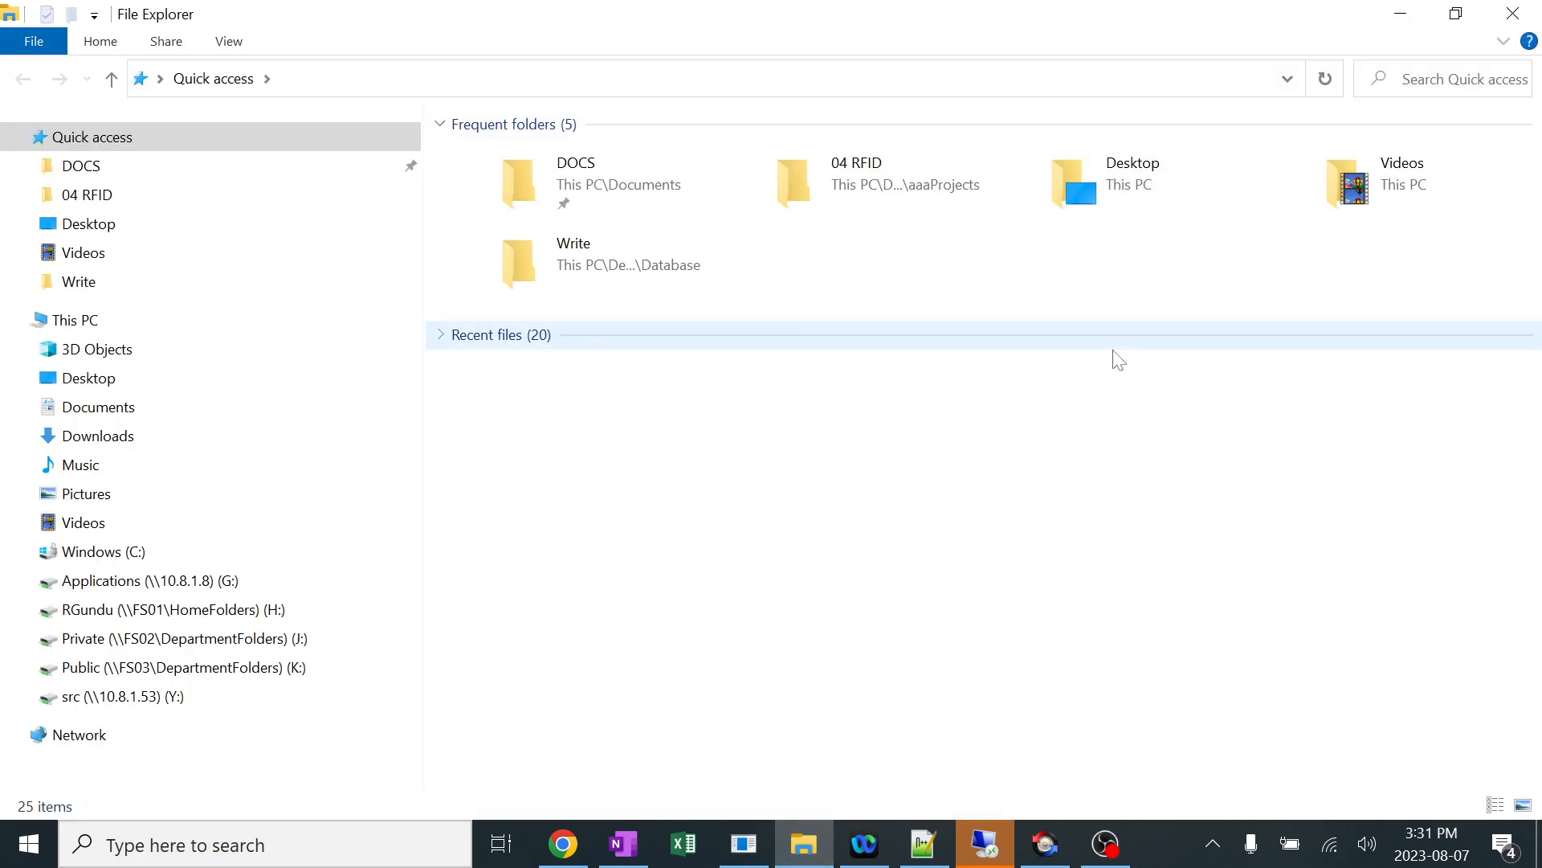
key("alt+Tab")
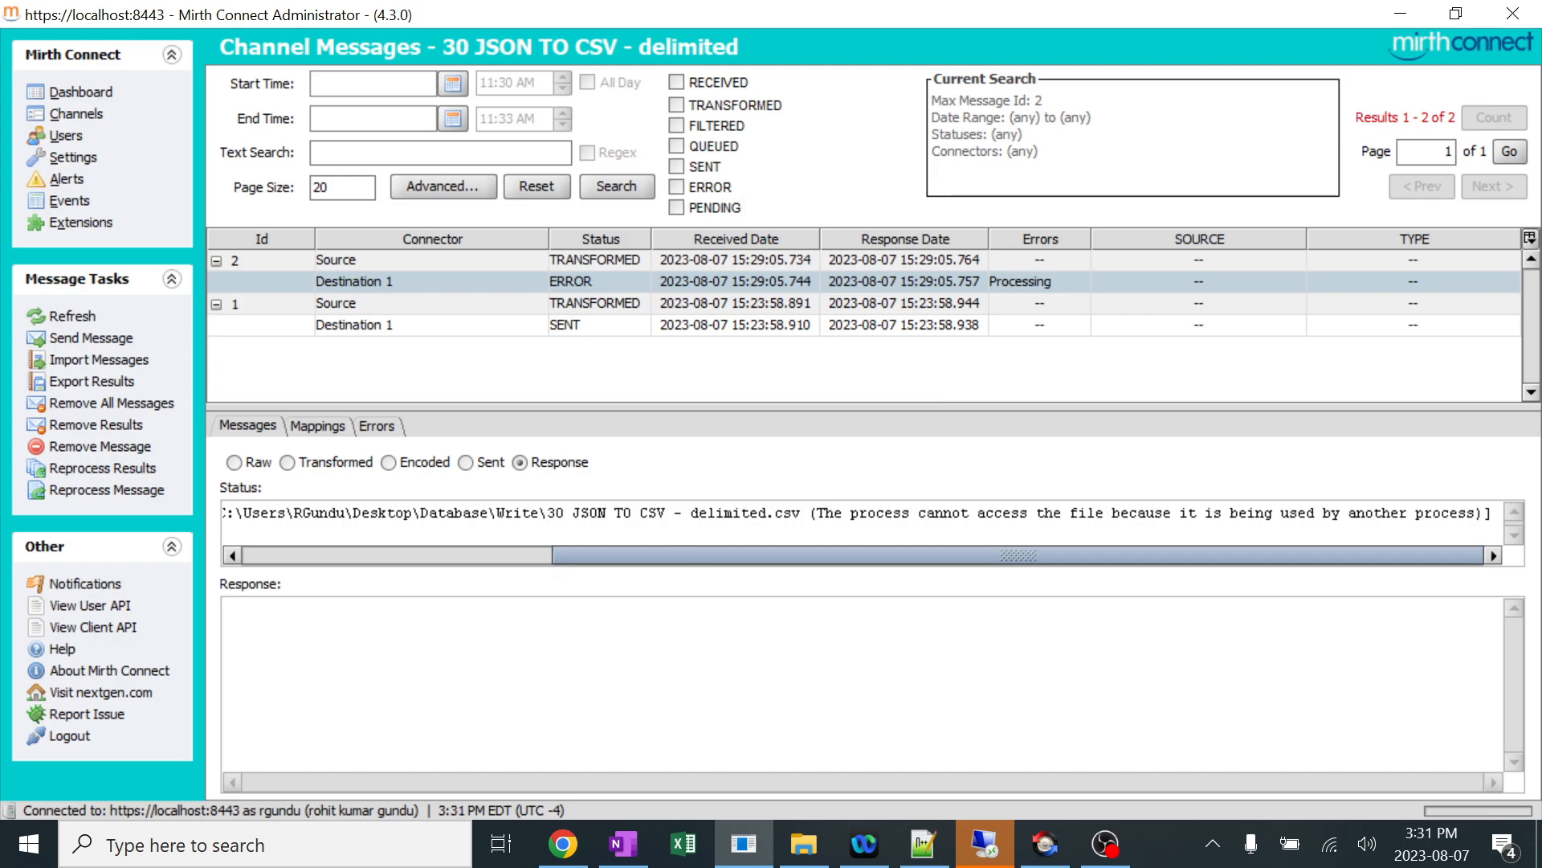
left_click(803, 843)
left_click(508, 87)
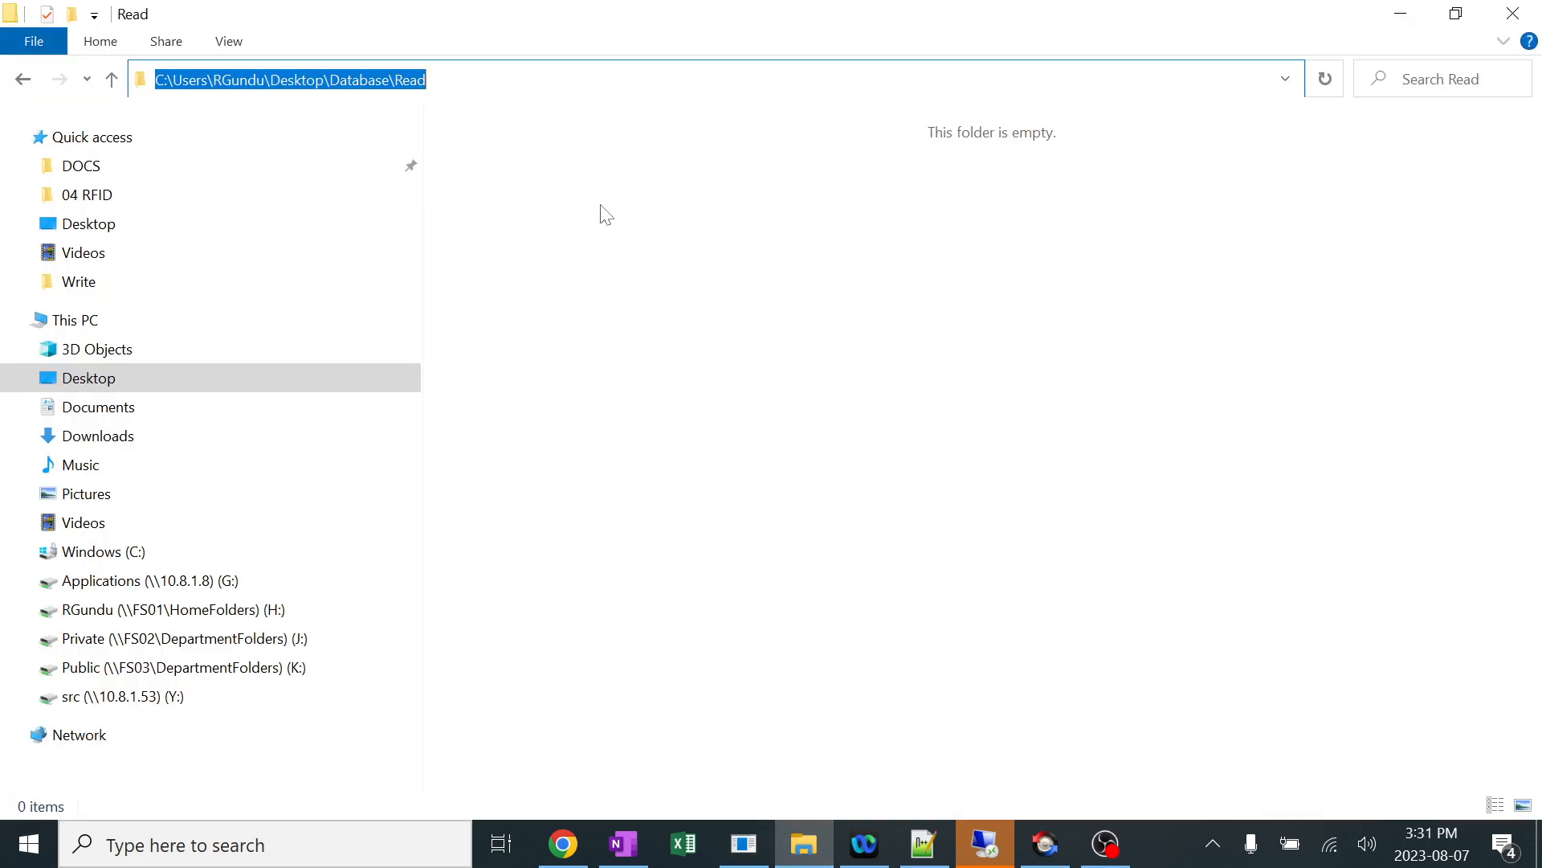
Switch to Notepad++ and copy the complete JSON patient and visit sample from the new 10 file.
left_click(743, 843)
left_click(72, 92)
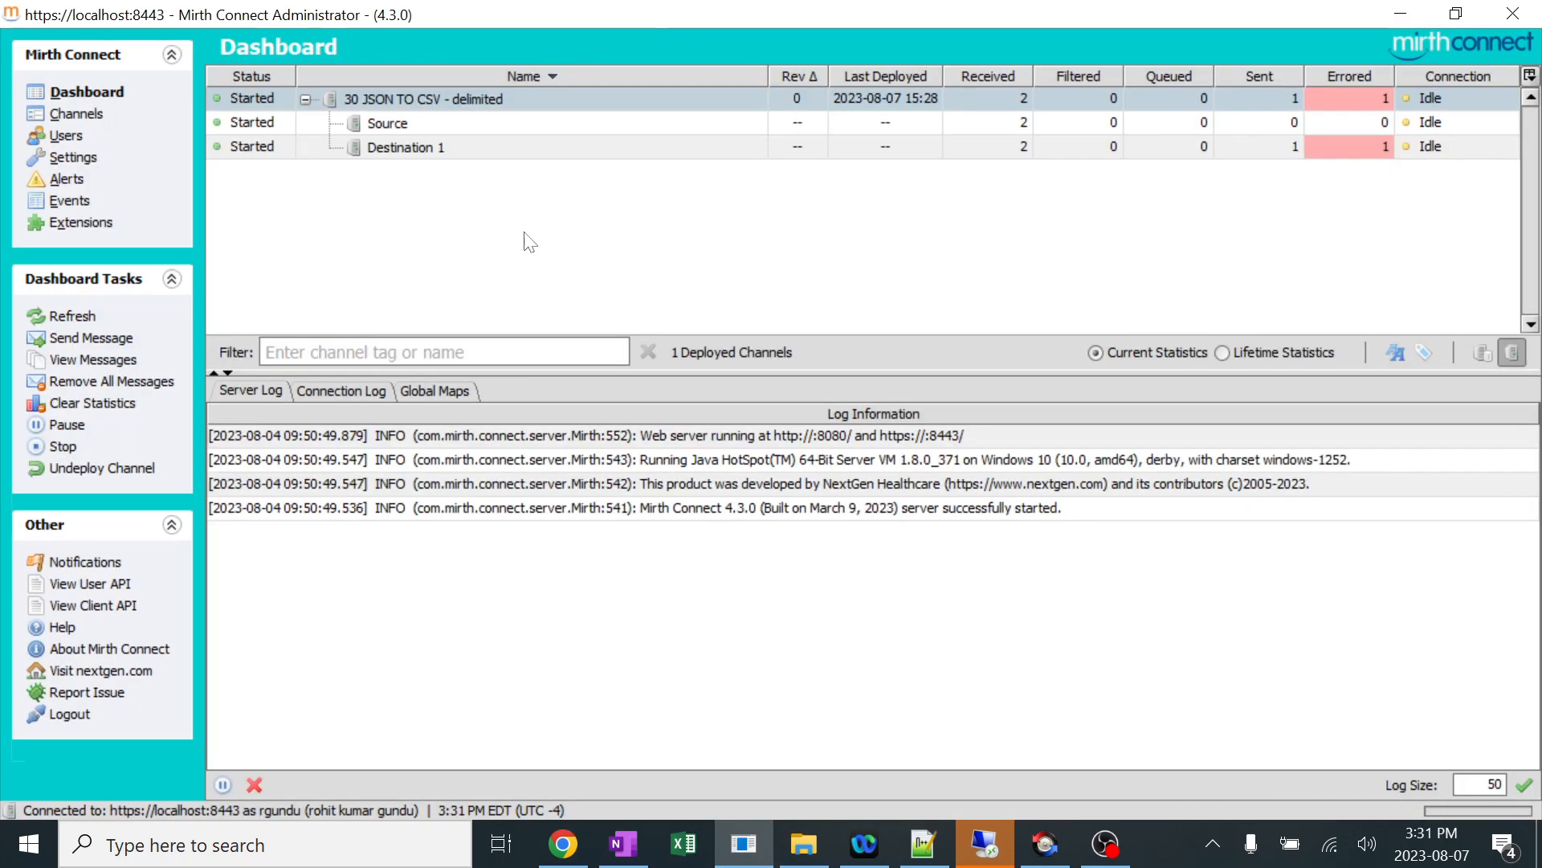
left_click(931, 849)
left_click(366, 430)
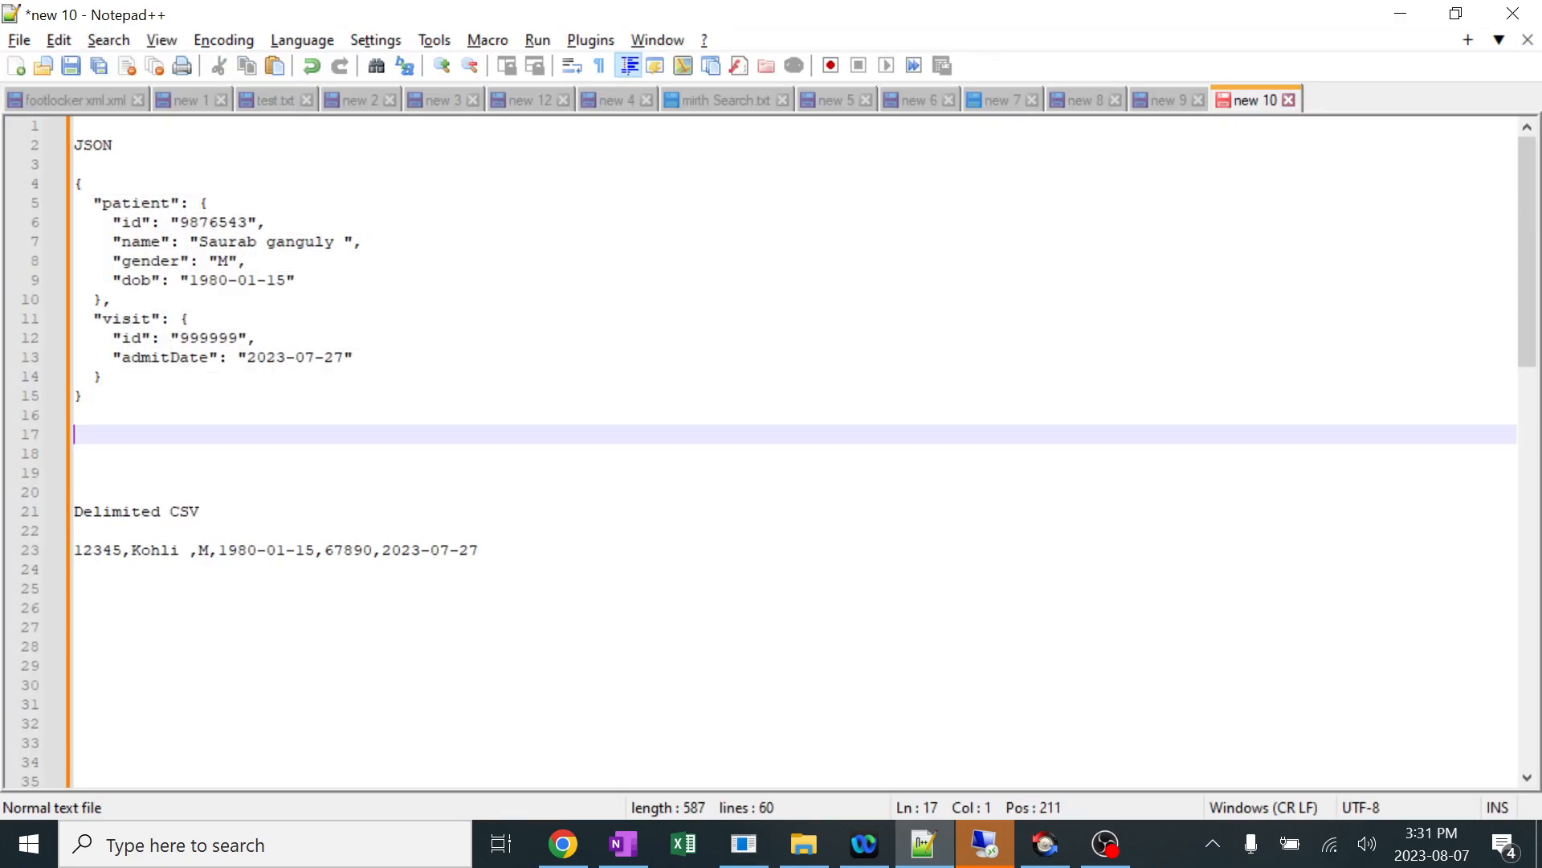
left_click_drag(90, 415, 75, 184)
key("ctrl+c")
Switch to Mirth Connect, process the copied JSON as a message for 30 JSON TO CSV - delimited, and refresh the dashboard statistics.
key("alt+Tab")
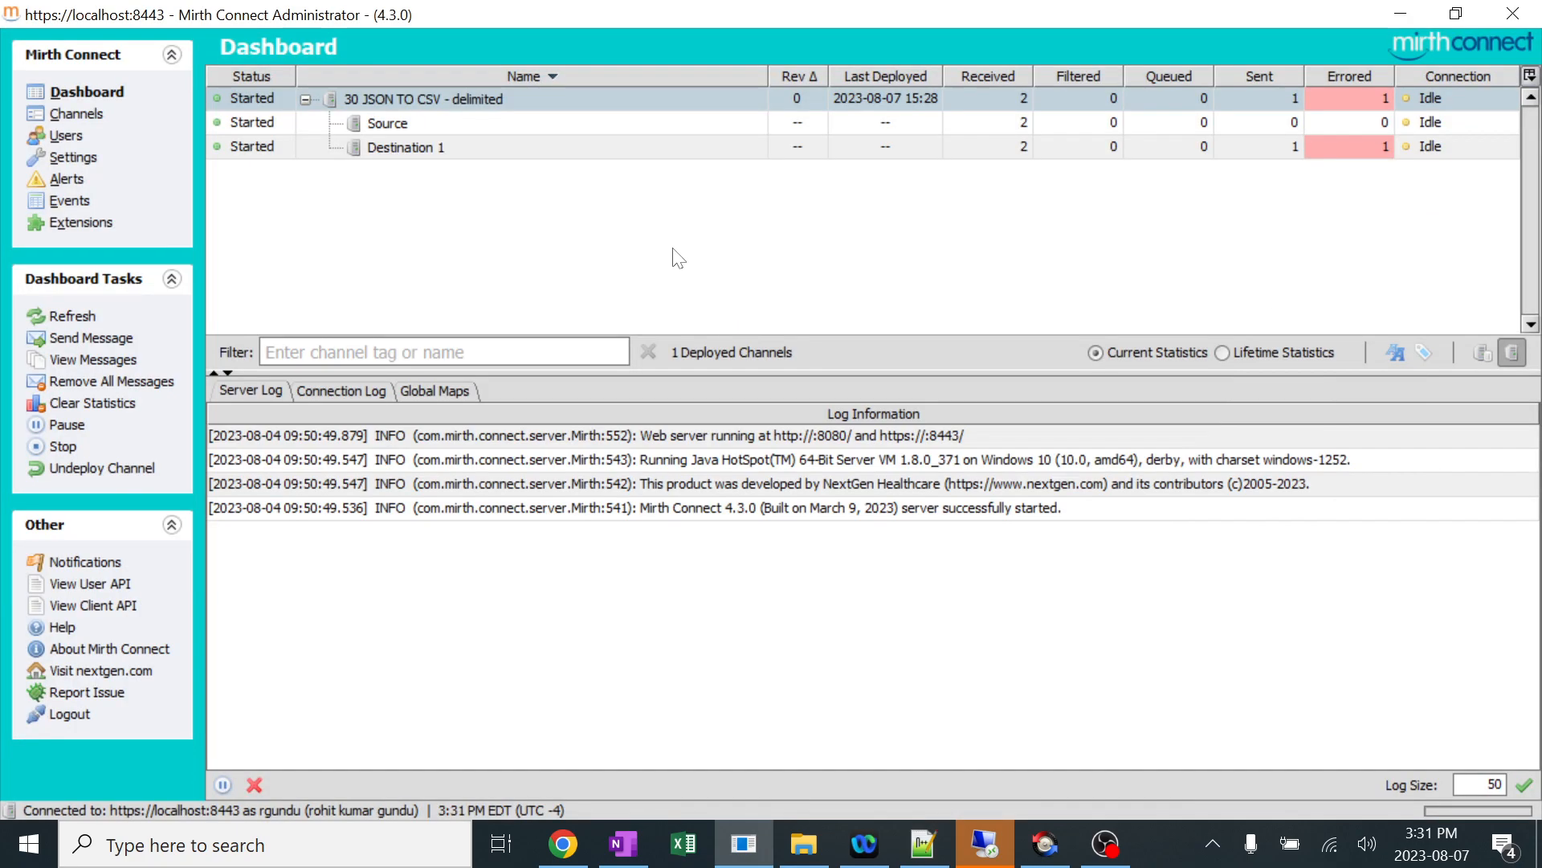
right_click(413, 94)
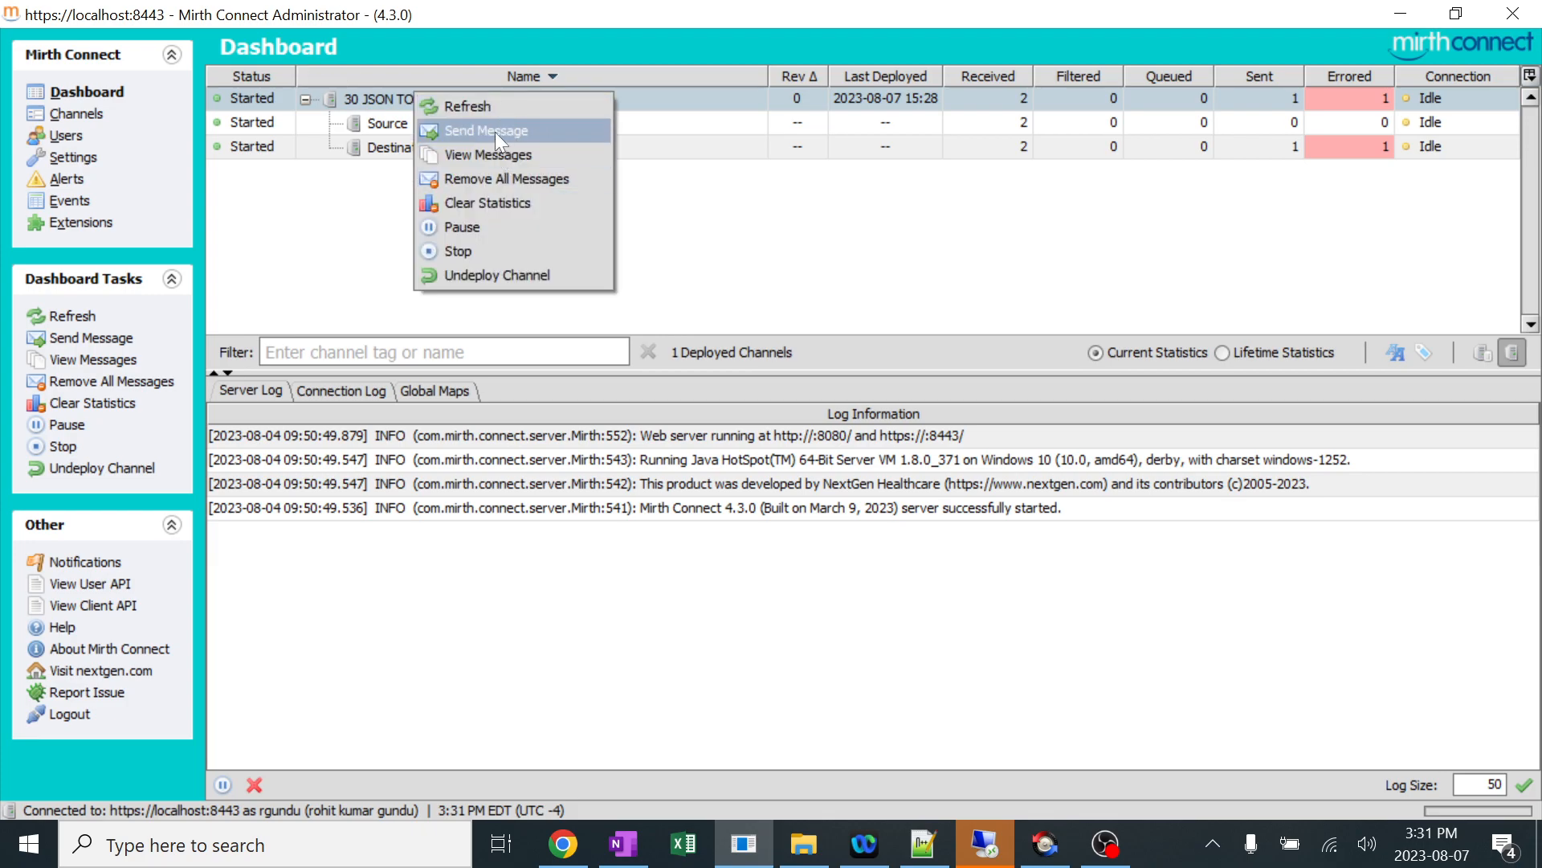
left_click(495, 131)
key("ctrl+v")
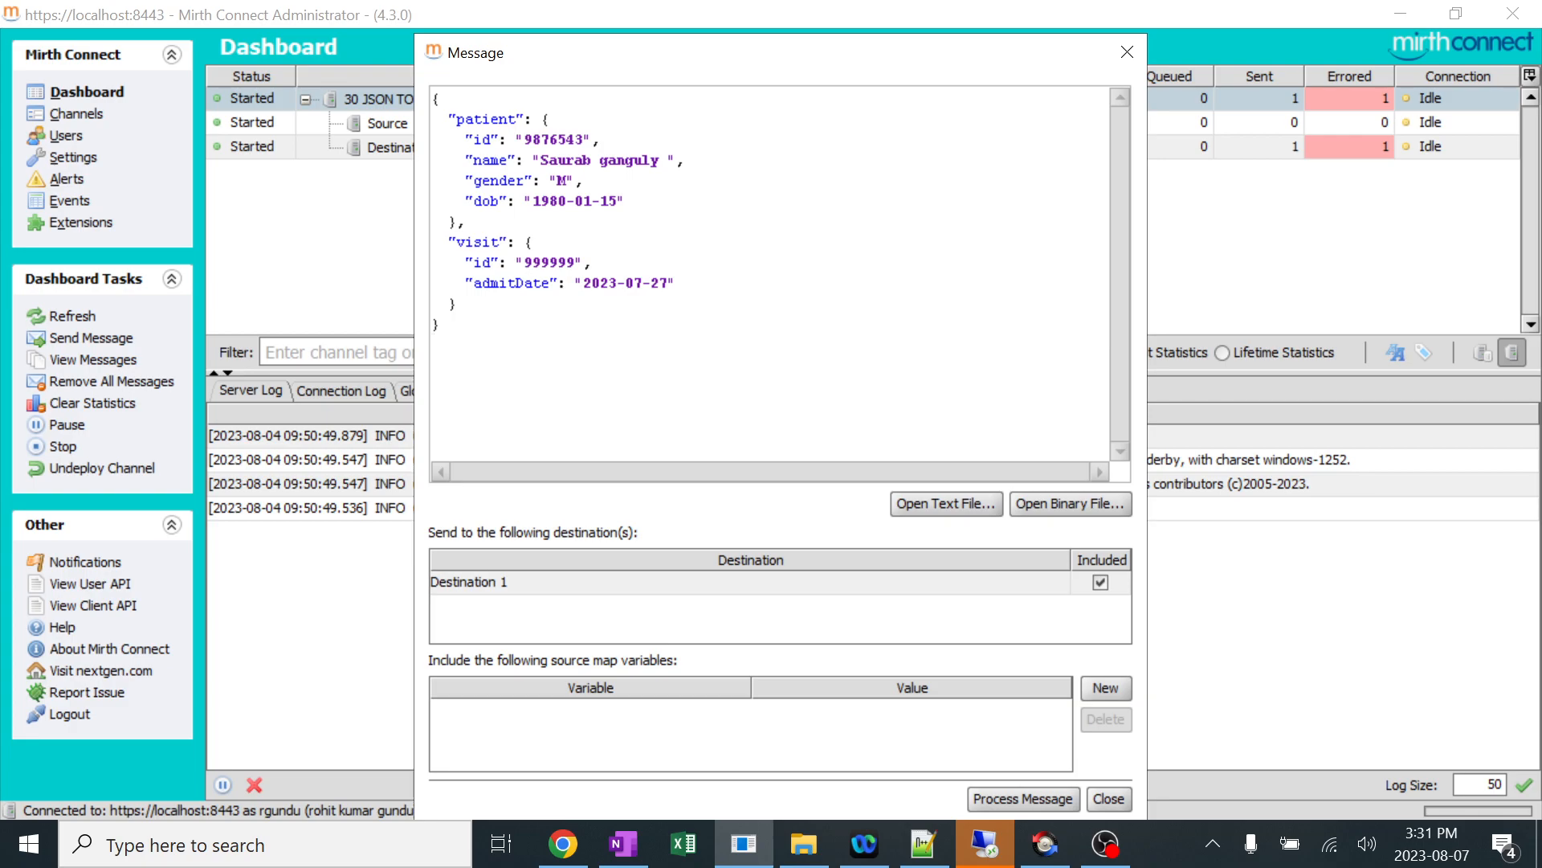
left_click(1025, 800)
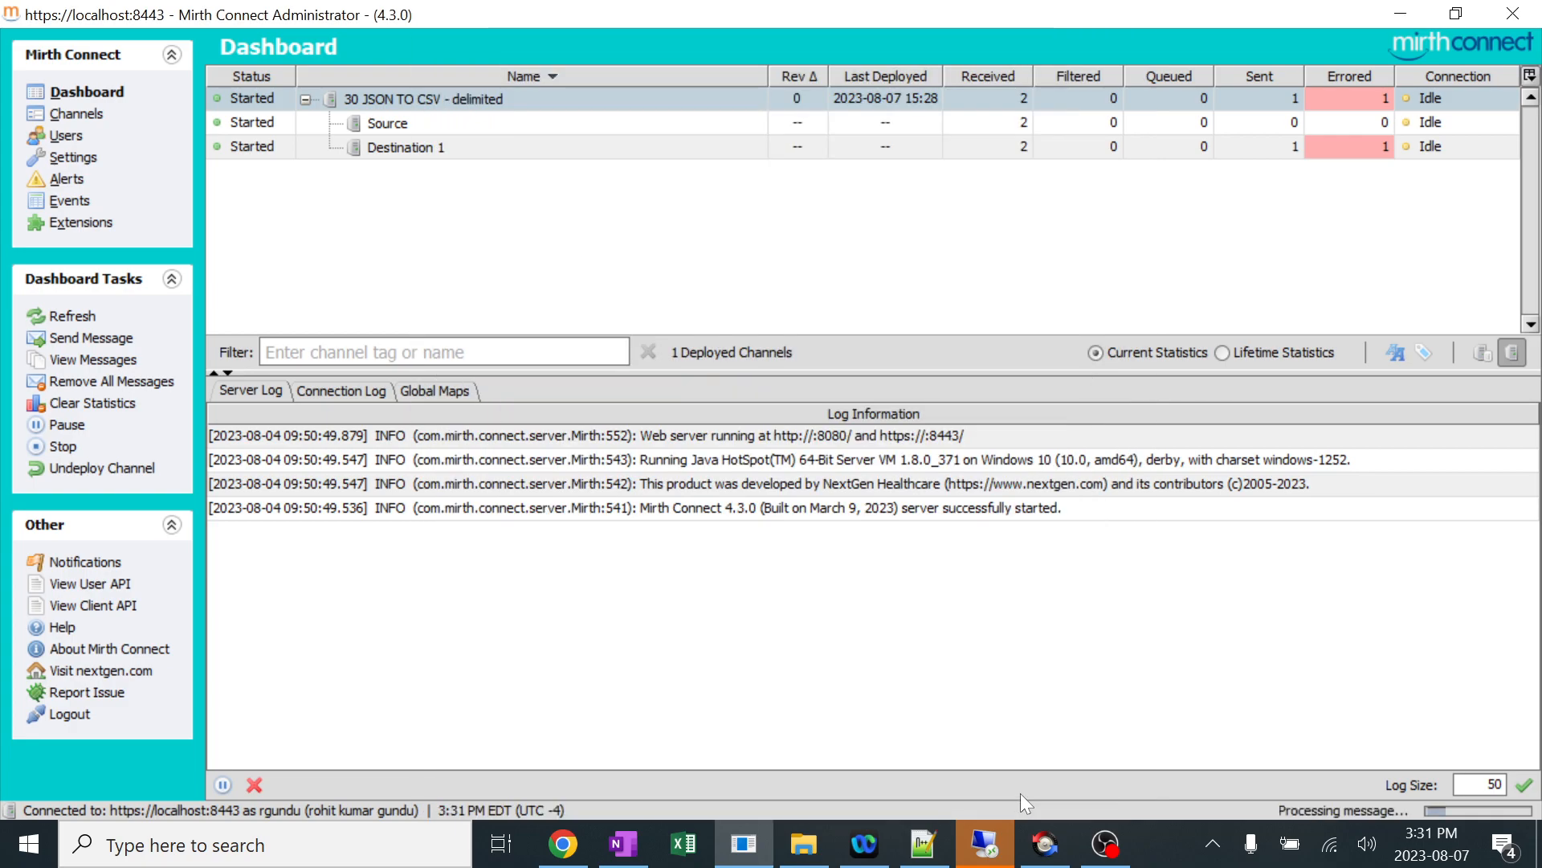
right_click(1029, 214)
left_click(1051, 233)
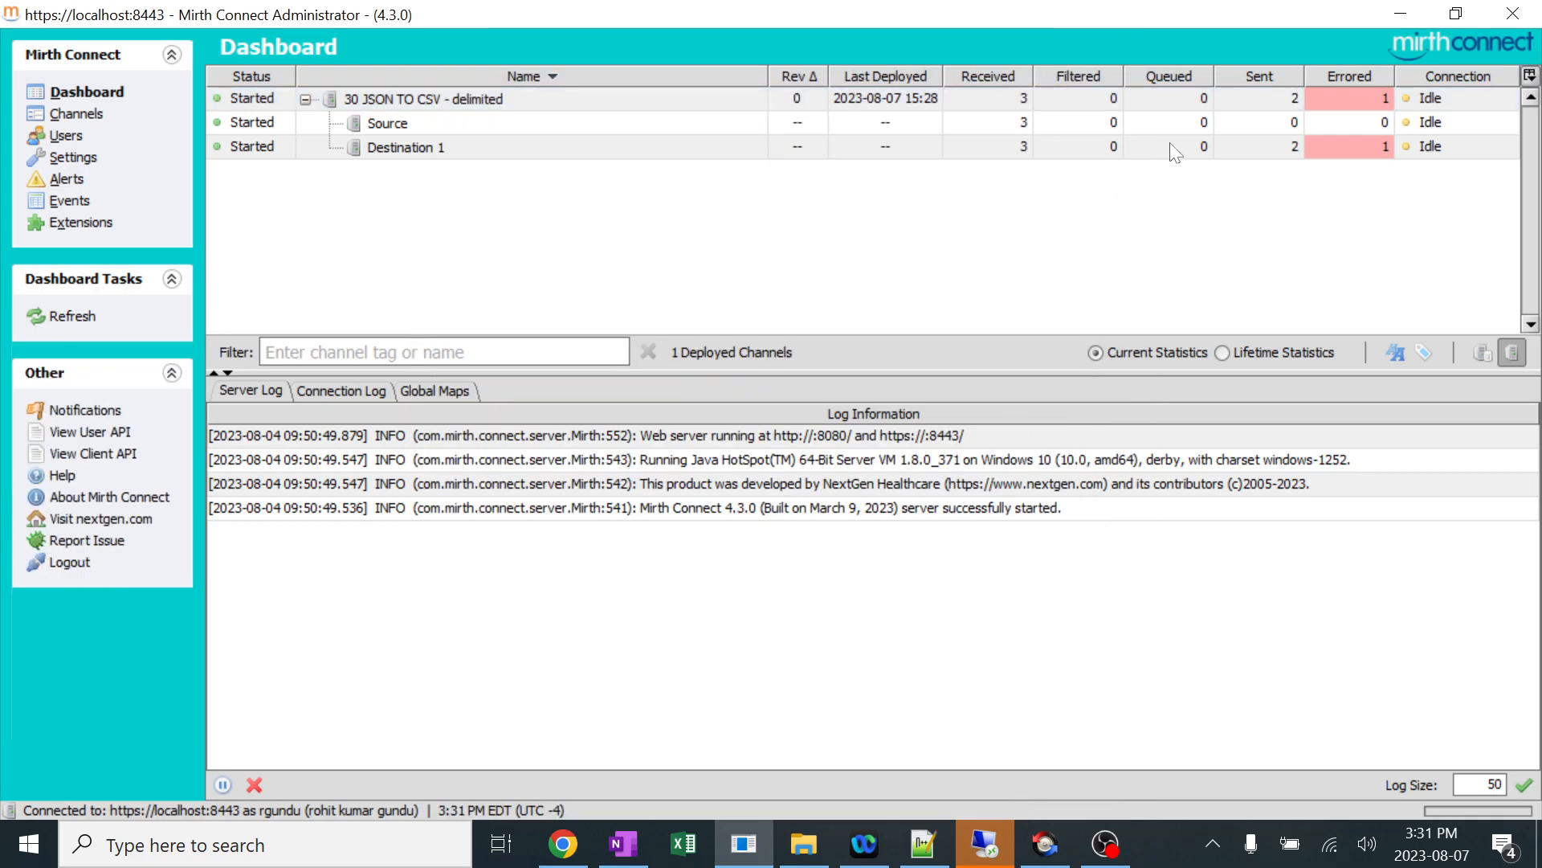
left_click(1297, 152)
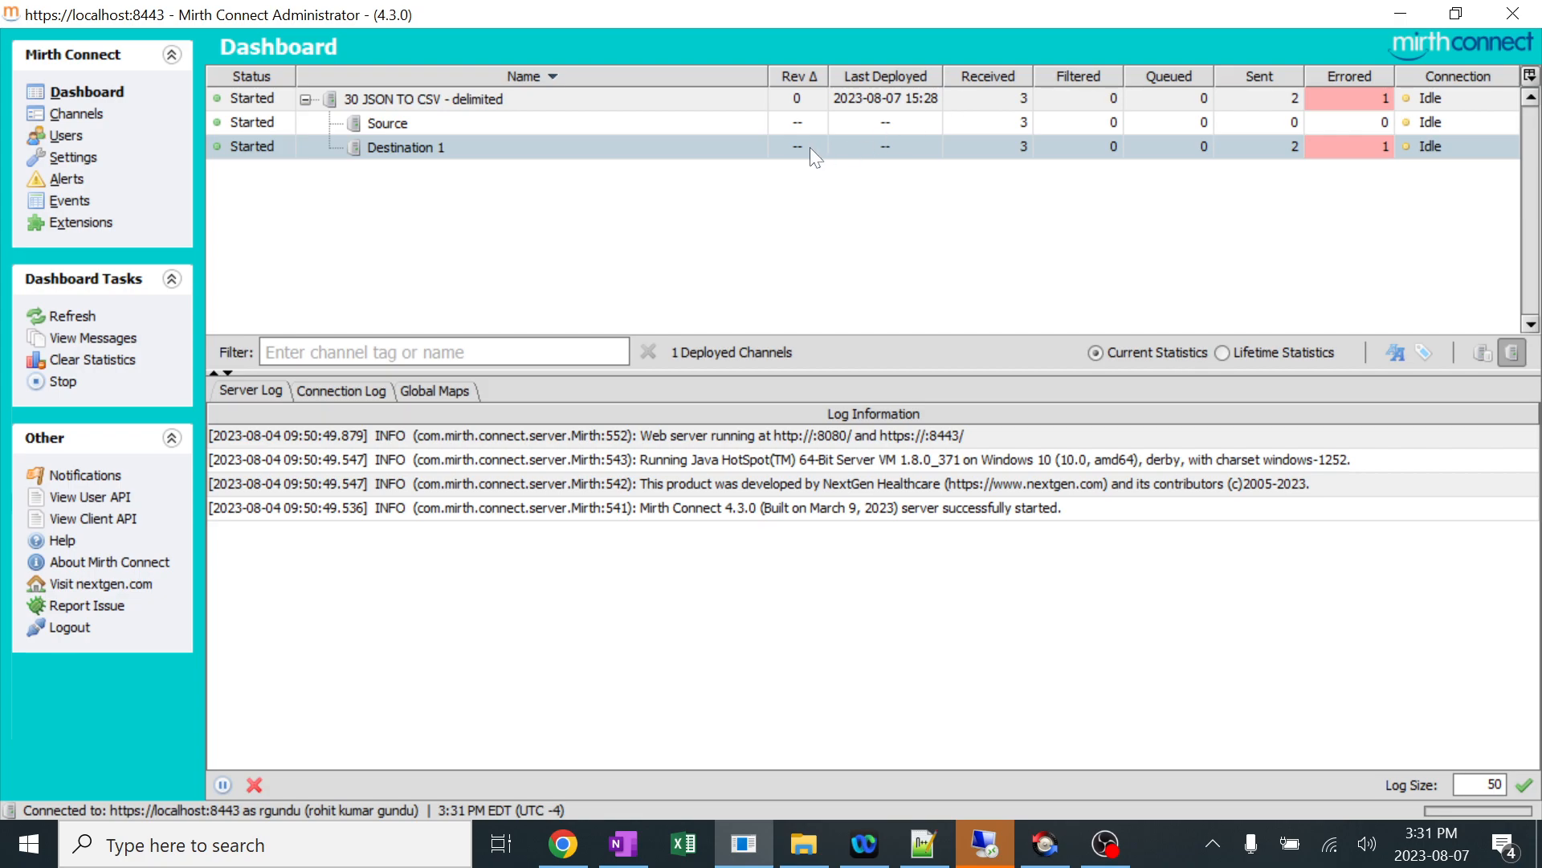
Switch to File Explorer, refresh the Read folder, and open 30 JSON TO CSV - delimited.csv from the Database\Write folder.
left_click(814, 858)
right_click(763, 291)
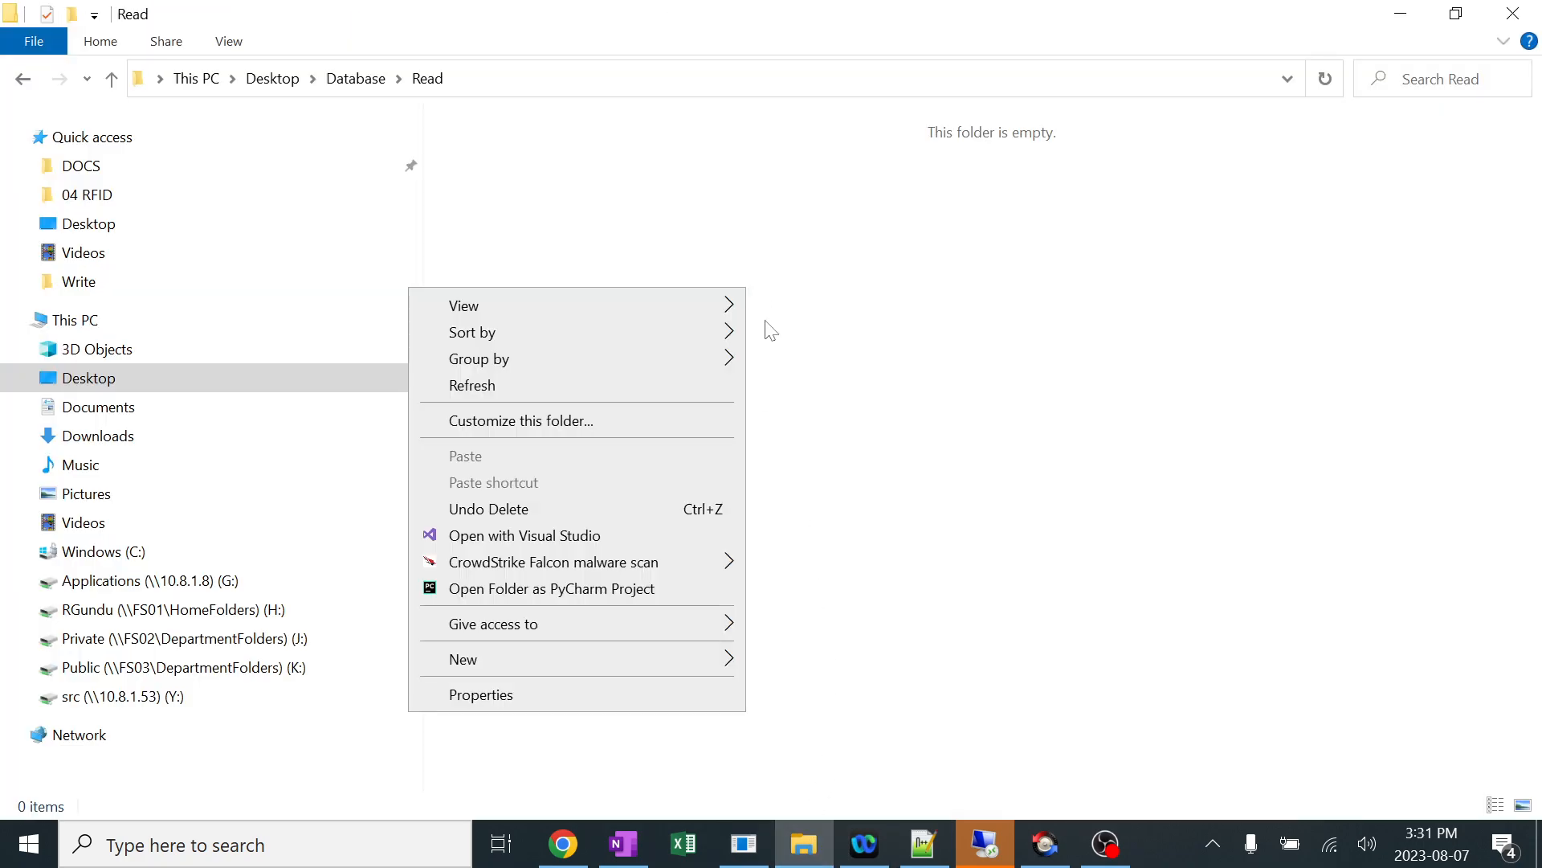
left_click(643, 384)
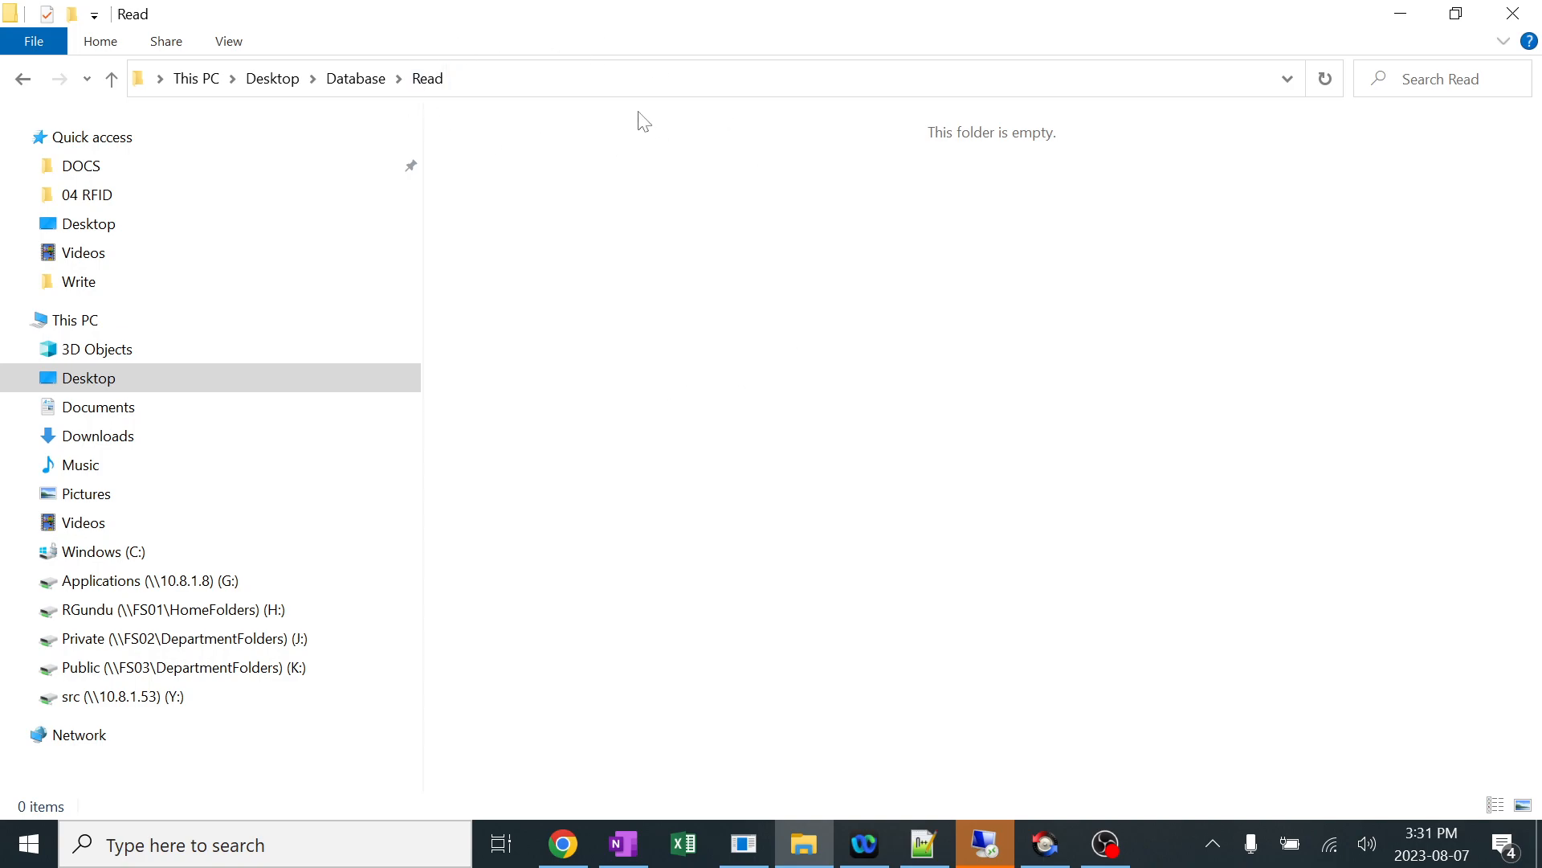
left_click(352, 87)
left_click(521, 180)
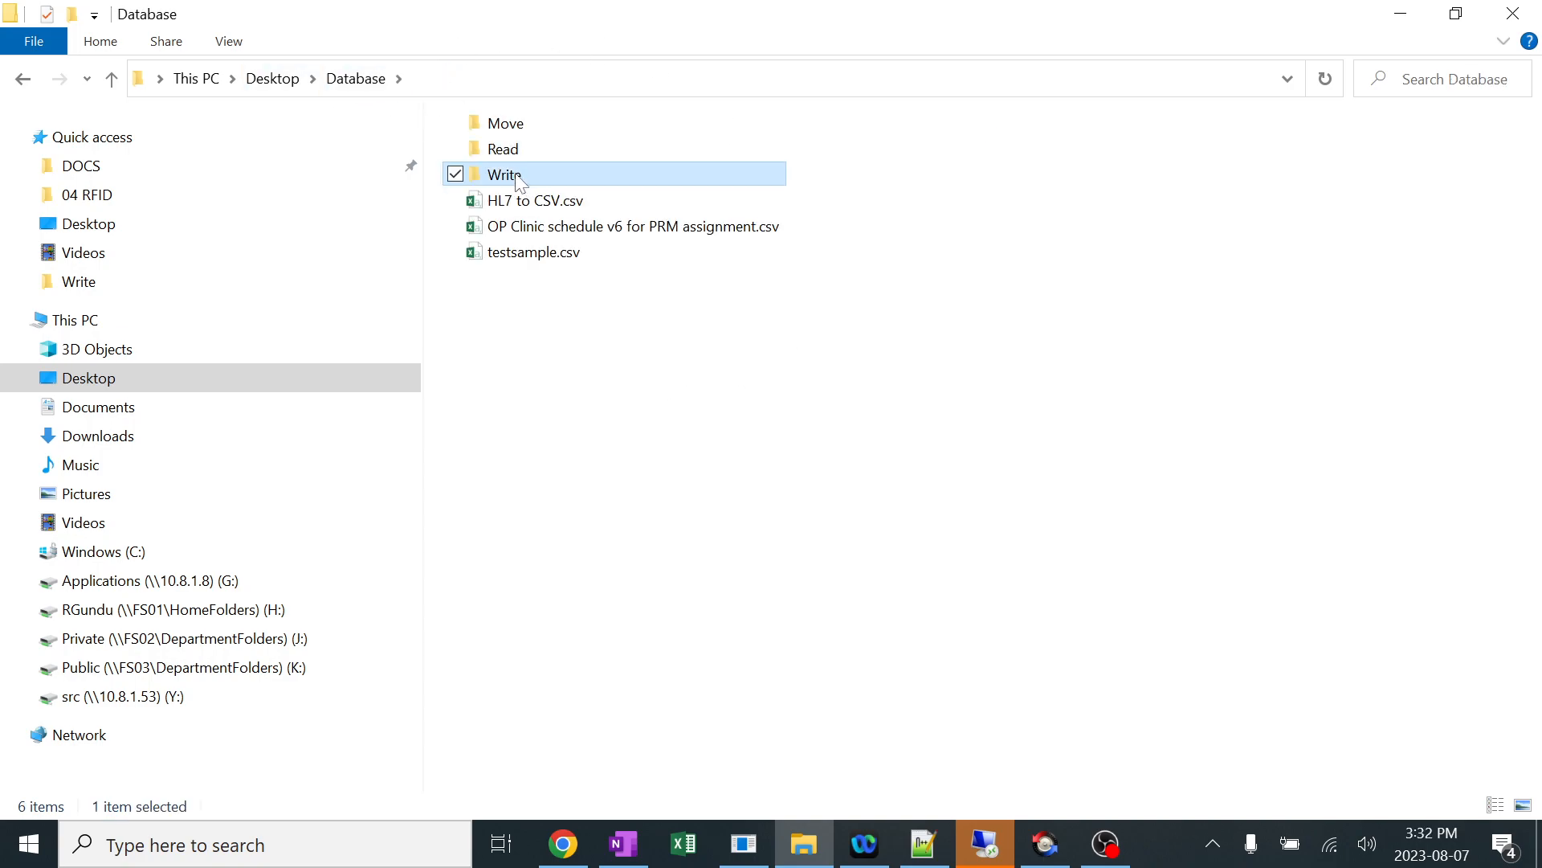
double_click(522, 180)
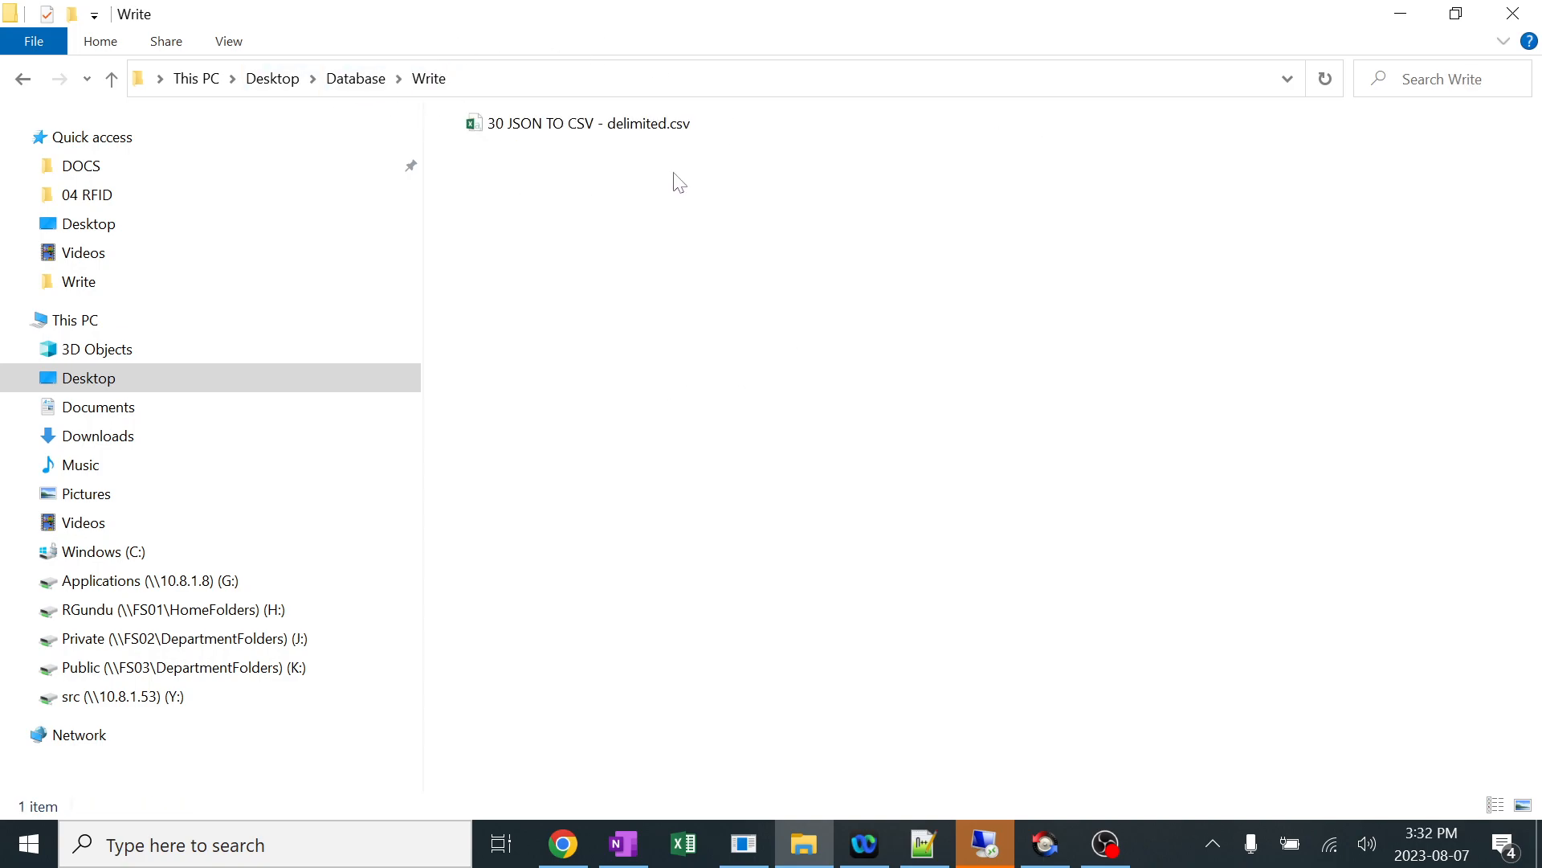
left_click(594, 129)
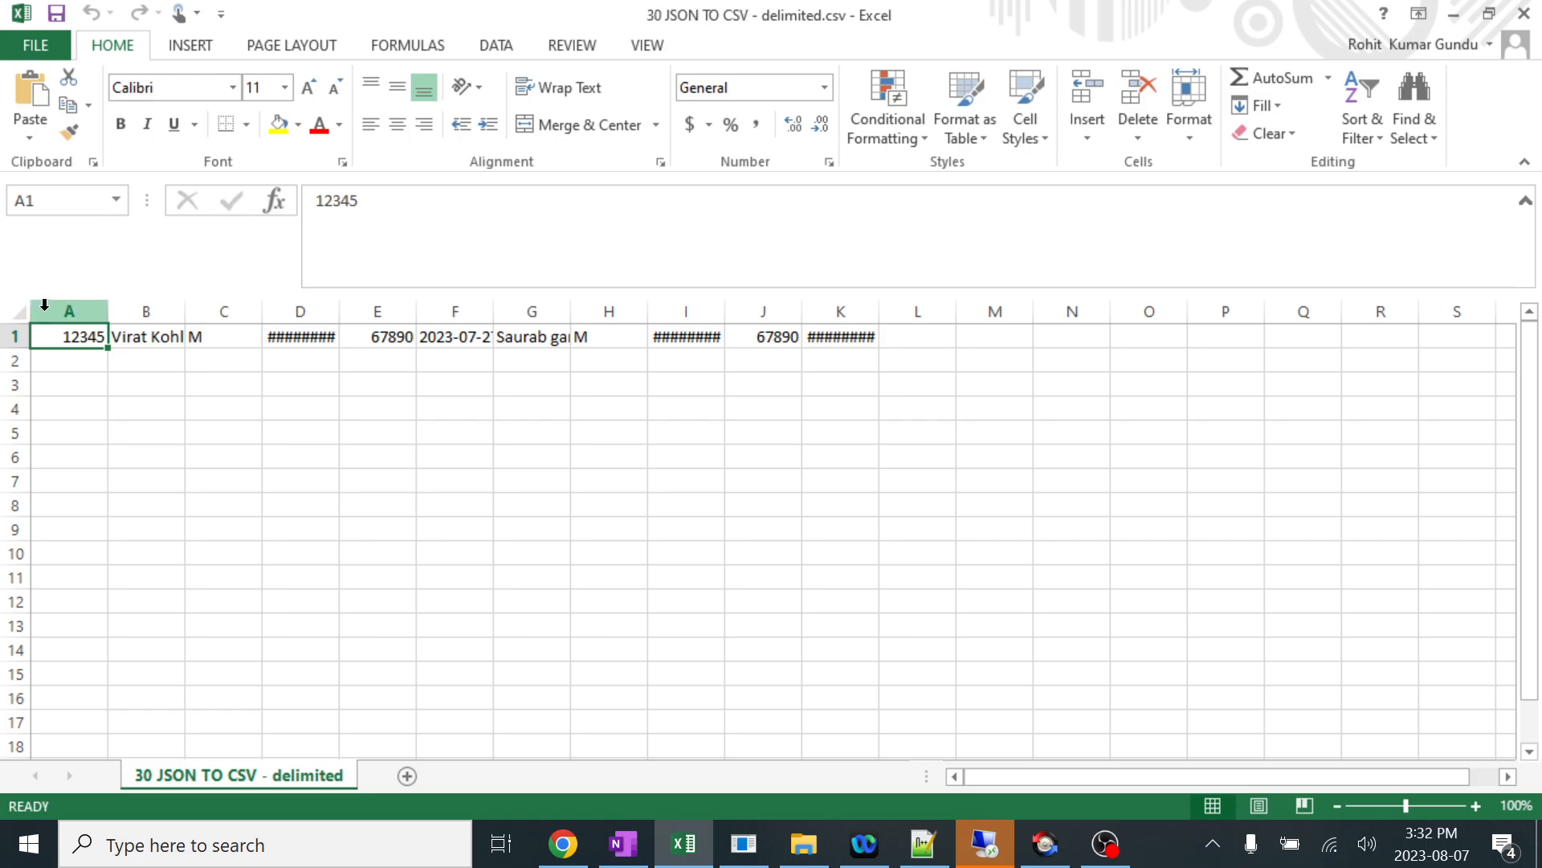
Auto-fit all columns of the CSV, widen columns F and E, and examine where the two patient records meet.
left_click(20, 312)
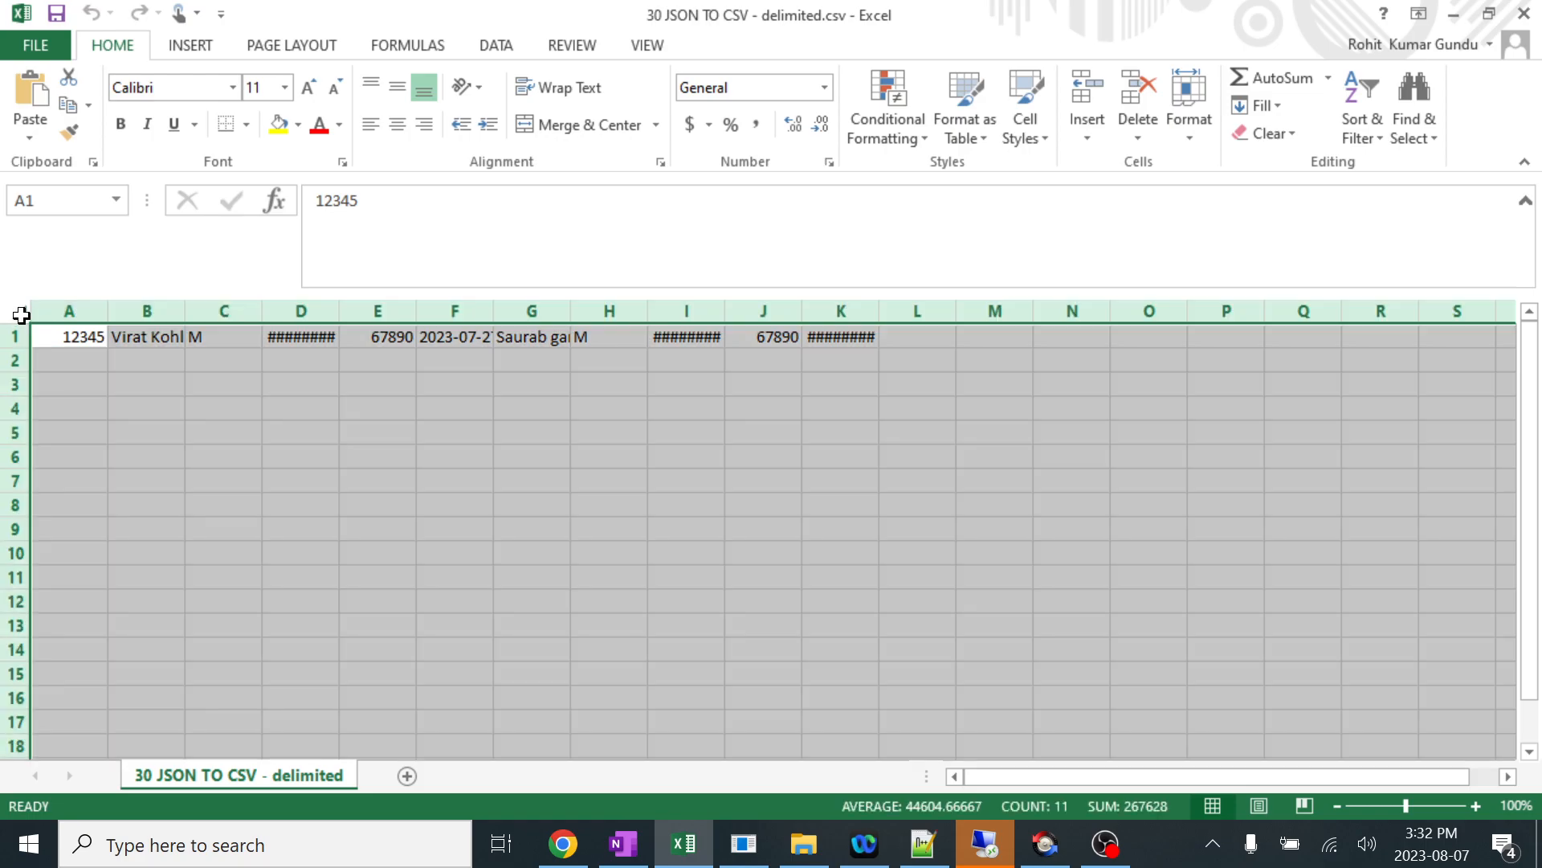
double_click(107, 311)
left_click(341, 408)
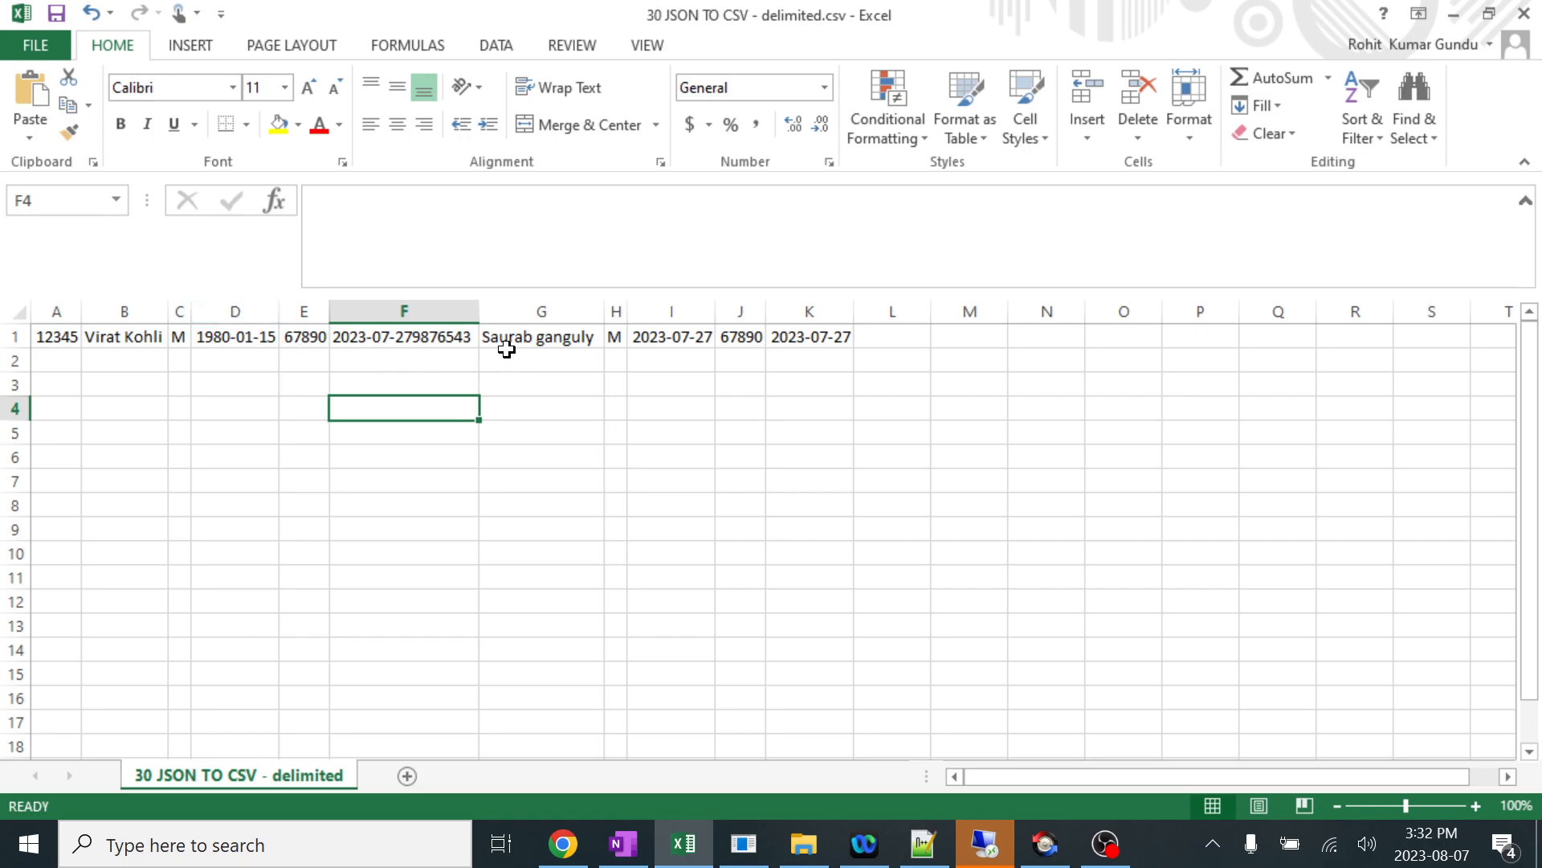
left_click_drag(485, 312, 573, 313)
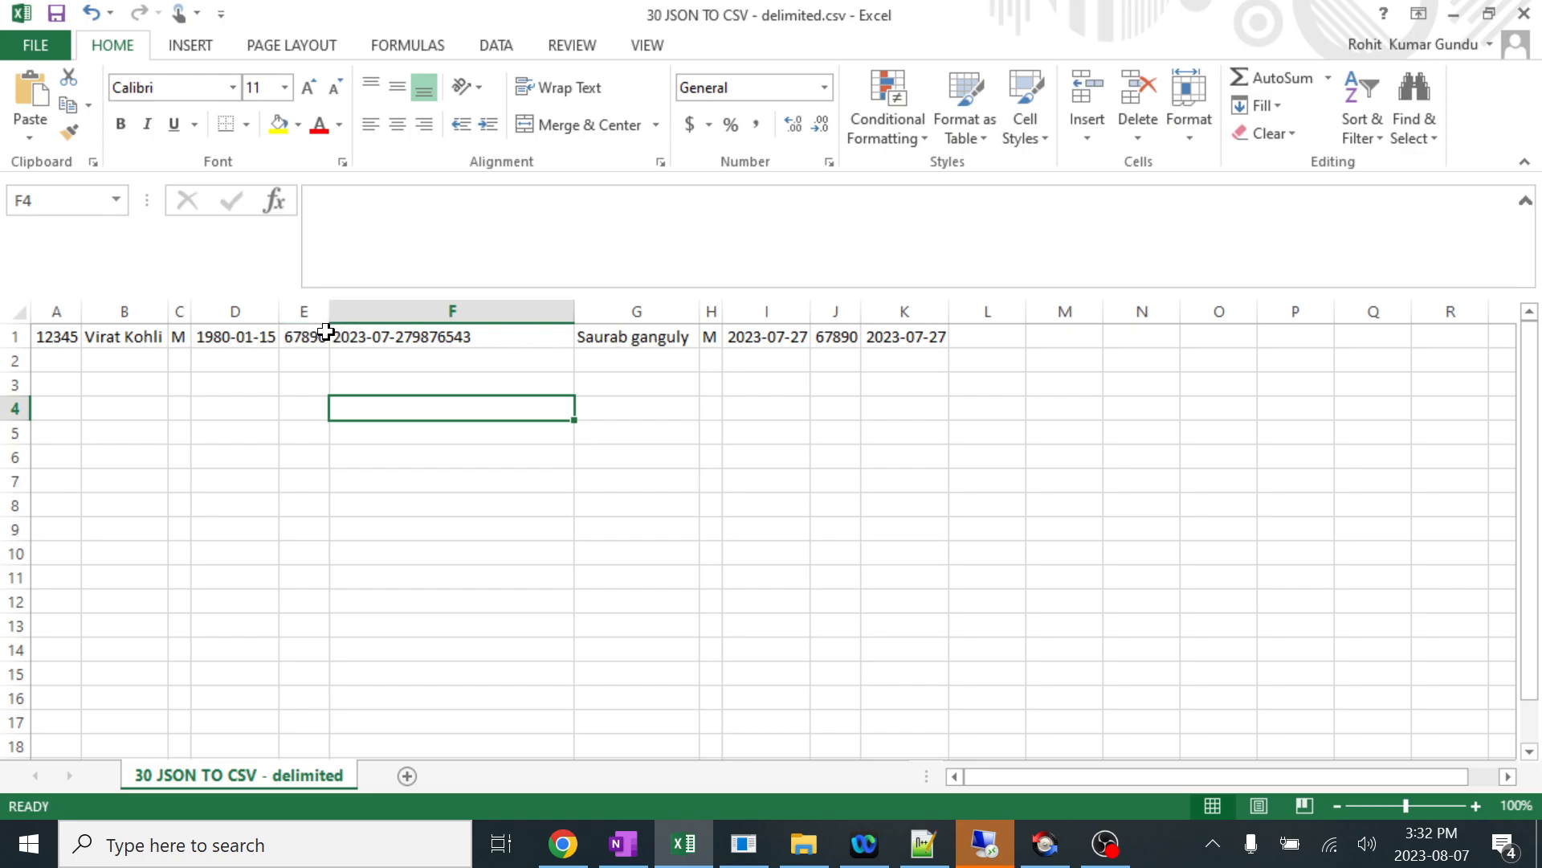
left_click_drag(329, 321, 457, 322)
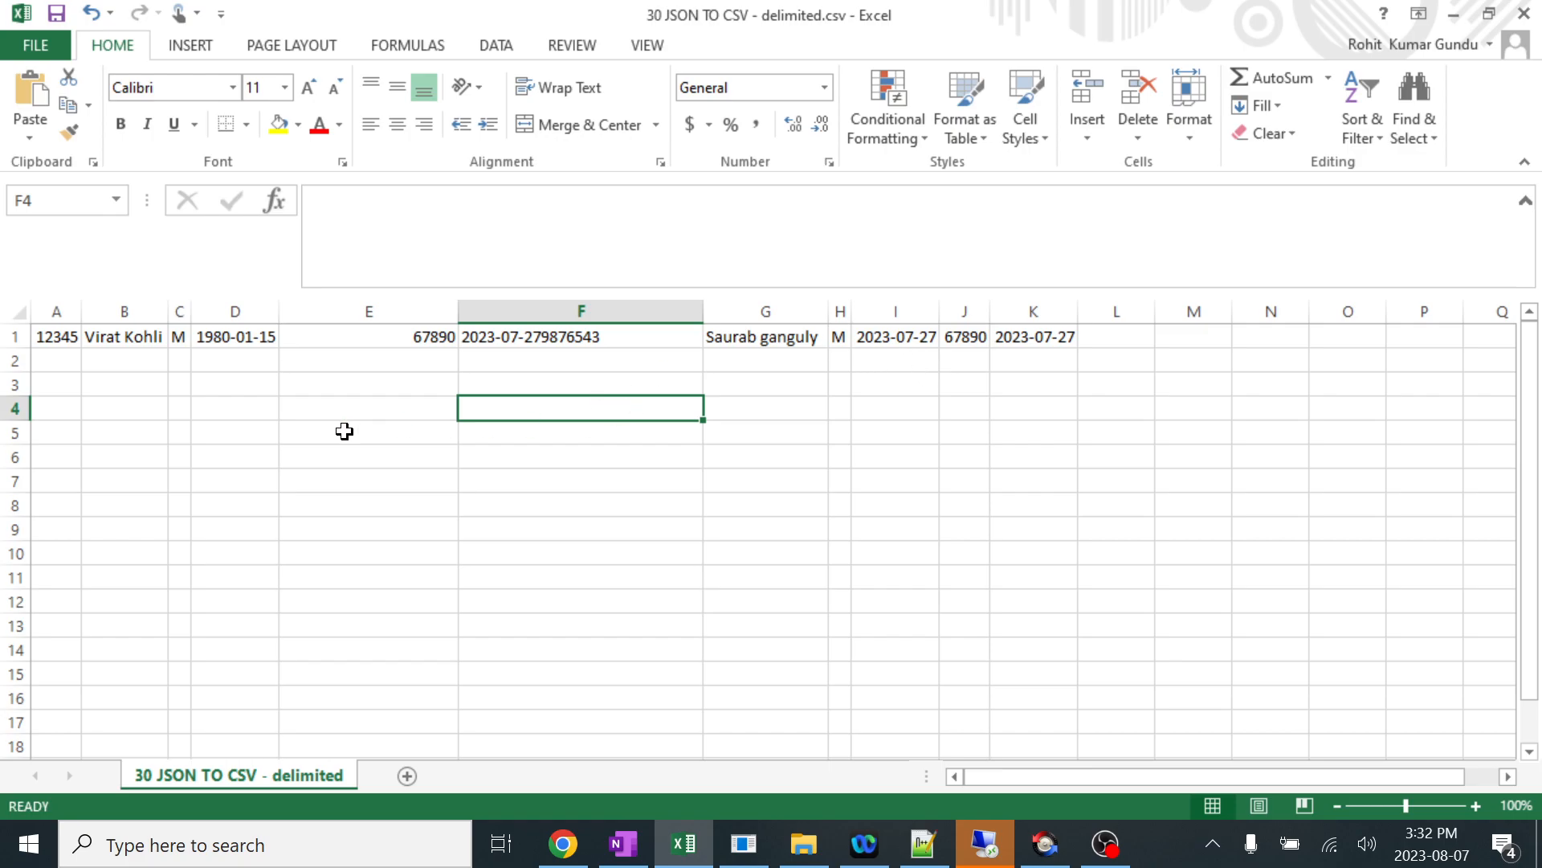
Close the CSV workbook without saving and delete 30 JSON TO CSV - delimited.csv from the Write folder in File Explorer.
left_click(1524, 15)
left_click(773, 453)
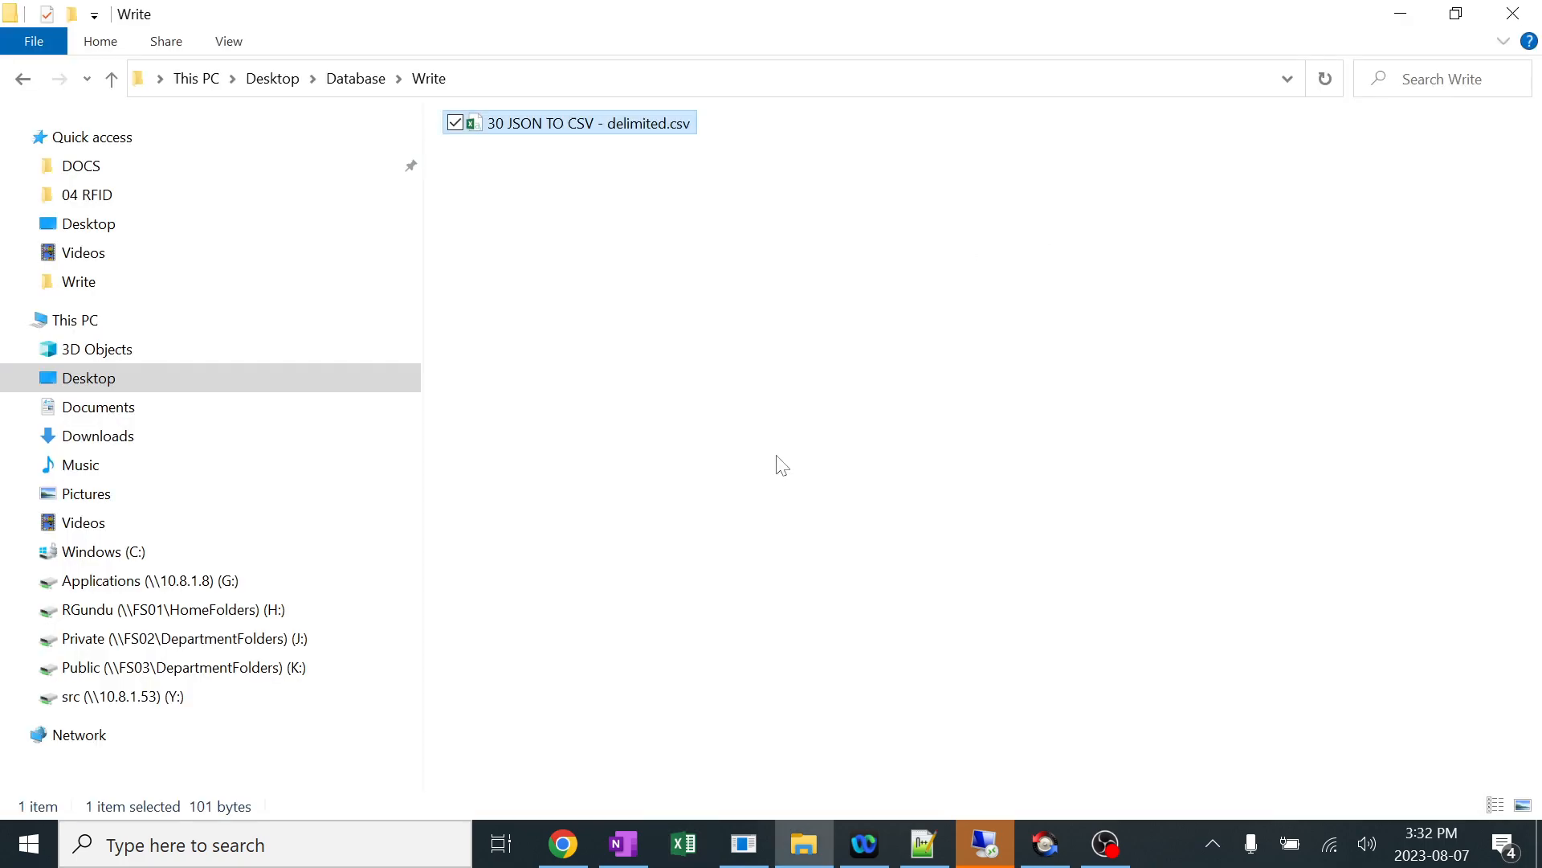
left_click(658, 279)
left_click_drag(708, 239, 627, 104)
key("Delete")
Switch to Mirth Connect, review the channel's Destination 1 transformer script and message template trees, and return to the dashboard.
left_click(744, 845)
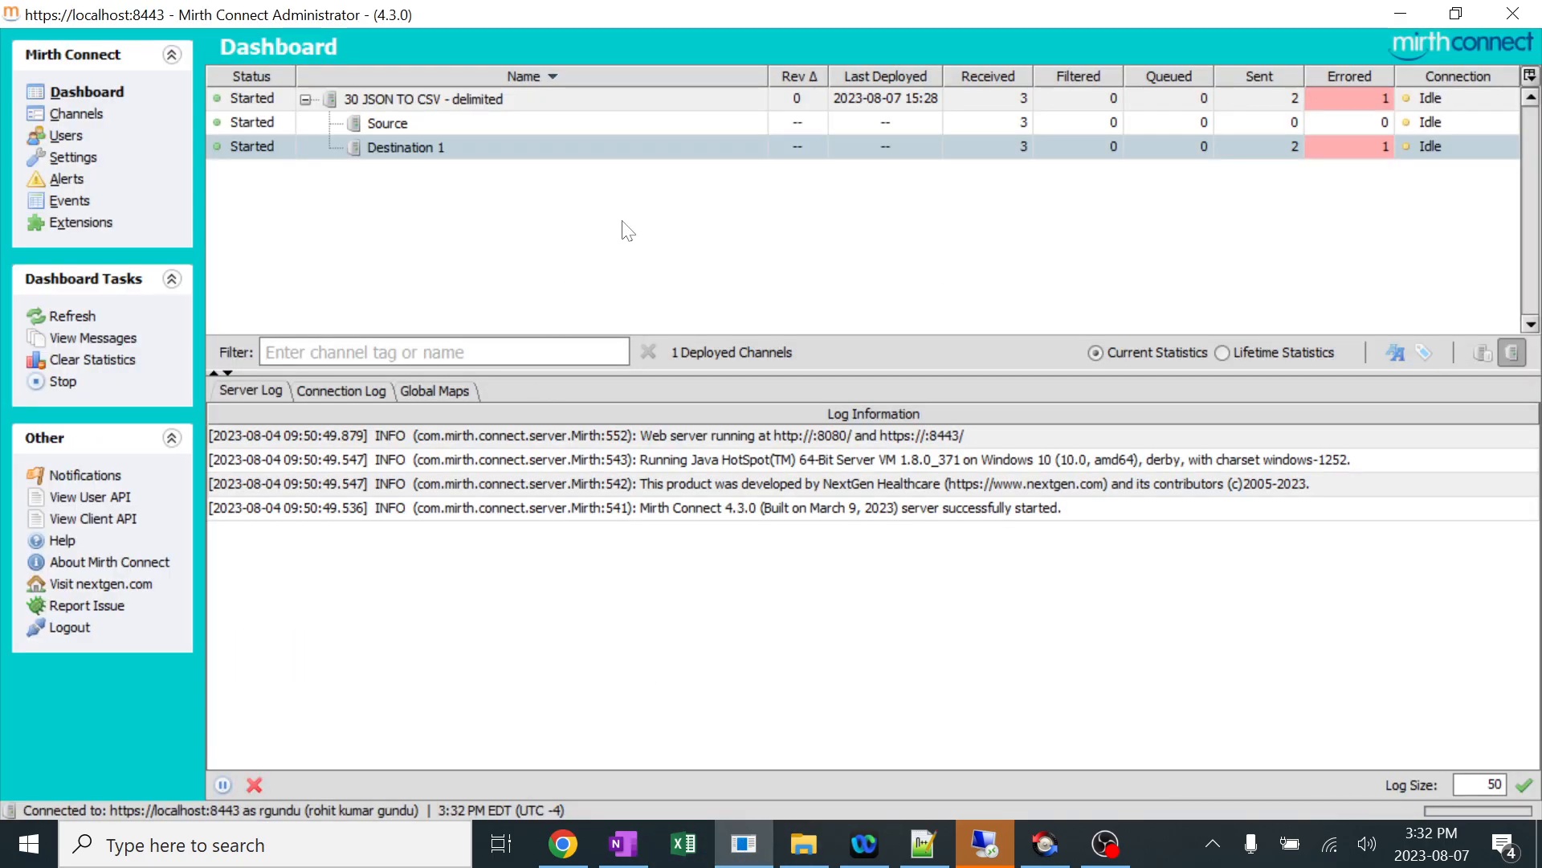
left_click(72, 115)
double_click(475, 103)
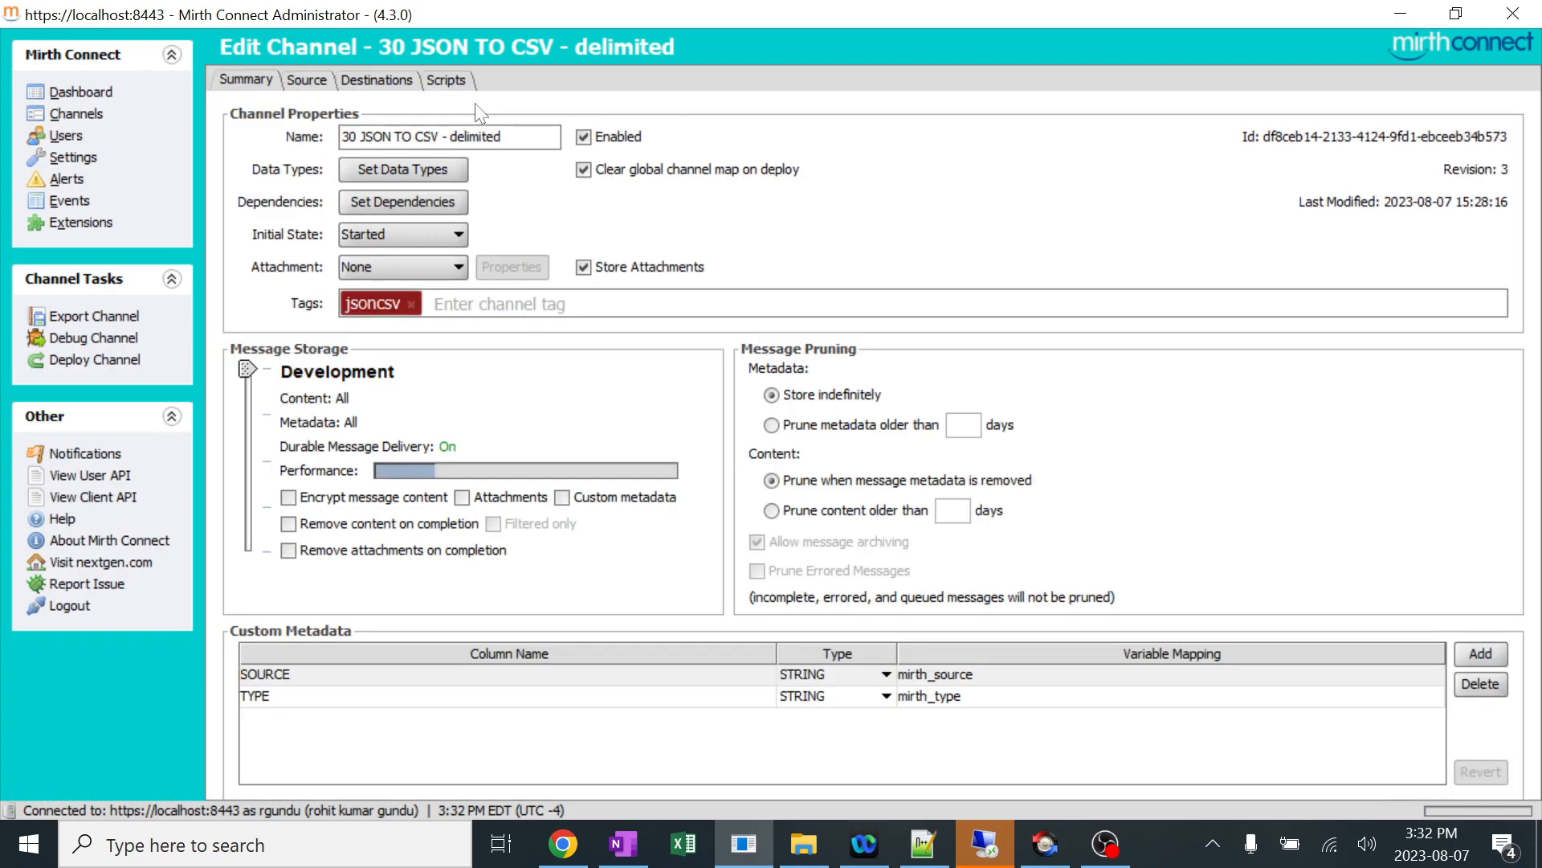
left_click(391, 87)
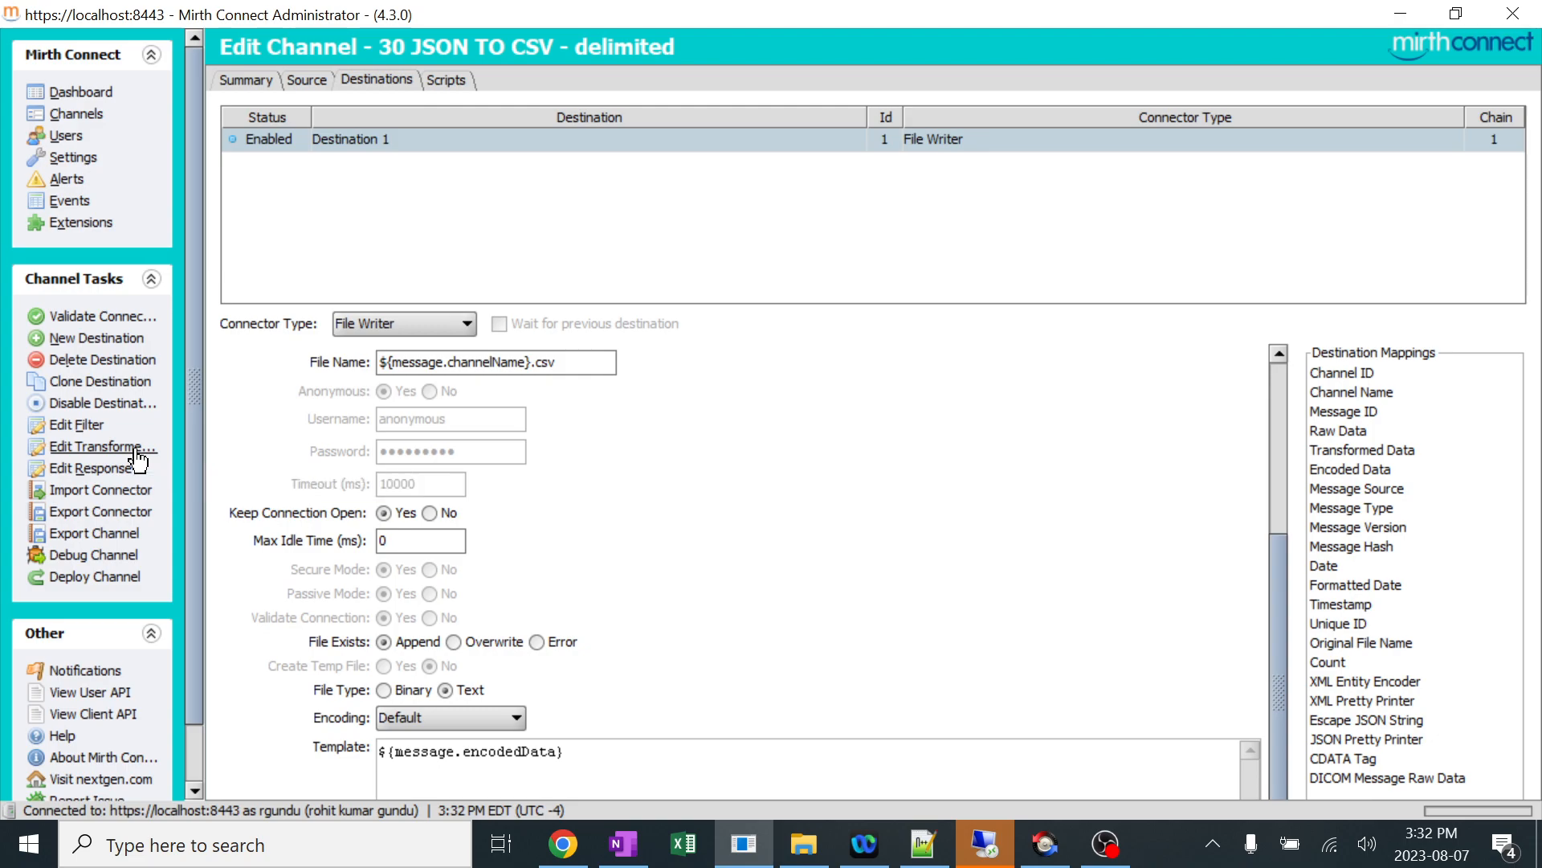
left_click(95, 446)
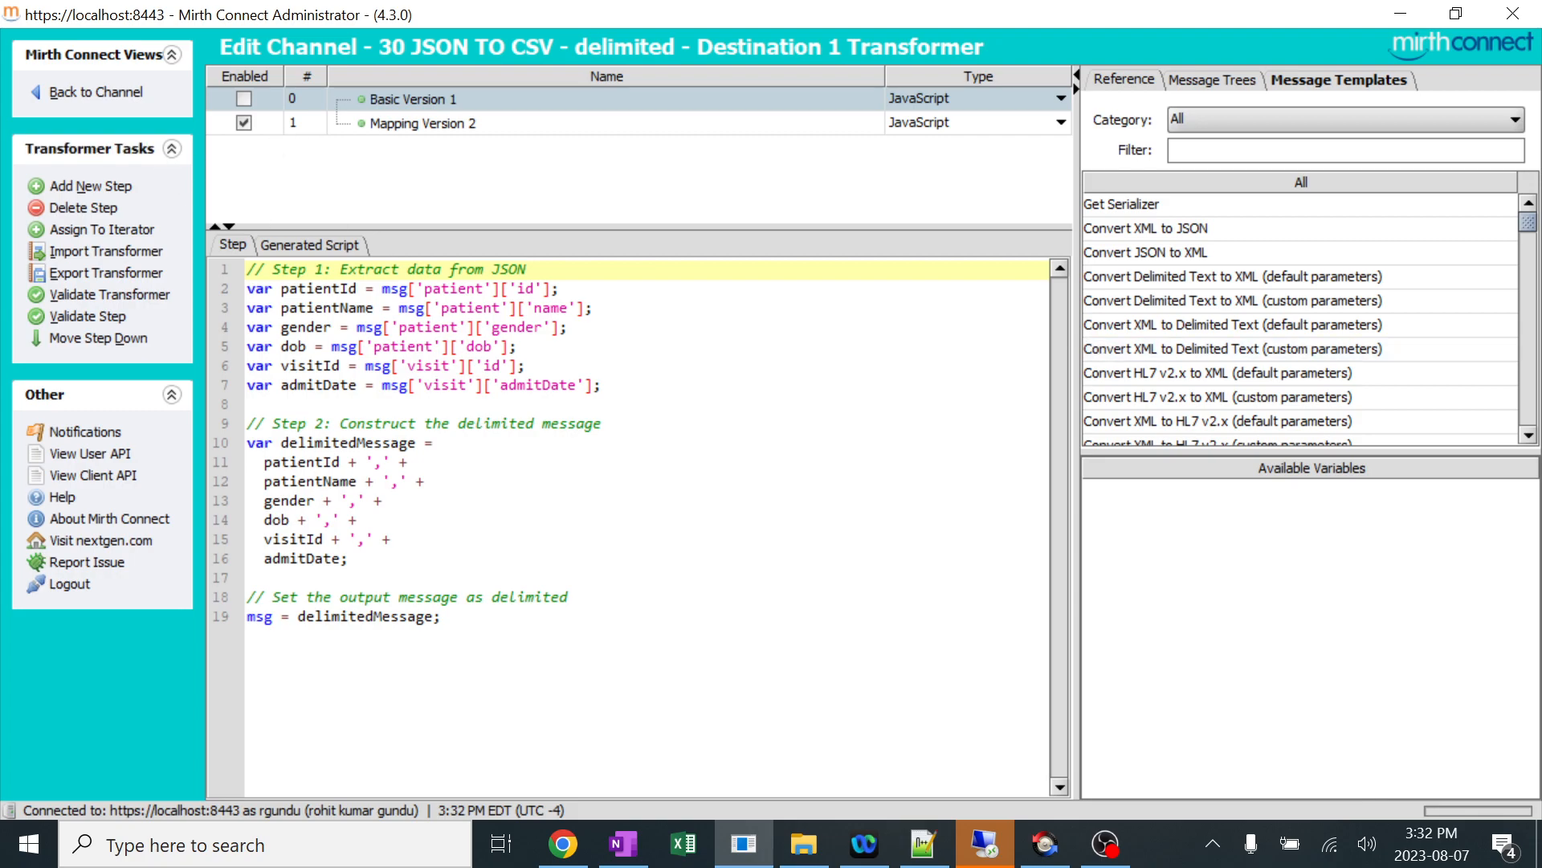
left_click(1215, 81)
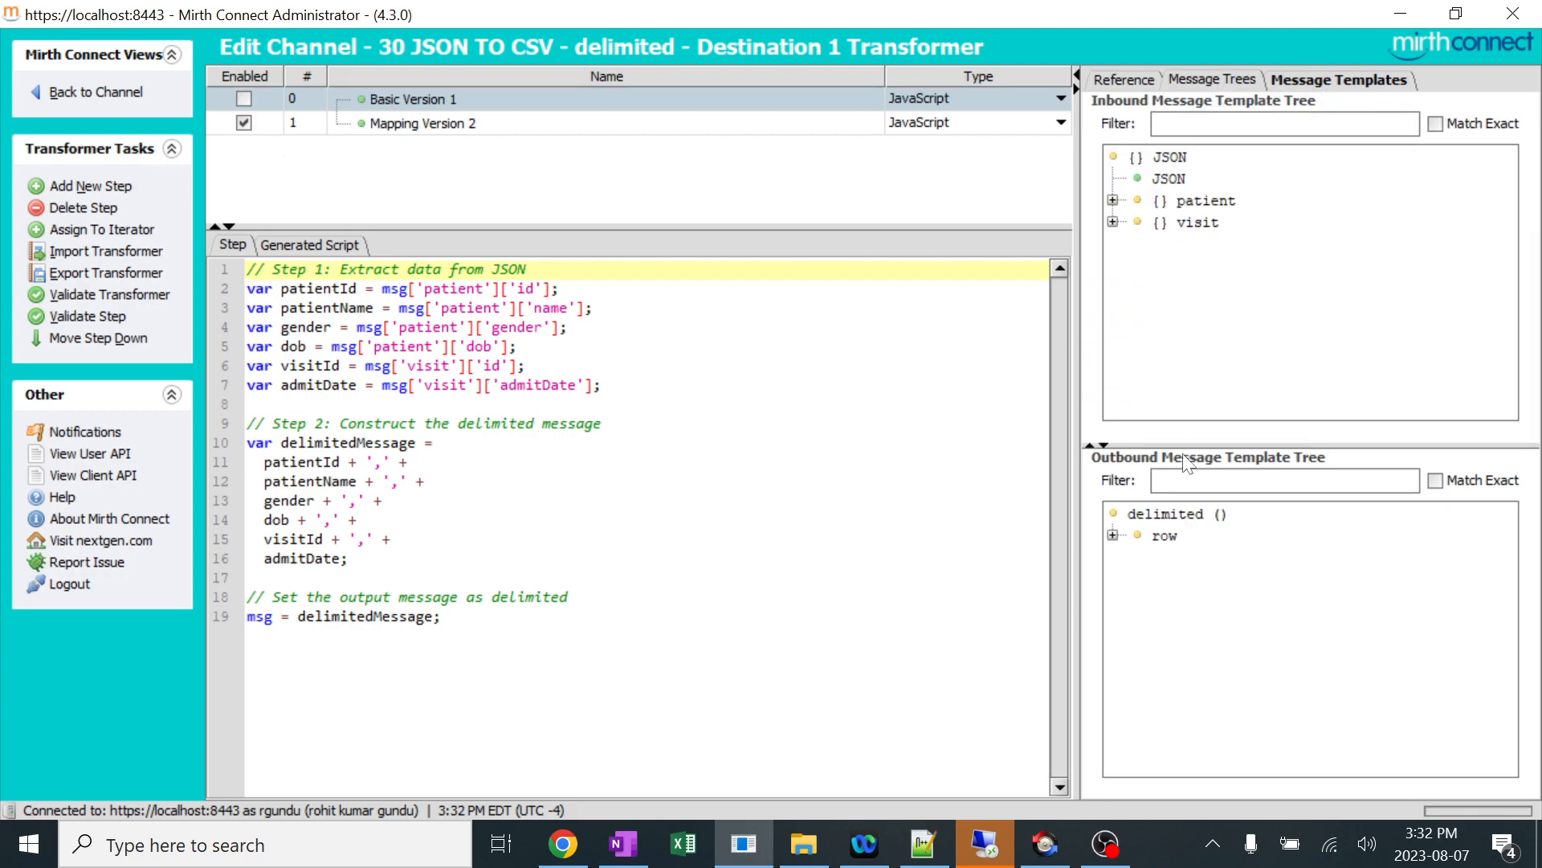
left_click(97, 99)
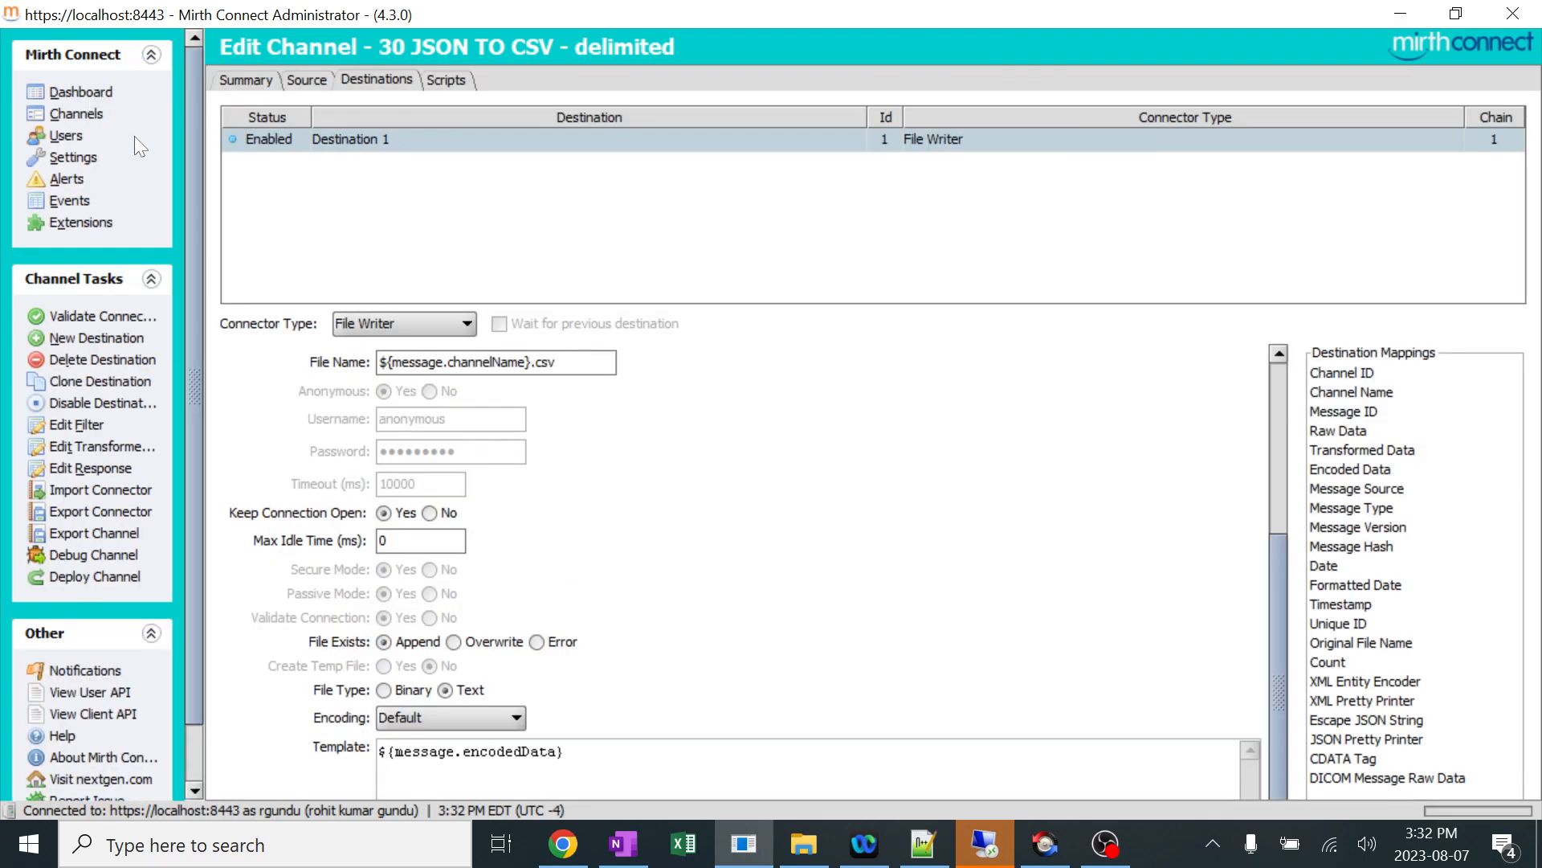
left_click(81, 92)
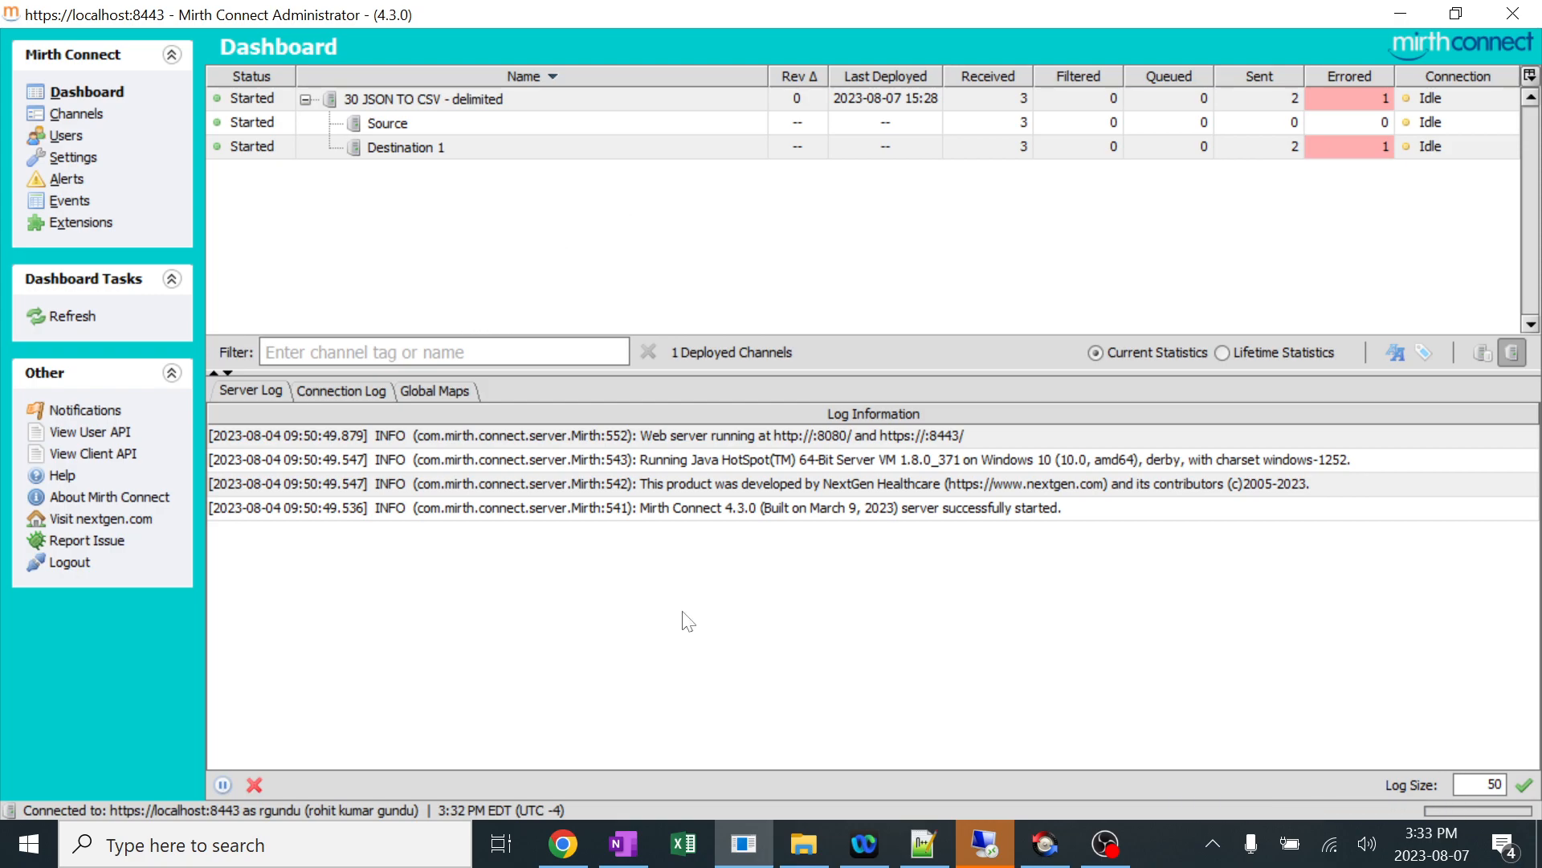
Recopy the JSON sample in Notepad++, check the Write folder, and process the sample as another message for 30 JSON TO CSV - delimited in Mirth Connect.
left_click(923, 844)
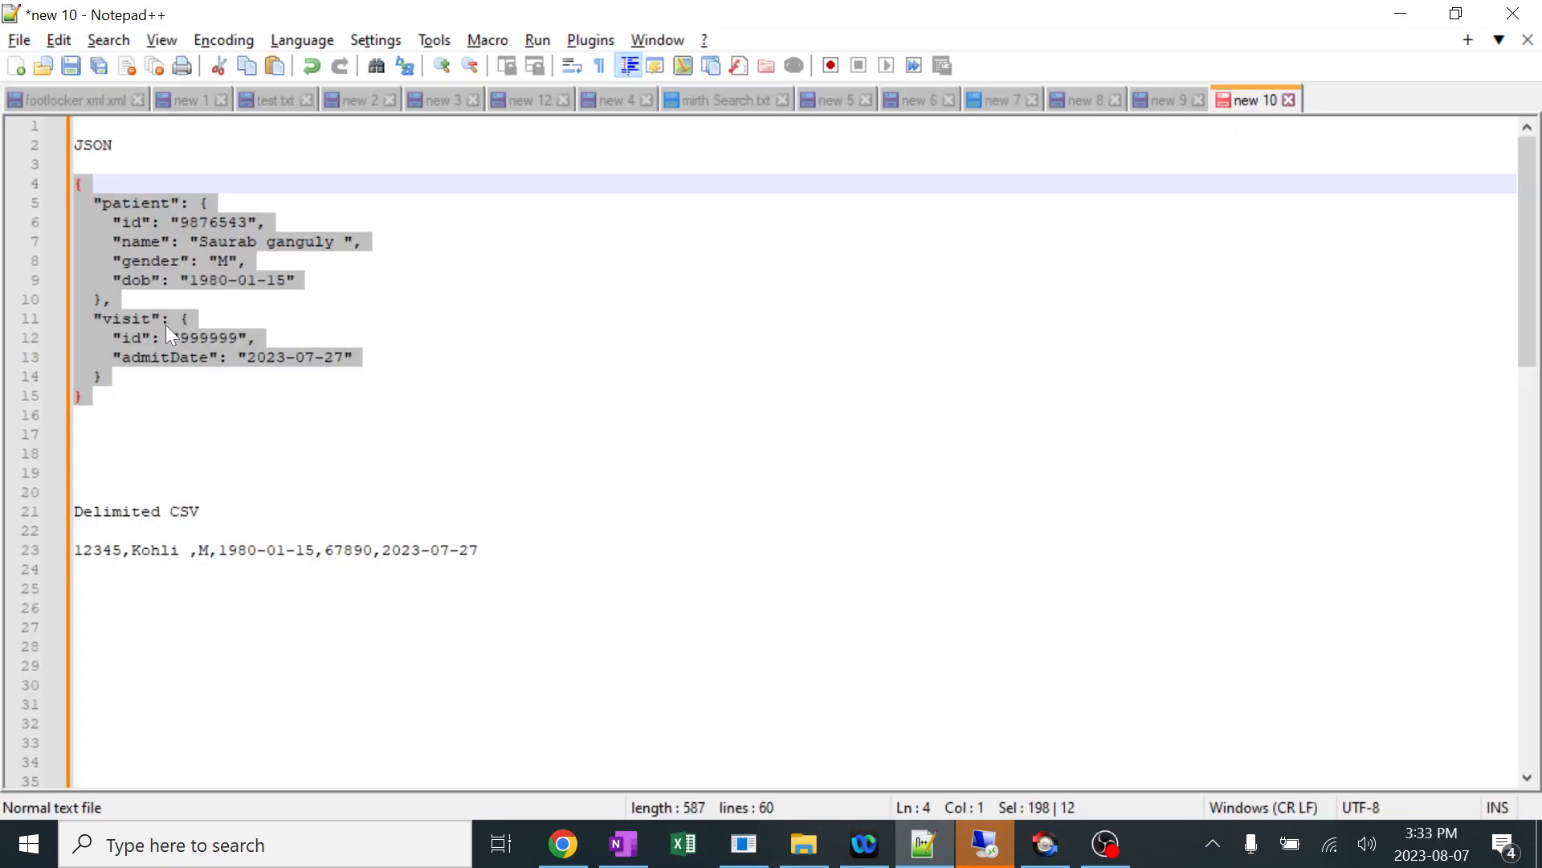
key("alt+Tab")
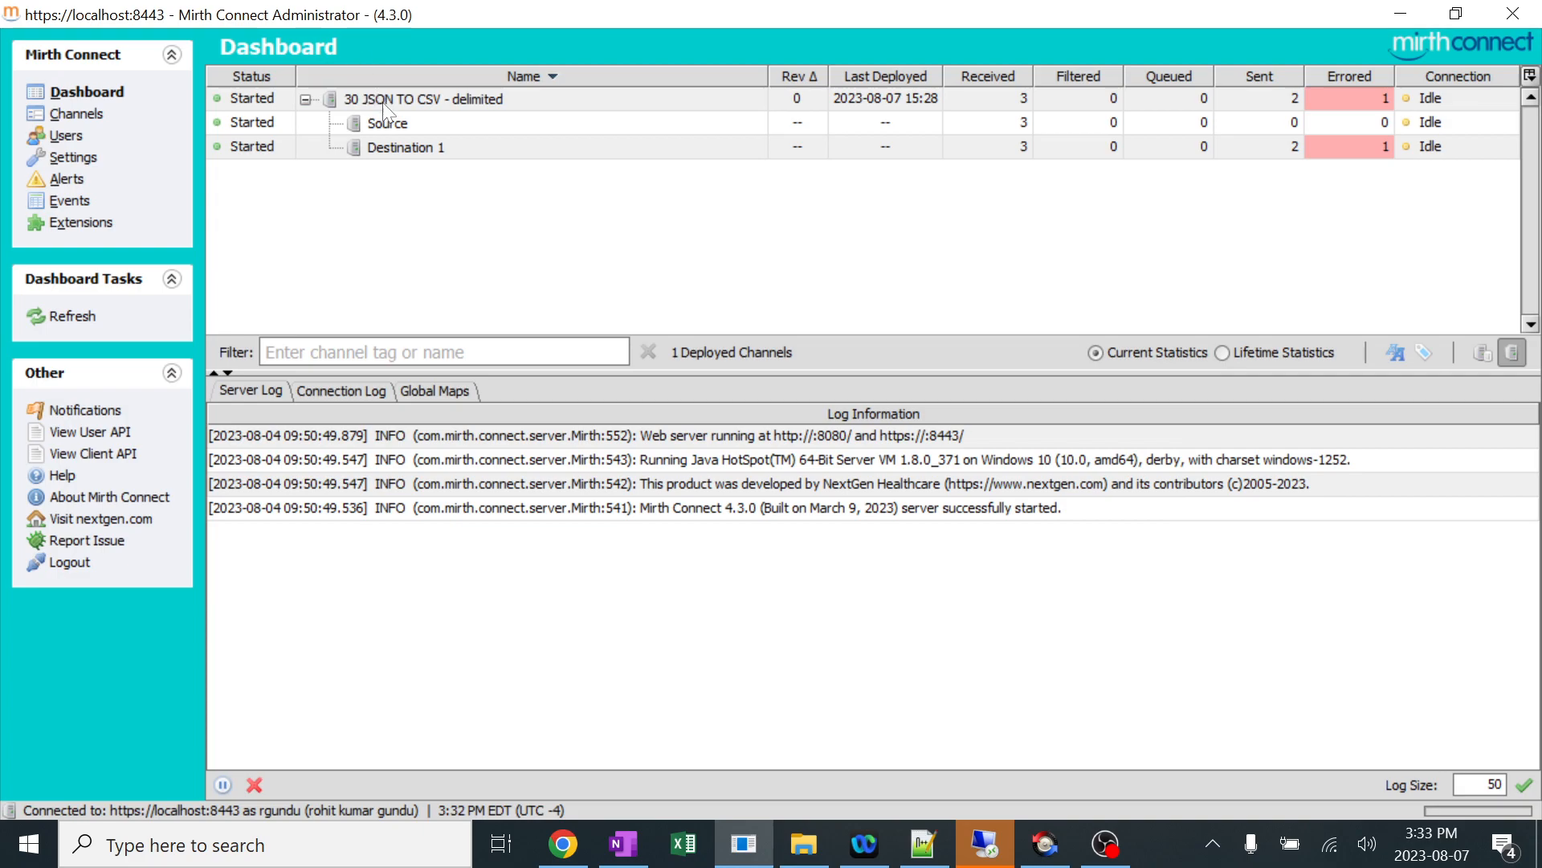
left_click(386, 105)
left_click(803, 842)
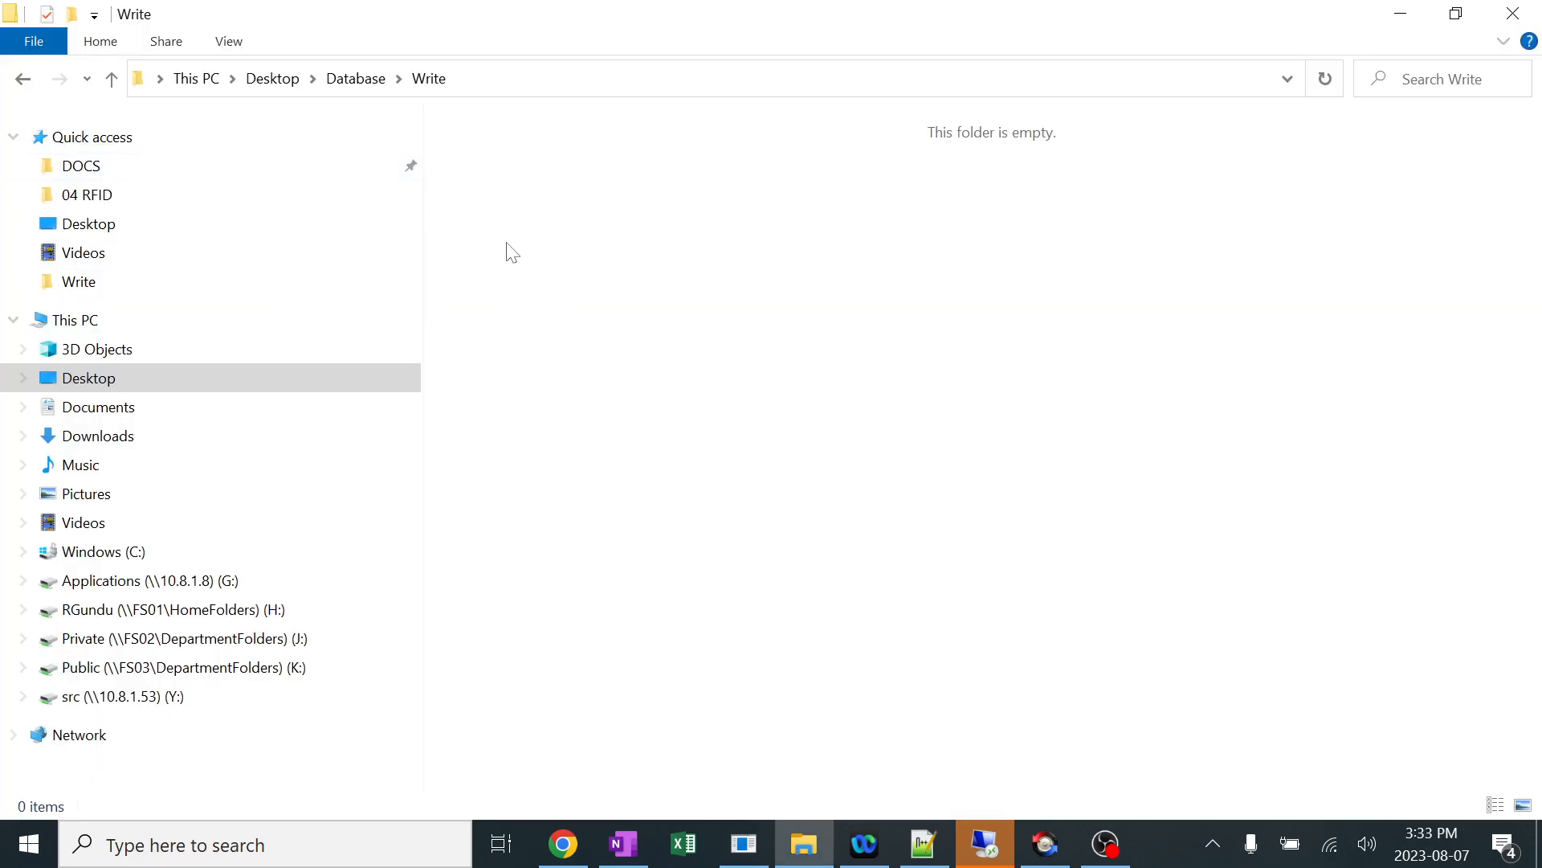
key("alt+Tab")
right_click(442, 111)
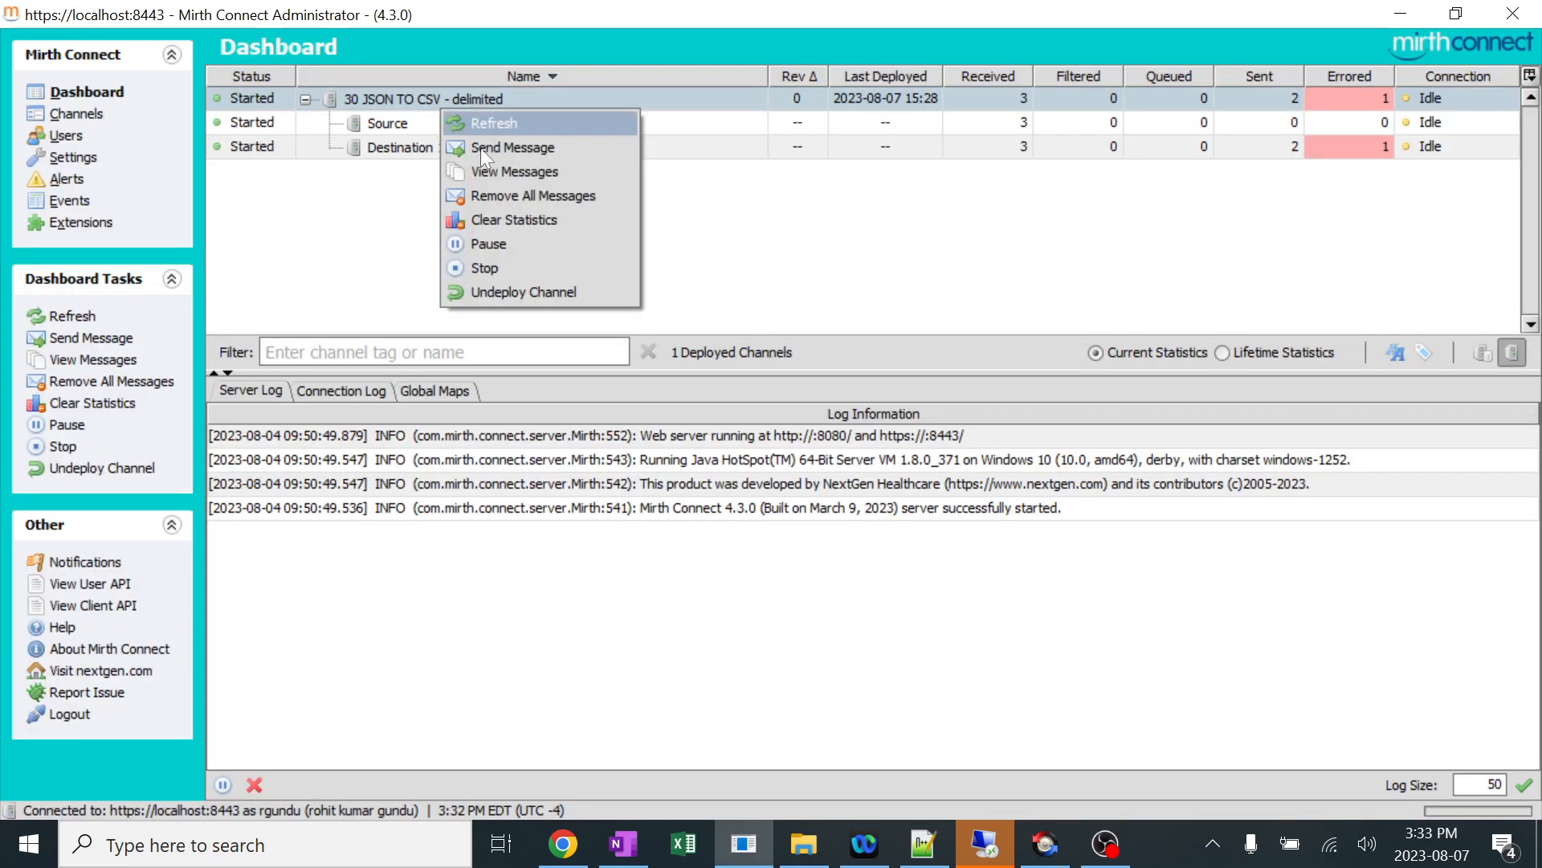
left_click(513, 146)
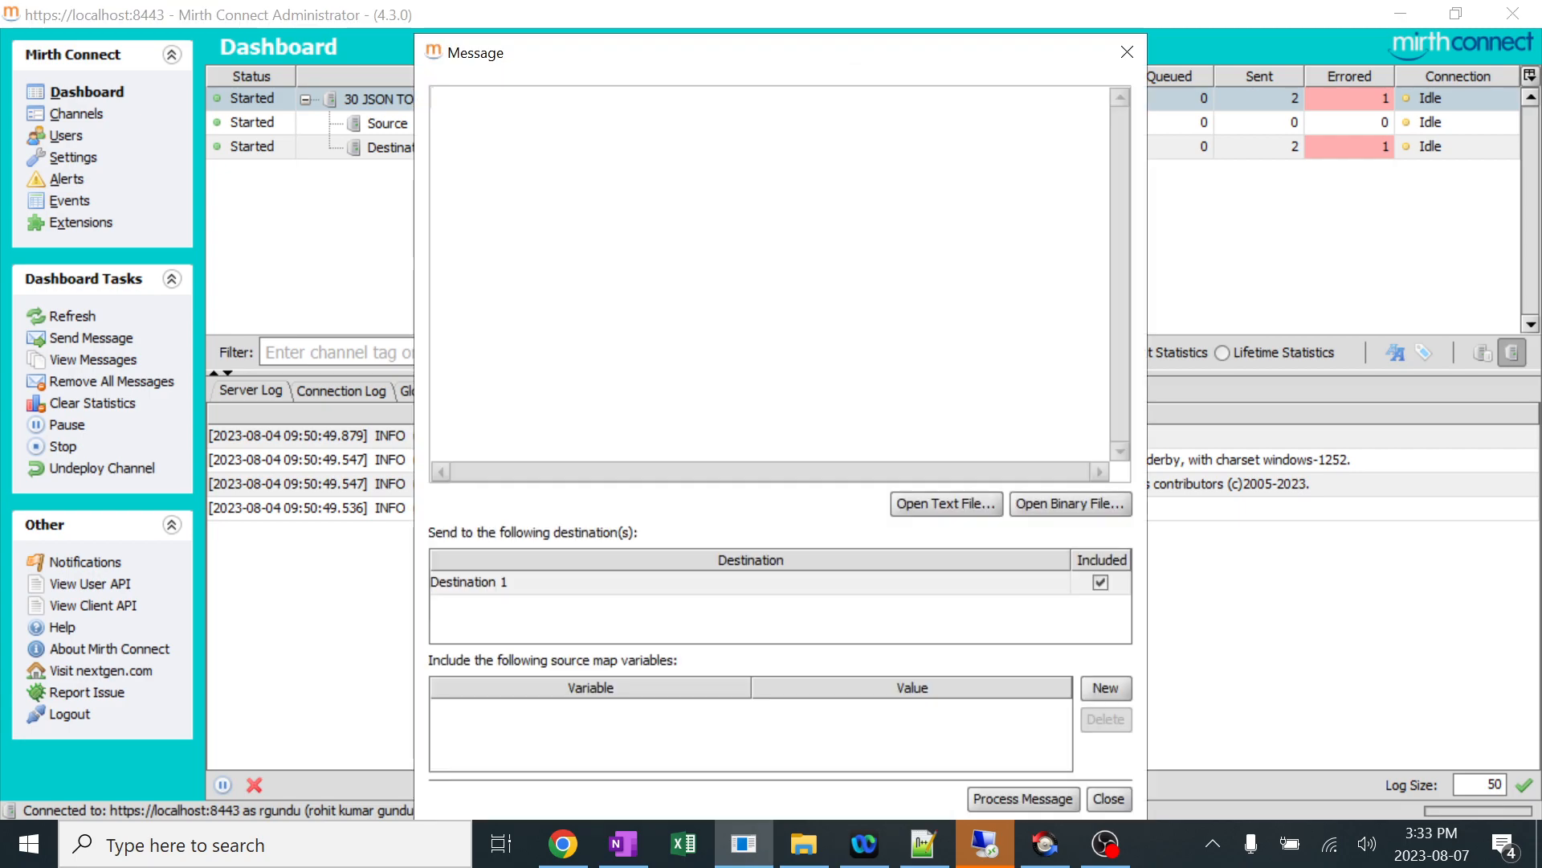
type("{   \"patient\": {     \"id\": \"9876543\",     \"name\": \"Saurab ganguly \",     \"gender\": \"M\",     \"dob\": \"1980-01-15\"   },   \"visit\": {     \"id\": \"999999\",     \"admitDate\": \"2023-07-27\"   } }")
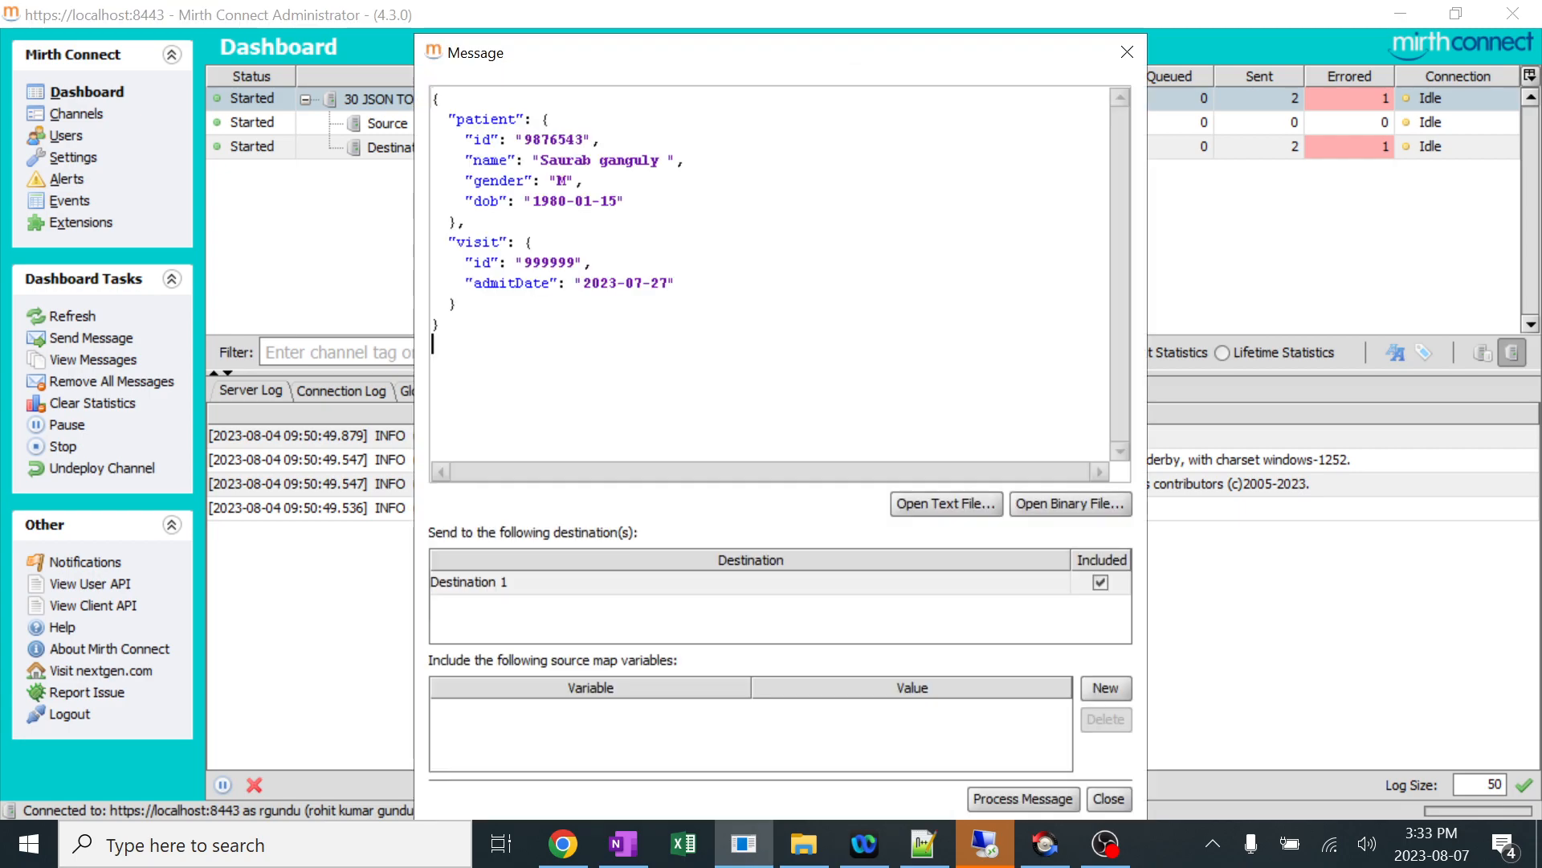
left_click(1006, 799)
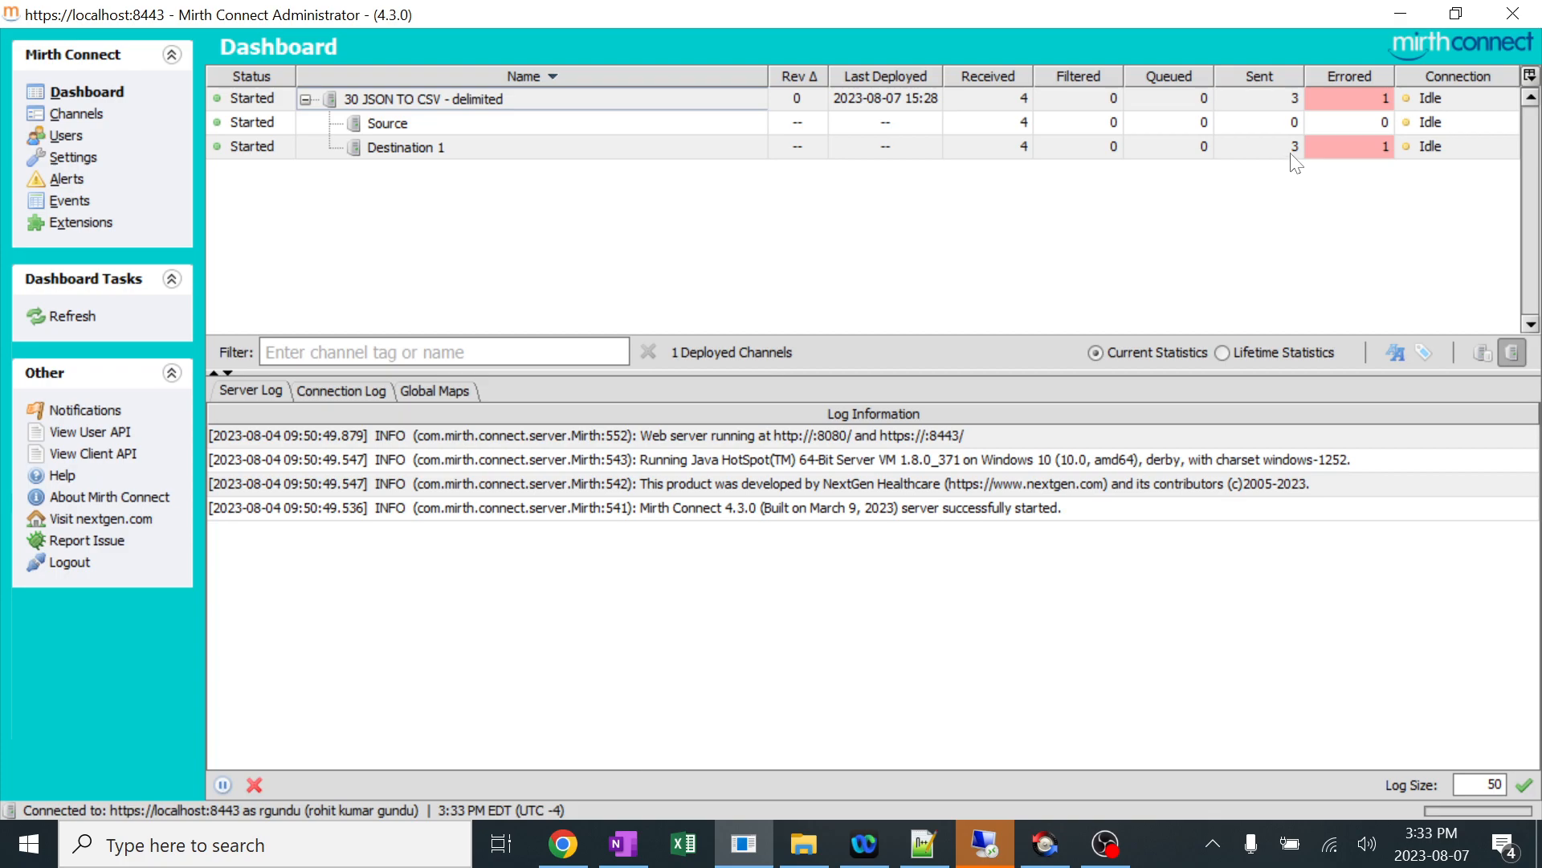
Switch to File Explorer and open the newly written 30 JSON TO CSV - delimited.csv from the Write folder in Excel.
left_click(808, 853)
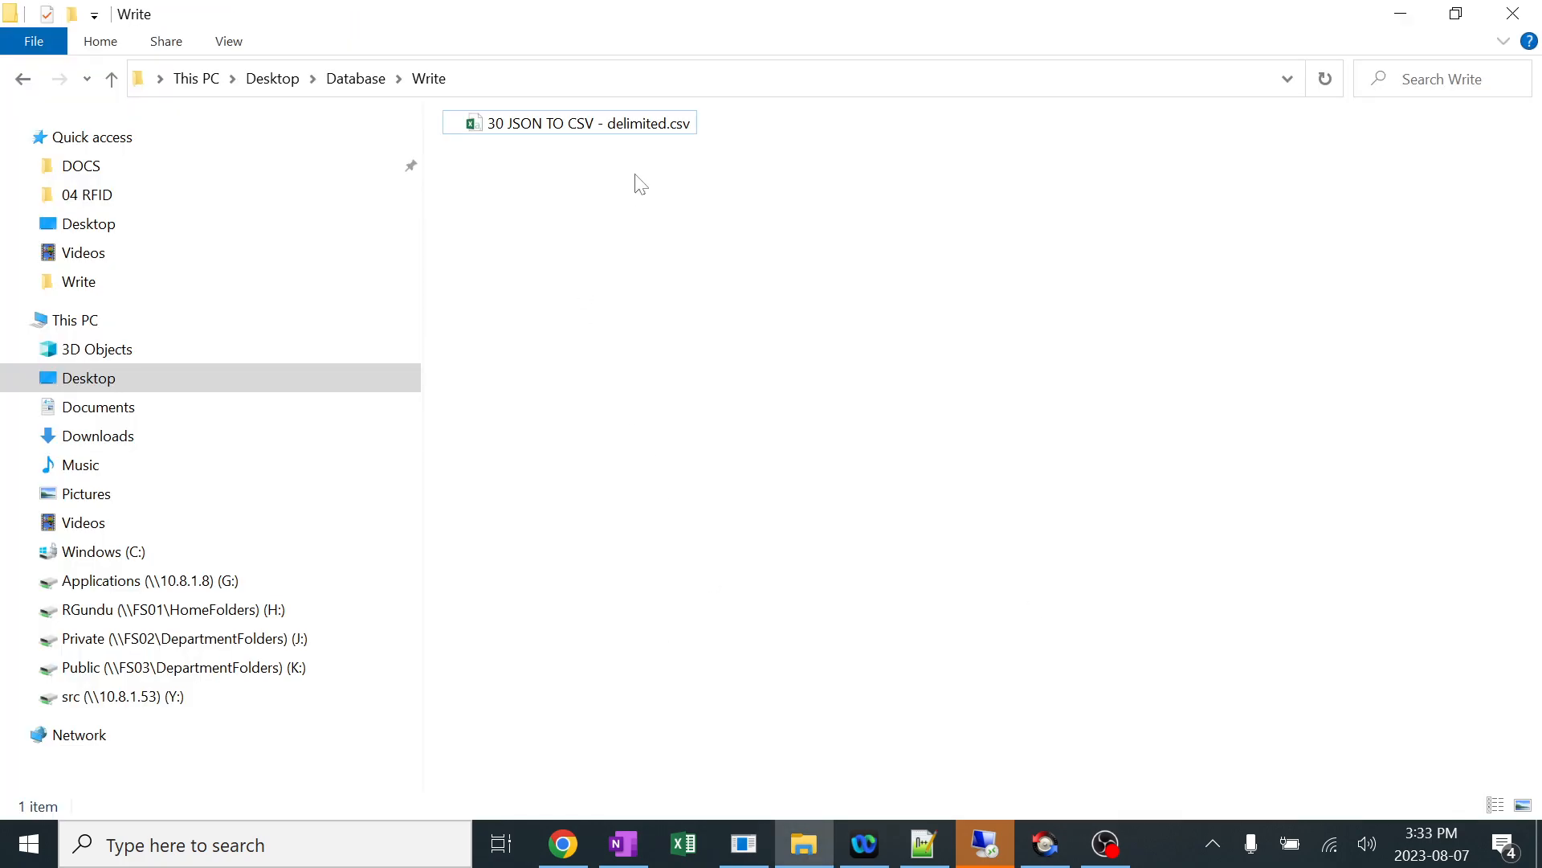
double_click(618, 125)
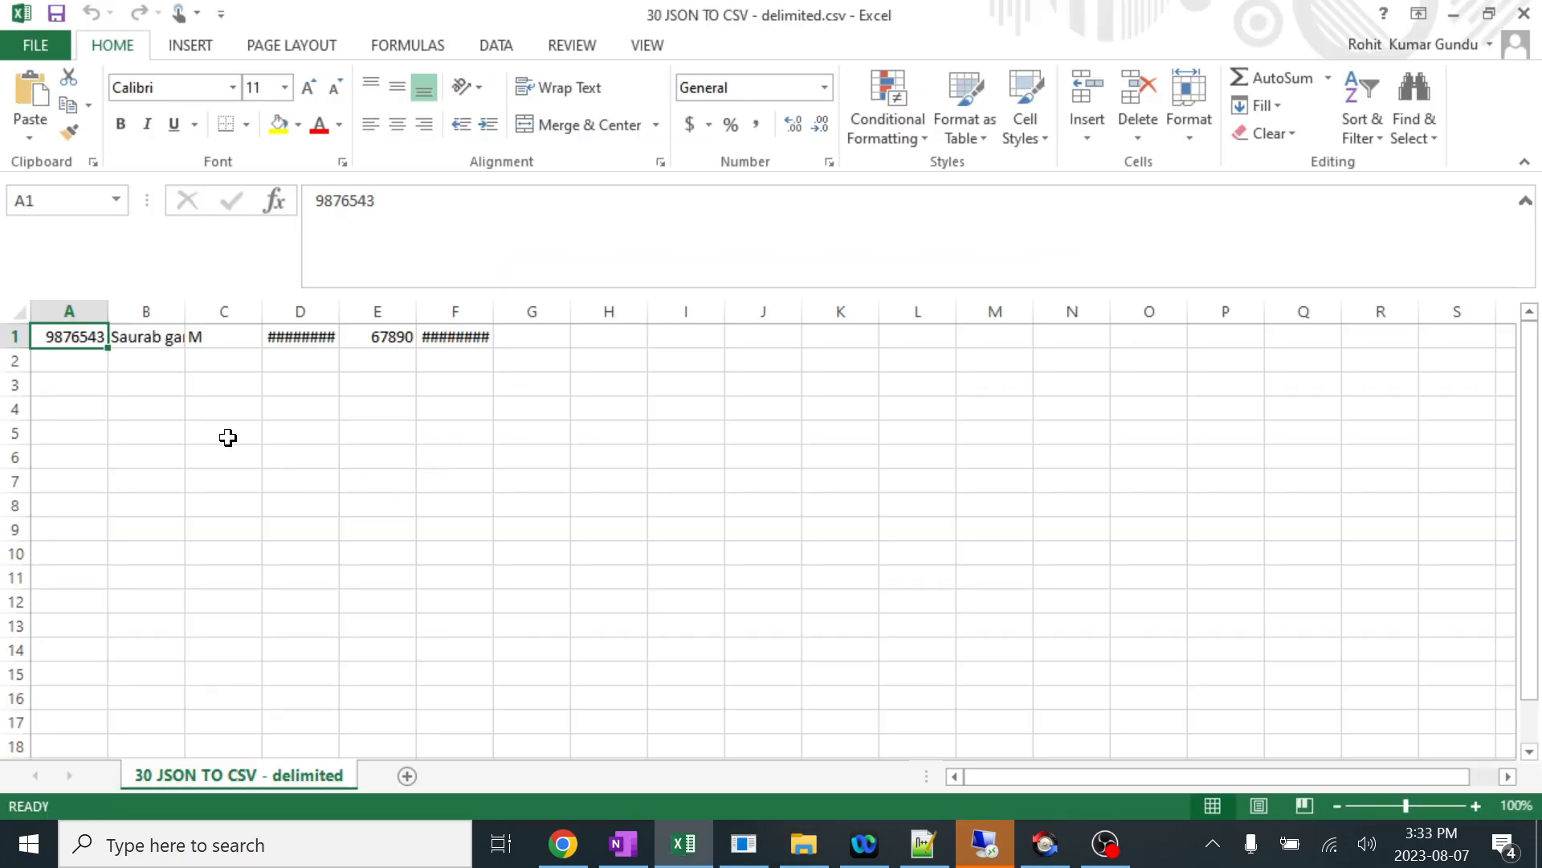
left_click(193, 432)
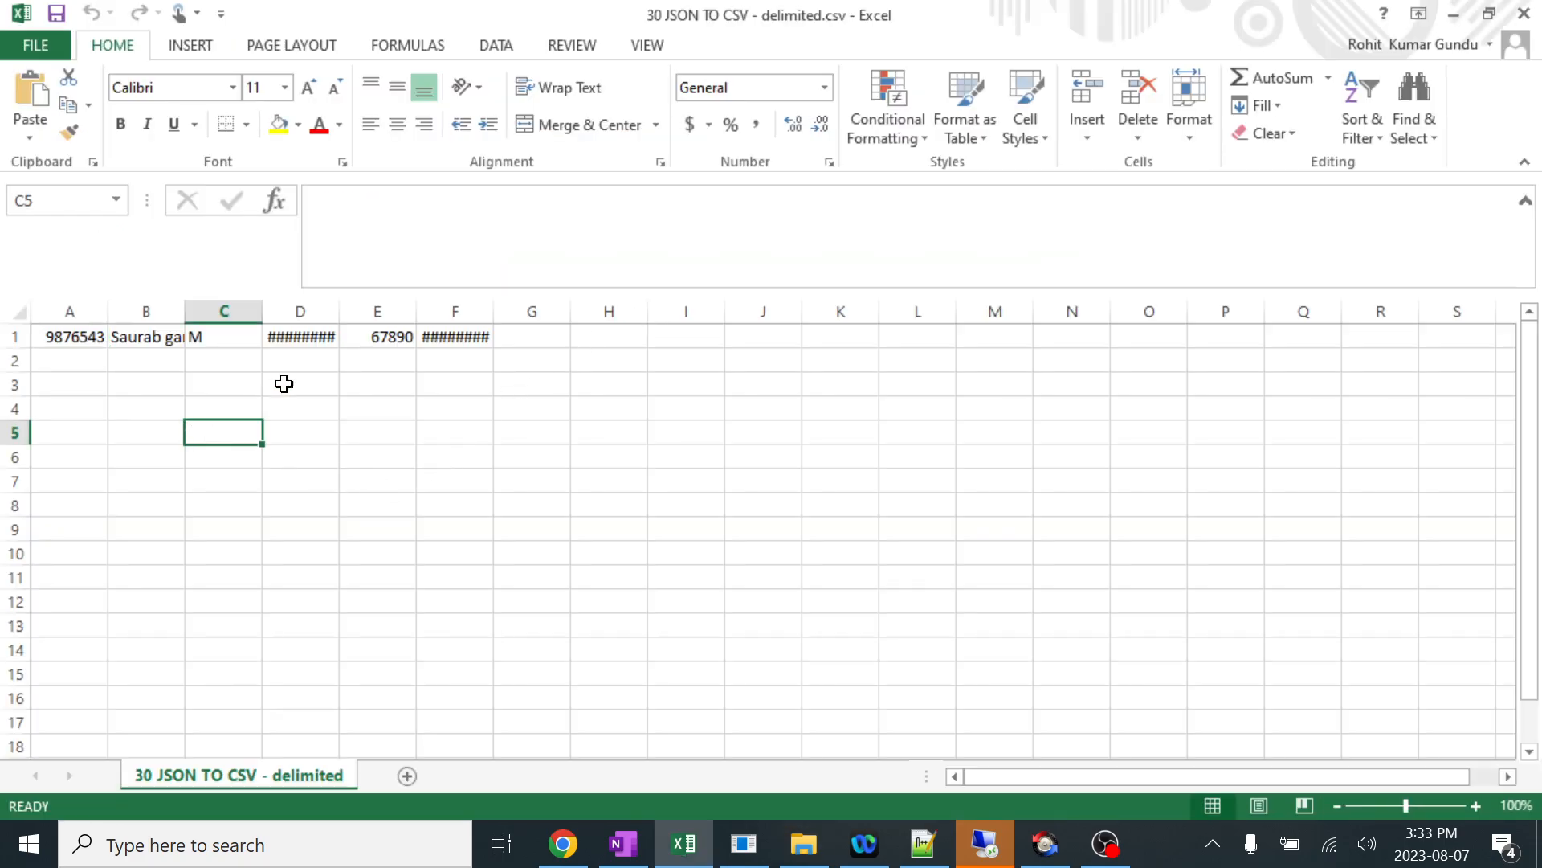
Auto-fit all columns of the new CSV and examine the patient ID in A1 and the patient name in B1.
left_click(21, 309)
double_click(108, 311)
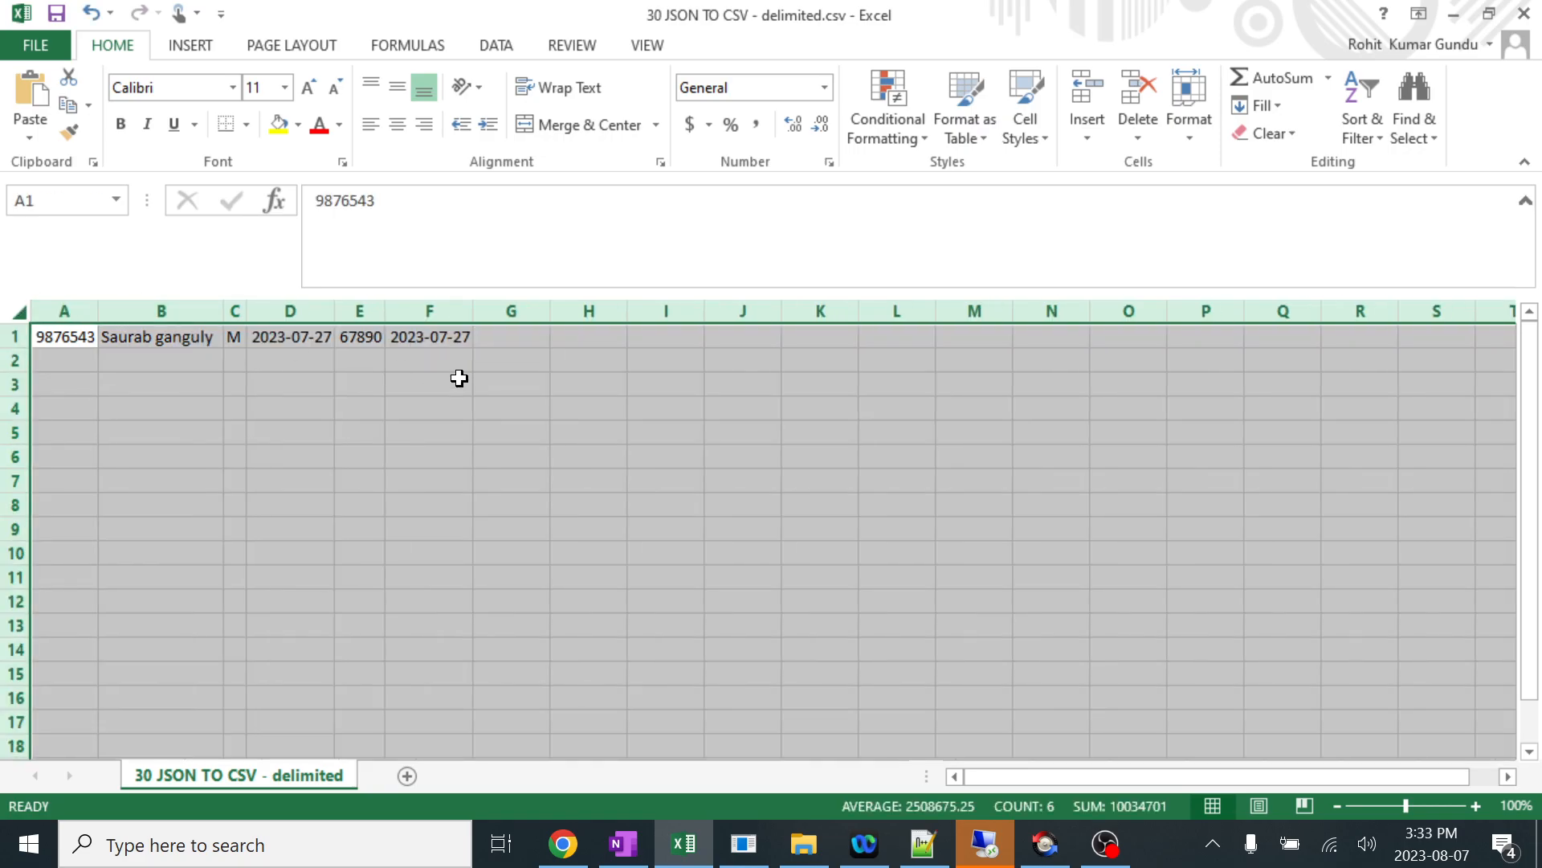
left_click(556, 413)
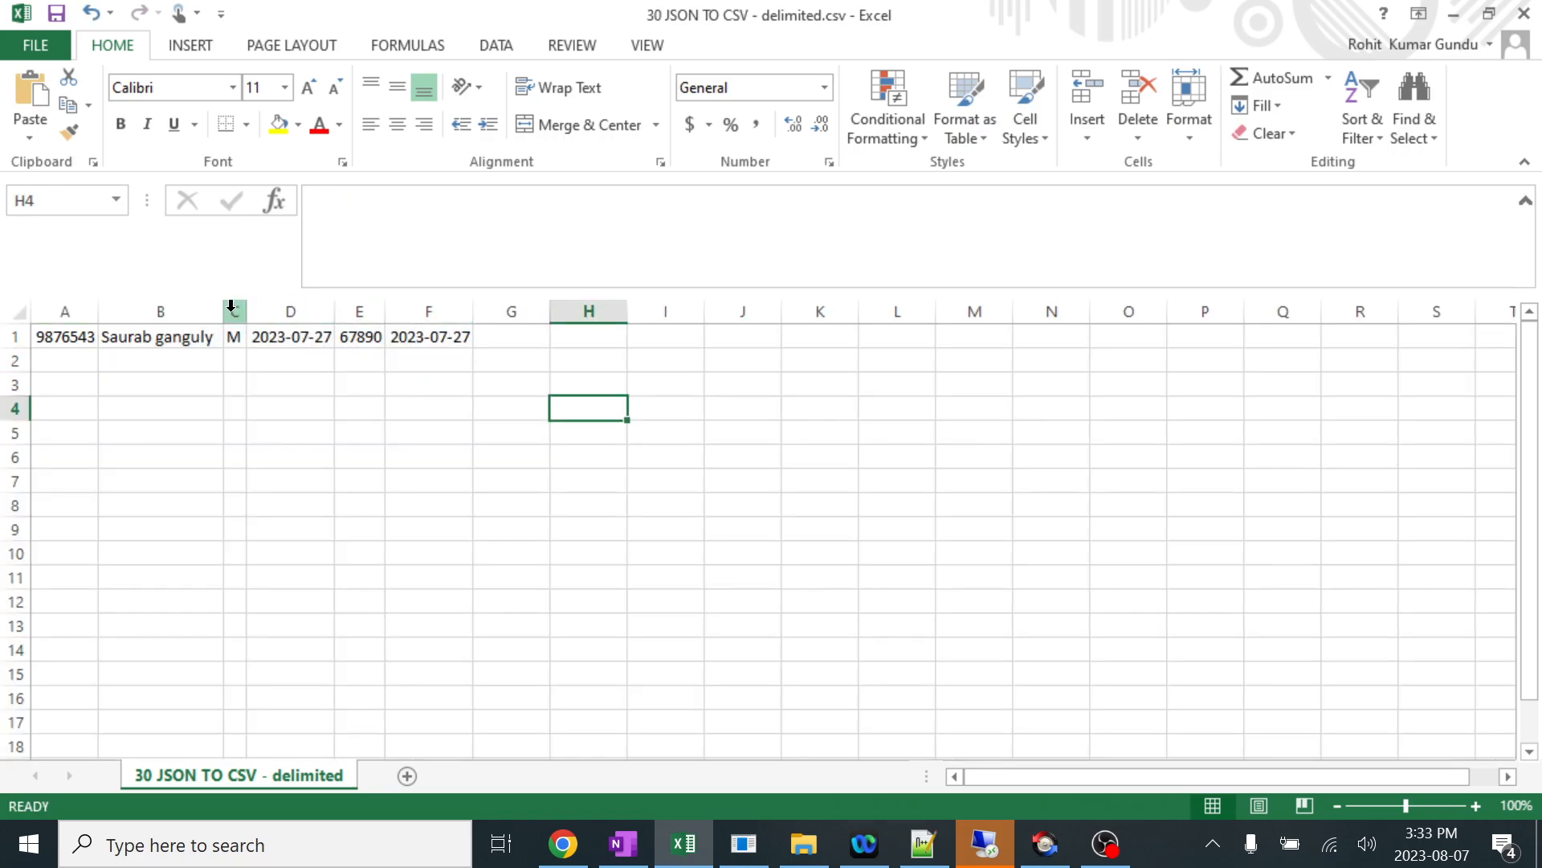
left_click(61, 337)
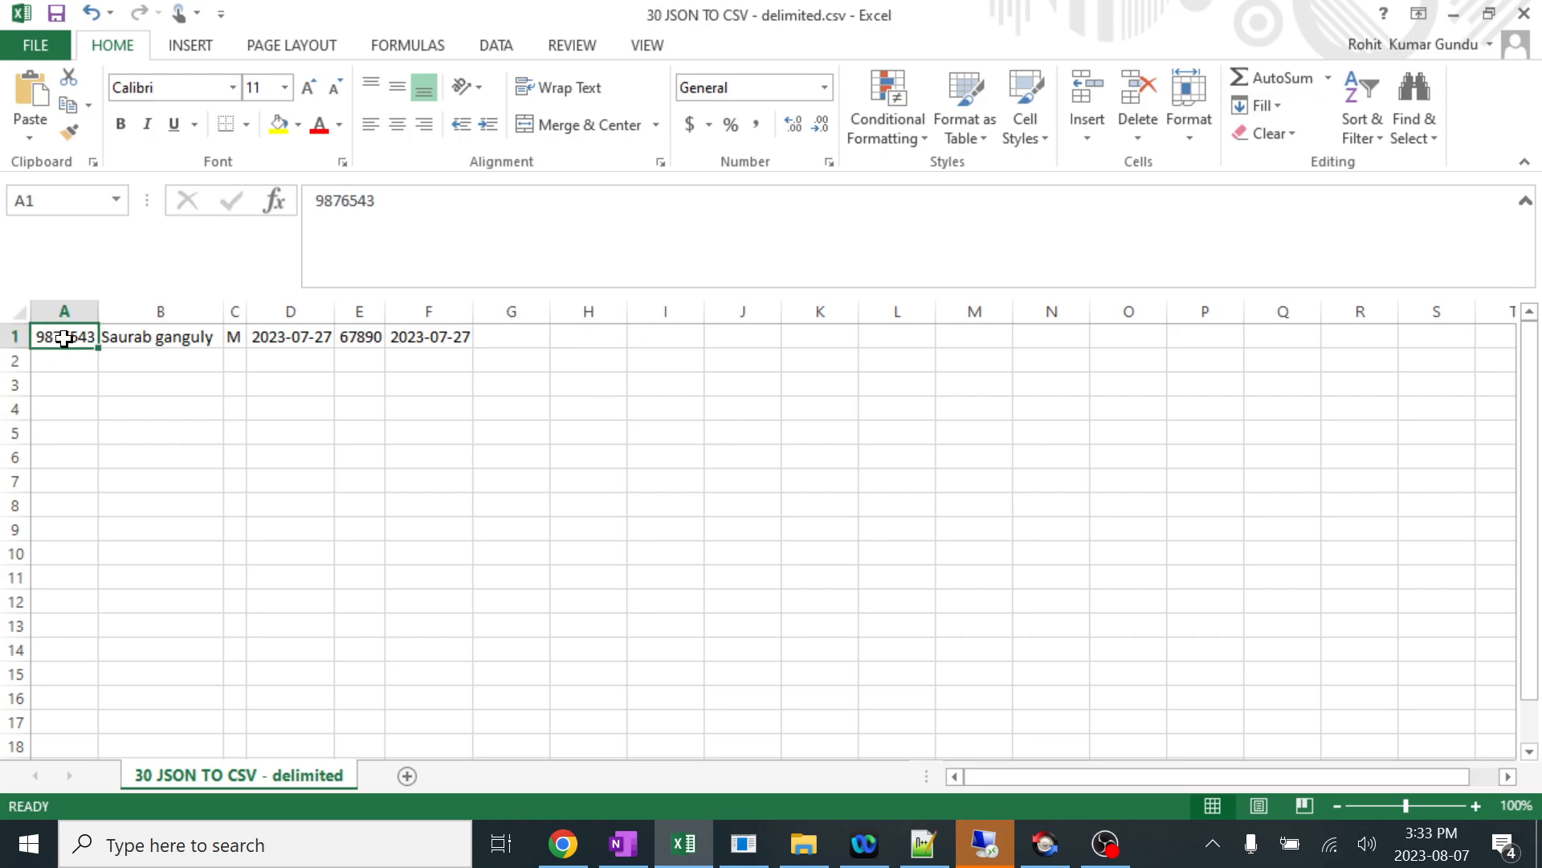
left_click(162, 344)
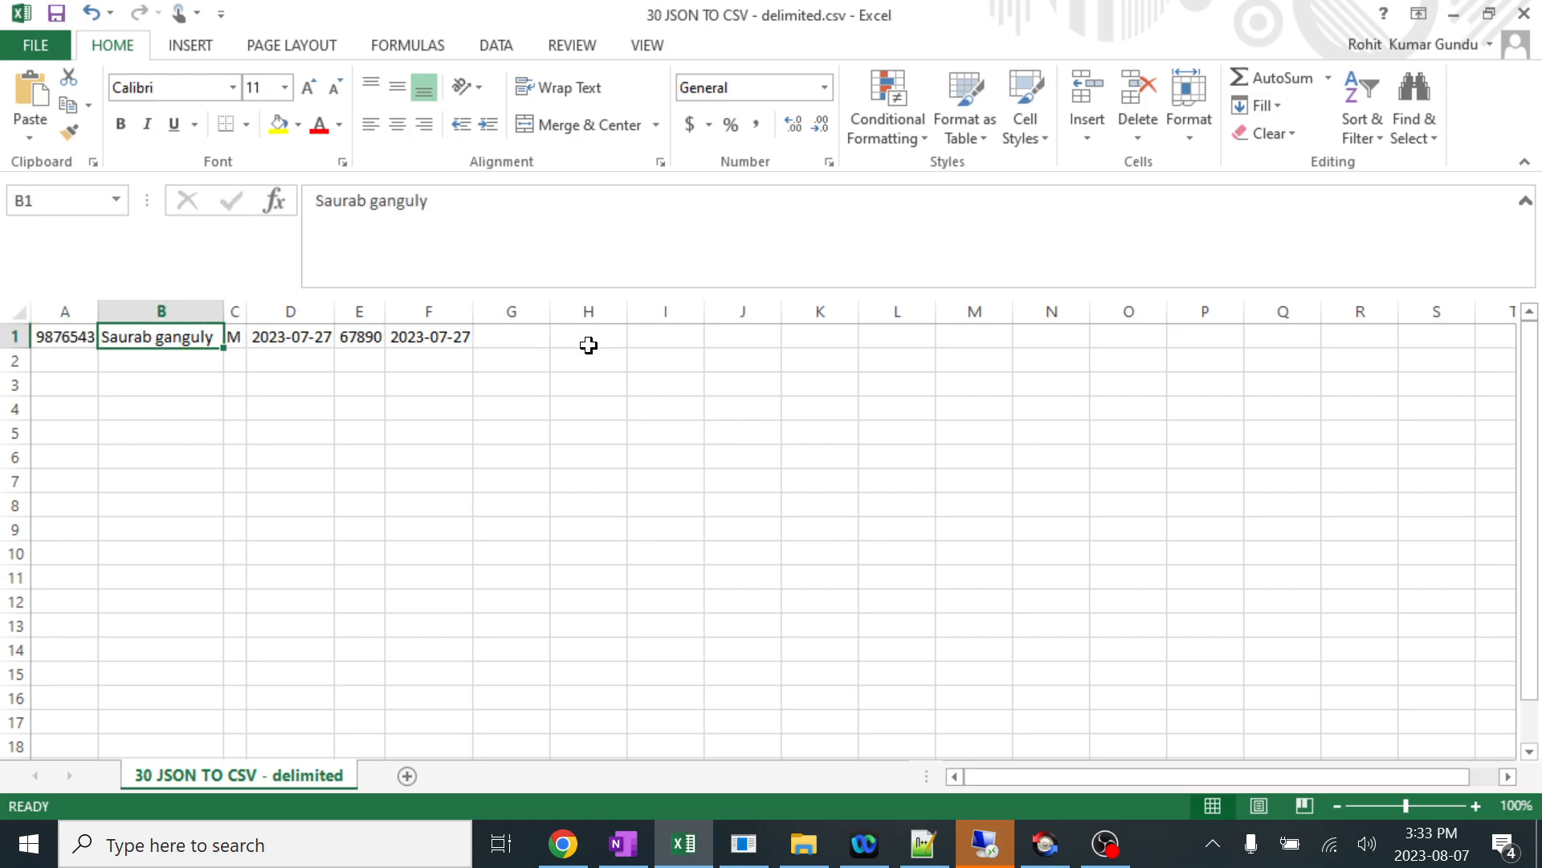
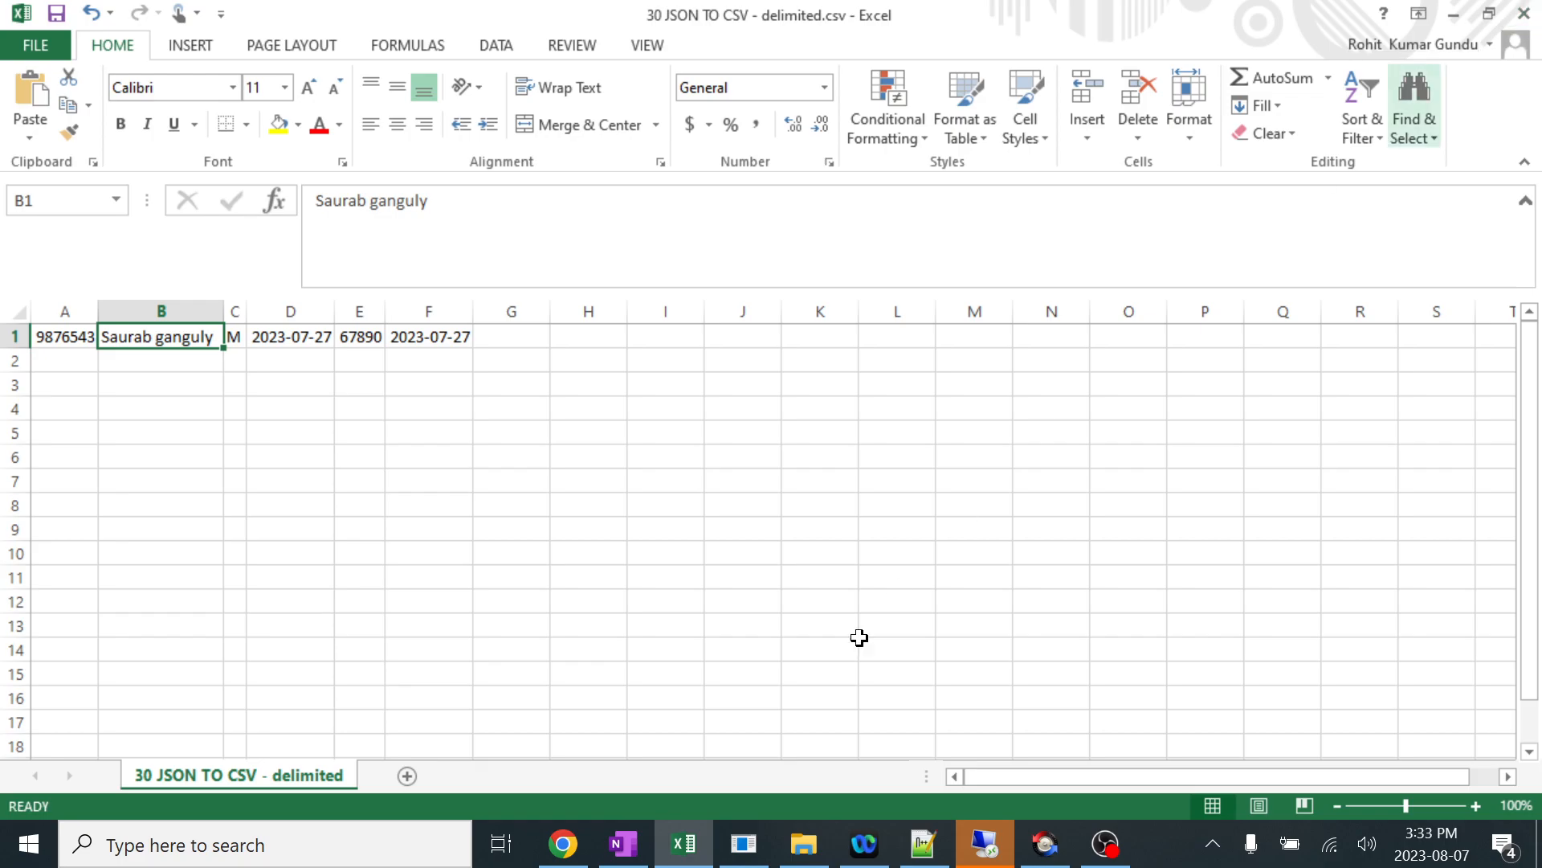
Switch to Notepad++, replace the patient's name in the JSON sample with another full name, and copy the whole JSON block.
left_click(922, 843)
left_click(312, 306)
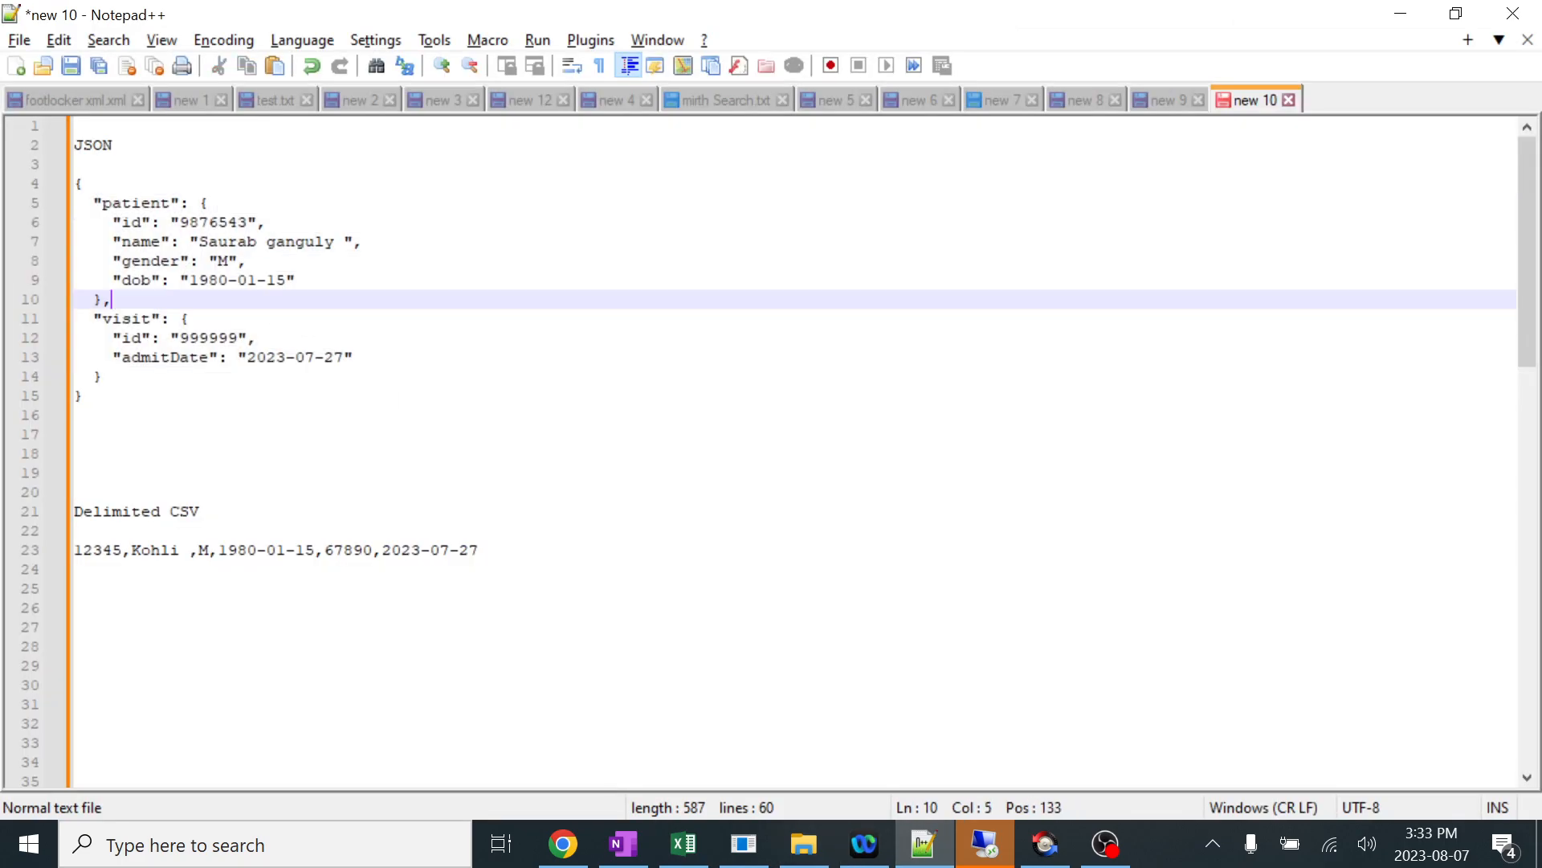
left_click_drag(335, 242, 201, 241)
key("BackSpace")
type("Anil")
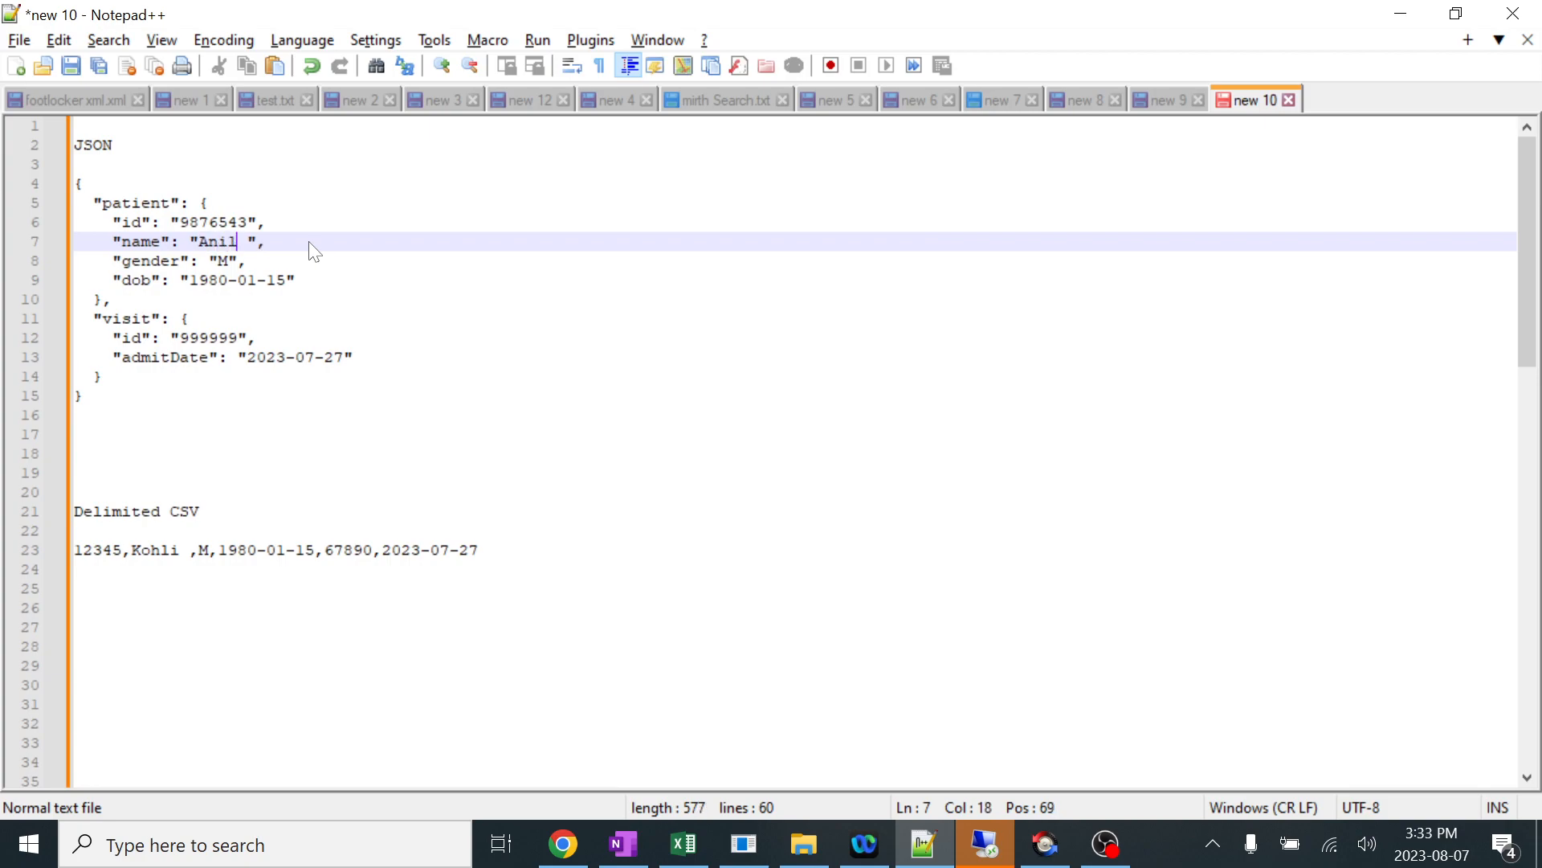
type(" Kumble")
left_click_drag(83, 395, 73, 183)
key("ctrl+c")
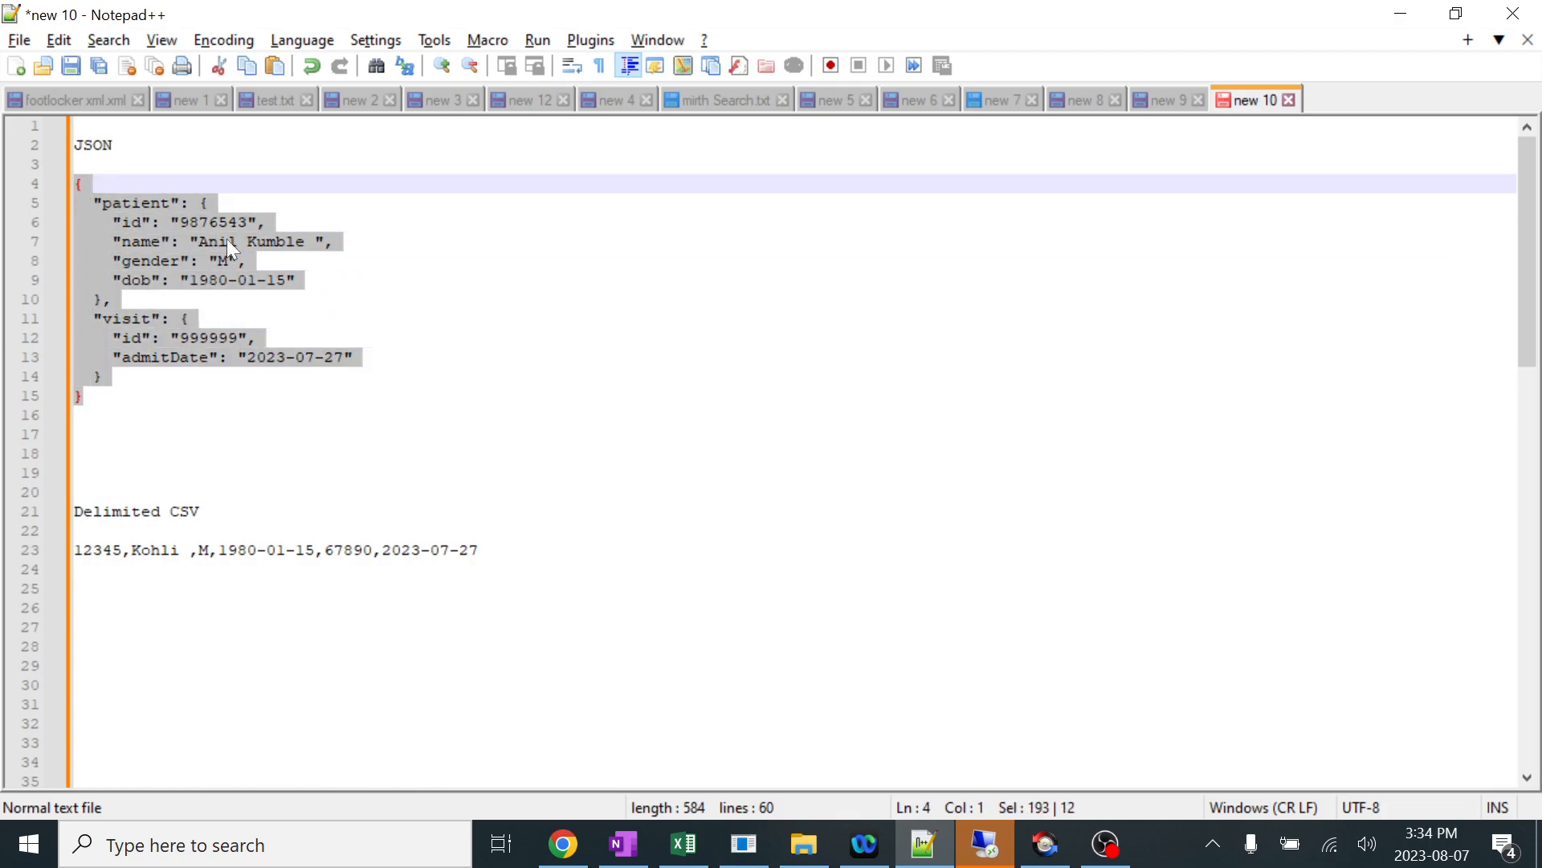
Switch to Excel, close 30 JSON TO CSV - delimited.csv without saving changes, and return to the Write folder in File Explorer.
key("alt+Tab")
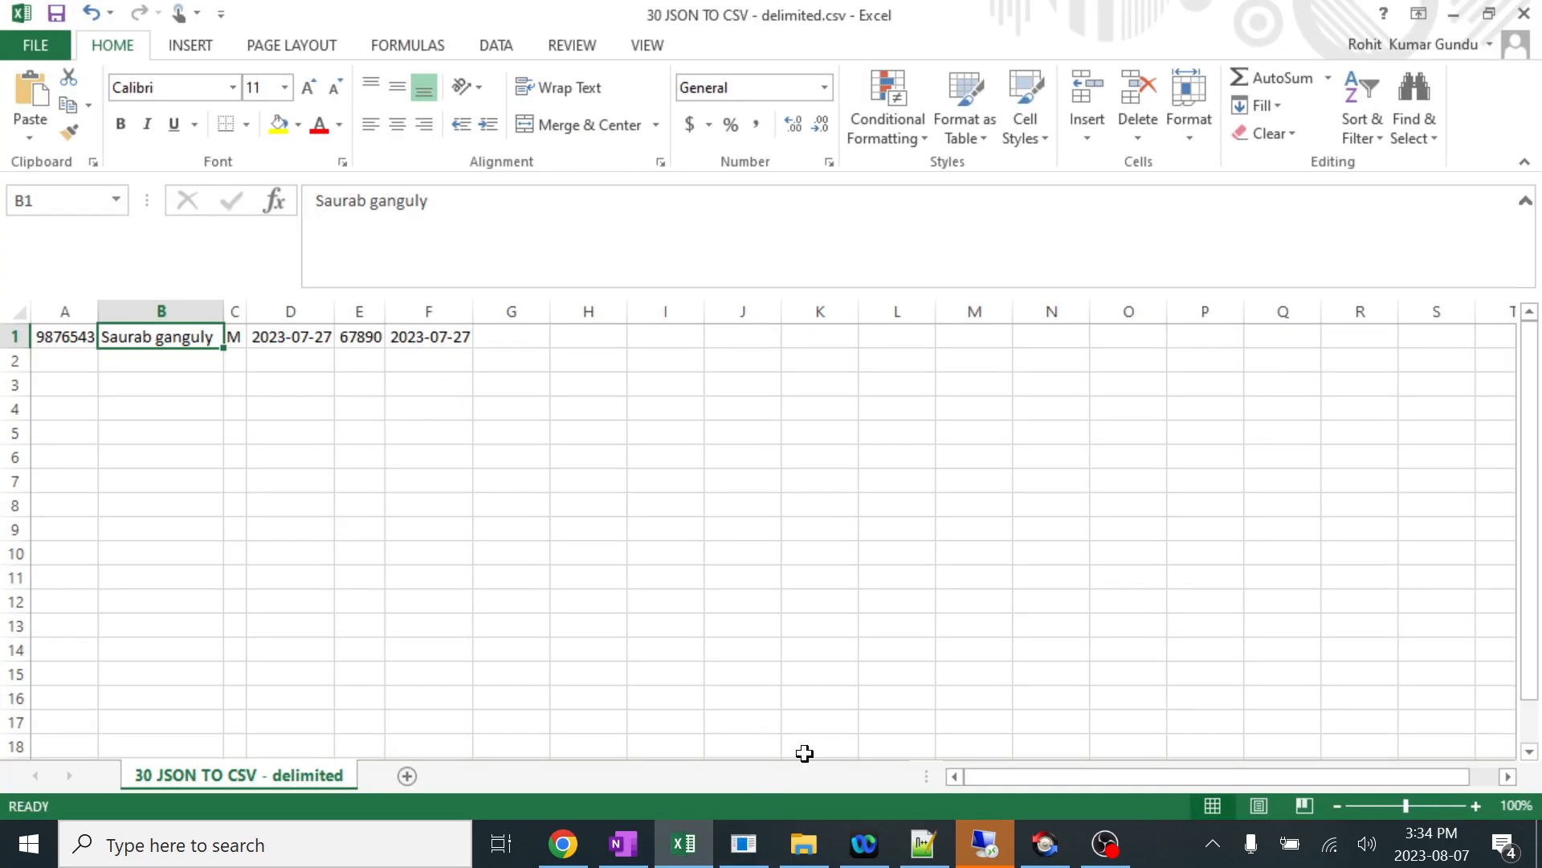
left_click(1524, 14)
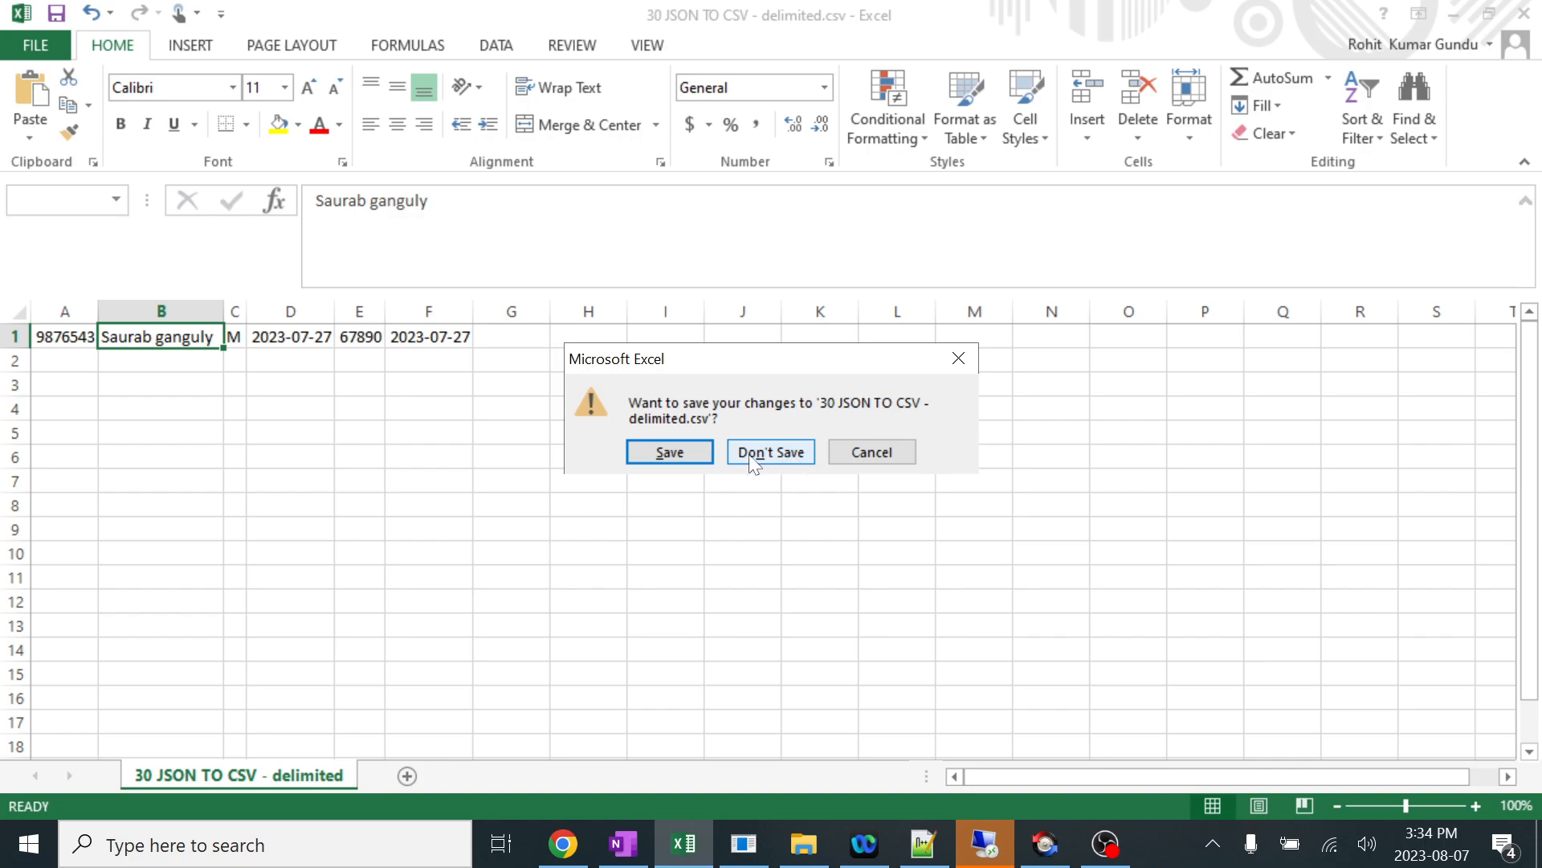
left_click(669, 452)
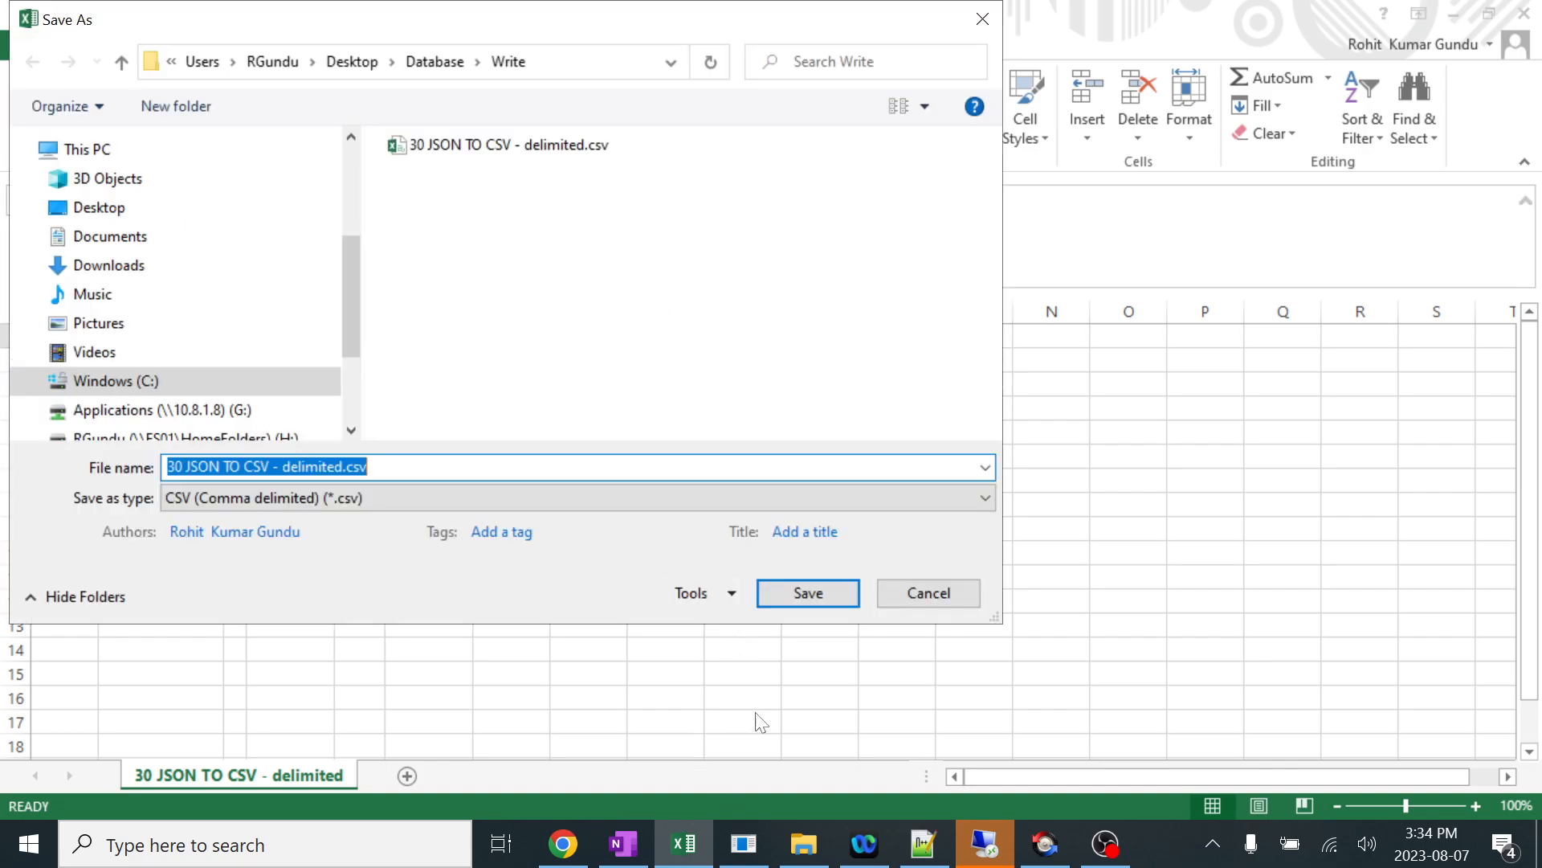
left_click(982, 19)
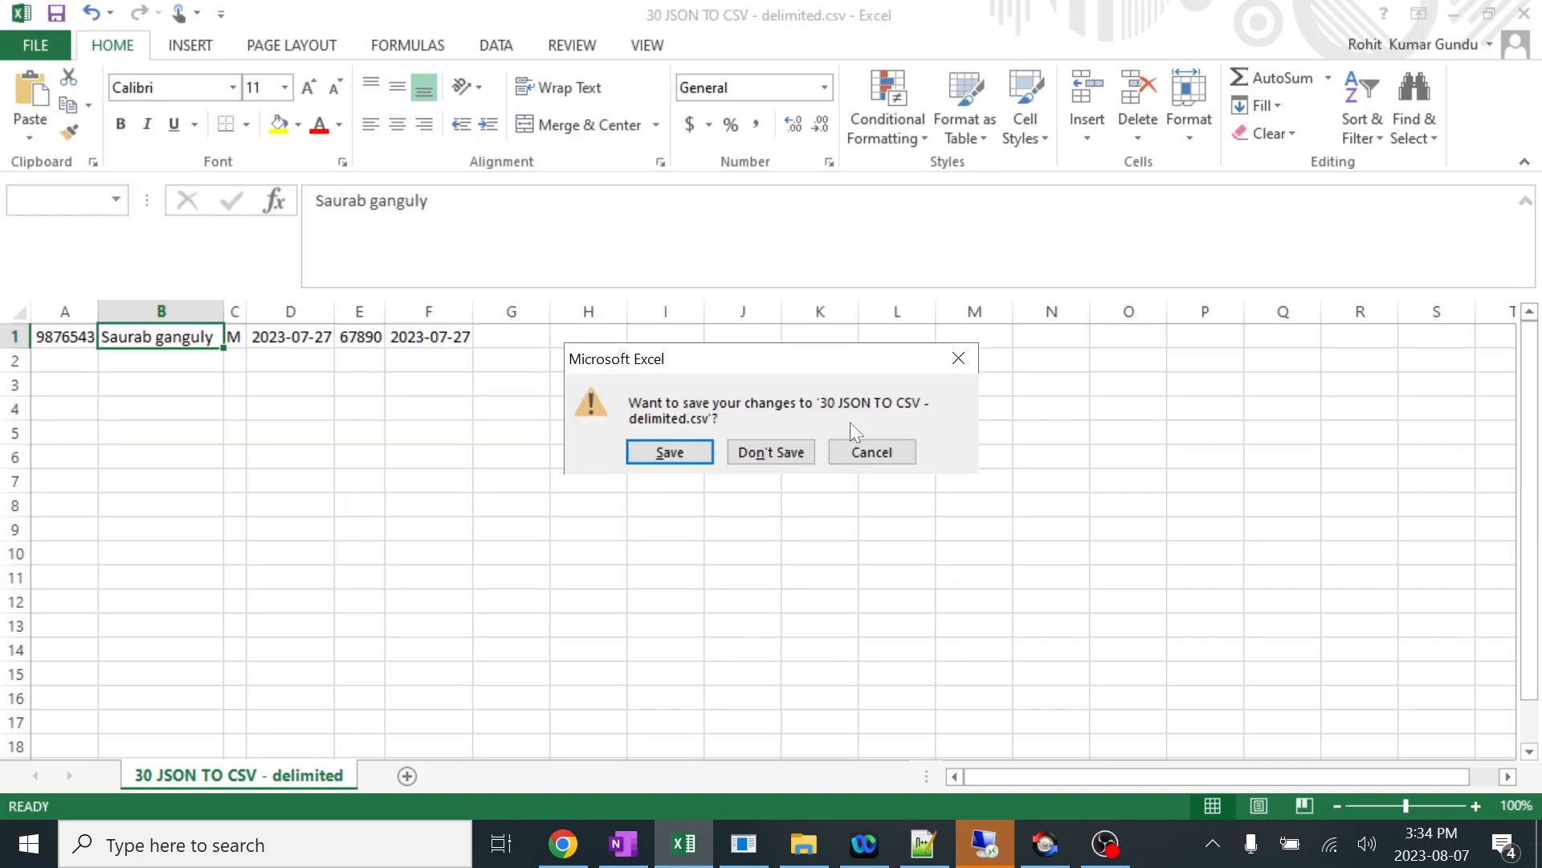
left_click(771, 452)
left_click(808, 864)
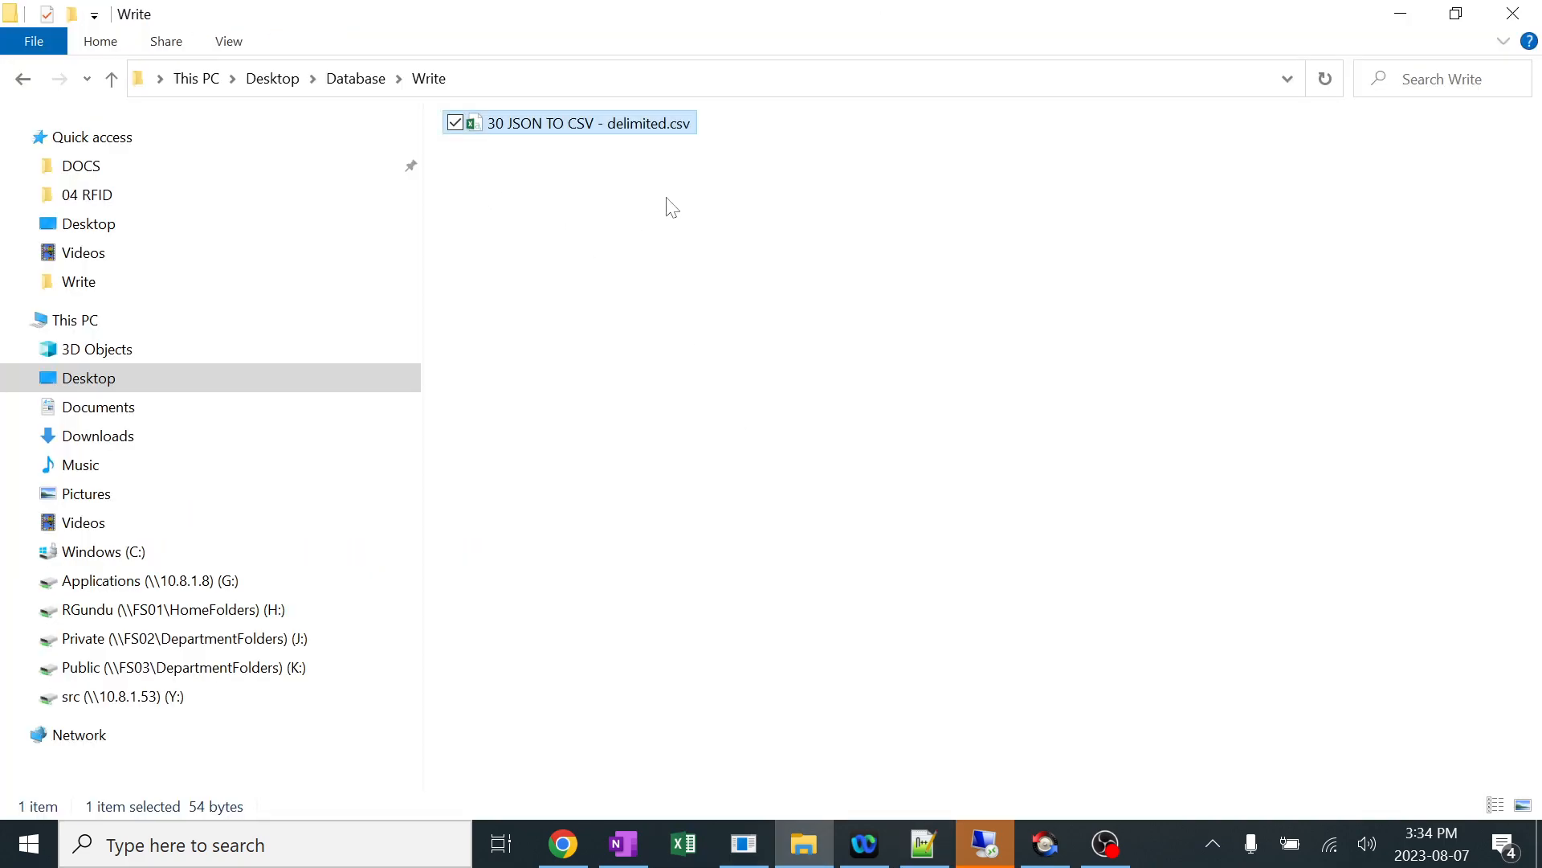
Switch to Mirth Connect, process the copied JSON as a message for 30 JSON TO CSV - delimited, and refresh the dashboard.
left_click(744, 845)
left_click(421, 93)
right_click(421, 93)
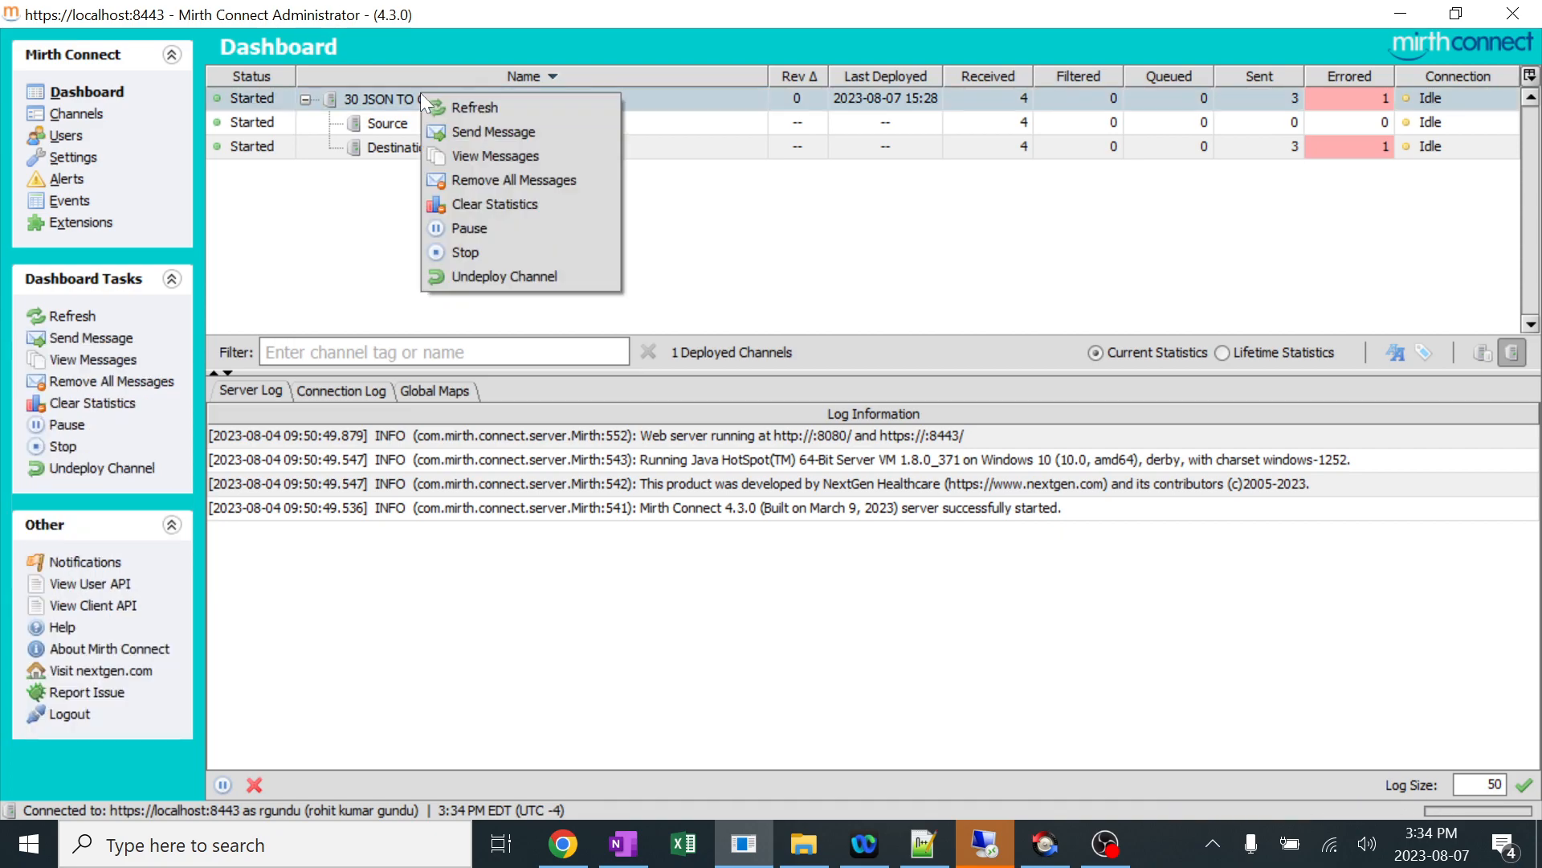
left_click(506, 130)
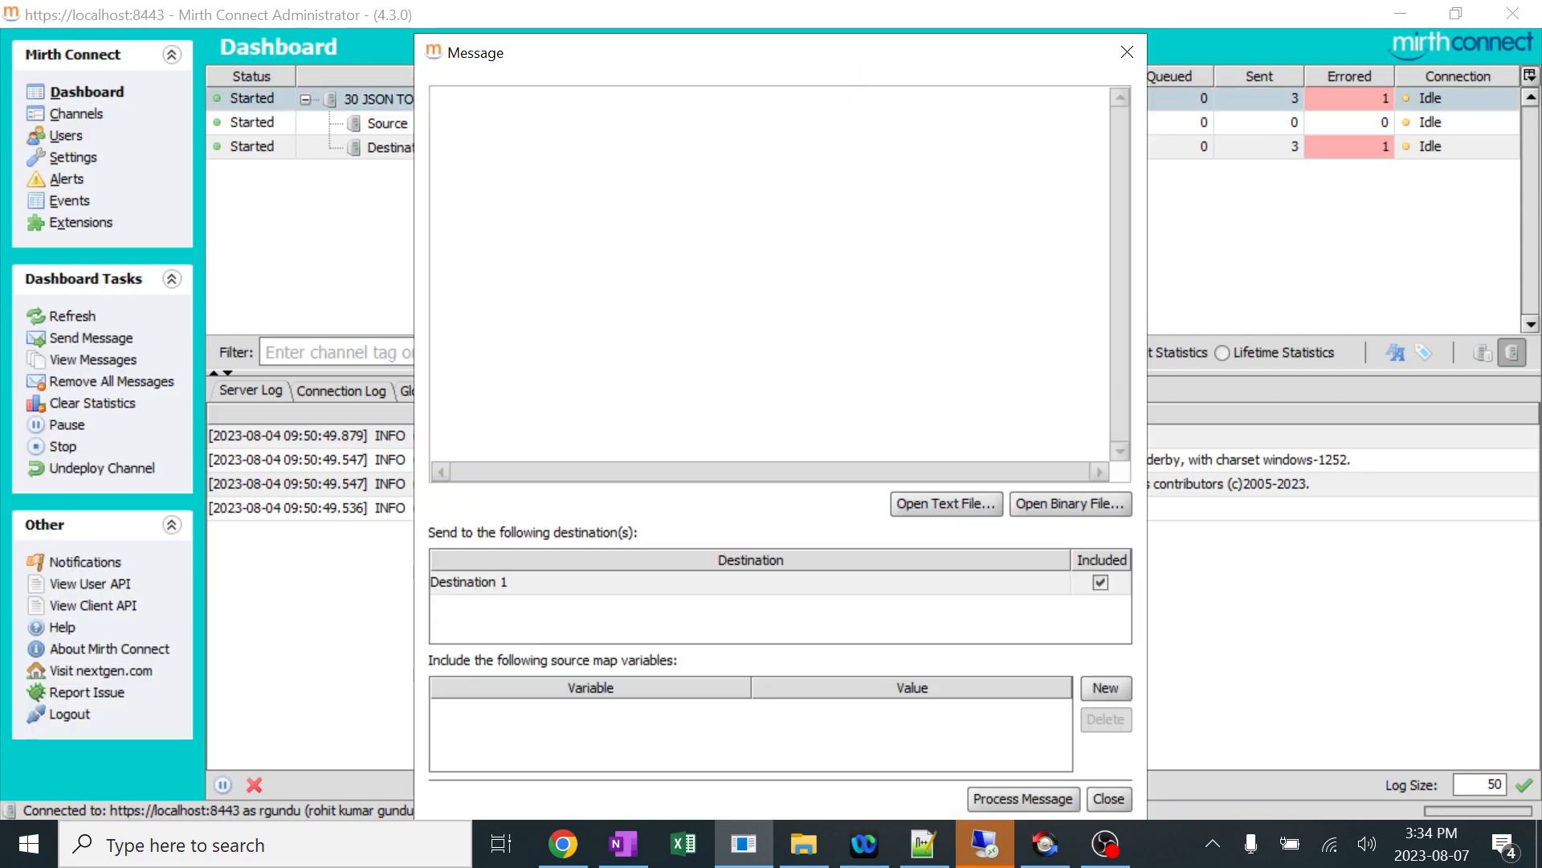
key("ctrl+v")
left_click(1024, 800)
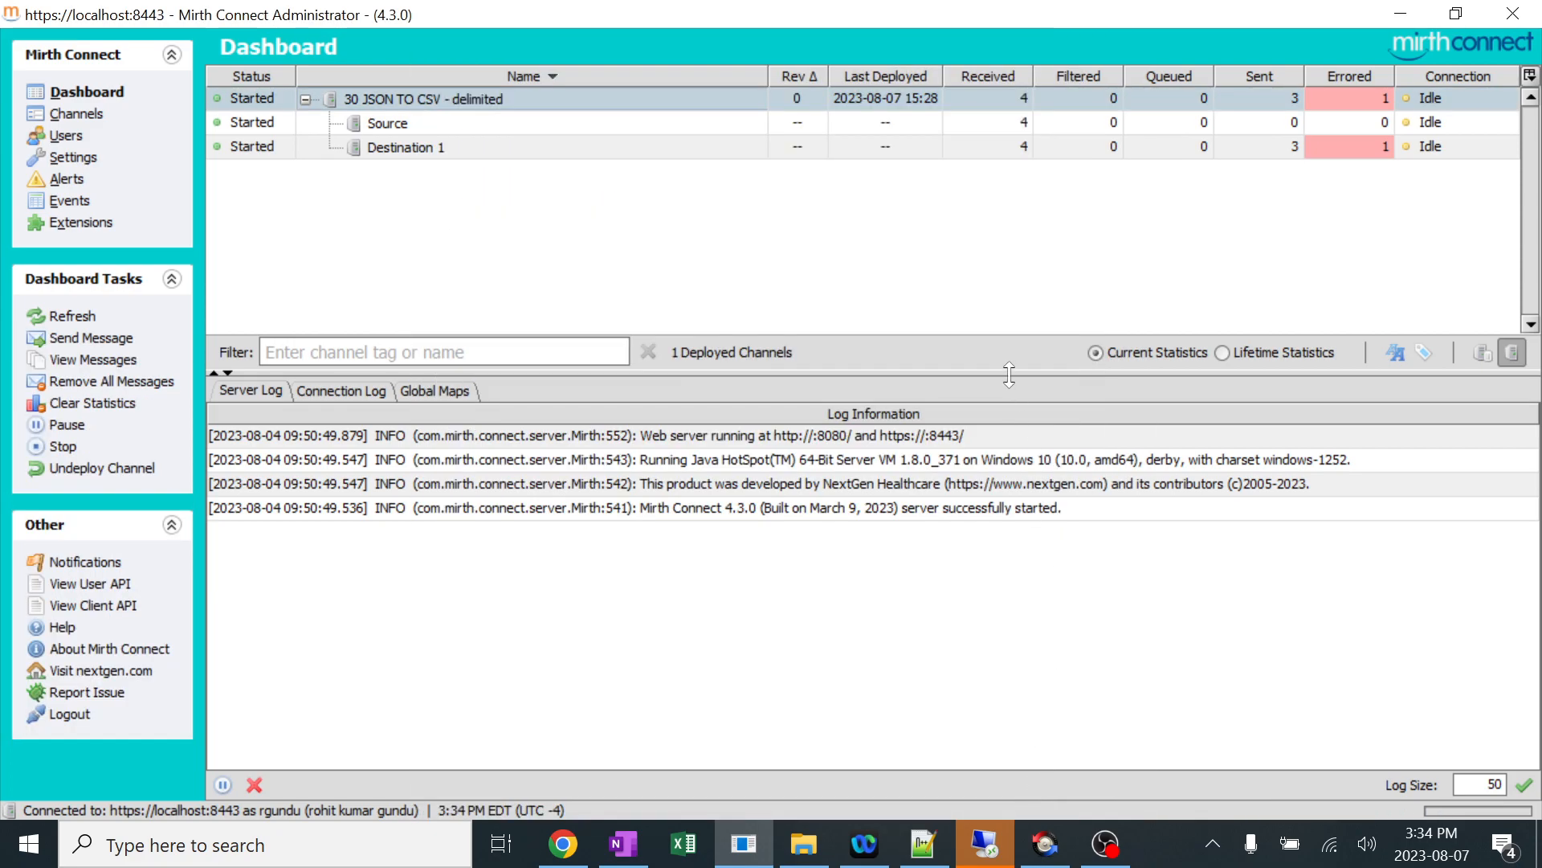
right_click(1004, 225)
left_click(1045, 240)
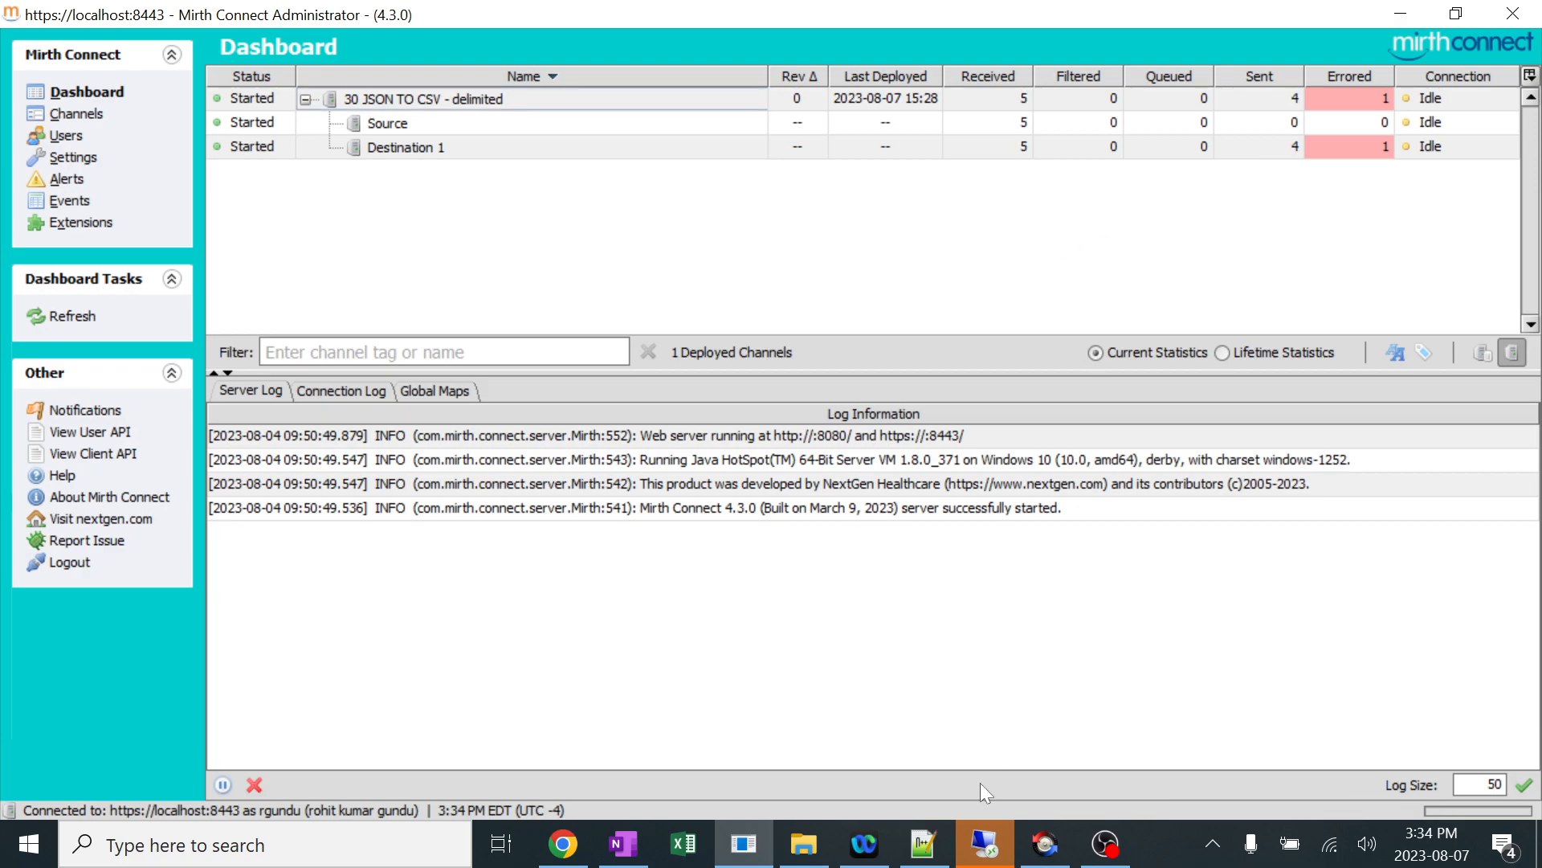
Open 30 JSON TO CSV - delimited.csv from the Write folder in Excel, auto-fit column B, and examine the patient rows.
left_click(803, 843)
double_click(539, 137)
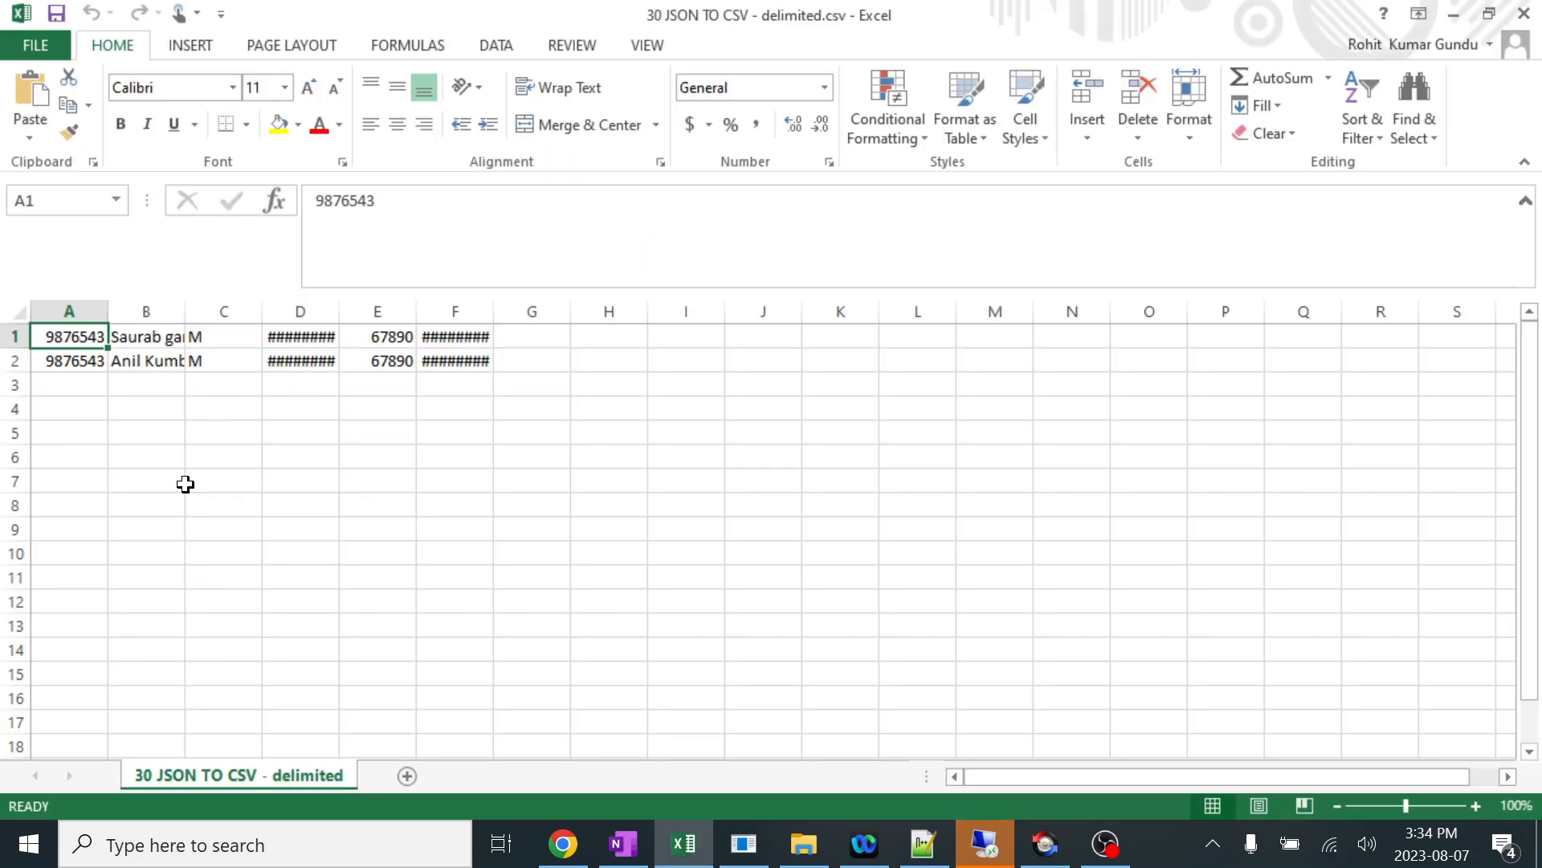
left_click(188, 482)
double_click(183, 320)
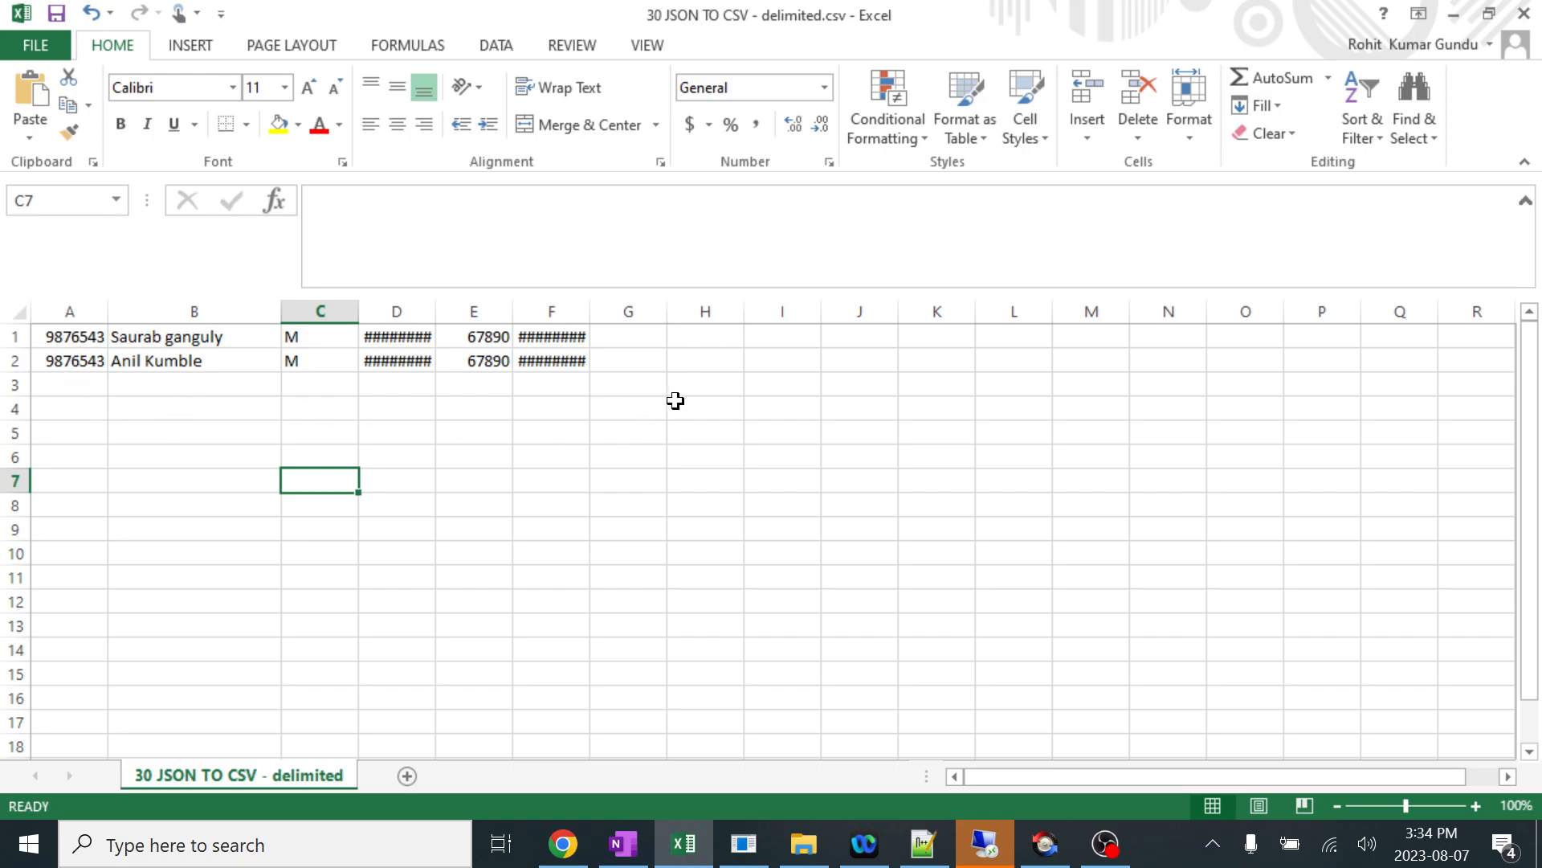
left_click_drag(58, 336, 635, 527)
left_click(554, 410)
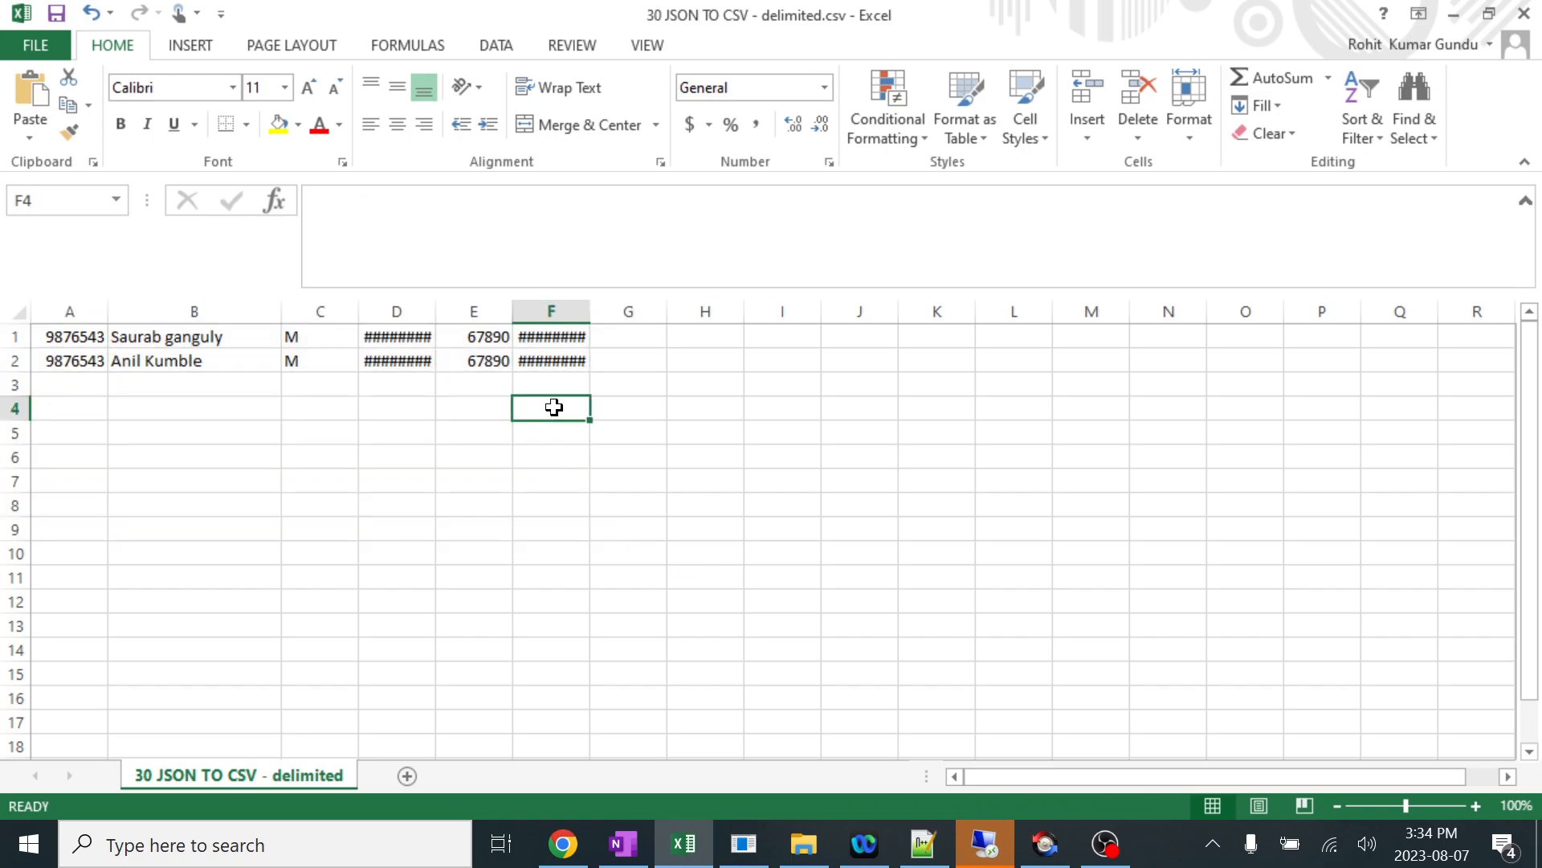
left_click(420, 455)
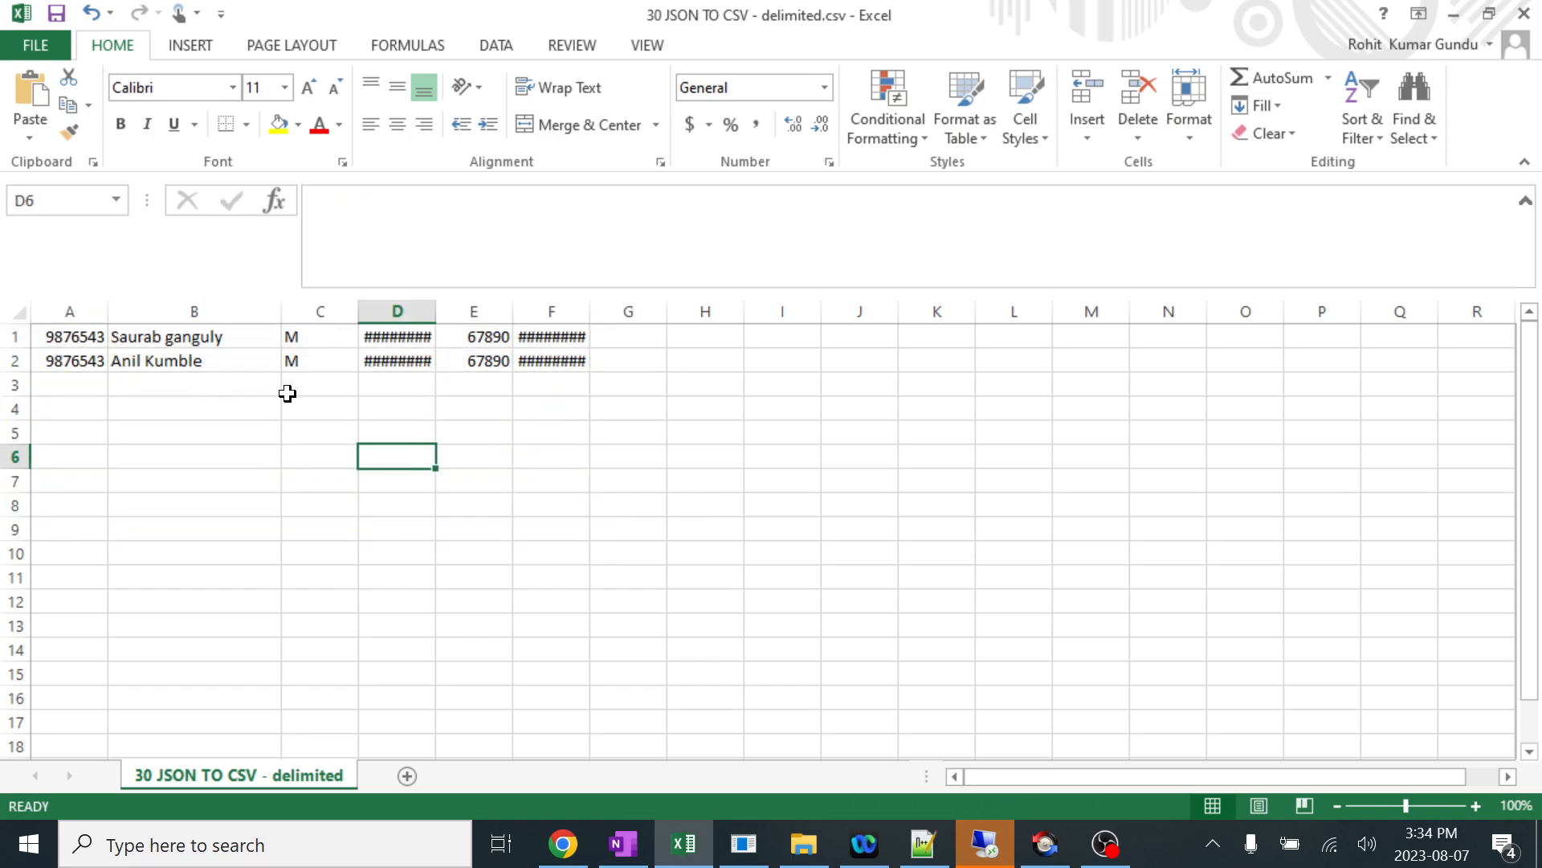
Auto-fit date columns D and F and examine the two patient records across columns A to F.
left_click_drag(432, 314, 432, 313)
double_click(432, 313)
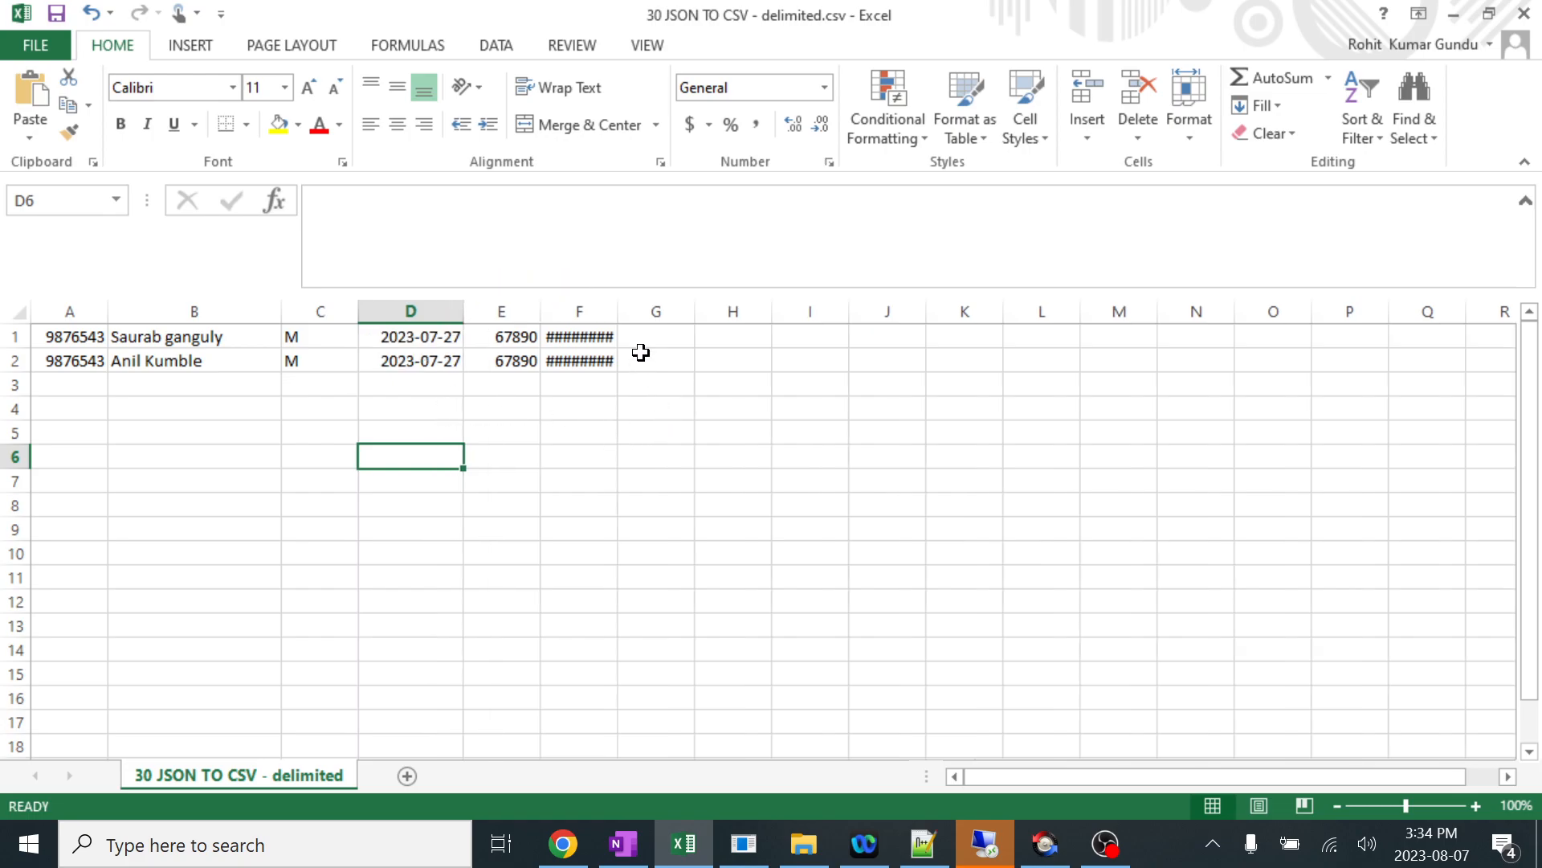
double_click(619, 311)
left_click(793, 455)
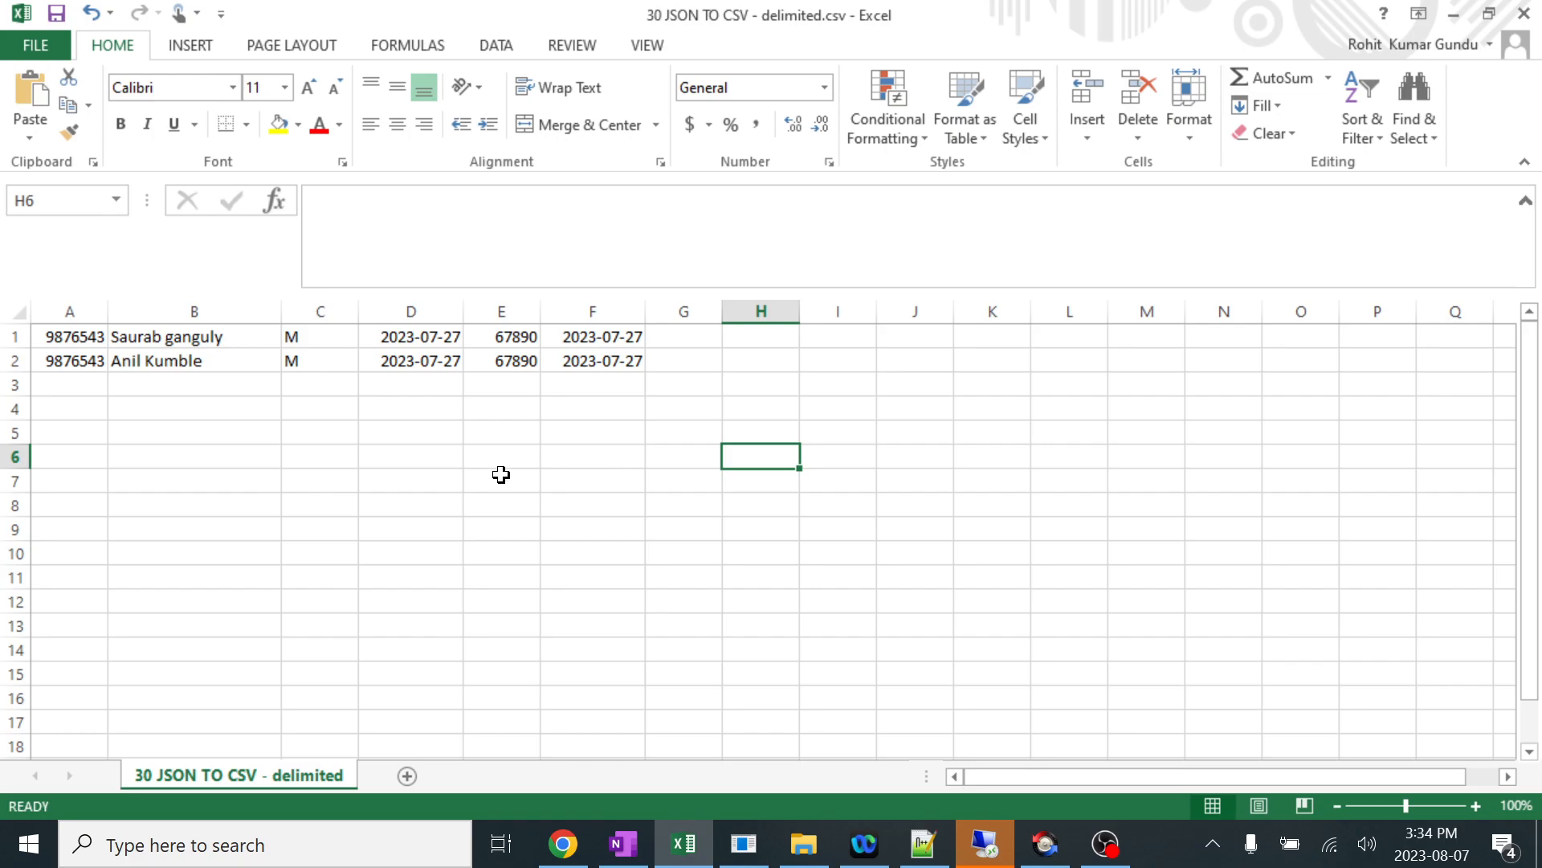
left_click_drag(60, 337, 625, 376)
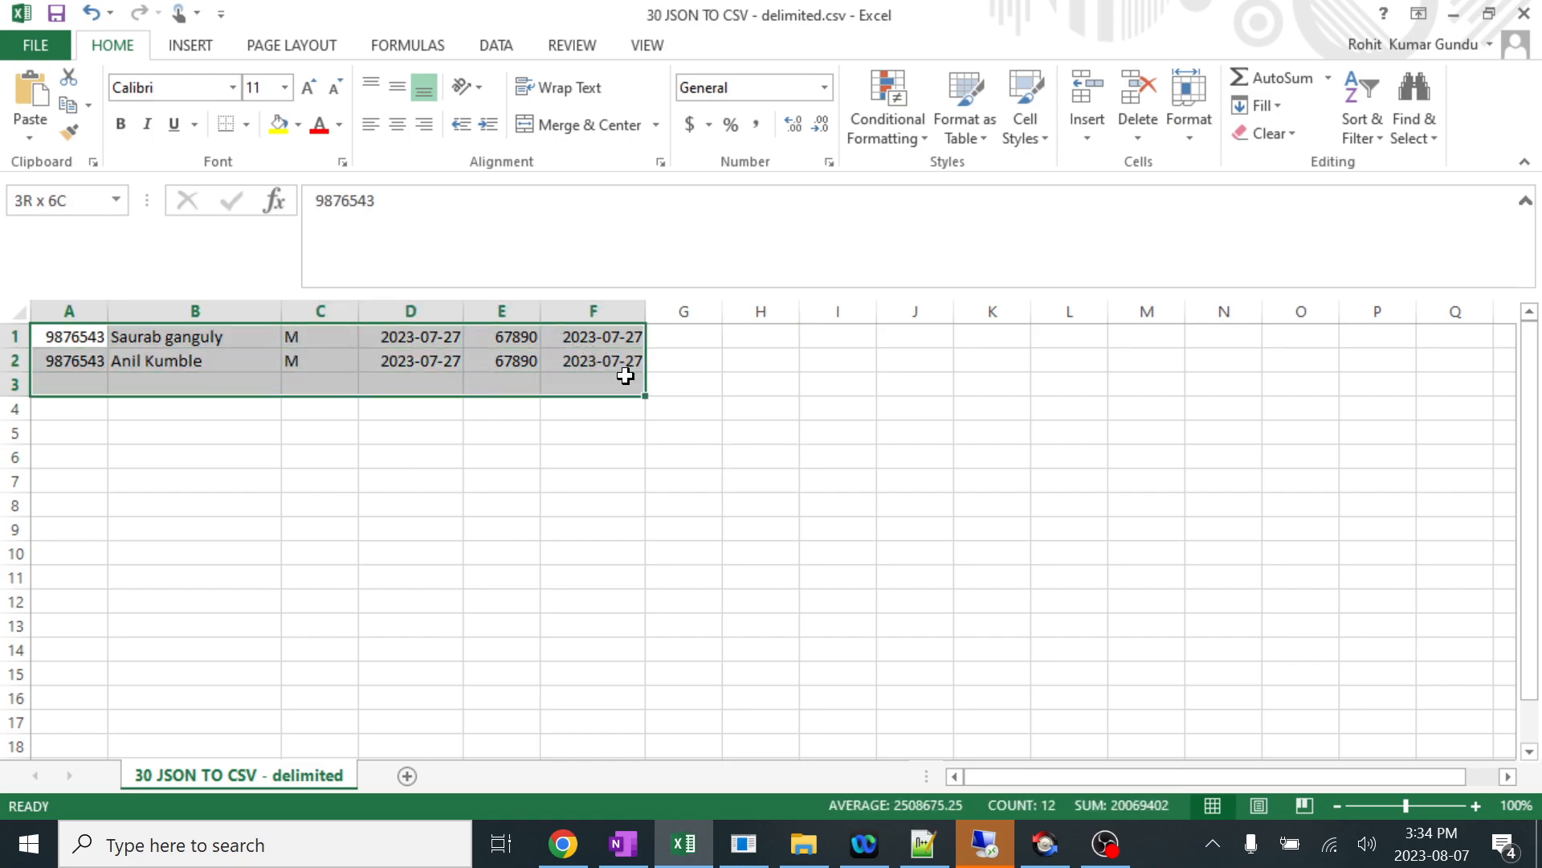
left_click(662, 502)
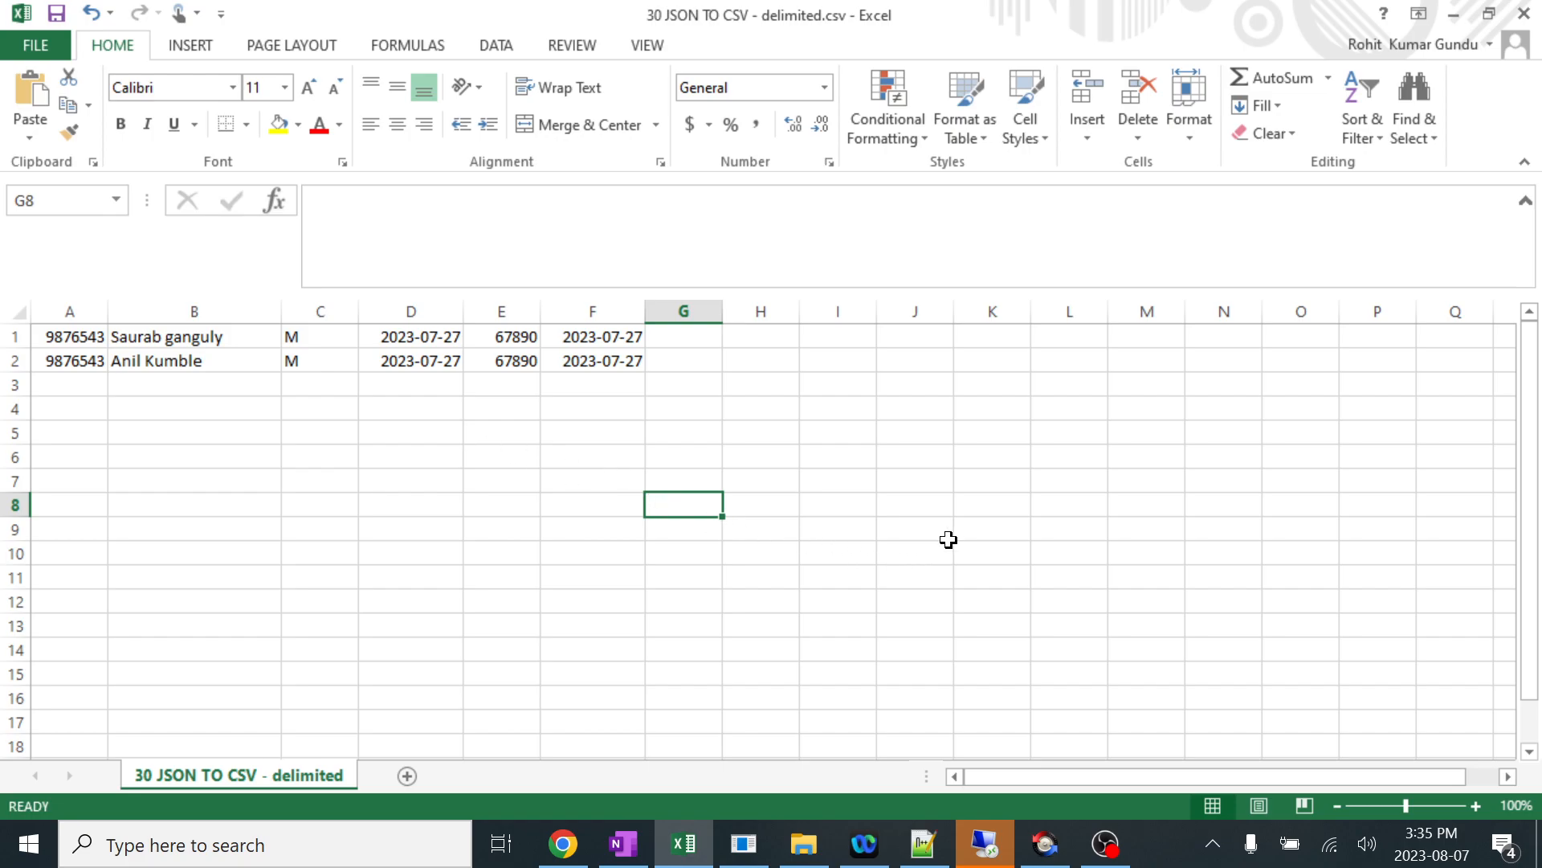
Switch to the Write folder in File Explorer and try to rename the CSV as 30 JSON TO CSV - delimited v2.csv.
left_click(825, 839)
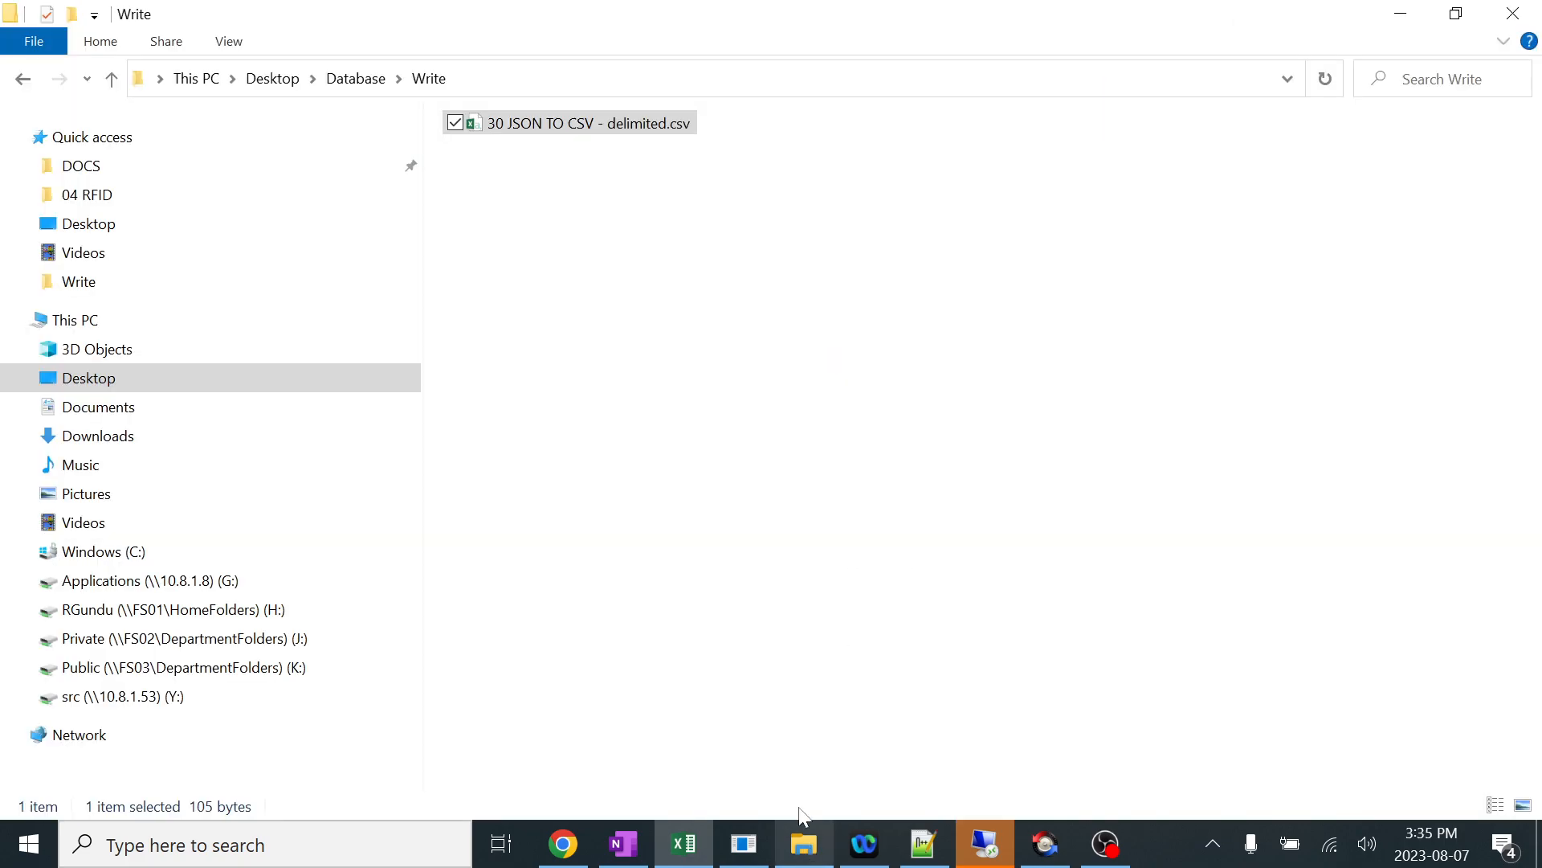
left_click(653, 236)
right_click(589, 131)
left_click(452, 654)
left_click(667, 122)
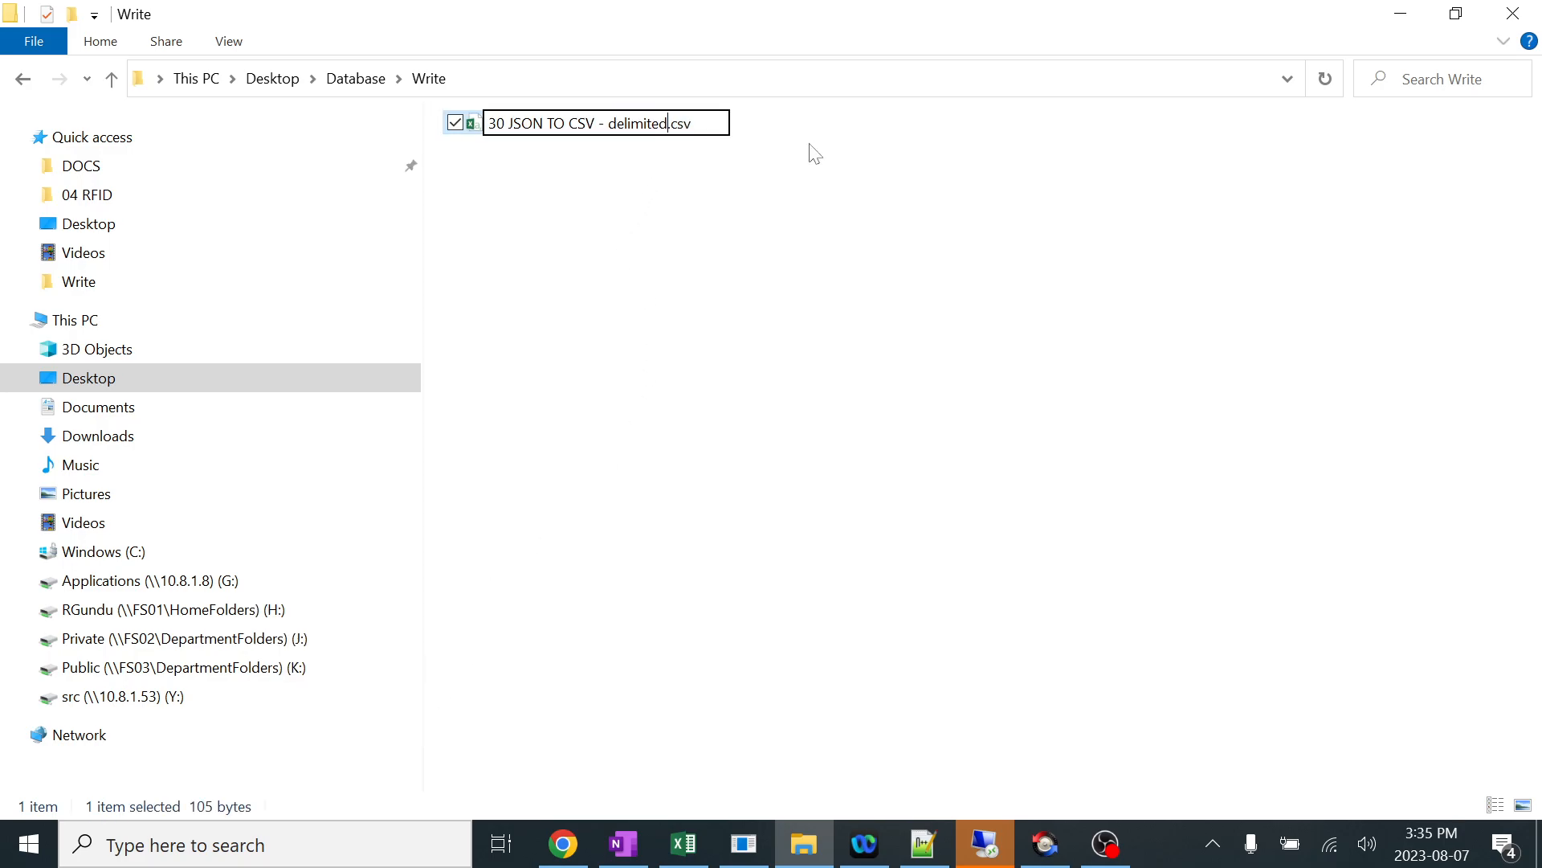
type("v2")
key("Return")
left_click(858, 524)
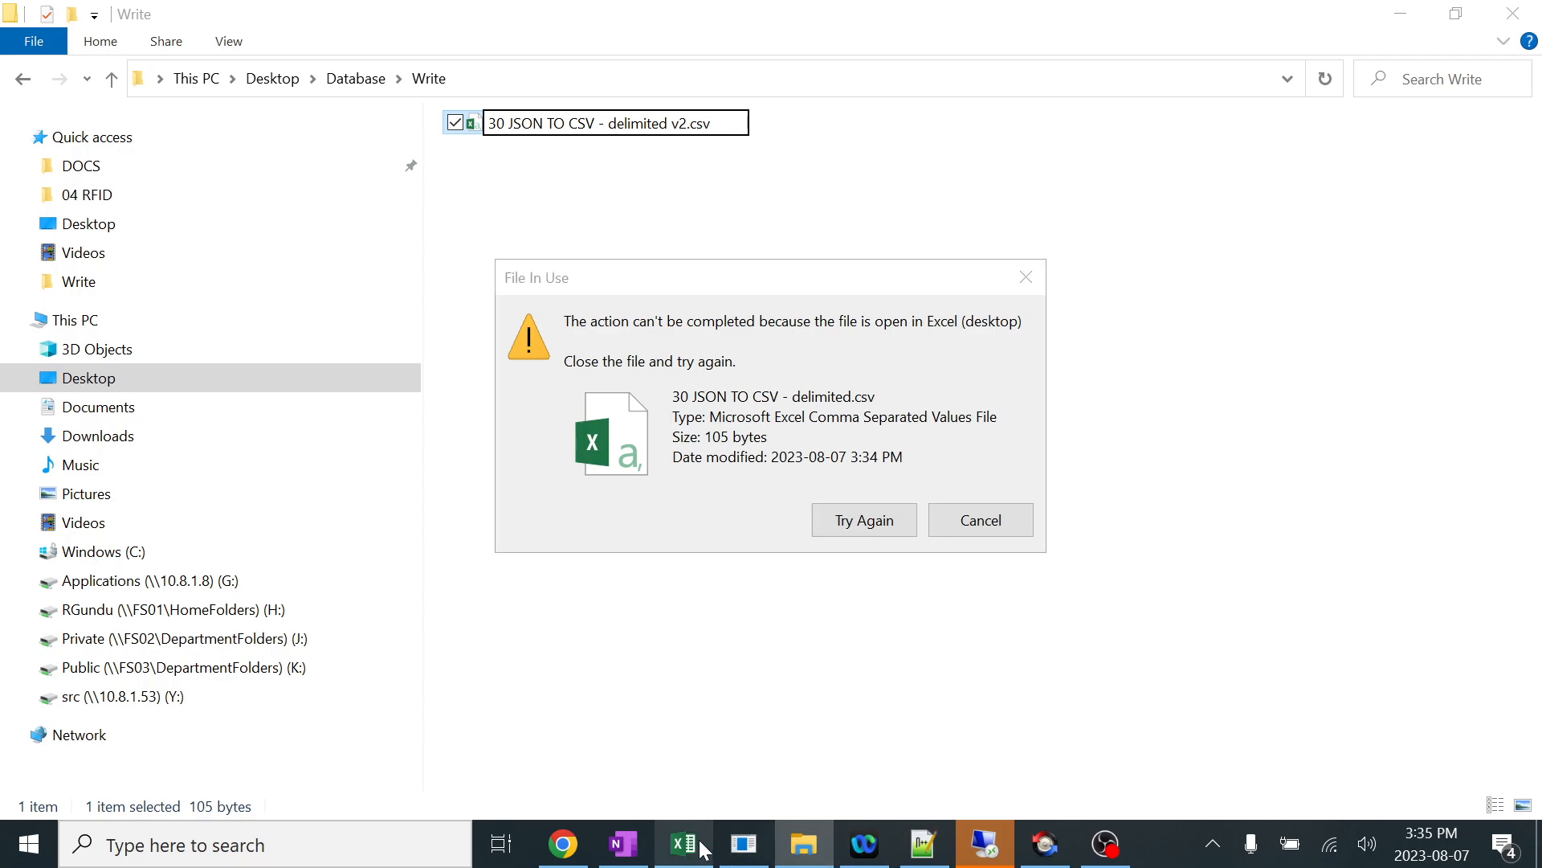
Close the CSV in Excel without saving changes and retry renaming it as 30 JSON TO CSV - delimited v2.csv.
left_click(703, 845)
left_click(1524, 14)
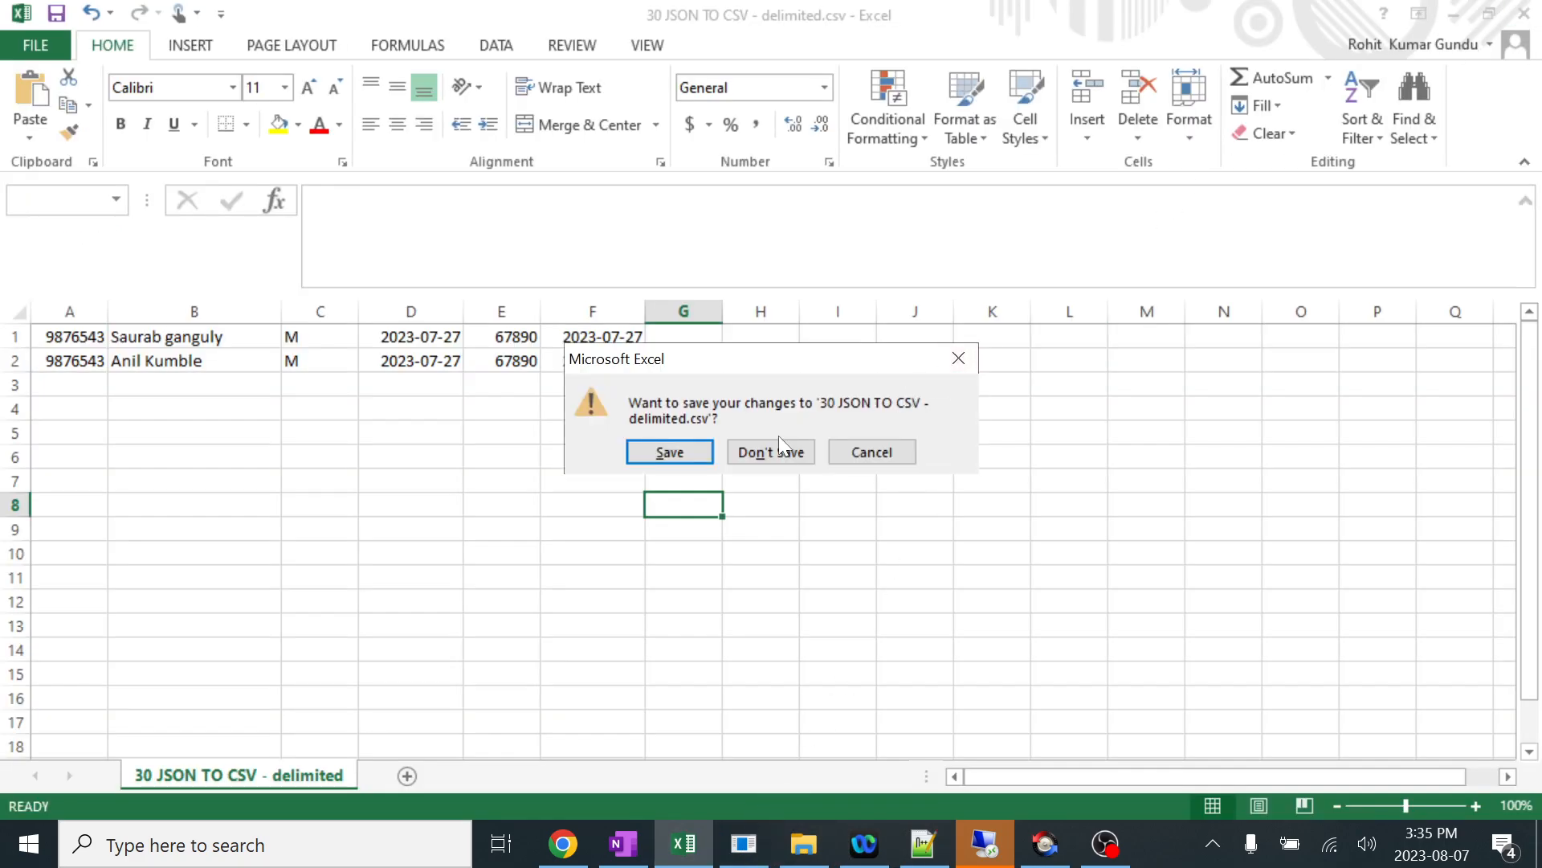
left_click(778, 450)
left_click(866, 515)
right_click(866, 505)
left_click(911, 347)
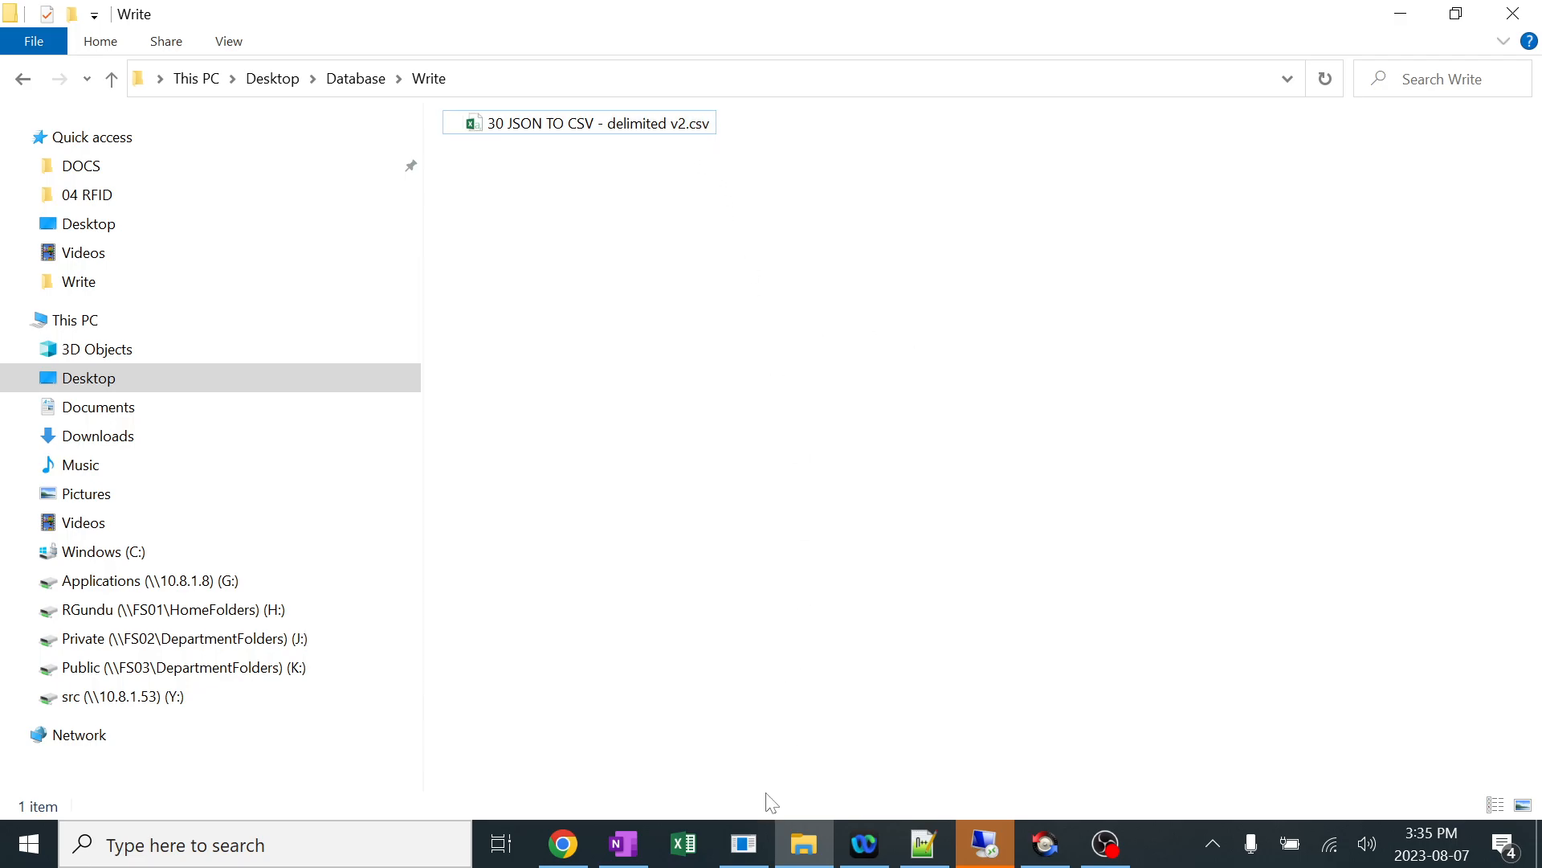
Switch to Mirth Connect and open the Destination 1 transformer of the 30 JSON TO CSV - delimited channel for editing.
left_click(744, 843)
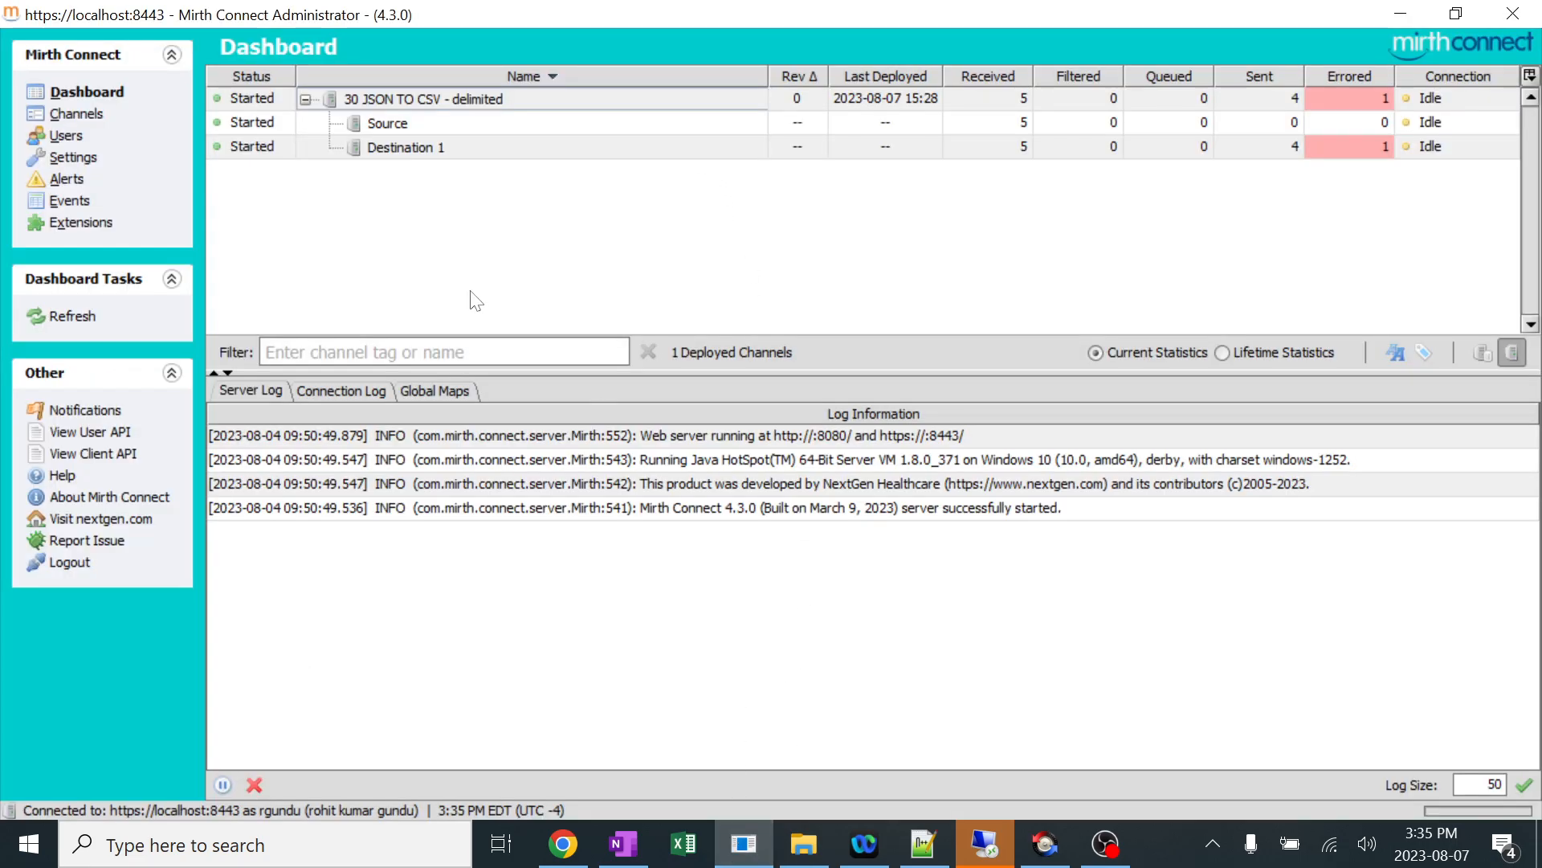
left_click(110, 114)
double_click(489, 101)
left_click(379, 79)
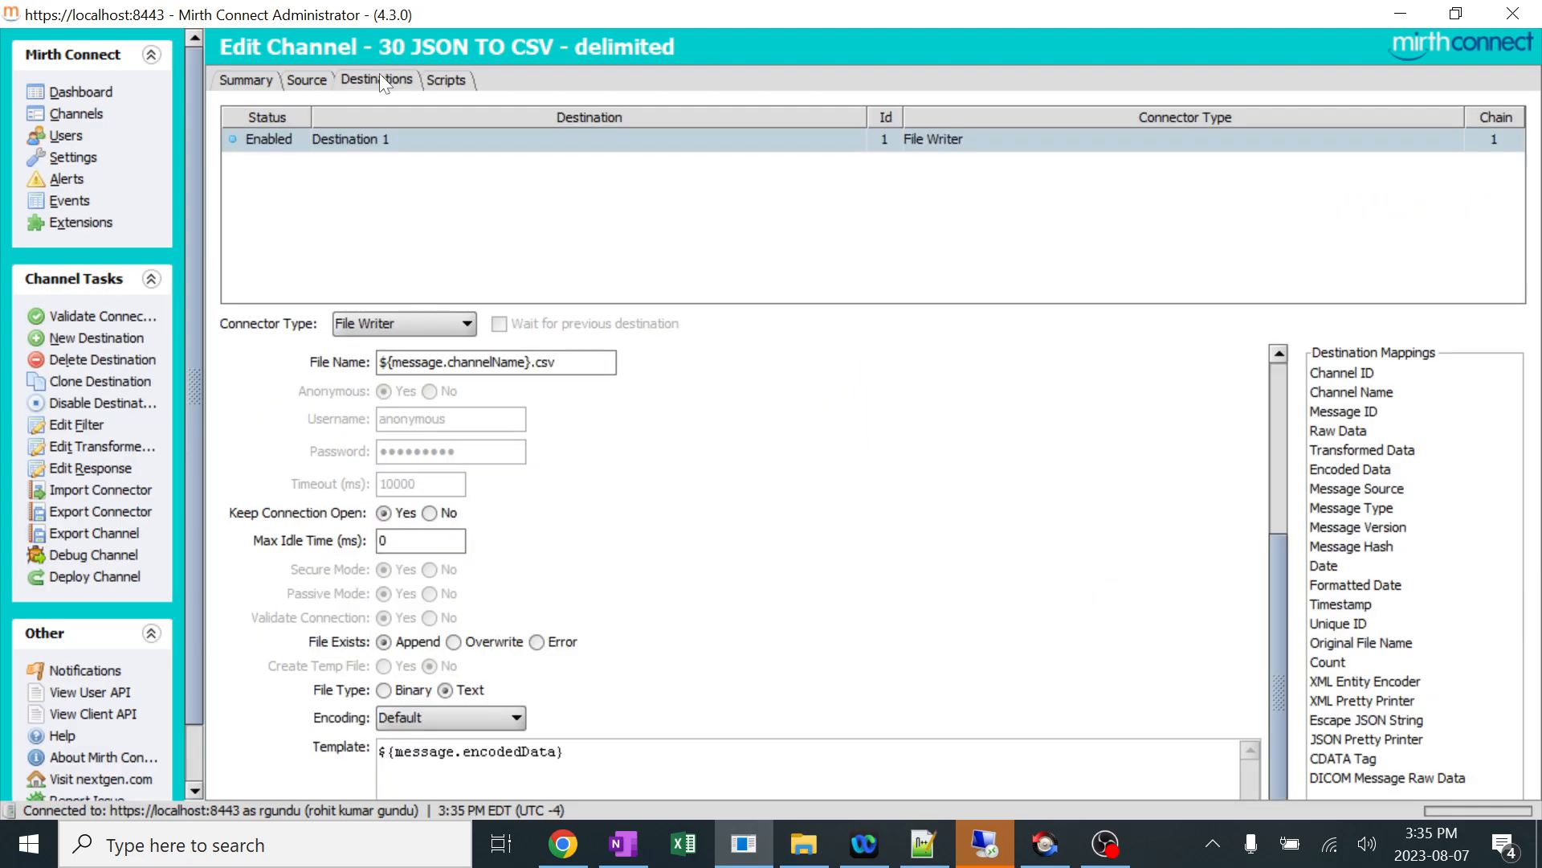
left_click(118, 446)
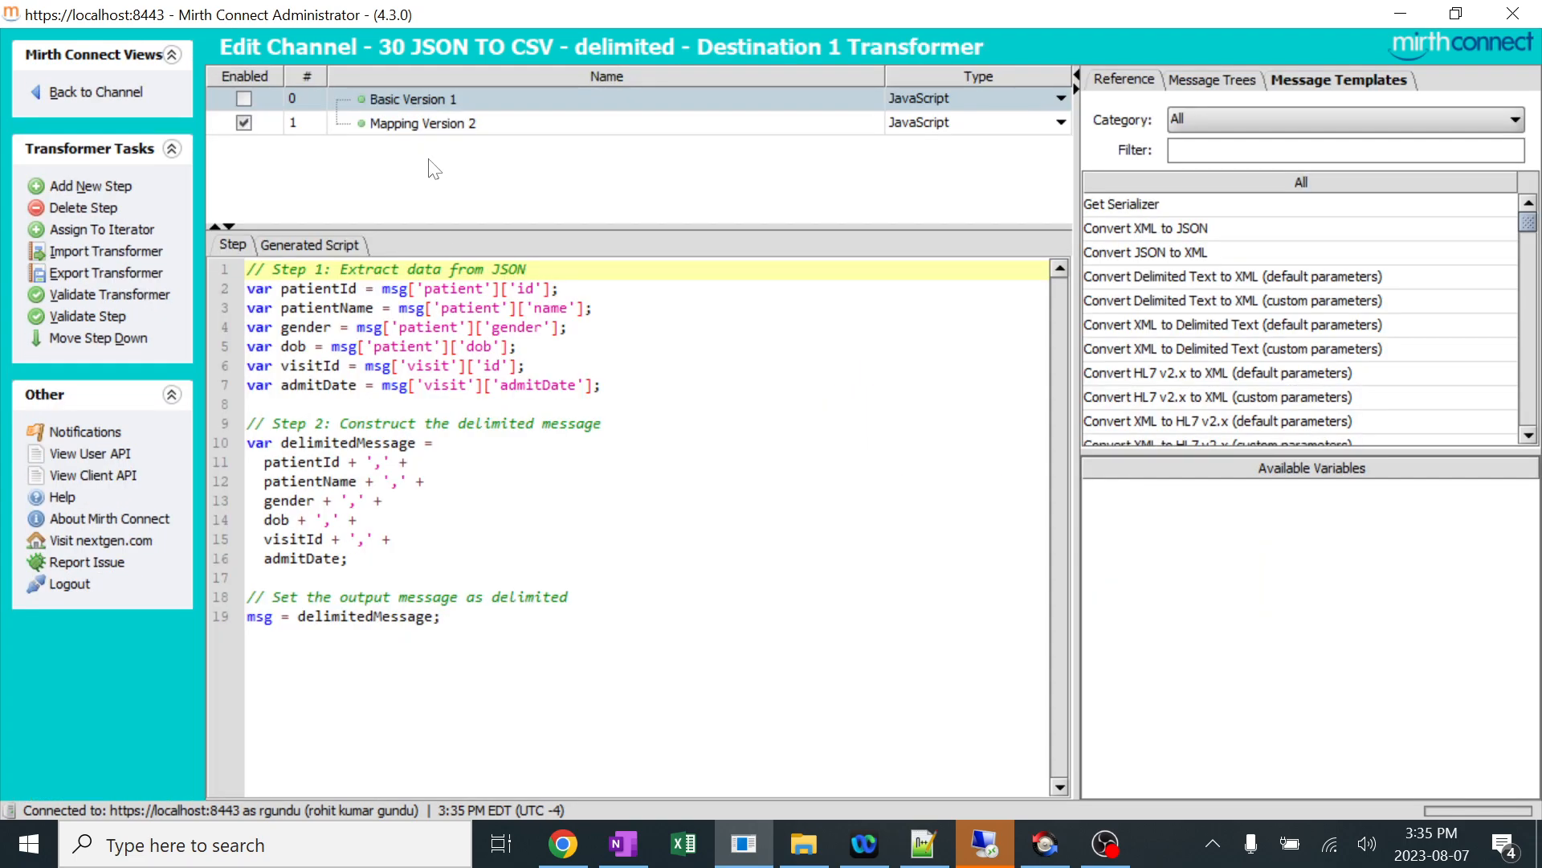
Add a JavaScript transformer step named Heading V3, disable Mapping Version 2, and open the empty Heading V3 script.
left_click(112, 189)
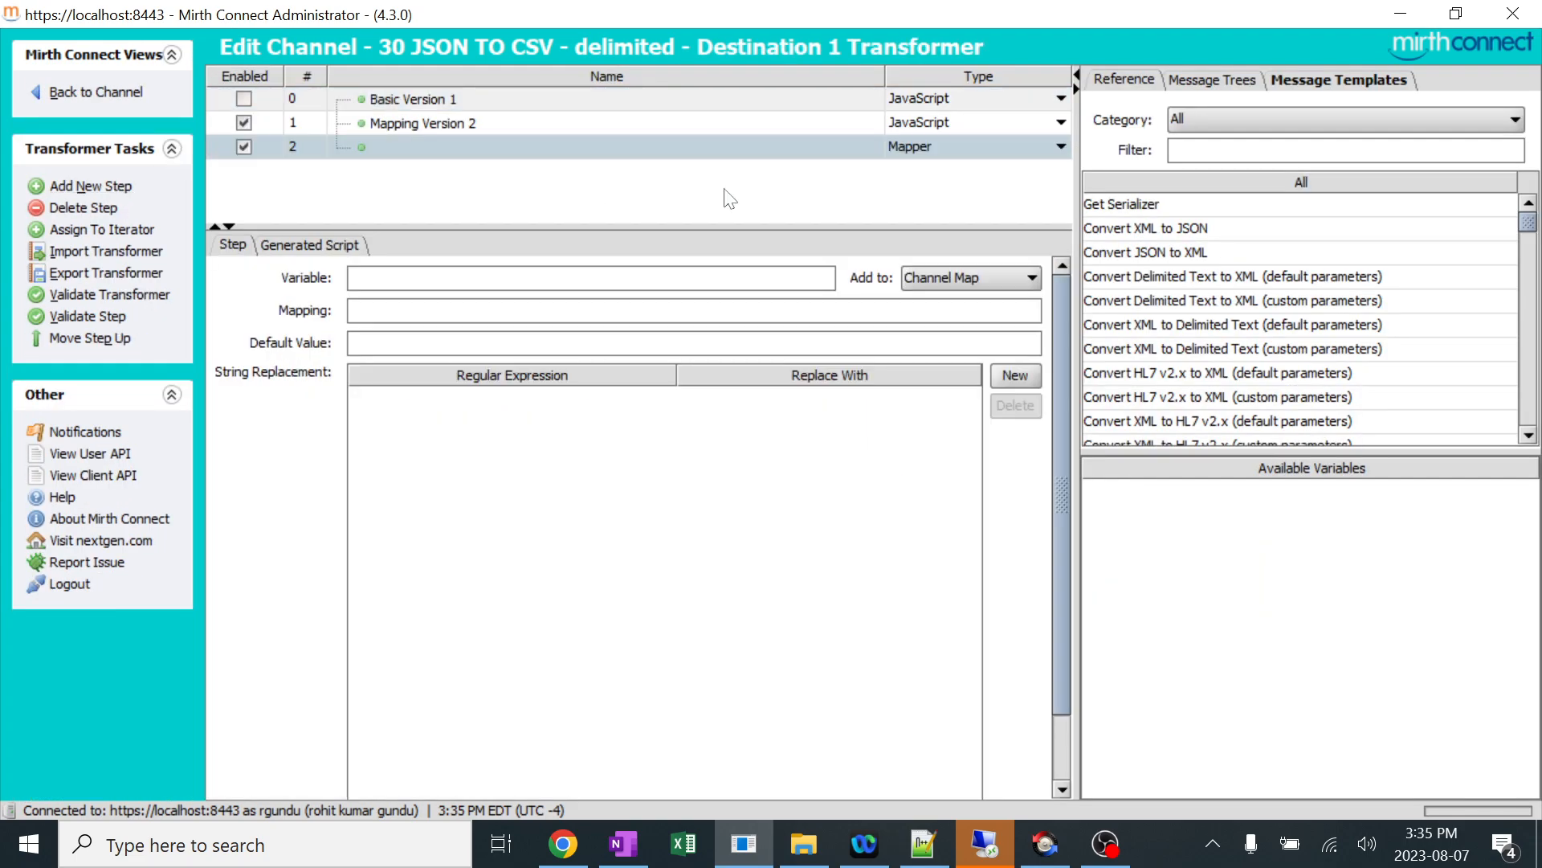
left_click(898, 148)
left_click(917, 207)
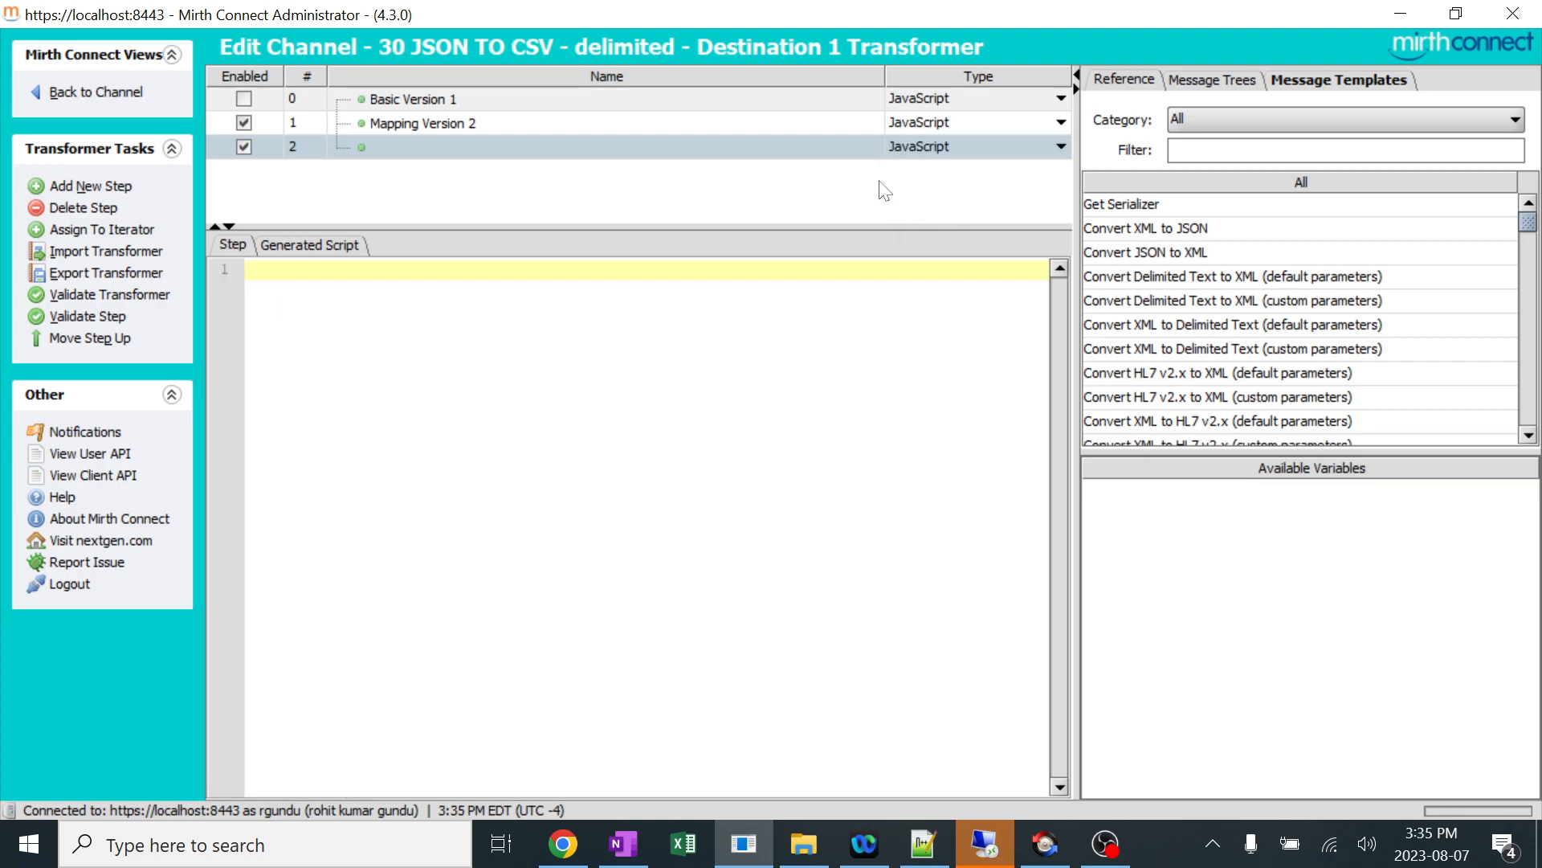
double_click(397, 145)
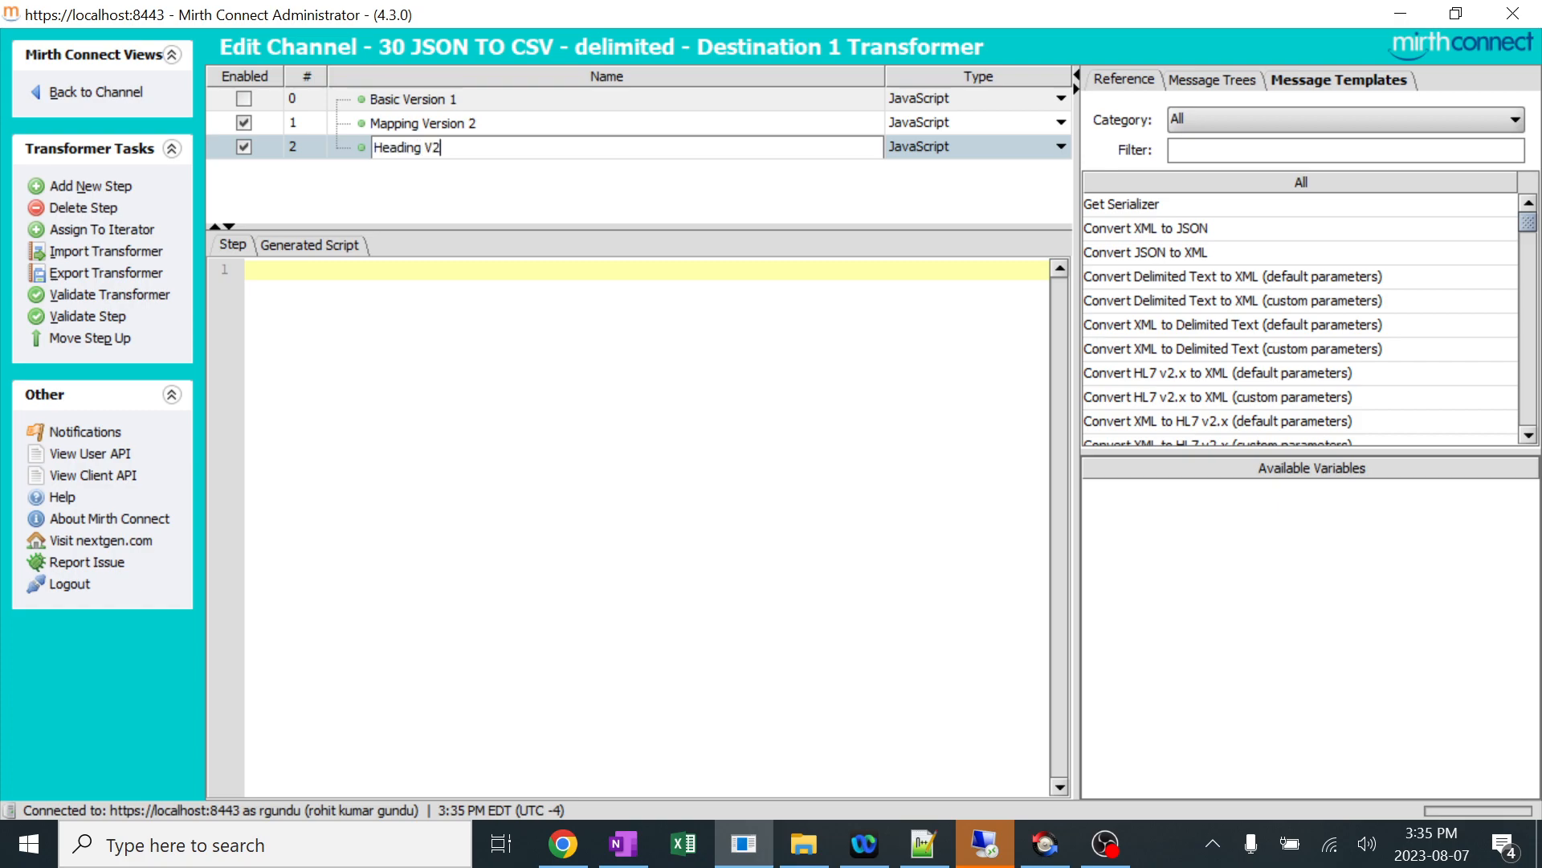
key("Return")
left_click(244, 123)
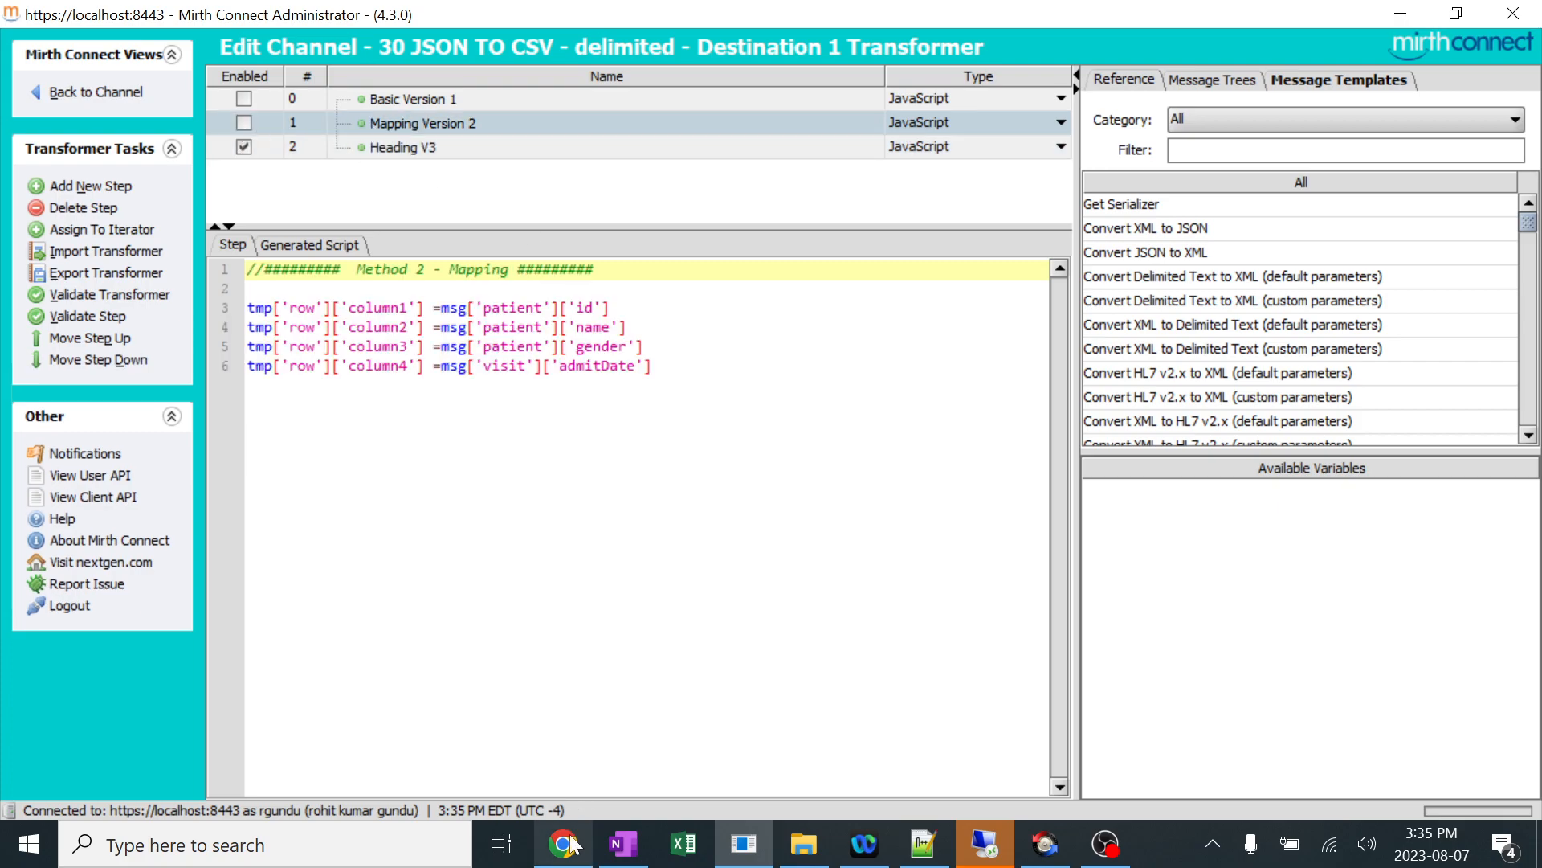
left_click(450, 148)
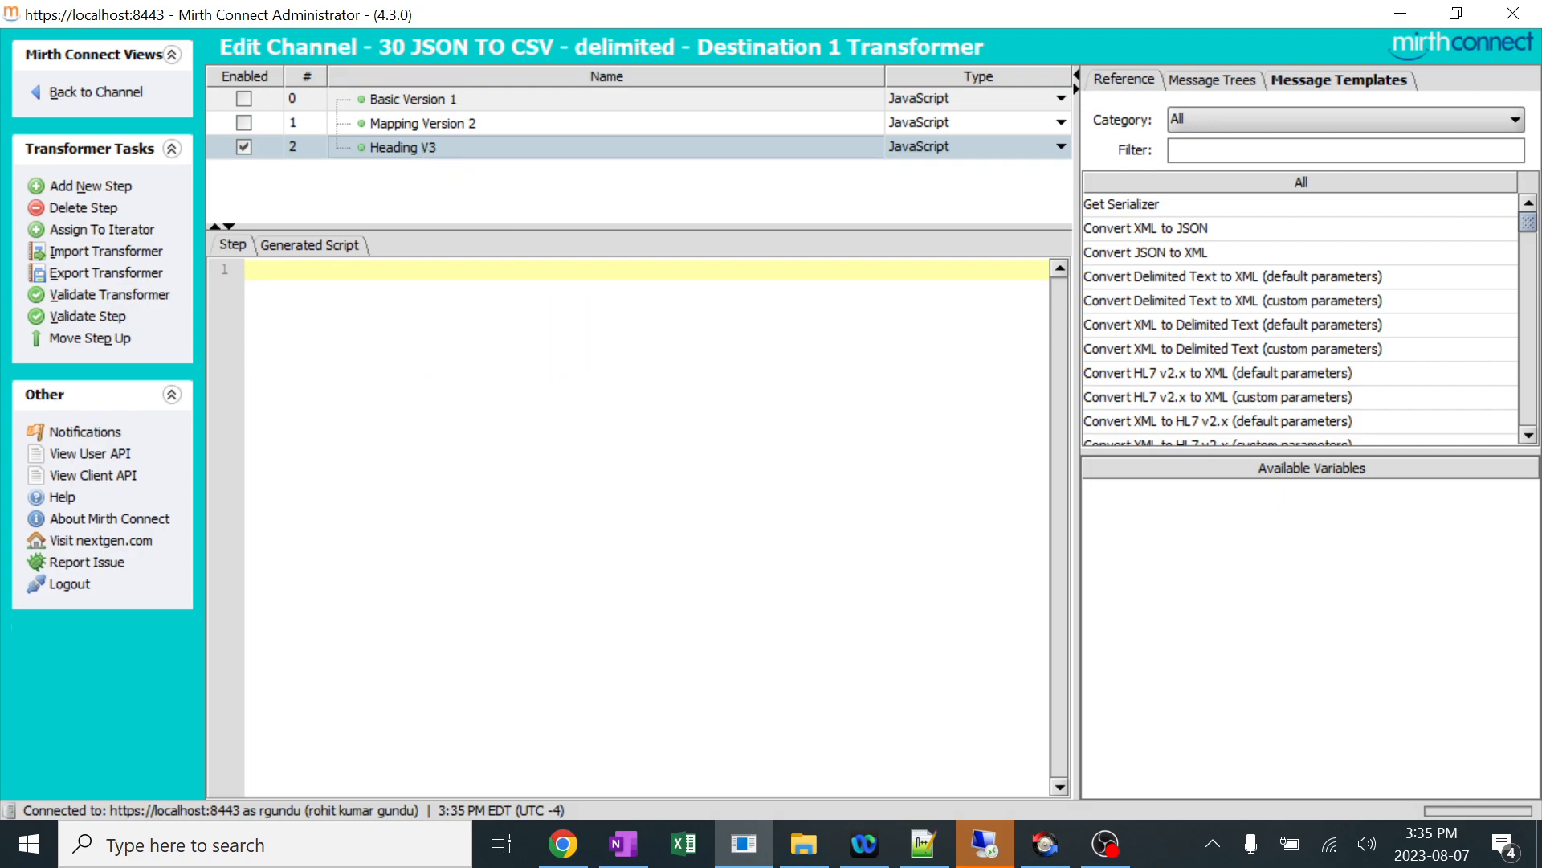
Copy the Method 3 - Multiple Rows and Columns code, lines 54 to 74, from the GitHub page into the Heading V3 script.
left_click(563, 843)
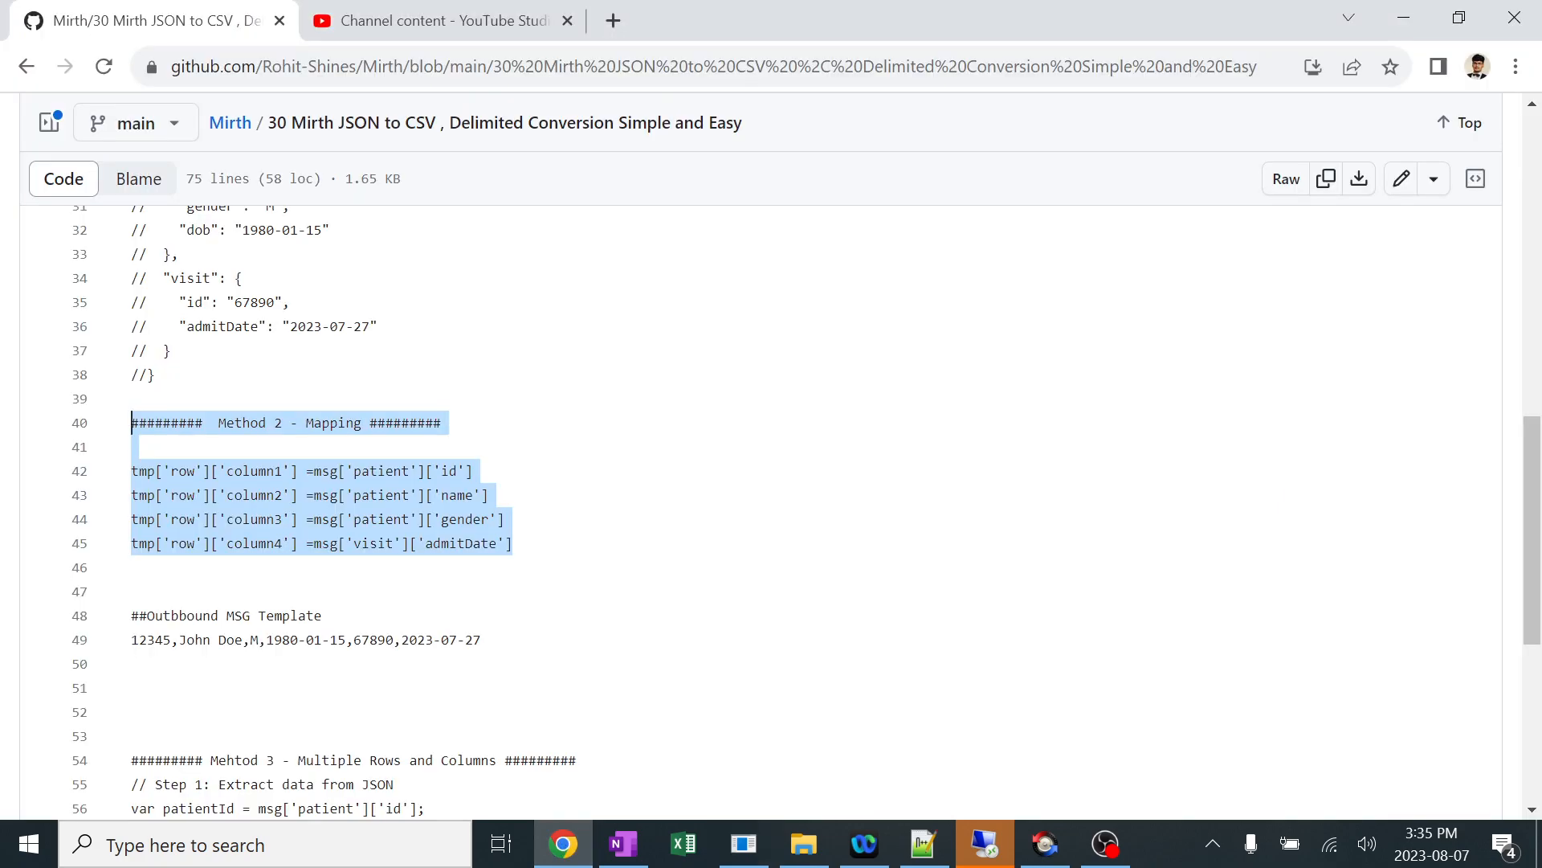
scroll(771, 502, "down", 6)
left_click_drag(269, 751, 105, 269)
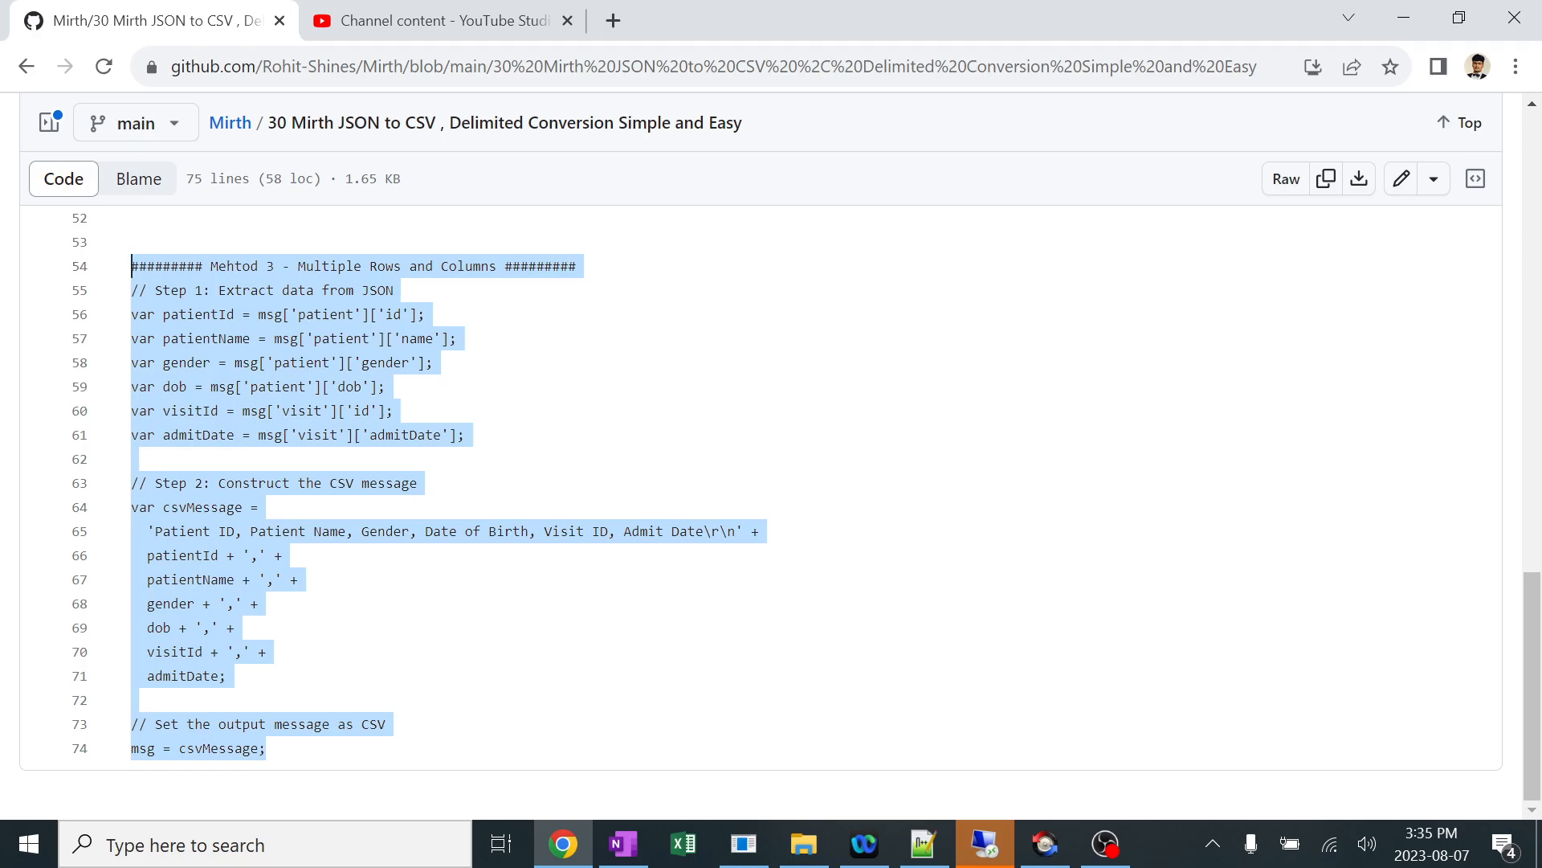
key("ctrl+c")
key("alt+Tab")
key("ctrl+v")
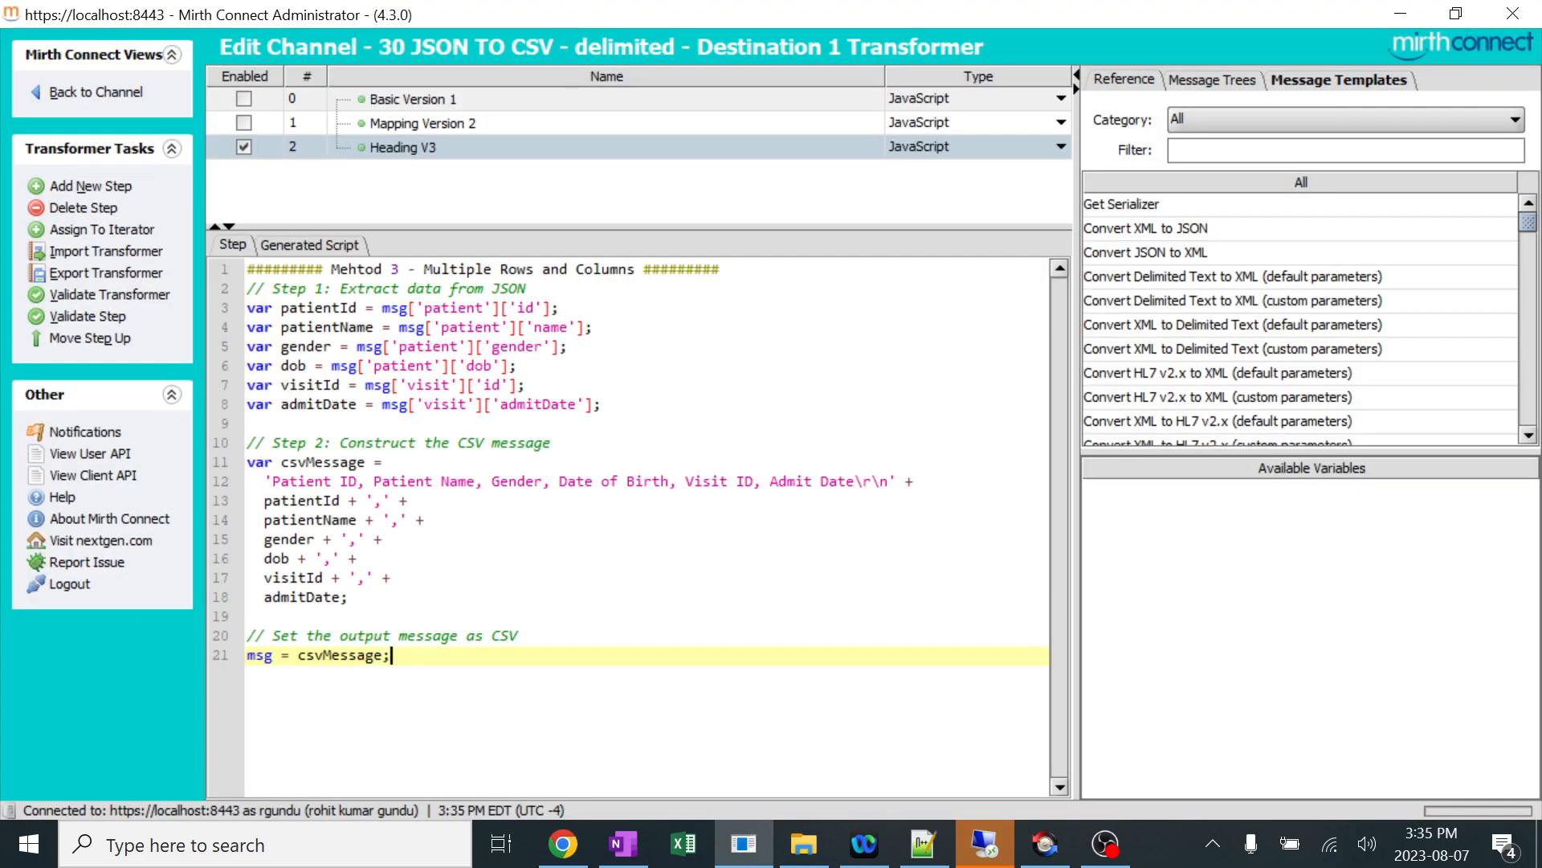
Comment out the Method 3 title line of the script and add two blank lines below it.
left_click(722, 269)
key("ctrl+slash")
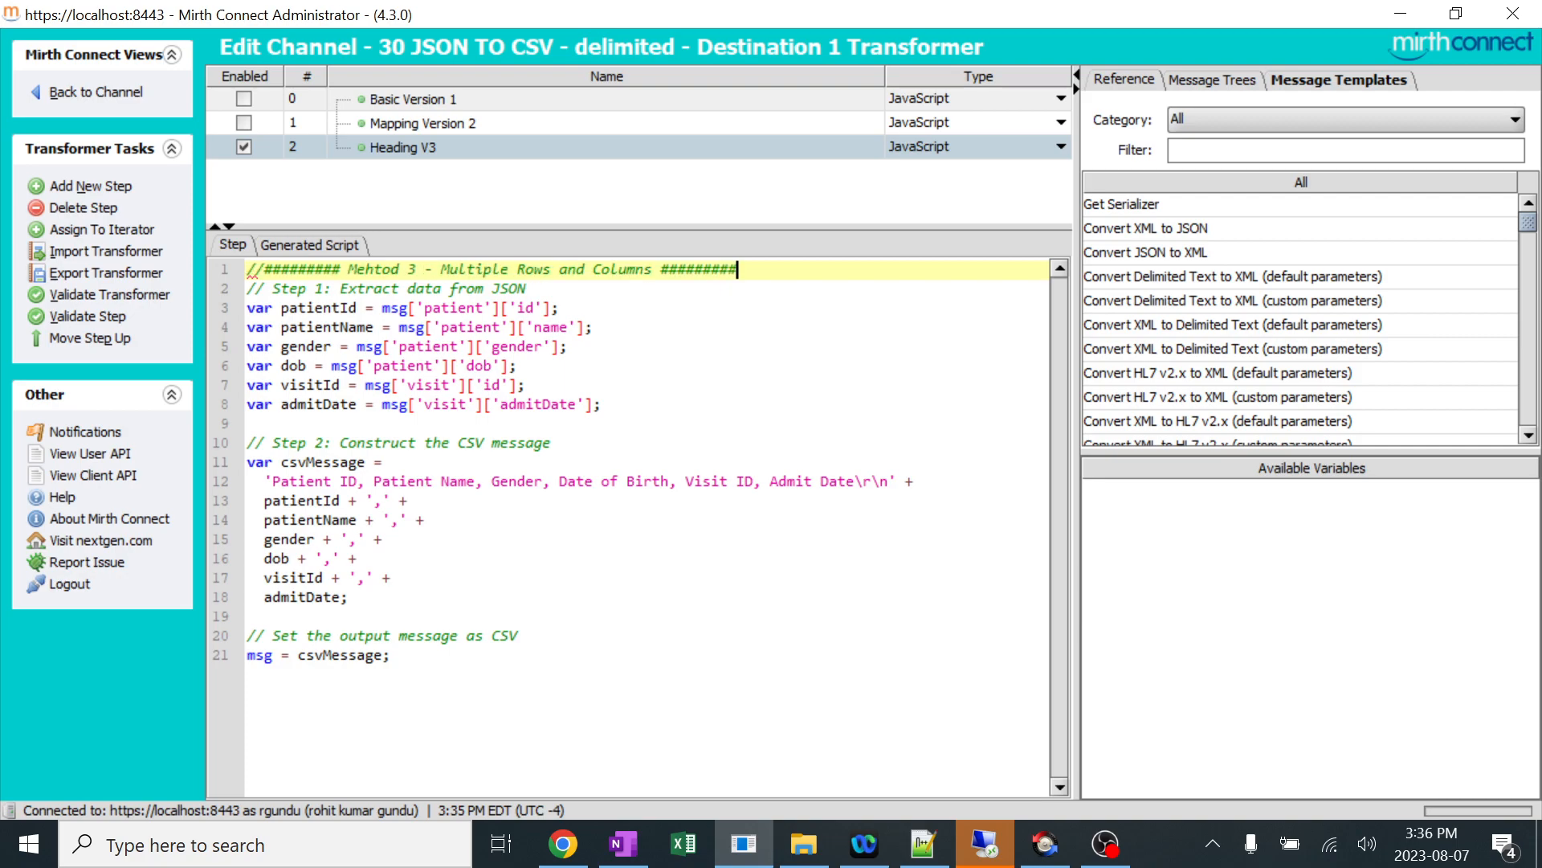
key("Return")
key("Return")
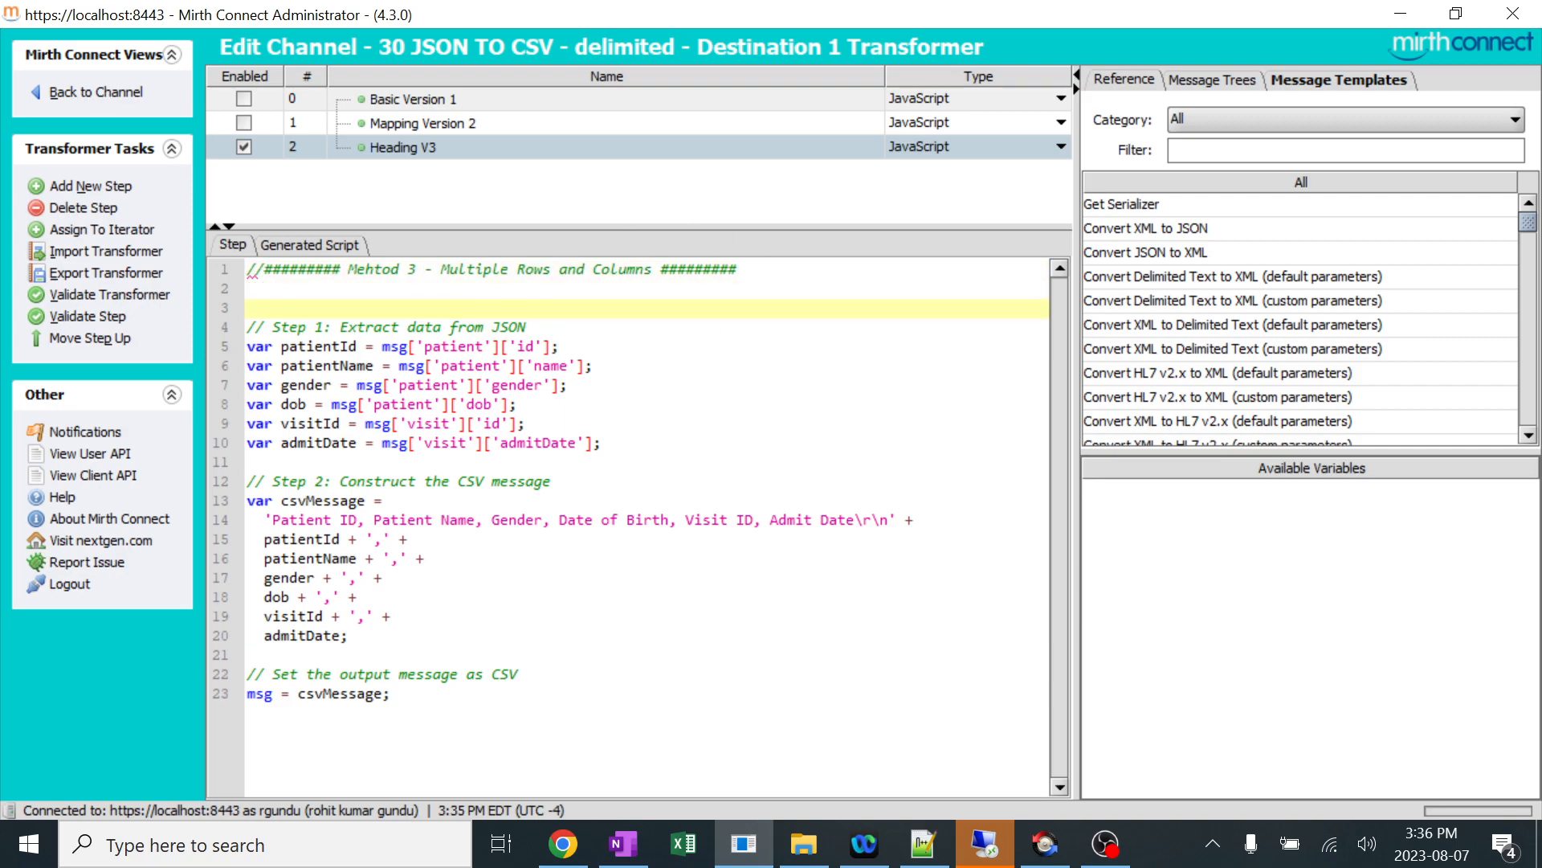
Compare the Heading V3 script with Basic Version 1, including its column heading line and the inbound and outbound message templates.
left_click_drag(601, 443, 464, 346)
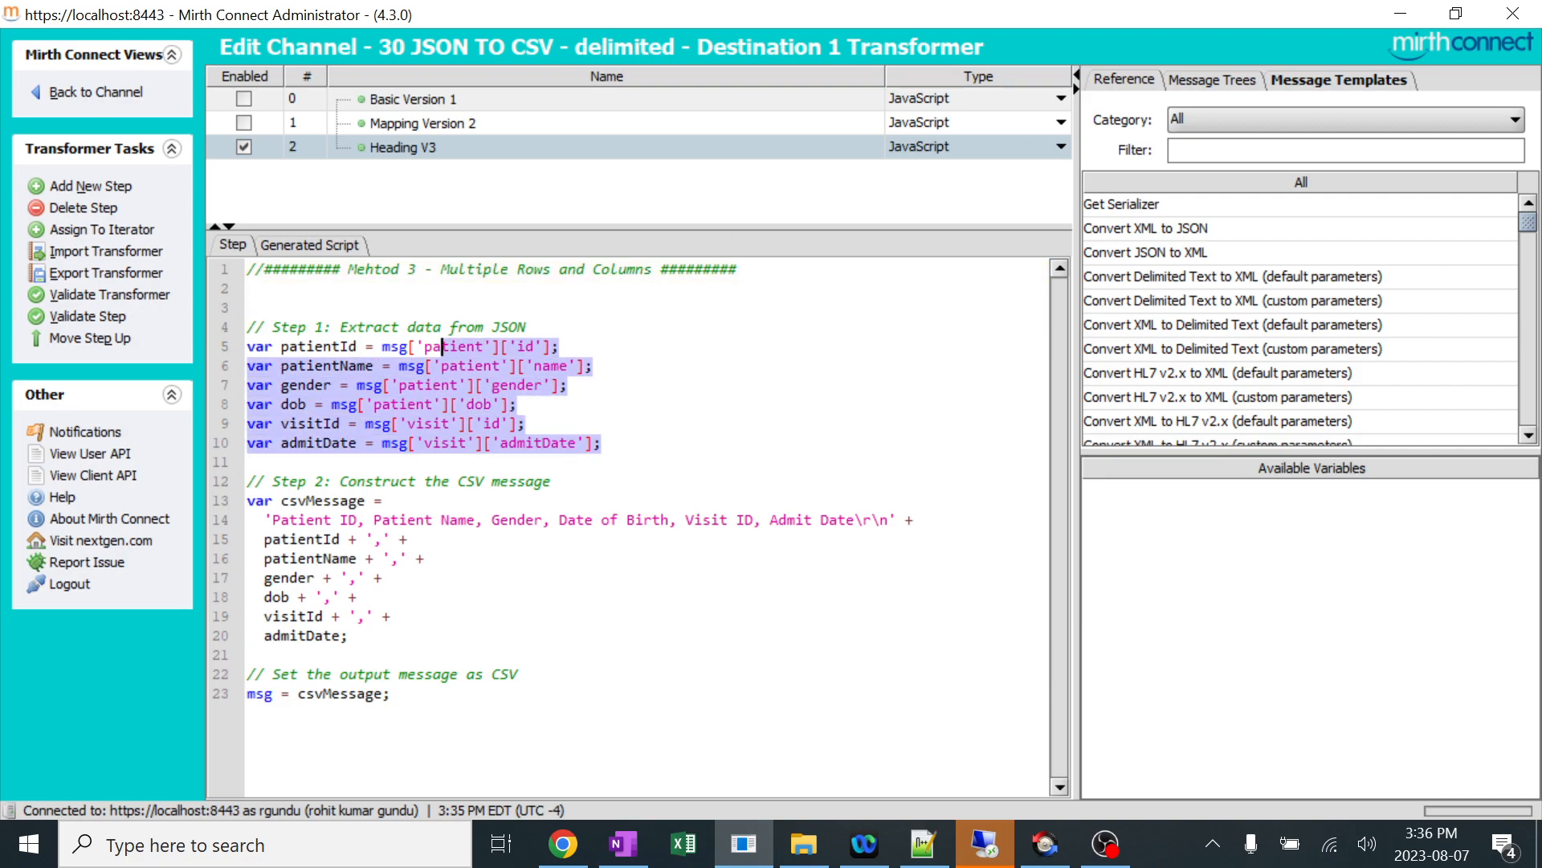
left_click(437, 98)
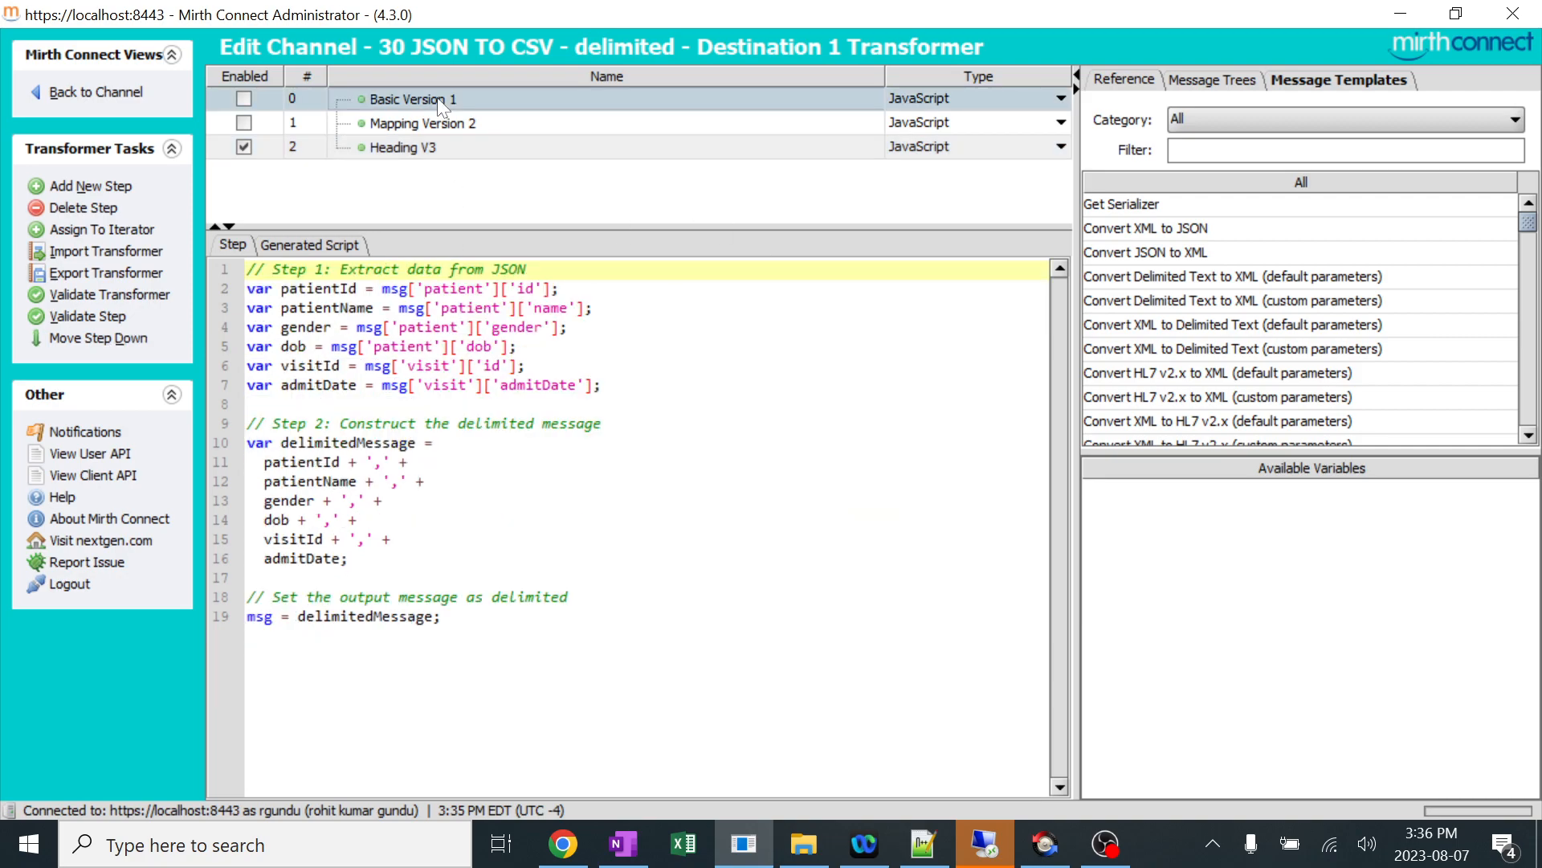
left_click(412, 157)
left_click_drag(265, 519, 908, 520)
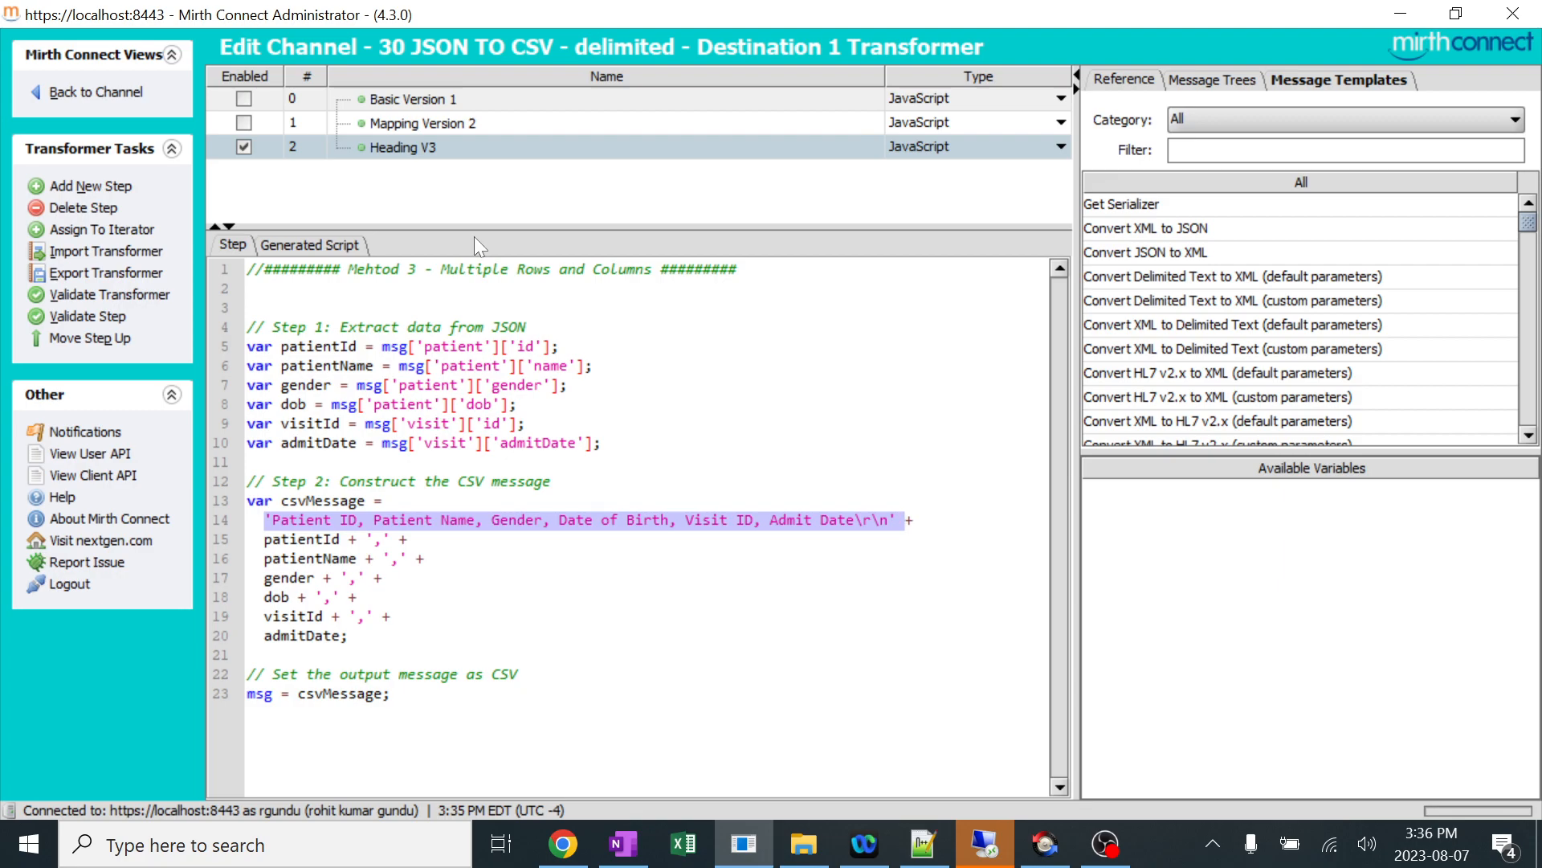
left_click(442, 100)
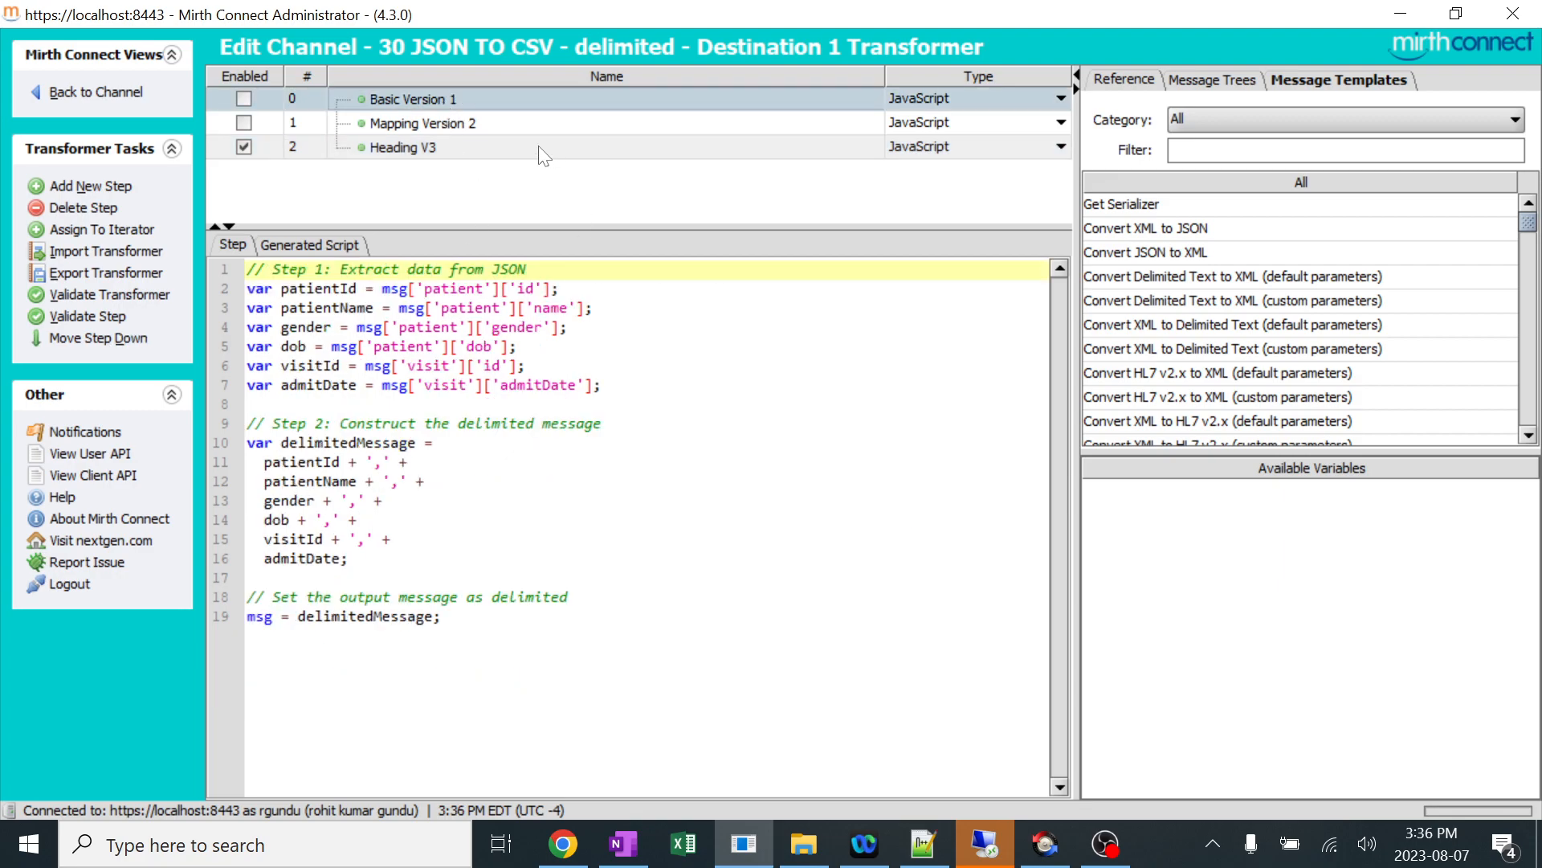
left_click(485, 149)
left_click(1322, 84)
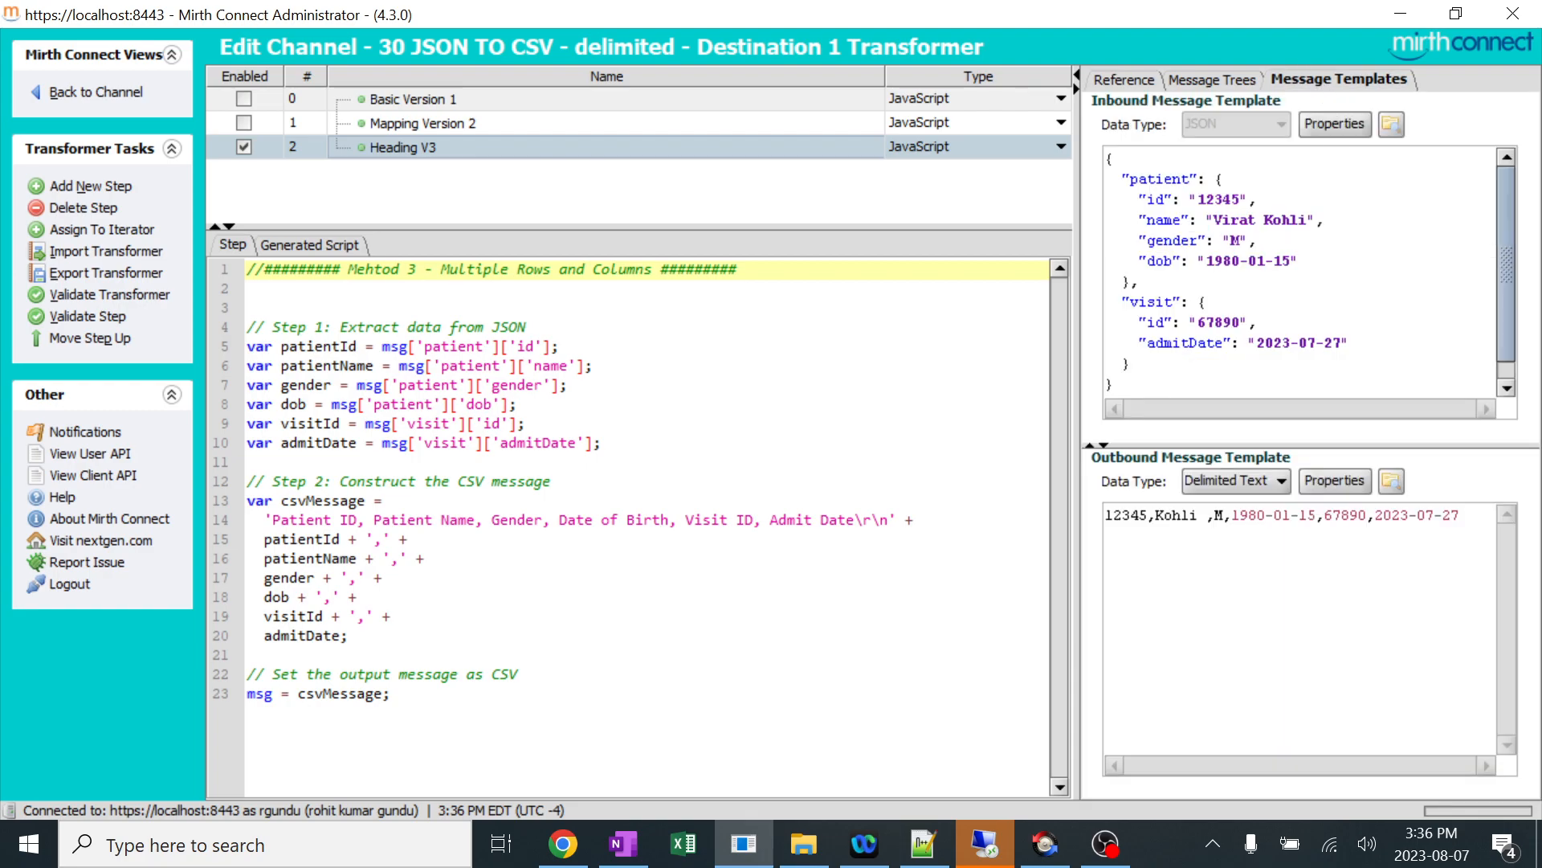
left_click(1270, 485)
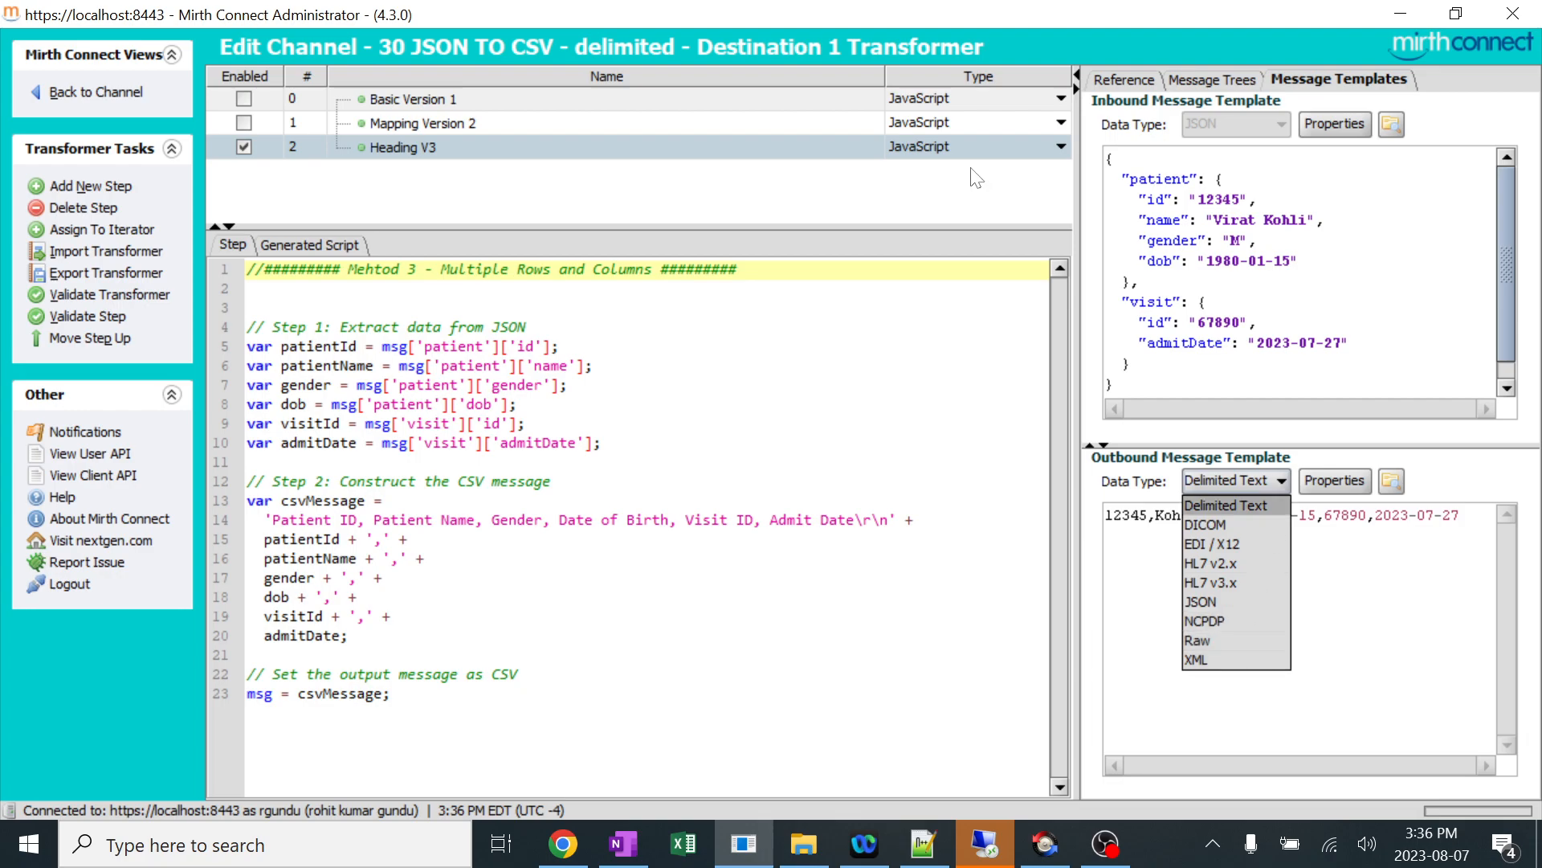
left_click(773, 96)
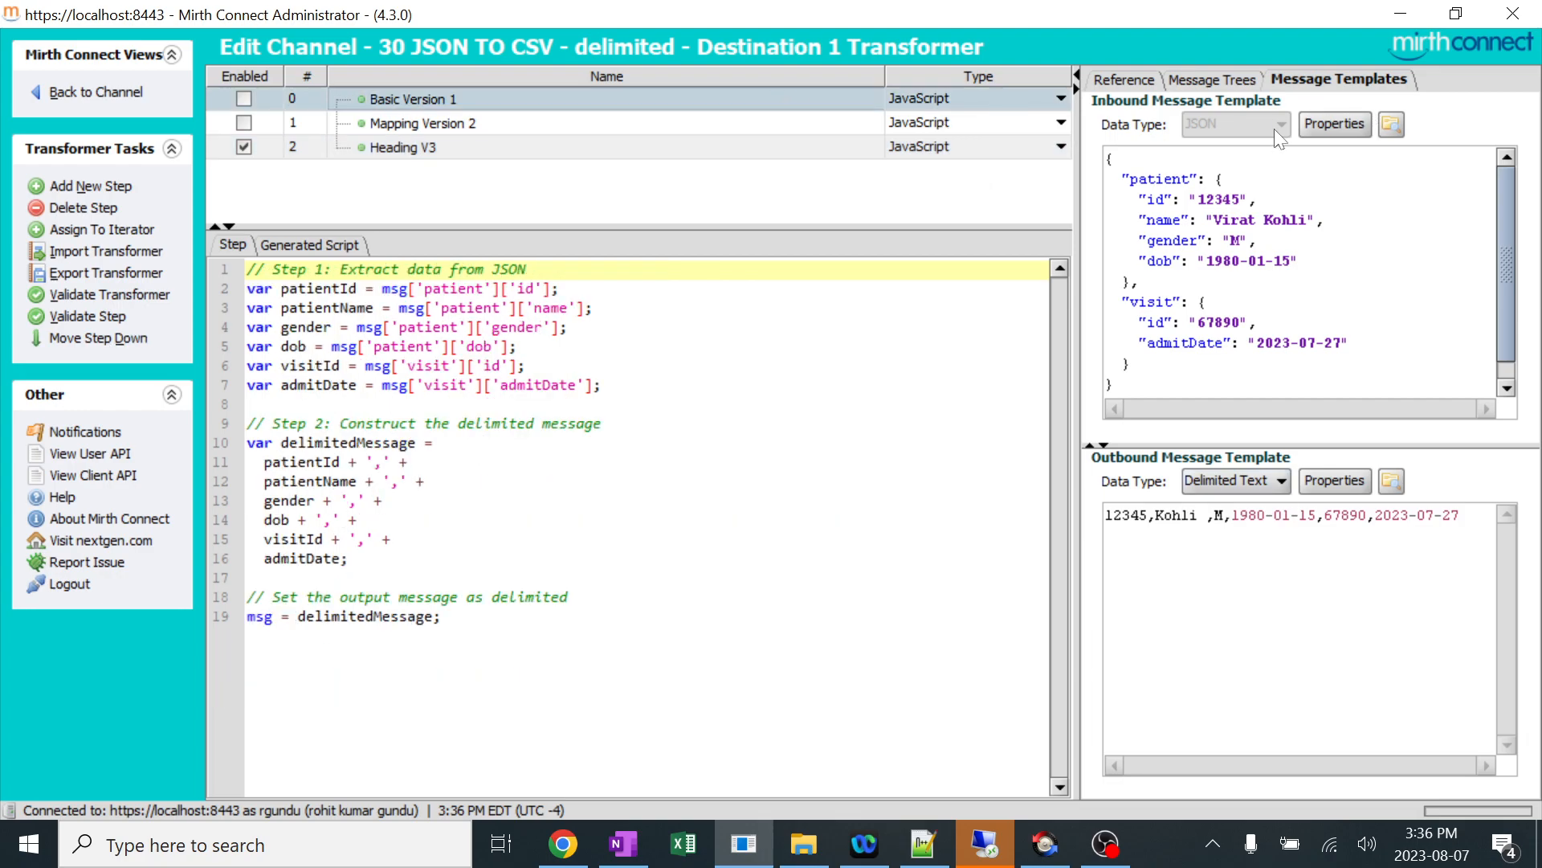
left_click(711, 146)
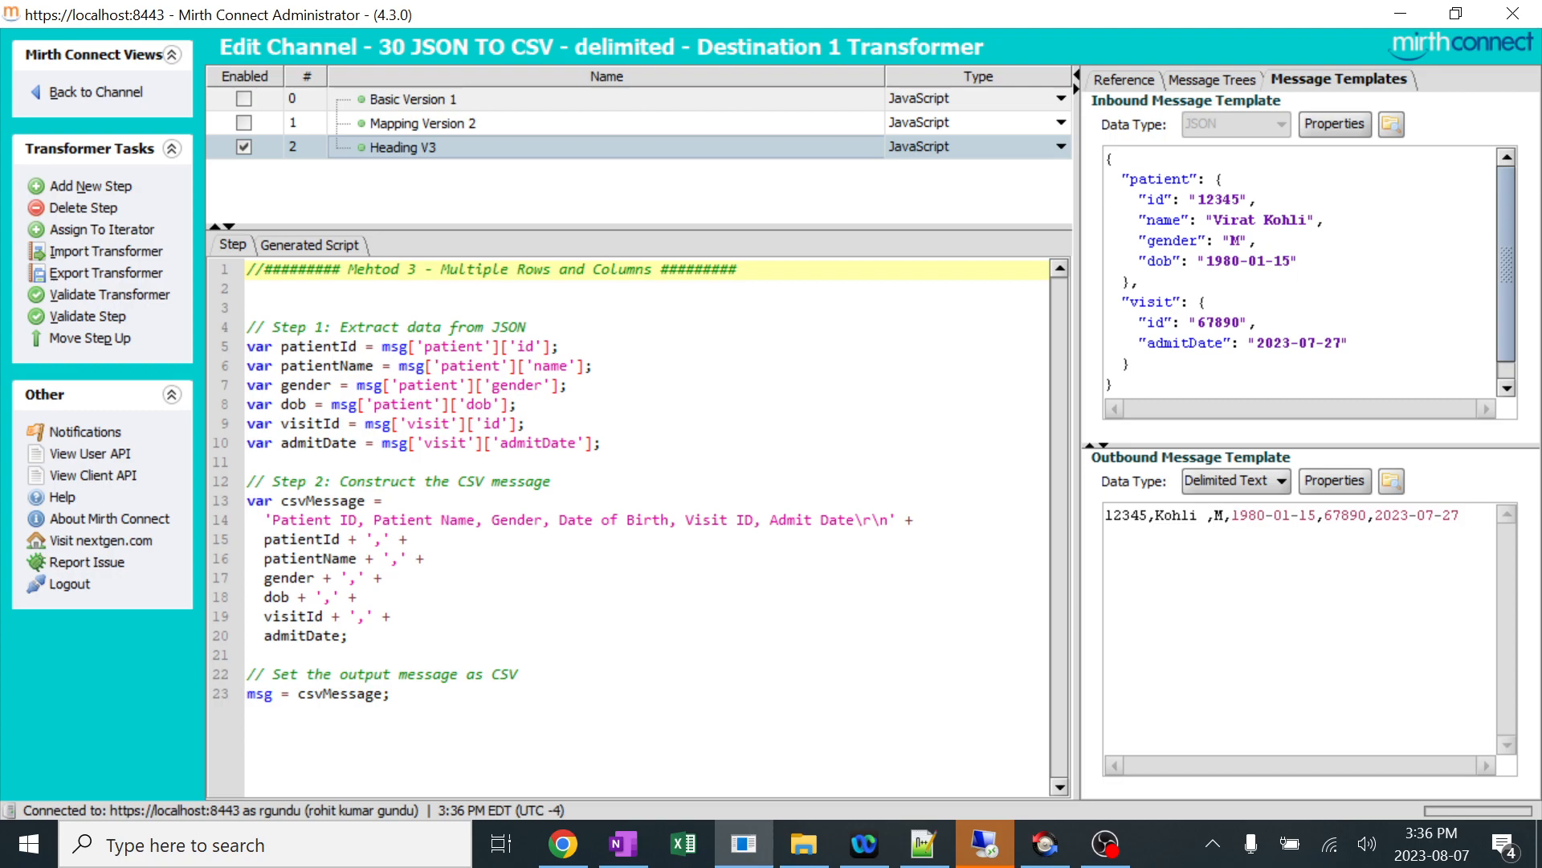
Review the variable extraction lines and the csvMessage construction in the Heading V3 script.
left_click_drag(560, 346, 314, 327)
left_click(392, 616)
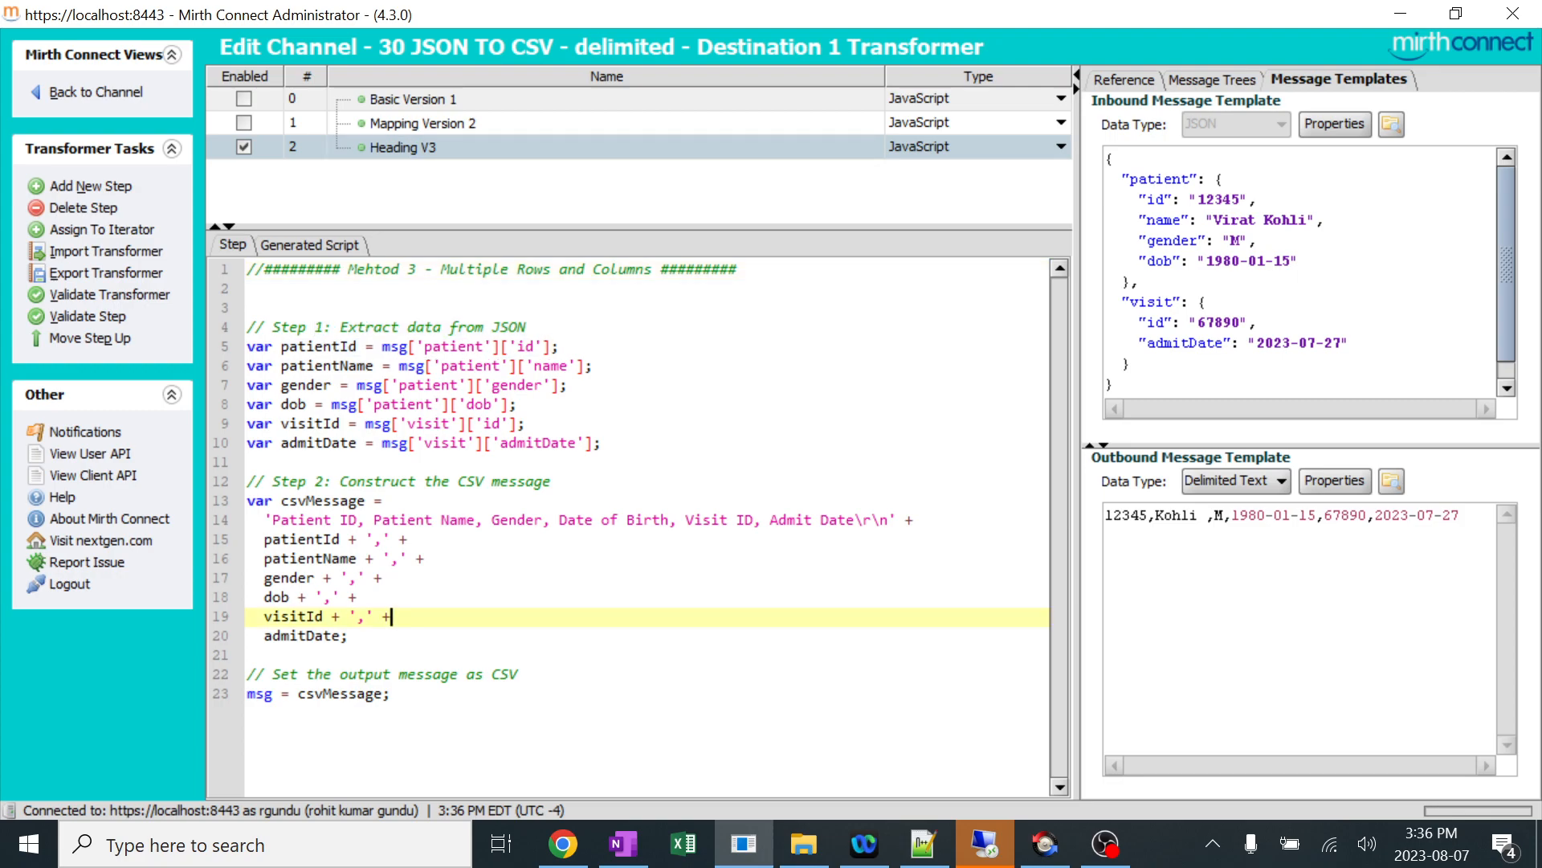
left_click_drag(602, 442, 333, 404)
left_click_drag(299, 366, 298, 346)
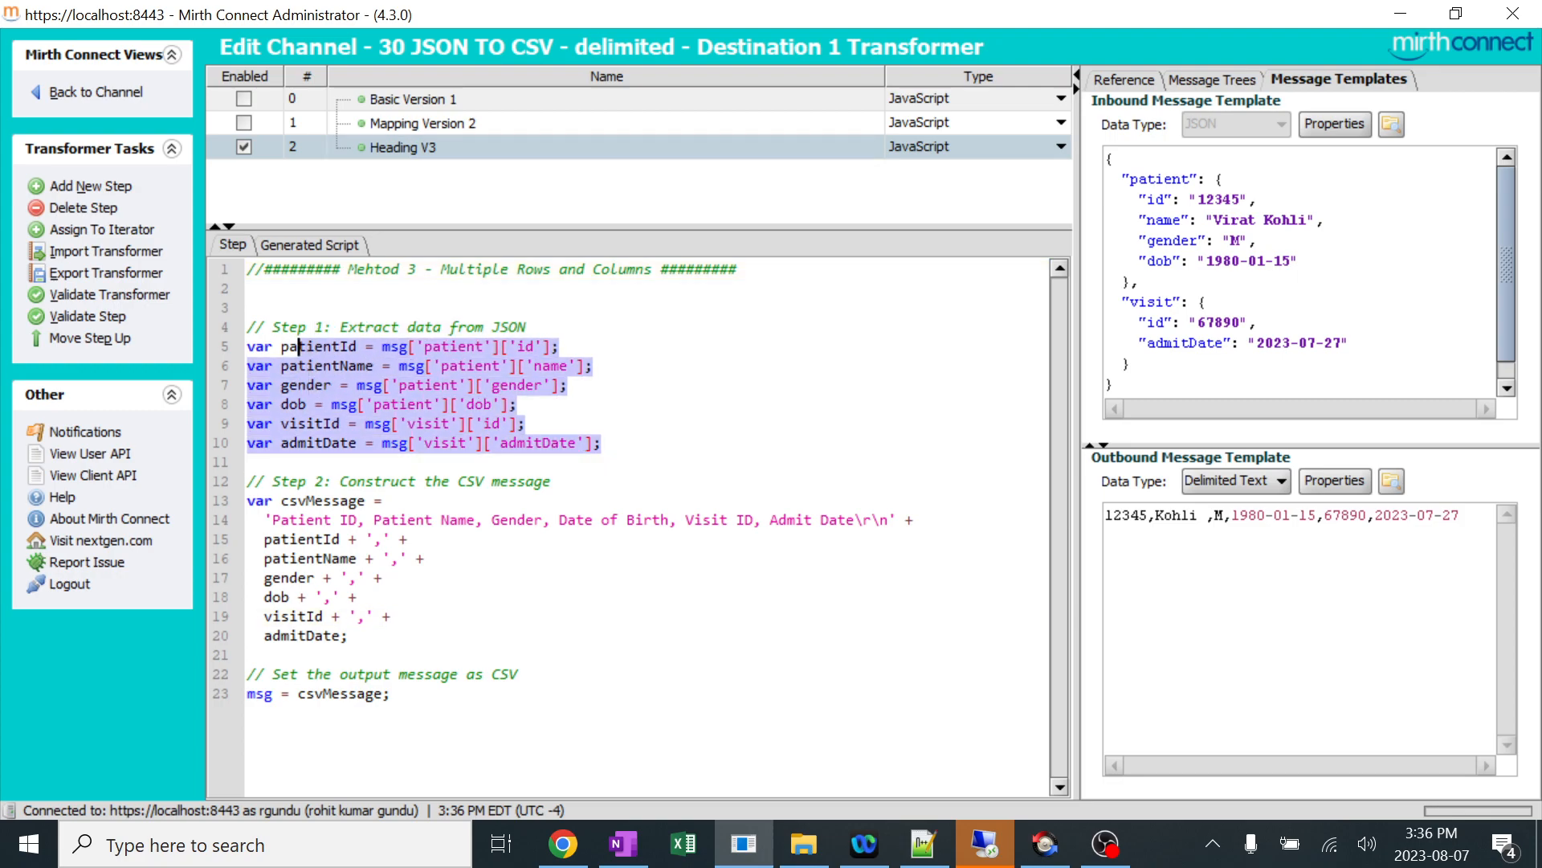
left_click_drag(350, 636, 307, 559)
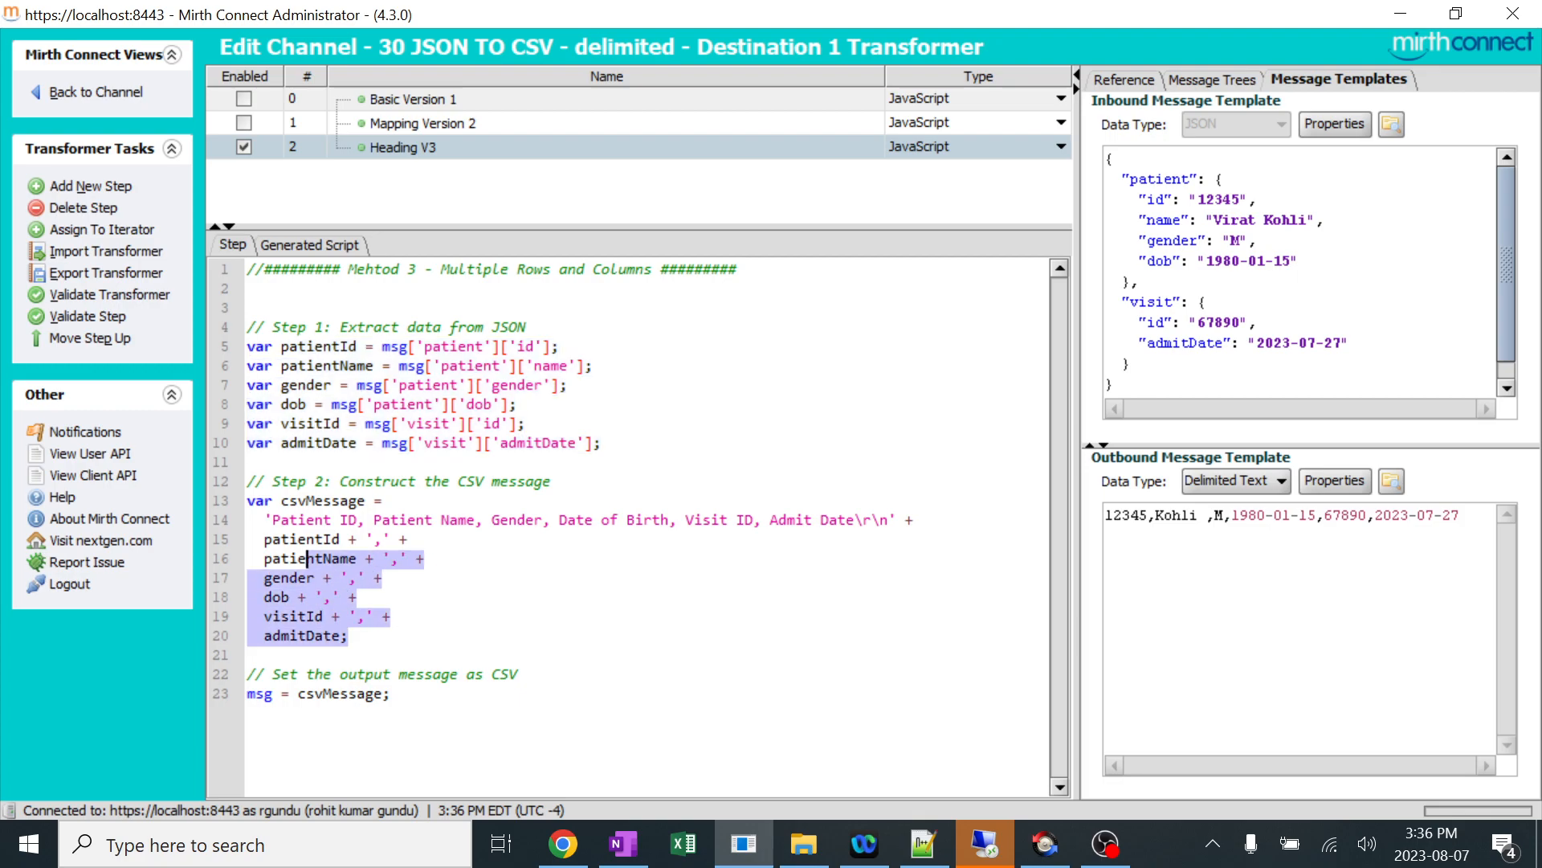
left_click(351, 635)
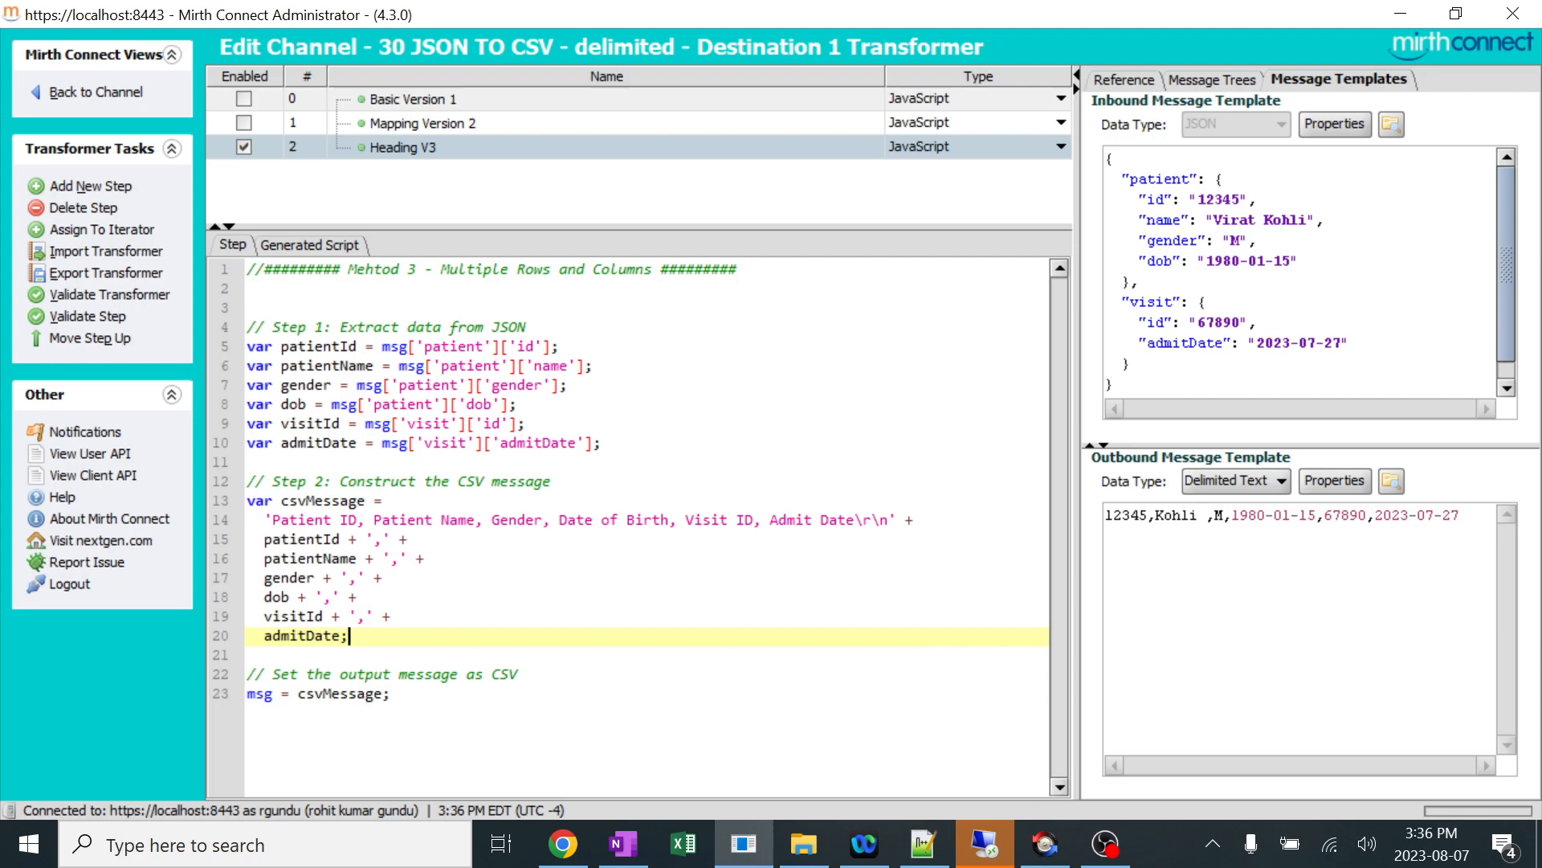
Return to the channel, save its changes, and deploy it.
left_click(116, 93)
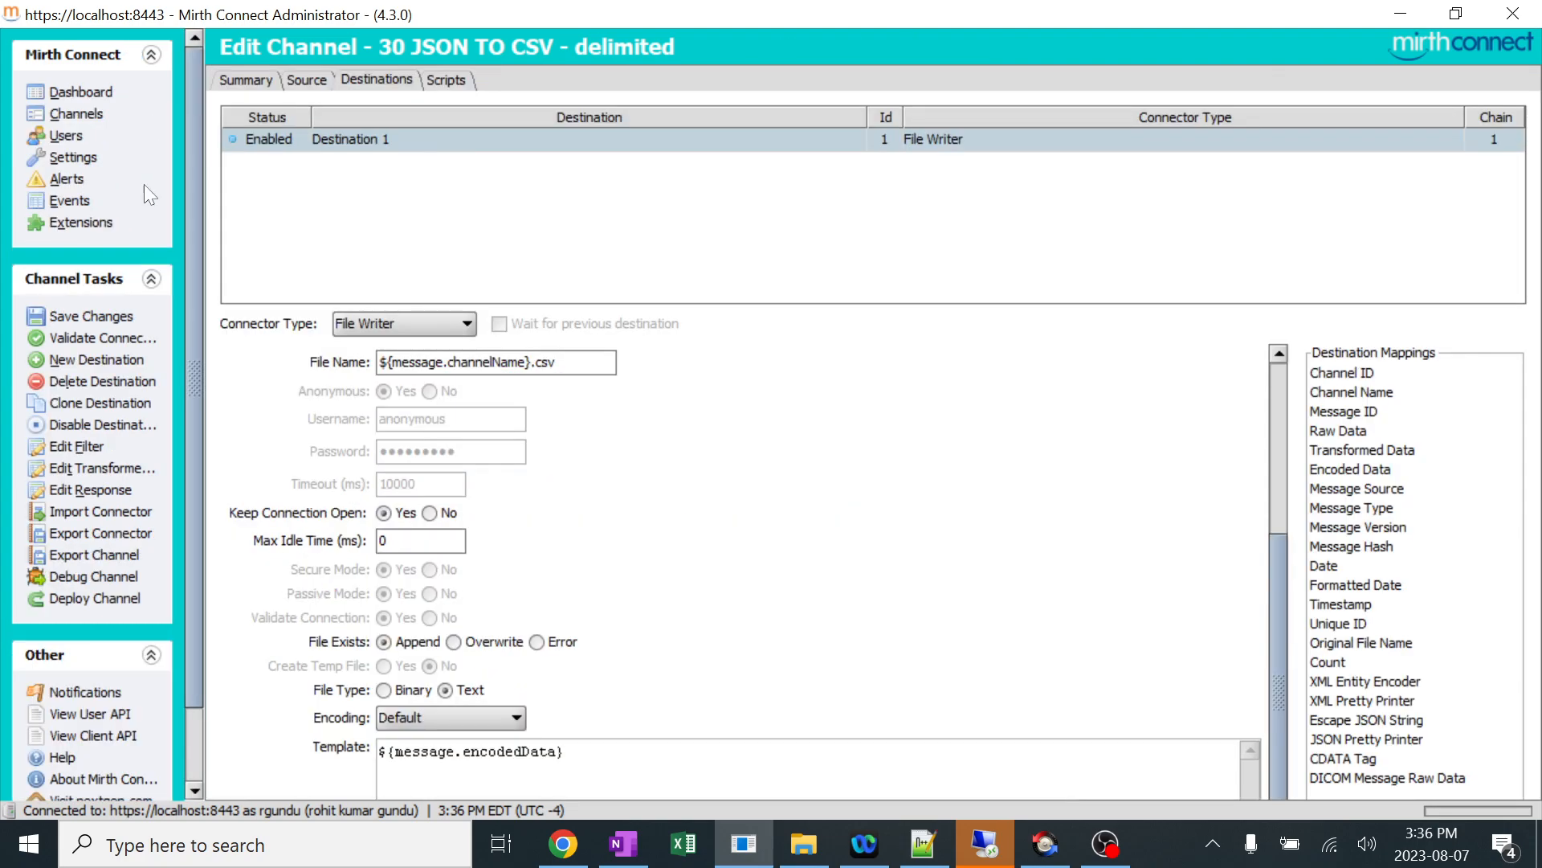
left_click(88, 315)
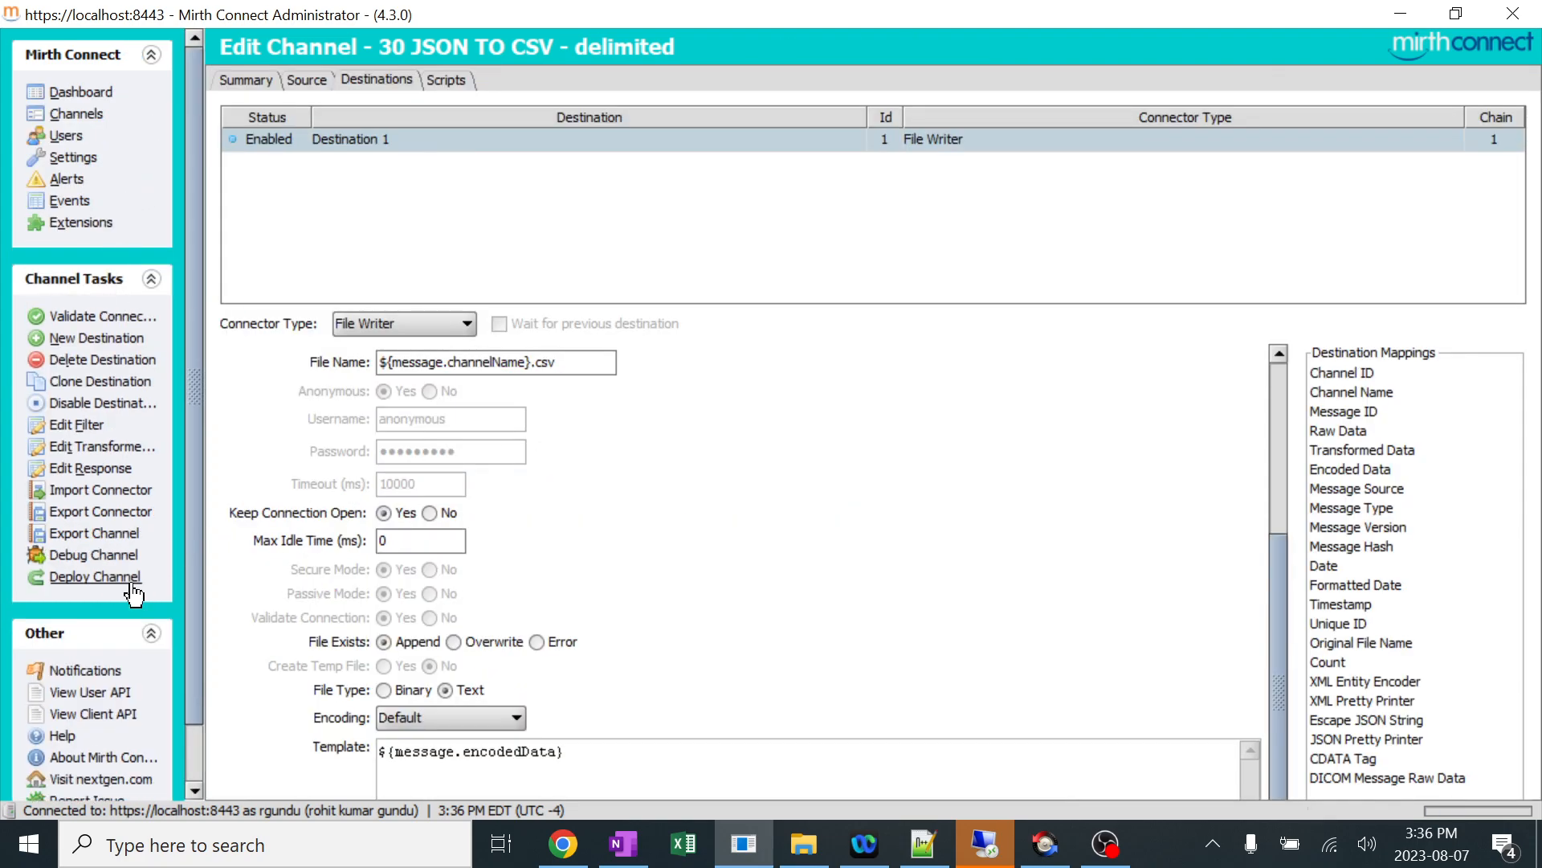
left_click(105, 577)
left_click(758, 458)
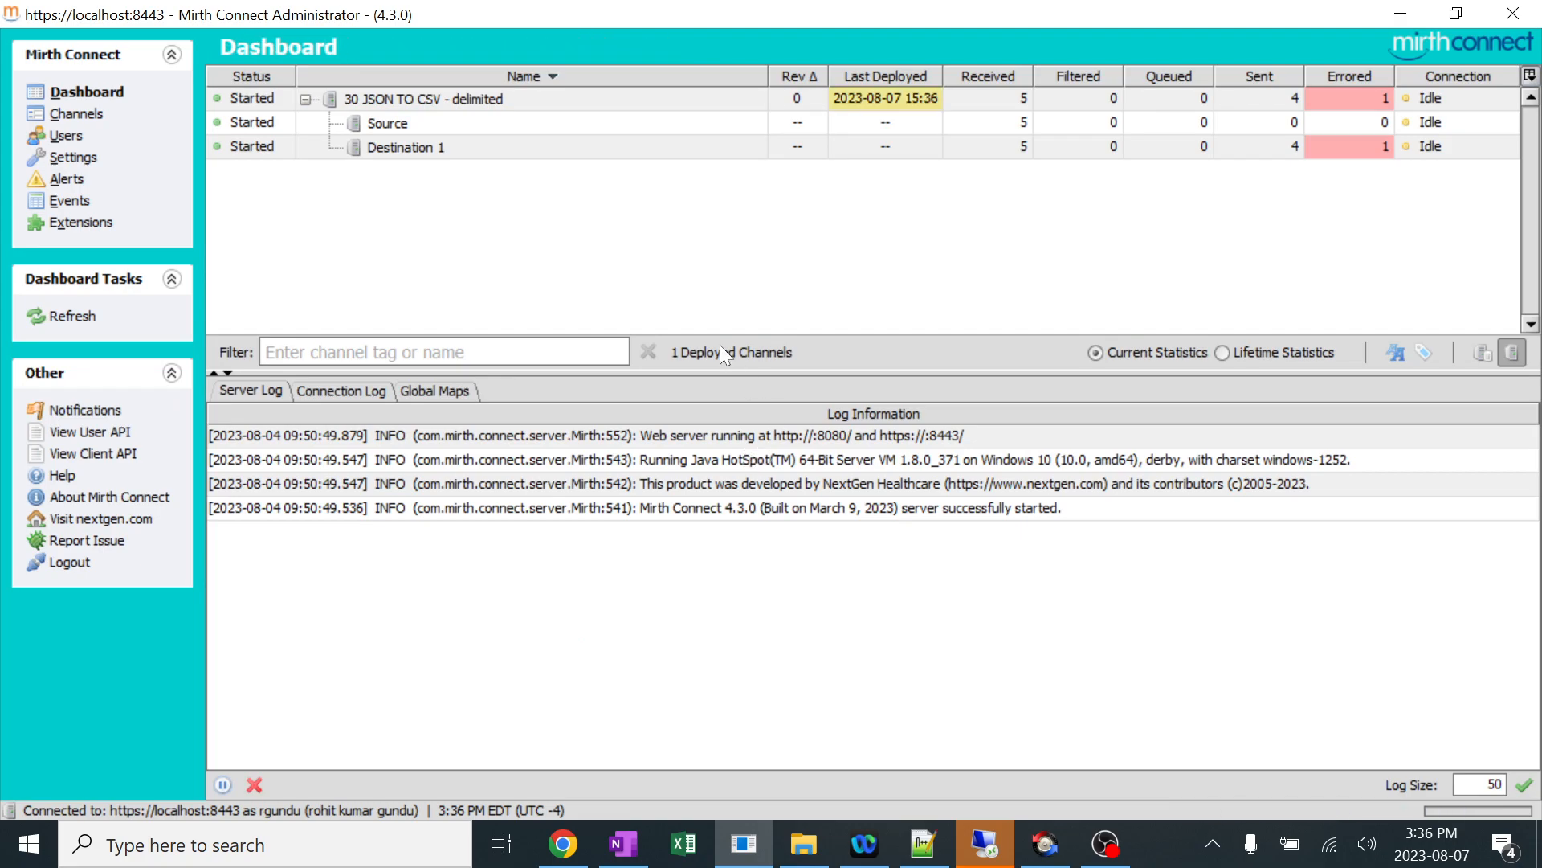
right_click(923, 231)
left_click(966, 240)
Switch to Notepad++ and replace the patient name in the sample JSON with rahul Dravid.
left_click(919, 848)
left_click(381, 285)
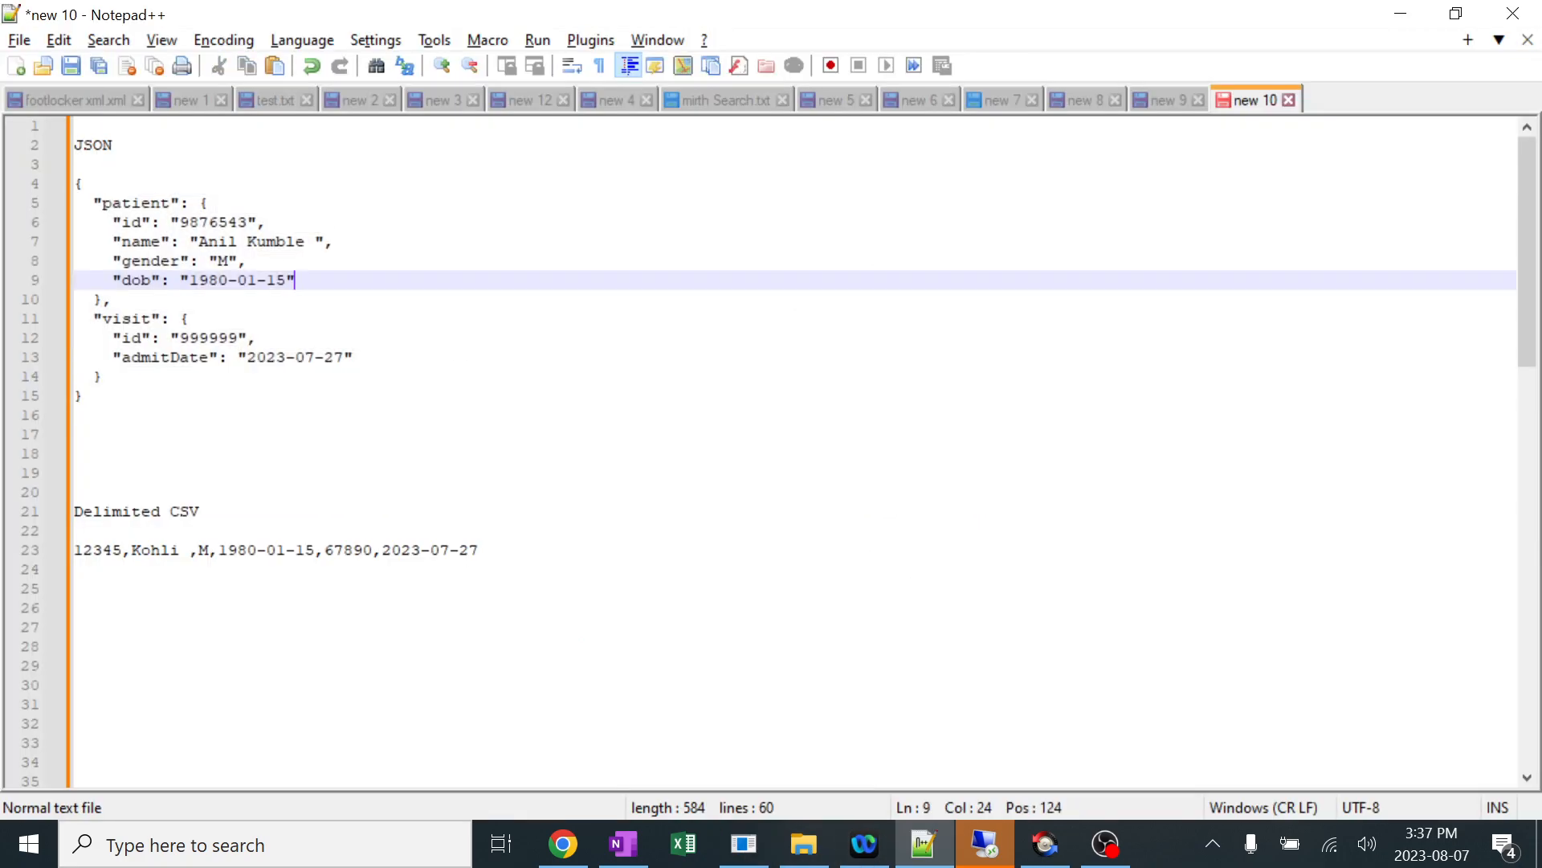
left_click_drag(304, 241, 208, 241)
key("BackSpace")
key("BackSpace")
type("rahul ")
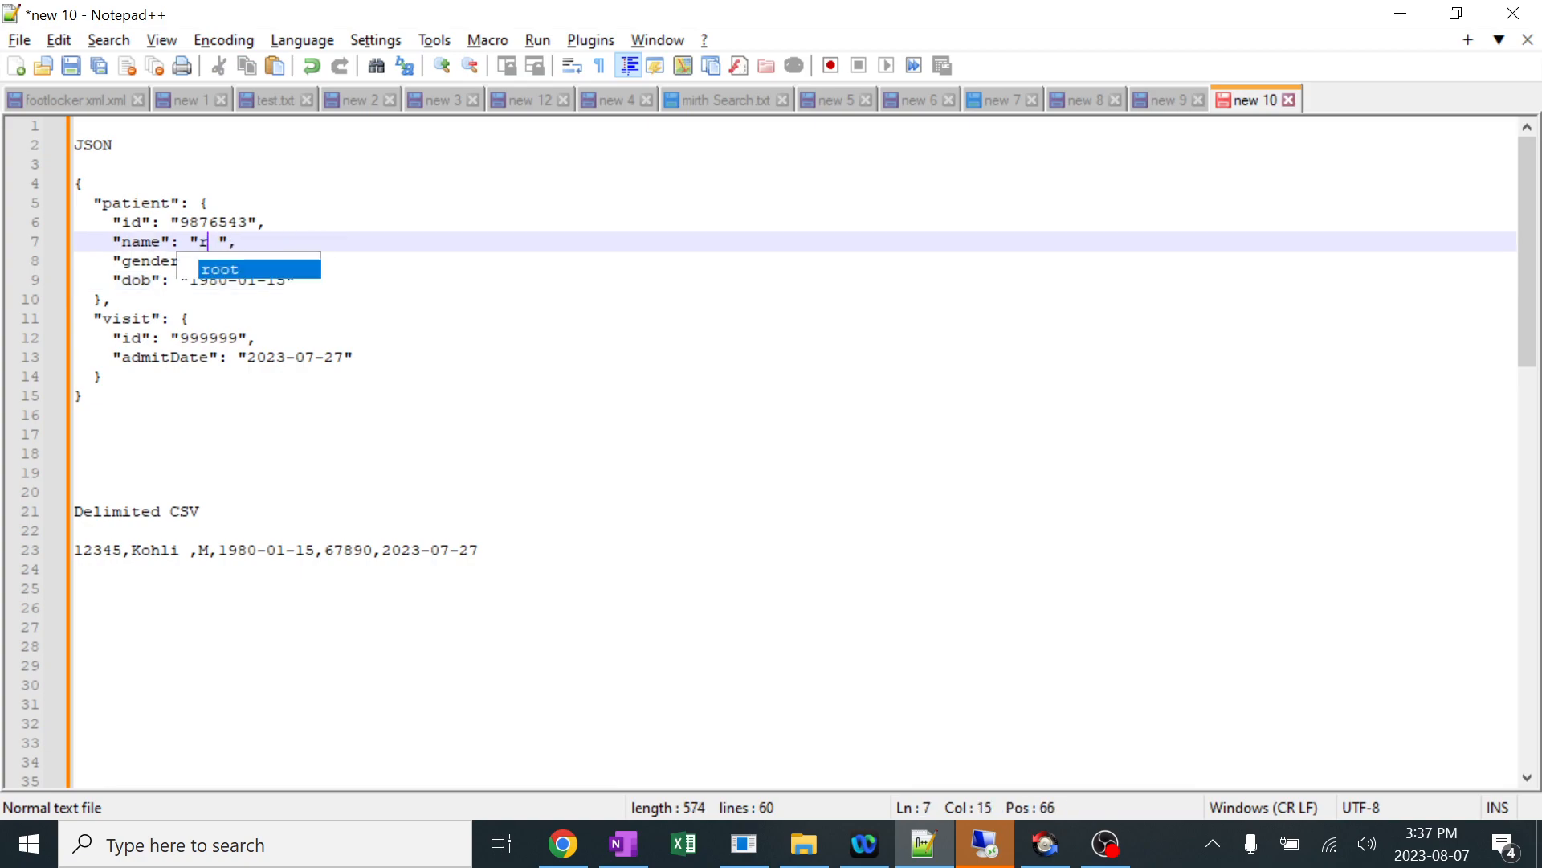
type("Dravid")
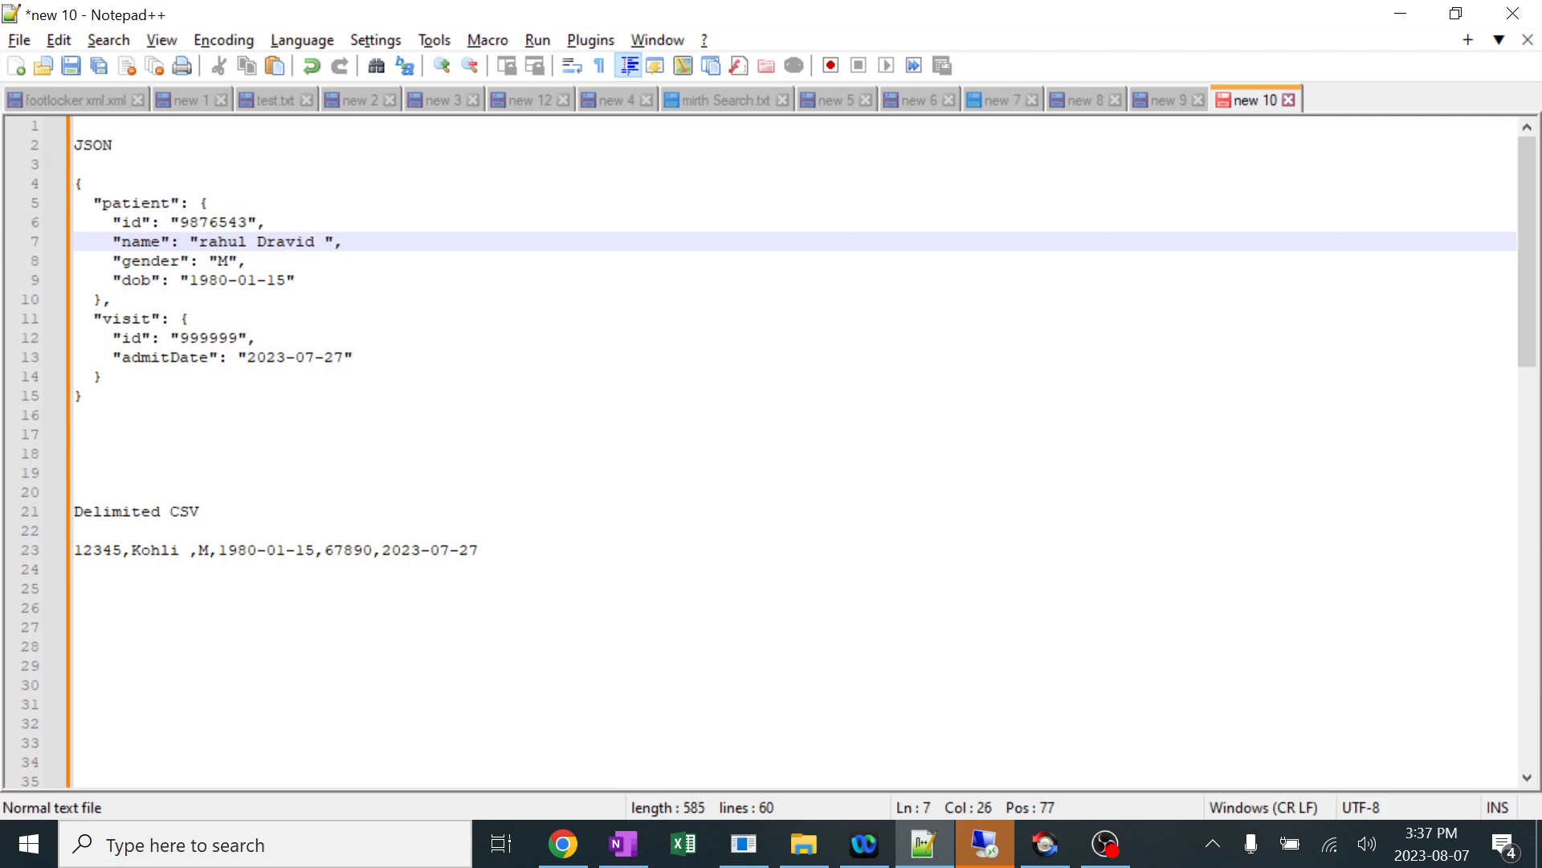
Copy the whole sample JSON into a new message for the 30 JSON TO CSV - delimited channel in Mirth Connect.
left_click_drag(86, 395, 70, 185)
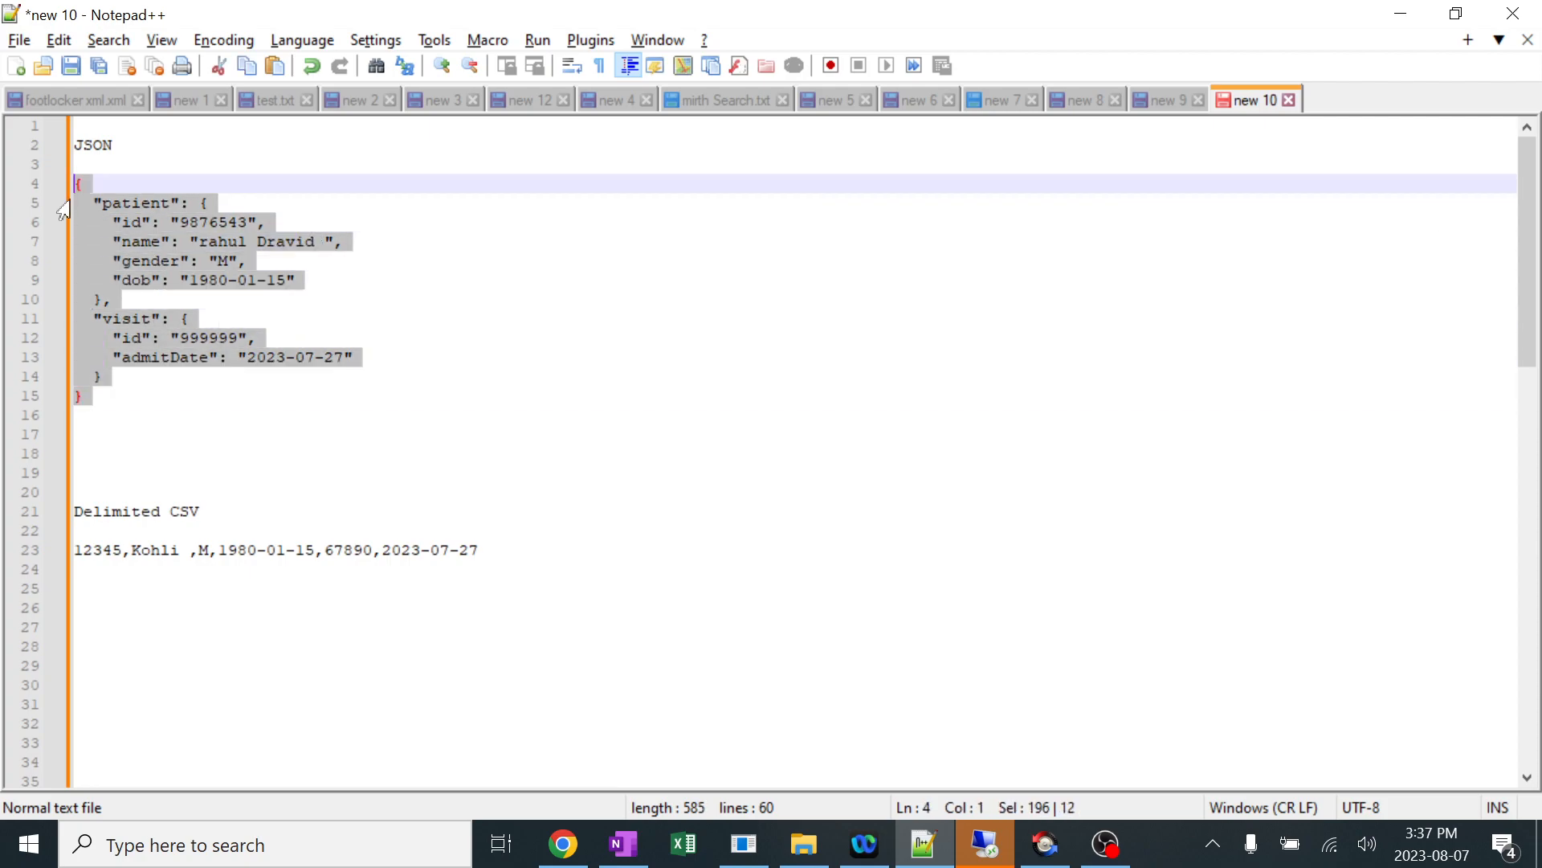
key("alt+Tab")
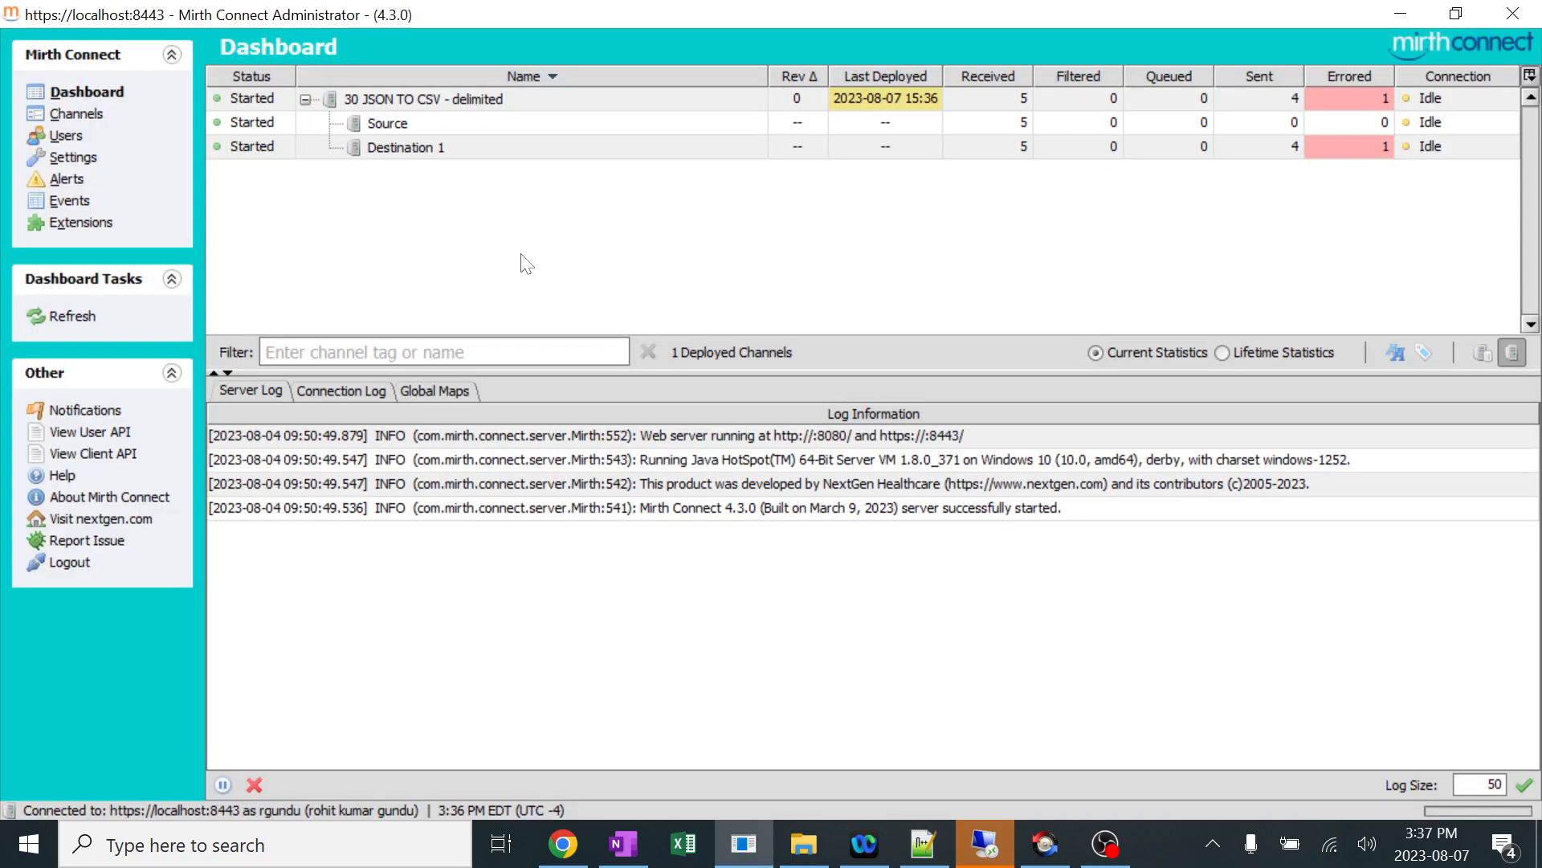
left_click(415, 98)
right_click(415, 95)
left_click(482, 132)
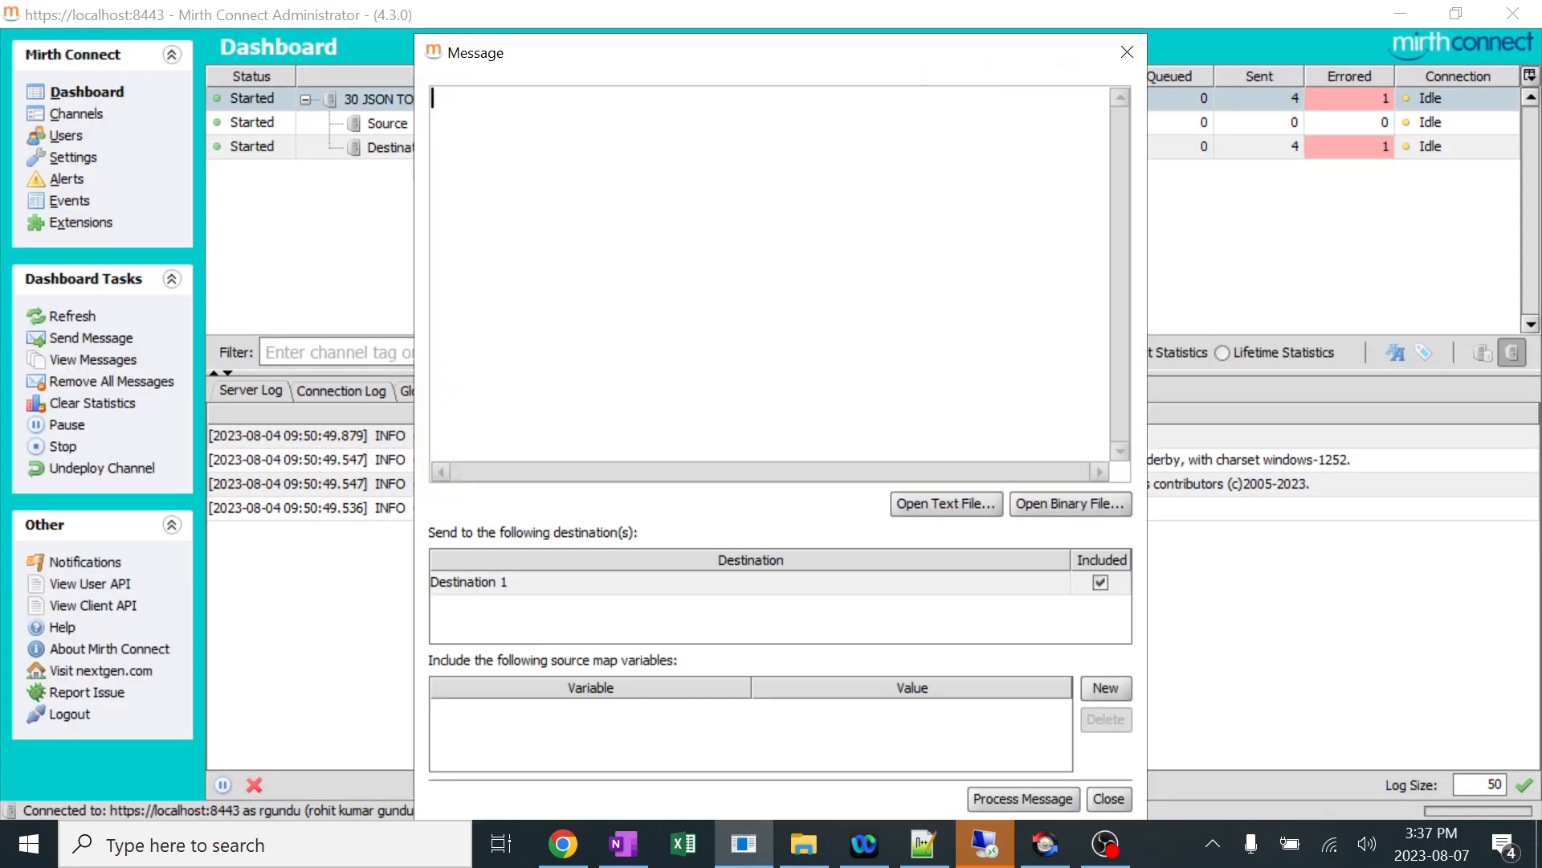
key("ctrl+v")
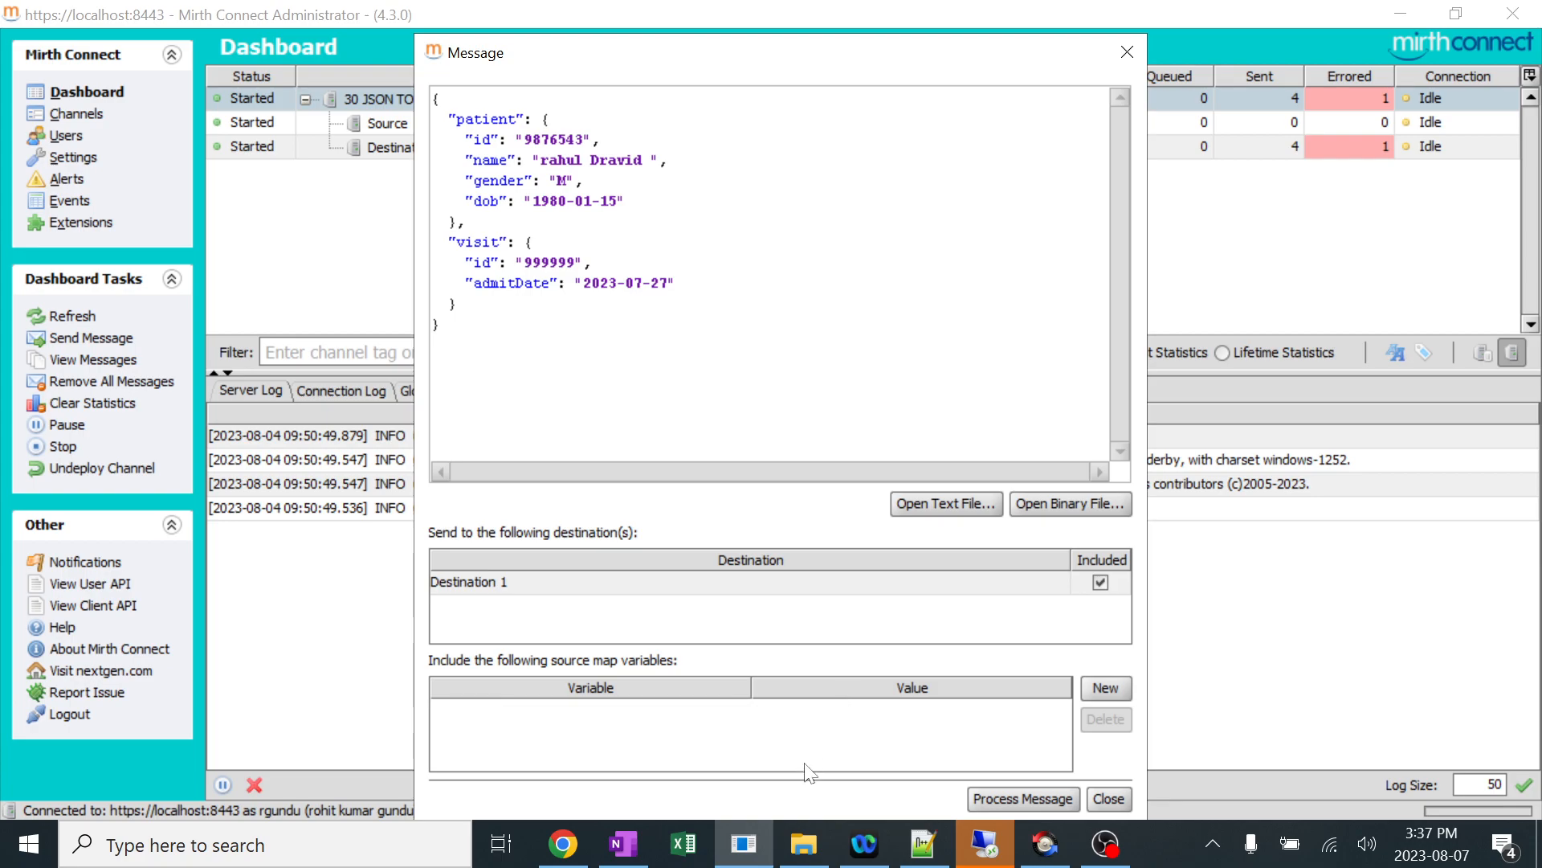
Check the Write folder in File Explorer, then return to Mirth Connect and process the message through Destination 1.
left_click(803, 843)
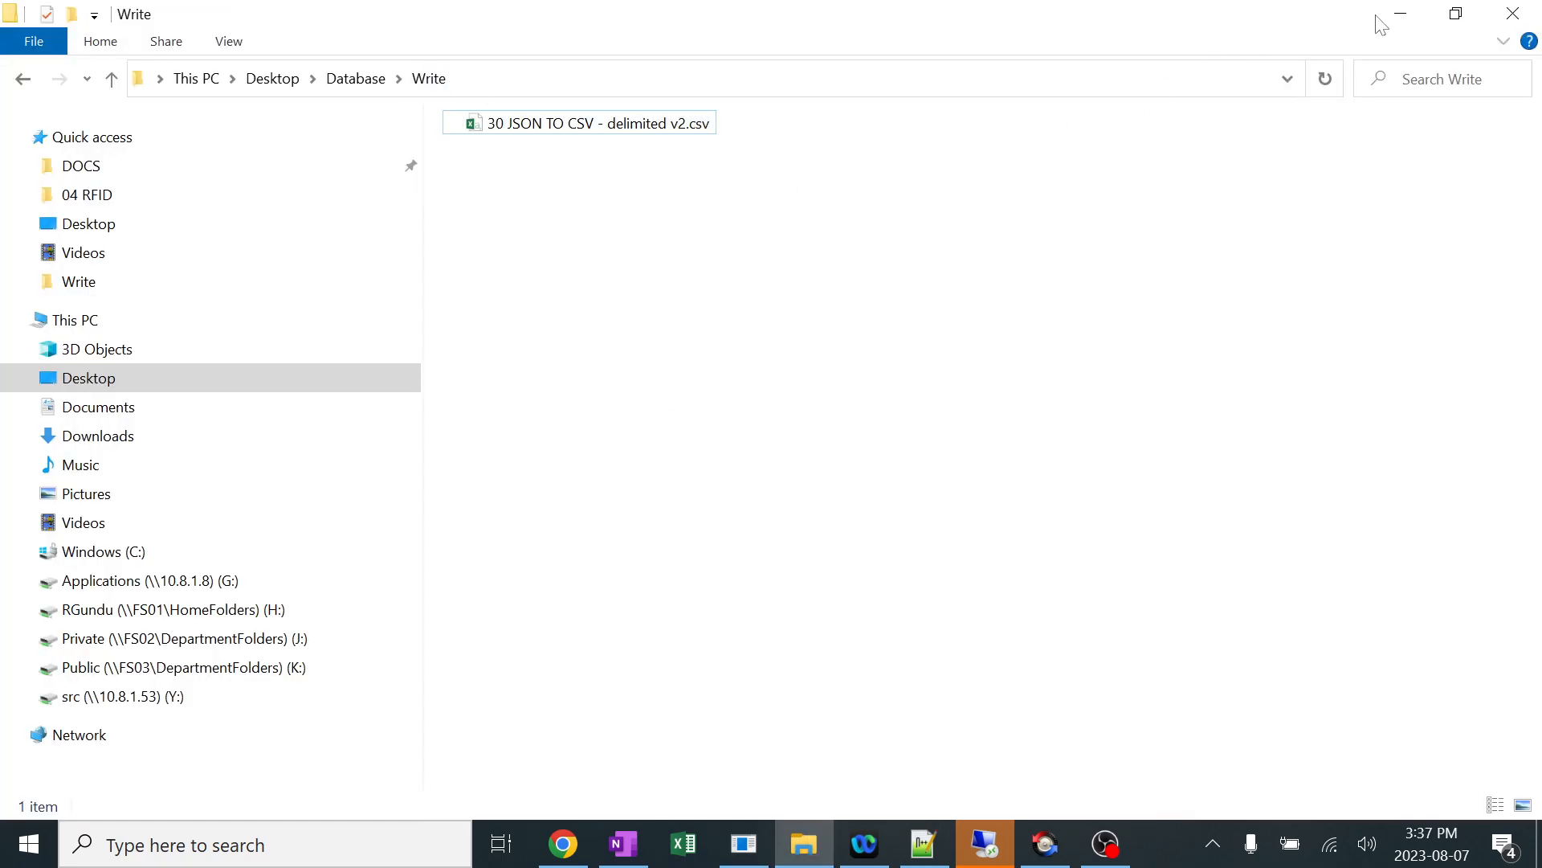
left_click(1401, 14)
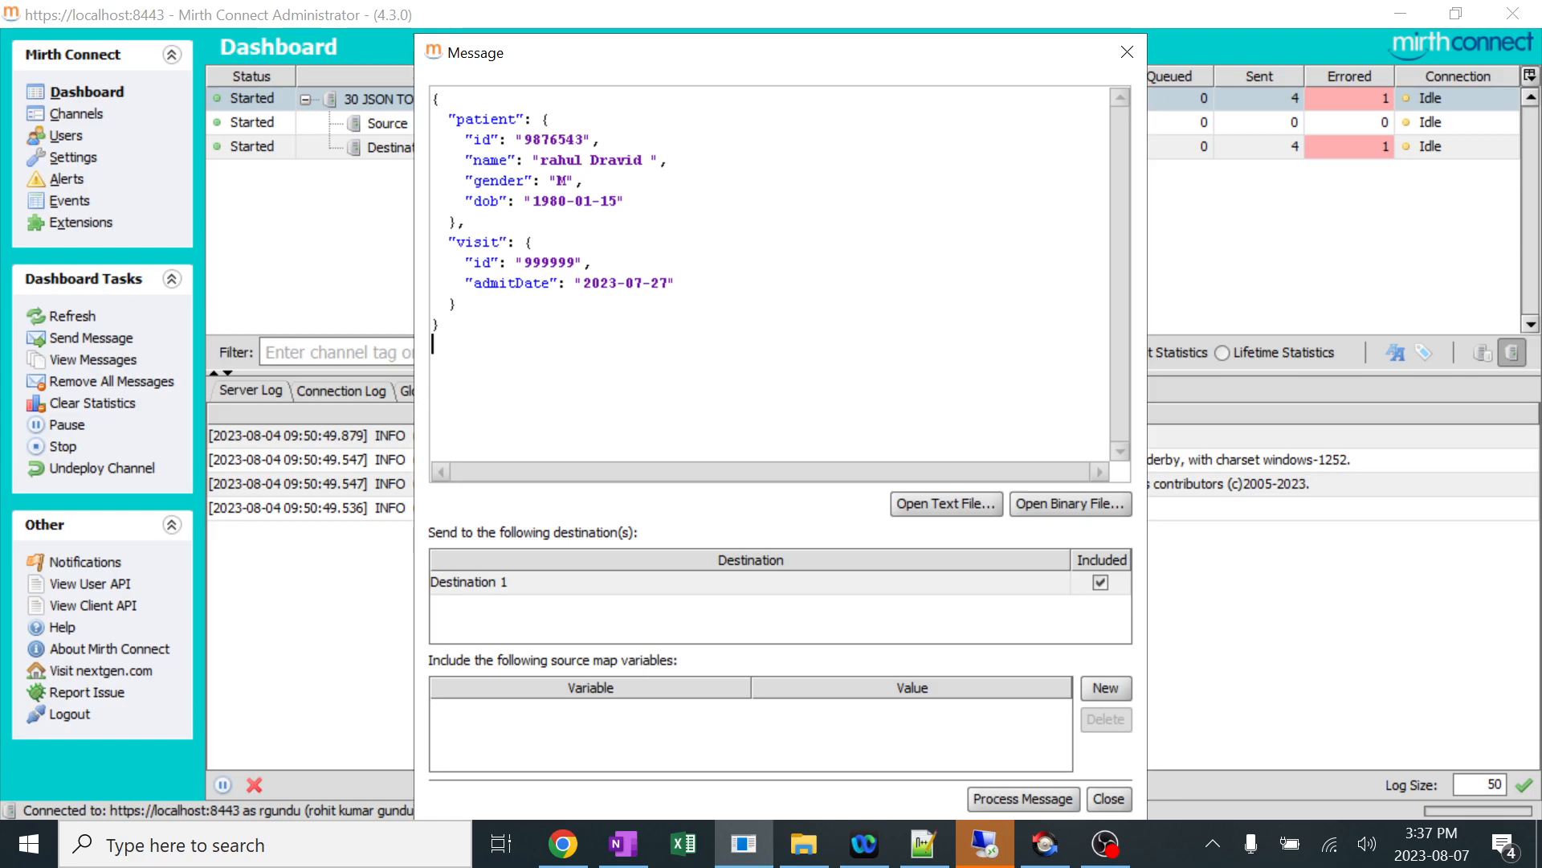
left_click(1032, 799)
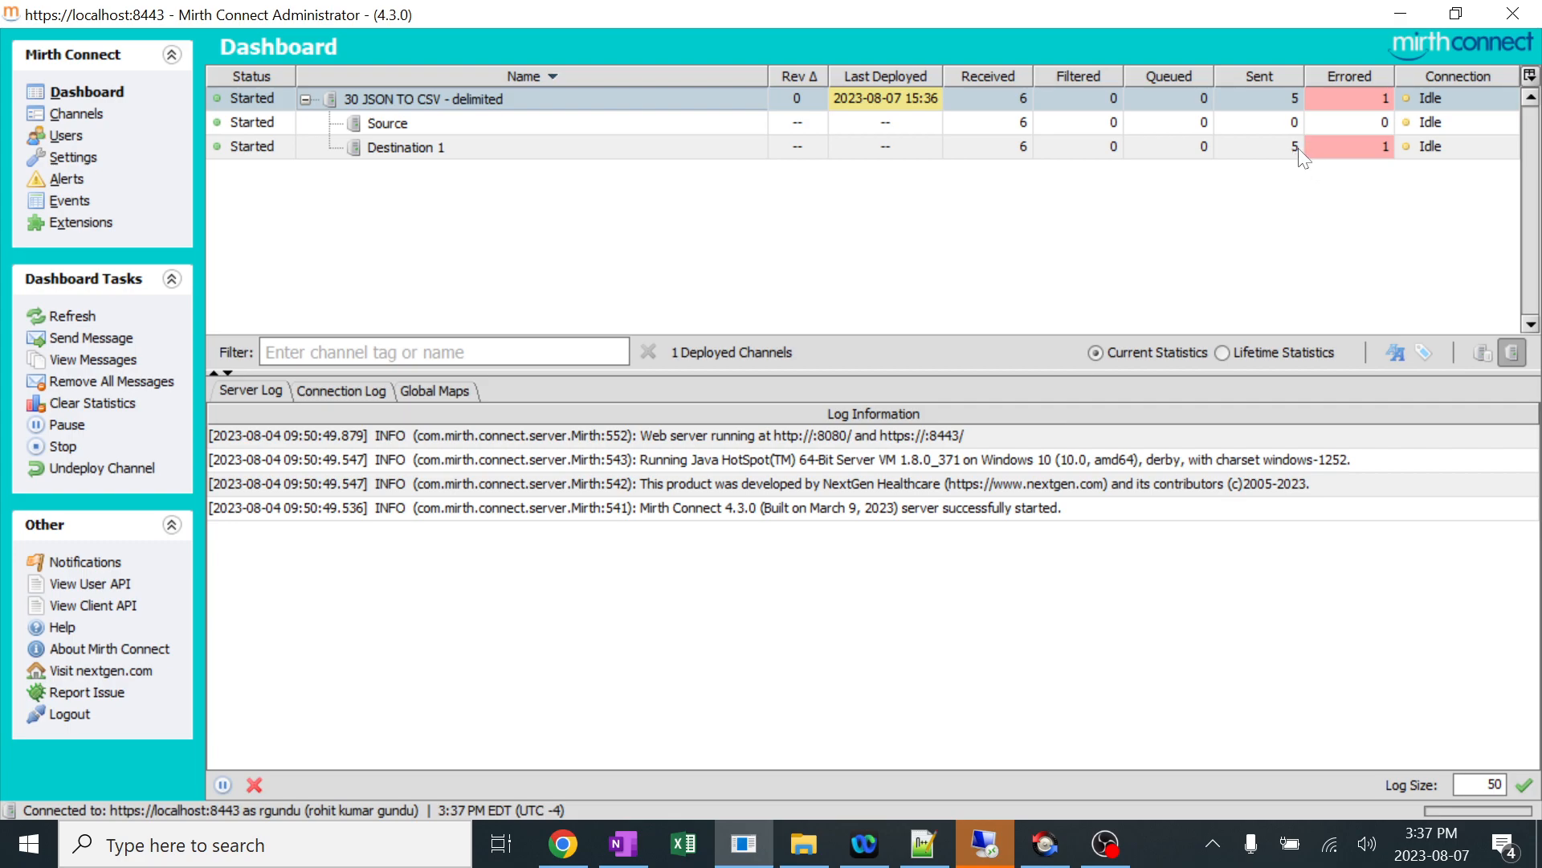
Open 30 JSON TO CSV - delimited.csv from the Write folder in Excel, examine its output row, and return to Mirth Connect.
left_click(804, 845)
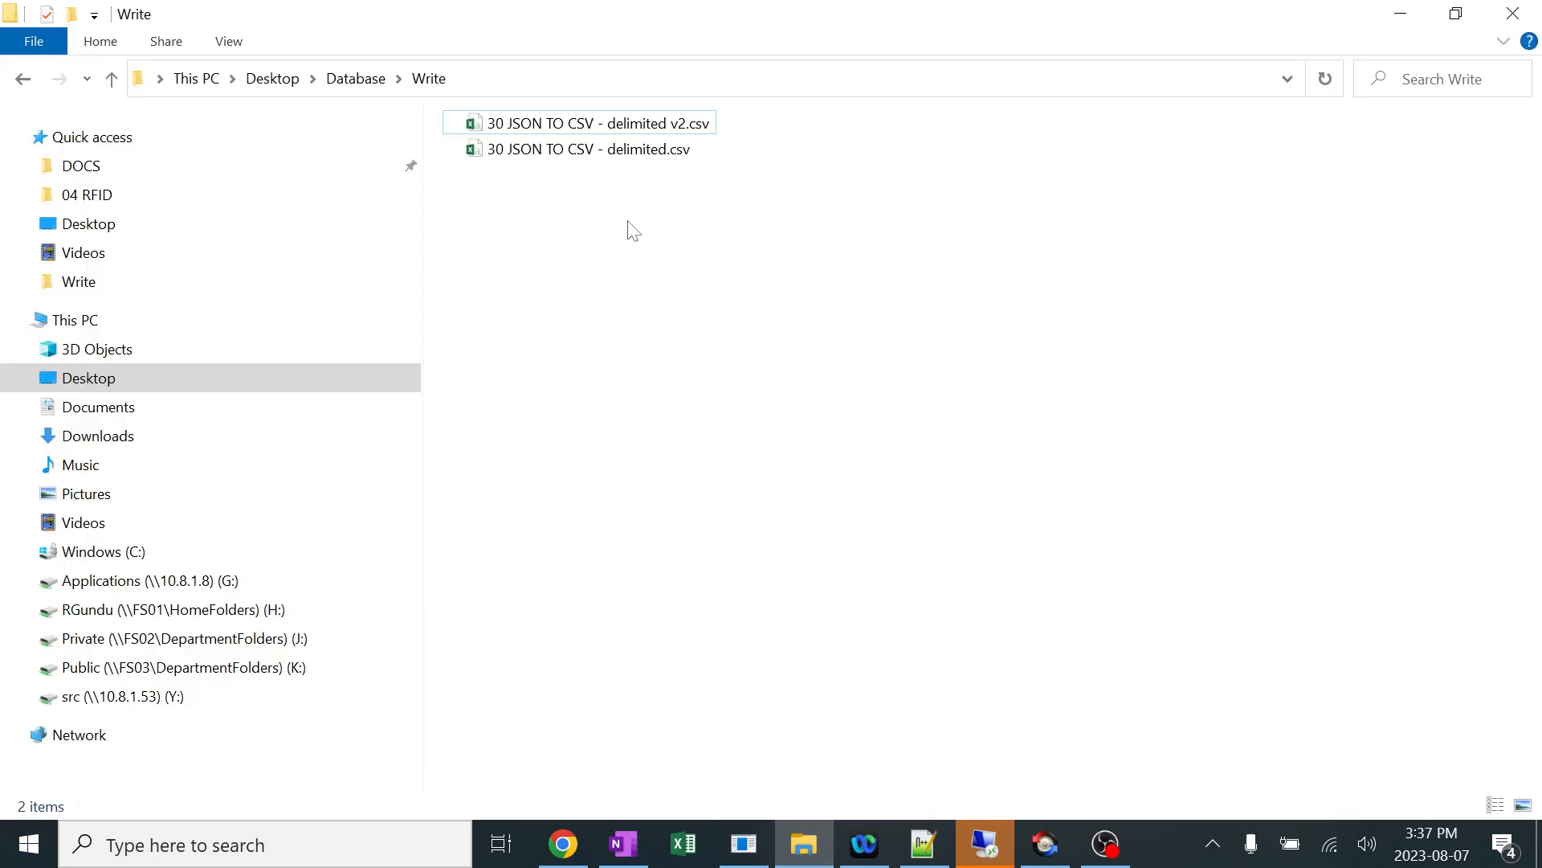
left_click(654, 158)
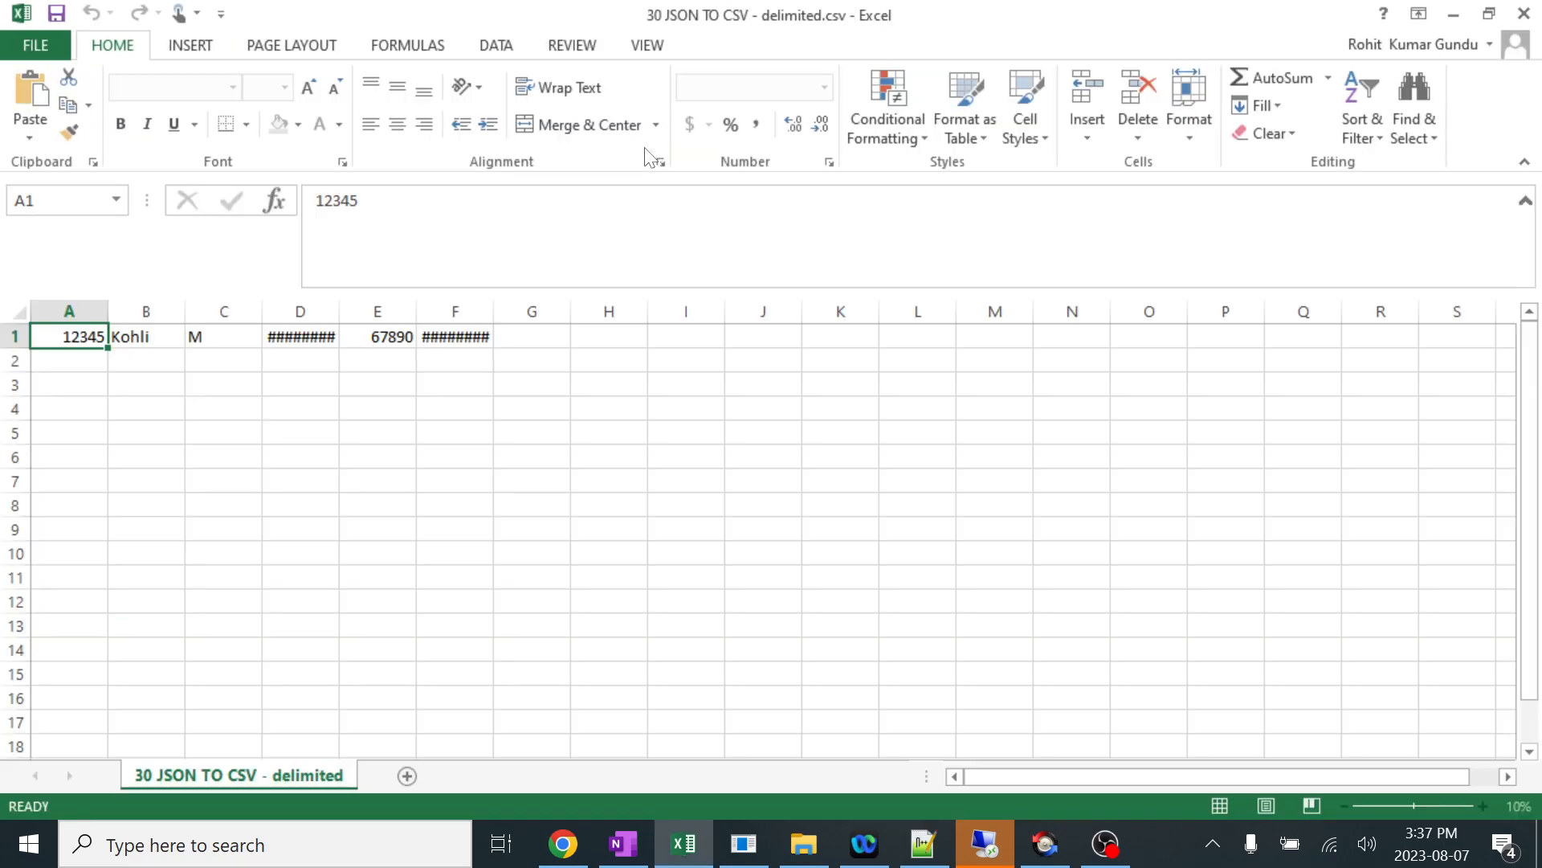
left_click(221, 402)
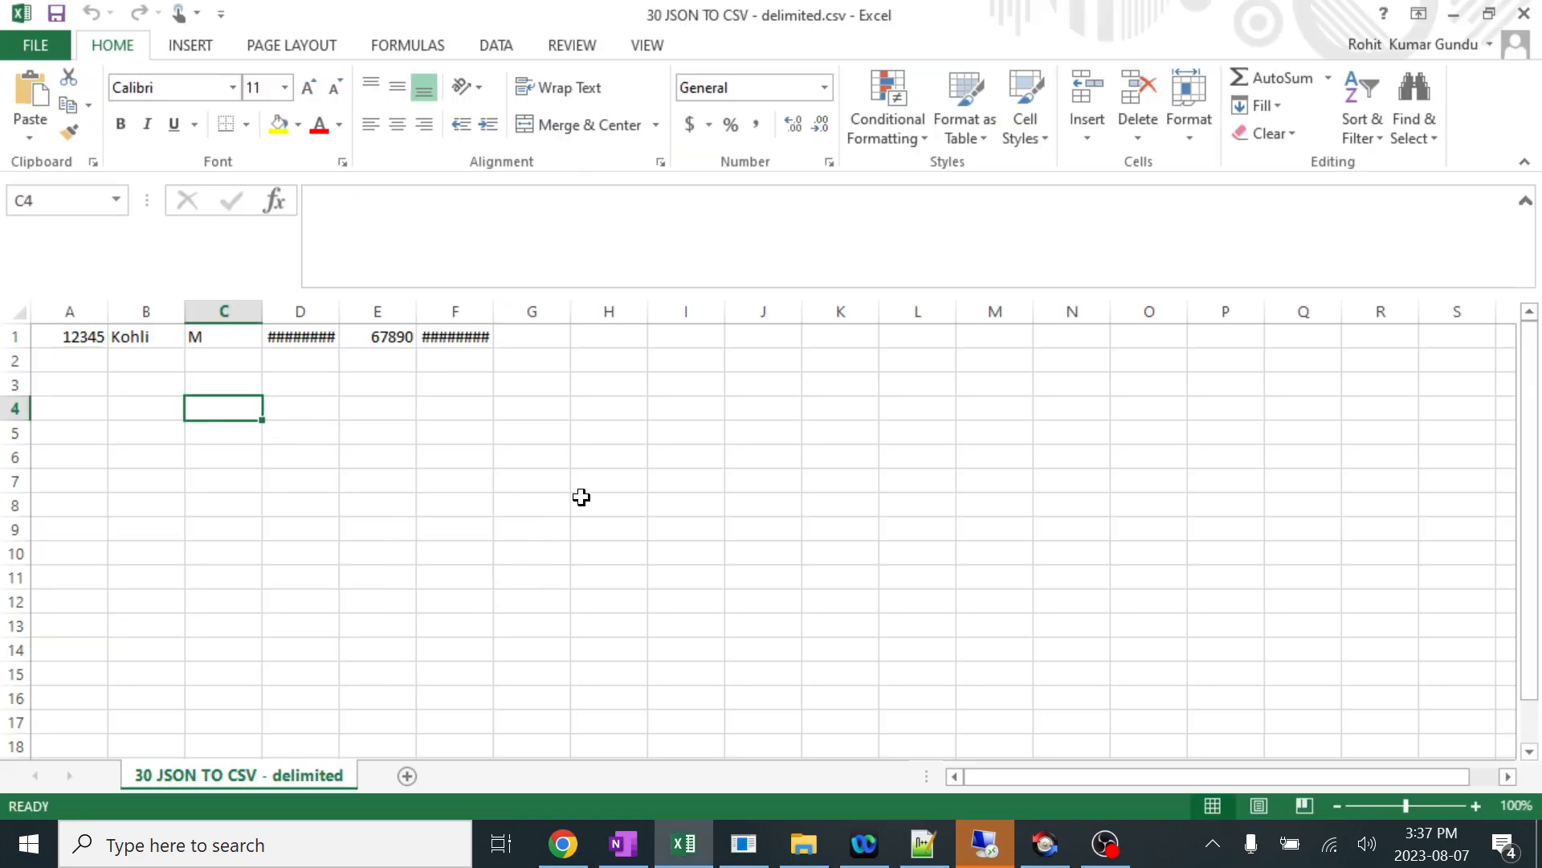
left_click(512, 402)
left_click_drag(88, 337, 486, 337)
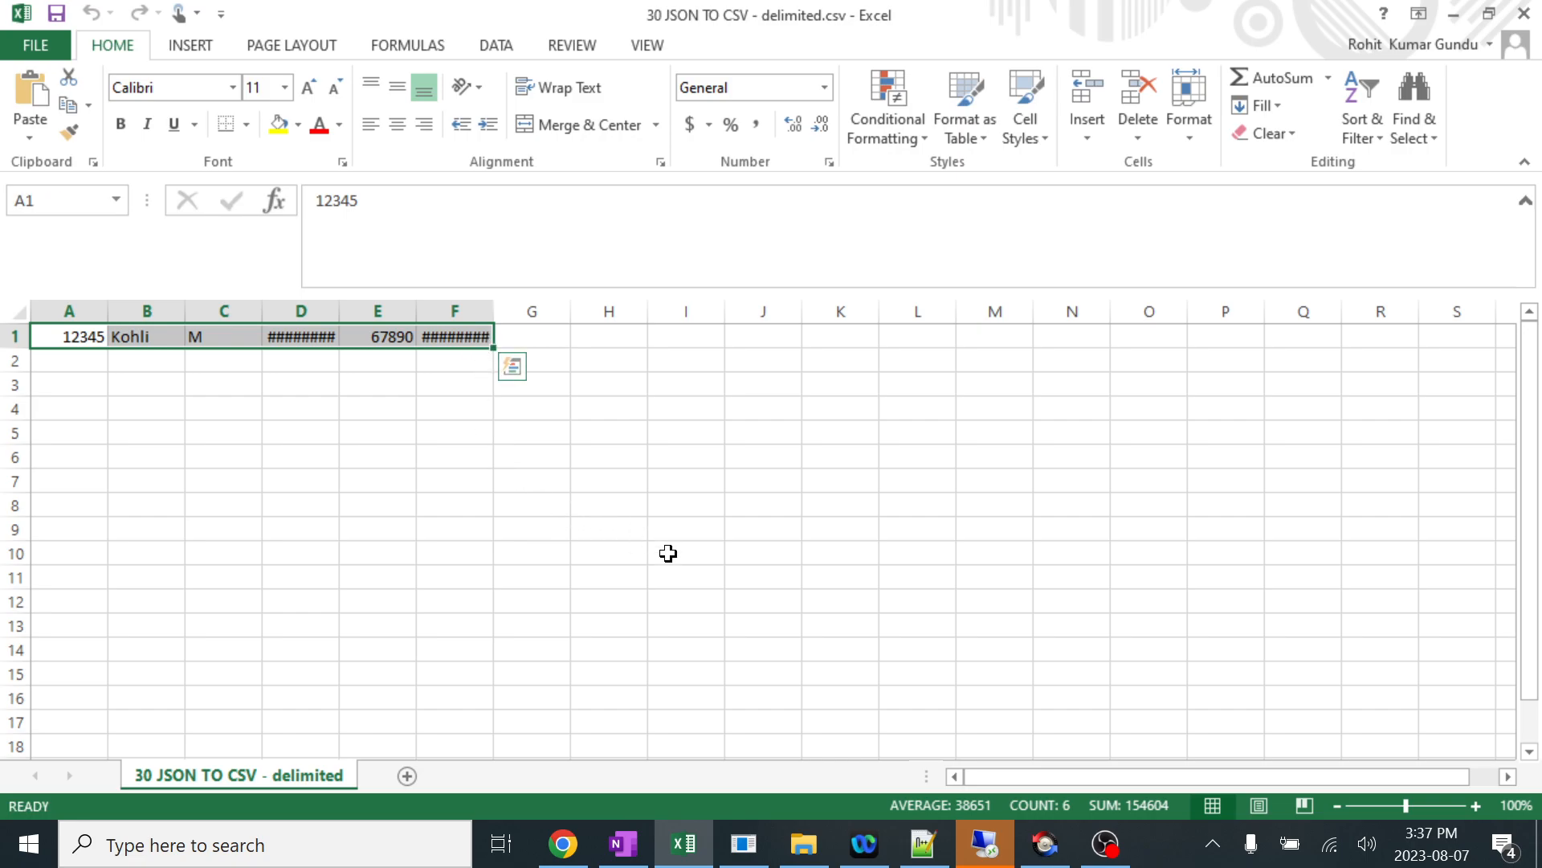
left_click(747, 842)
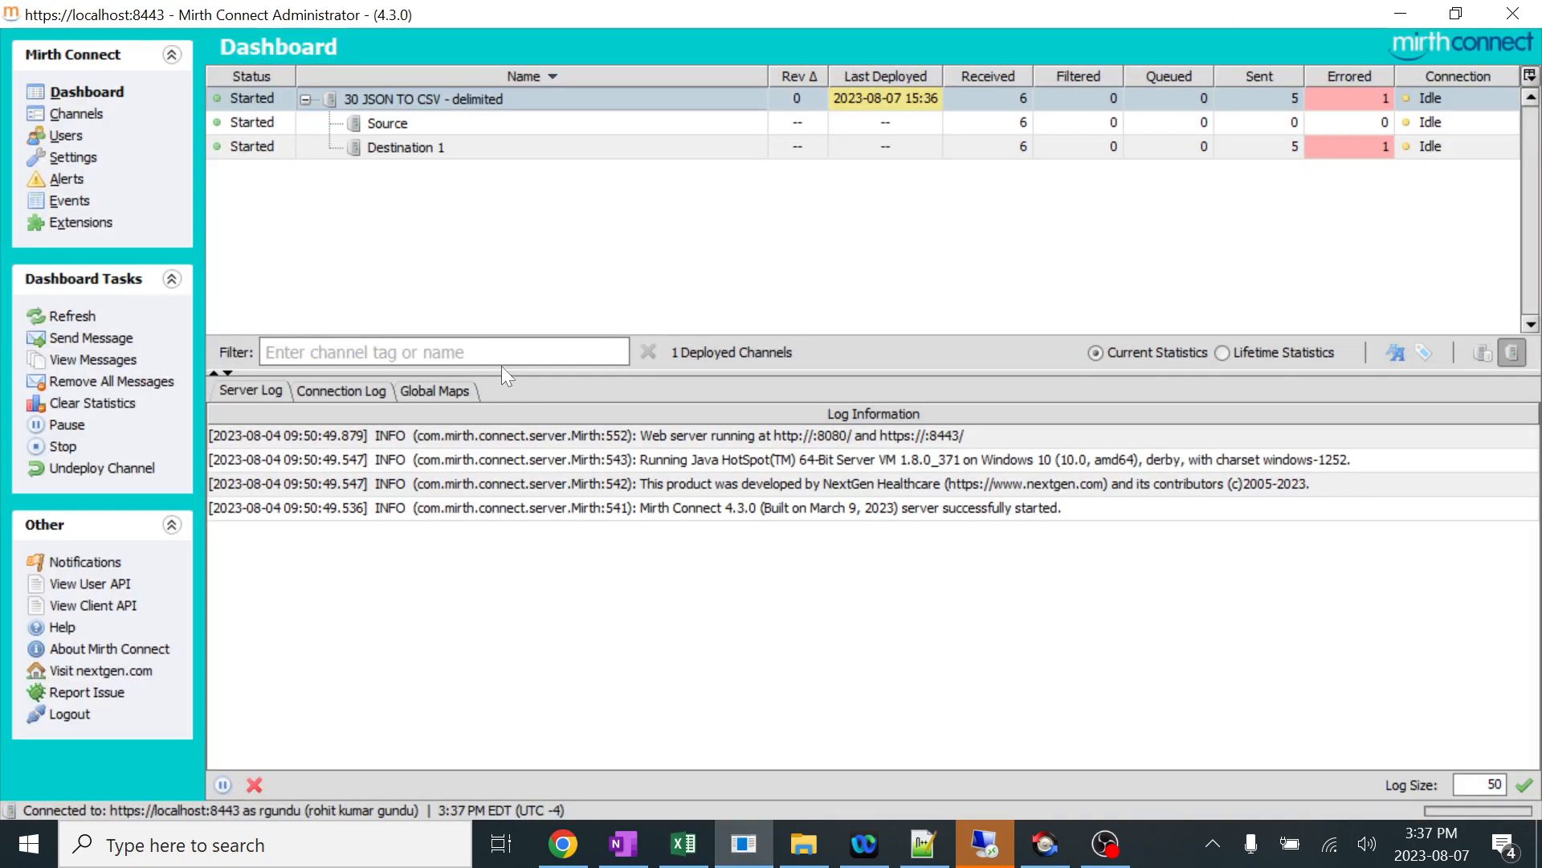
Open the Destination 1 transformer of the 30 JSON TO CSV - delimited channel and set the outbound message template's data type to Raw.
left_click(80, 114)
double_click(468, 99)
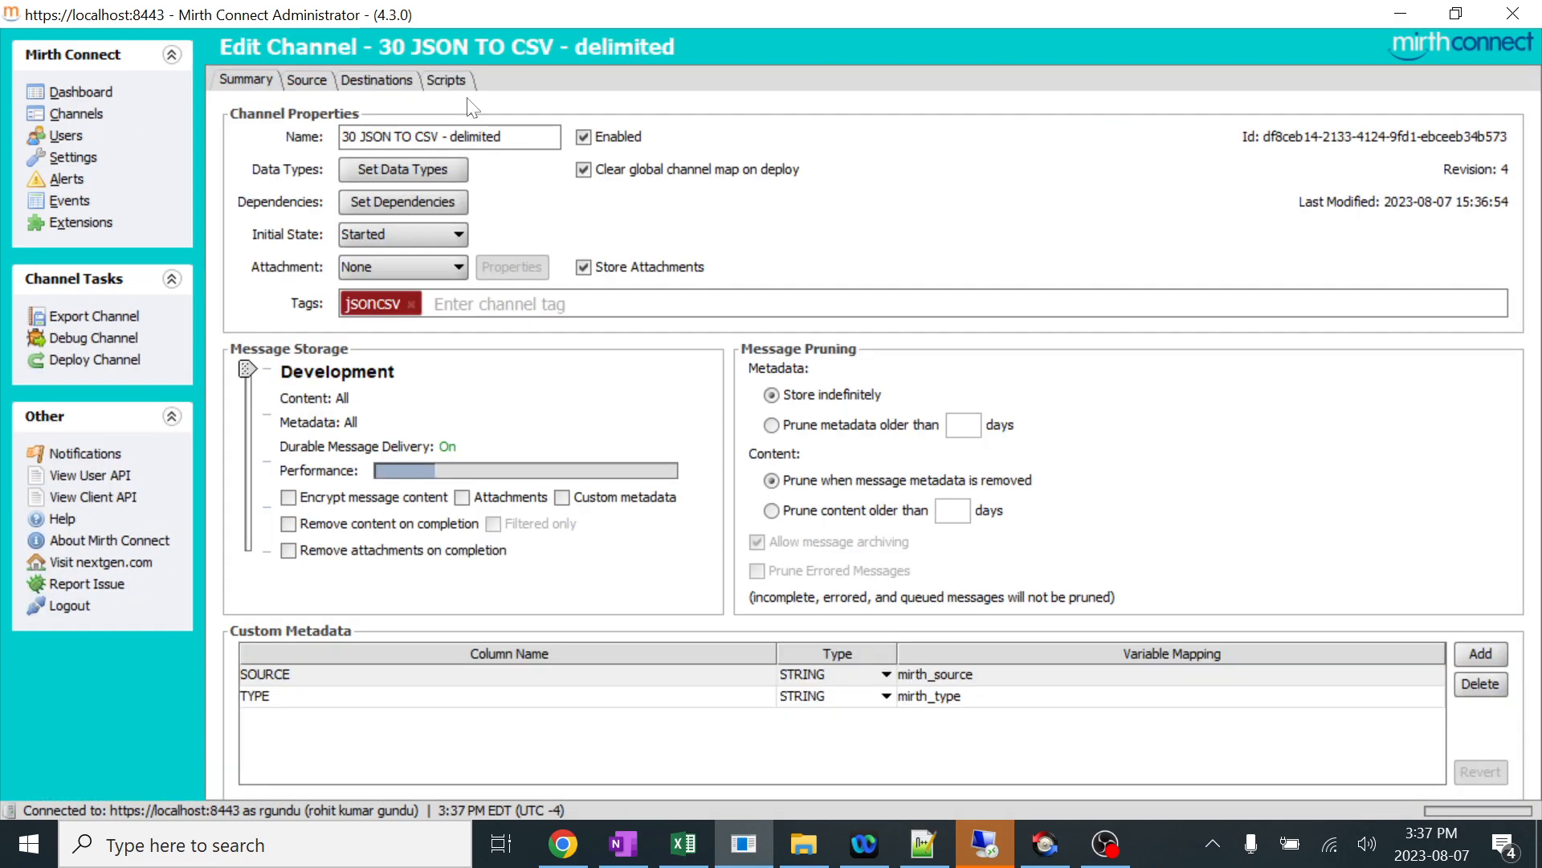
left_click(383, 83)
left_click(60, 448)
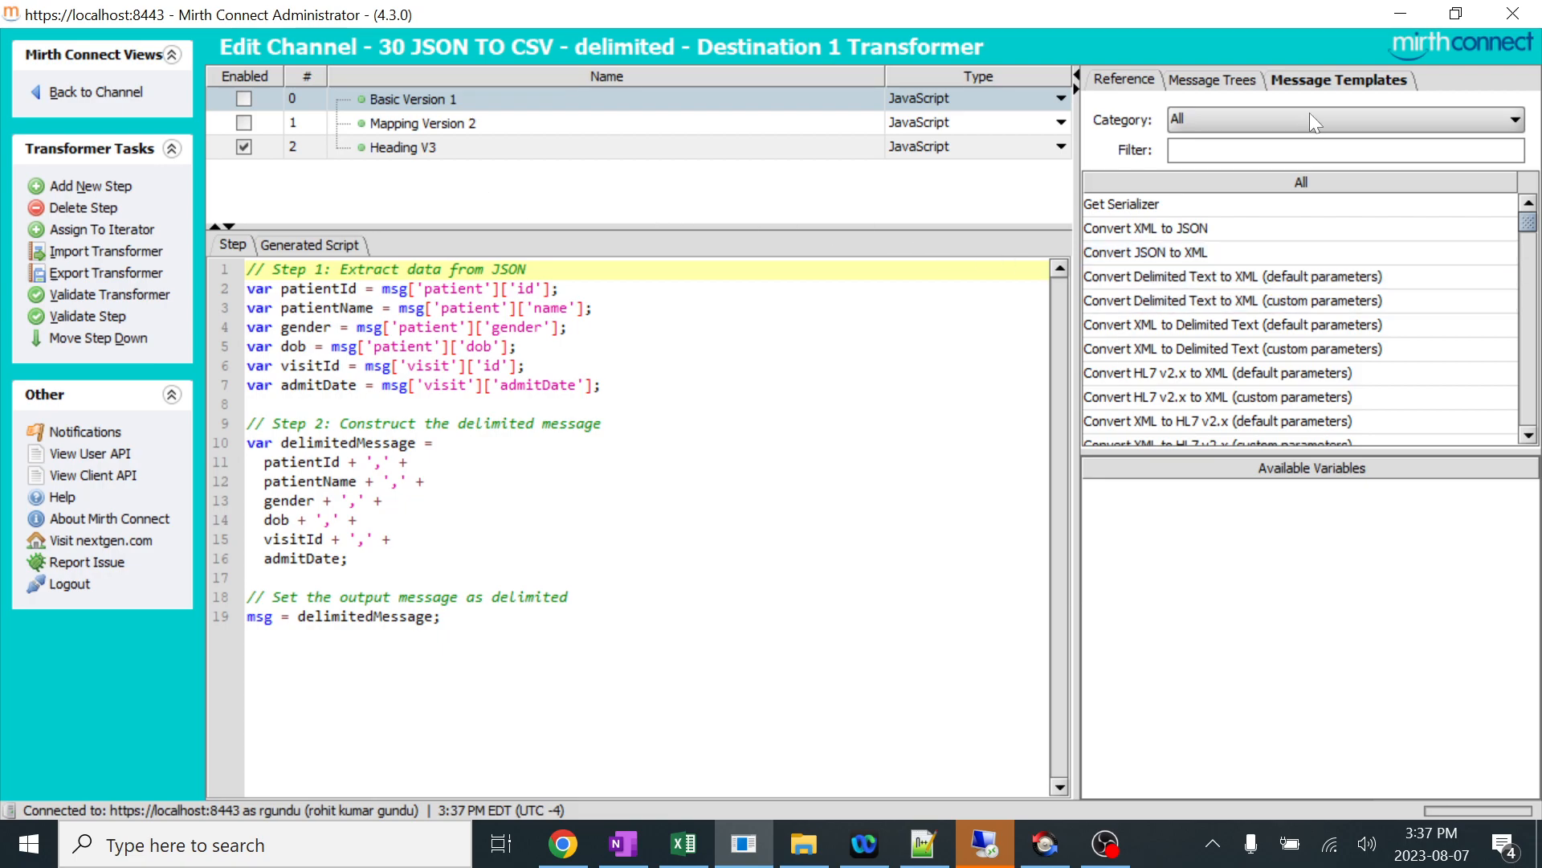
left_click(1314, 80)
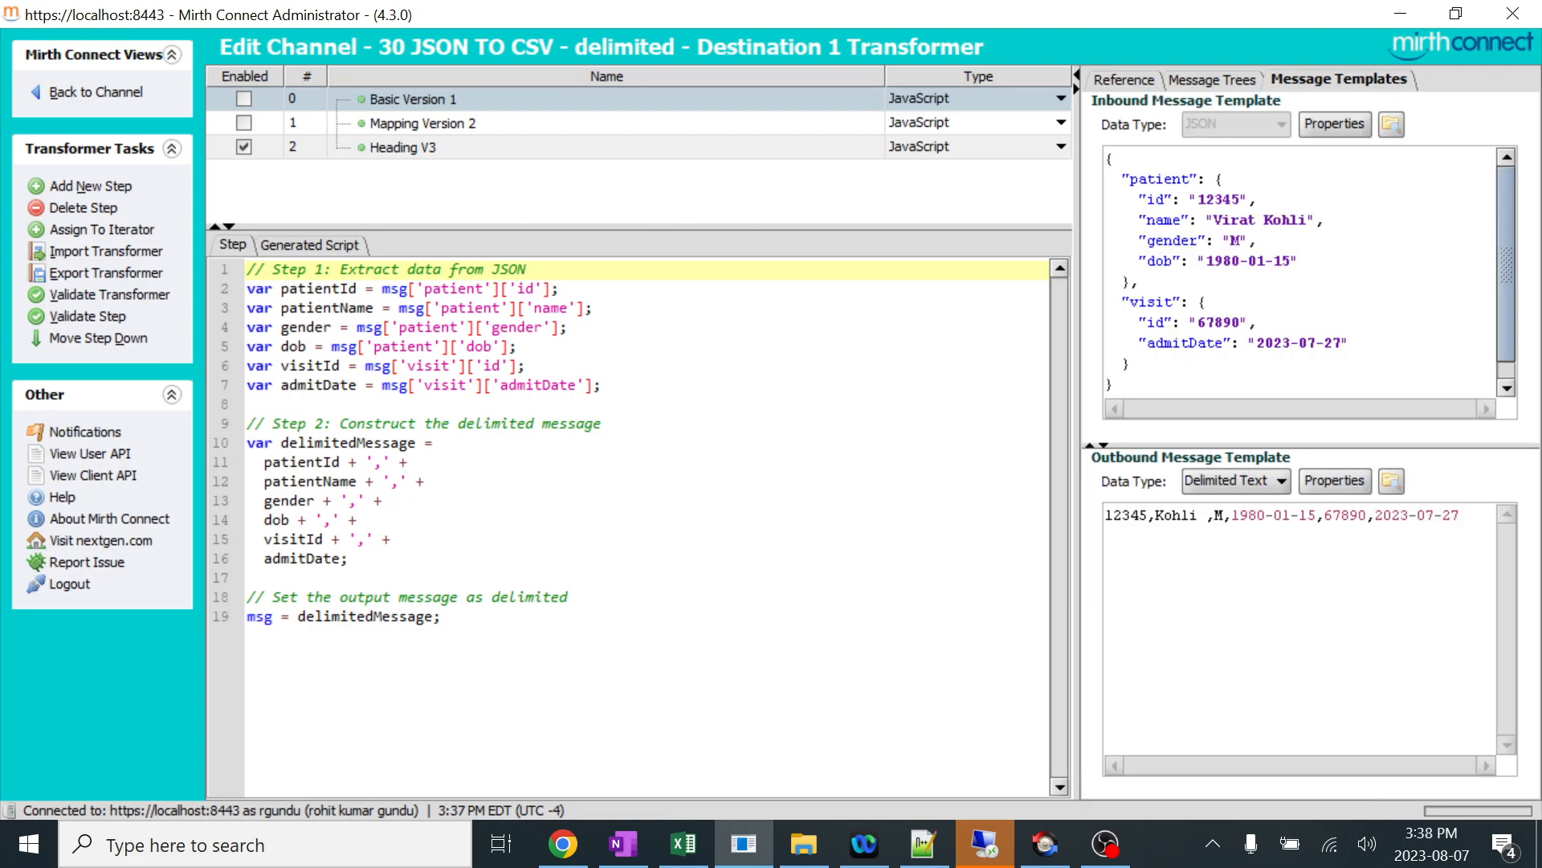
left_click(1274, 482)
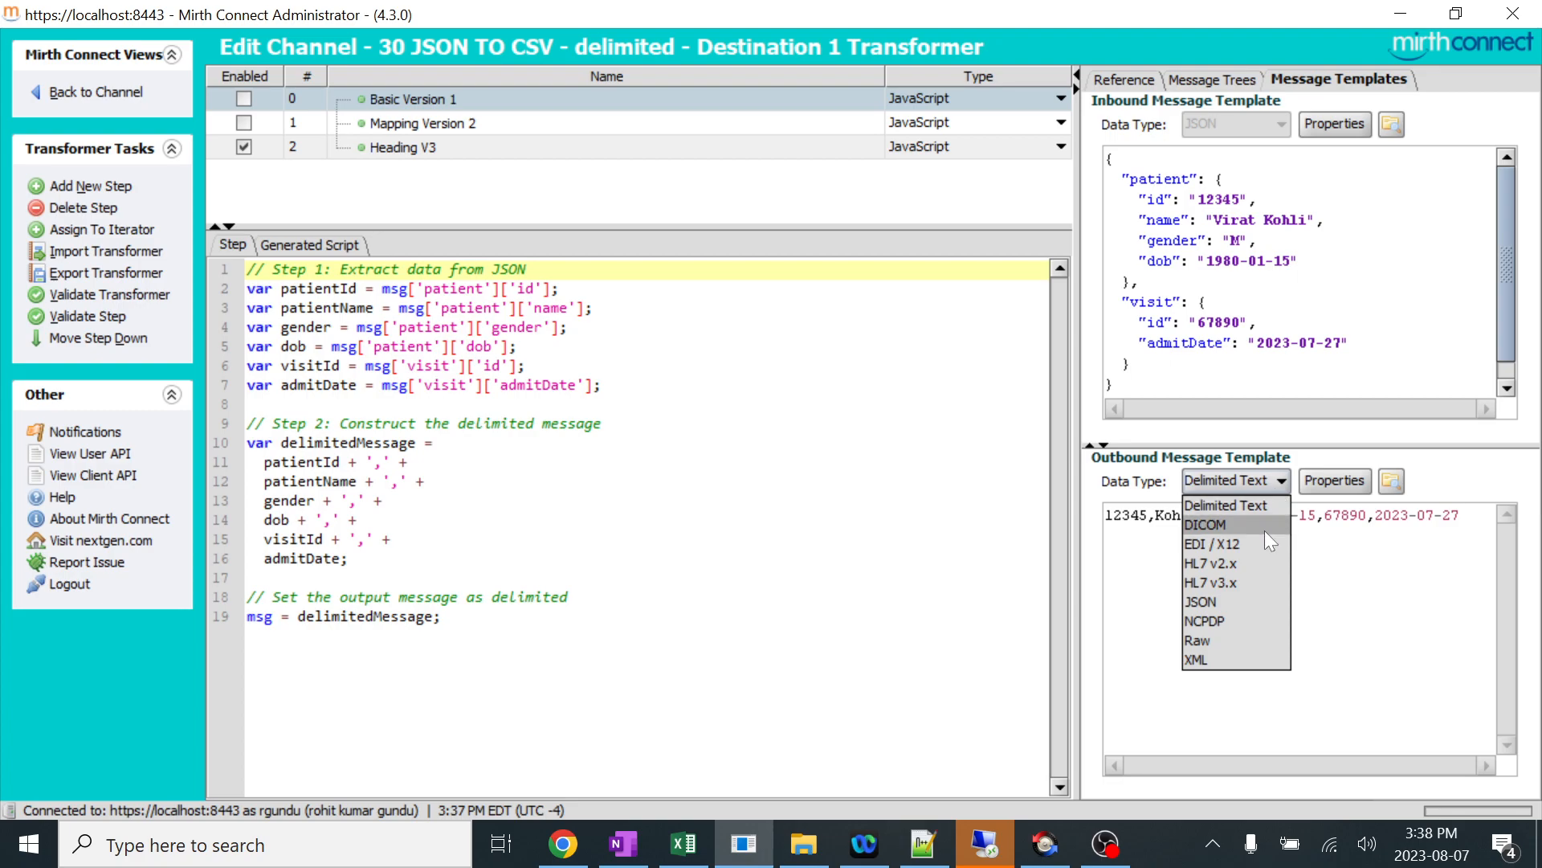
left_click(1231, 639)
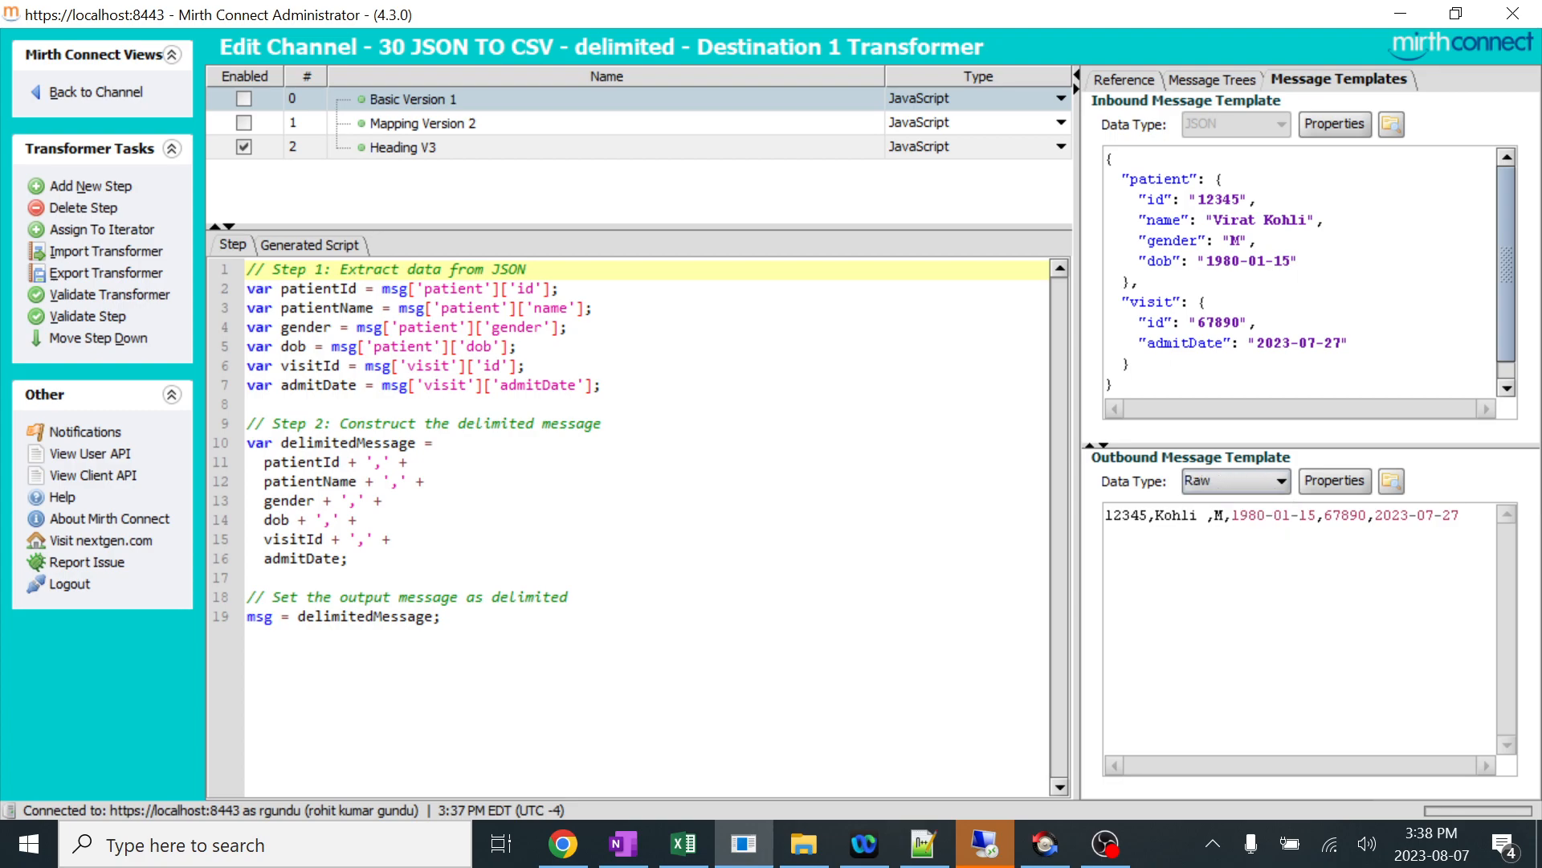
left_click(1266, 484)
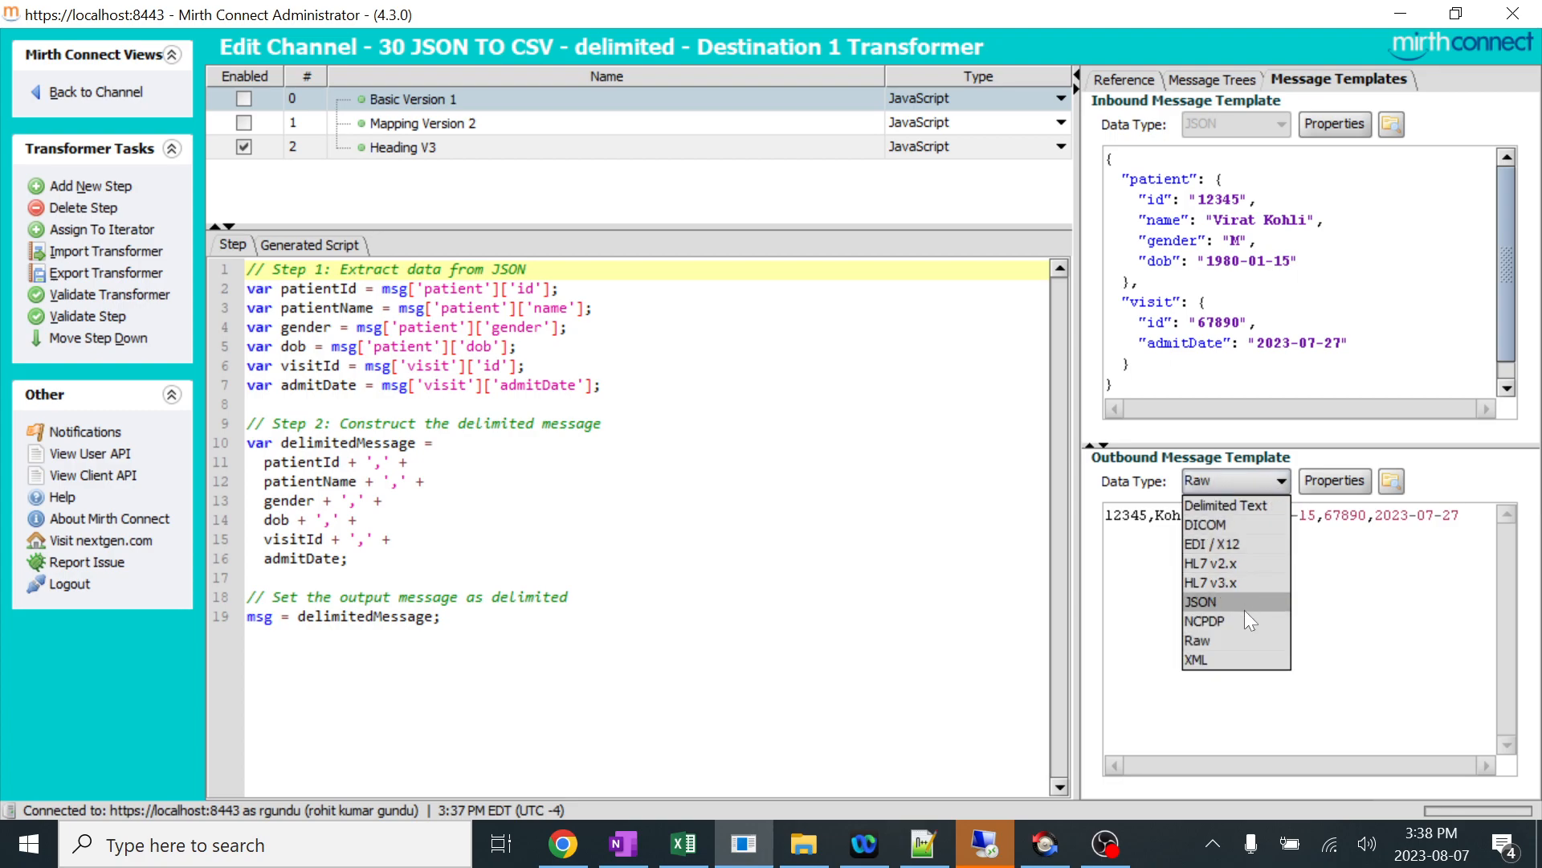
left_click(951, 91)
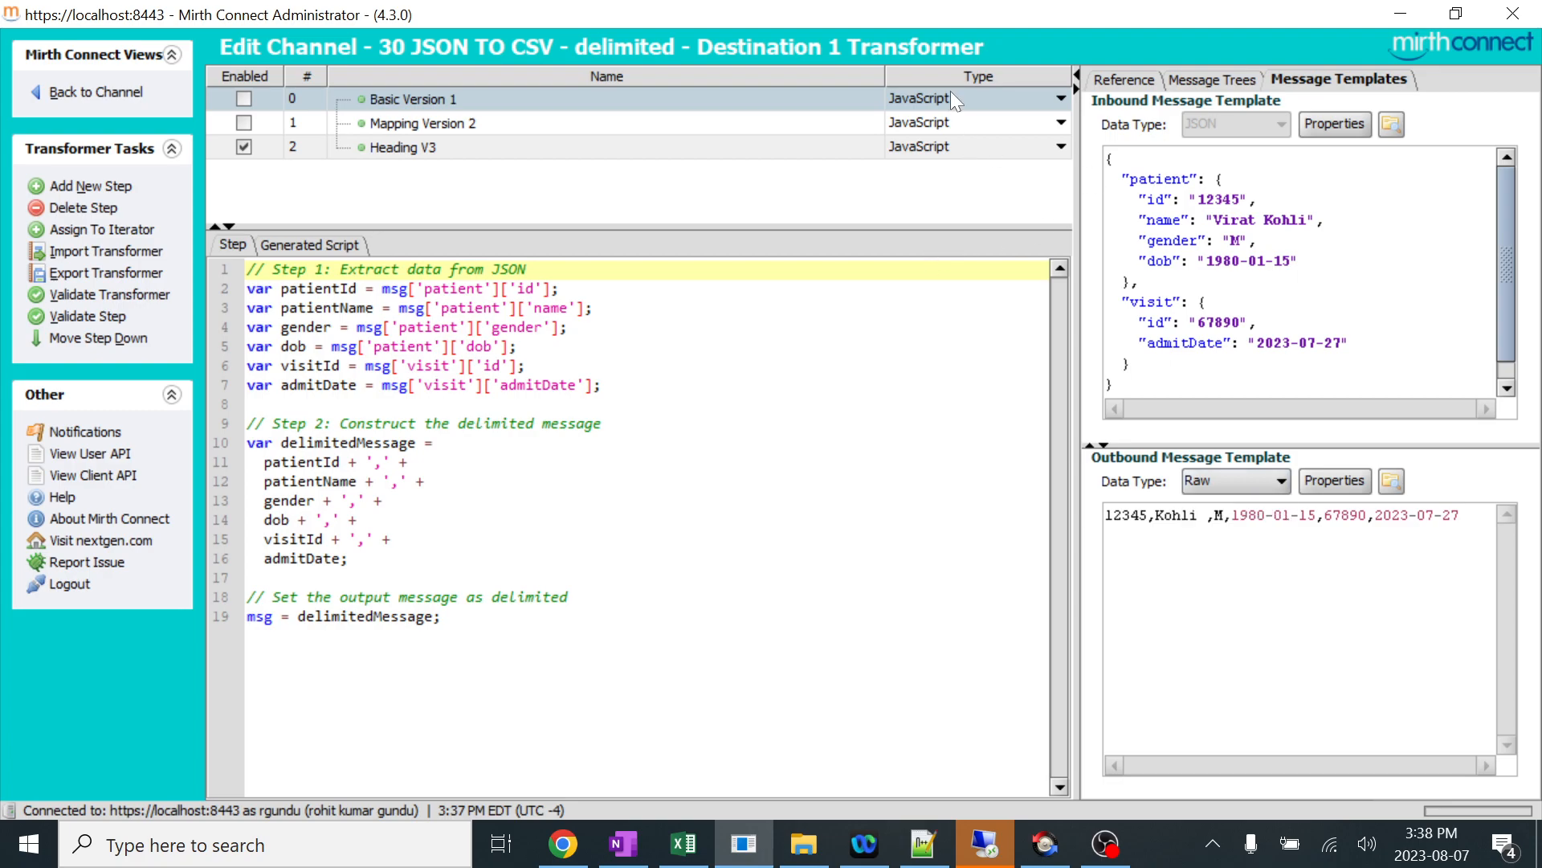
Select the Heading V3 transformer step and clear the sample text from the outbound message template.
left_click(419, 148)
left_click(423, 100)
left_click(477, 150)
left_click_drag(1460, 515, 1067, 495)
key("BackSpace")
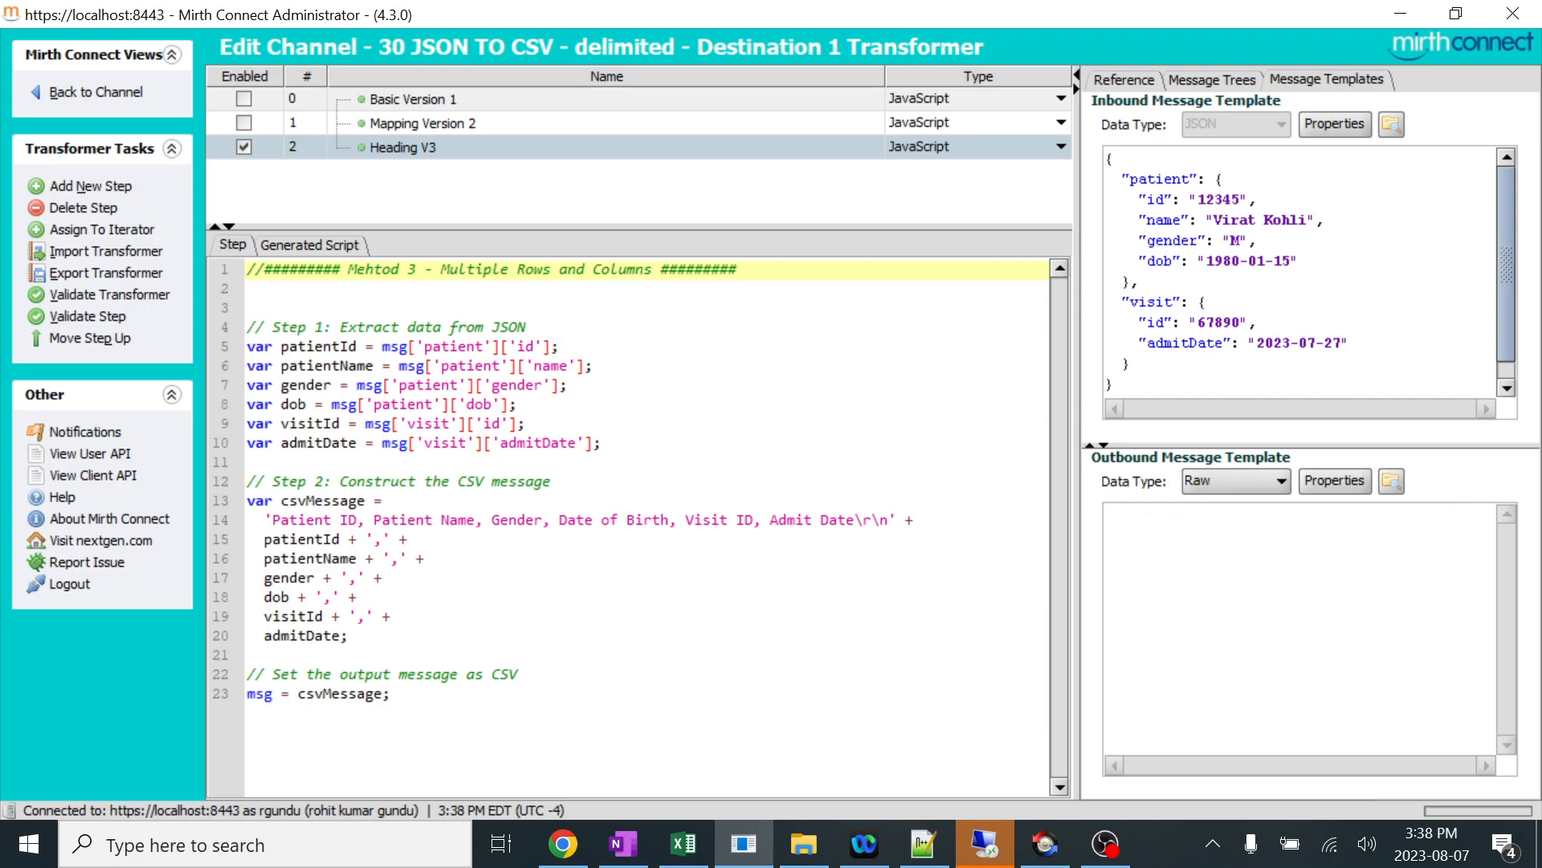
Review the Basic Version 1 and Mapping Version 2 scripts, then reselect Heading V3 and clear the inbound message template.
left_click(787, 100)
left_click(789, 123)
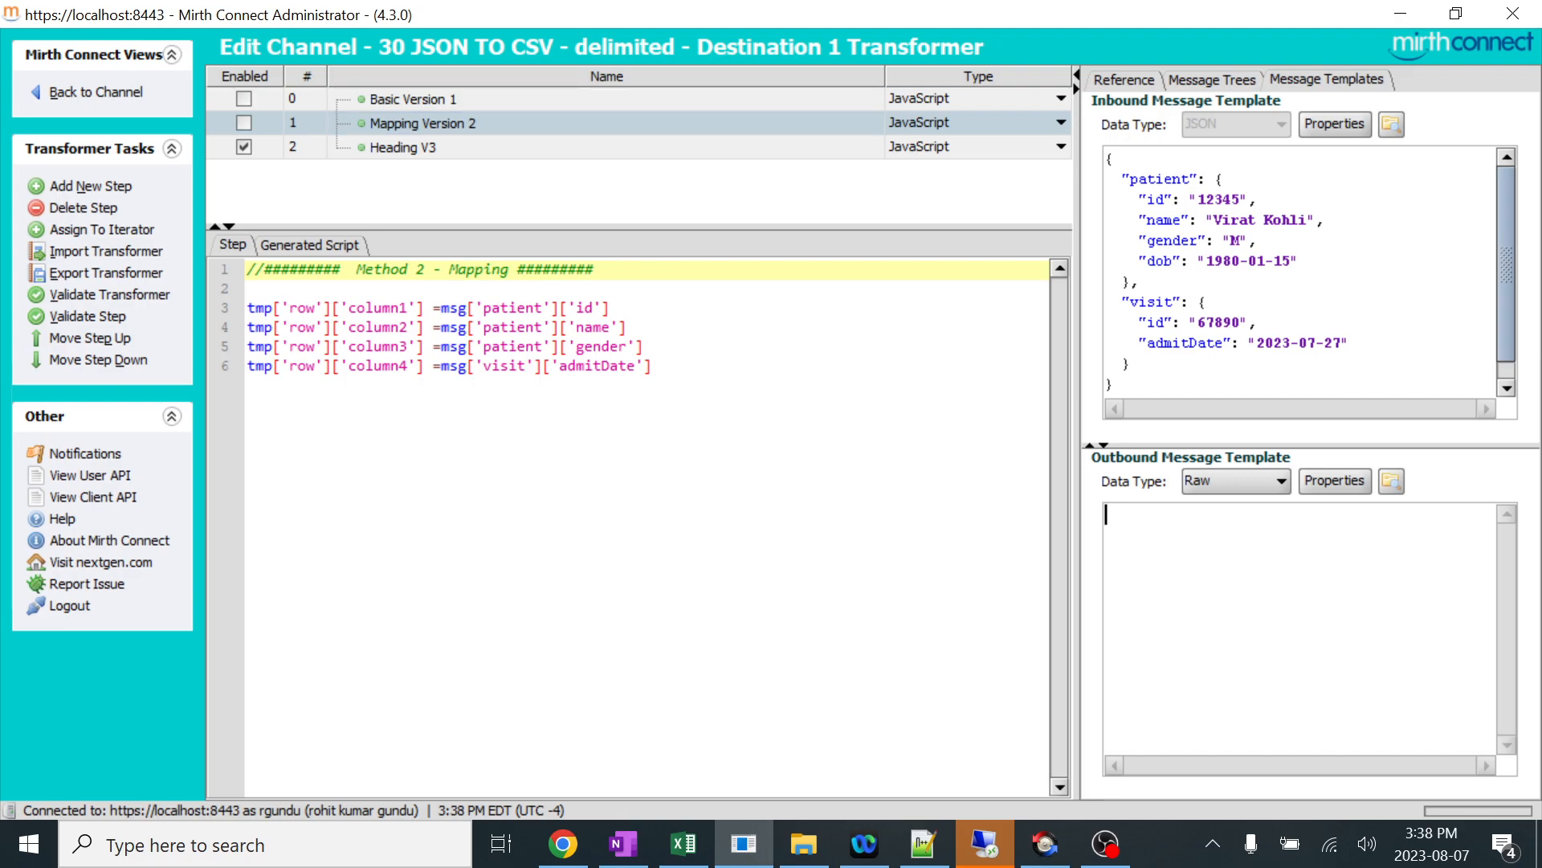
left_click(830, 101)
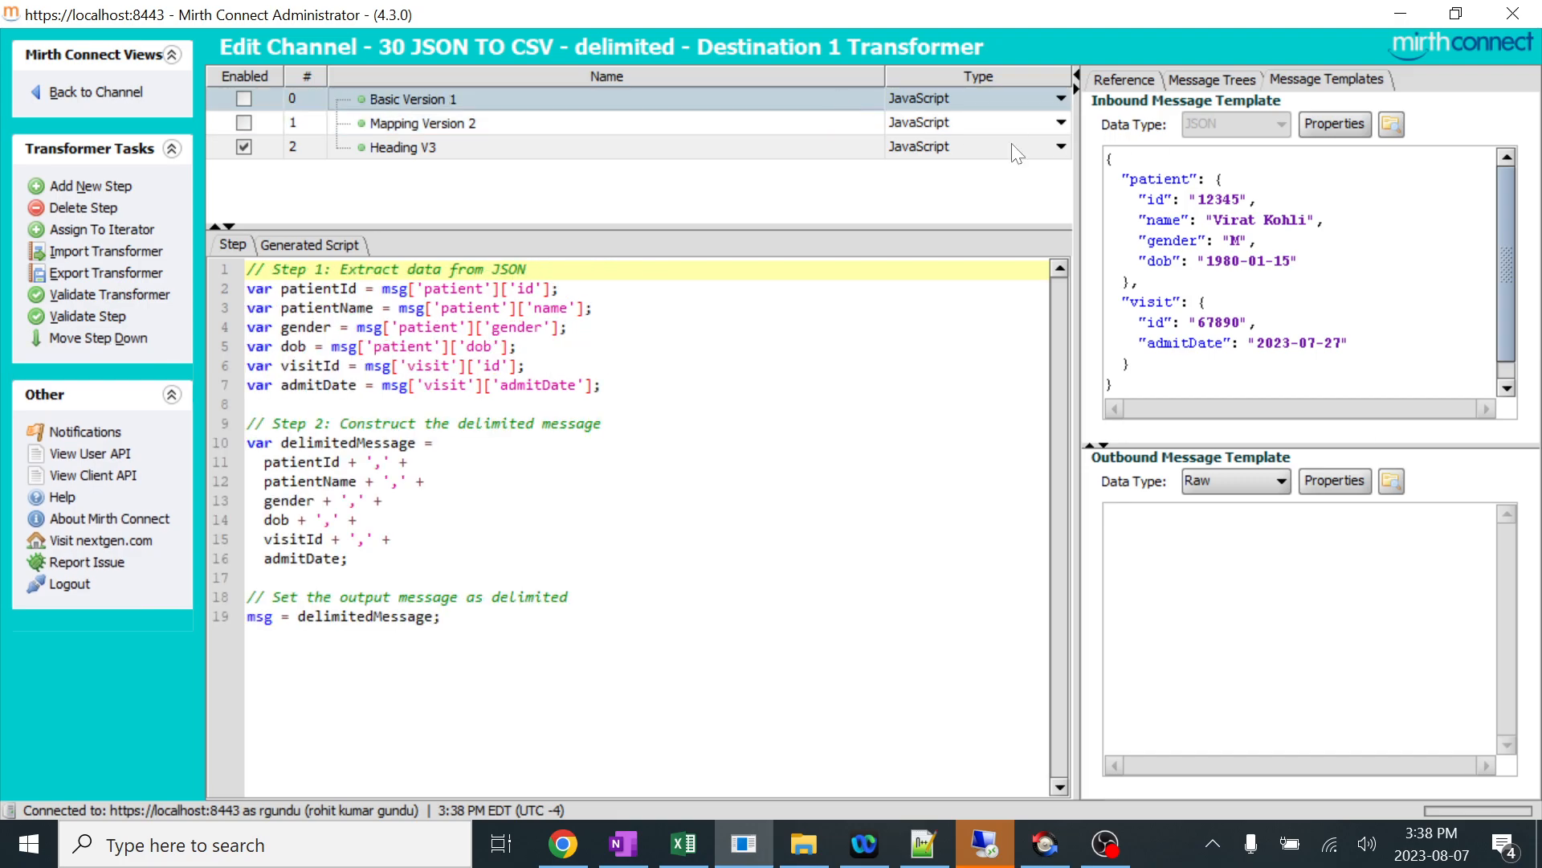
left_click(472, 150)
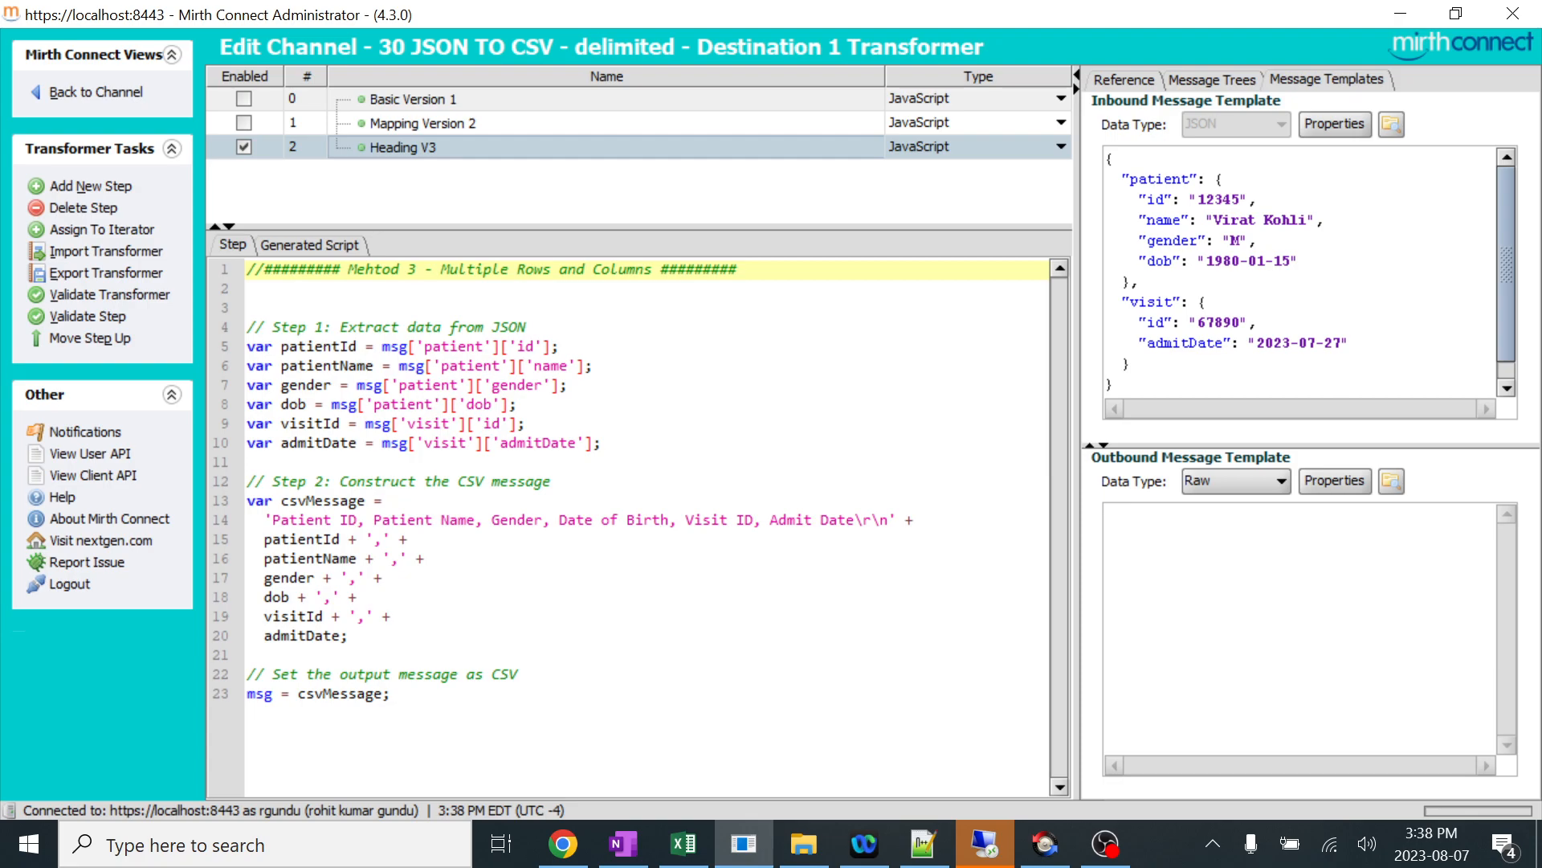
left_click_drag(1121, 387, 1078, 135)
key("BackSpace")
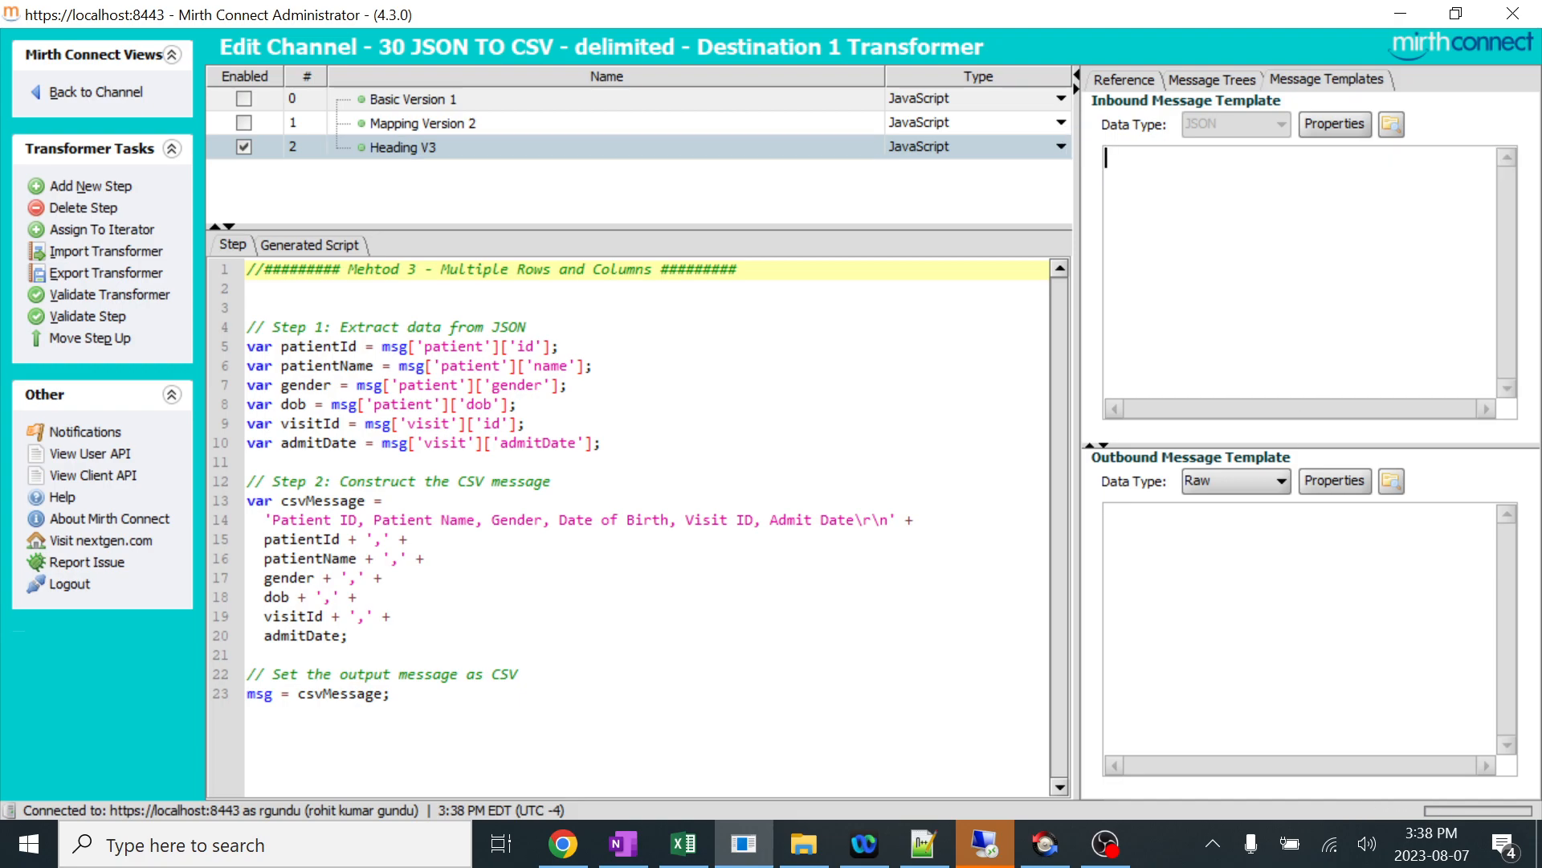
Return to the channel from the transformer, save the changes and deploy the channel.
left_click(133, 102)
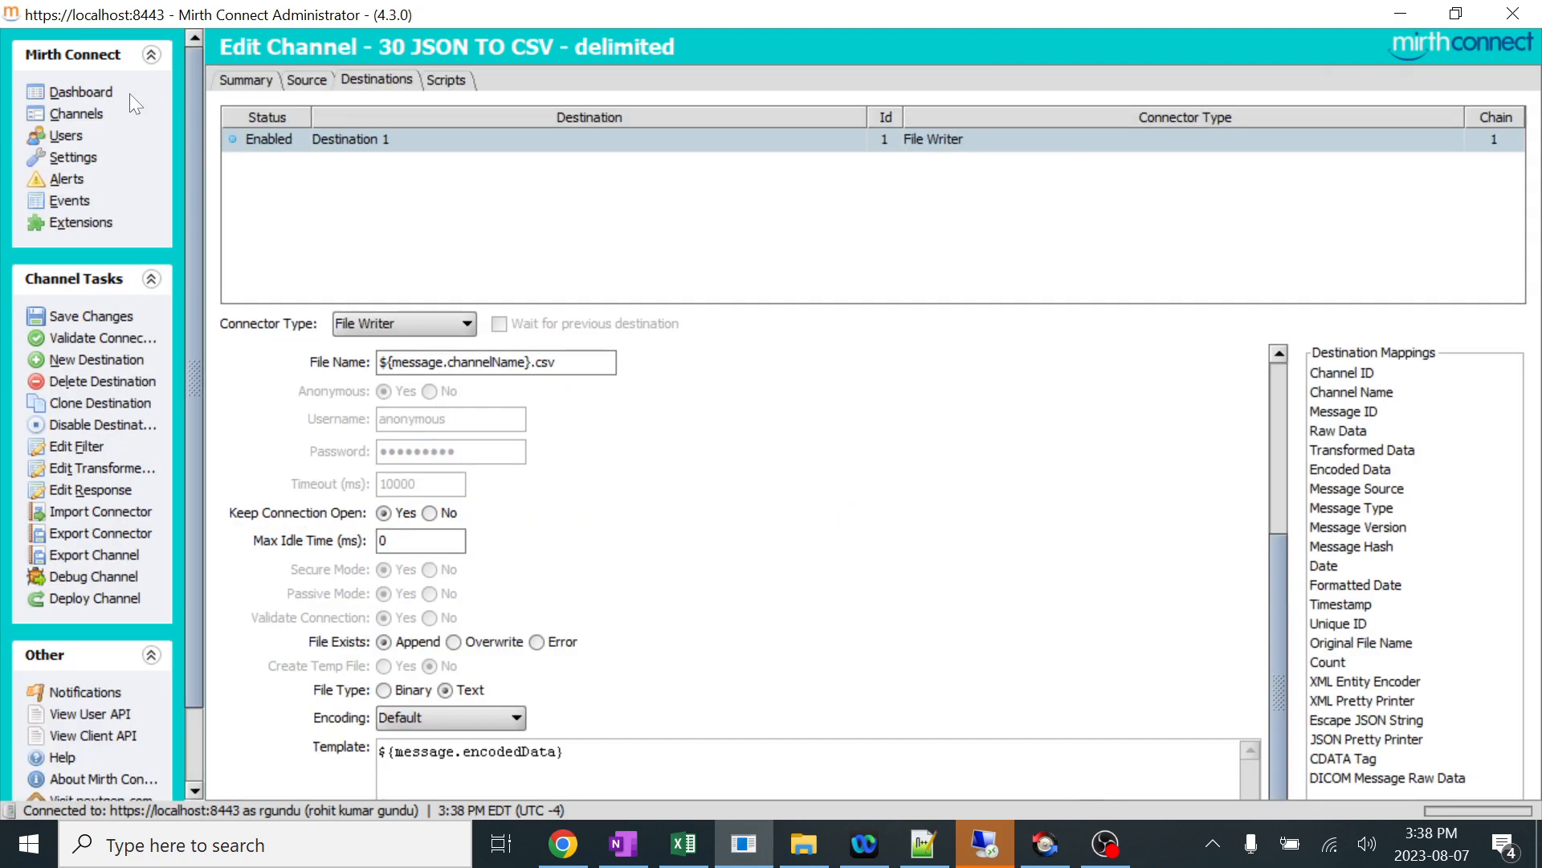
left_click(91, 317)
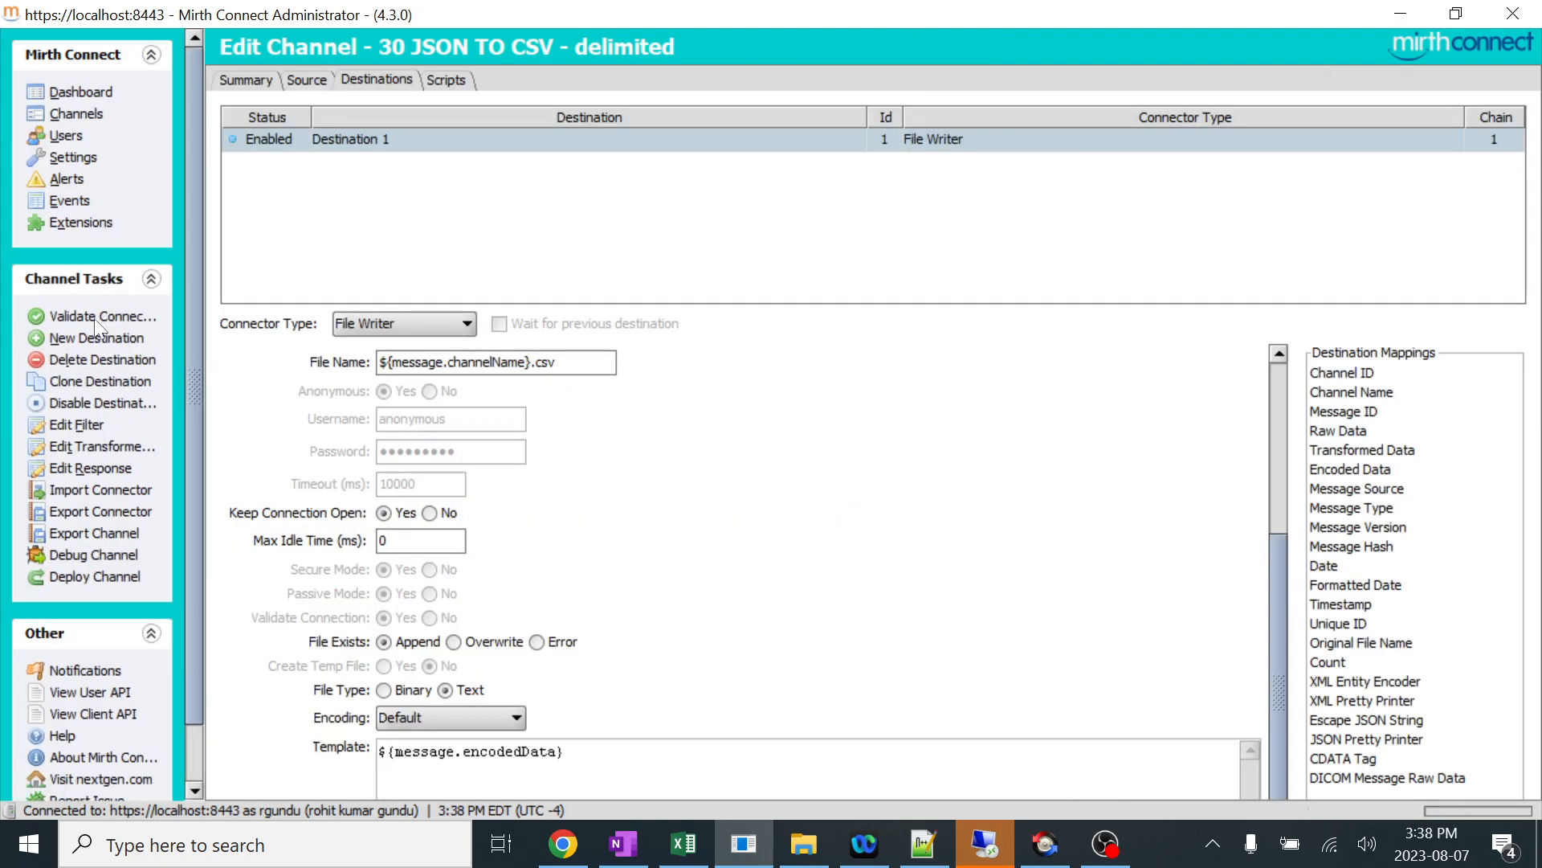
left_click(88, 577)
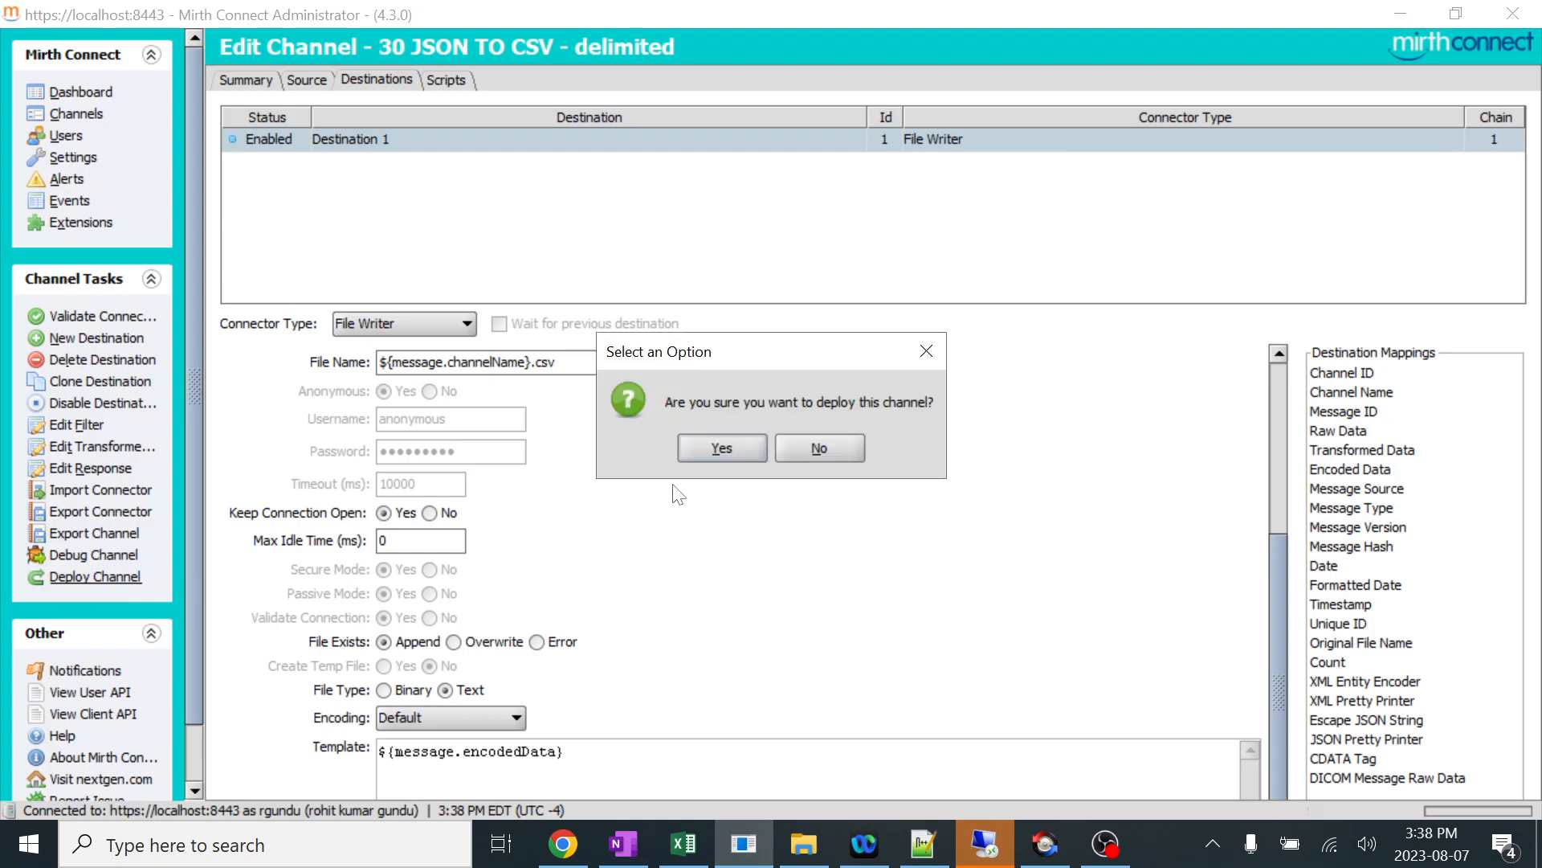
left_click(706, 454)
Switch to the GitHub page in Chrome and examine the Method 2 mapping, outbound template and Method 3 code.
left_click(566, 845)
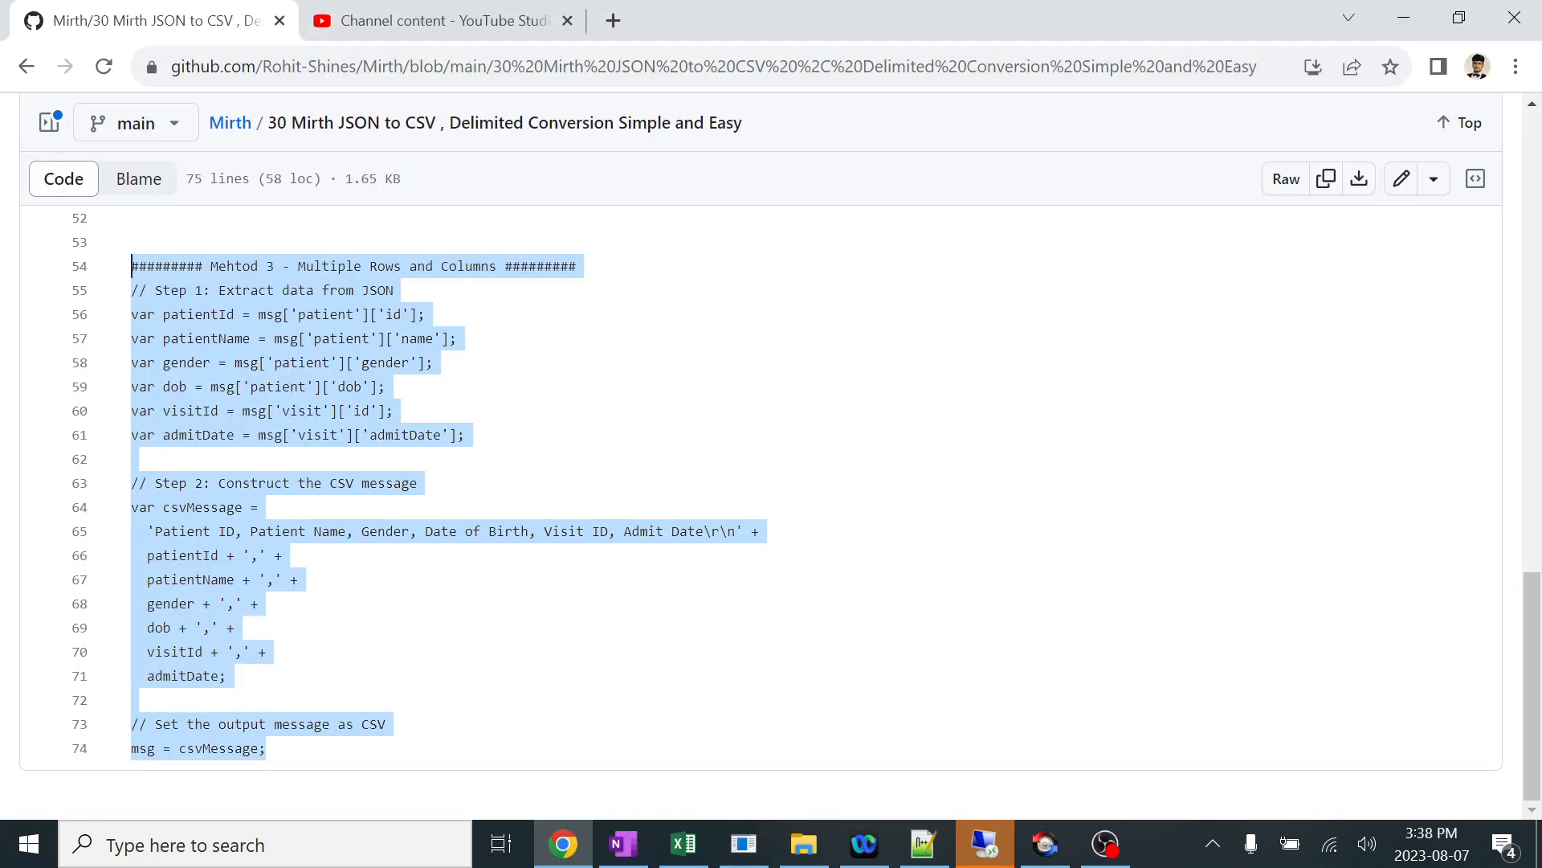
left_click(234, 627)
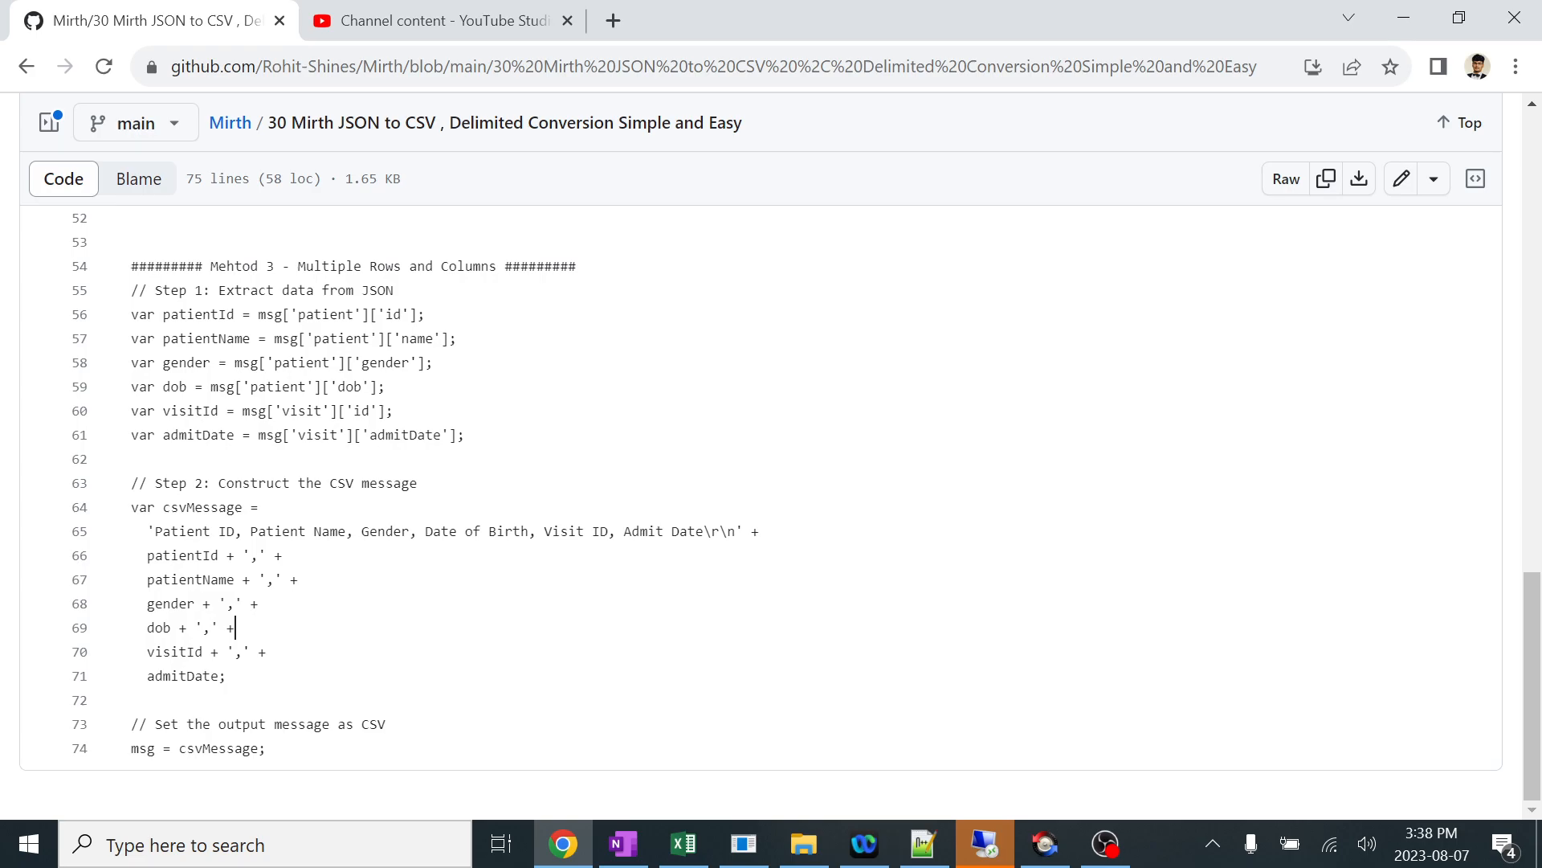
scroll(235, 627, "up", 5)
left_click_drag(487, 507, 154, 483)
scroll(755, 514, "up", 2)
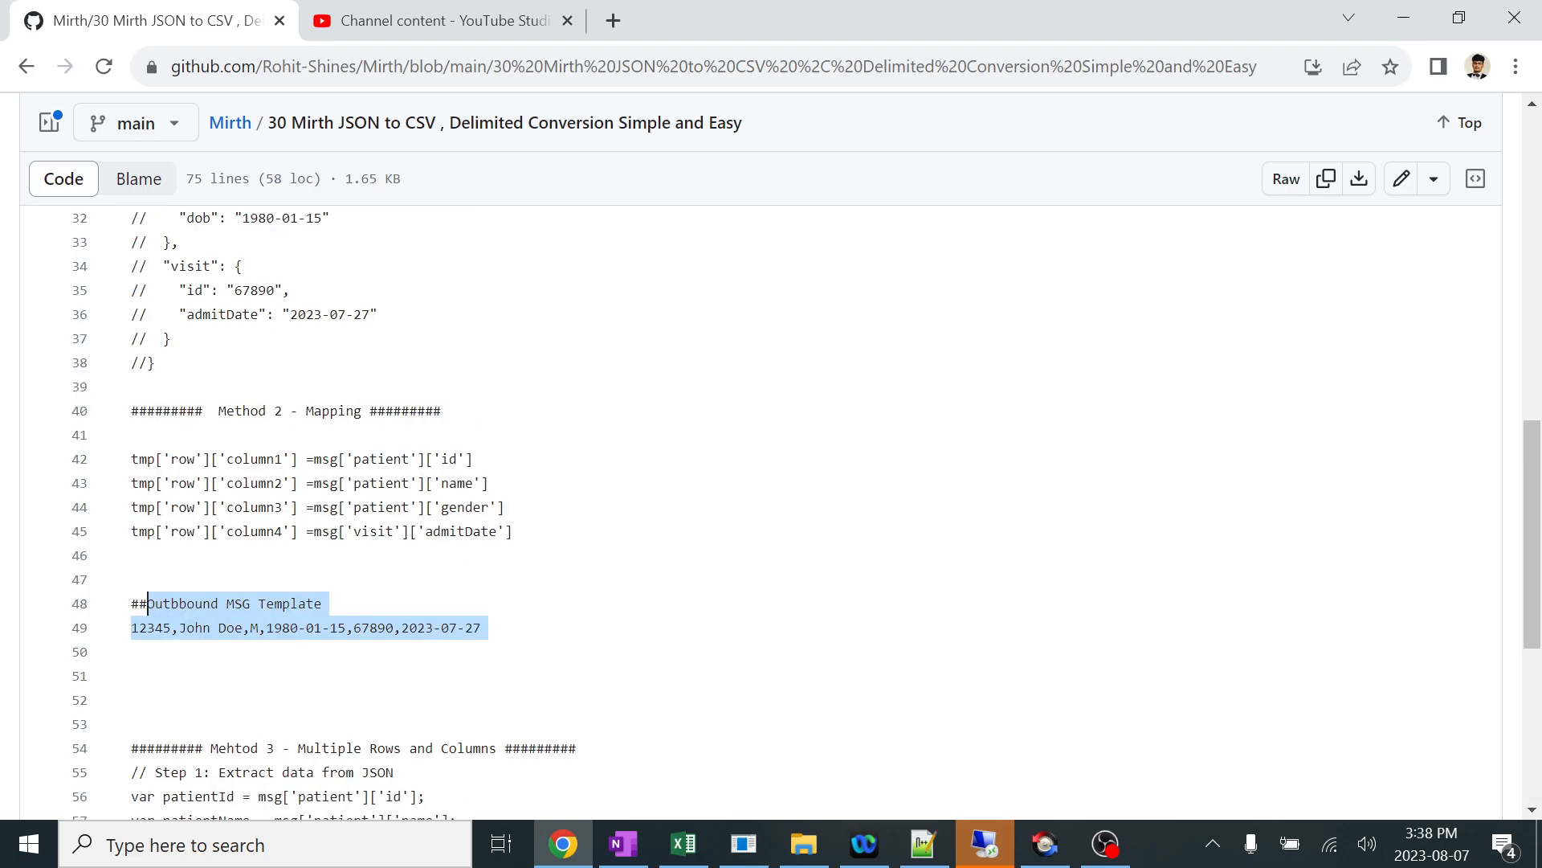
scroll(755, 514, "down", 5)
scroll(148, 242, "down", 2)
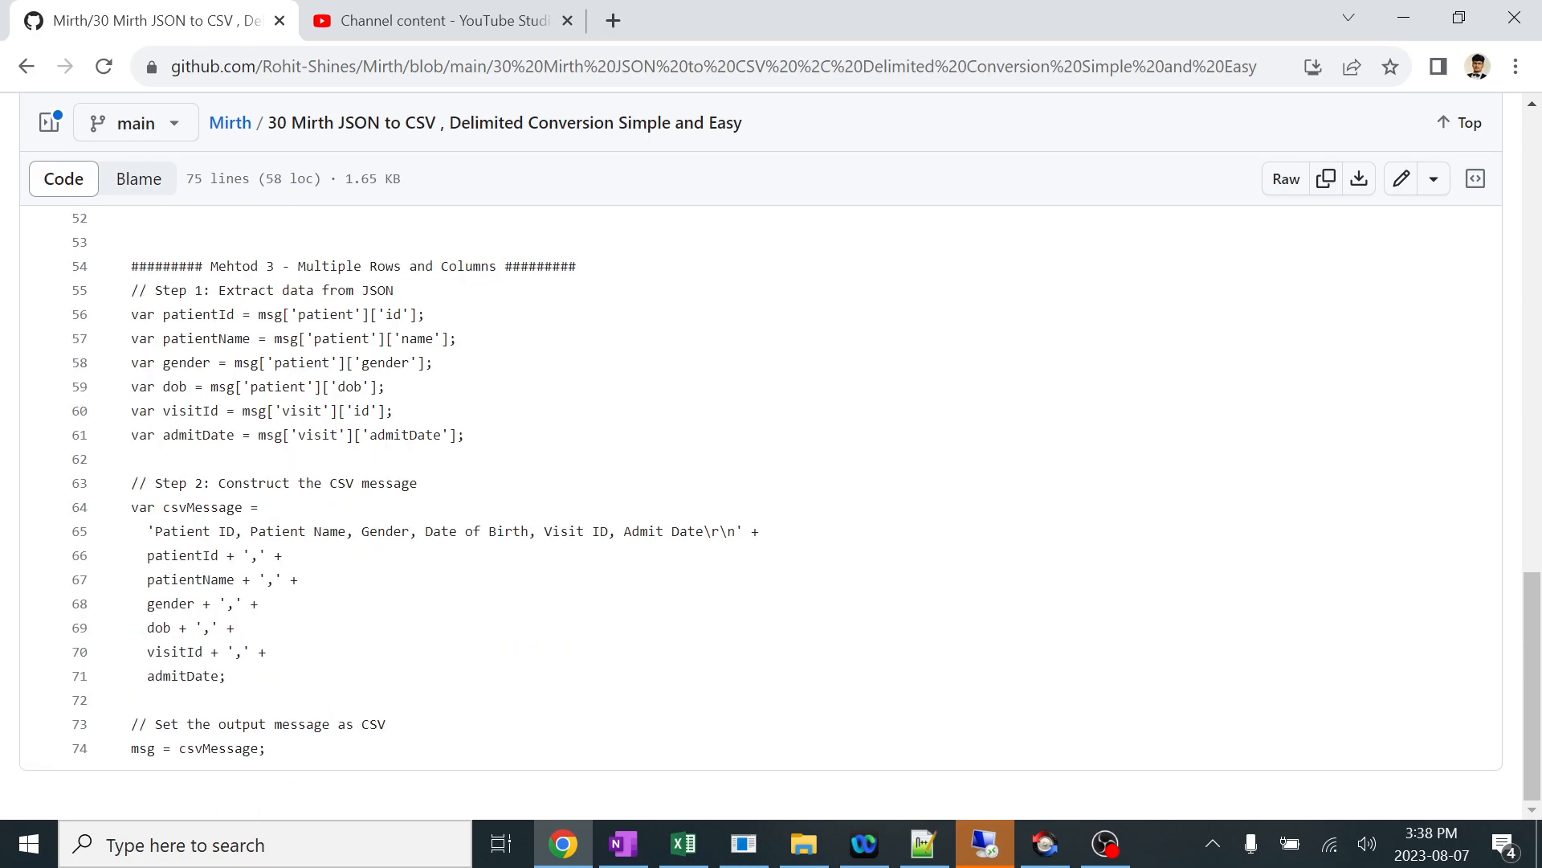
scroll(148, 483, "up", 5)
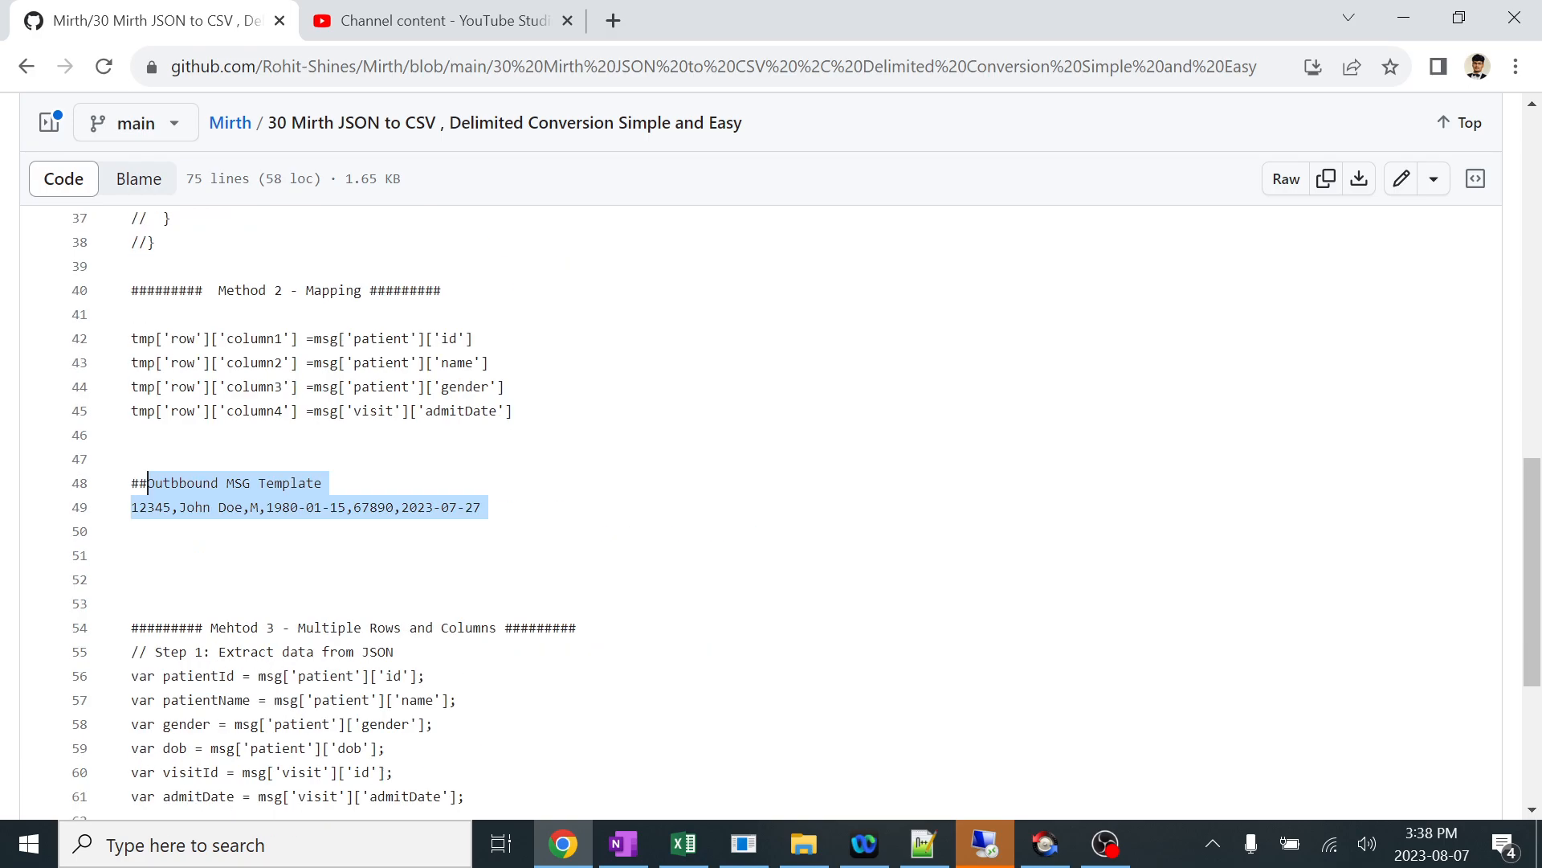
Return to Mirth Connect and clear the Received, Filtered, Sent and Errored statistics of the 30 JSON TO CSV - delimited channel.
key("alt+Tab")
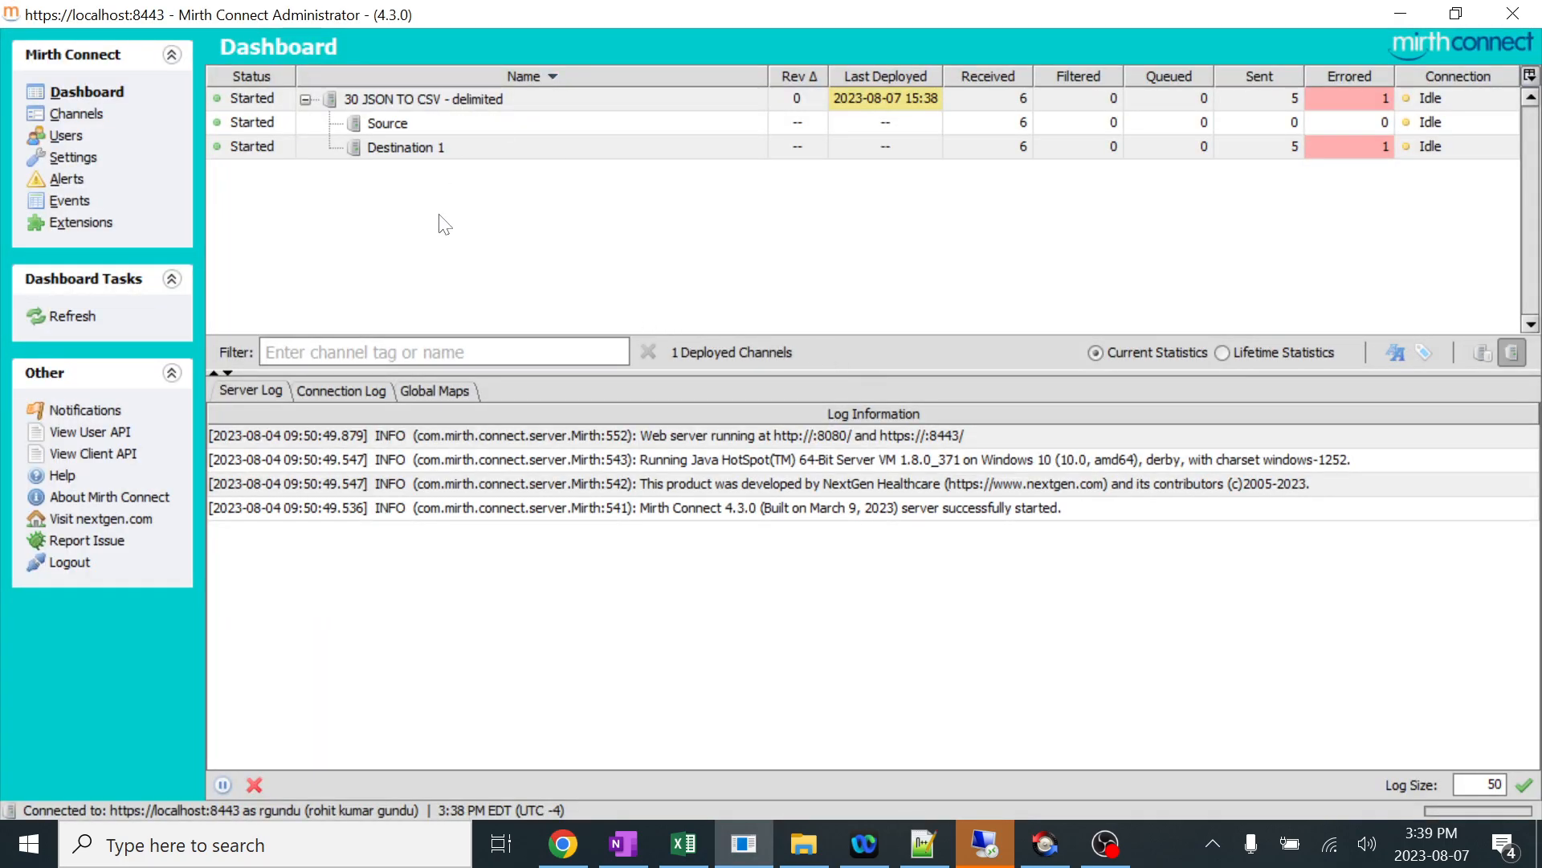
right_click(633, 100)
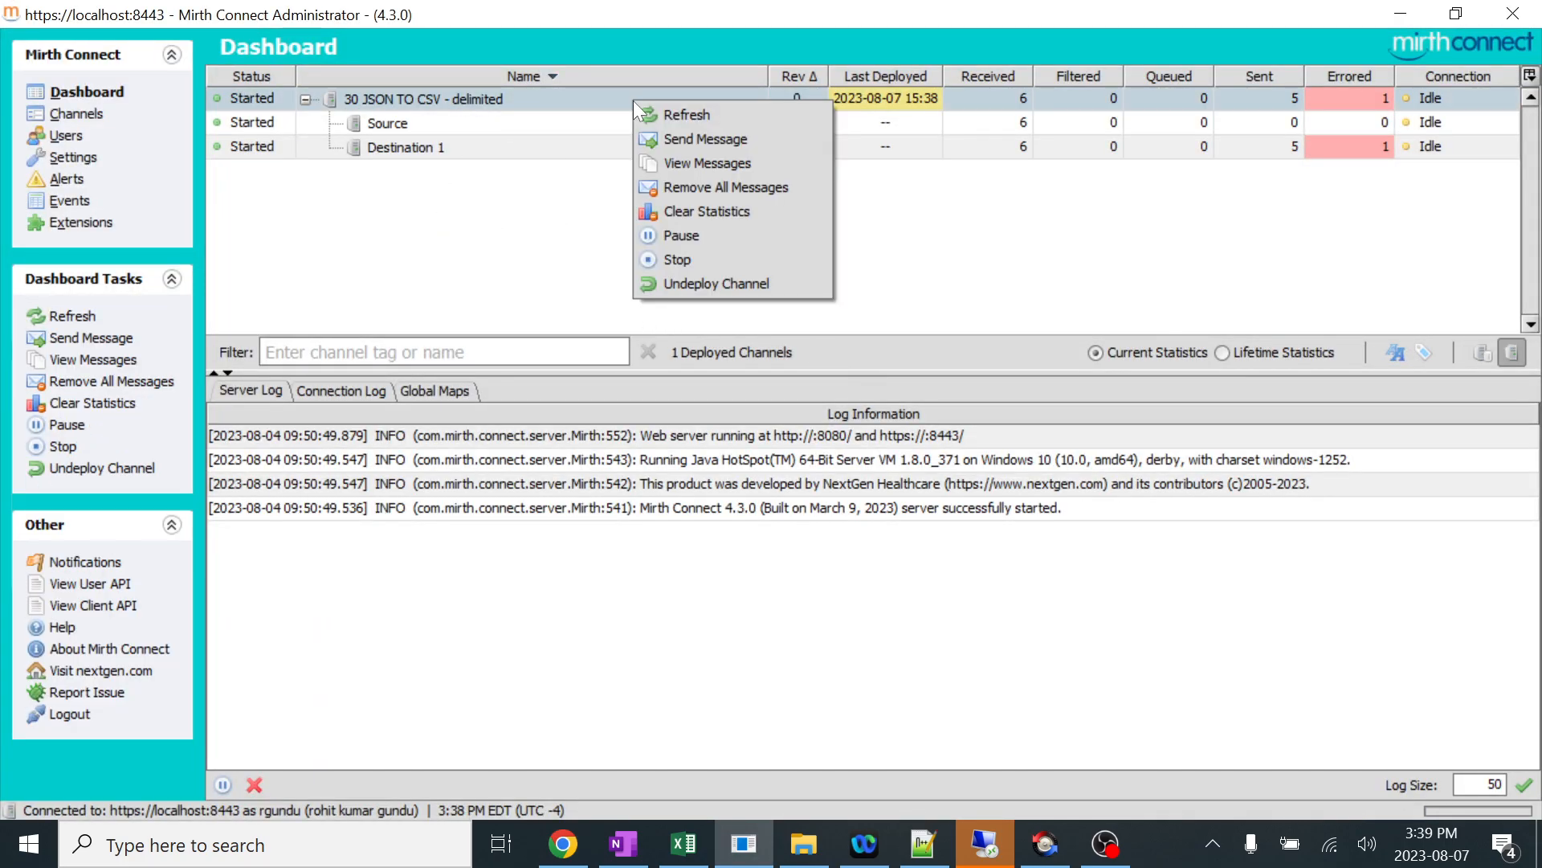
left_click(717, 218)
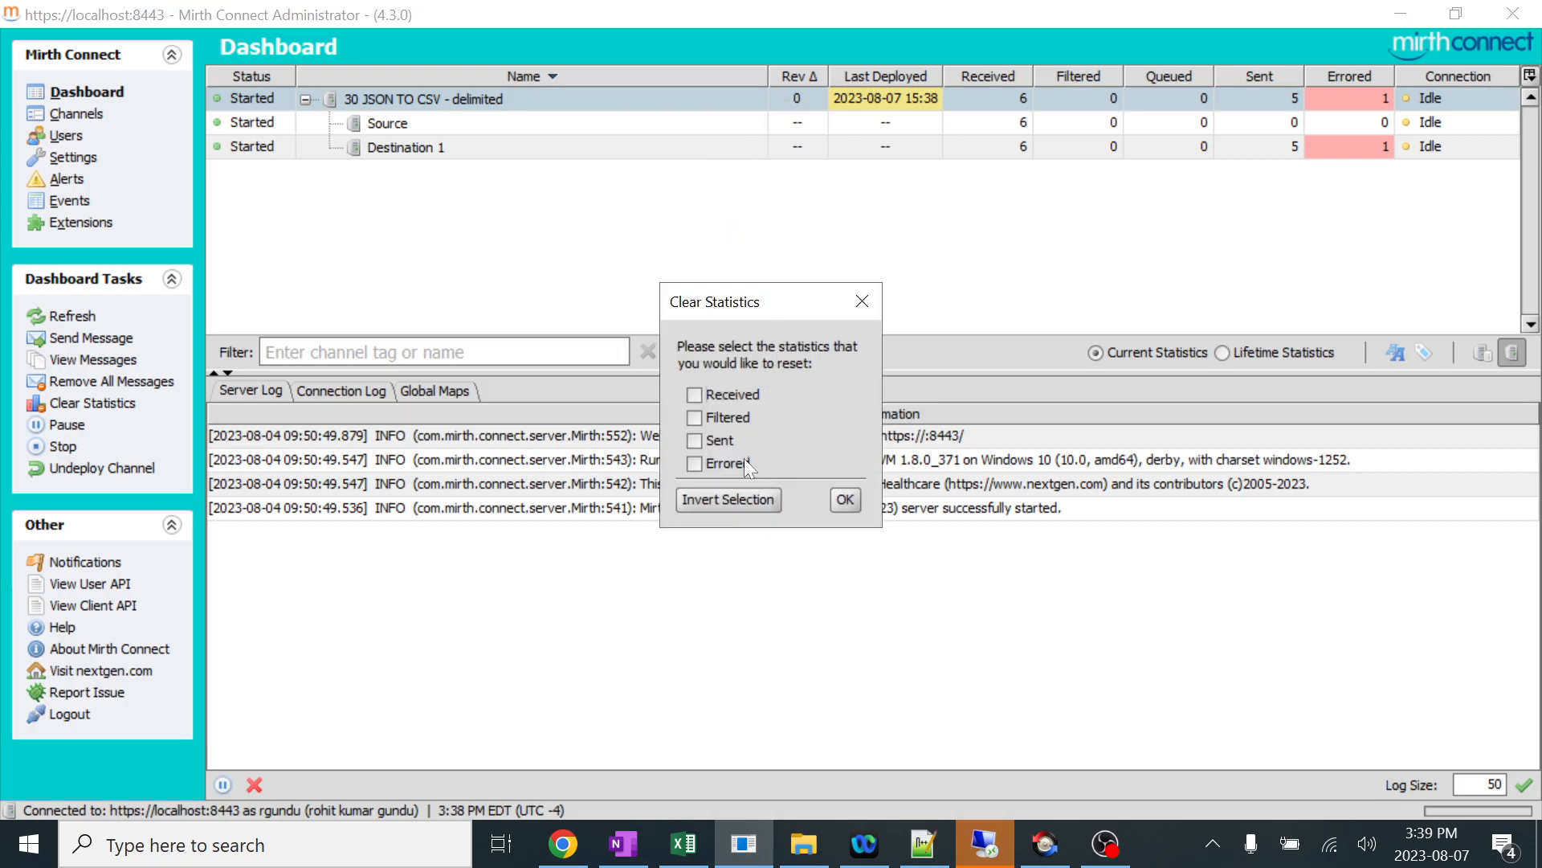
left_click(728, 499)
left_click(845, 499)
left_click(1280, 183)
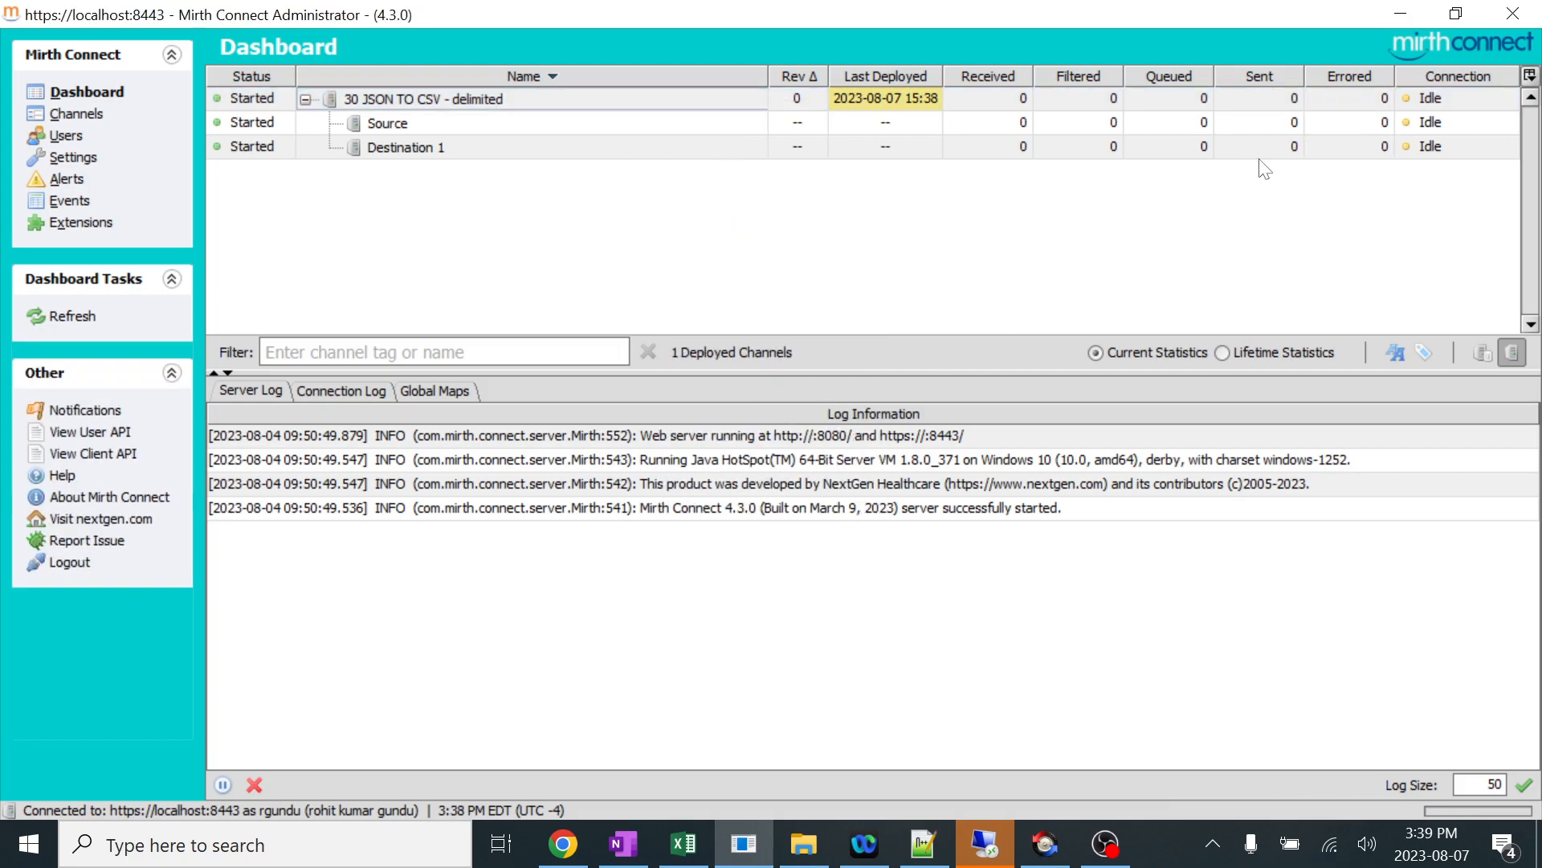
Switch to File Explorer and delete 30 JSON TO CSV - delimited.csv from the Write folder.
left_click(817, 853)
left_click(675, 167)
left_click(674, 156)
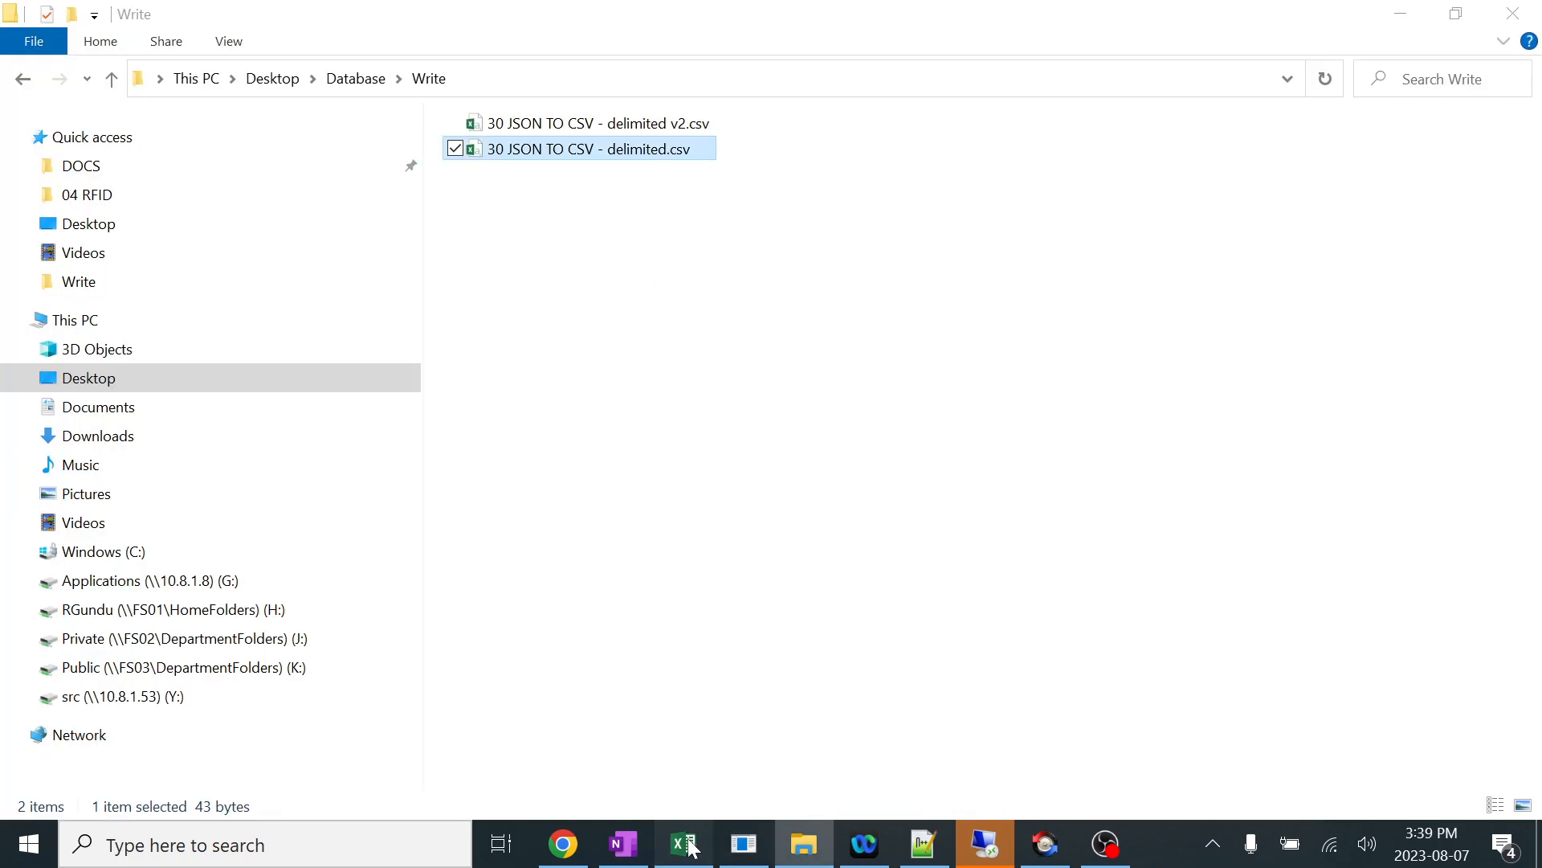
left_click(684, 844)
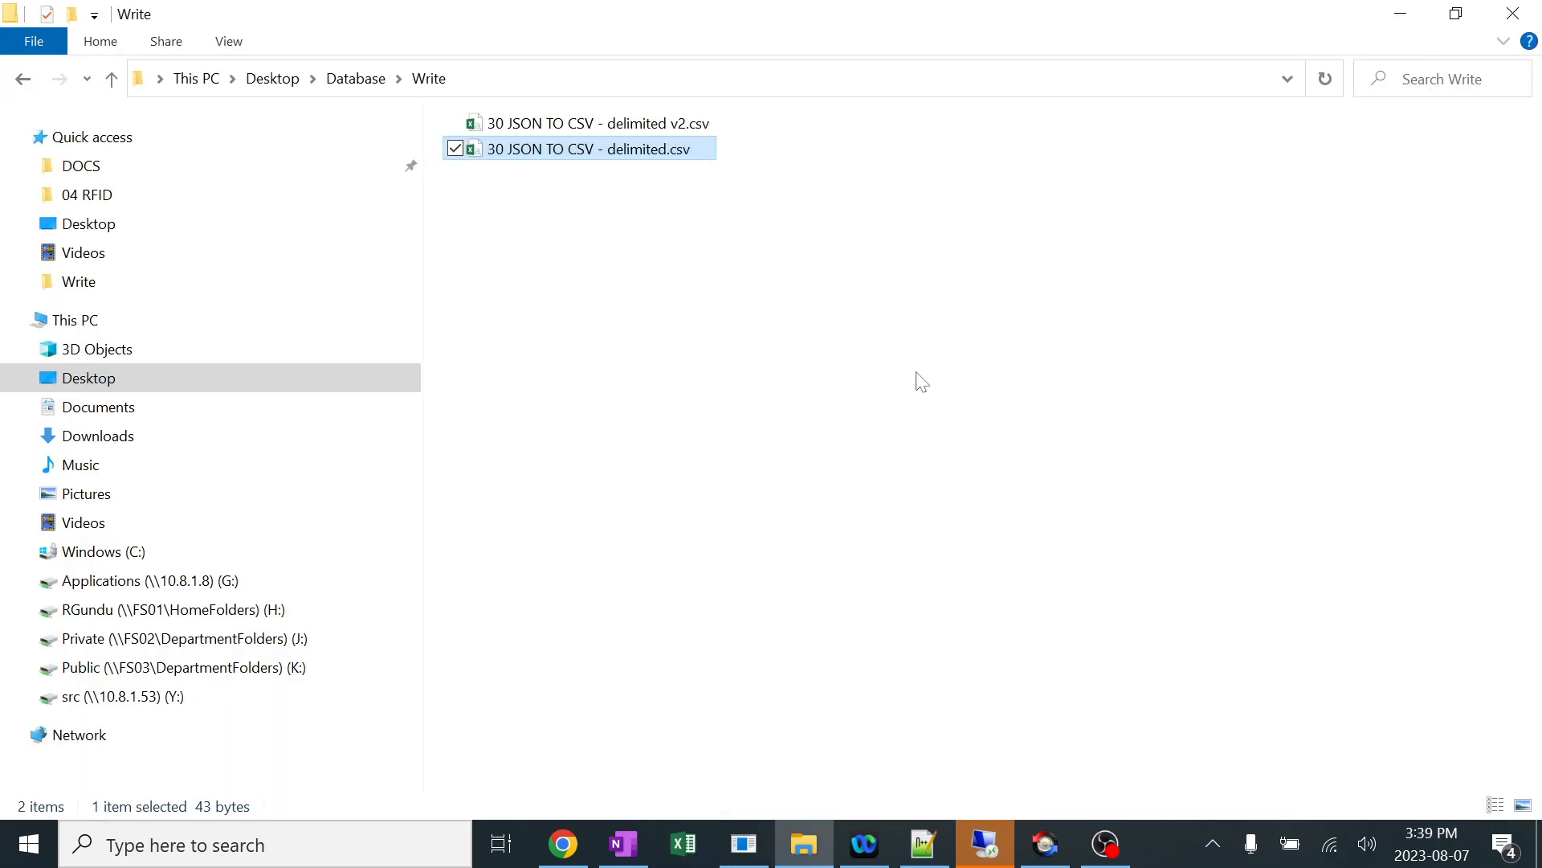
left_click(641, 253)
left_click(664, 149)
key("Delete")
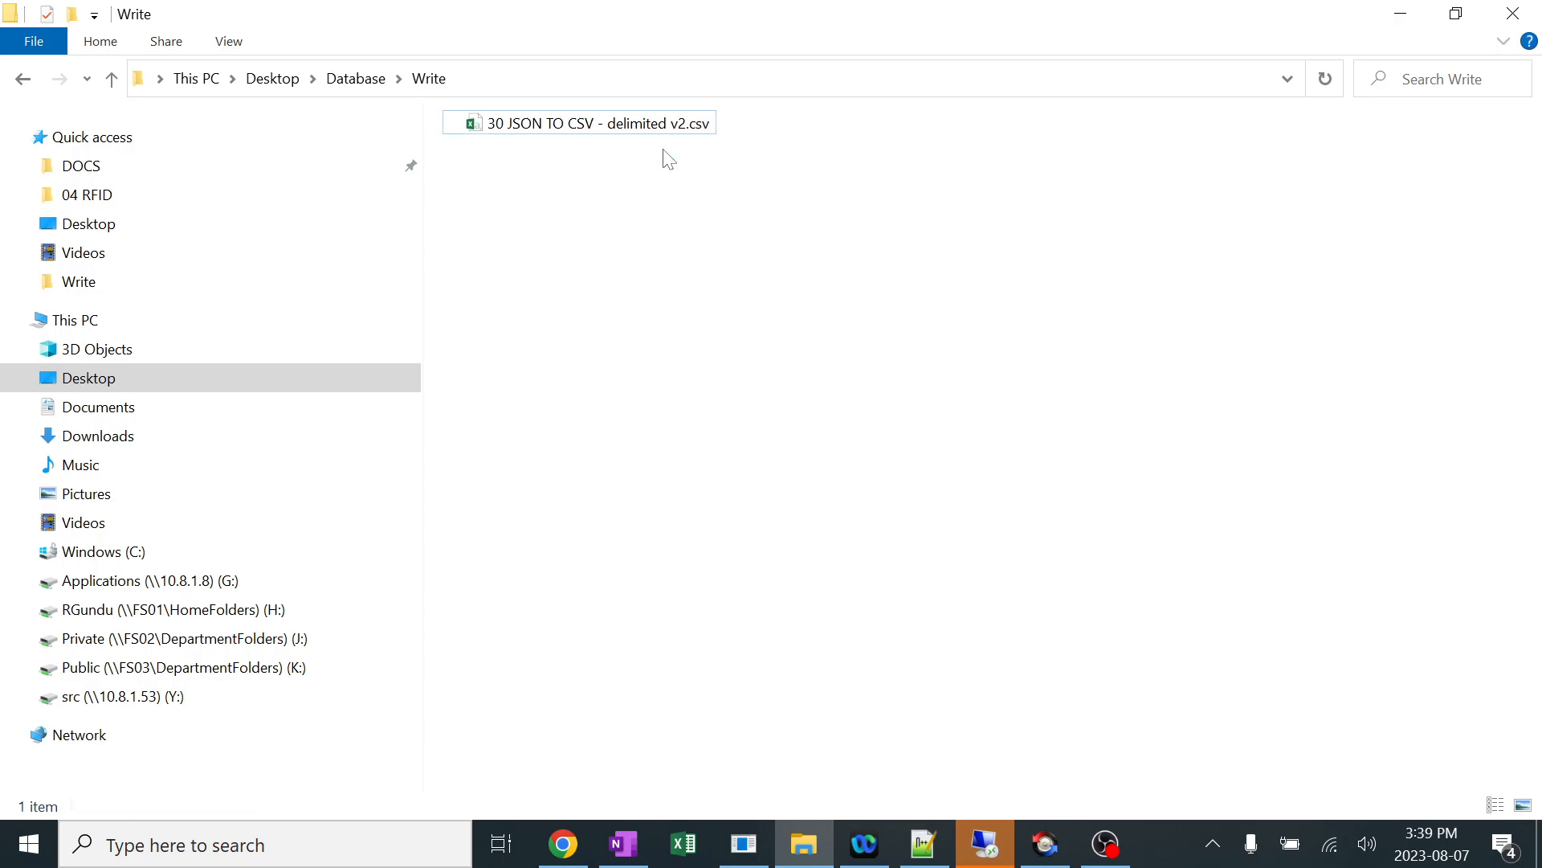
Copy the whole sample JSON from Notepad++ into a new message for the 30 JSON TO CSV - delimited channel in Mirth Connect.
left_click(924, 843)
left_click_drag(83, 395, 72, 184)
key("ctrl+c")
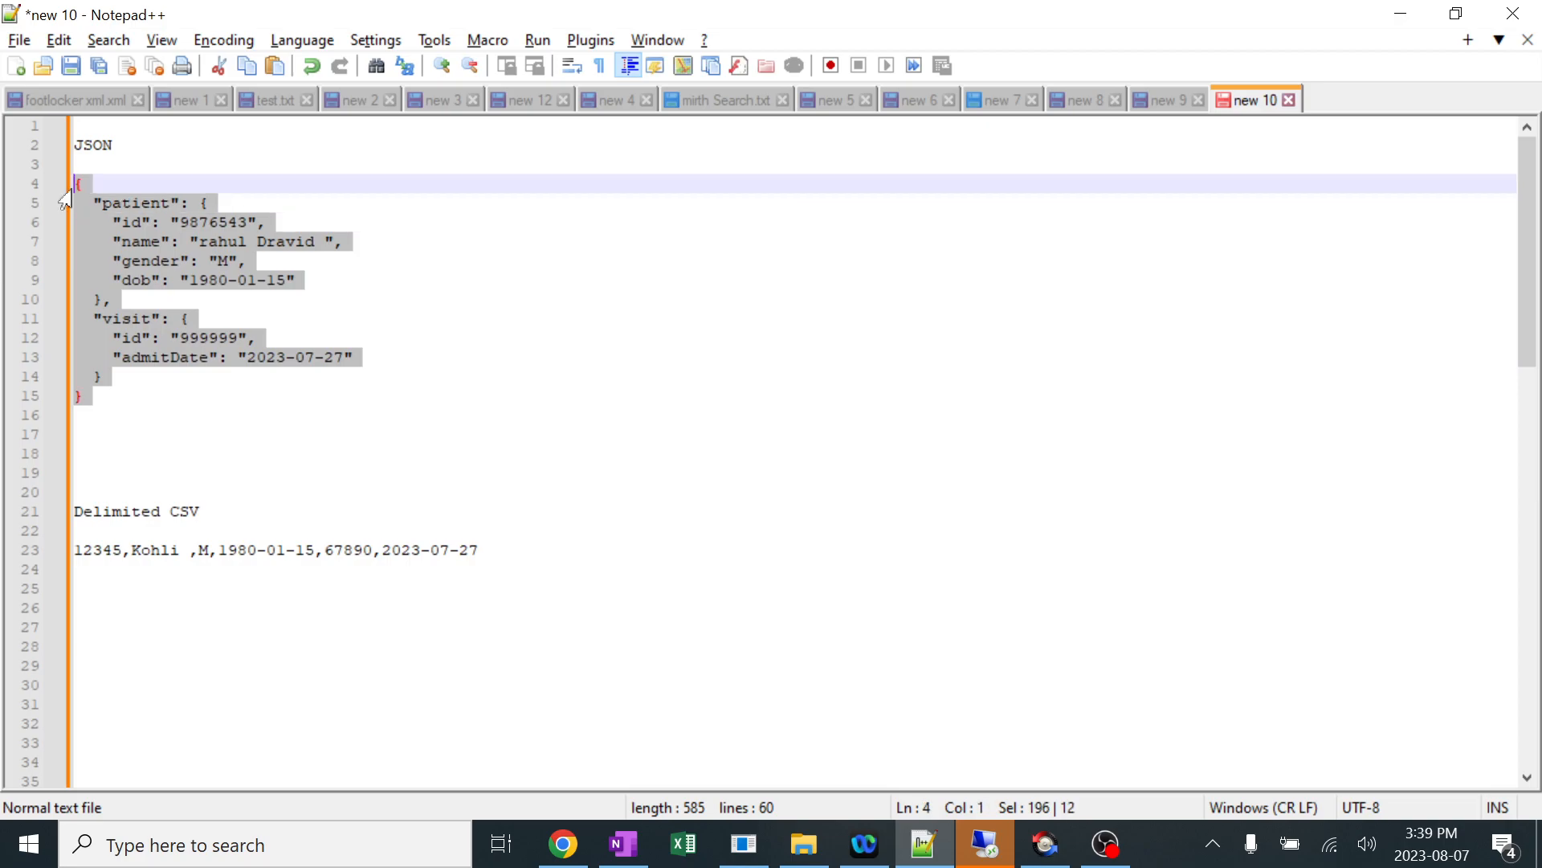
left_click(771, 836)
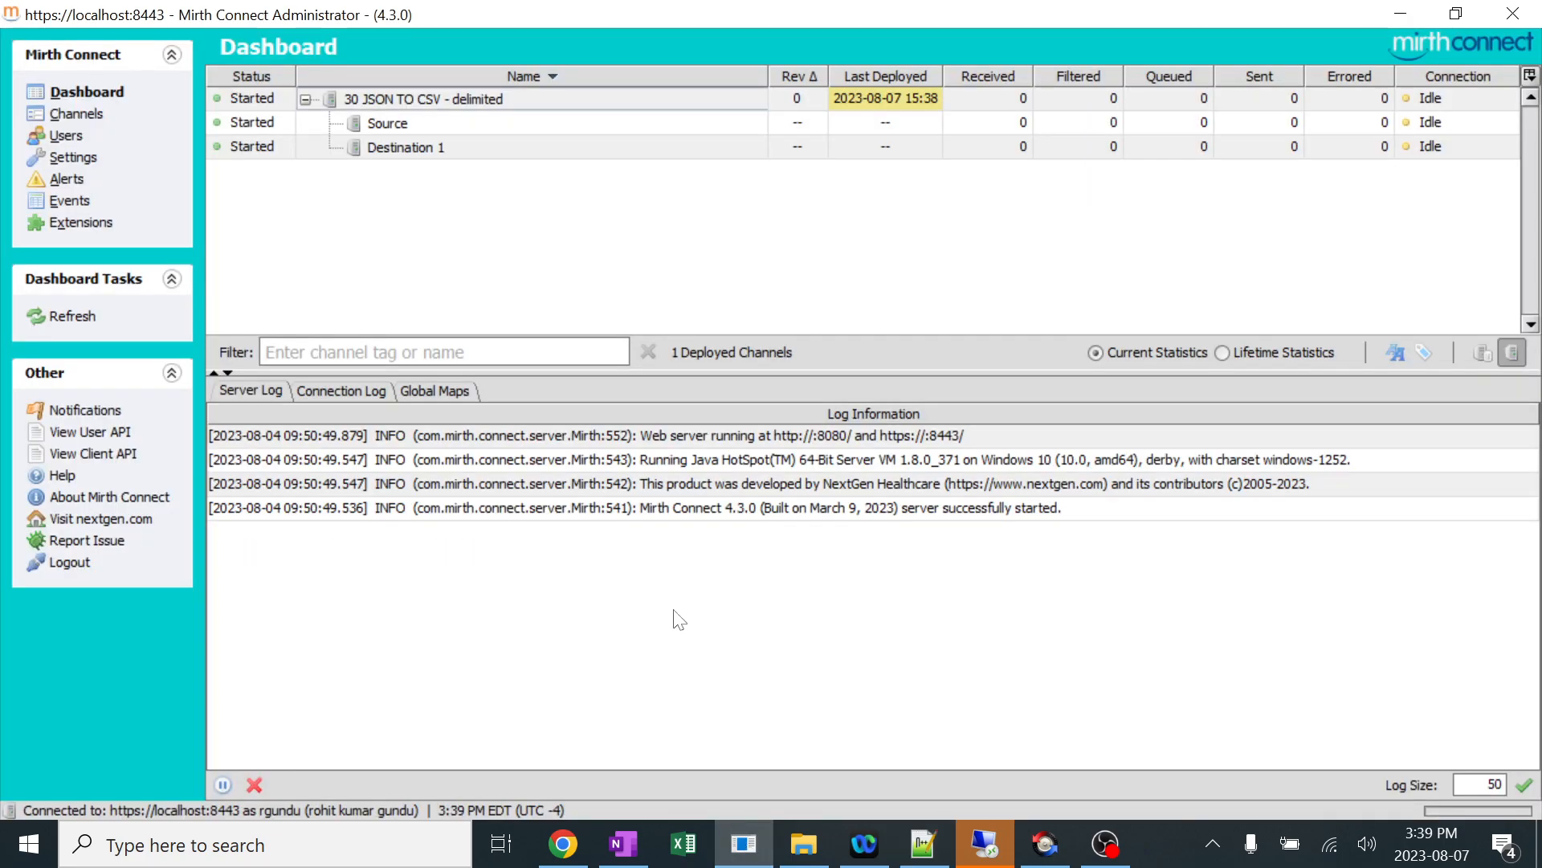
left_click(479, 100)
right_click(479, 100)
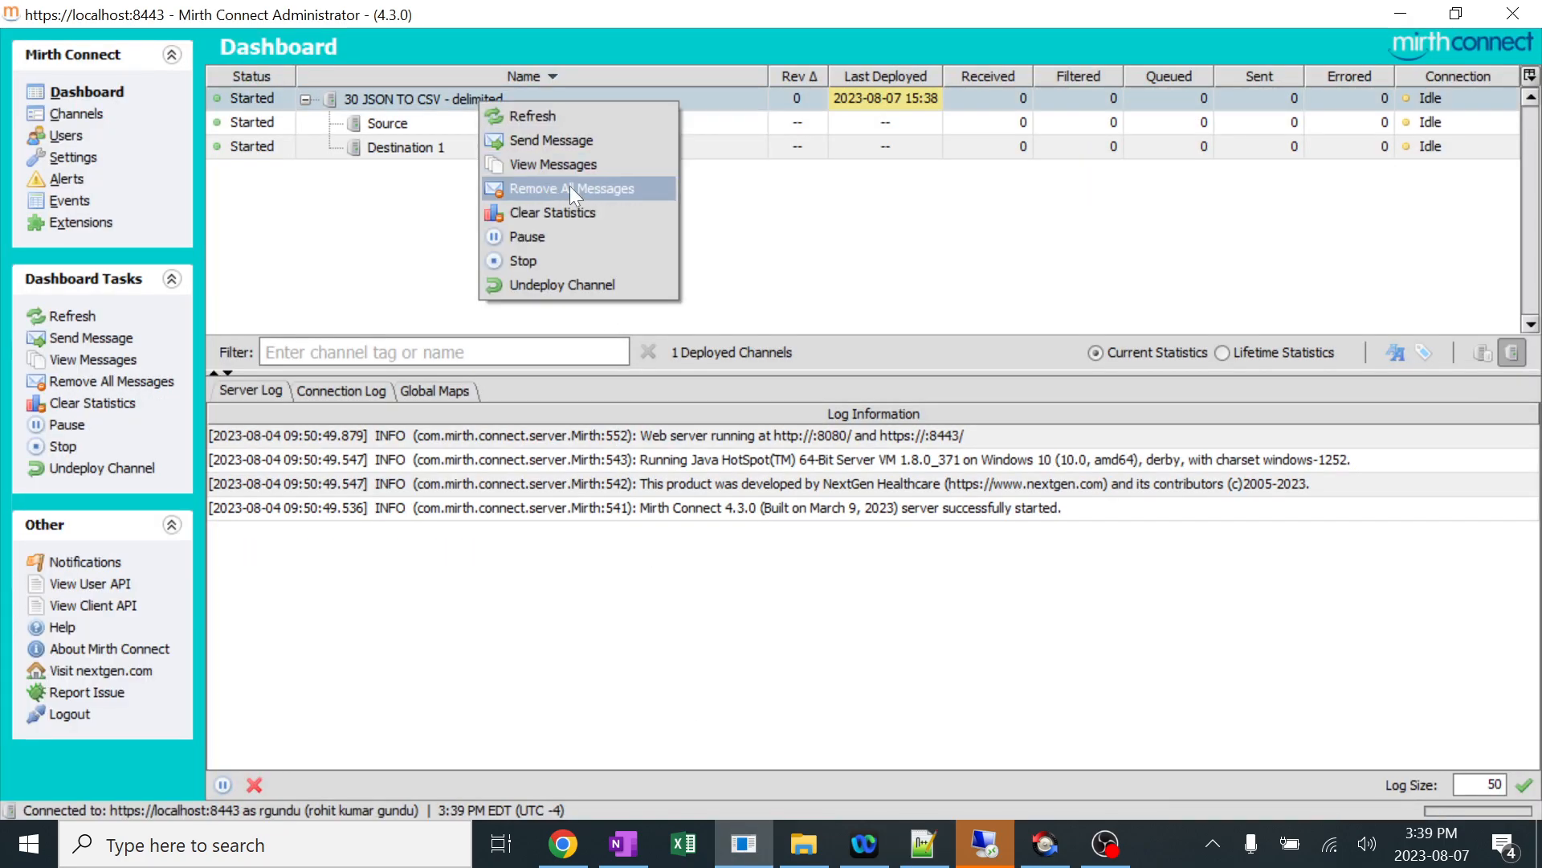
left_click(567, 138)
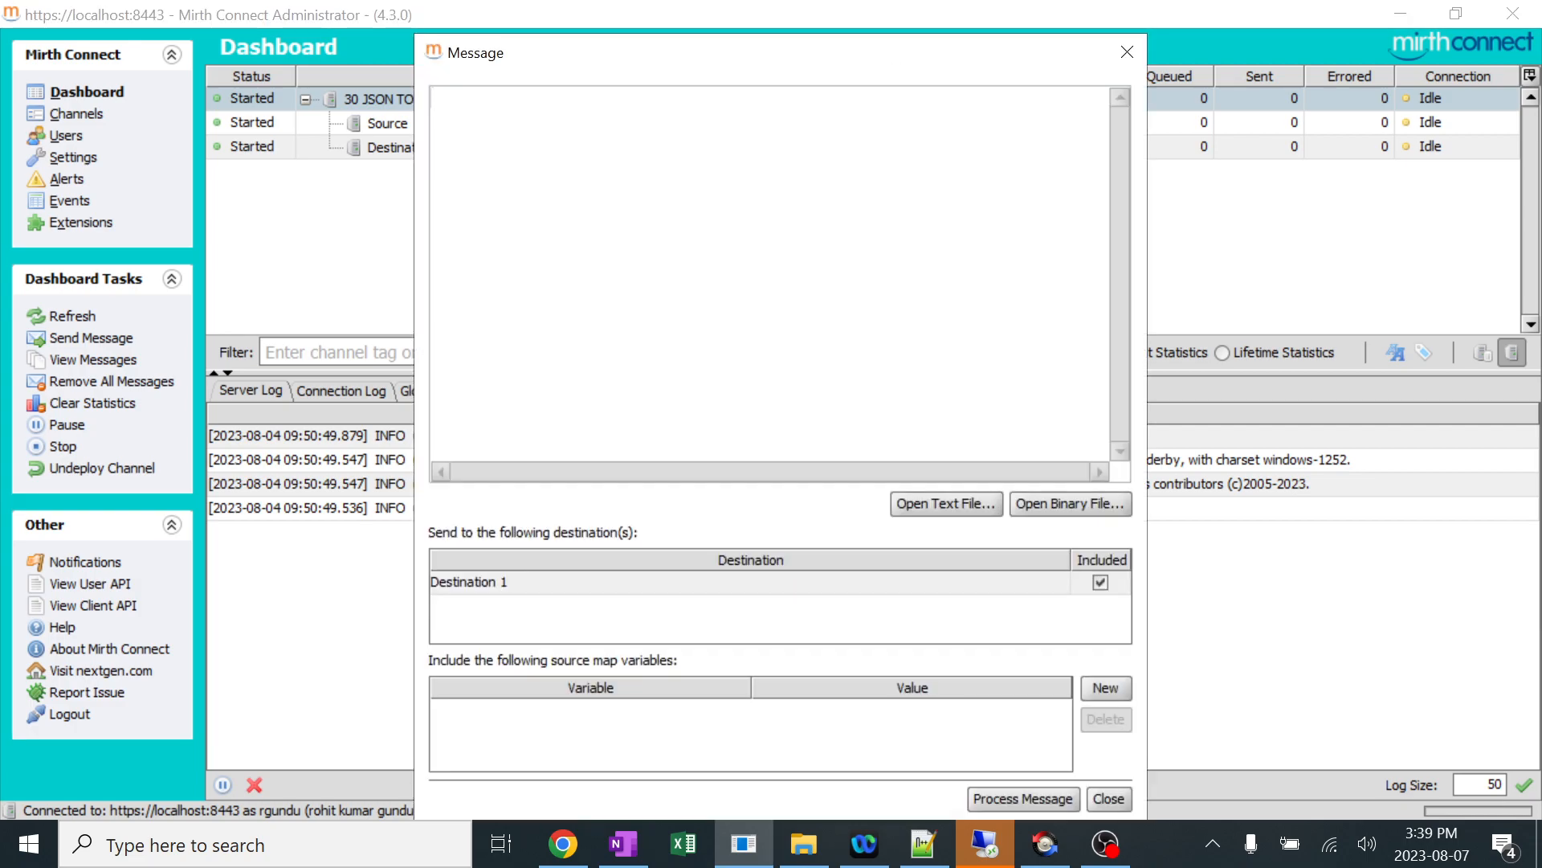
key("ctrl+v")
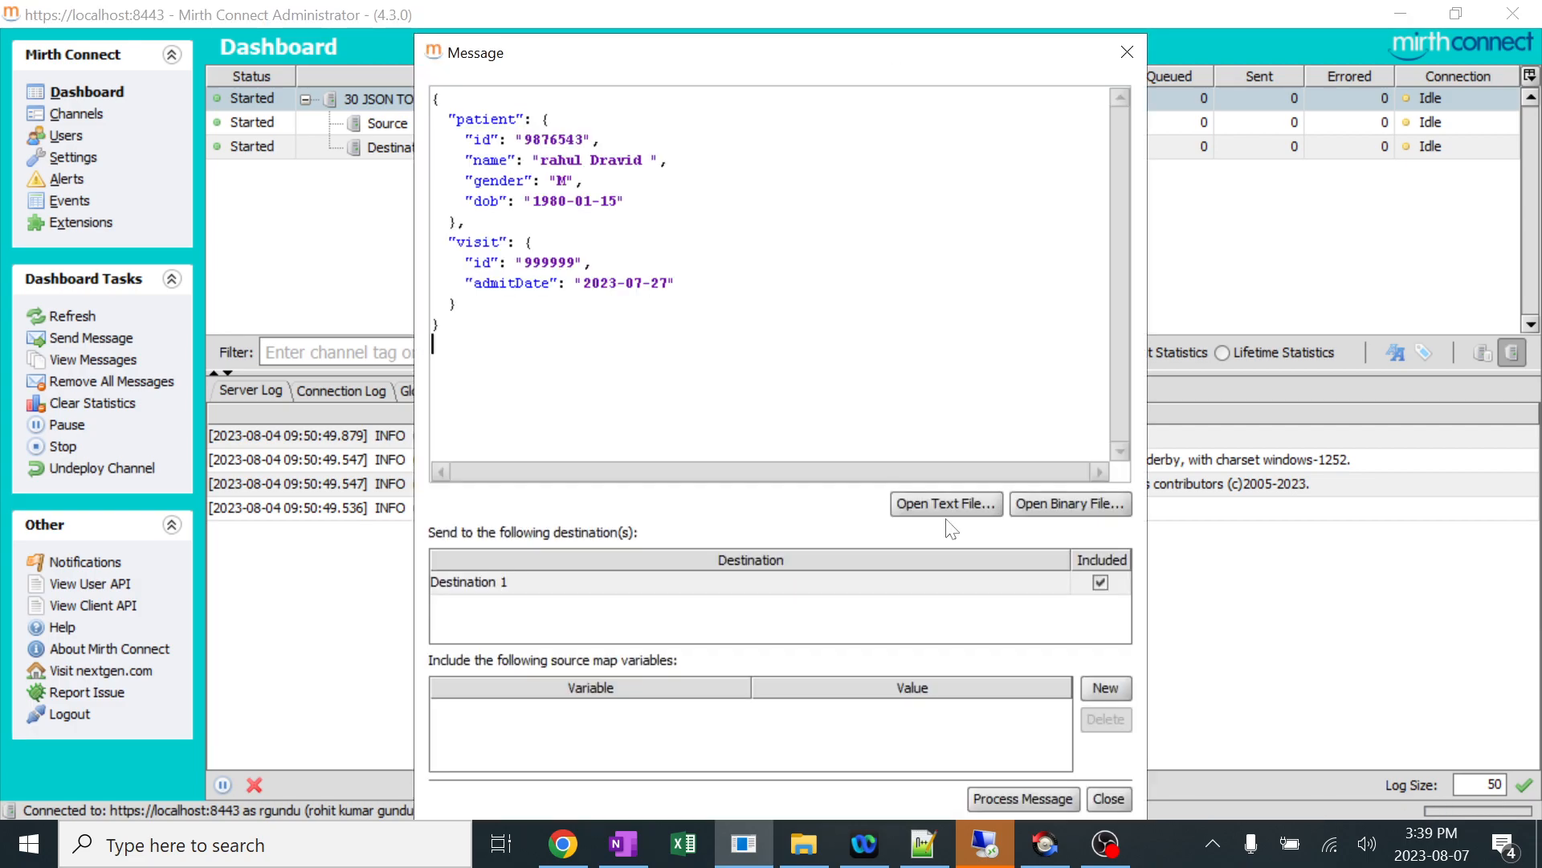
Process the message through Destination 1 and open the new 30 JSON TO CSV - delimited.csv from the Write folder in Excel.
left_click(1036, 798)
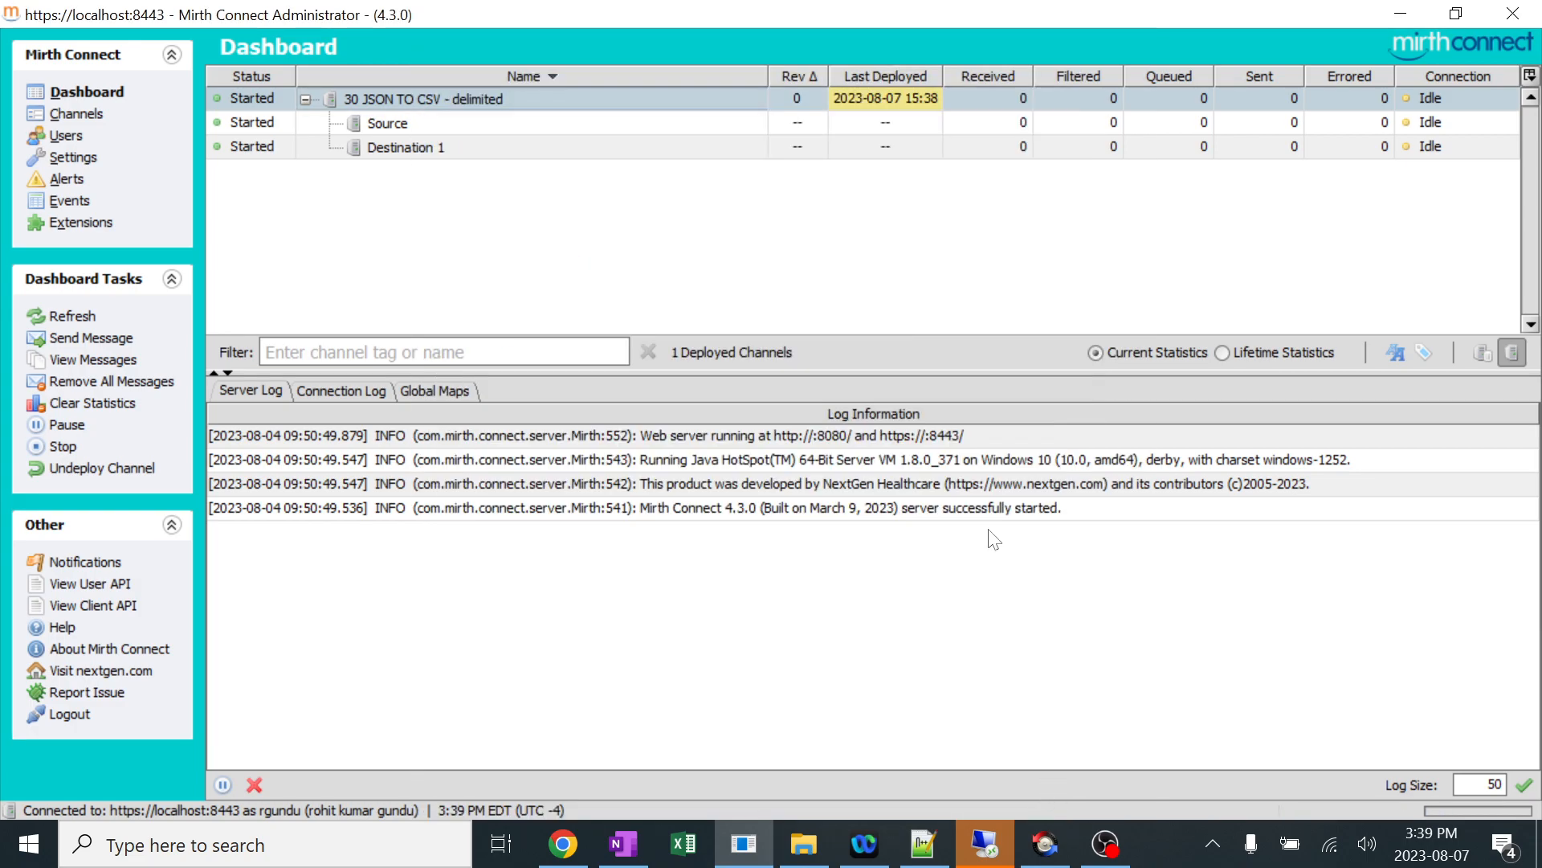
left_click(1018, 264)
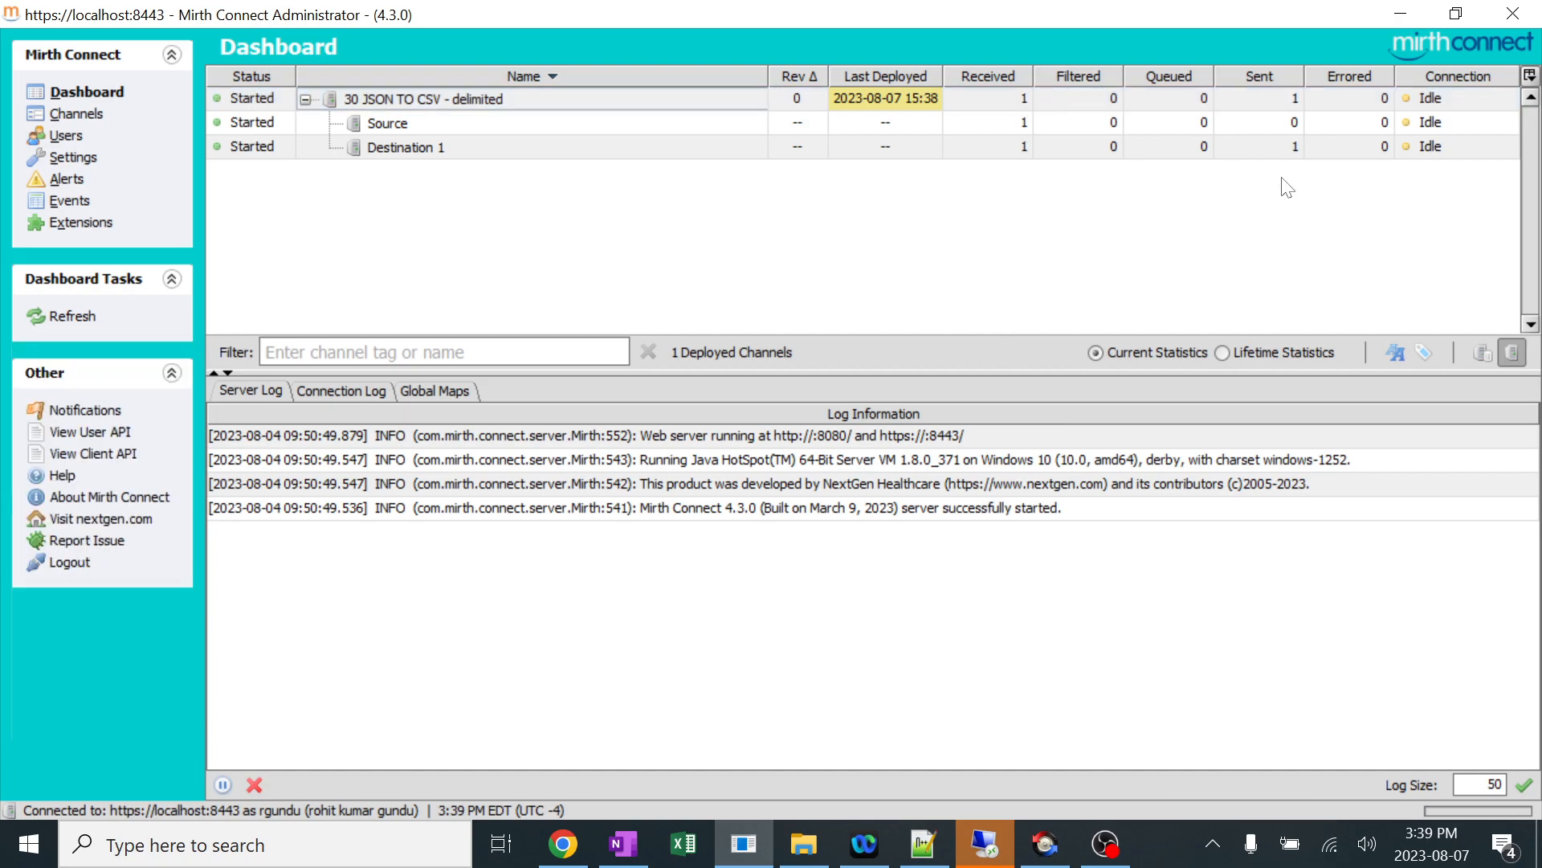
left_click(803, 843)
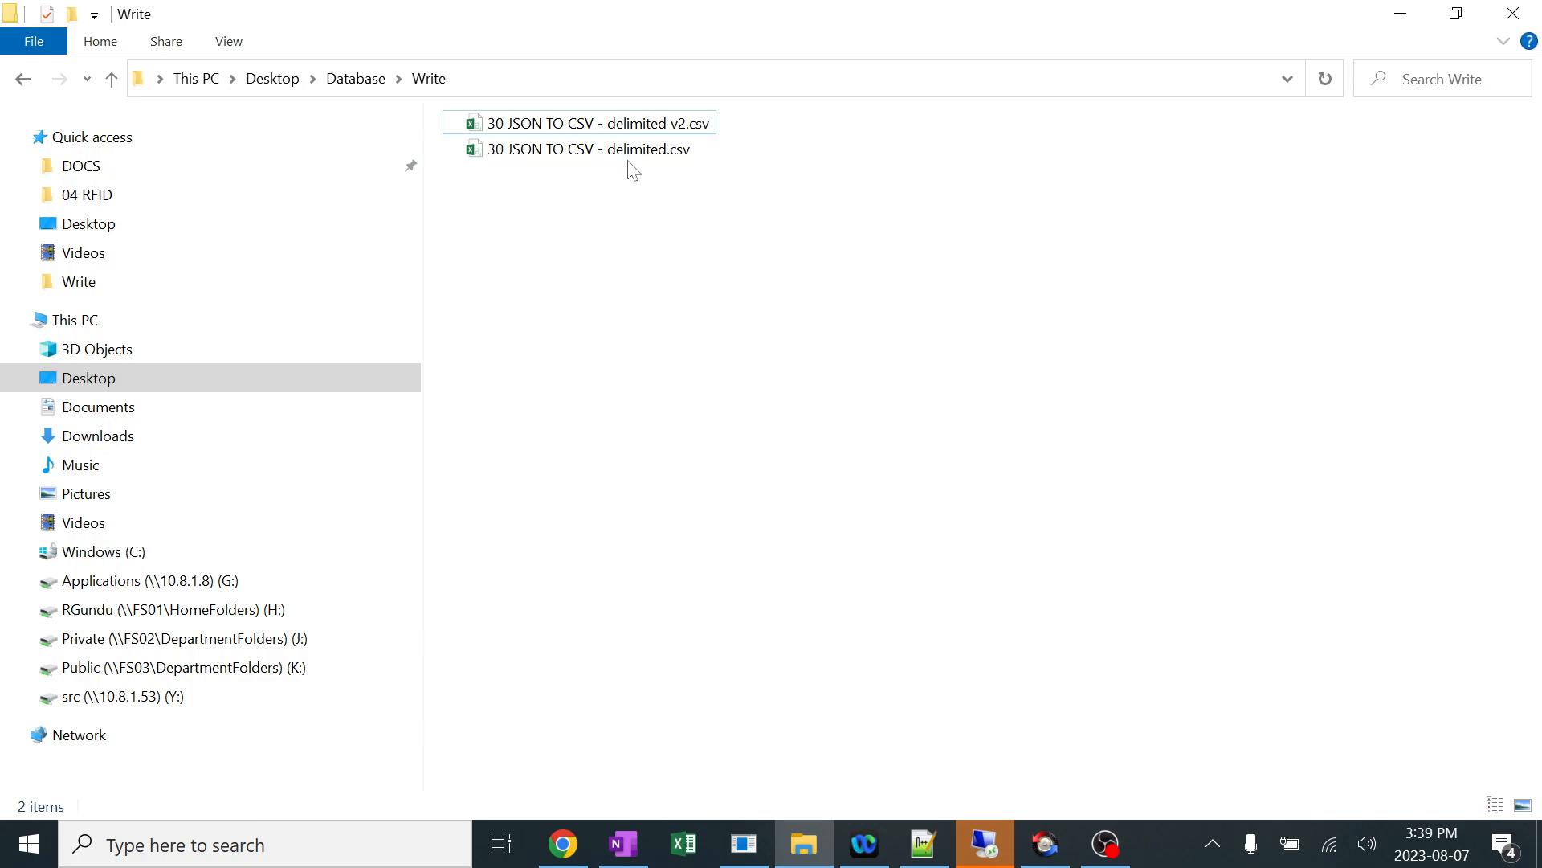
left_click(659, 157)
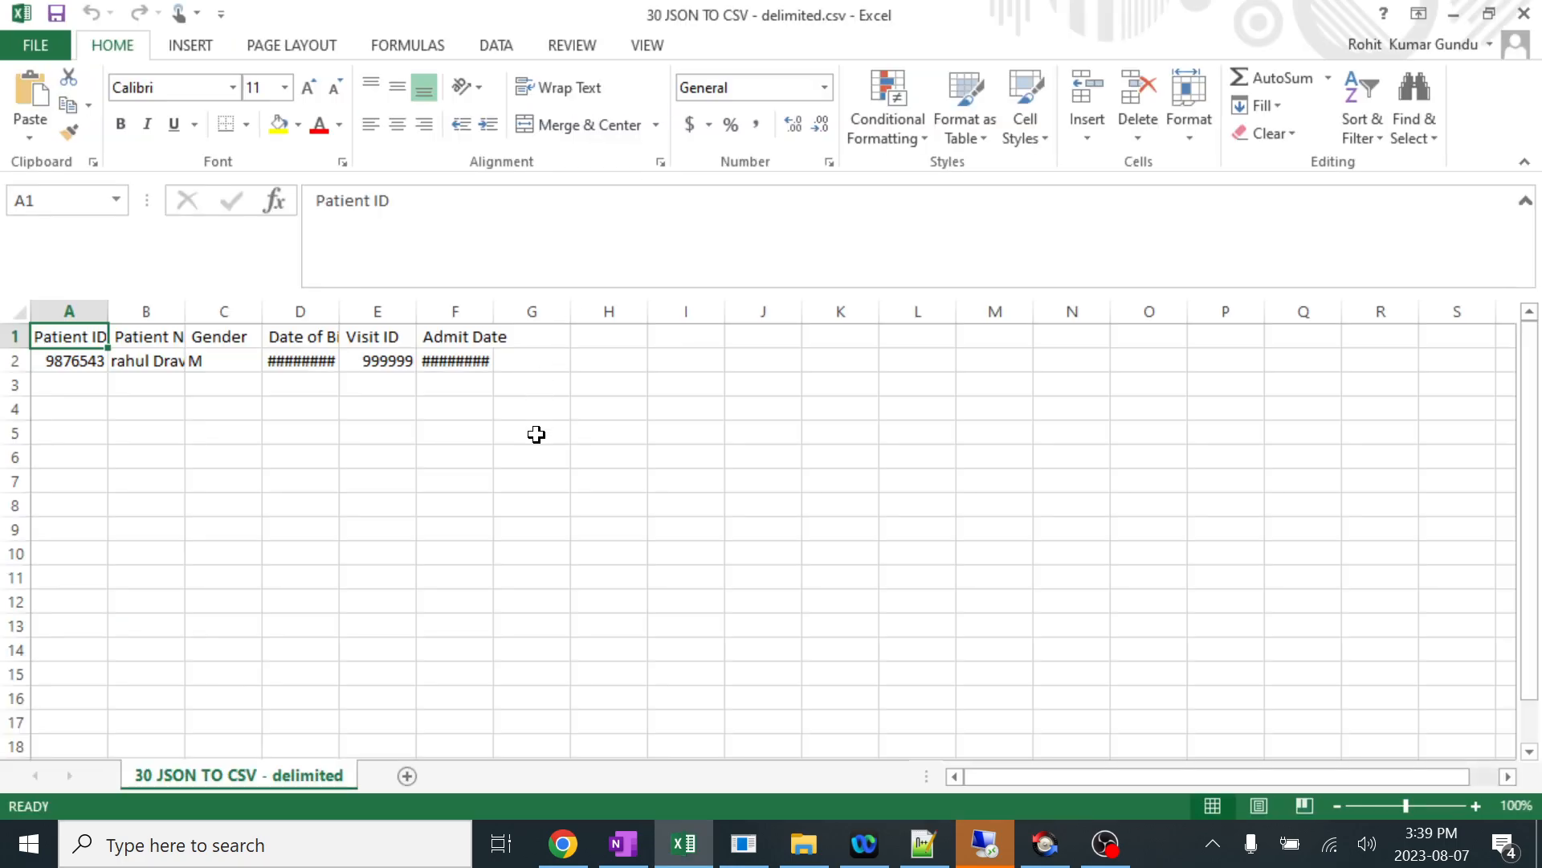
AutoFit the widths of all worksheet columns in 30 JSON TO CSV - delimited.csv to their contents.
left_click(533, 434)
left_click(17, 310)
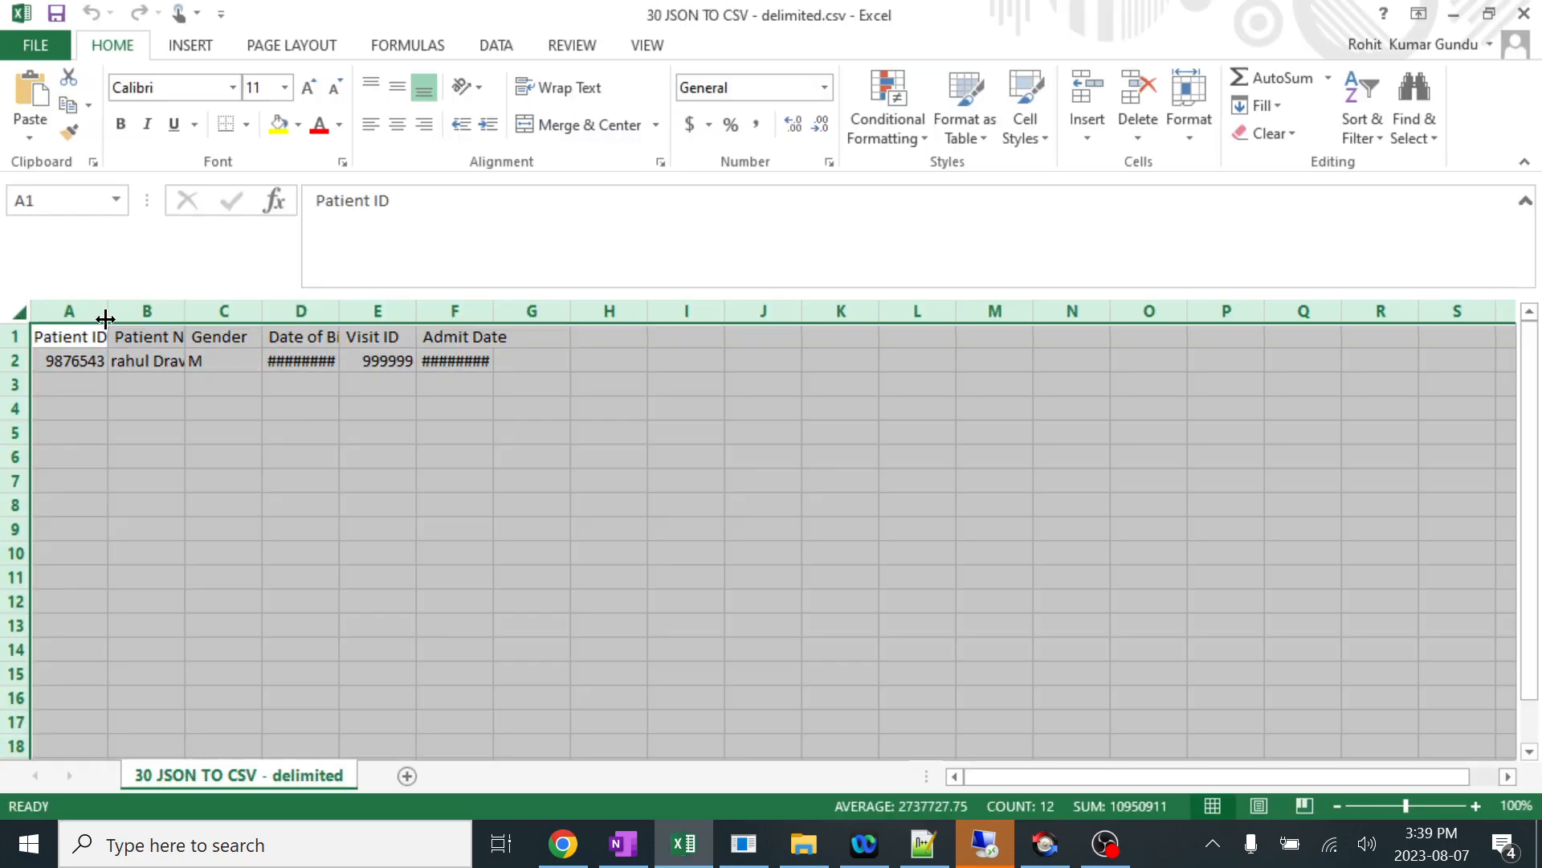
double_click(107, 317)
left_click(299, 432)
Examine the heading row and the patient data row across columns A to F of the converted CSV.
left_click_drag(97, 338, 544, 338)
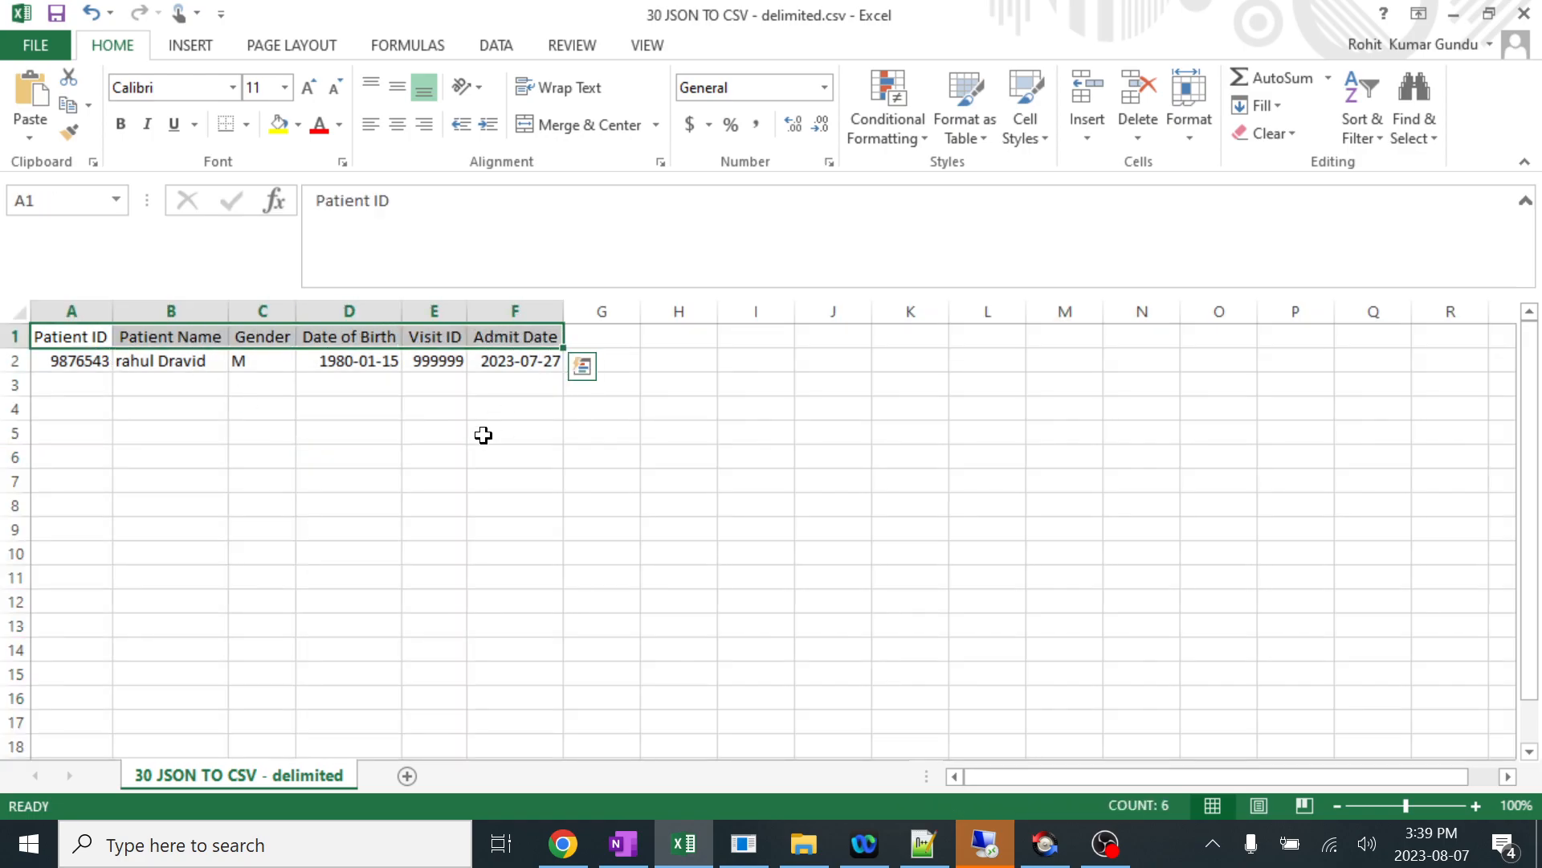
left_click(438, 454)
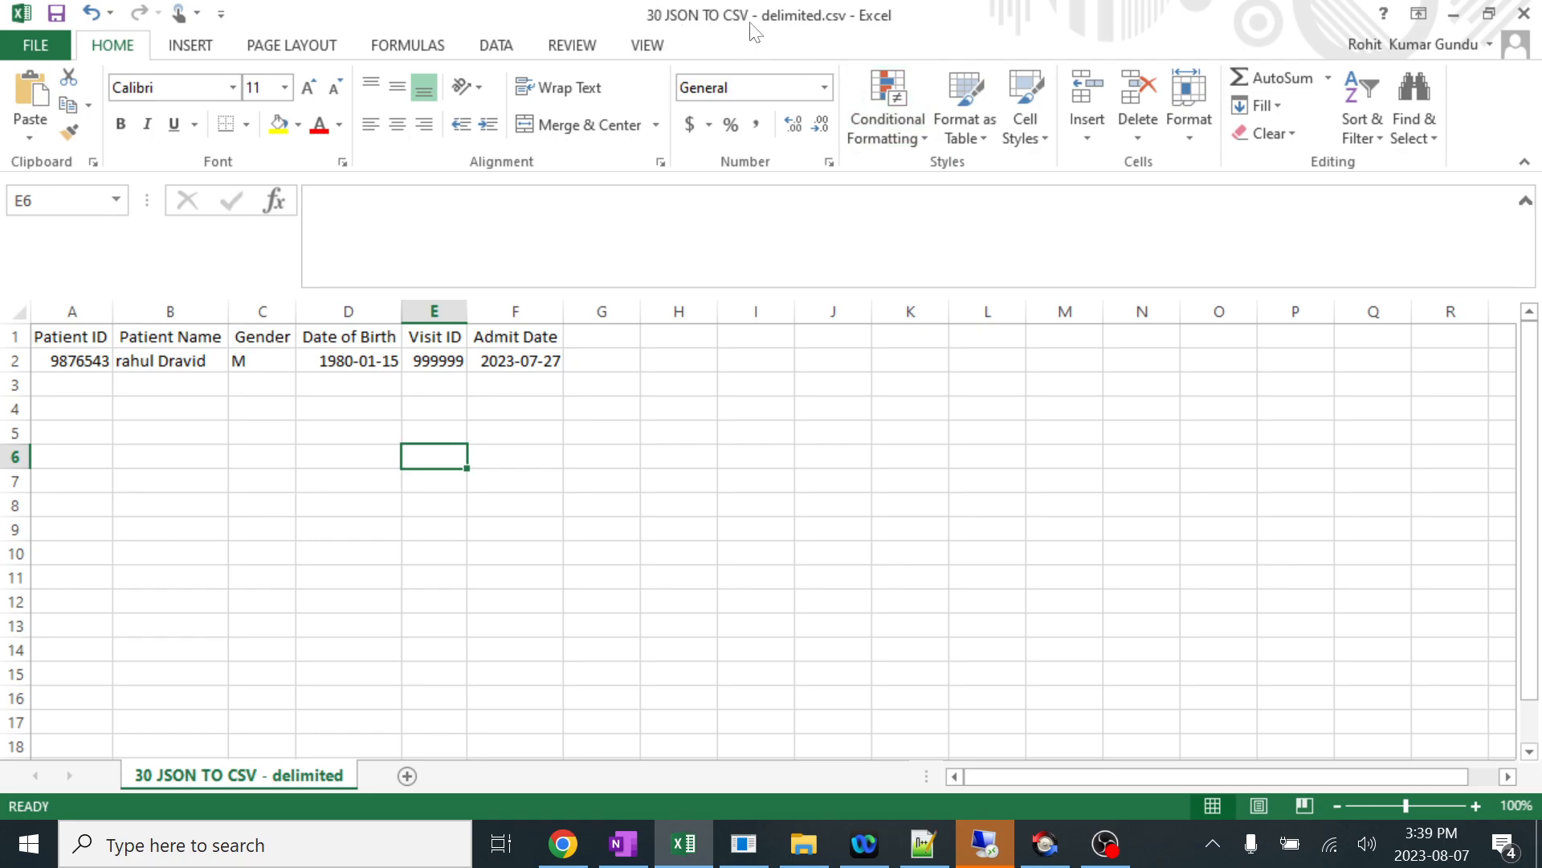
left_click_drag(69, 335, 560, 363)
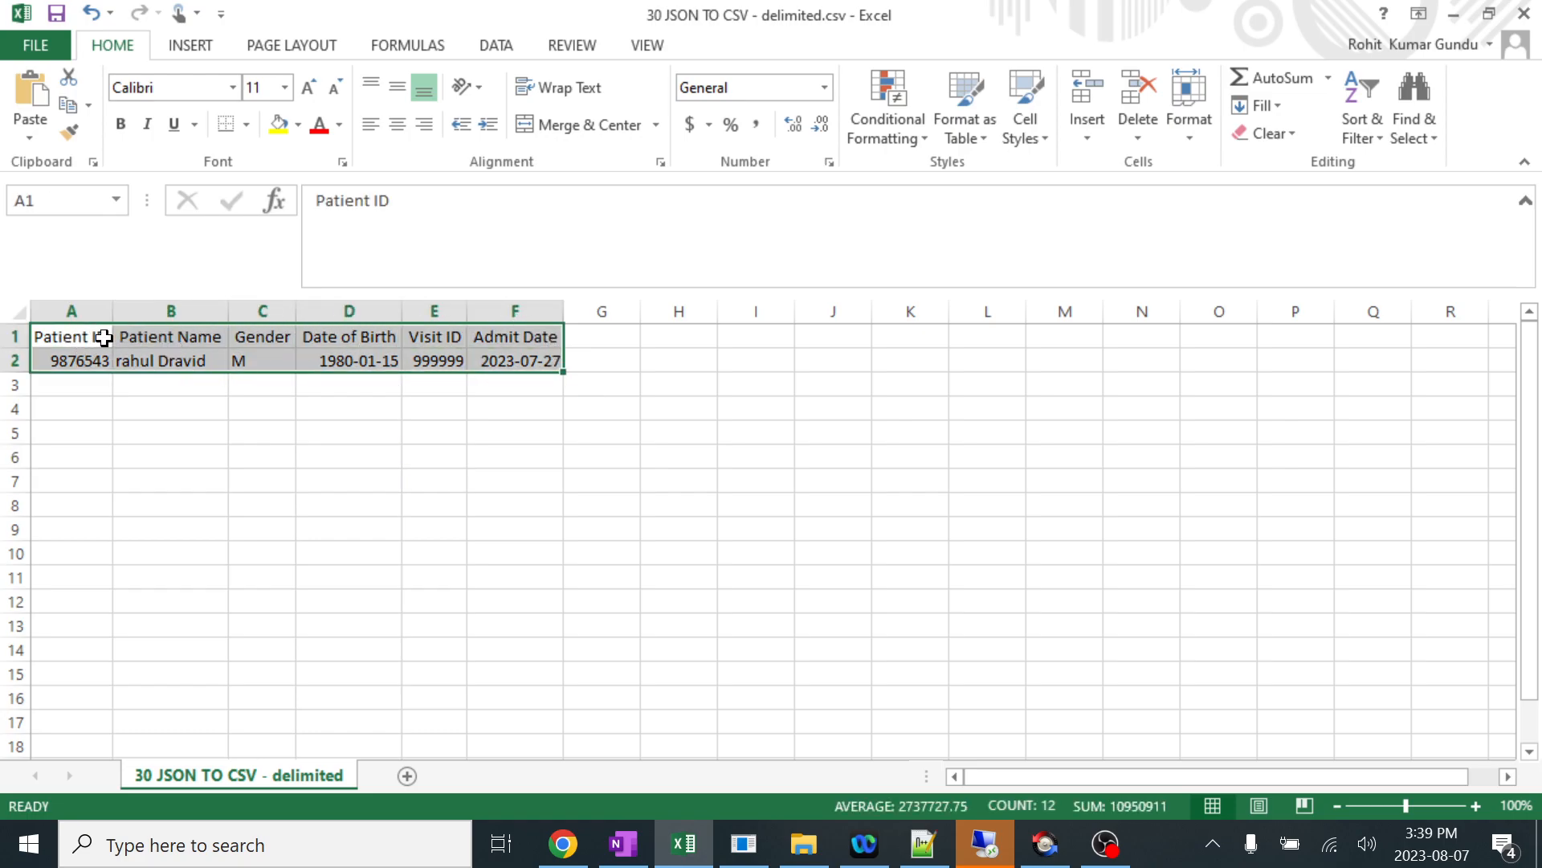
left_click(207, 461)
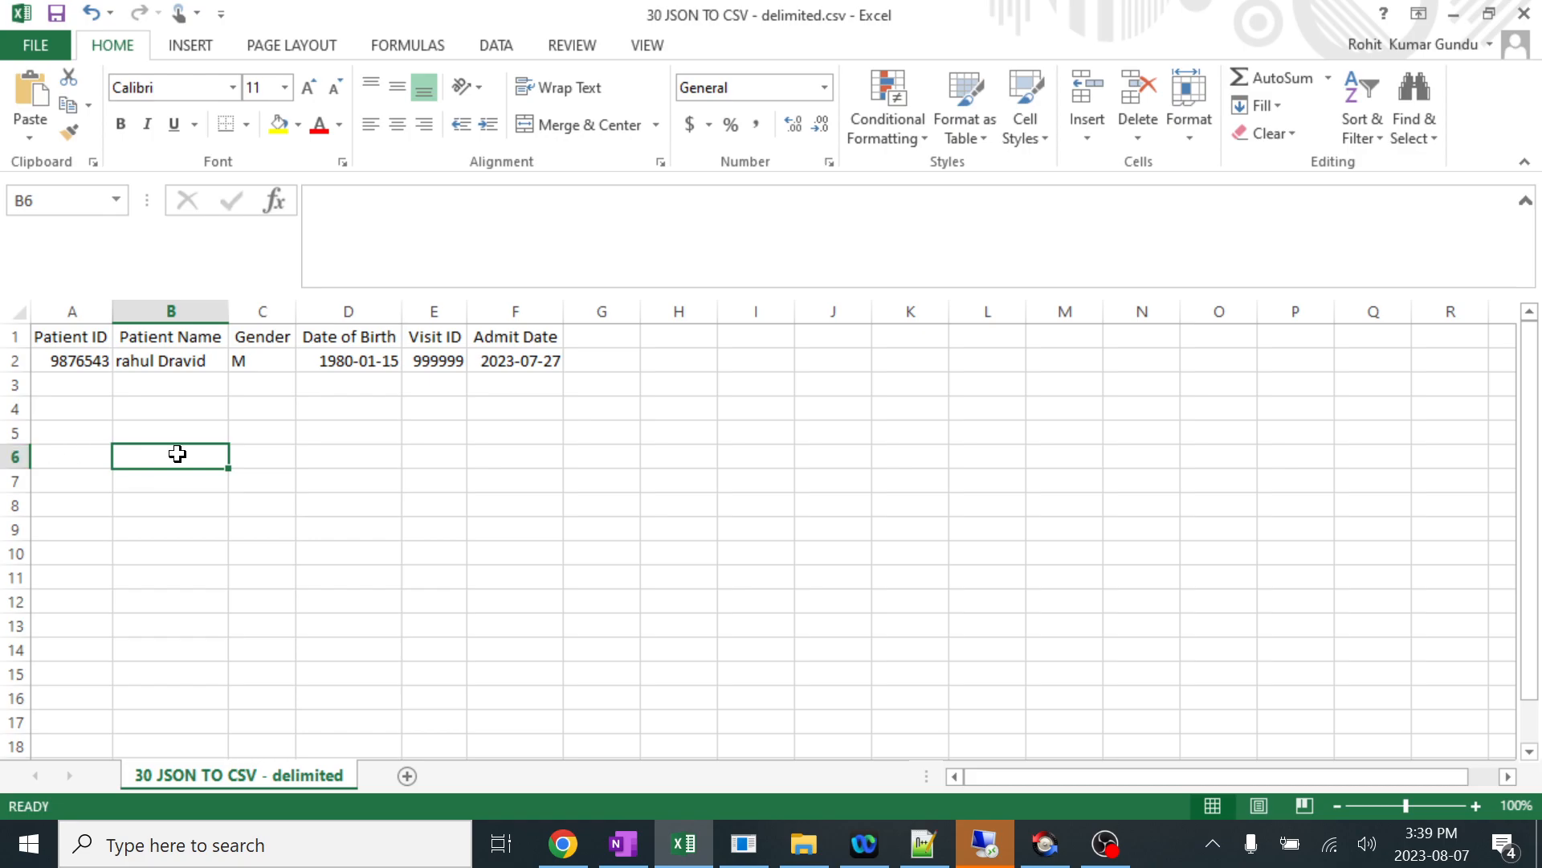
left_click_drag(93, 427, 817, 536)
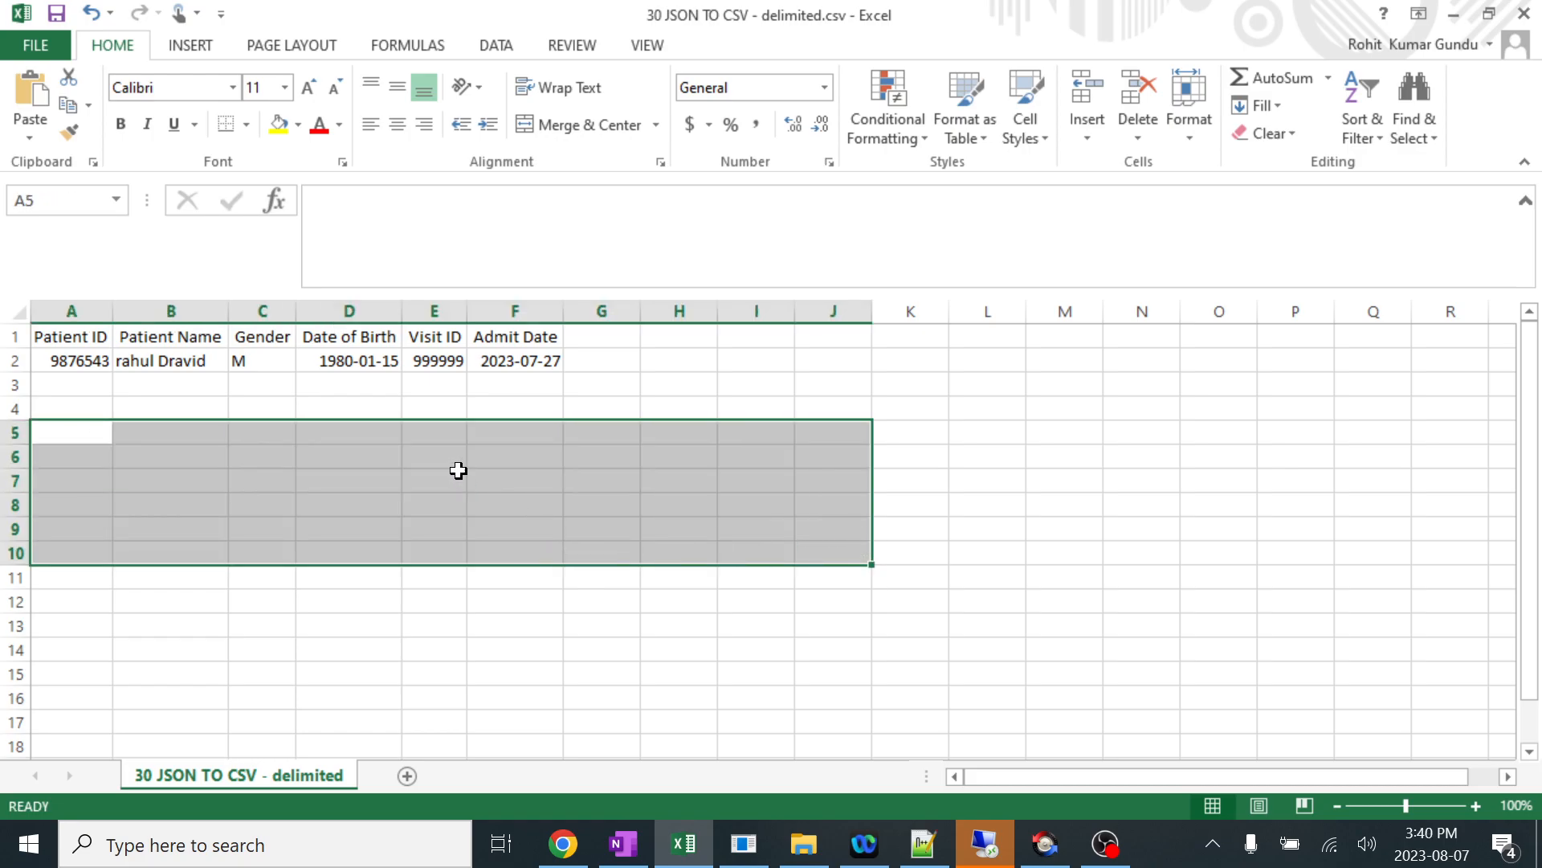
left_click(455, 464)
Widen the Patient ID, Patient Name and Date of Birth columns of the sheet.
left_click_drag(113, 319, 225, 322)
left_click_drag(341, 318, 389, 314)
left_click_drag(562, 310, 640, 310)
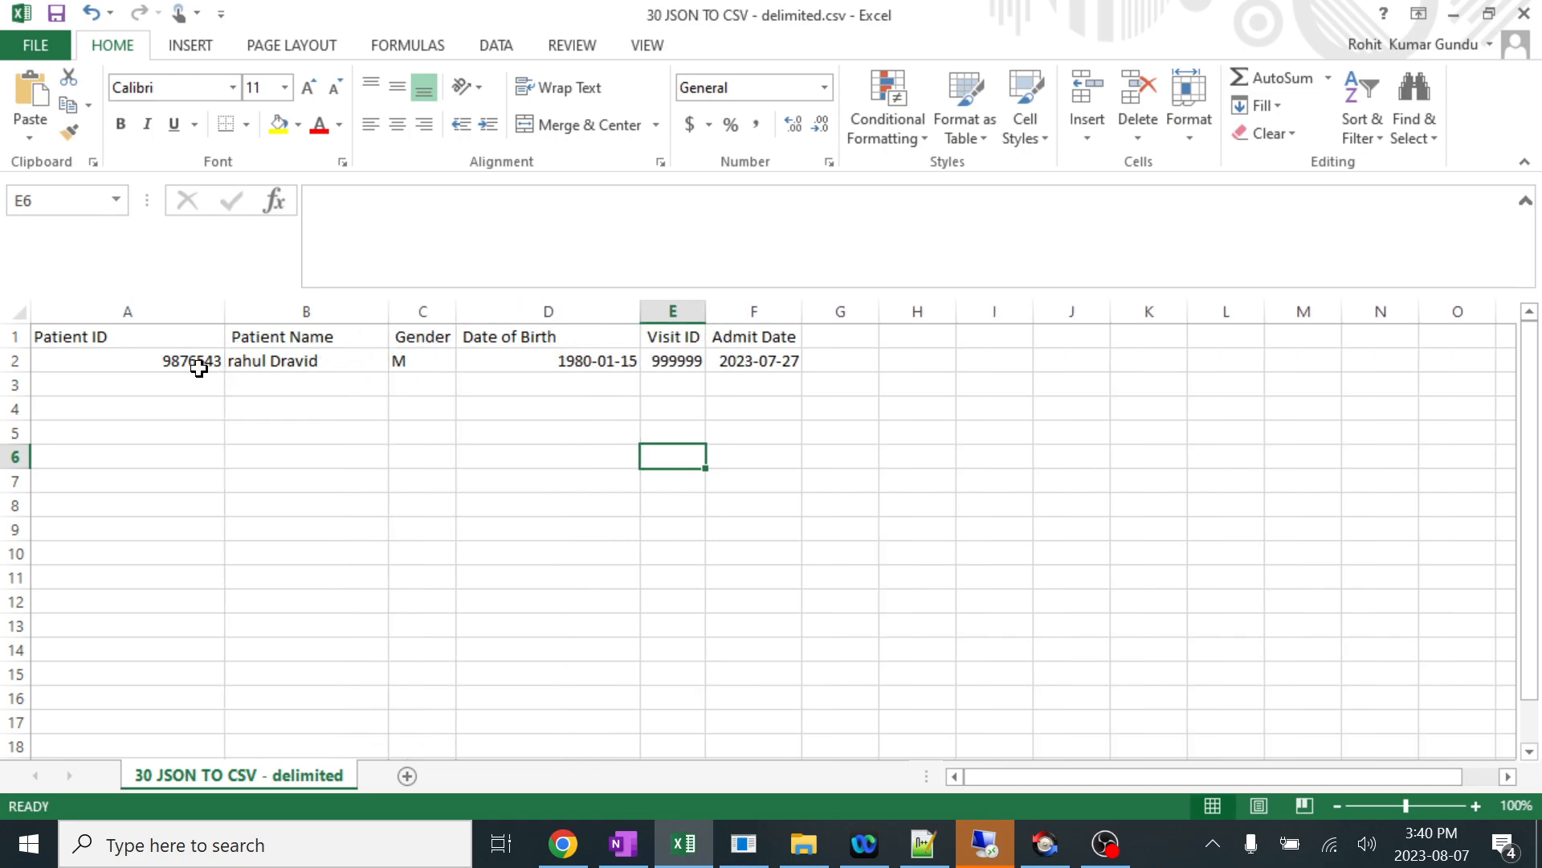
left_click_drag(106, 363, 128, 675)
left_click(384, 497)
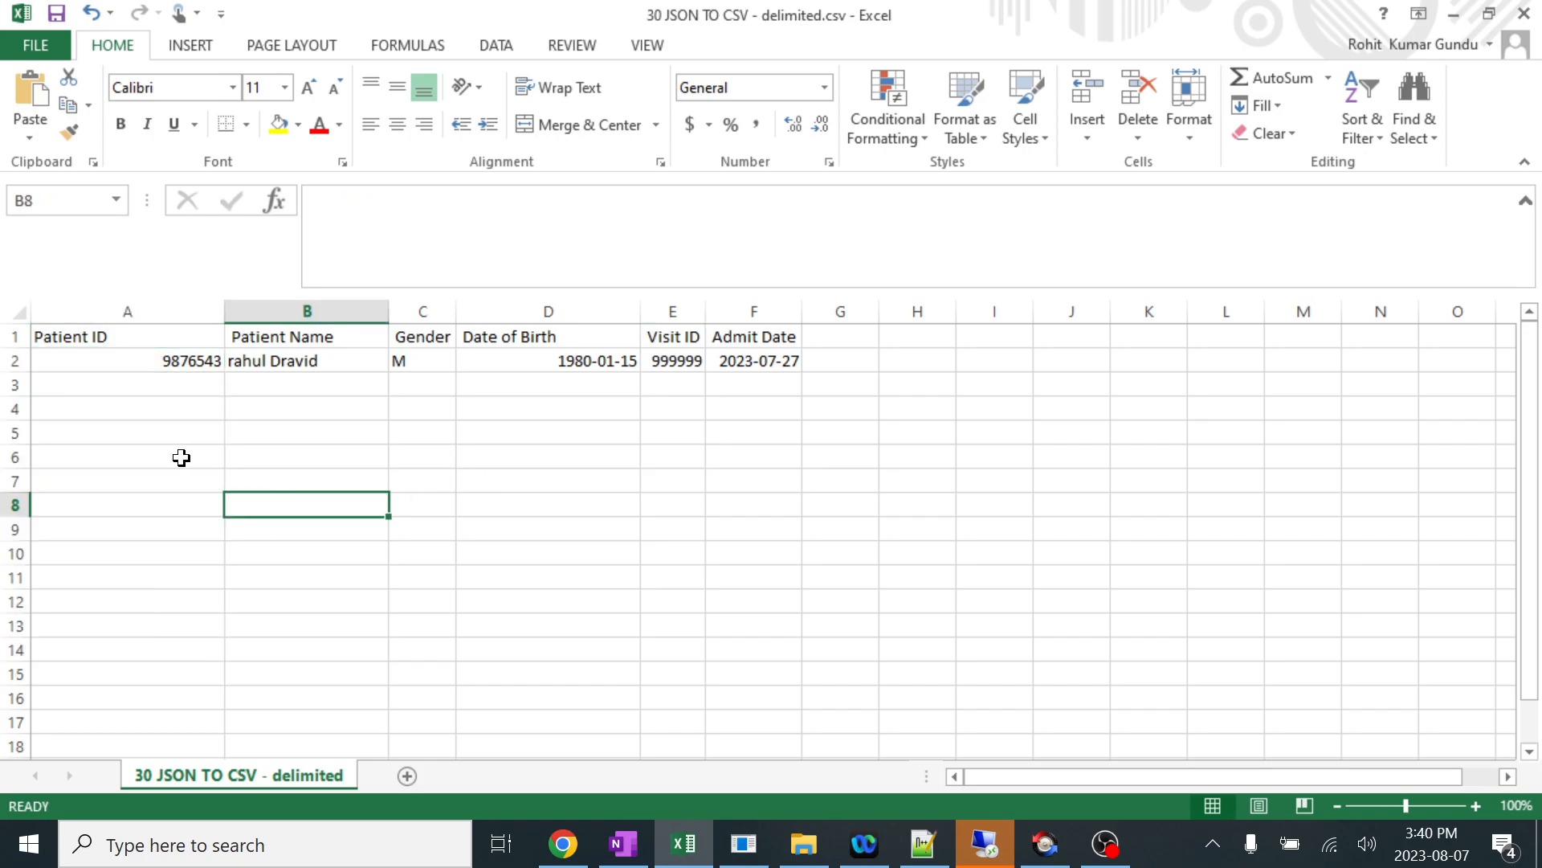
left_click_drag(134, 458, 923, 509)
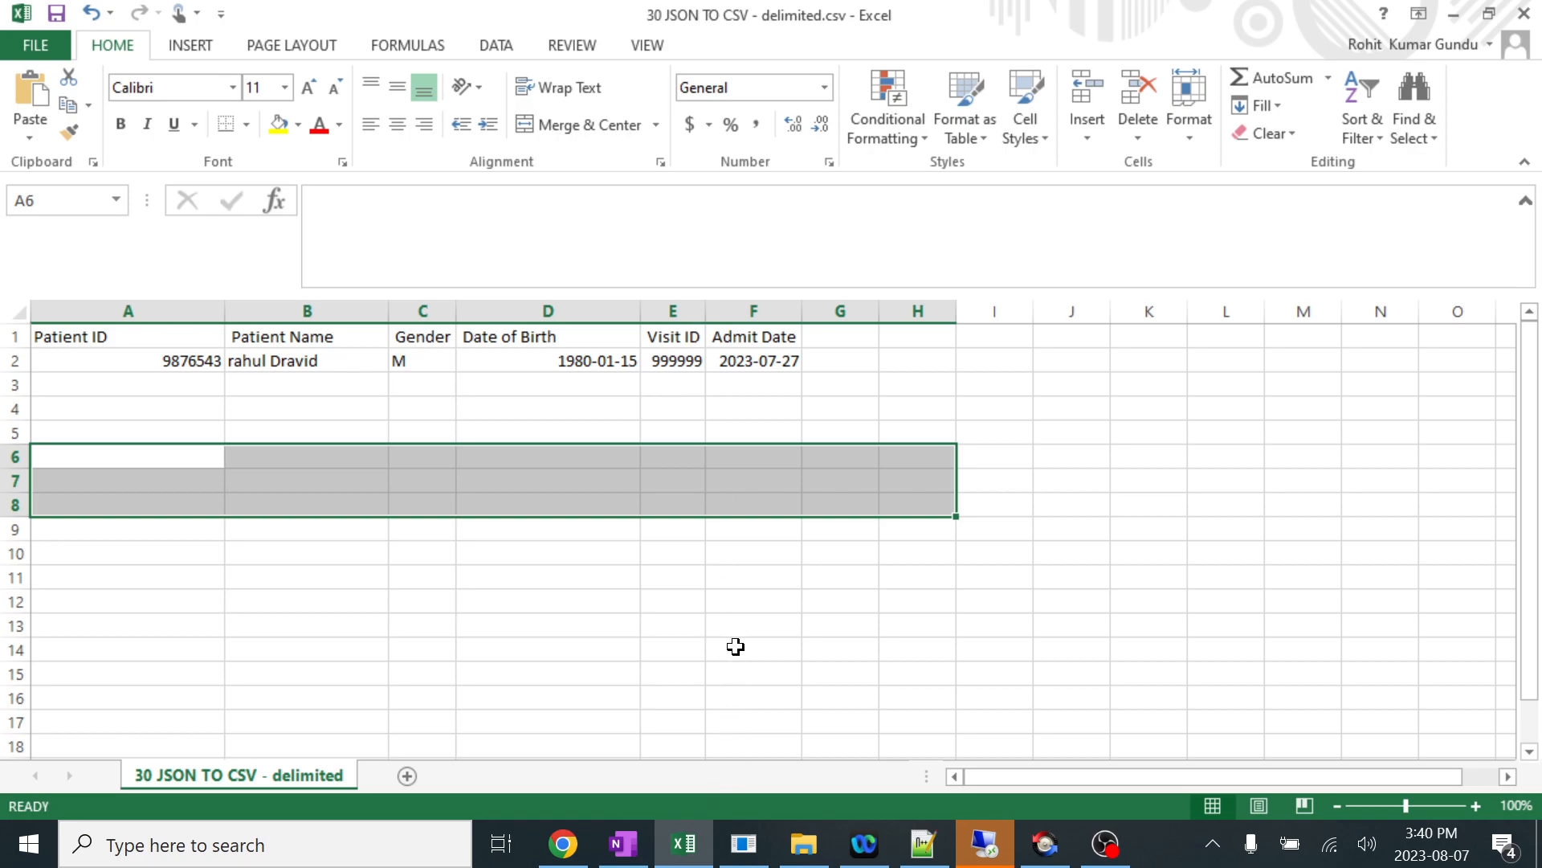
Switch to Mirth Connect and open the Destination 1 transformer of the 30 JSON TO CSV - delimited channel.
left_click(742, 845)
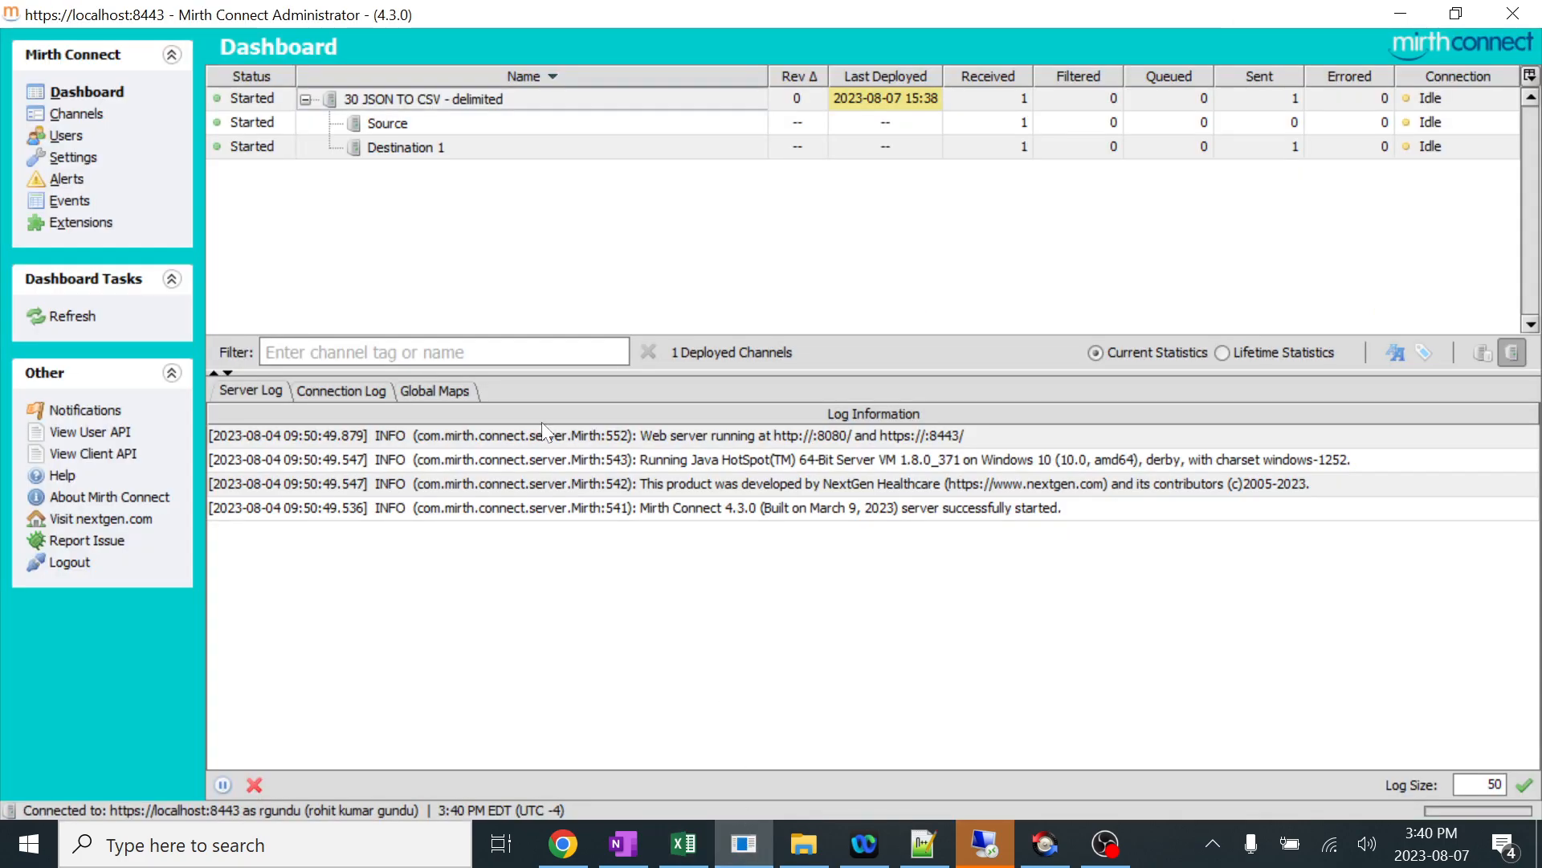
left_click(80, 113)
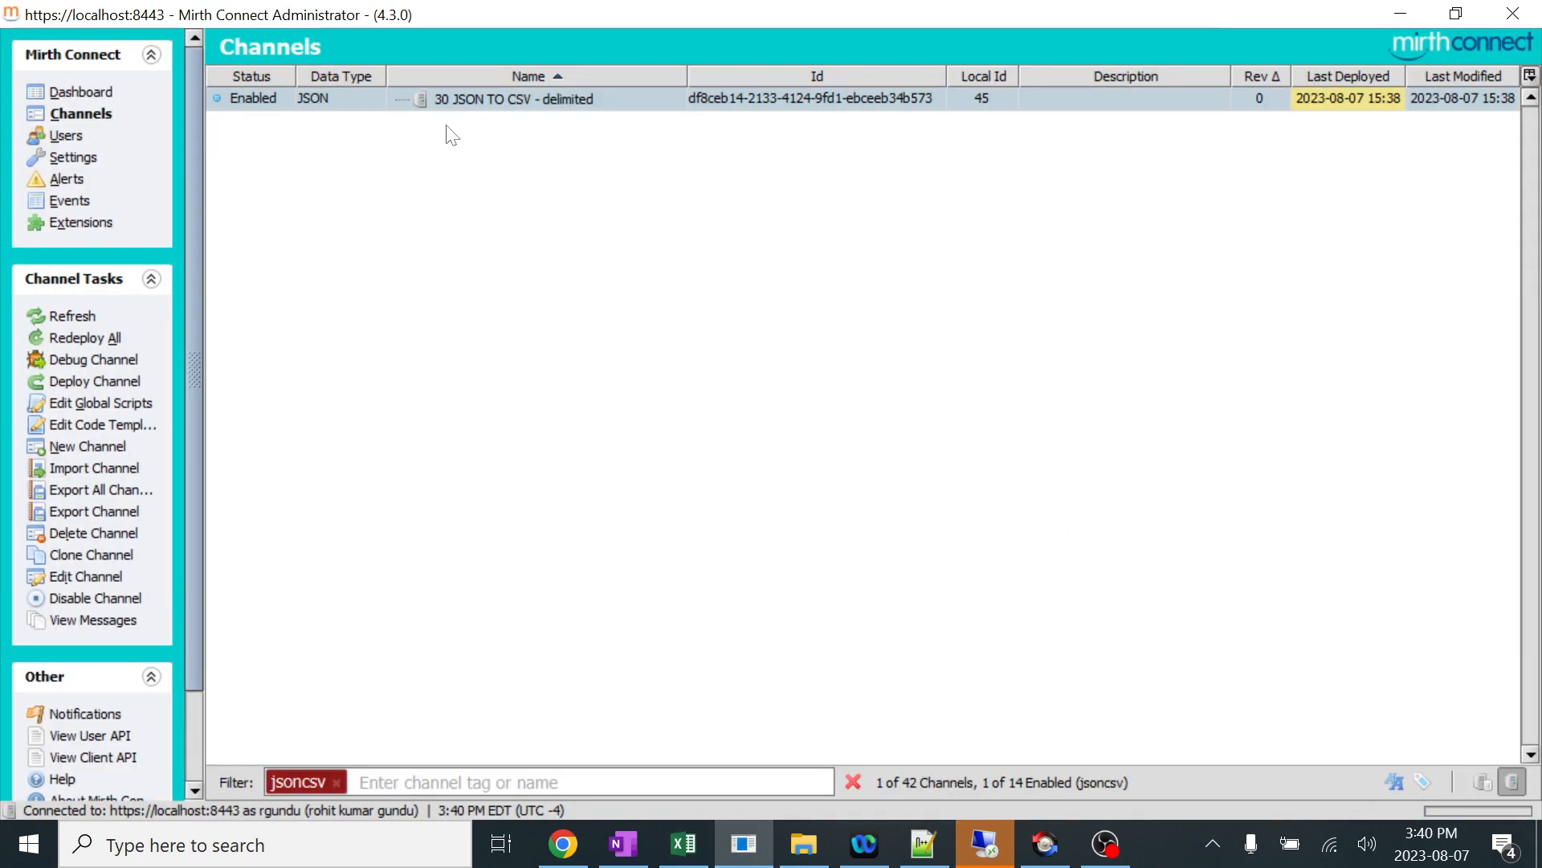
double_click(473, 102)
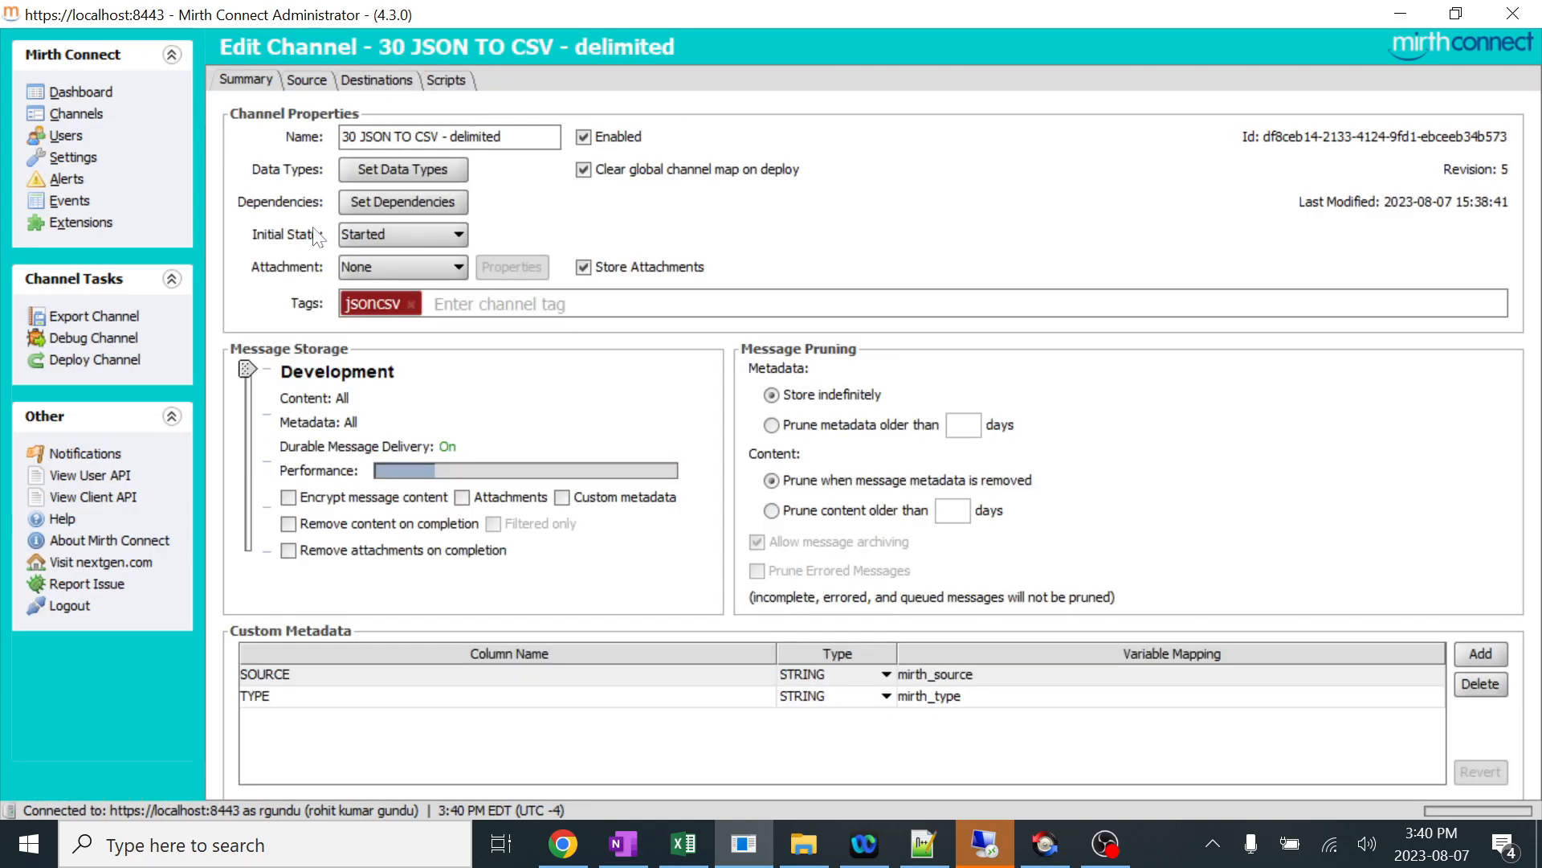
left_click(384, 81)
left_click(135, 454)
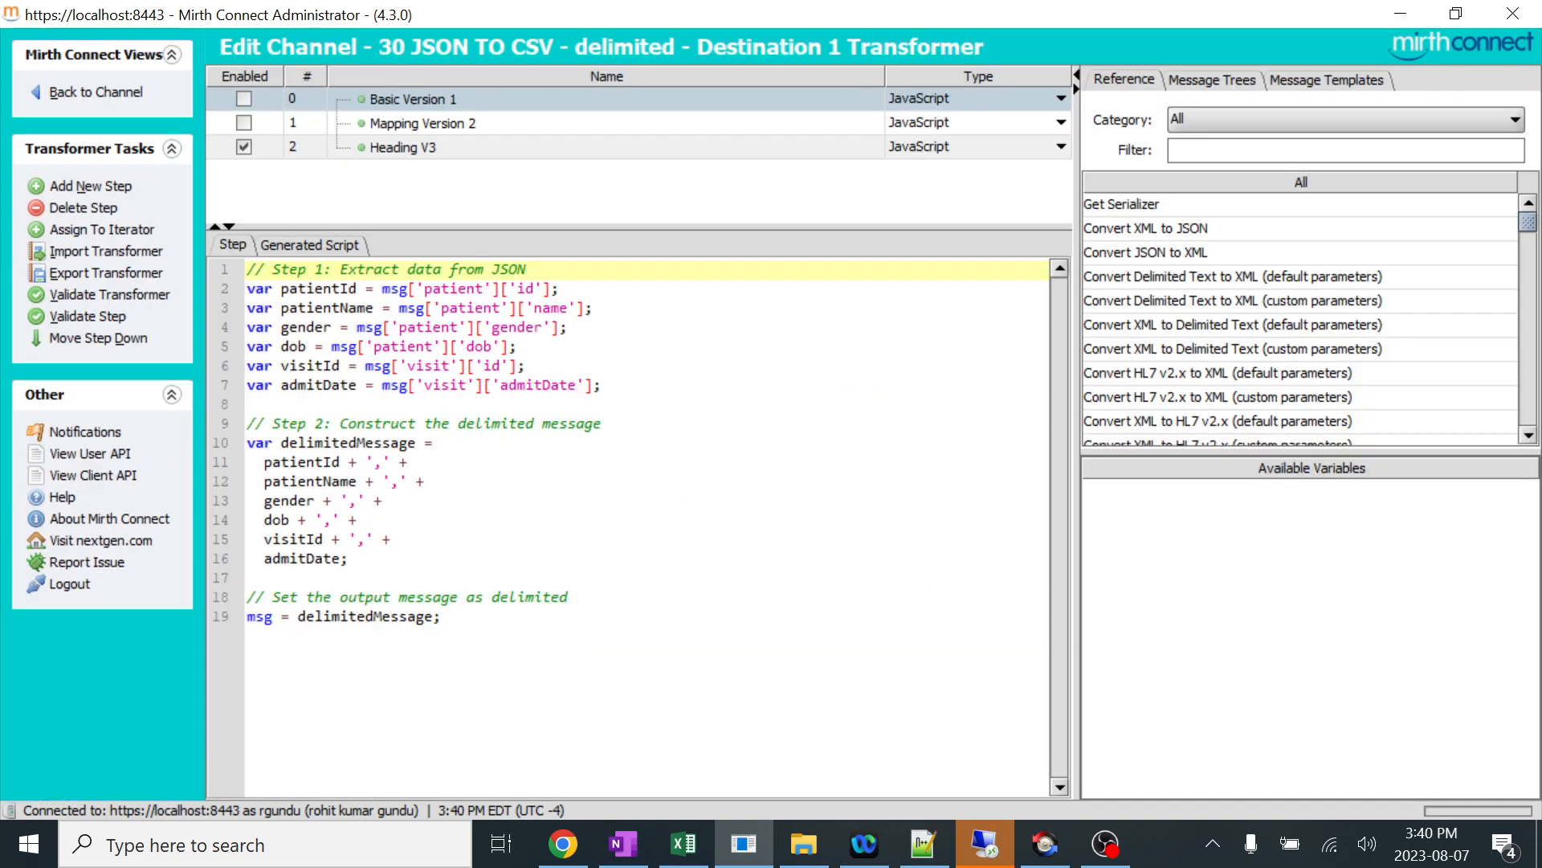
Review the scripts of the Basic Version 1, Mapping Version 2 and Heading V3 steps along with the transformer's message templates.
key("Down")
key("Down")
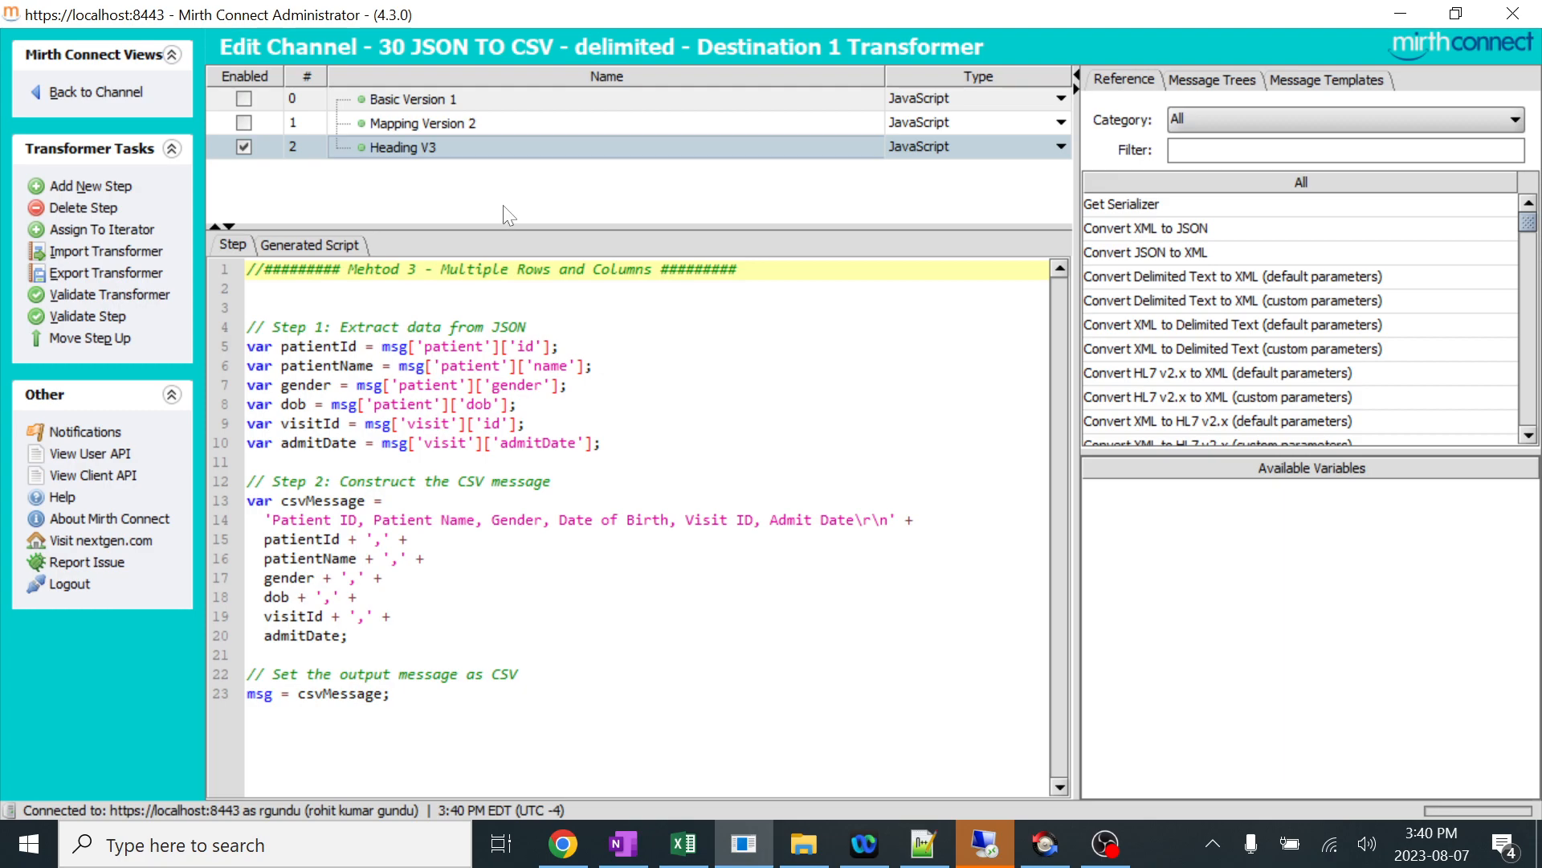
left_click(450, 98)
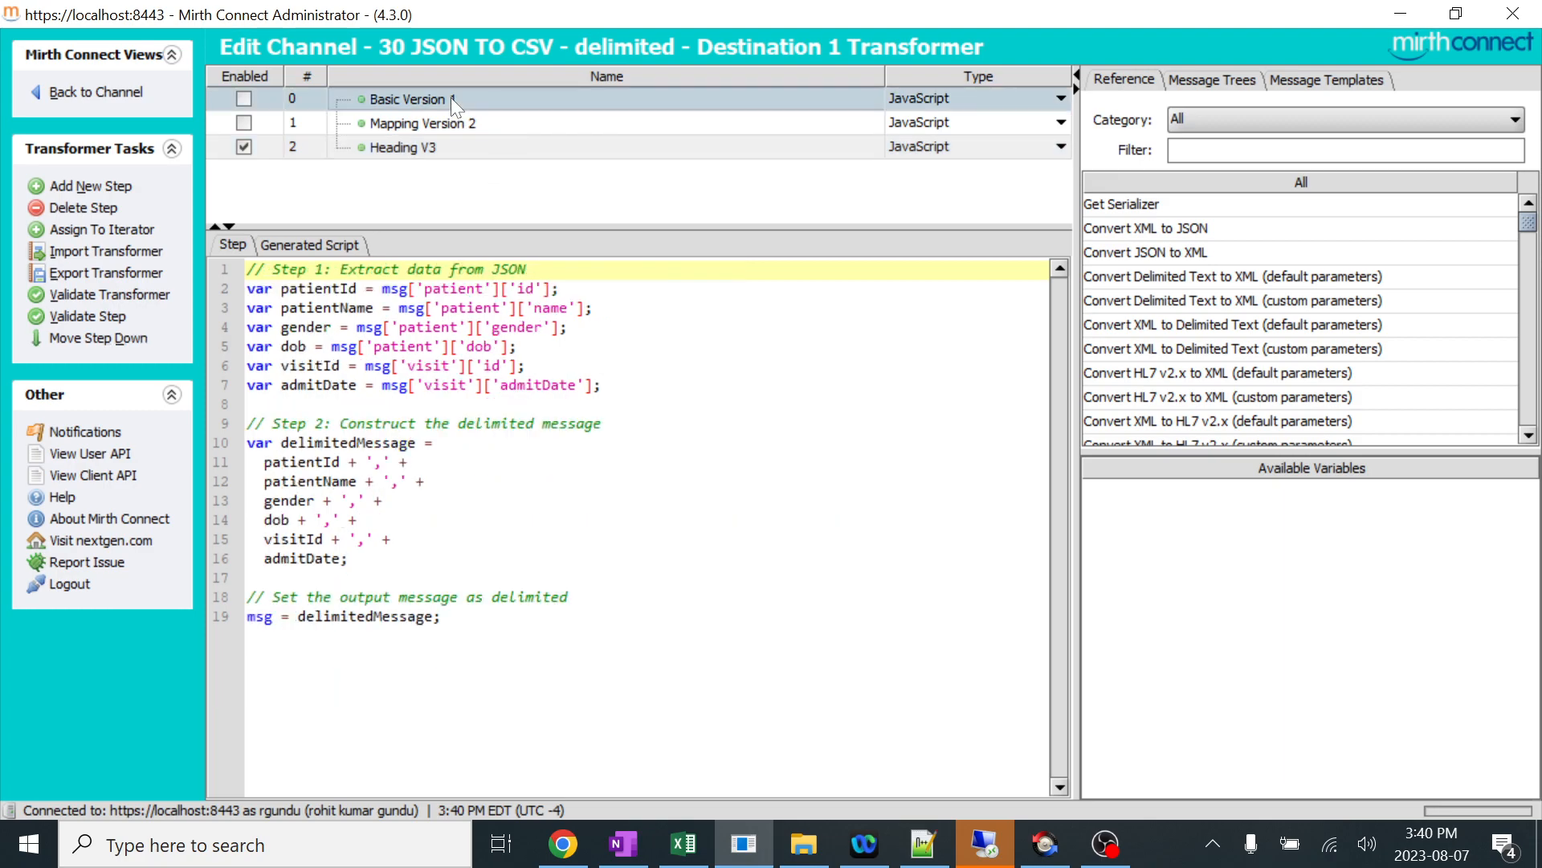
key("Down")
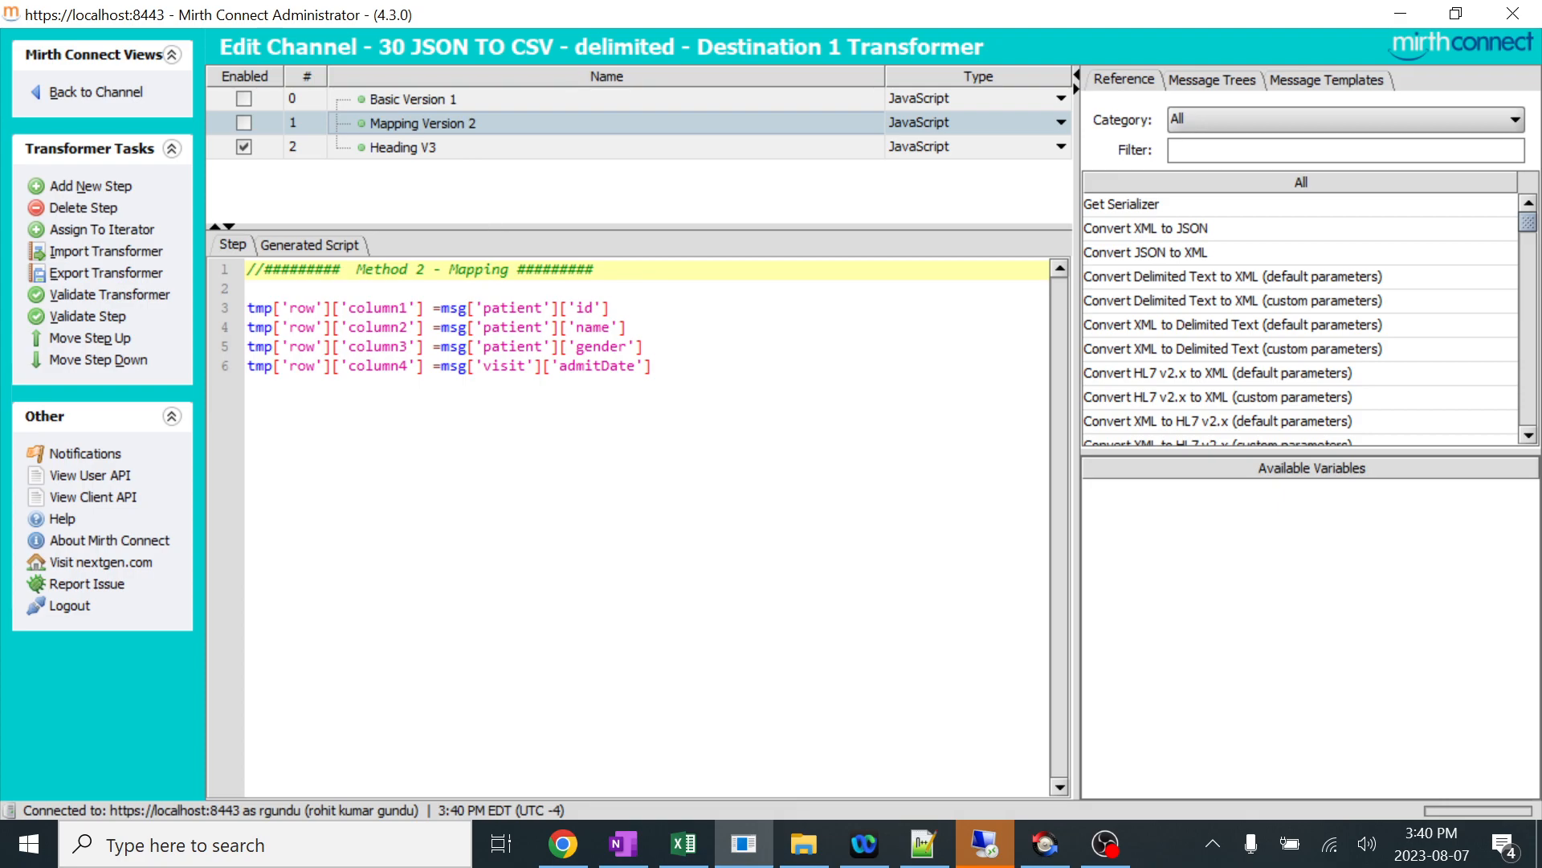
left_click_drag(652, 366, 484, 346)
left_click(1313, 84)
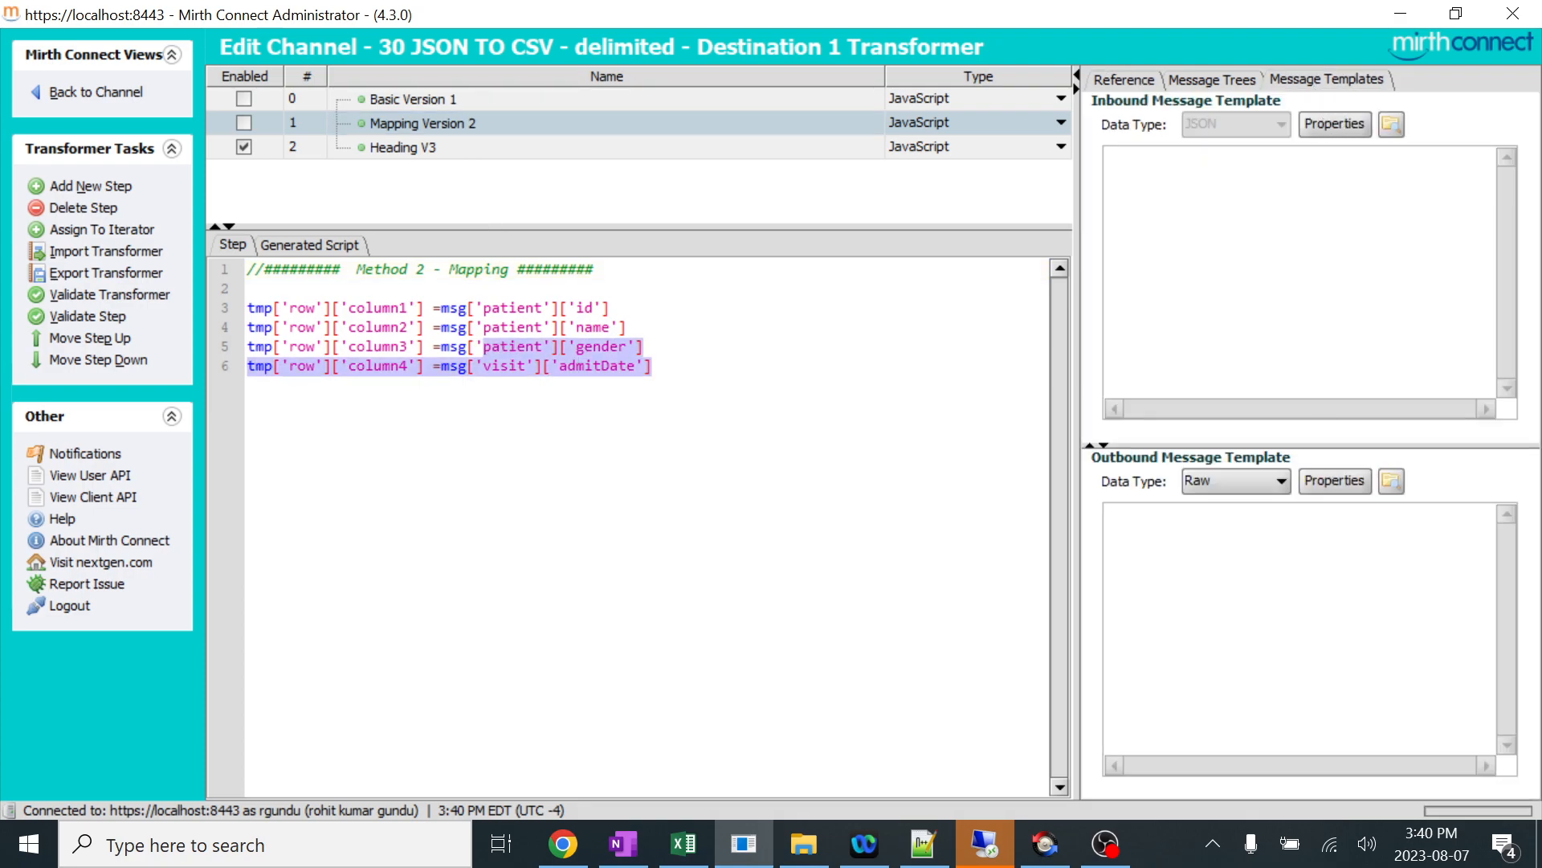
left_click(533, 95)
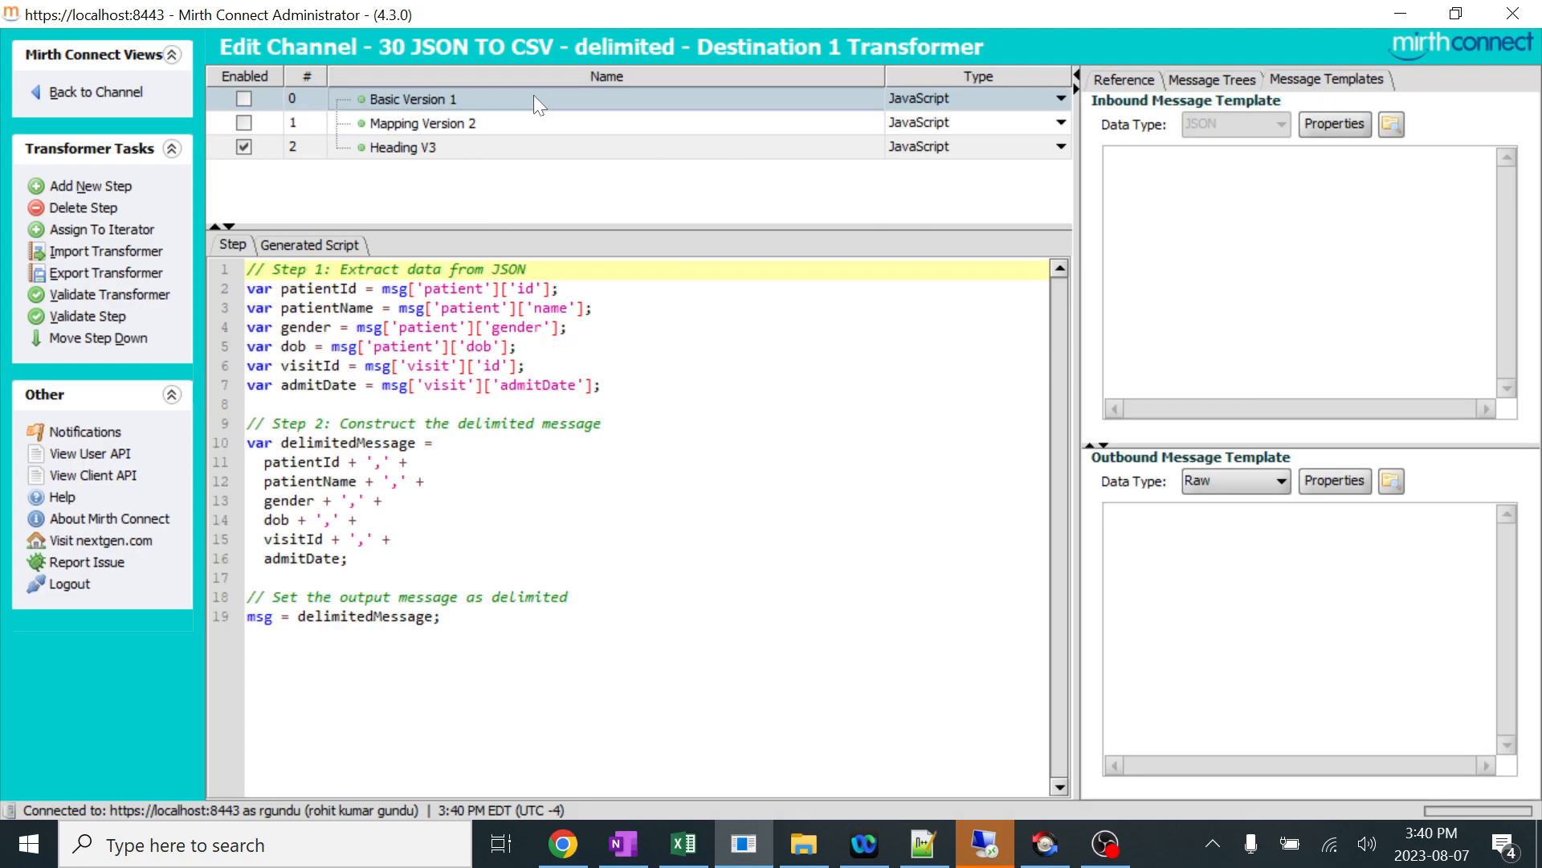
left_click(484, 151)
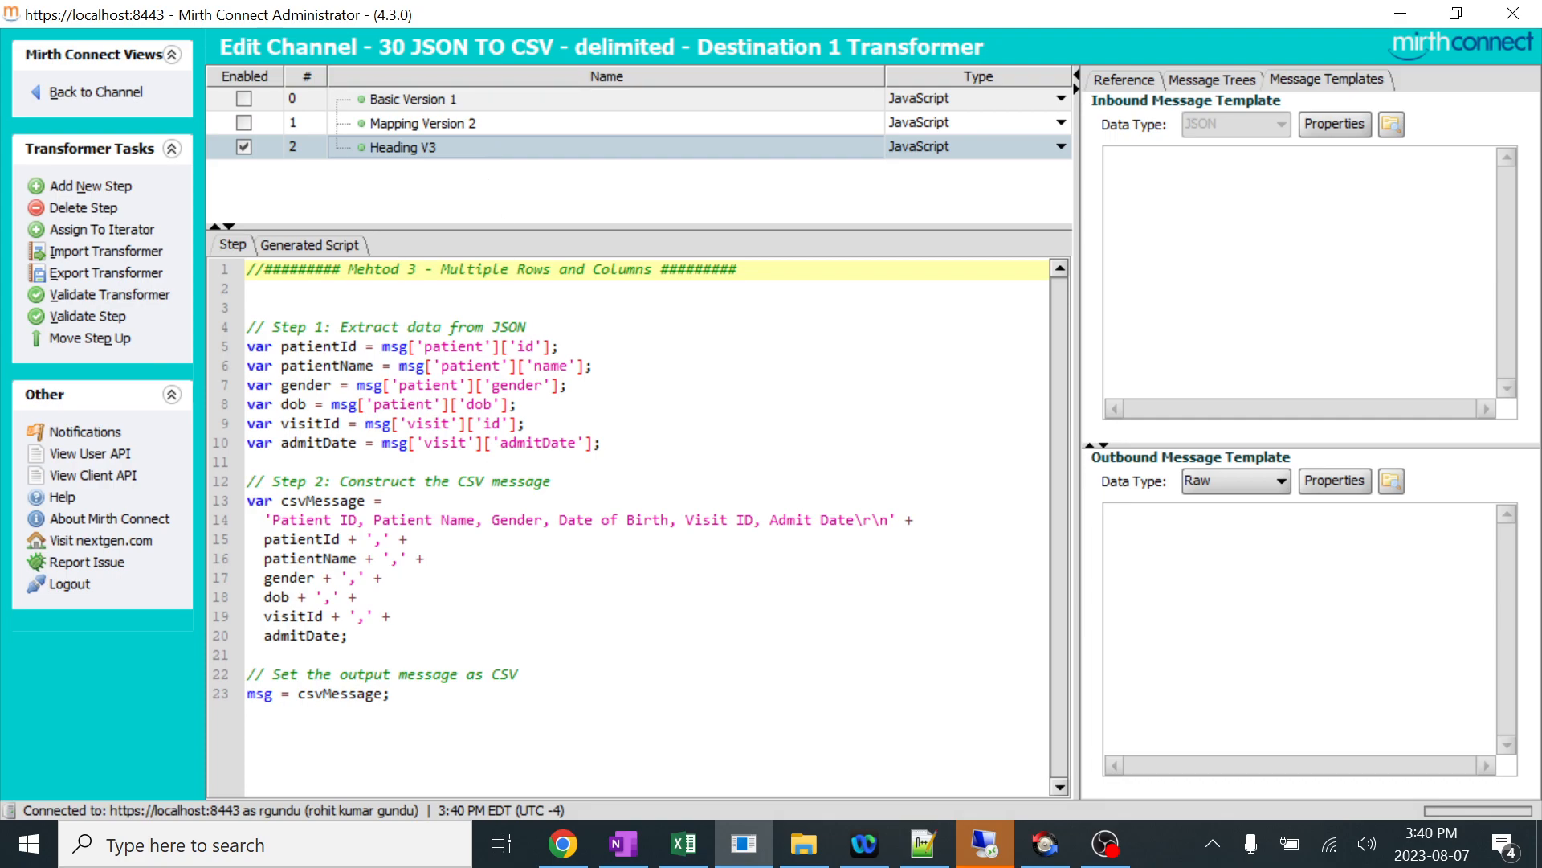
Switch to Chrome and read the conversion methods and sample JSON in the GitHub file, checking the JSON note in Notepad++ in between.
left_click(563, 843)
scroll(771, 482, "down", 4)
scroll(518, 365, "up", 15)
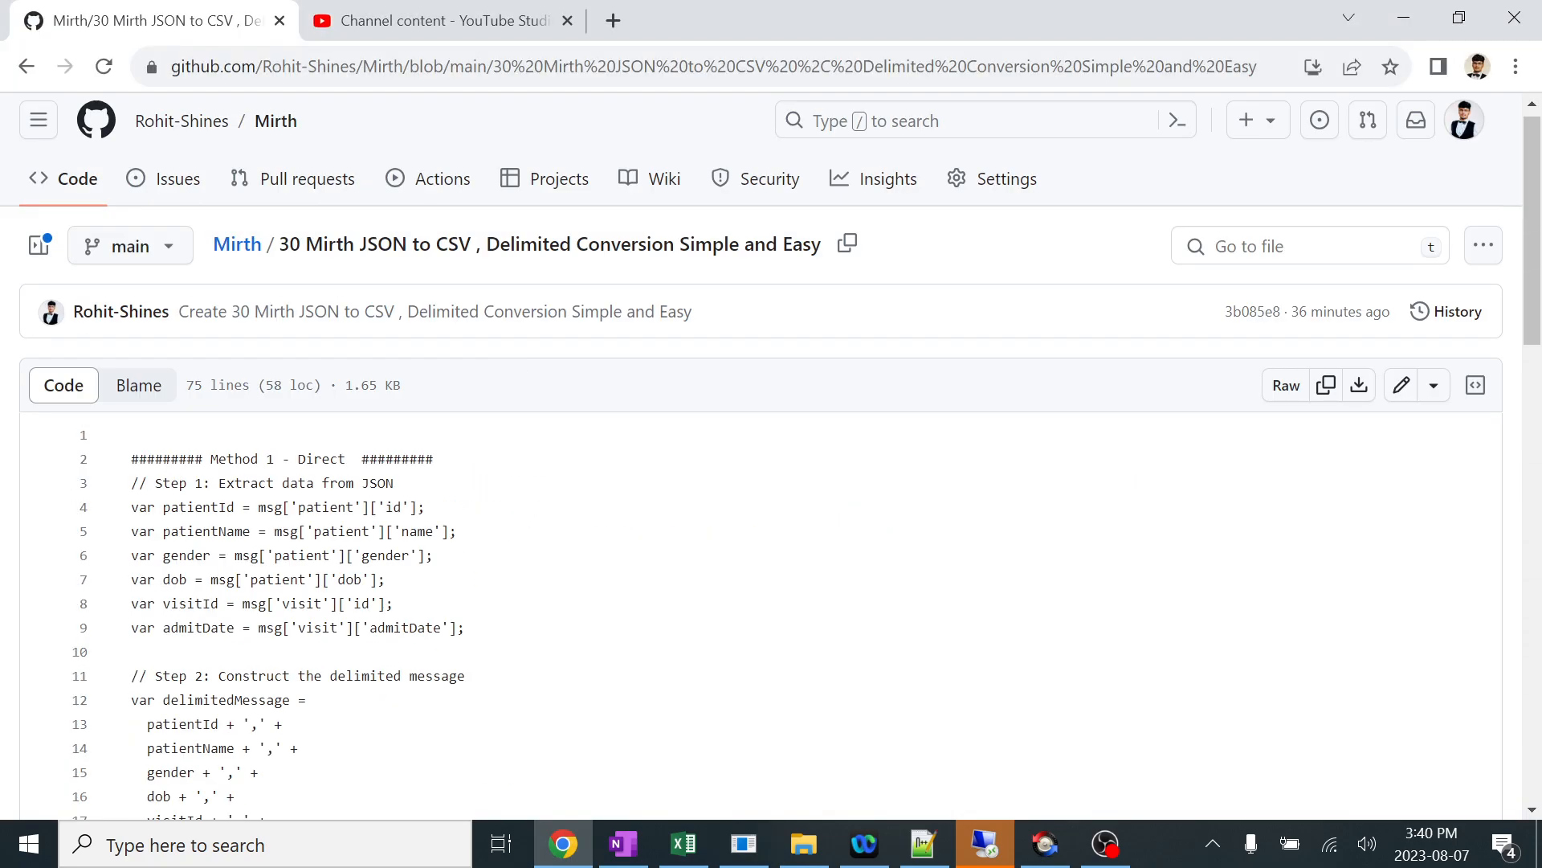
scroll(518, 365, "down", 1)
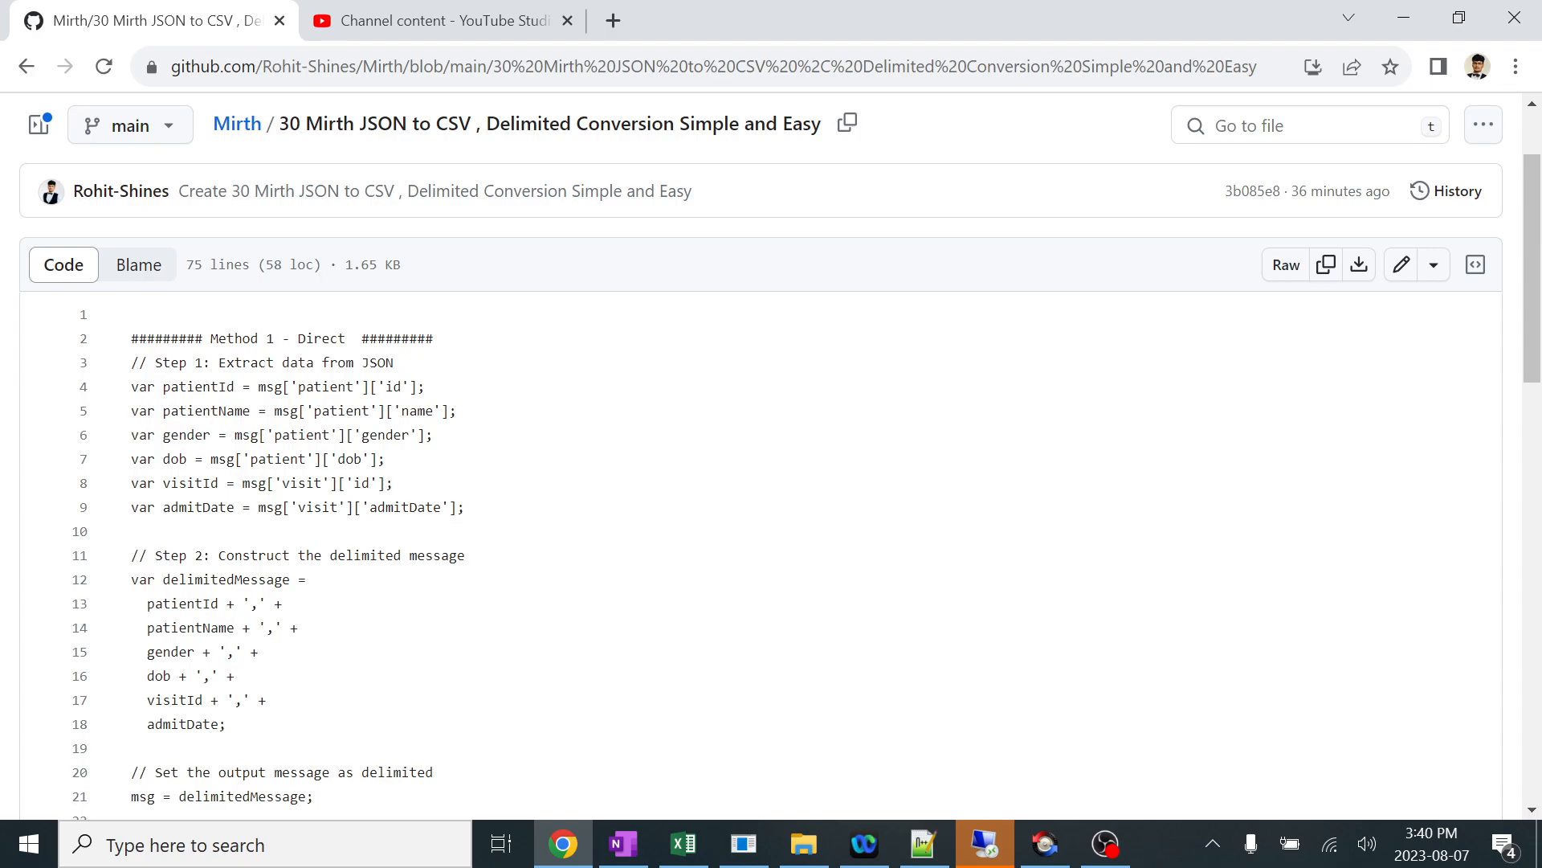
left_click(924, 844)
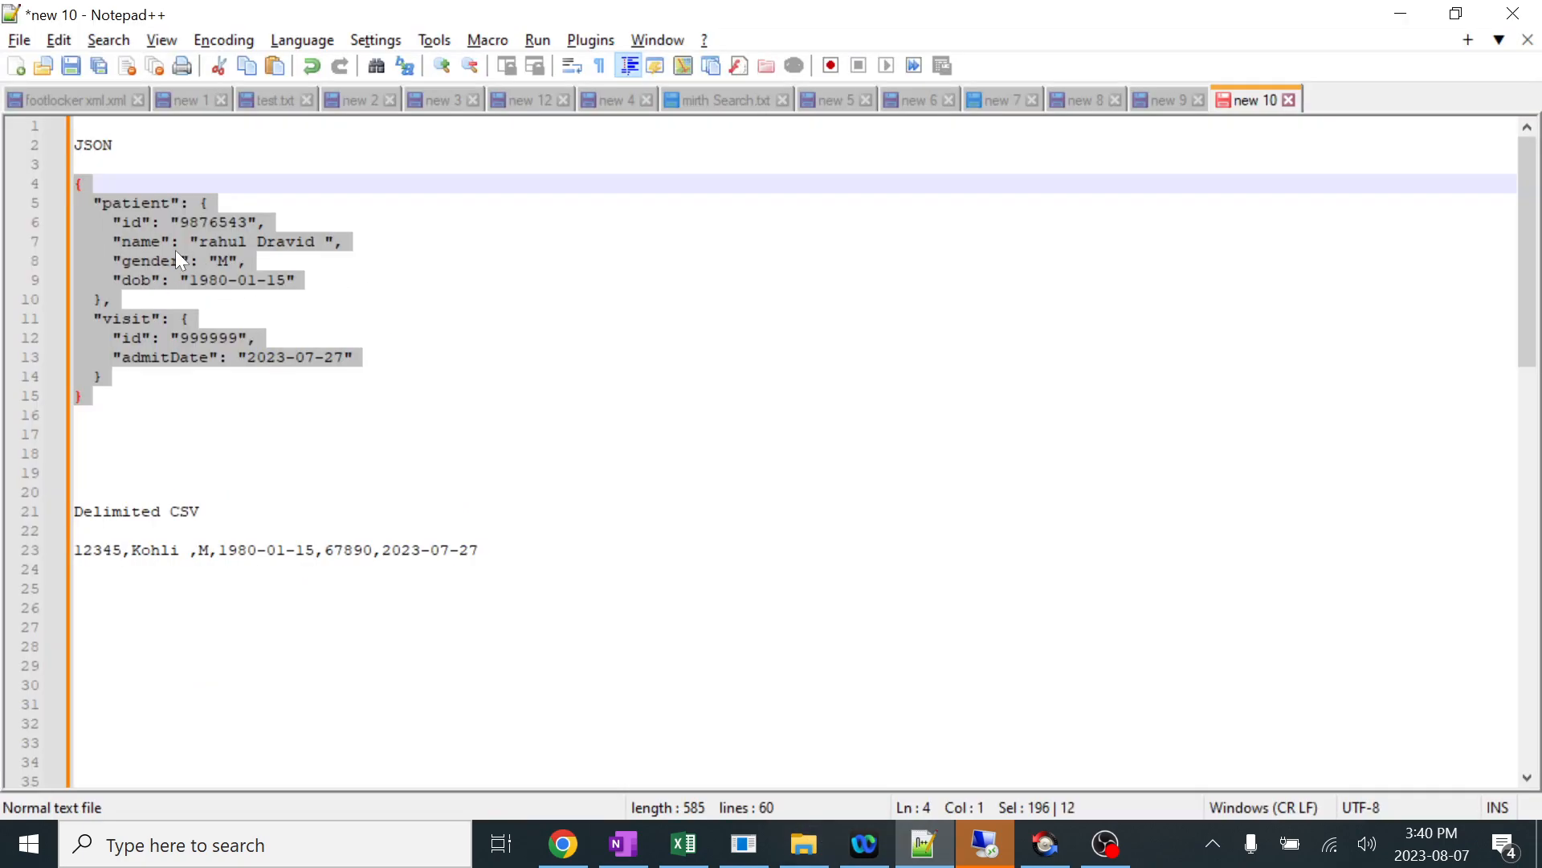
key("alt+Tab")
scroll(771, 482, "down", 3)
scroll(771, 482, "down", 1)
scroll(772, 482, "up", 5)
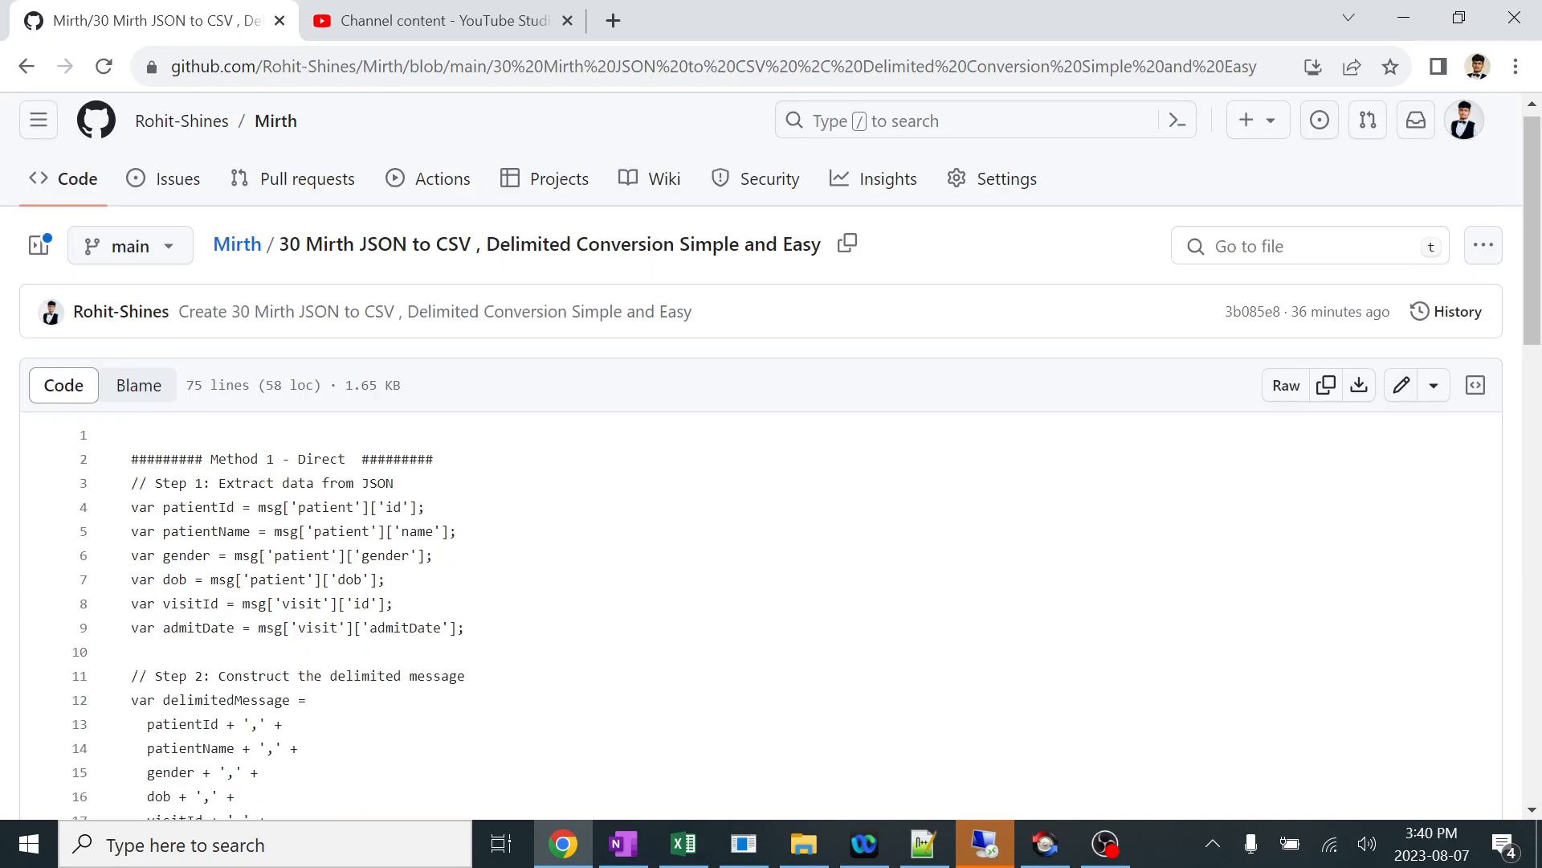
scroll(771, 482, "down", 4)
scroll(771, 482, "down", 4)
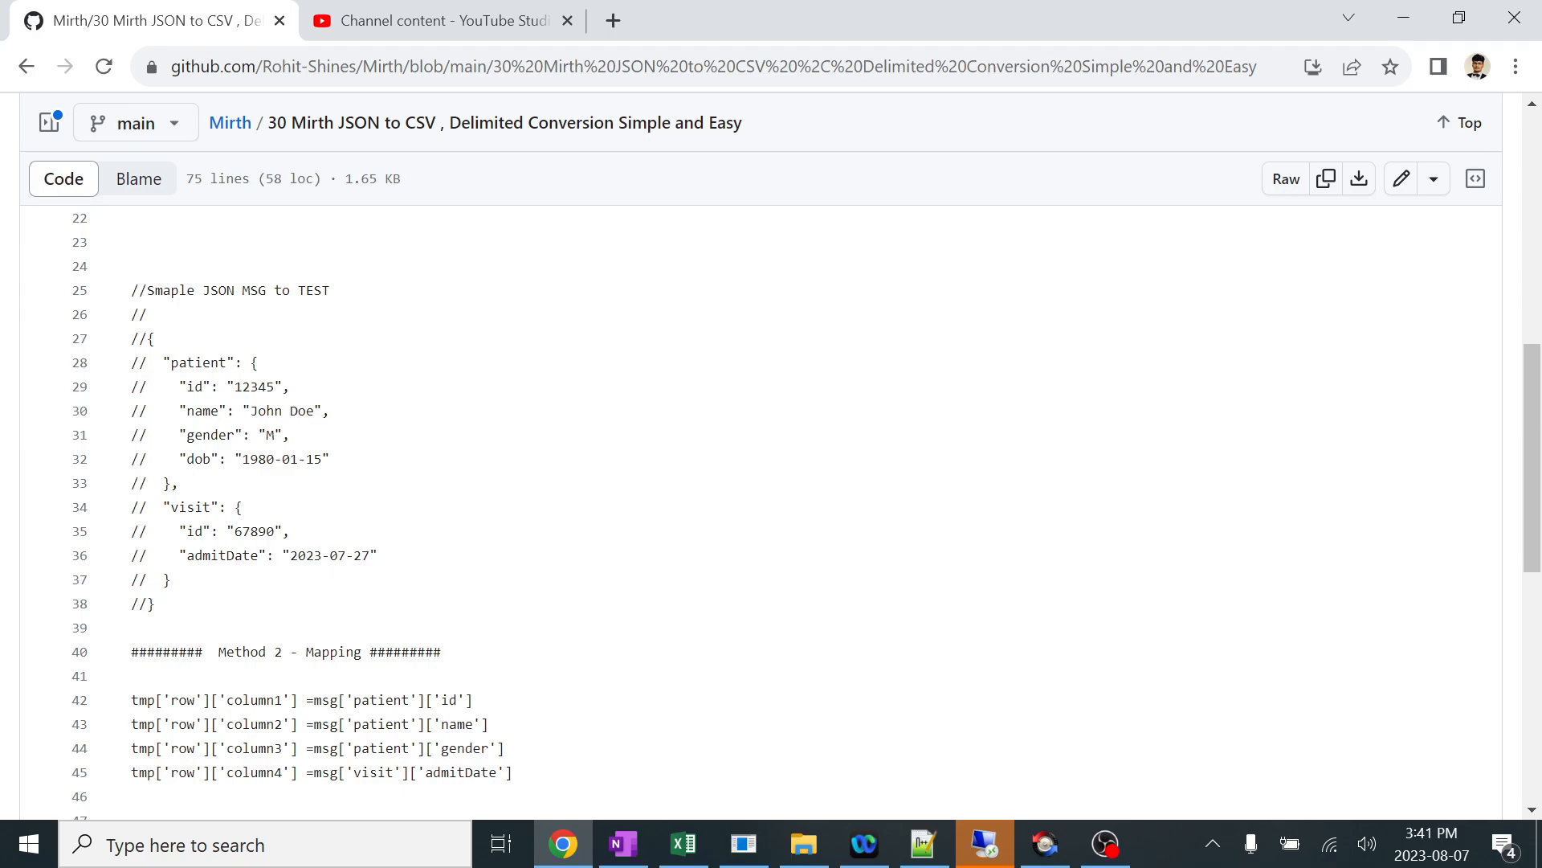
Switch to OneNote and review the title on the 30 Mirth JSON to CSV, Delimited Conversion Simple and Easy page.
left_click(622, 843)
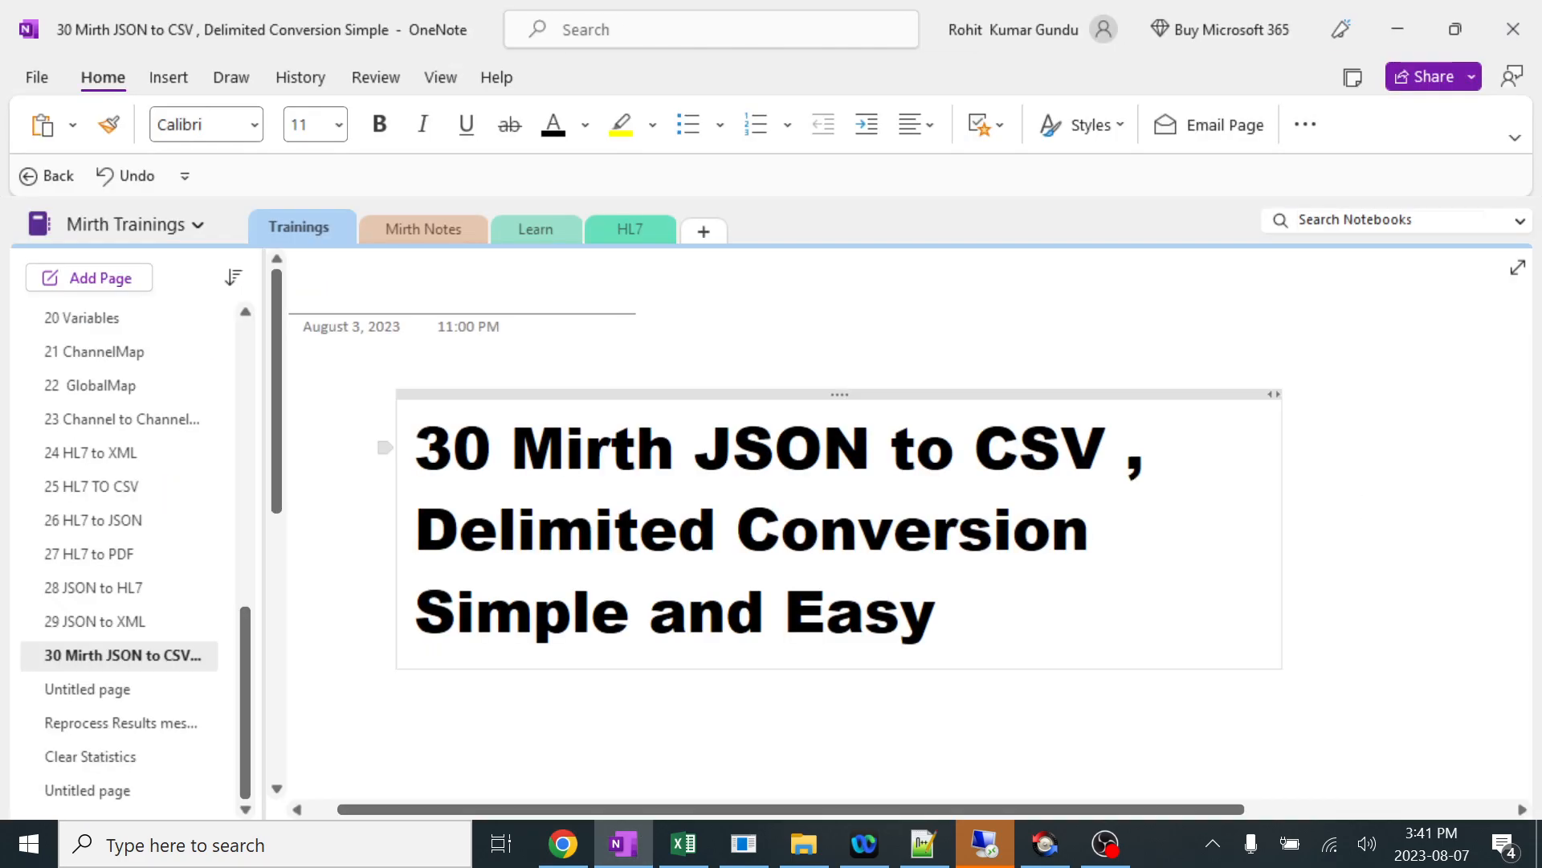
left_click_drag(696, 448, 717, 530)
left_click(718, 530)
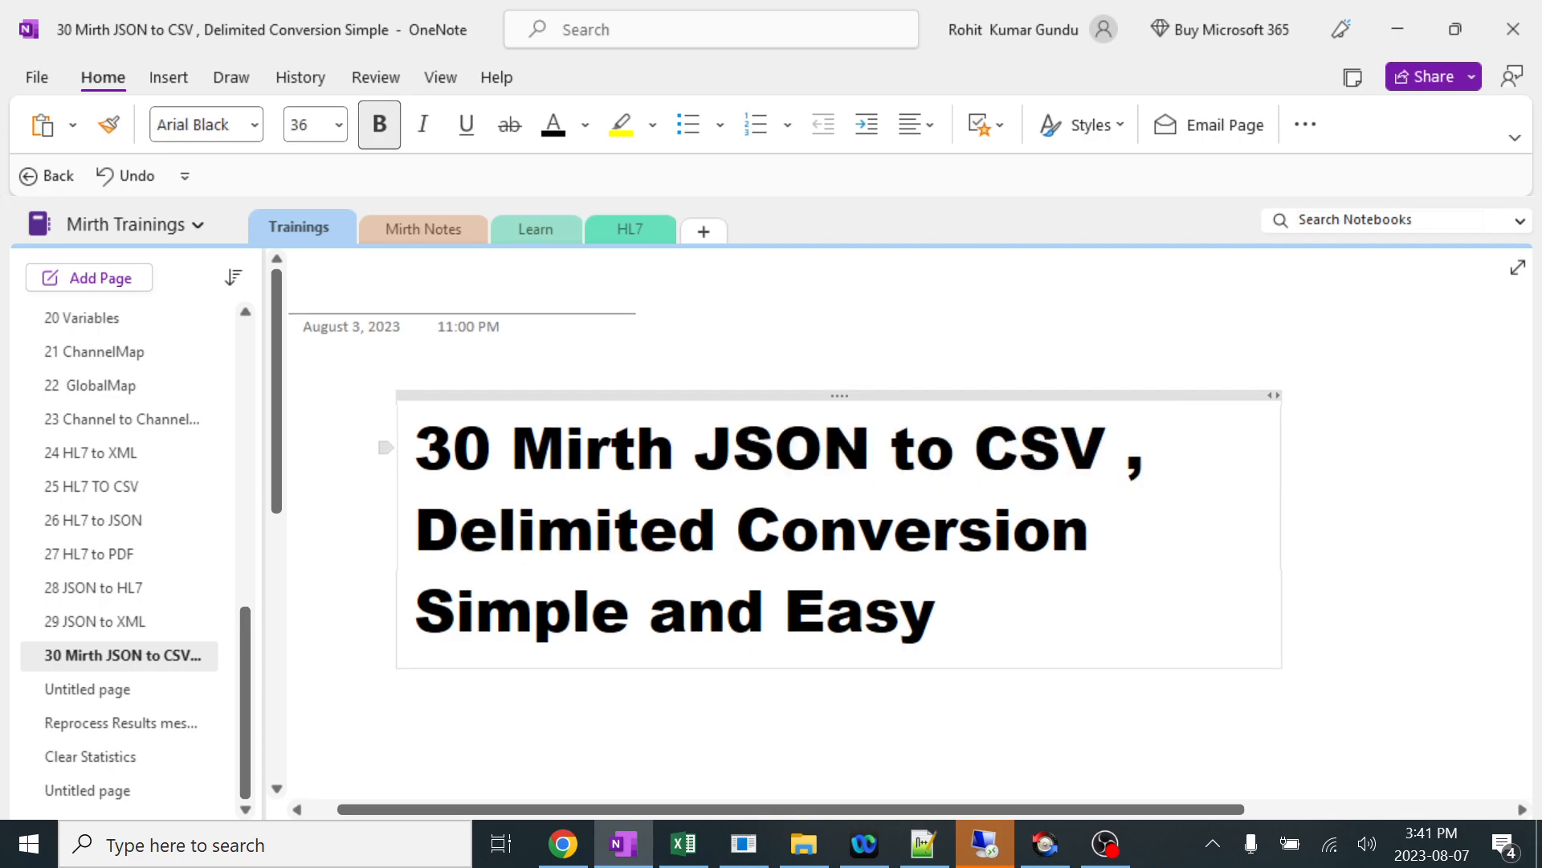
double_click(537, 543)
left_click(1061, 450)
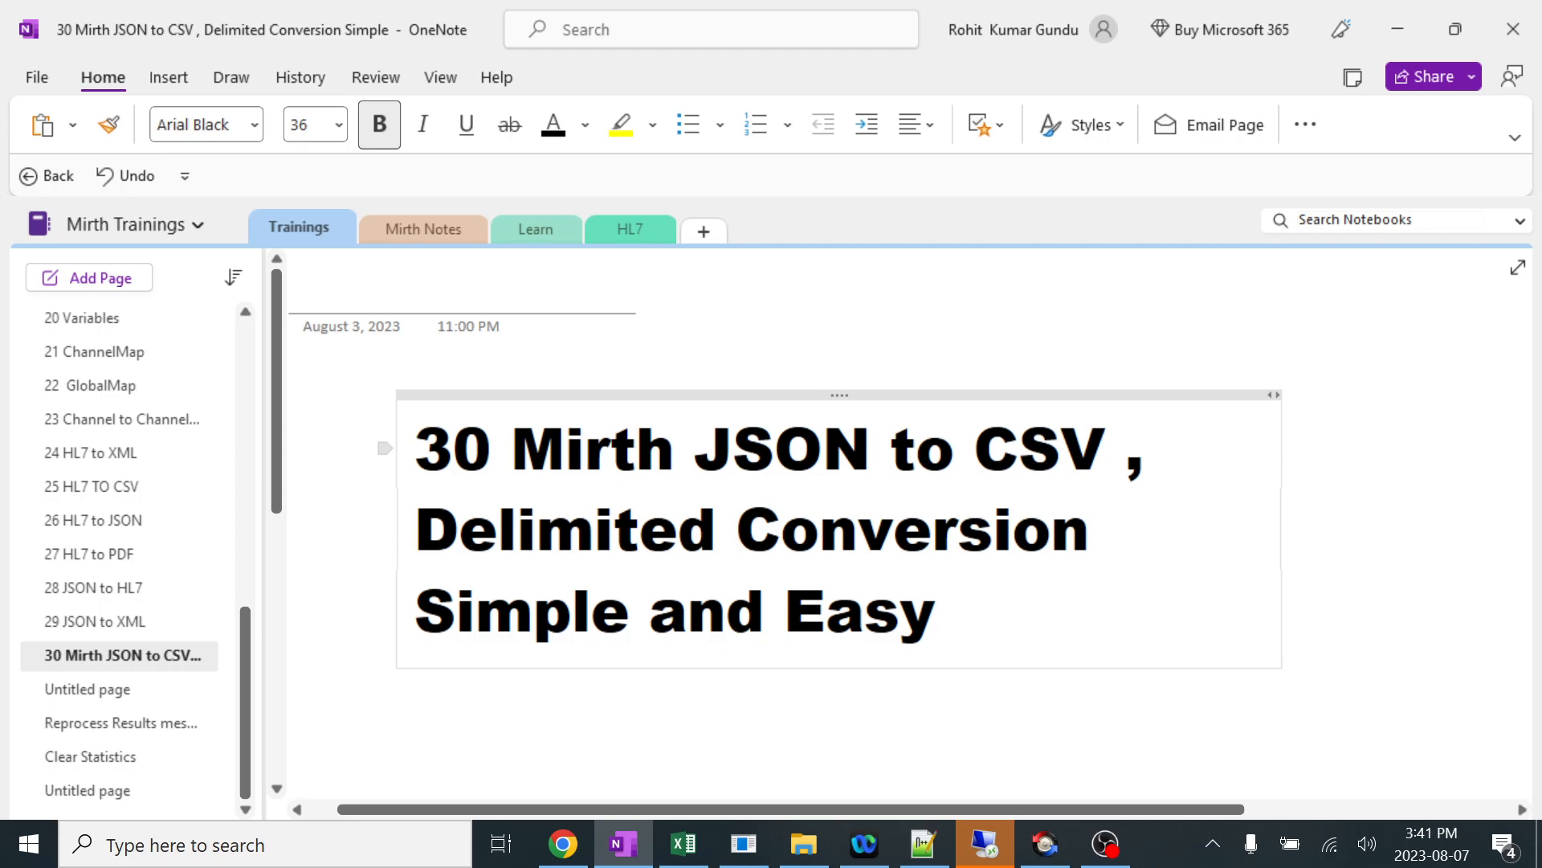